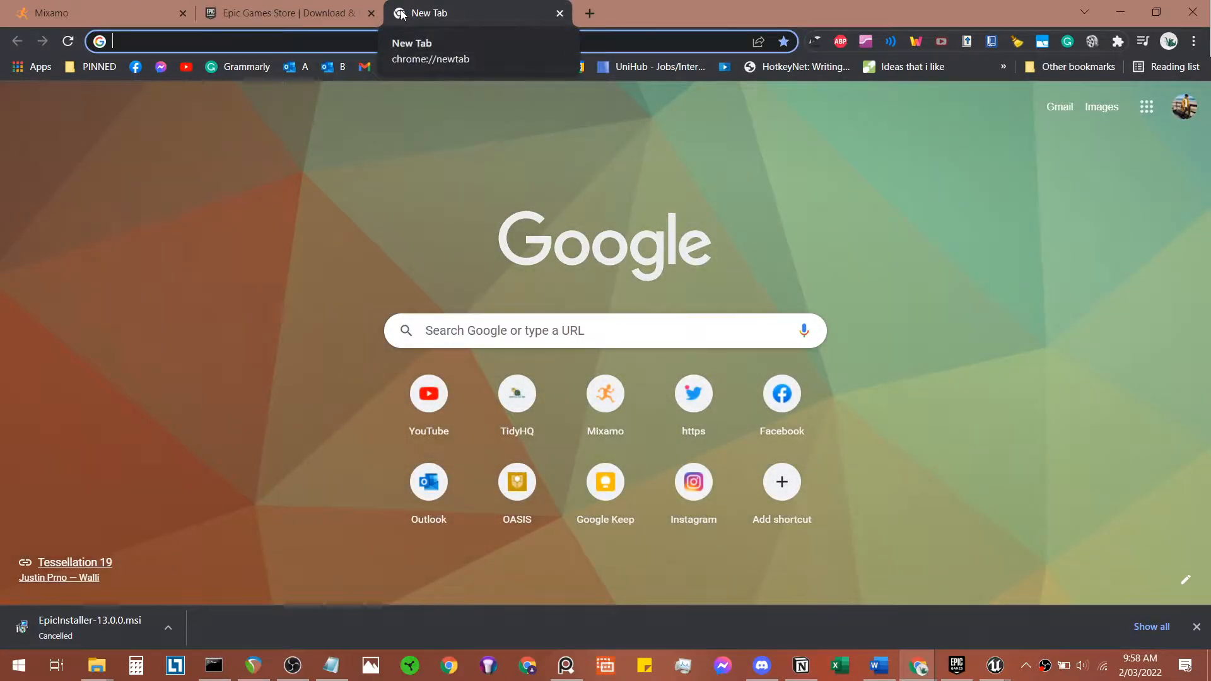
# Step: Load mixamo.com in the new browser tab and close the Epic Games Store tab
pyautogui.write('mixa')
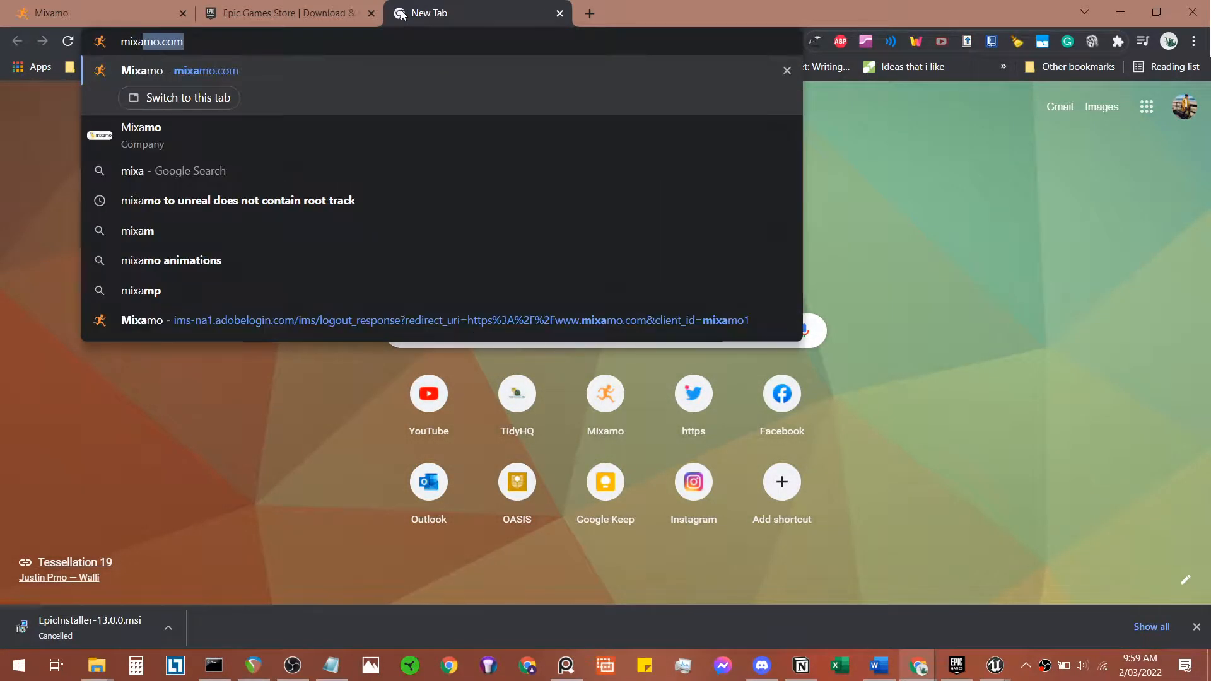
pyautogui.write('mo')
pyautogui.press('Return')
pyautogui.click(325, 8)
pyautogui.click(371, 14)
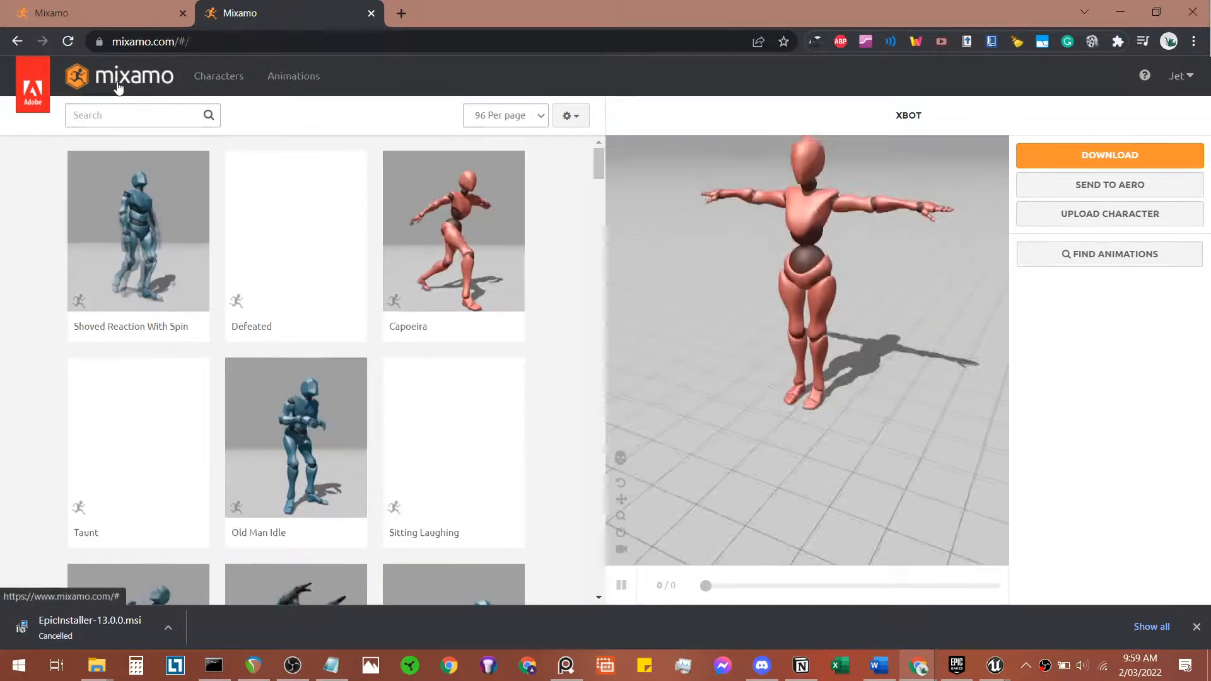
# Step: Go to the Mixamo home page, look over its introduction, and open the character collection
pyautogui.click(126, 87)
pyautogui.scroll(-5, 704, 403)
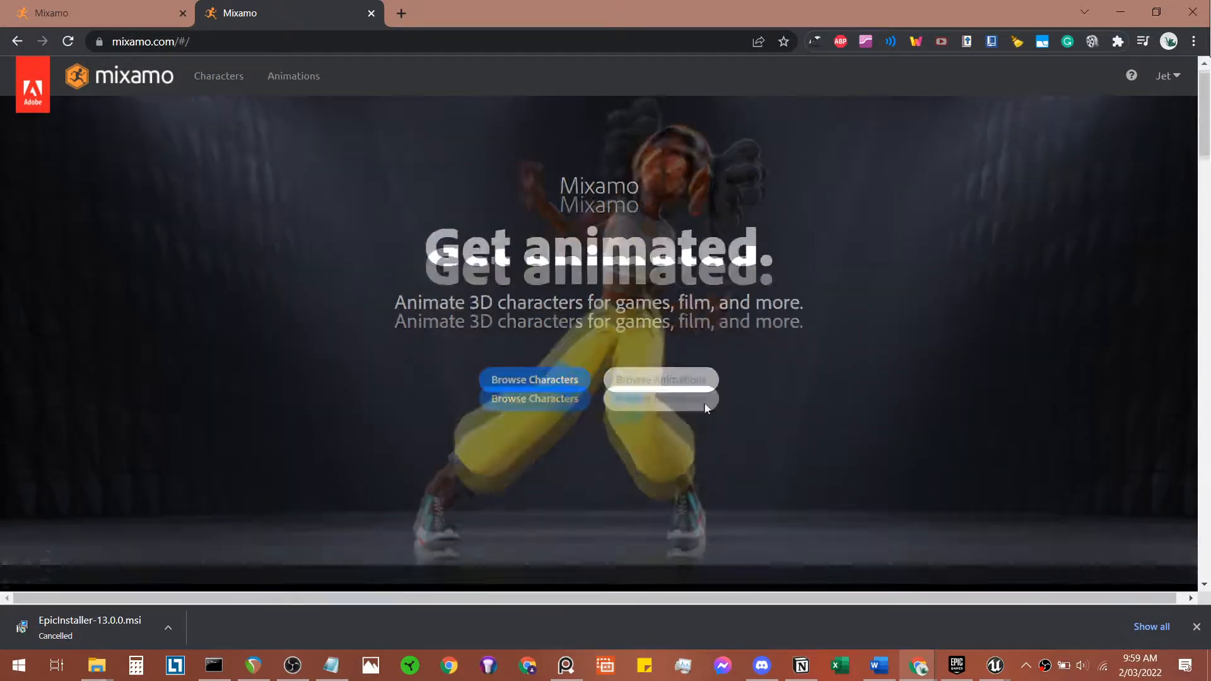
pyautogui.scroll(5, 708, 404)
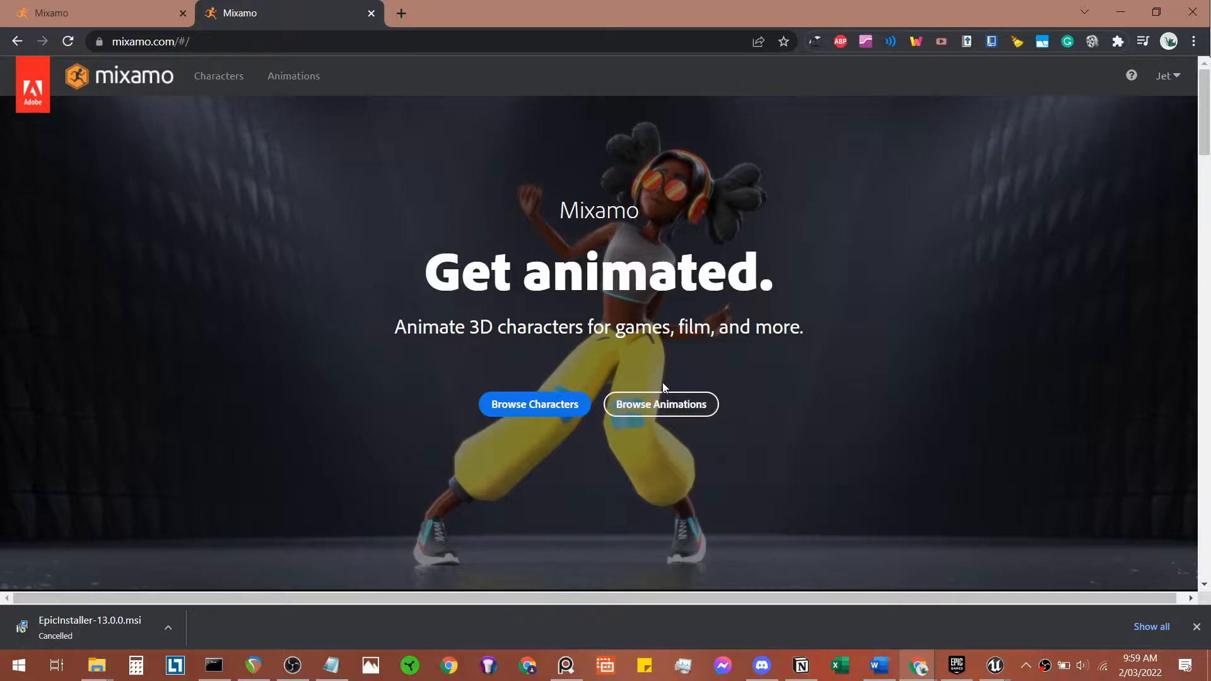
pyautogui.scroll(-8, 539, 415)
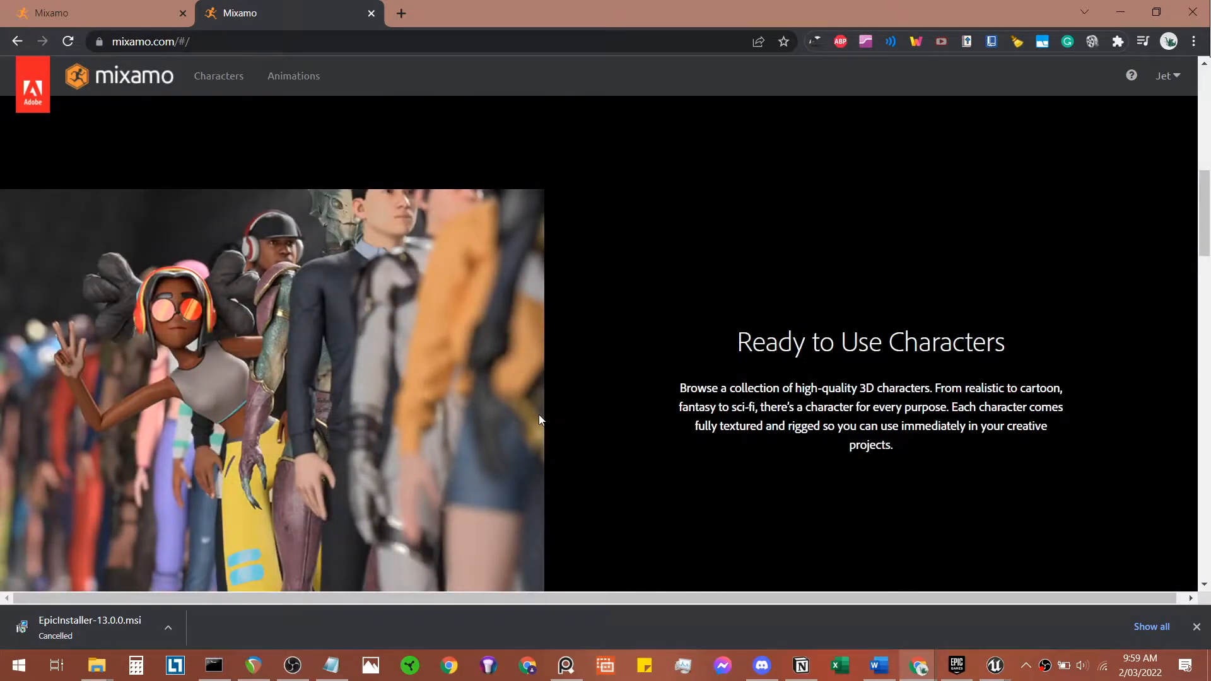
pyautogui.scroll(6, 176, 265)
pyautogui.scroll(3, 551, 263)
pyautogui.click(1167, 77)
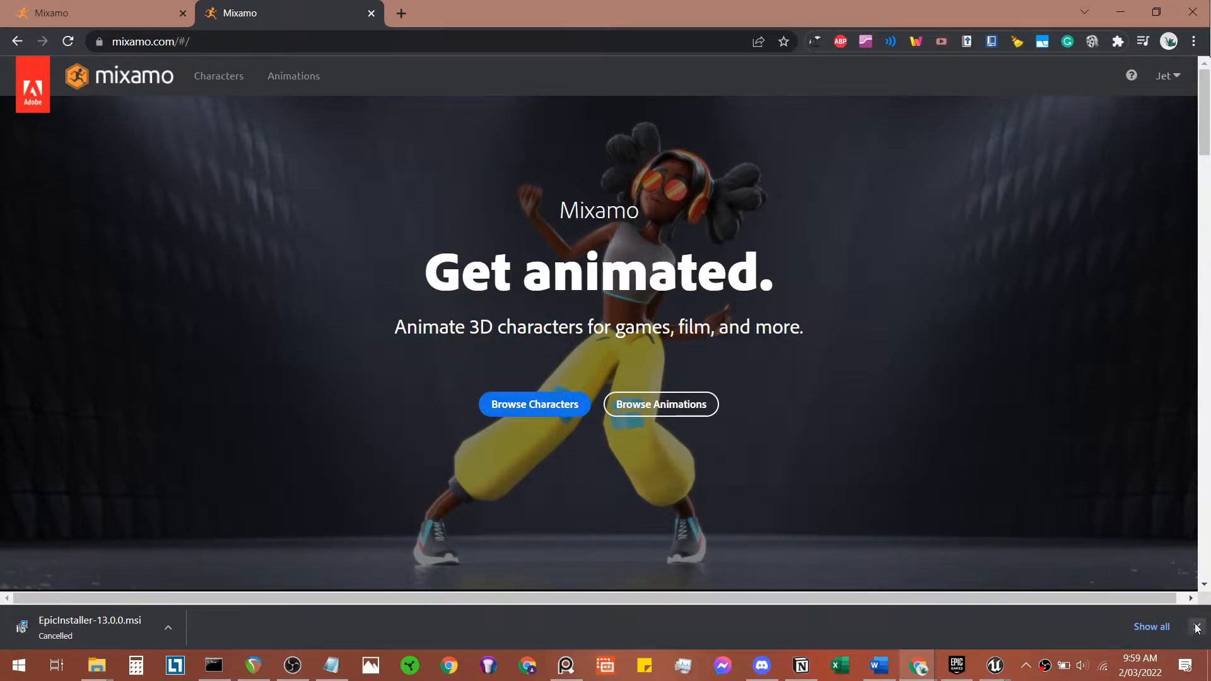
pyautogui.click(555, 424)
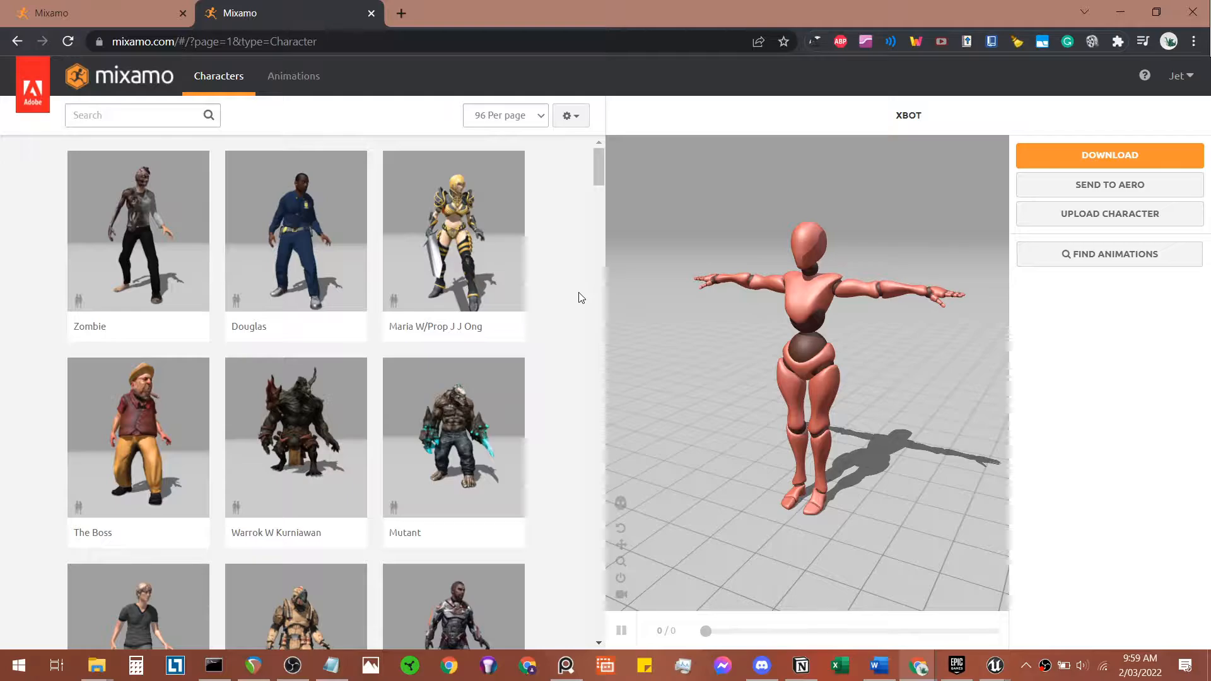
# Step: Find the Vampire A Lusth character in the collection and load it into the preview
pyautogui.scroll(-6, 559, 395)
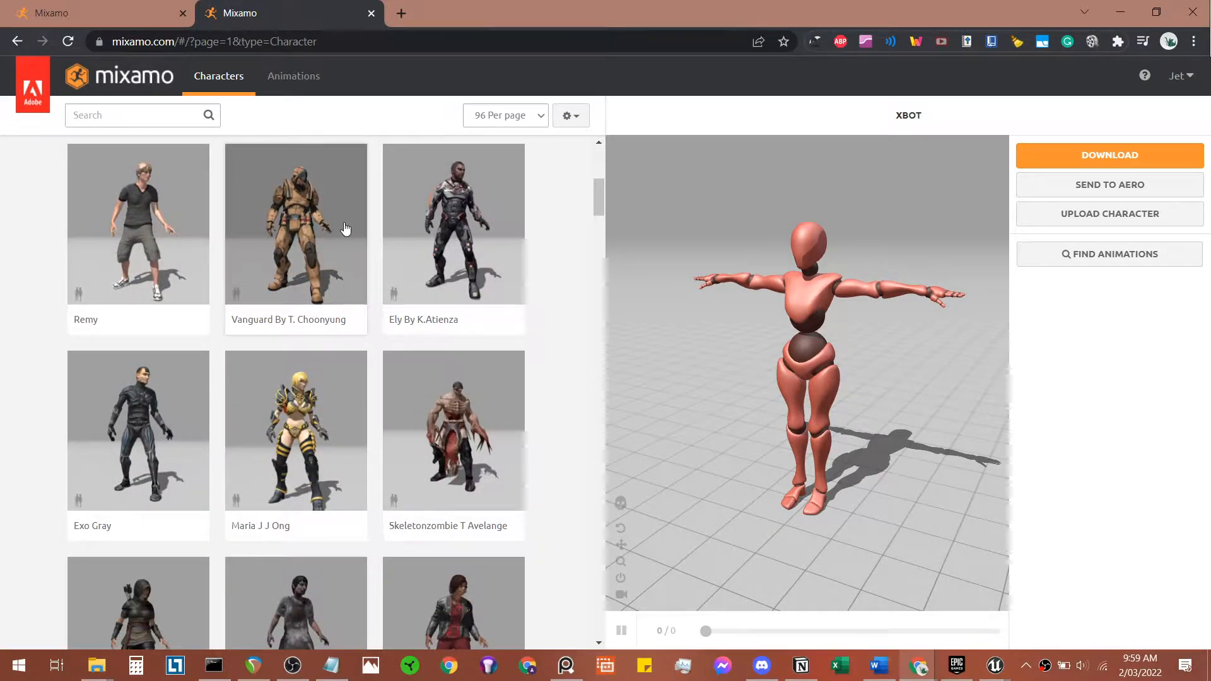
pyautogui.scroll(-3, 504, 287)
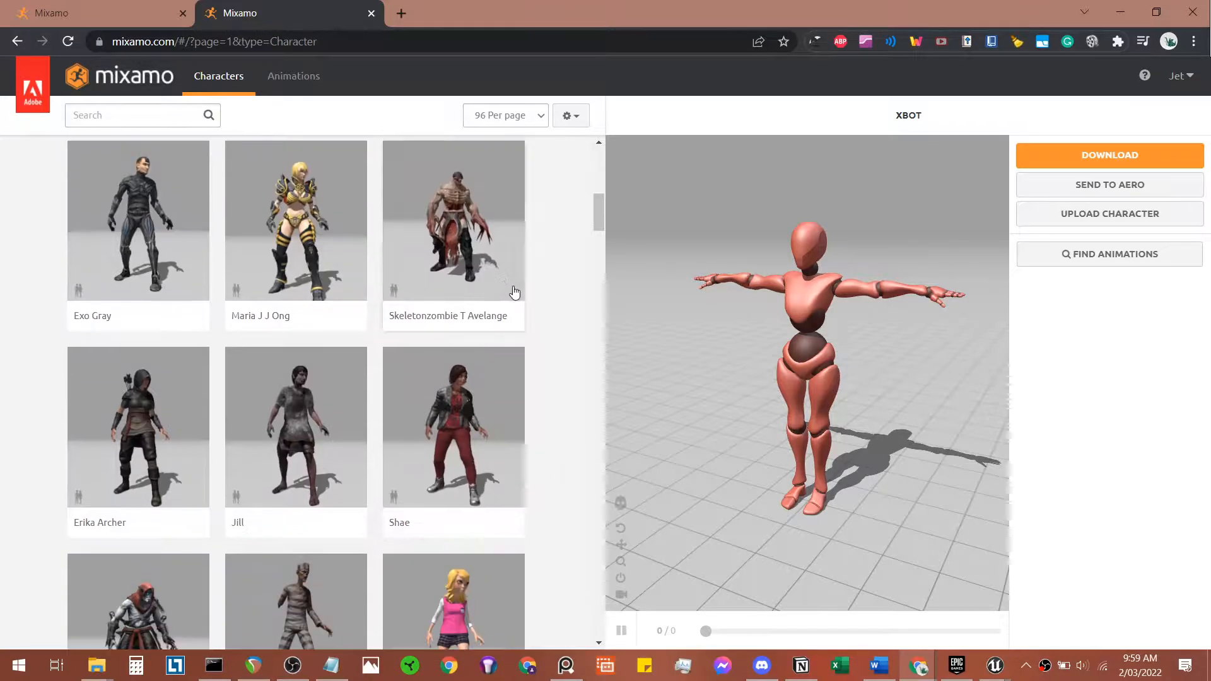
pyautogui.scroll(3, 510, 303)
pyautogui.scroll(-3, 513, 316)
pyautogui.scroll(-7, 522, 322)
pyautogui.scroll(-2, 522, 323)
pyautogui.scroll(3, 522, 323)
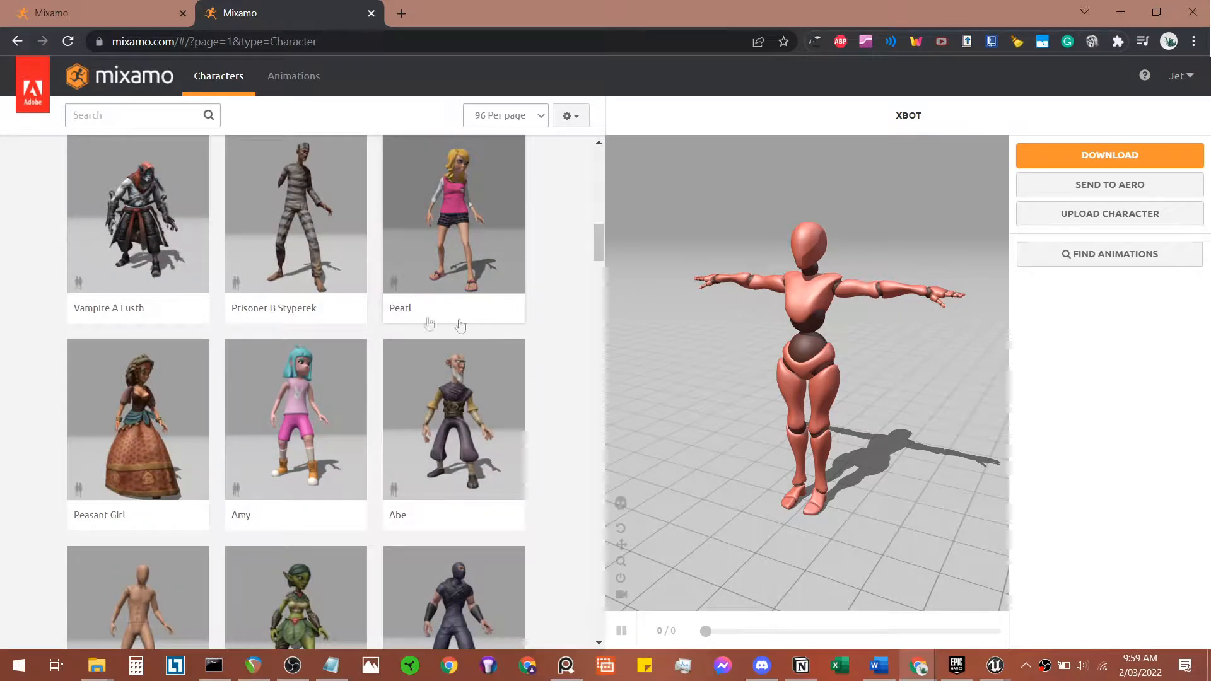
pyautogui.click(147, 269)
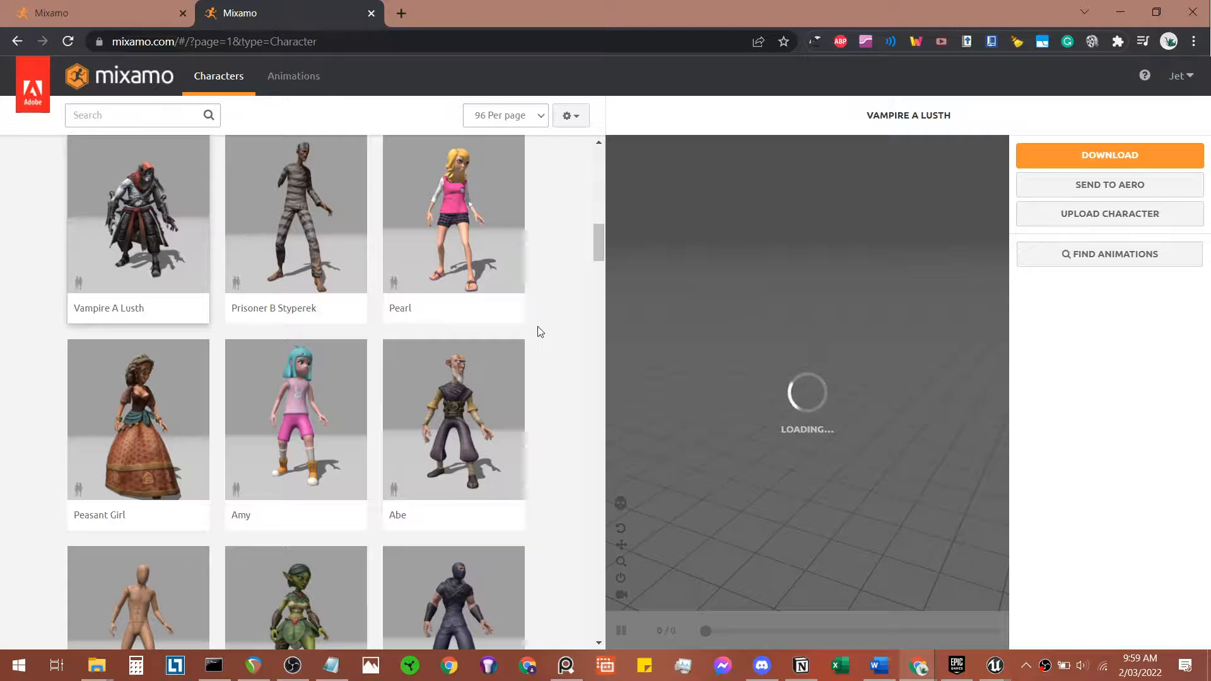
# Step: Look through the remaining characters and replace the current one with Kachujin G Rosales, accepting the character change
pyautogui.scroll(-3, 546, 347)
pyautogui.scroll(-3, 545, 352)
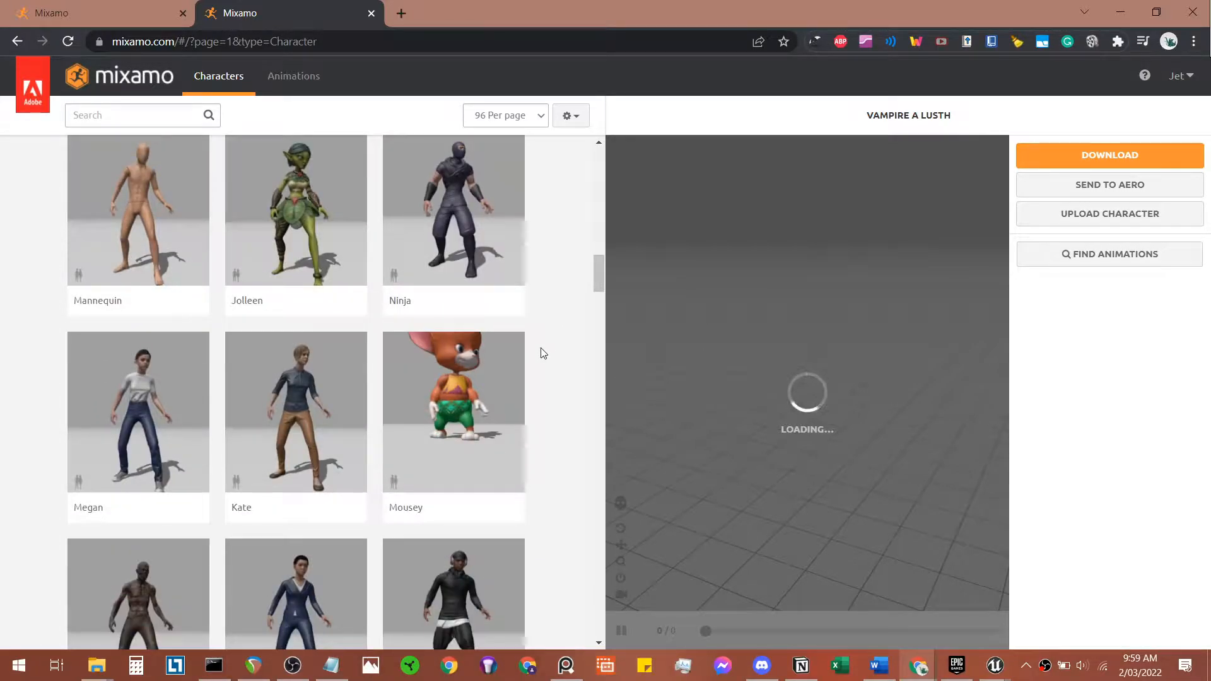
pyautogui.scroll(-6, 541, 351)
pyautogui.scroll(-3, 542, 352)
pyautogui.scroll(3, 541, 354)
pyautogui.scroll(-3, 541, 354)
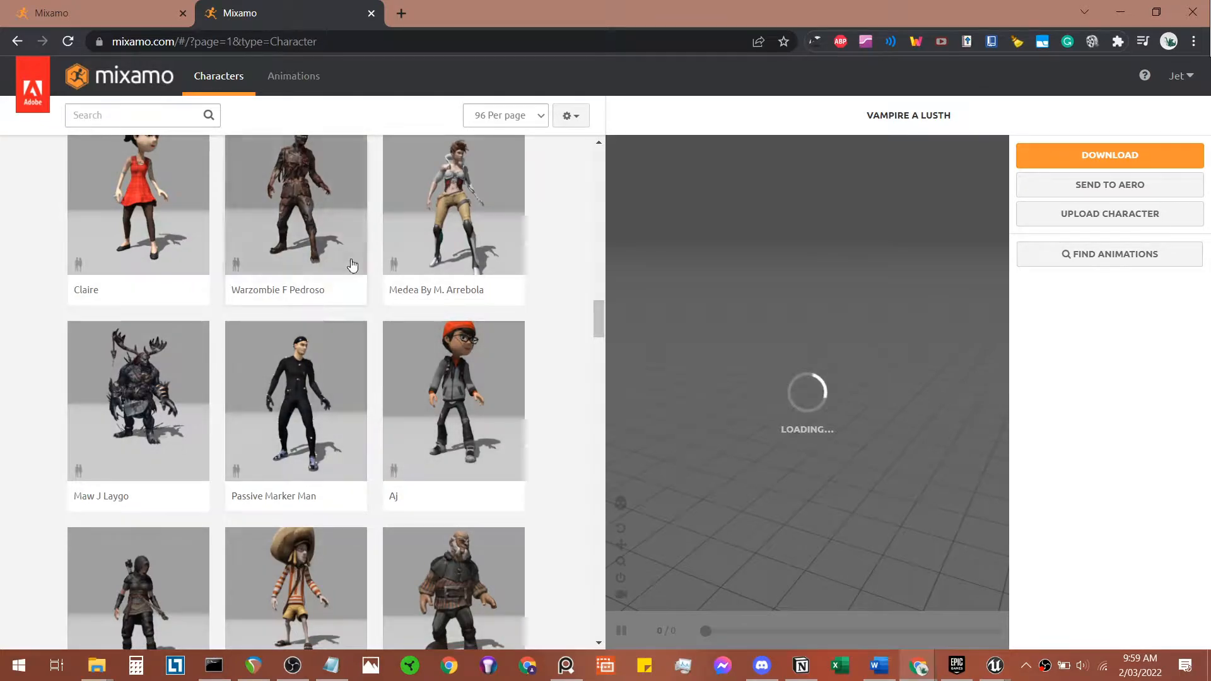
pyautogui.scroll(-6, 29, 379)
pyautogui.scroll(-3, 32, 382)
pyautogui.scroll(3, 33, 382)
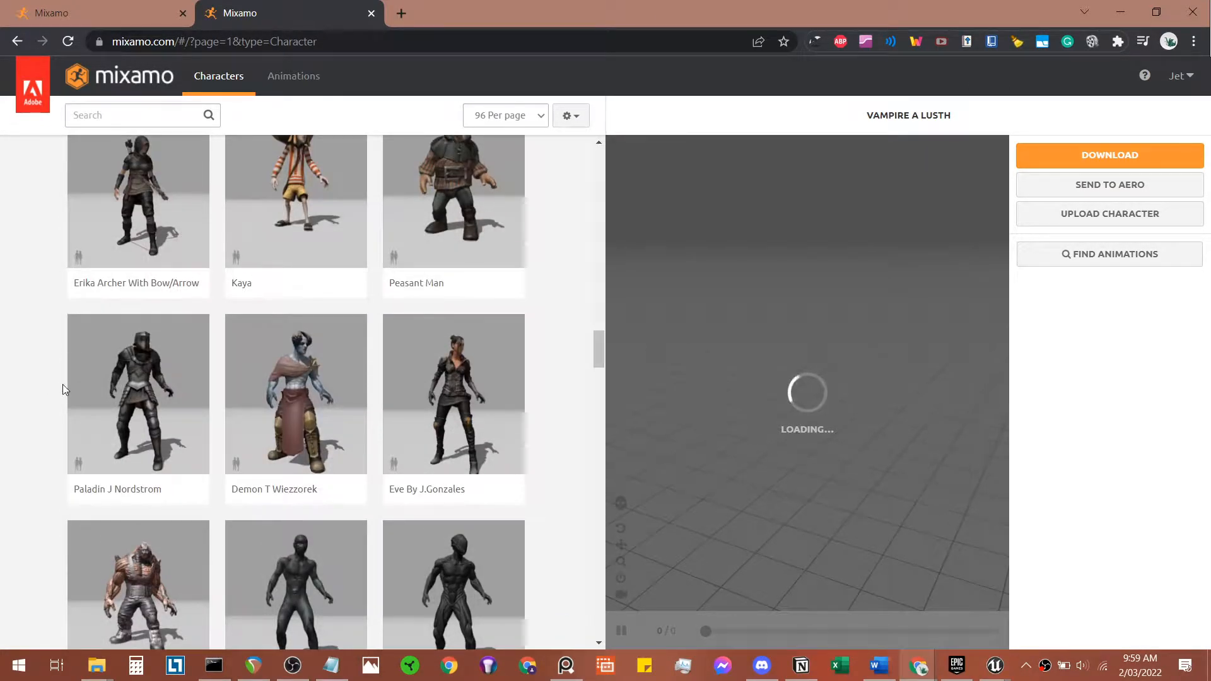
pyautogui.scroll(-3, 44, 391)
pyautogui.scroll(-9, 52, 404)
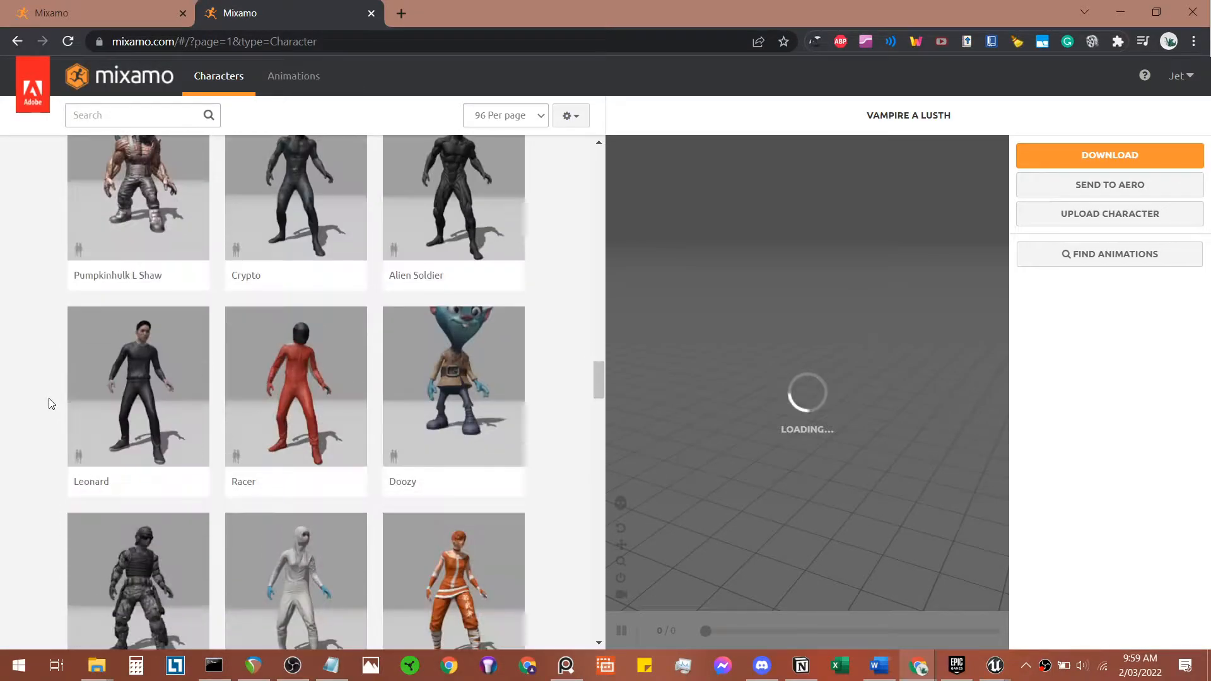
pyautogui.scroll(-3, 52, 404)
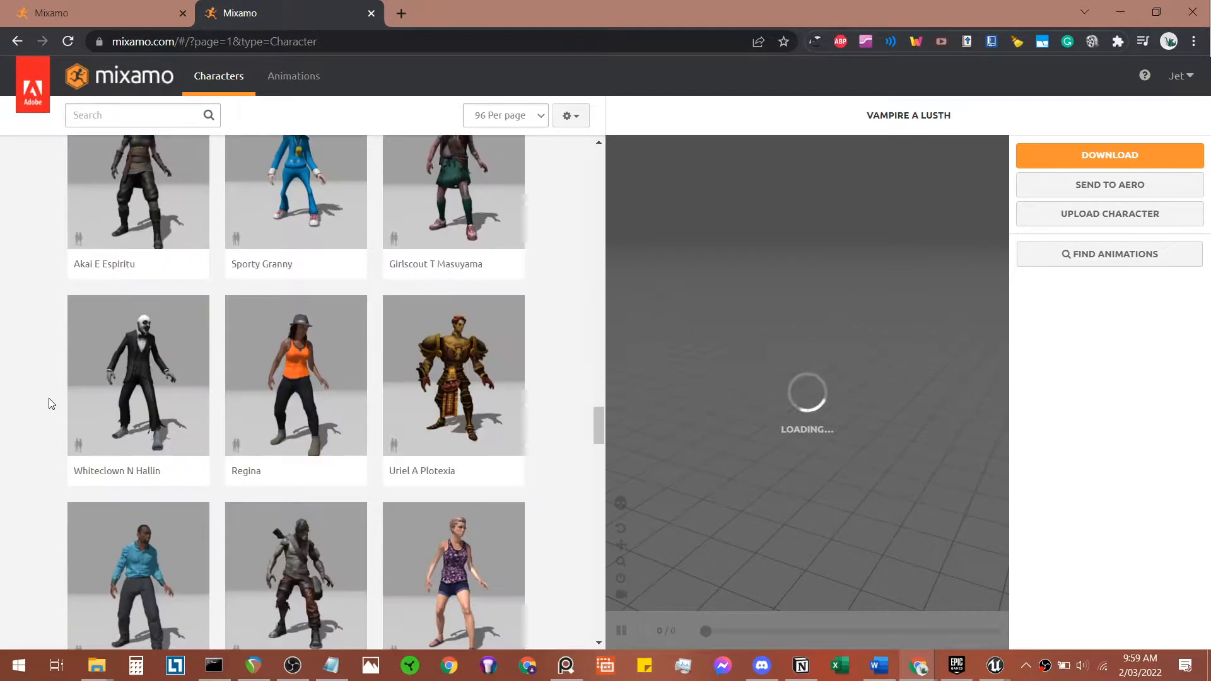
pyautogui.scroll(-6, 52, 404)
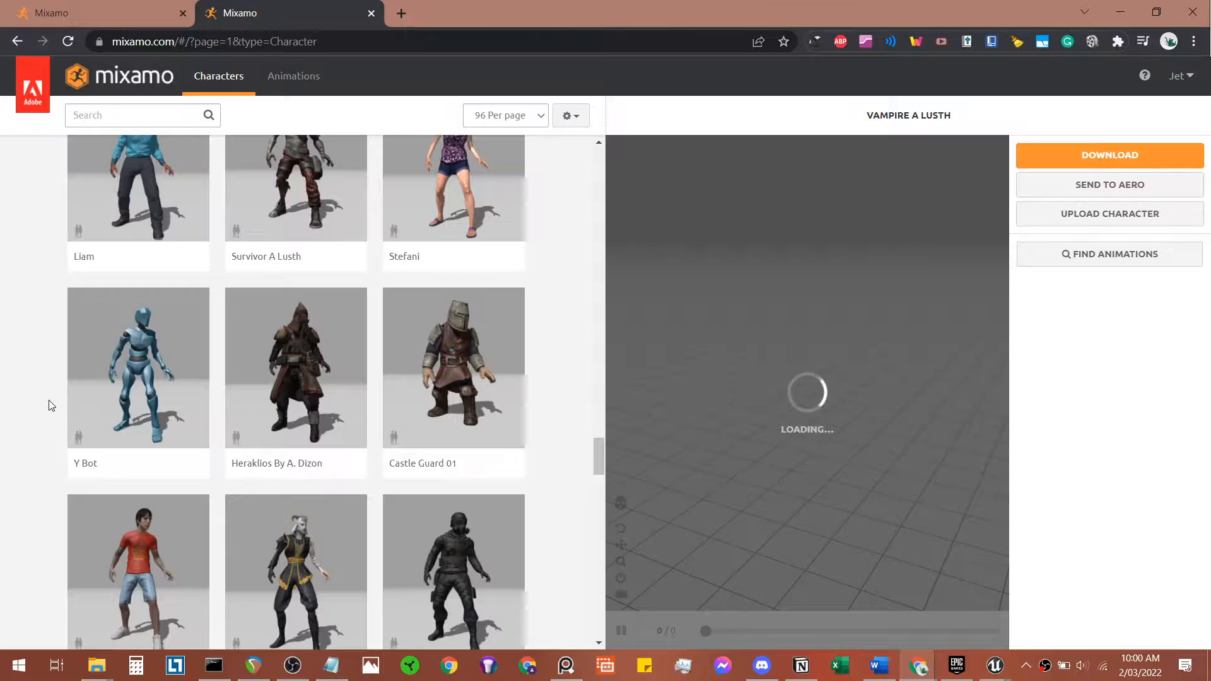
pyautogui.scroll(-3, 52, 405)
pyautogui.scroll(-3, 50, 405)
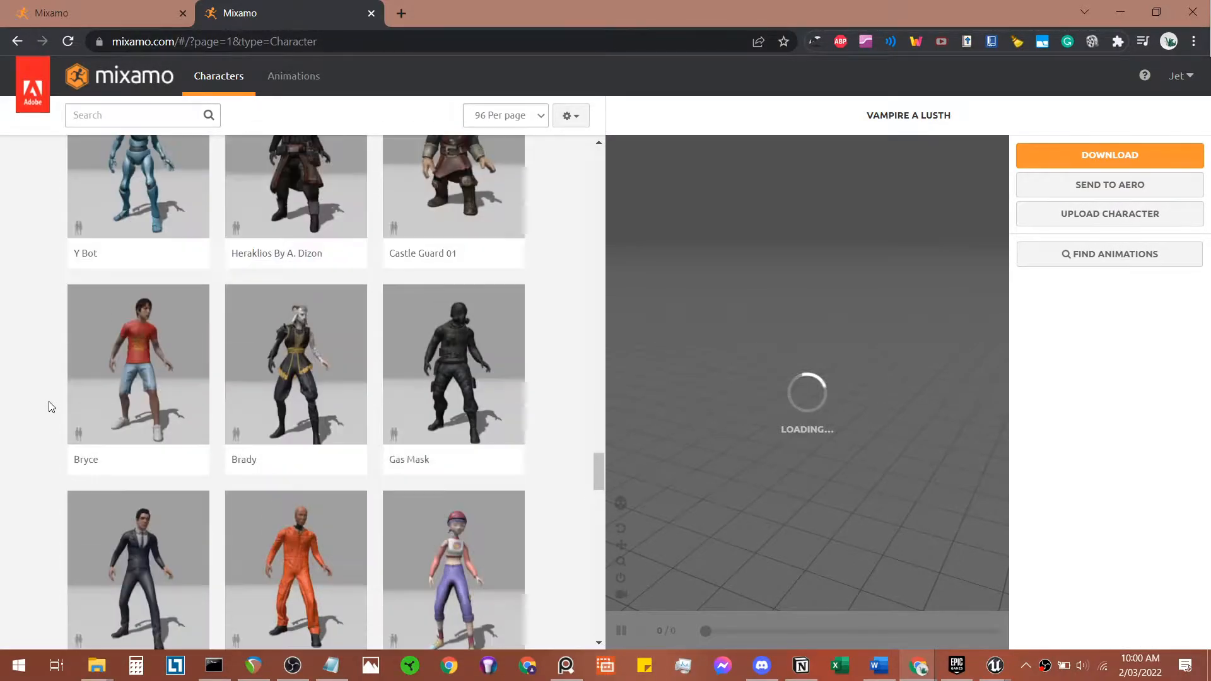
pyautogui.scroll(-3, 51, 407)
pyautogui.scroll(-9, 51, 407)
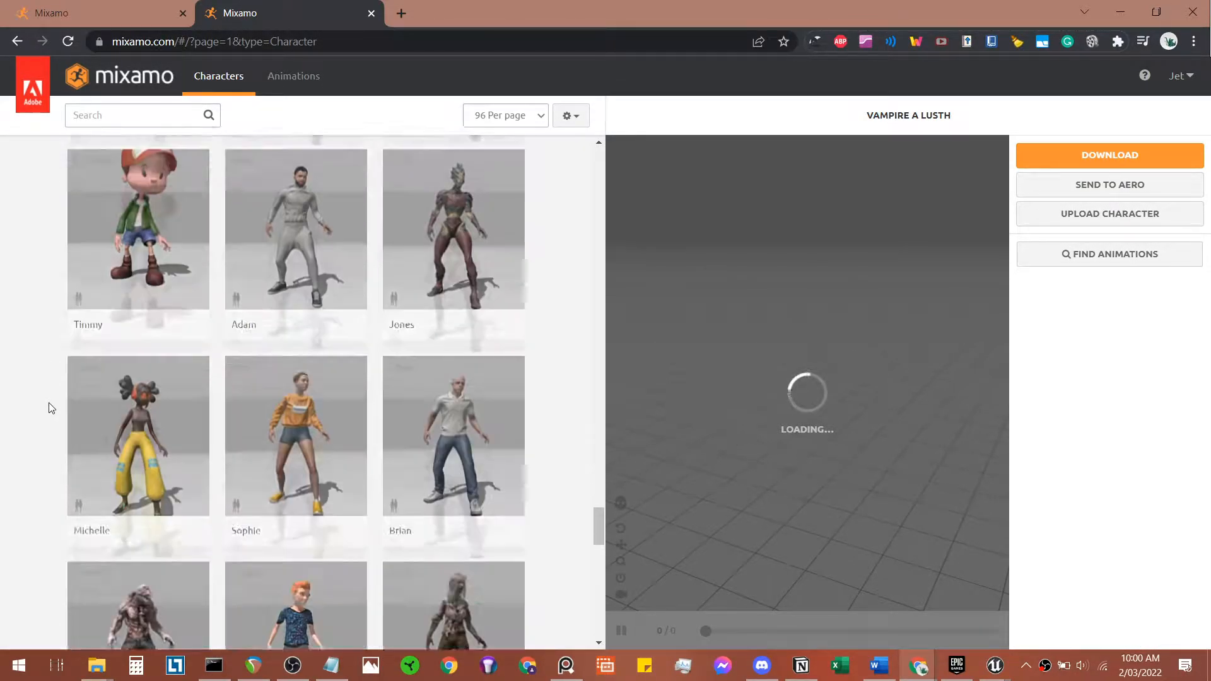
pyautogui.scroll(-3, 52, 408)
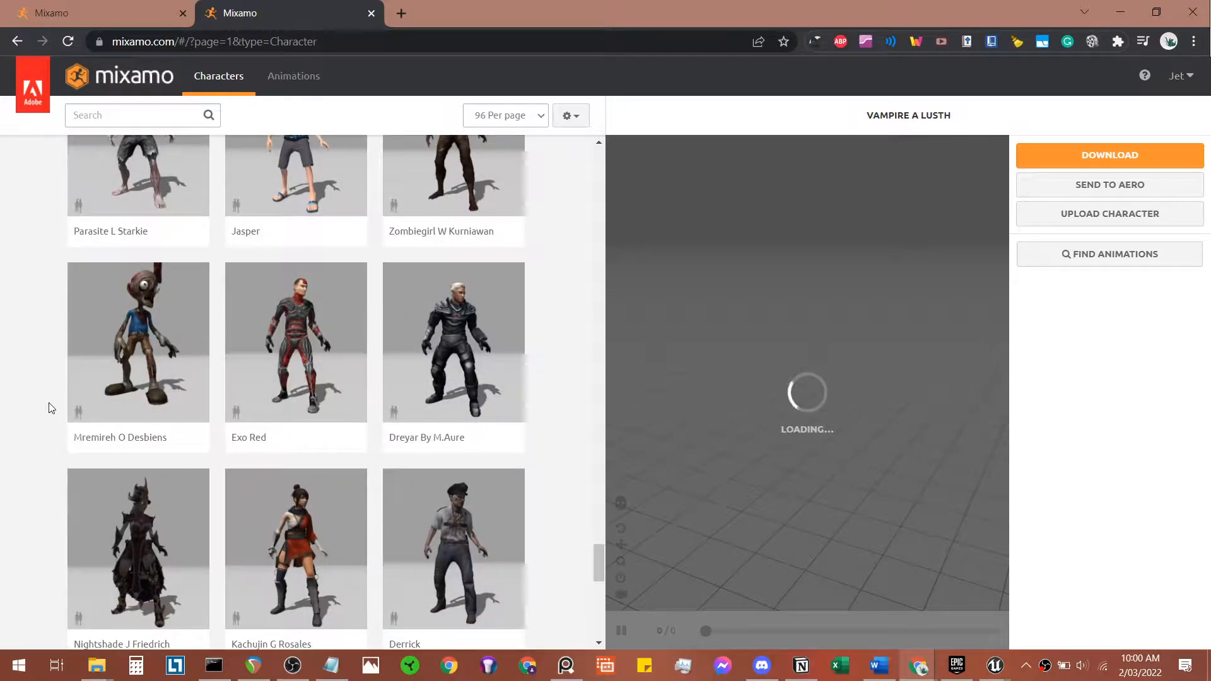
pyautogui.scroll(-3, 52, 409)
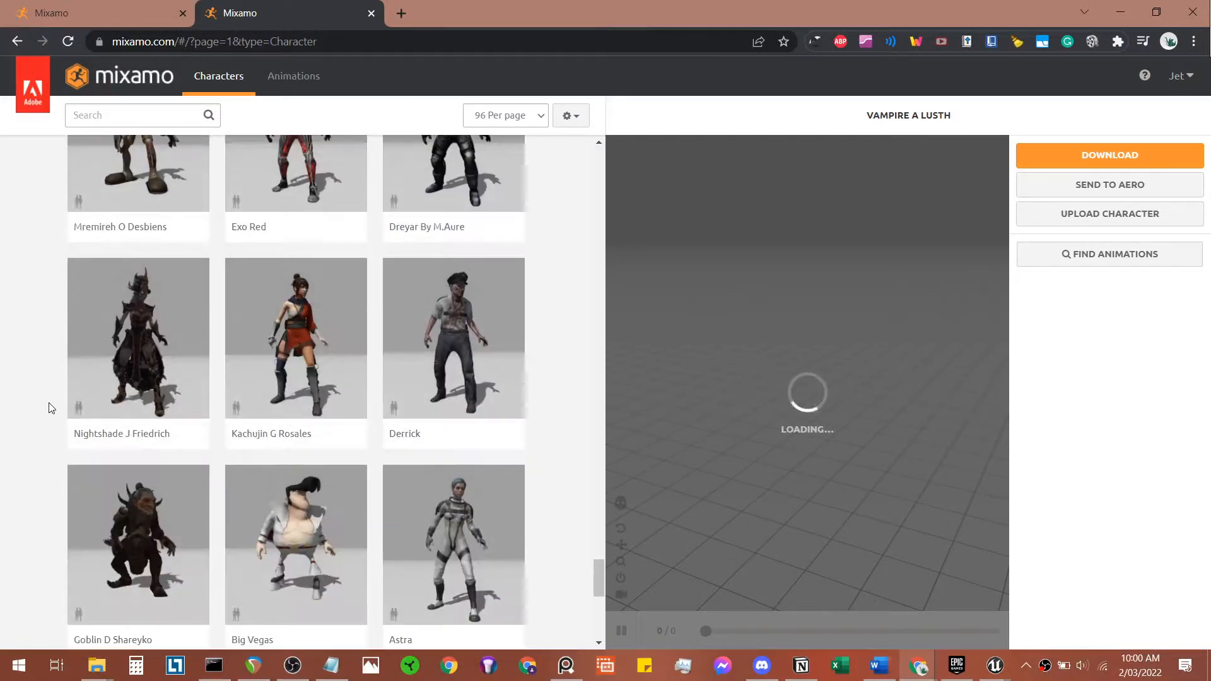
pyautogui.scroll(-3, 52, 408)
pyautogui.scroll(3, 63, 398)
pyautogui.click(308, 343)
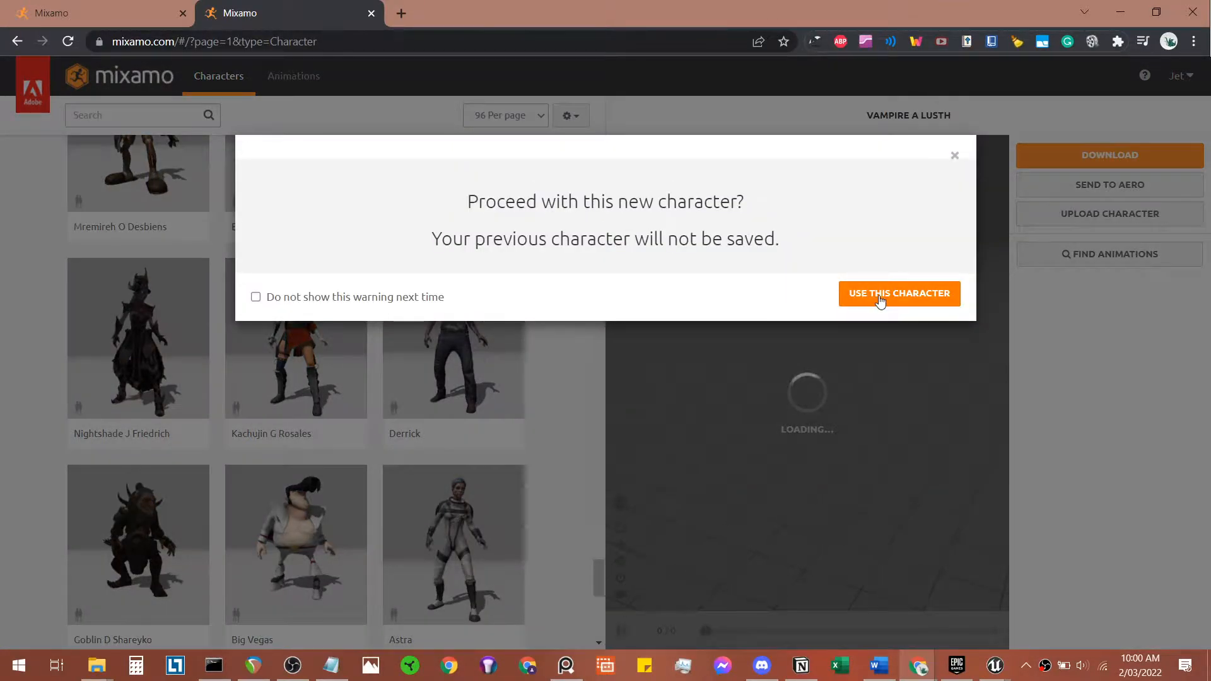
pyautogui.click(881, 299)
# Step: Find Kachujin G Rosales in the collection again and reload her as the active character
pyautogui.scroll(-6, 561, 352)
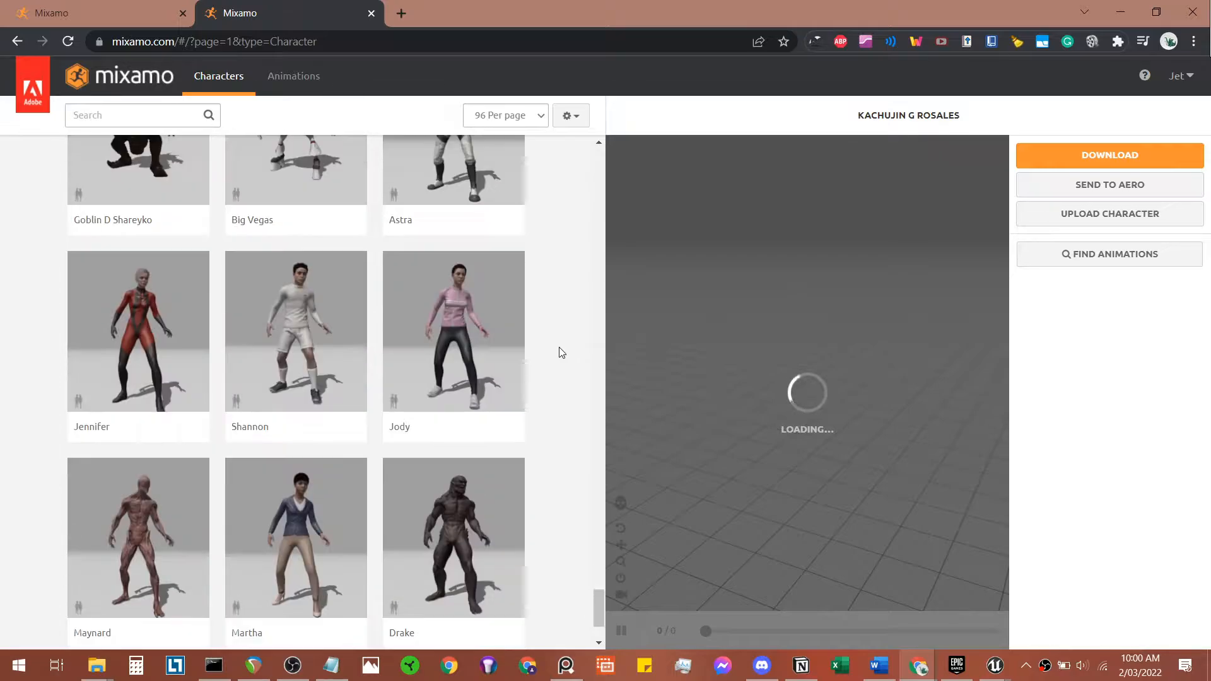
pyautogui.scroll(-5, 561, 352)
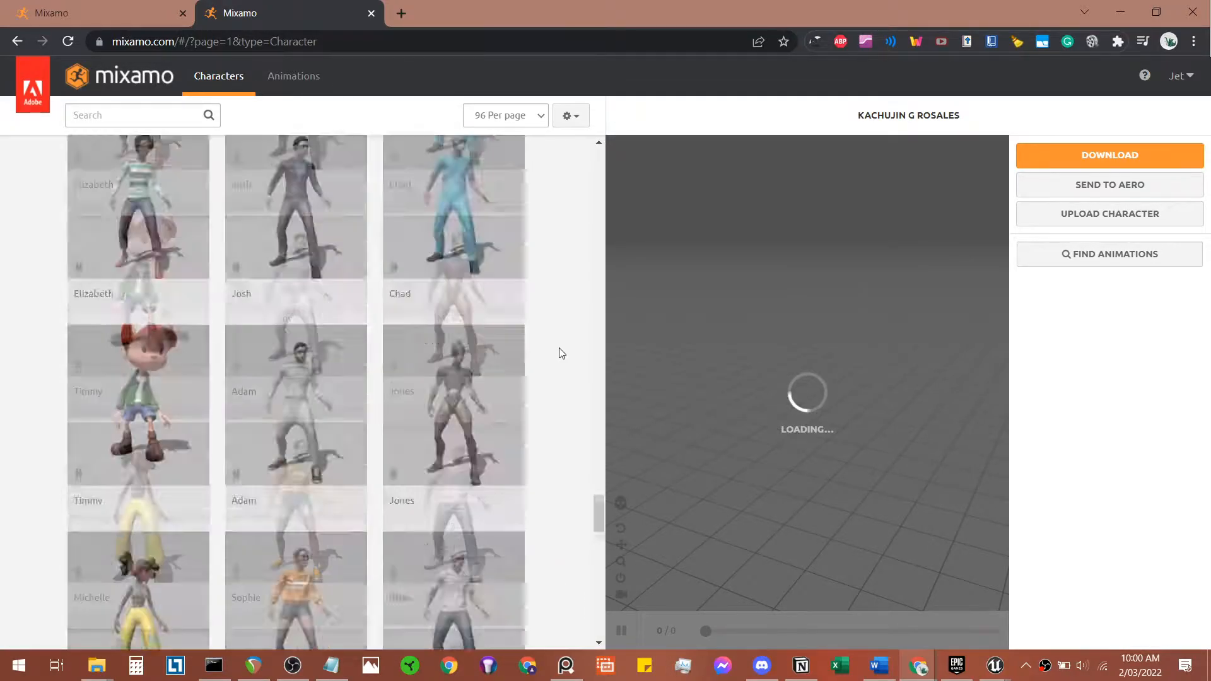
pyautogui.scroll(-5, 558, 353)
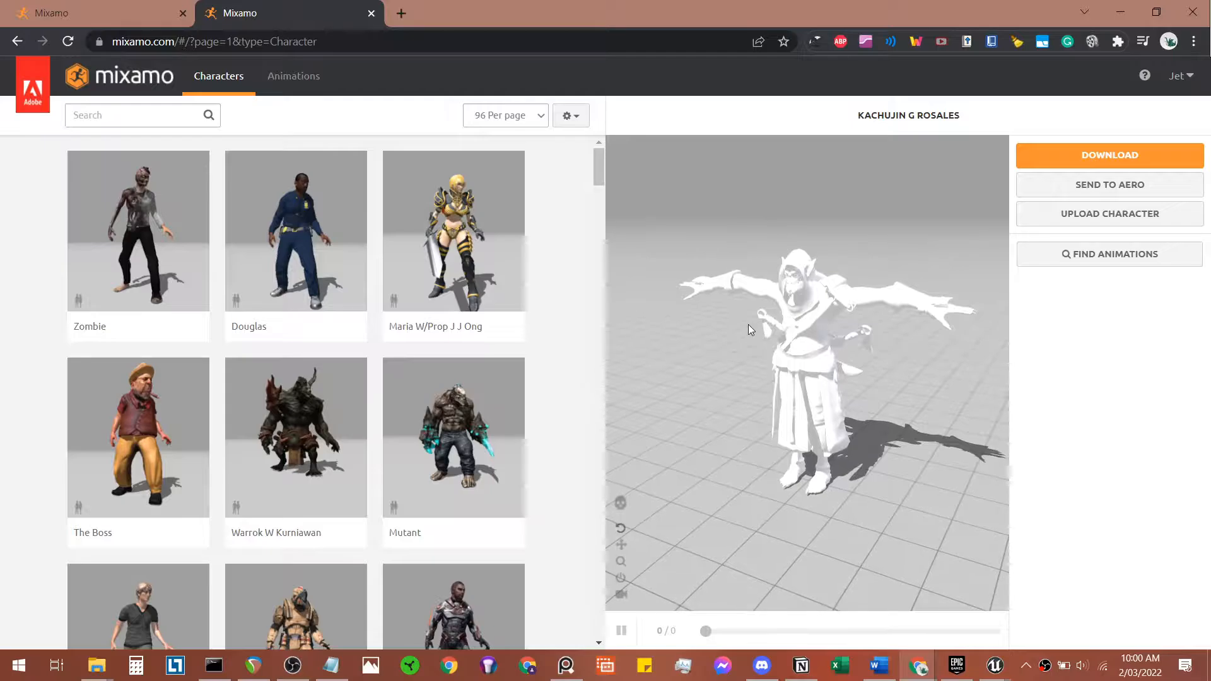
pyautogui.scroll(-6, 550, 414)
pyautogui.scroll(-12, 550, 414)
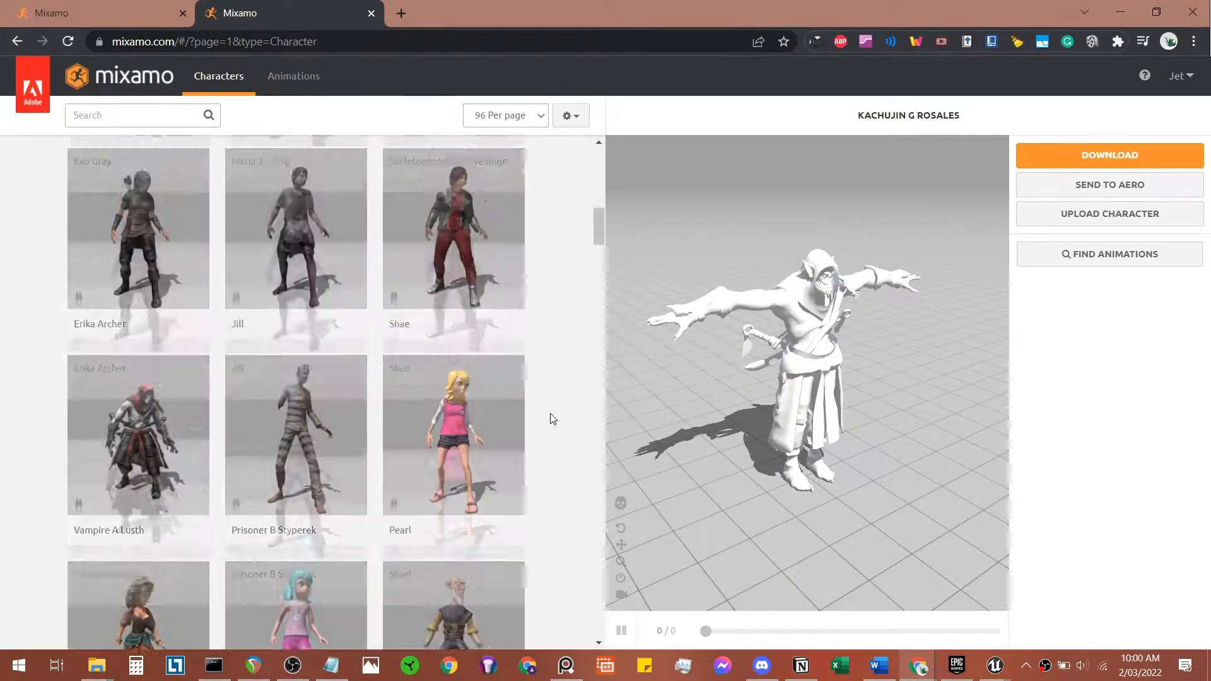
pyautogui.scroll(-12, 550, 414)
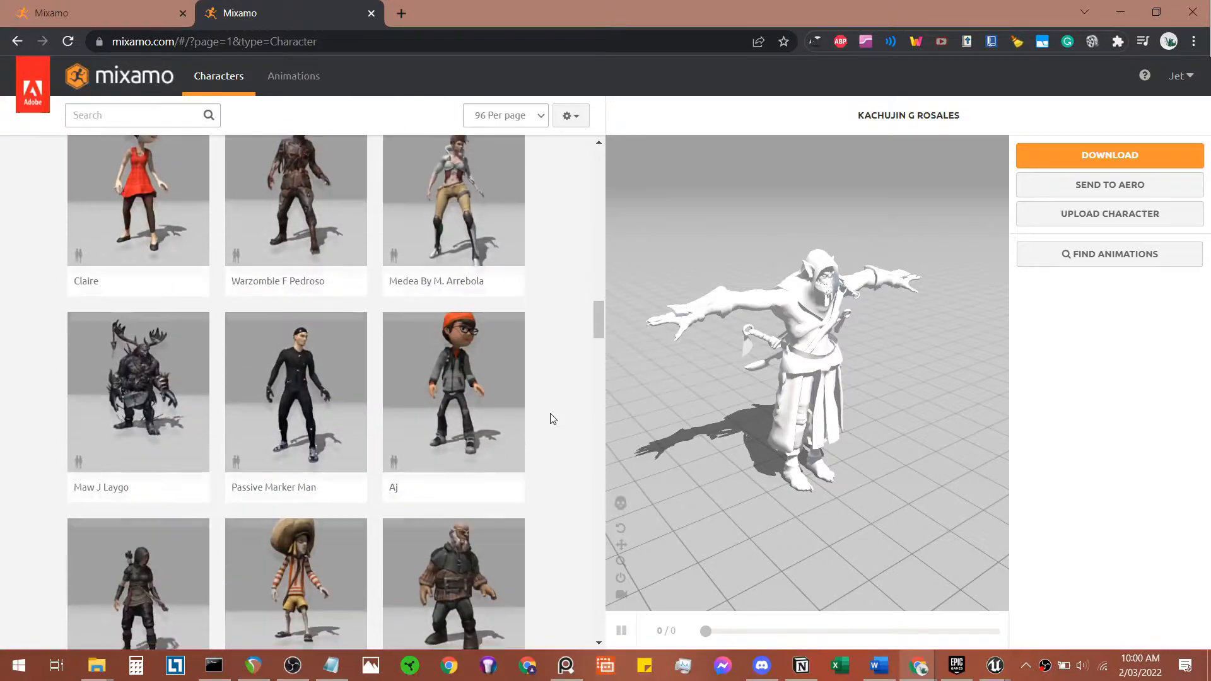
pyautogui.scroll(-12, 553, 418)
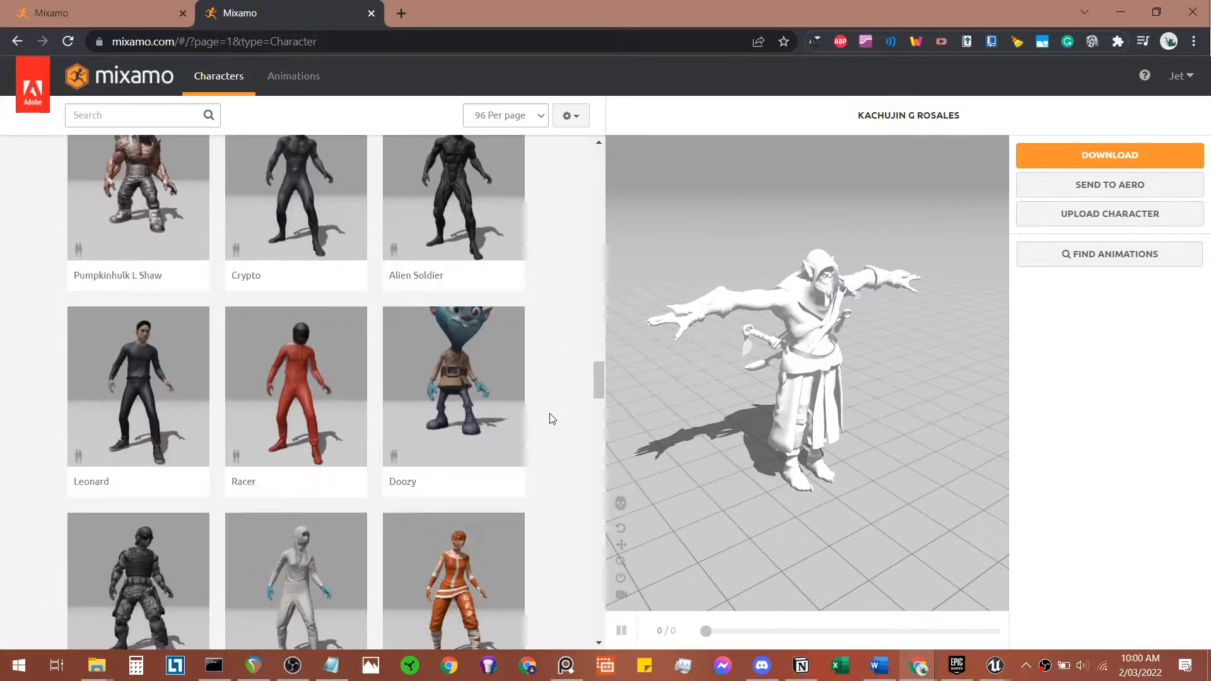
pyautogui.scroll(-12, 552, 418)
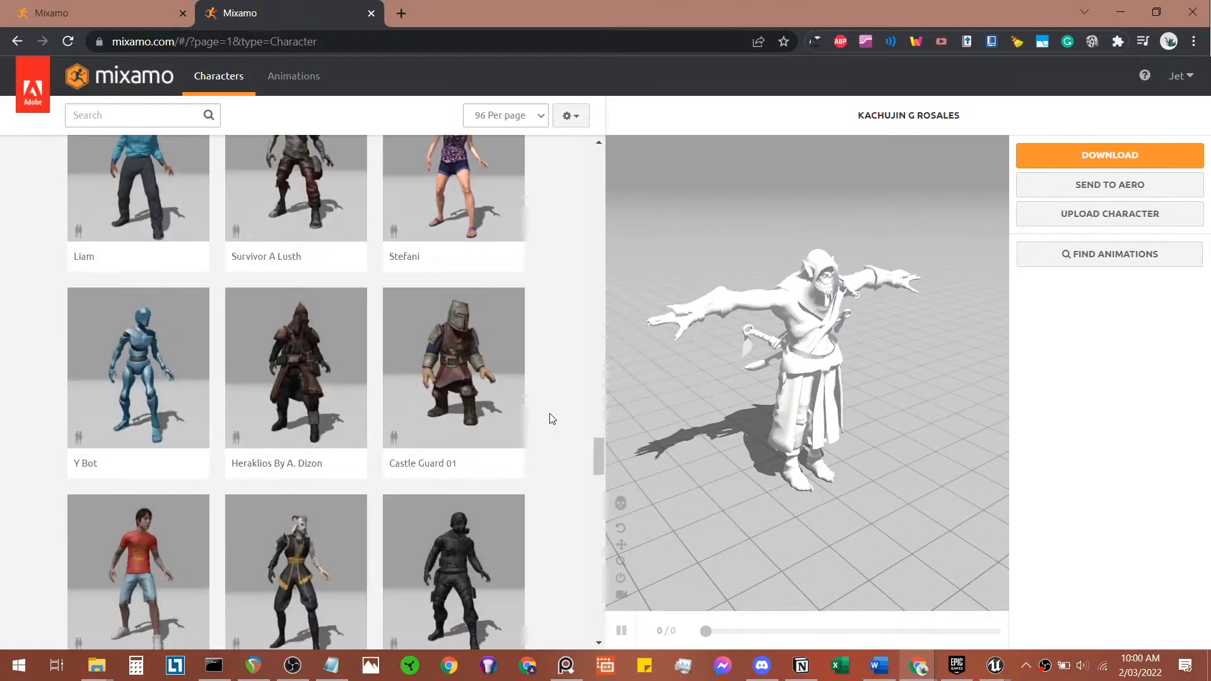
pyautogui.scroll(-12, 553, 418)
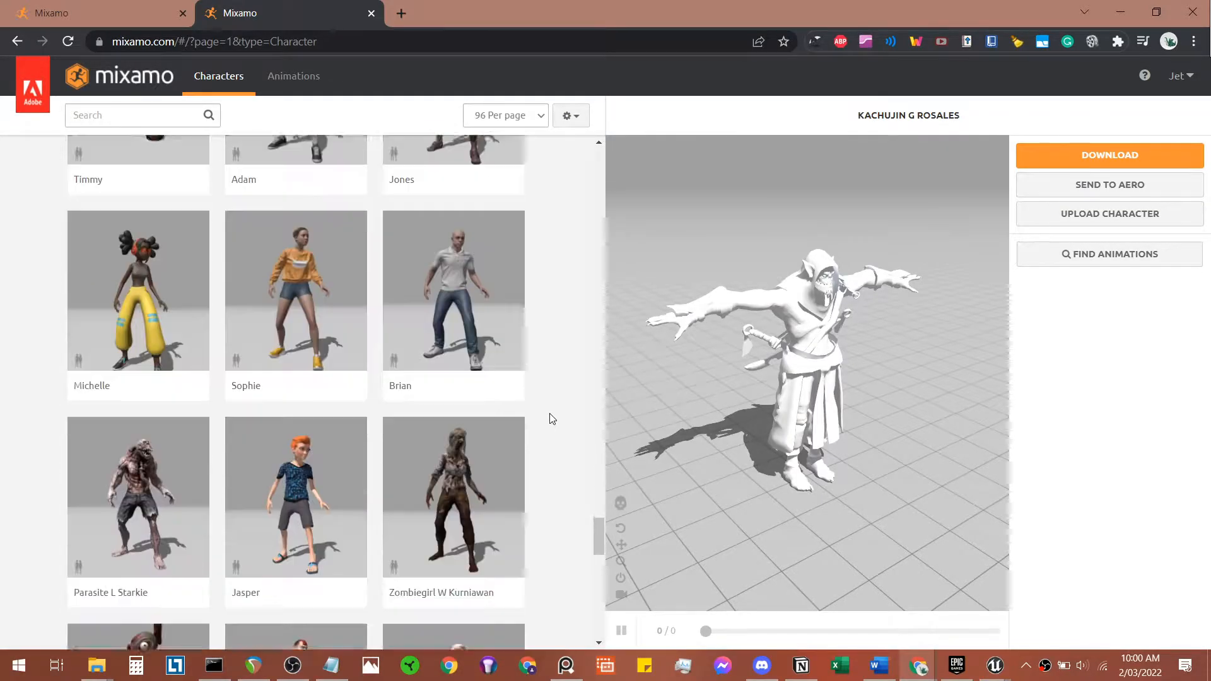
pyautogui.scroll(3, 553, 418)
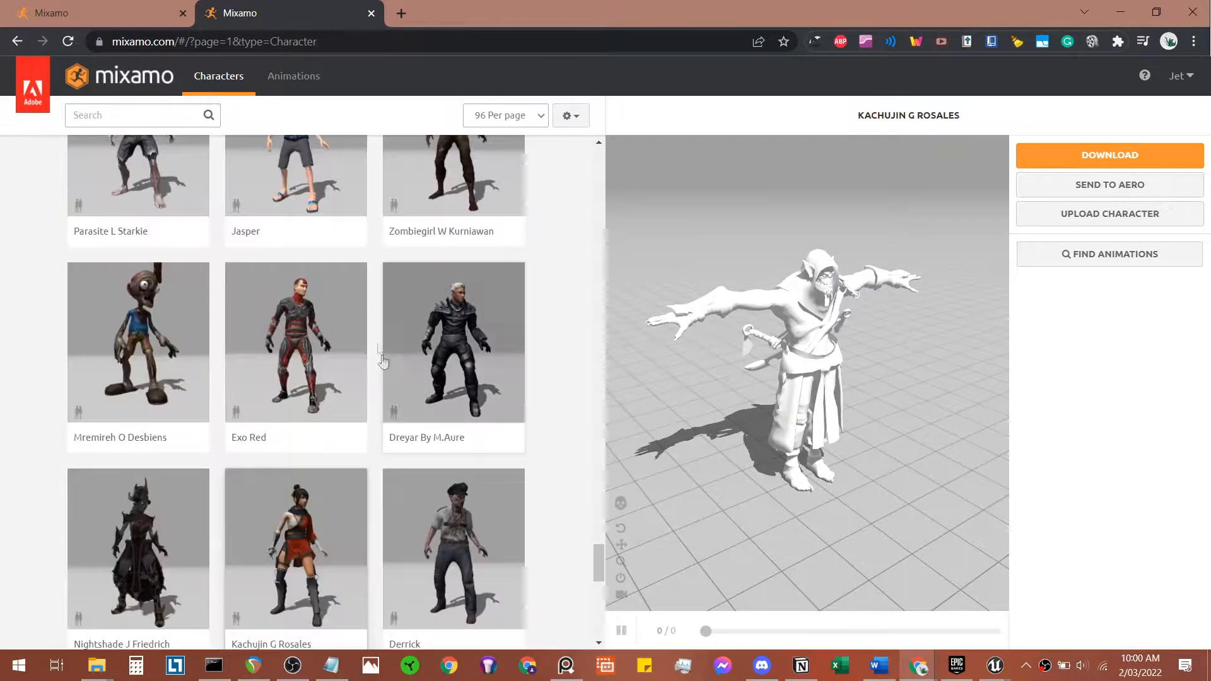
pyautogui.scroll(5, 338, 249)
pyautogui.scroll(3, 341, 255)
pyautogui.scroll(-10, 341, 256)
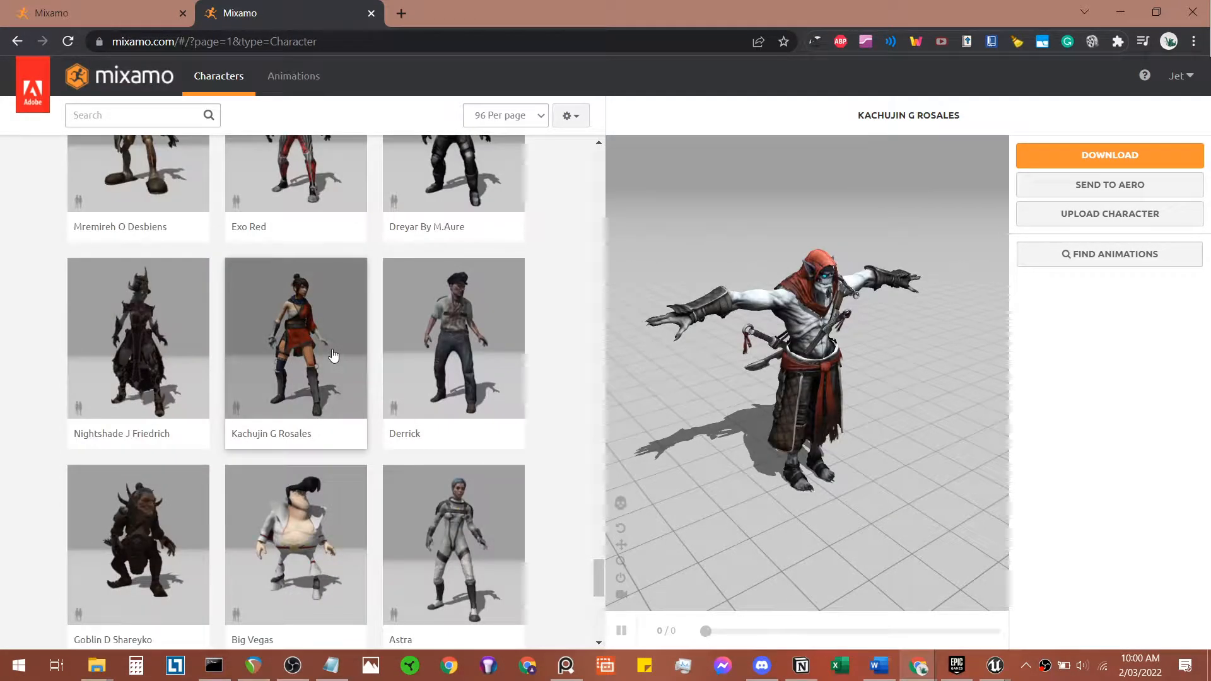
pyautogui.click(334, 355)
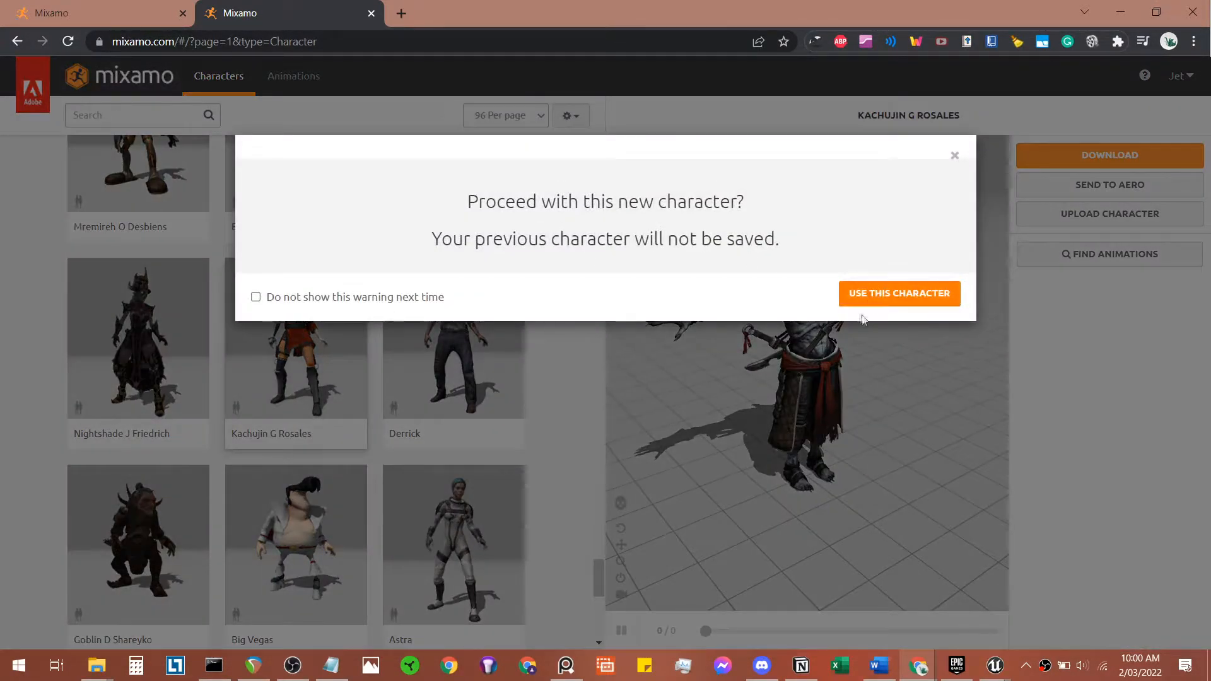
pyautogui.click(897, 288)
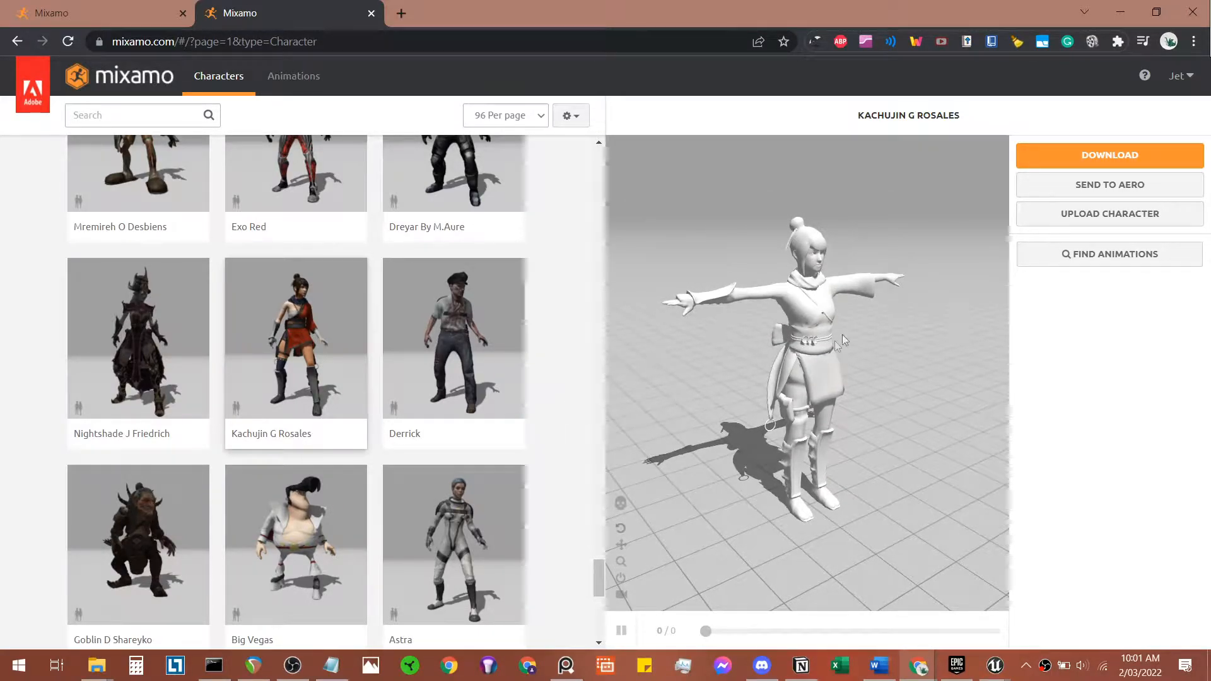
pyautogui.moveTo(920, 345); pyautogui.dragTo(818, 235)
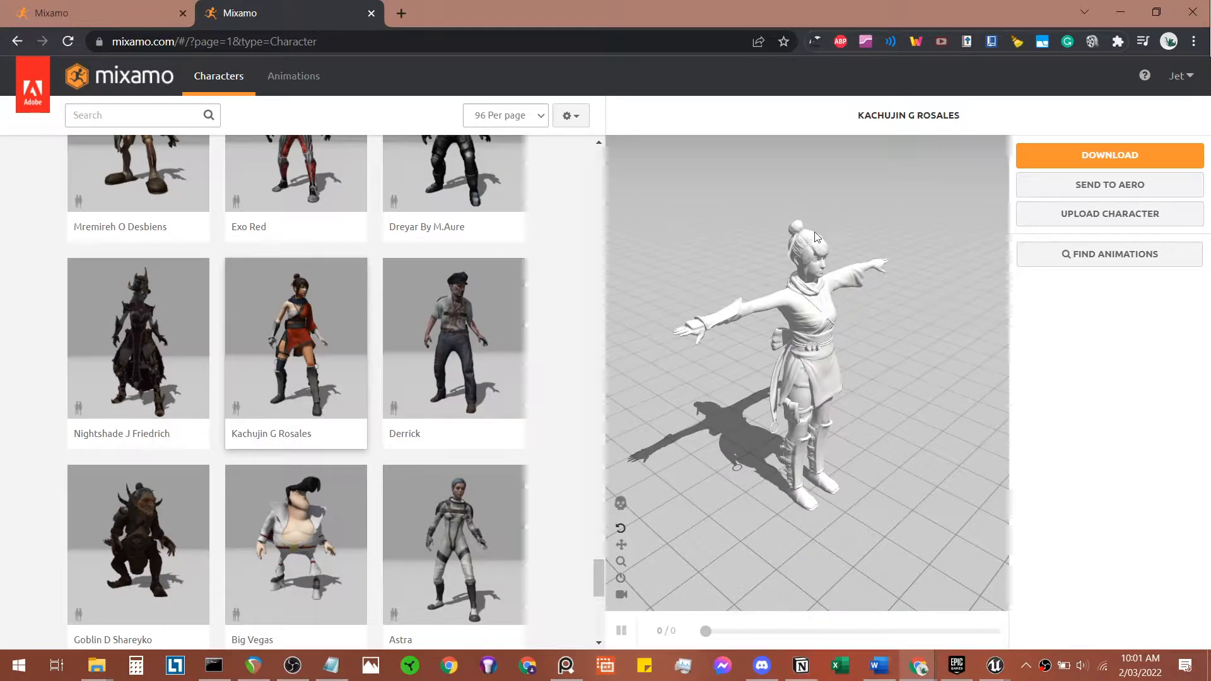
# Step: Examine the Kachujin G Rosales character in the preview from the side, up close, and from the front at full height
pyautogui.moveTo(910, 247); pyautogui.dragTo(1056, 300)
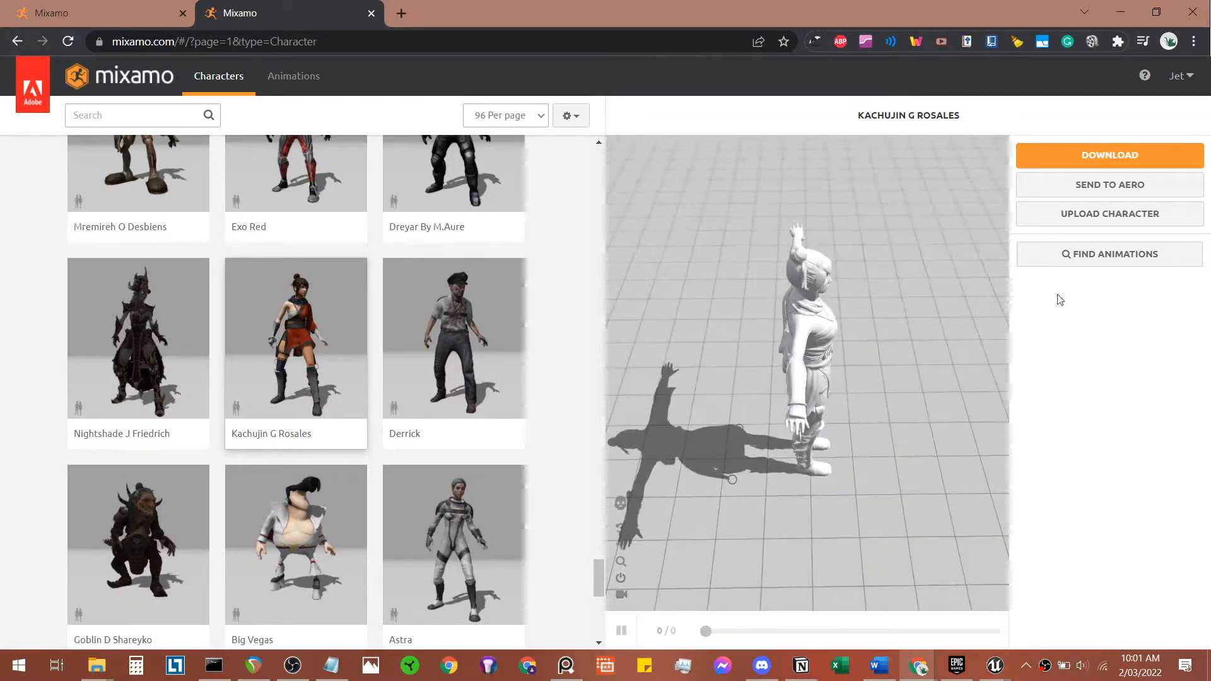
pyautogui.moveTo(984, 325); pyautogui.dragTo(880, 301)
pyautogui.scroll(4, 829, 282)
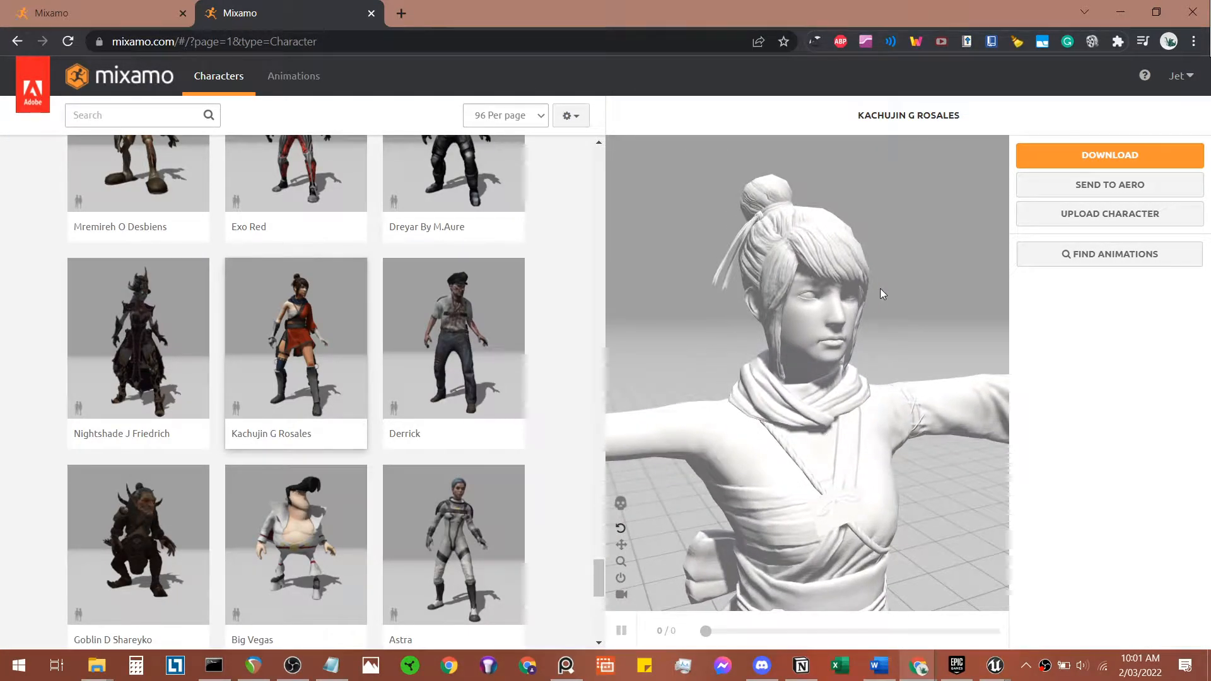
pyautogui.moveTo(876, 324); pyautogui.dragTo(852, 313)
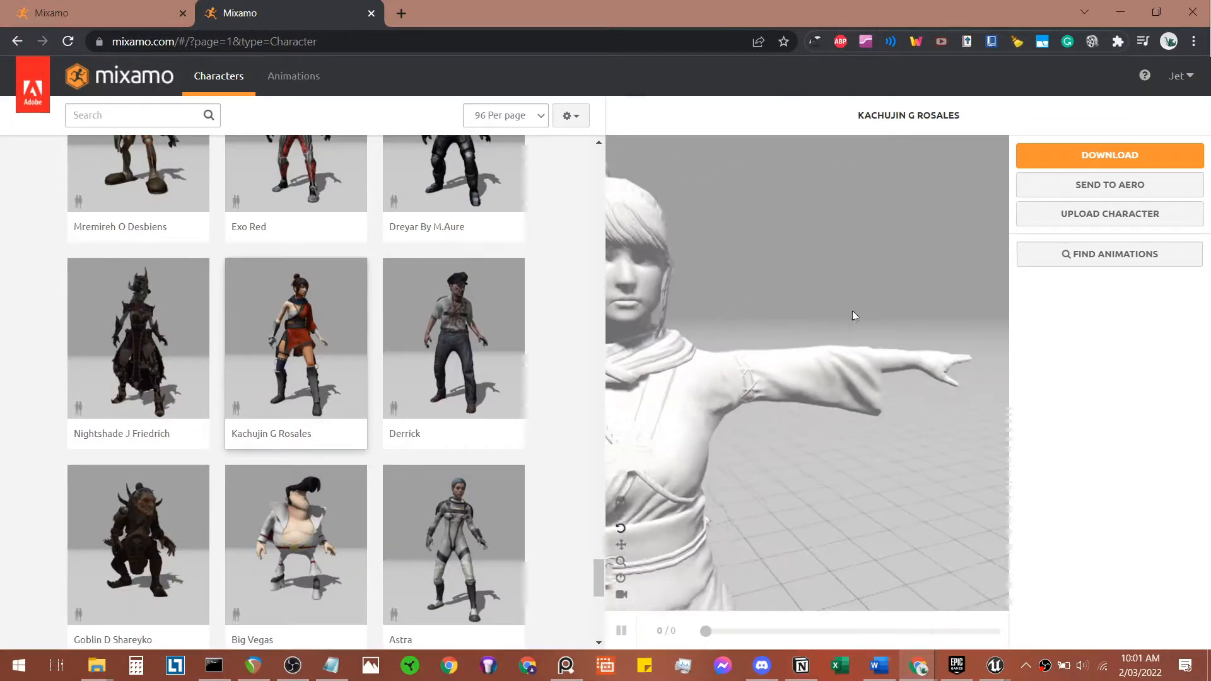
pyautogui.moveTo(813, 310); pyautogui.dragTo(786, 330)
pyautogui.scroll(-3, 865, 263)
pyautogui.moveTo(936, 289); pyautogui.dragTo(907, 292)
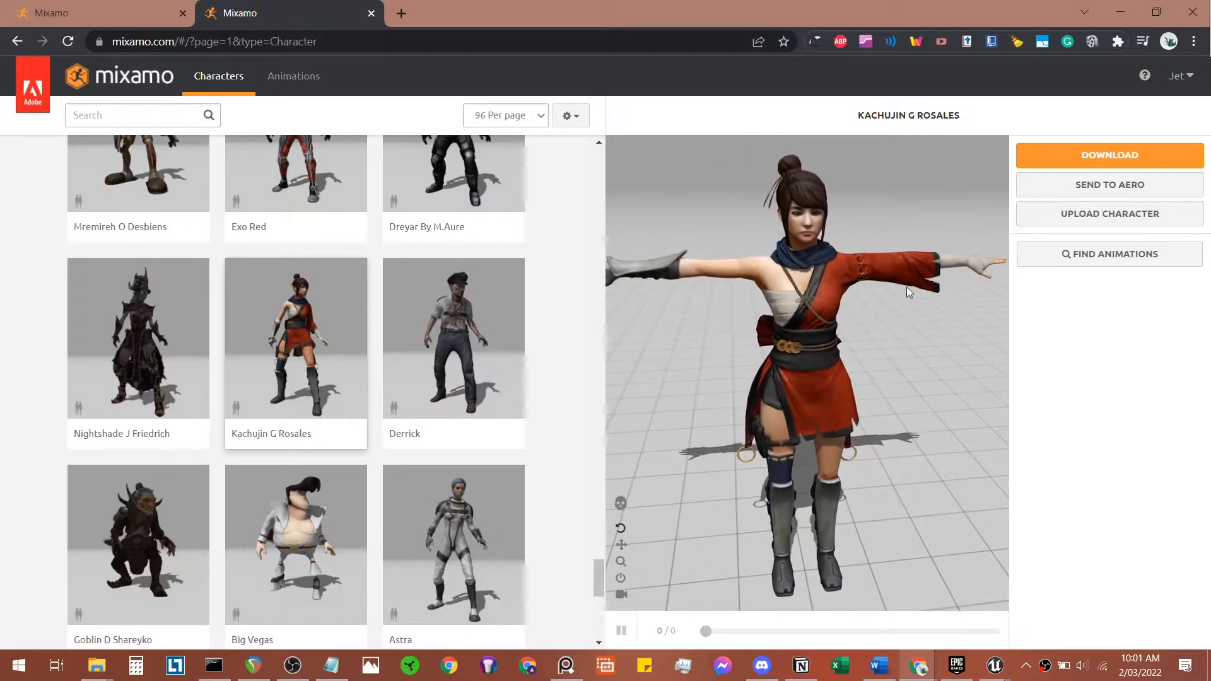
# Step: Download Kachujin G Rosales in FBX Binary(.fbx) format with the T-pose
pyautogui.click(1079, 158)
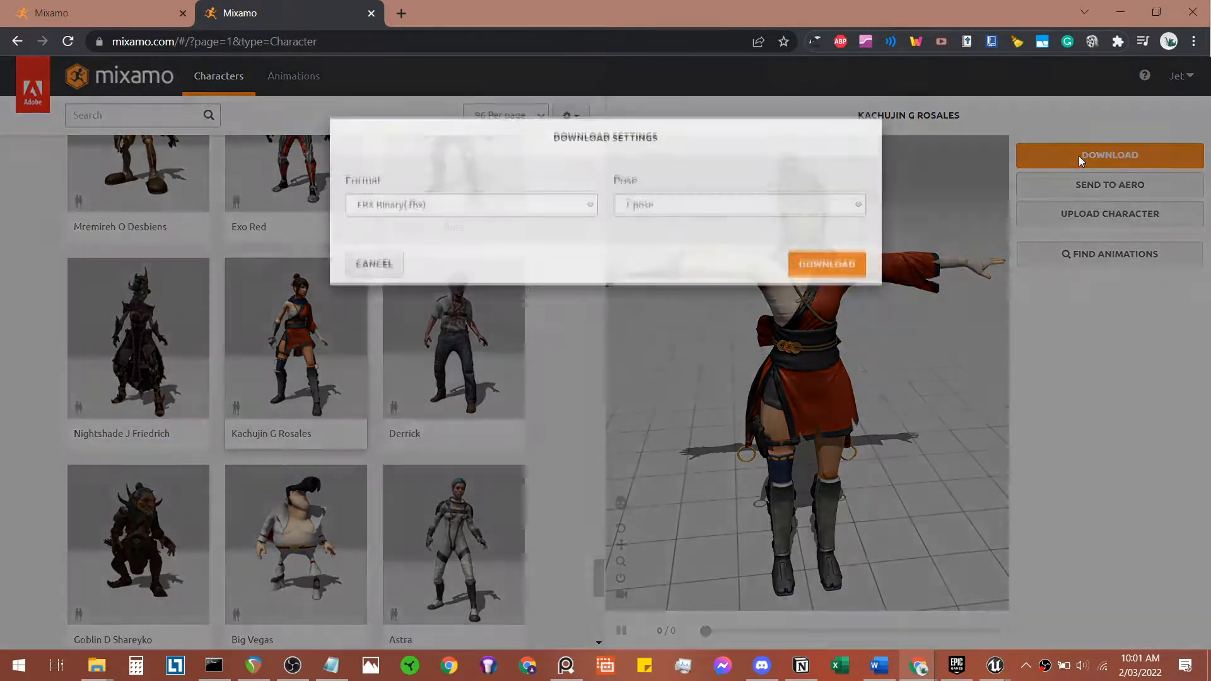
pyautogui.click(658, 224)
pyautogui.click(477, 218)
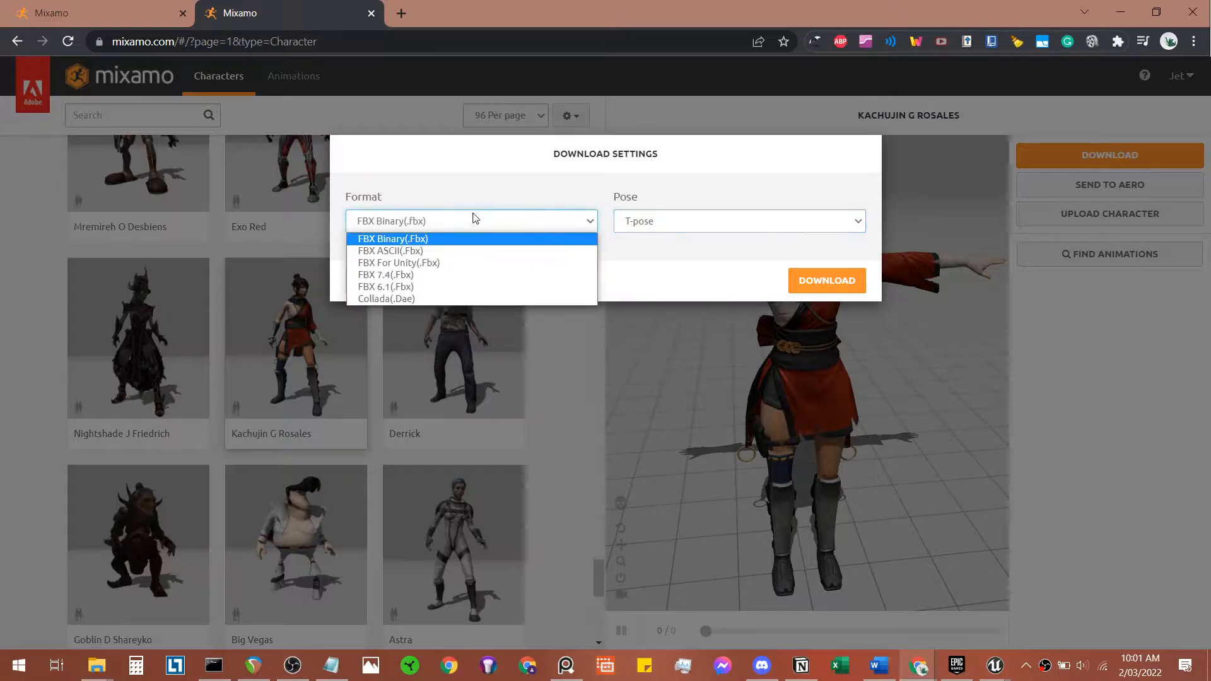
pyautogui.click(578, 218)
pyautogui.click(812, 289)
# Step: Open a new File Explorer window and go to the Game Dev Club folder
pyautogui.rightClick(97, 666)
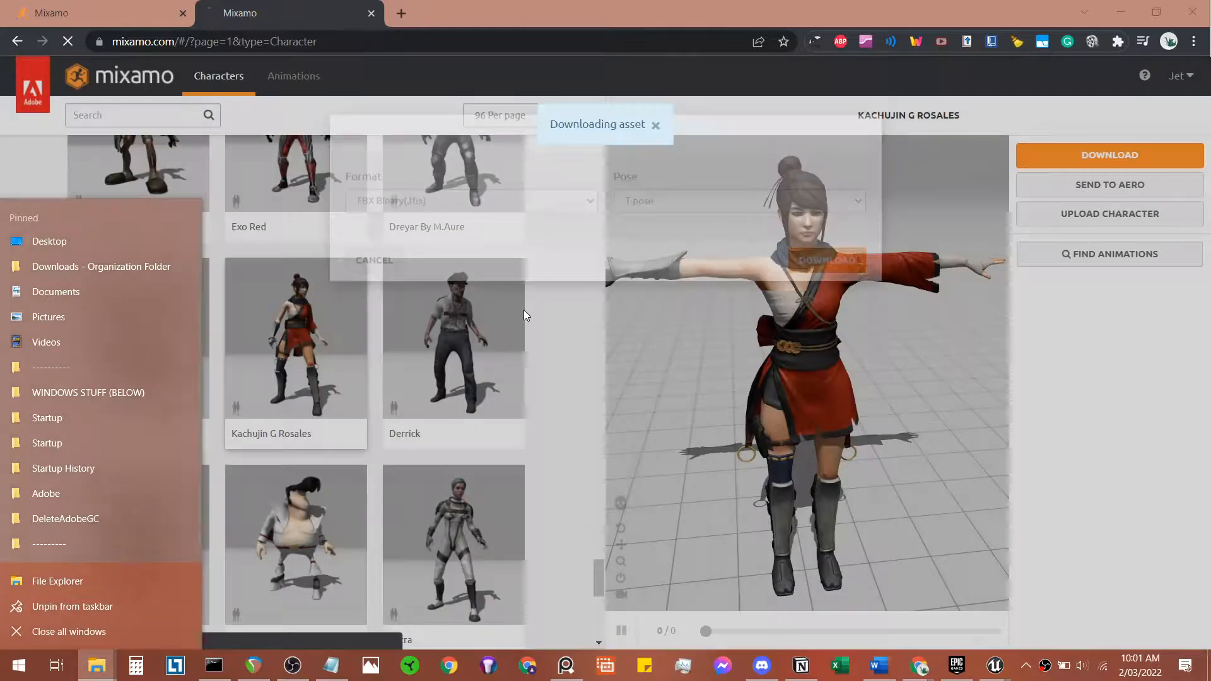
pyautogui.click(527, 306)
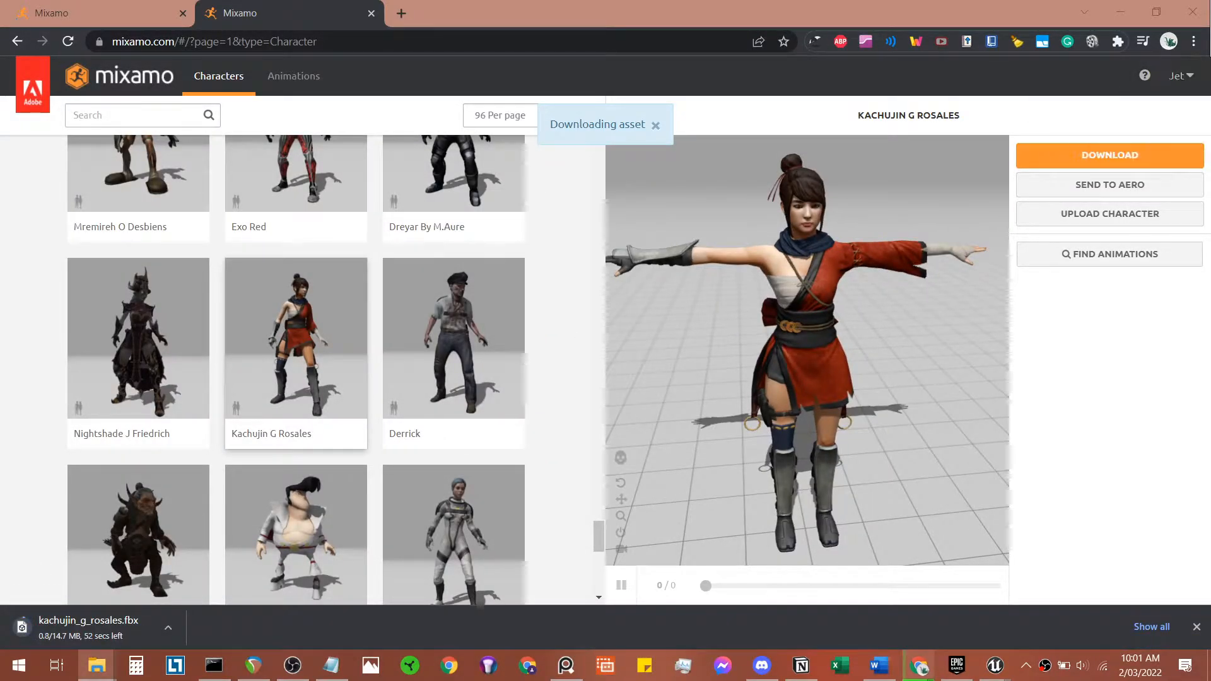
pyautogui.moveTo(1210, 145); pyautogui.dragTo(573, 0)
pyautogui.scroll(-1, 76, 446)
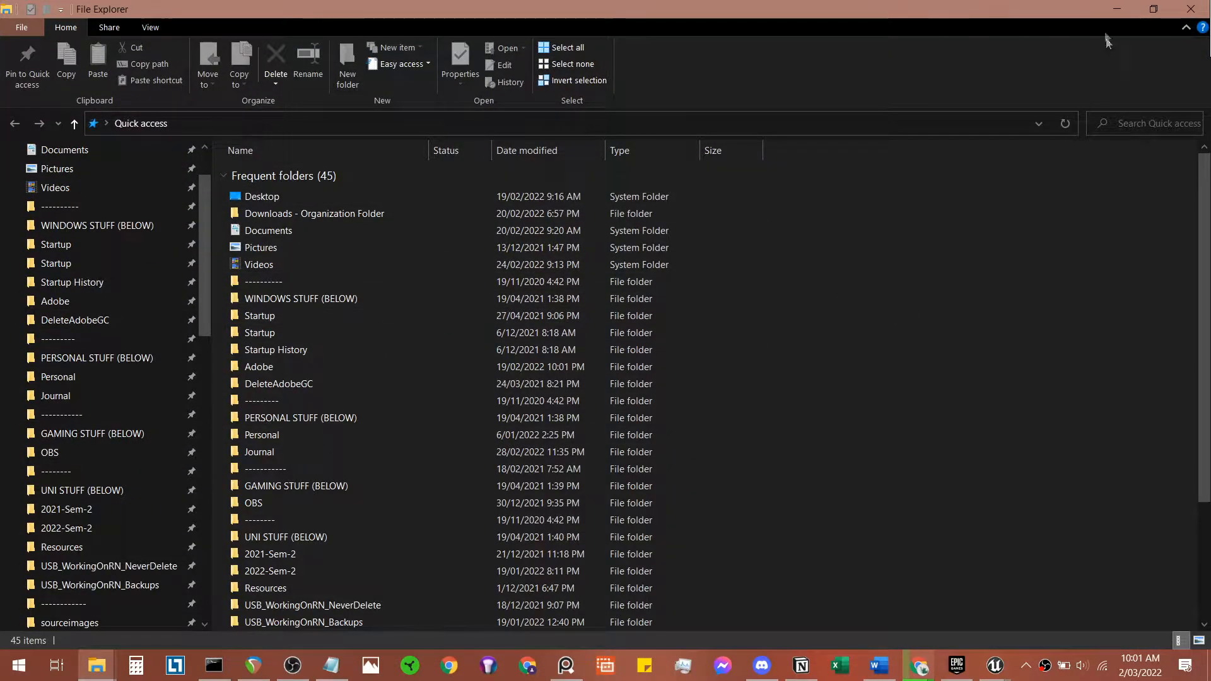
pyautogui.click(1116, 9)
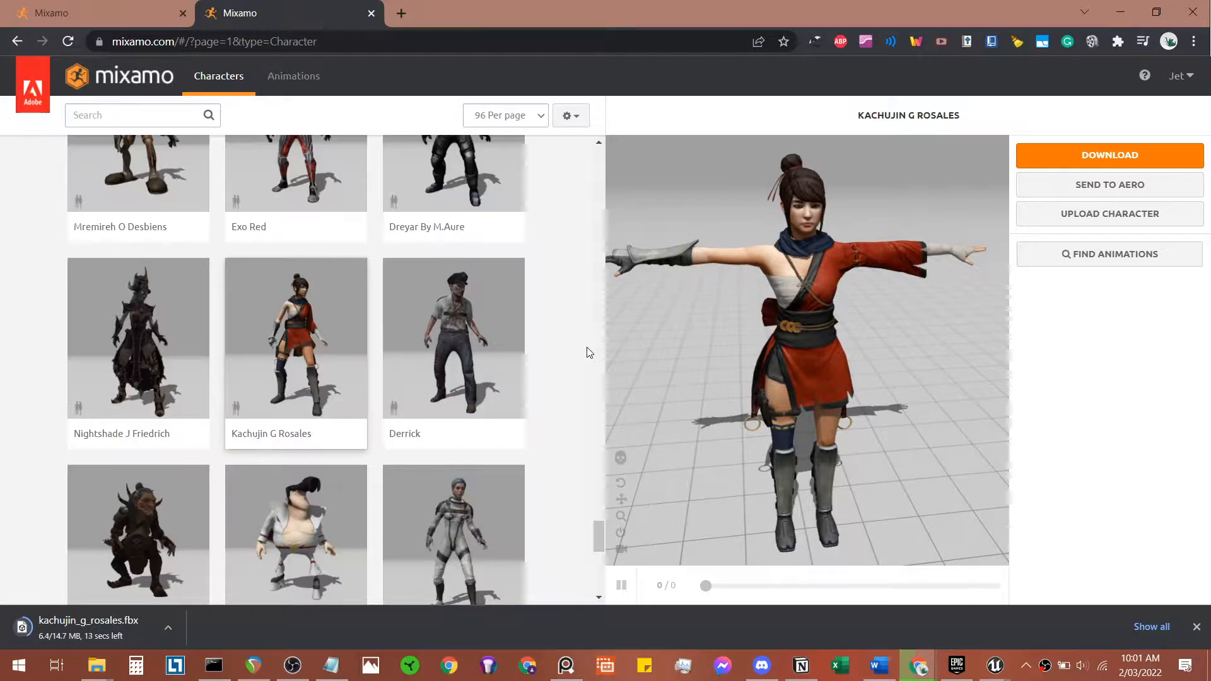
pyautogui.moveTo(109, 672)
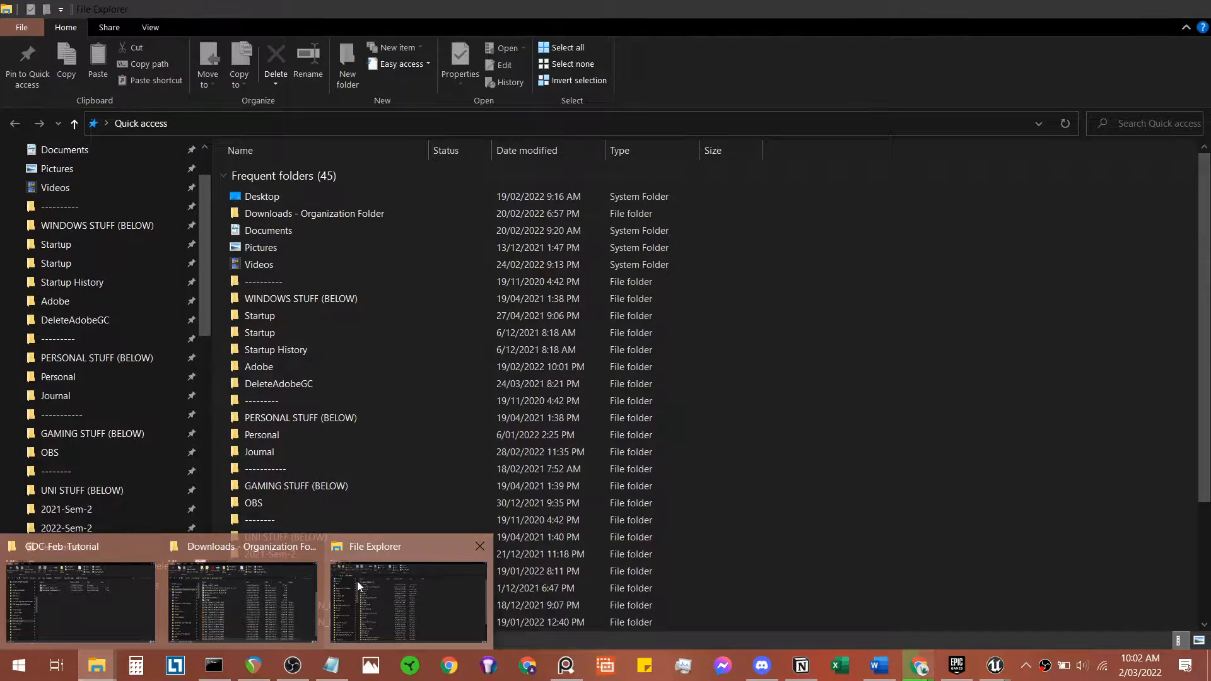
pyautogui.click(357, 581)
pyautogui.scroll(-4, 126, 467)
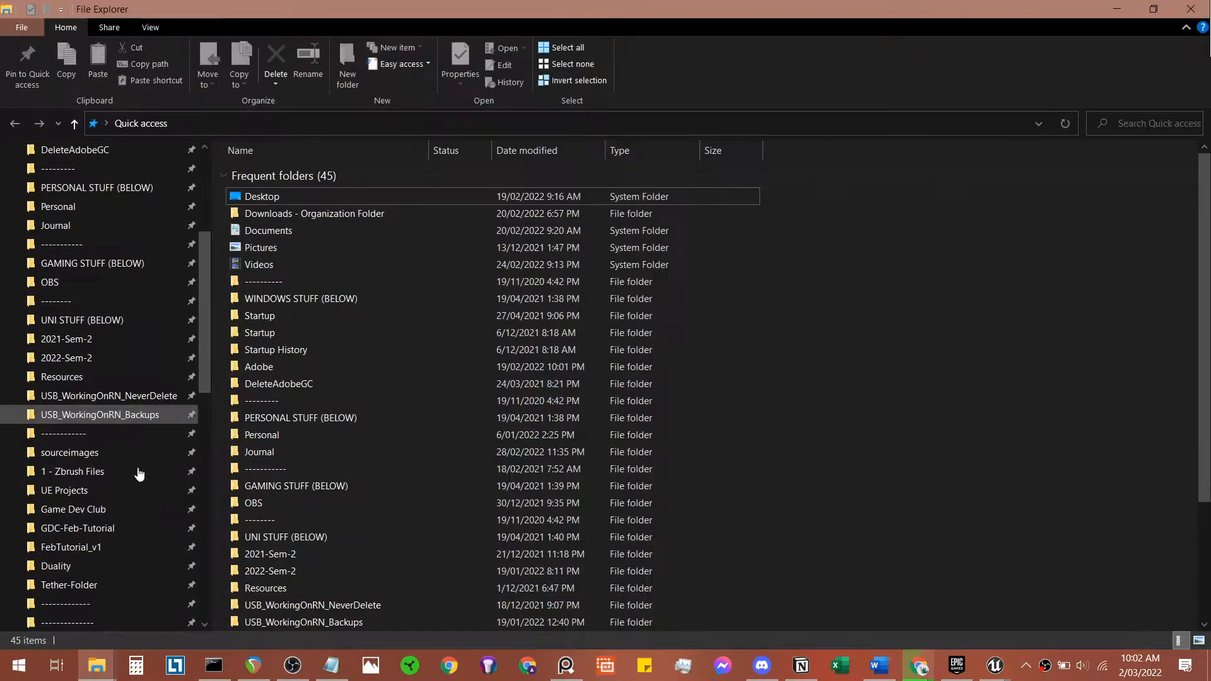
pyautogui.click(99, 453)
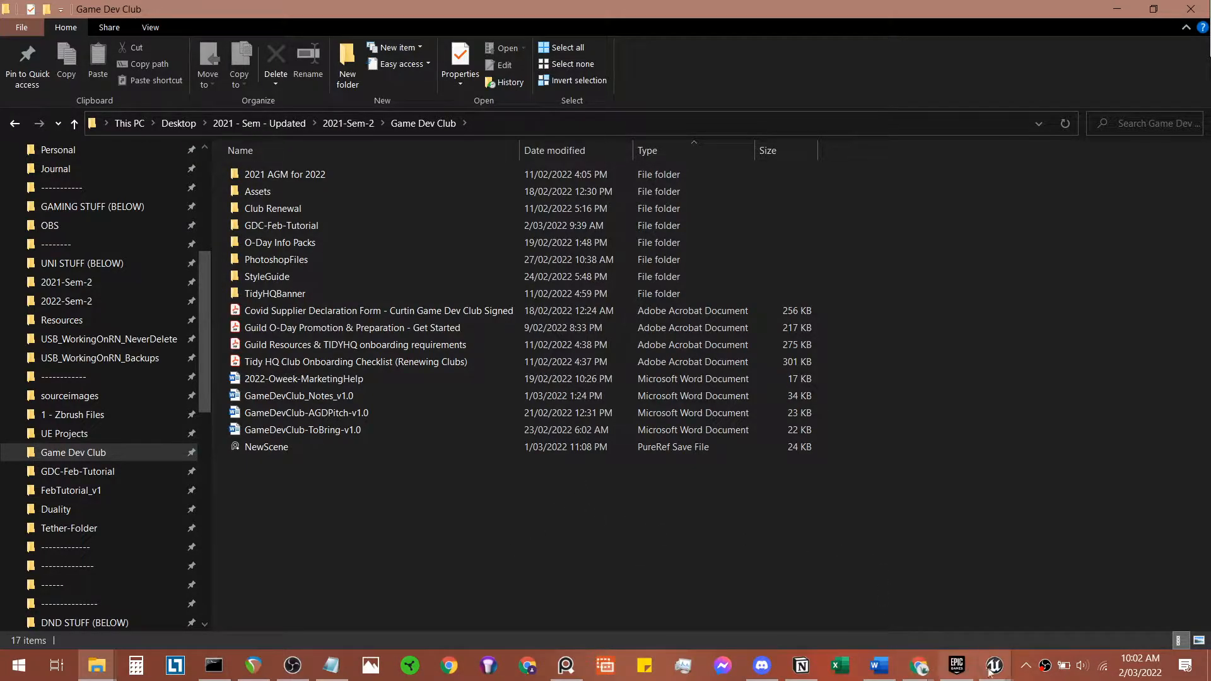
# Step: Check the TutSeries project in Unreal Editor, then return to the Game Dev Club folder in File Explorer
pyautogui.moveTo(991, 674)
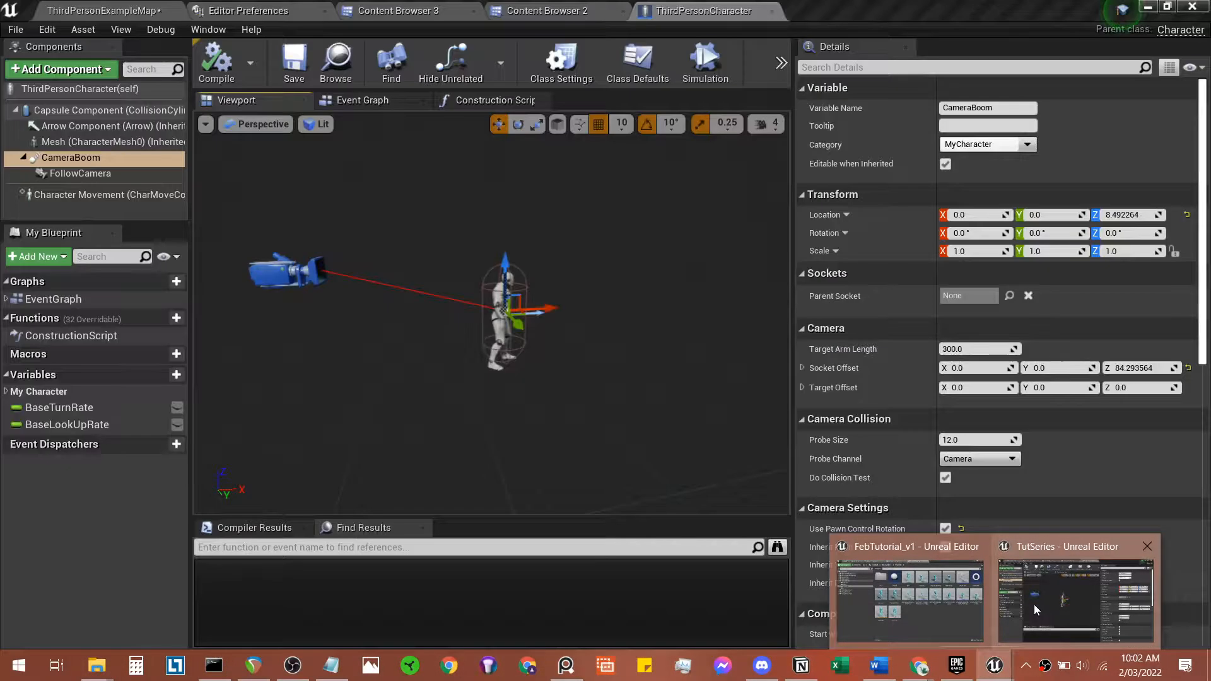
pyautogui.click(1034, 605)
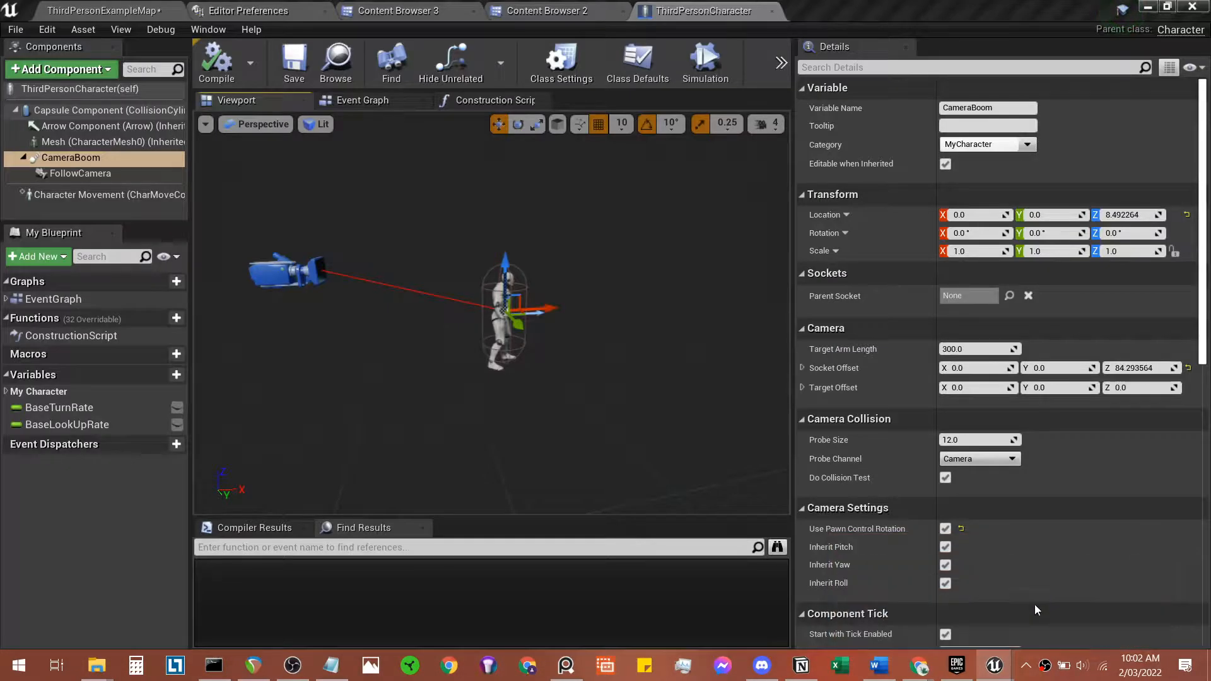
pyautogui.moveTo(92, 647)
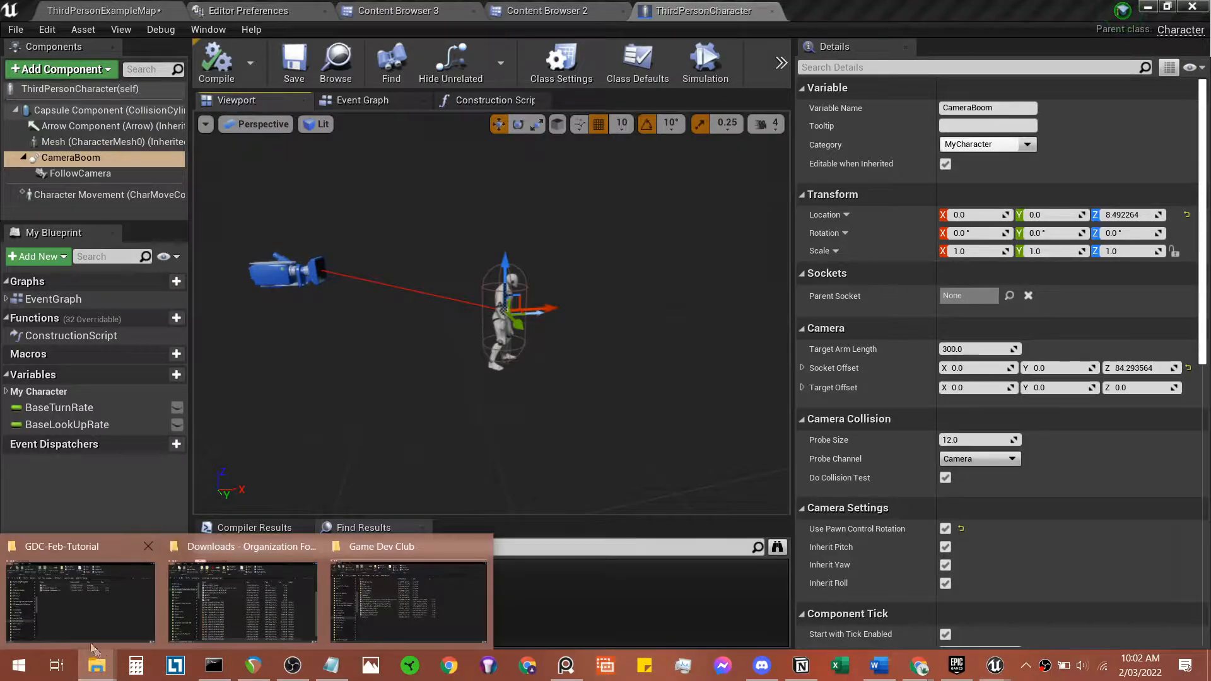
pyautogui.moveTo(95, 667)
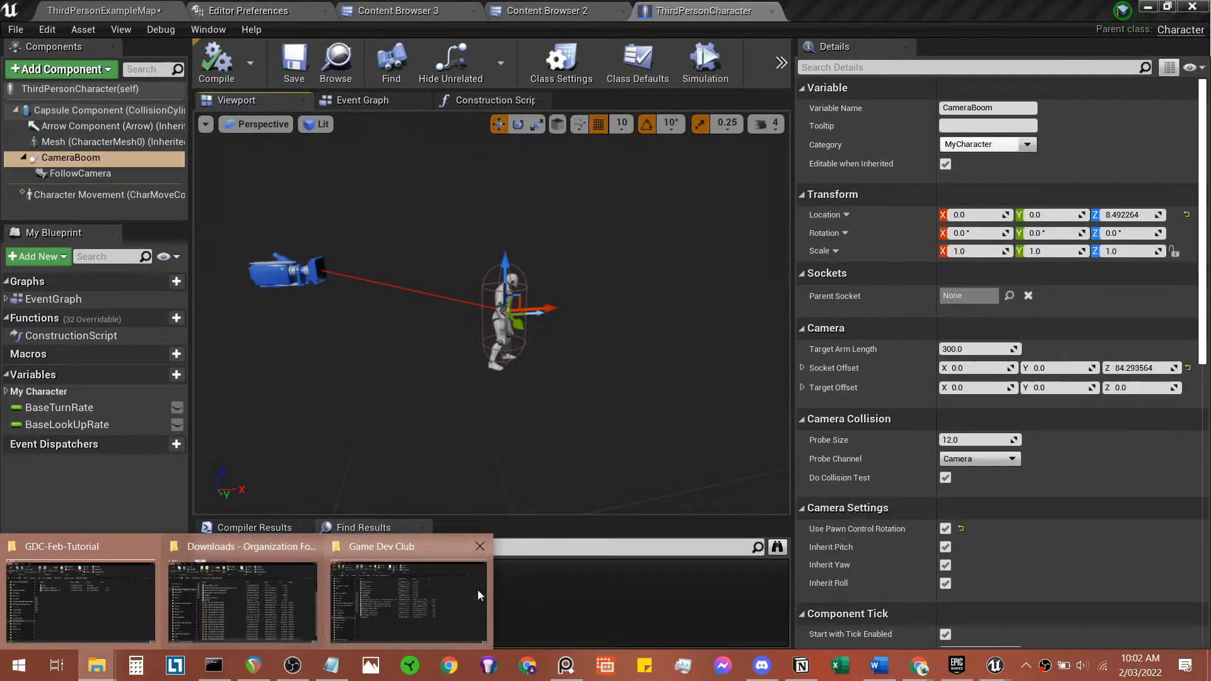
pyautogui.click(435, 584)
# Step: Create a folder named GDC-Tutorial-Follow inside Game Dev Club and open it
pyautogui.click(349, 69)
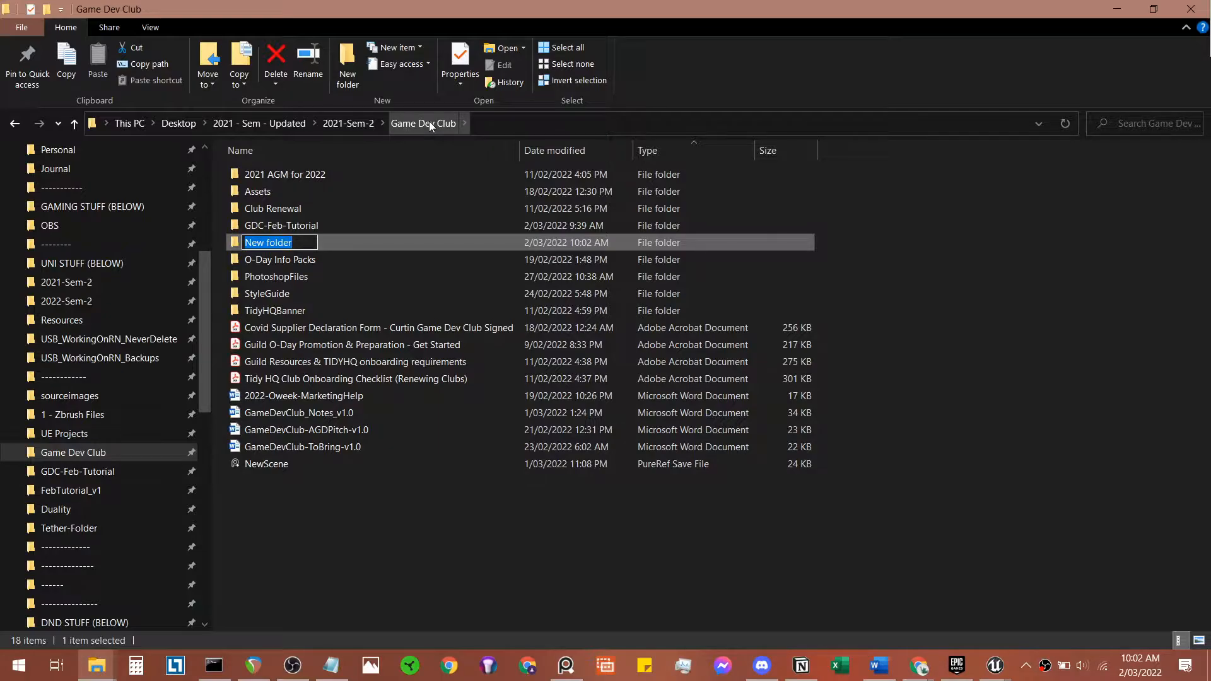
pyautogui.write('GDC-Tutorial-Follow')
pyautogui.press('Return')
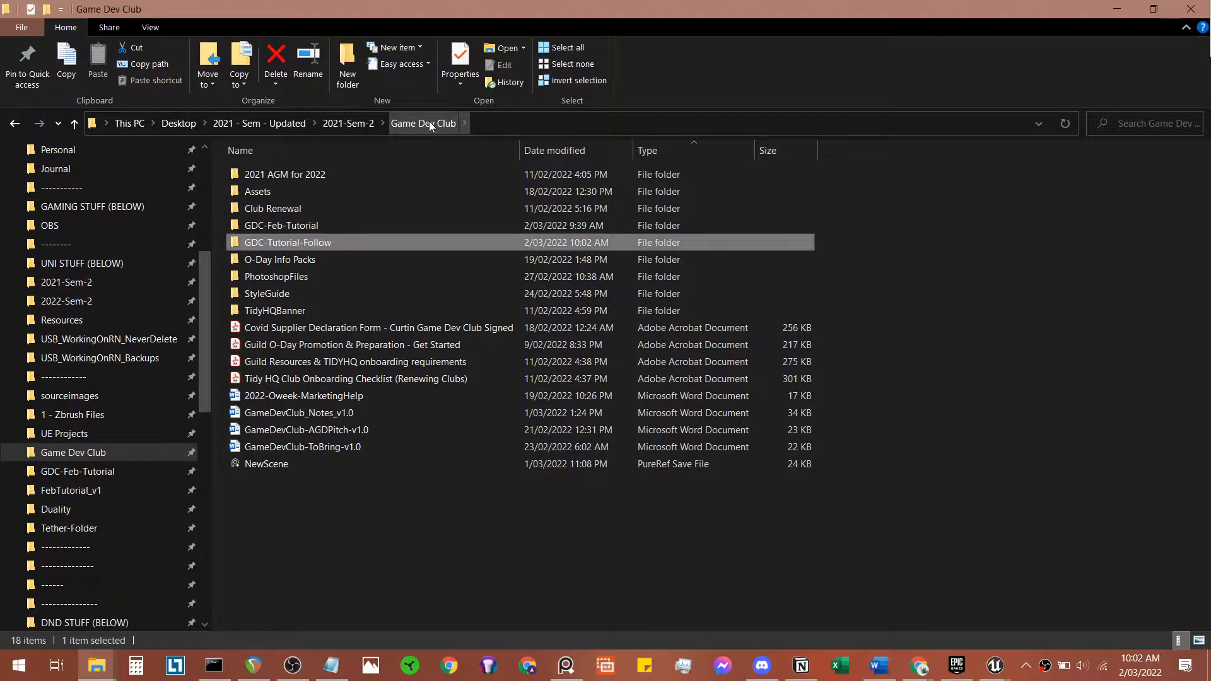
pyautogui.doubleClick(347, 243)
# Step: Check the download in the Mixamo browser window and copy the kachujin_g_rosales file from the Downloads - Organization Folder
pyautogui.moveTo(915, 666)
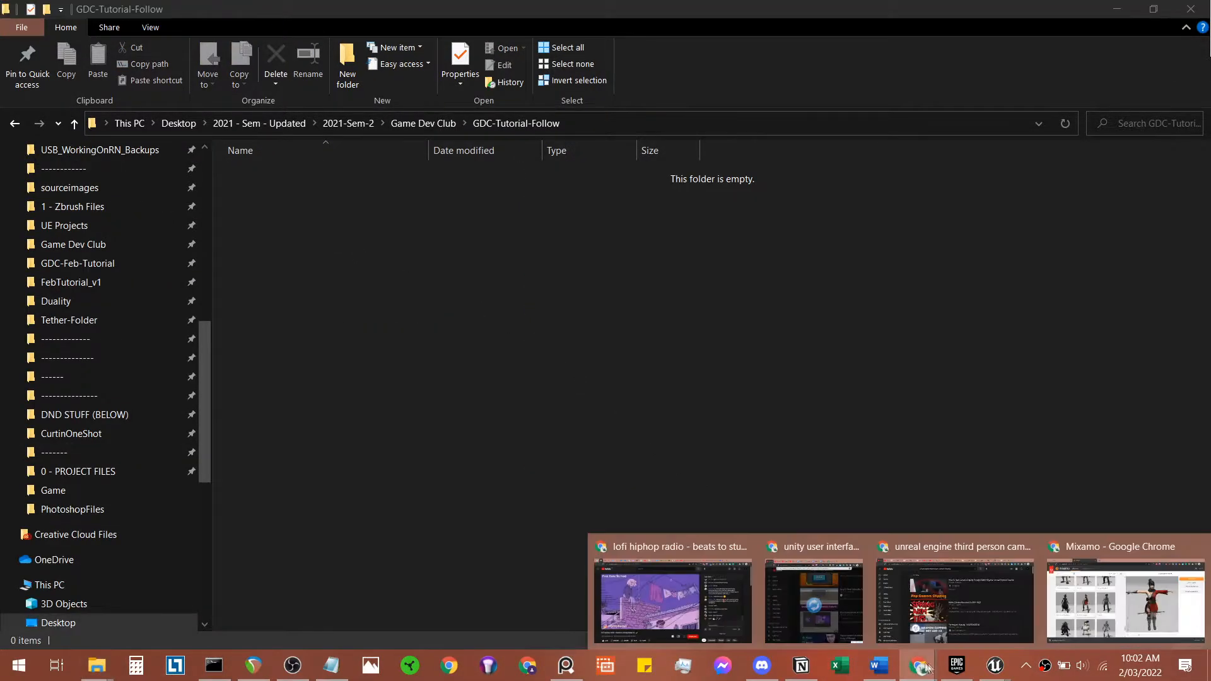
pyautogui.click(1141, 601)
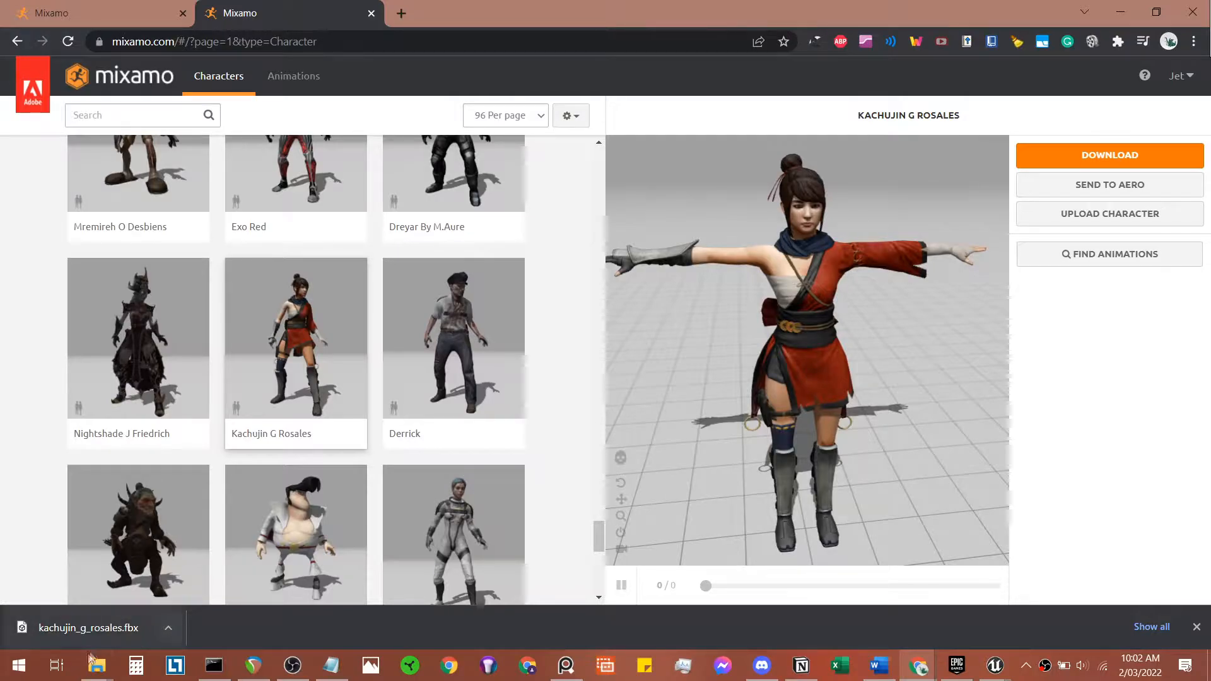
pyautogui.moveTo(94, 663)
pyautogui.click(407, 580)
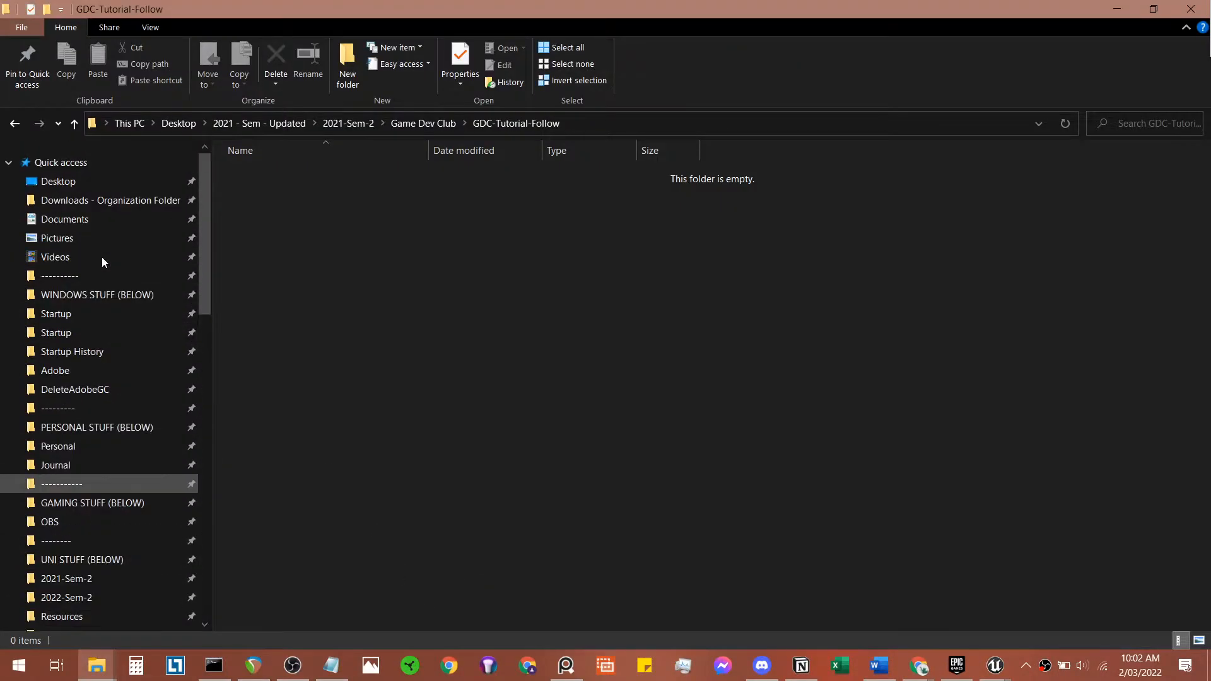
pyautogui.click(95, 200)
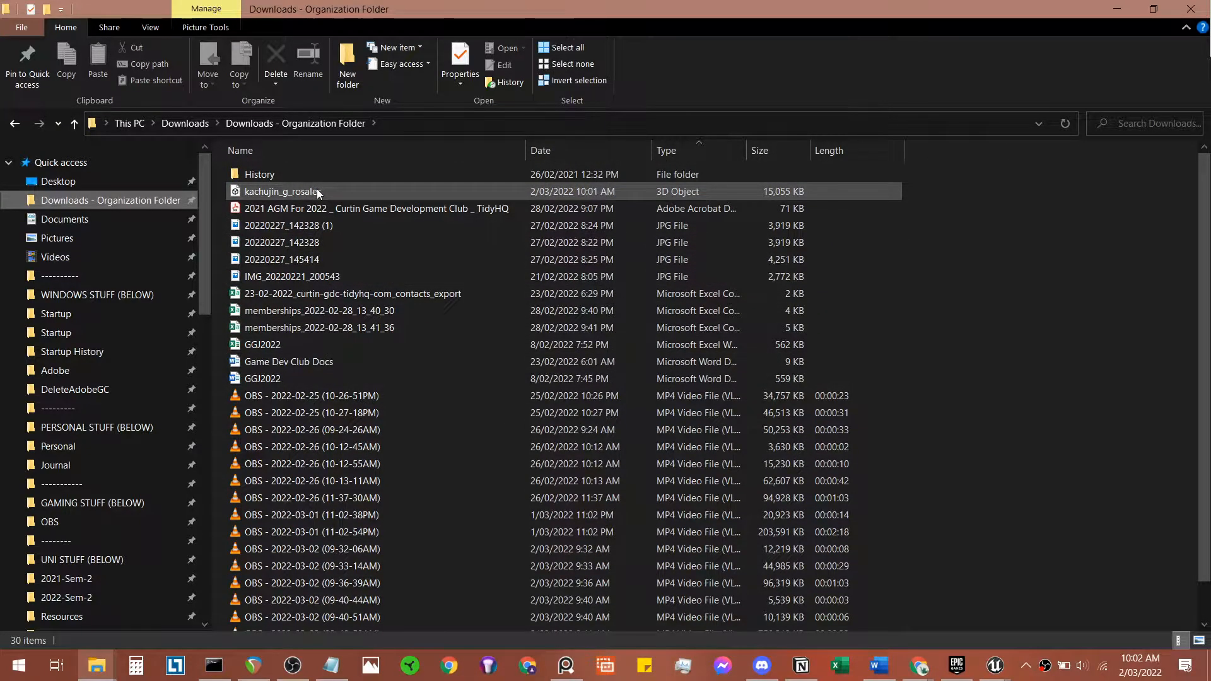
pyautogui.click(319, 192)
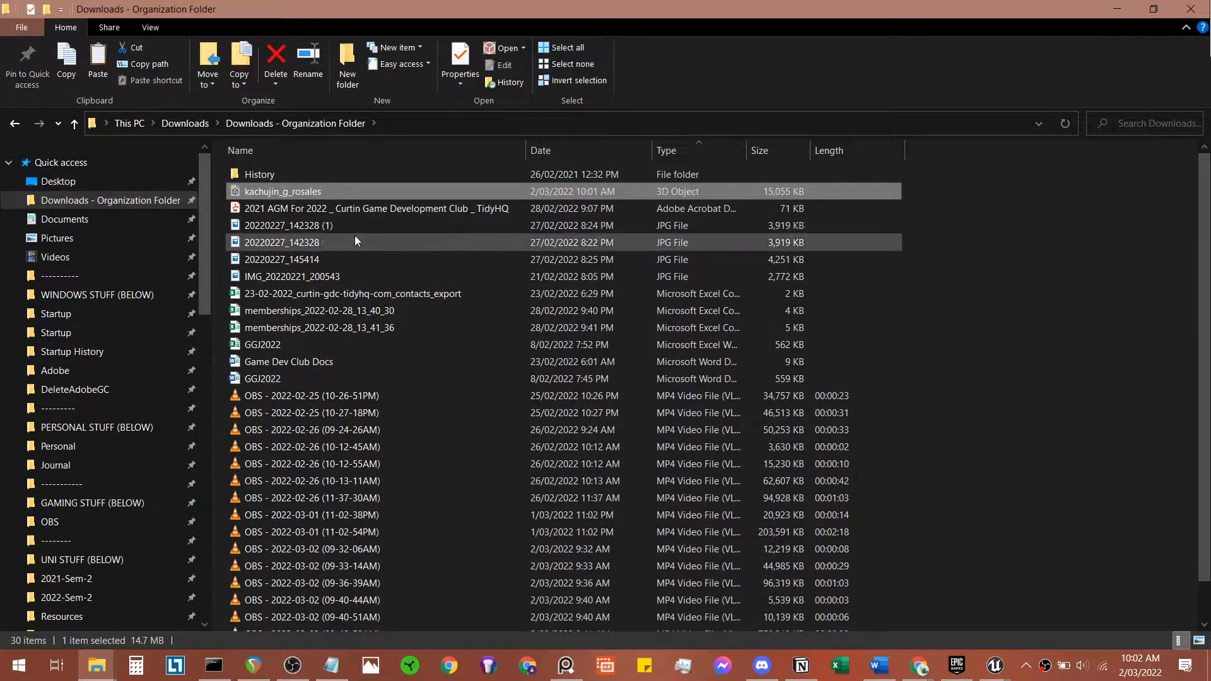
# Step: Return to the GDC-Tutorial-Follow folder, create a folder named Assets in it, and open it
pyautogui.click(102, 657)
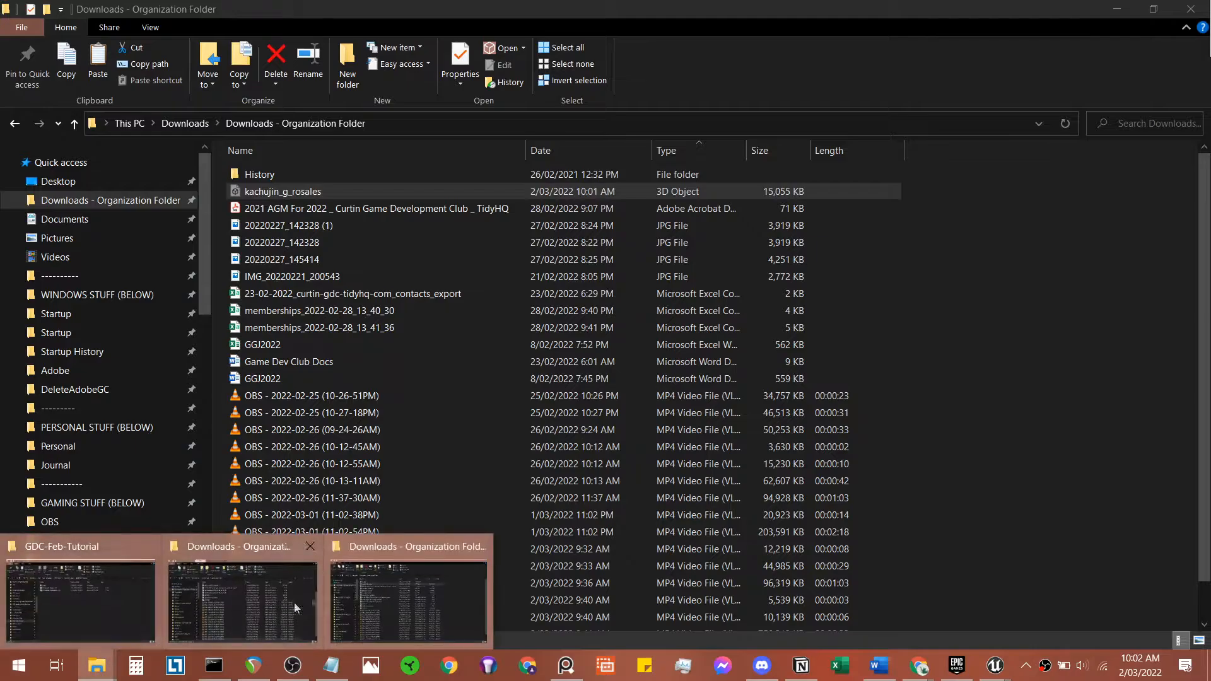
pyautogui.click(125, 595)
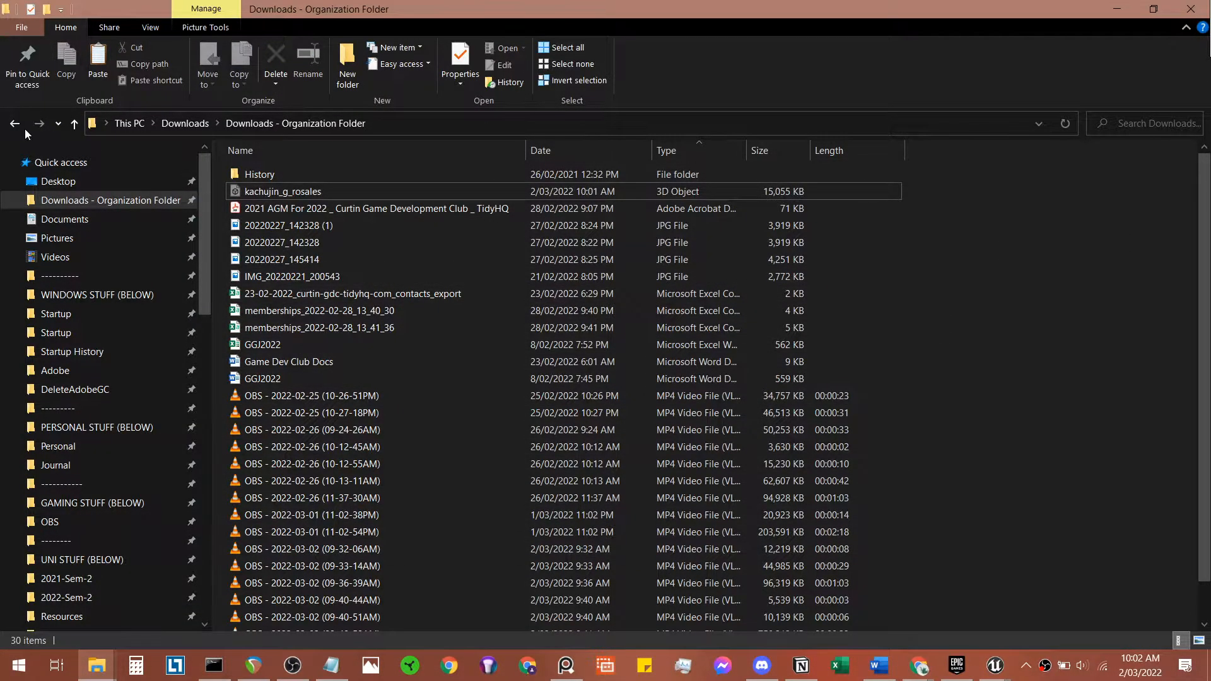
pyautogui.click(1184, 13)
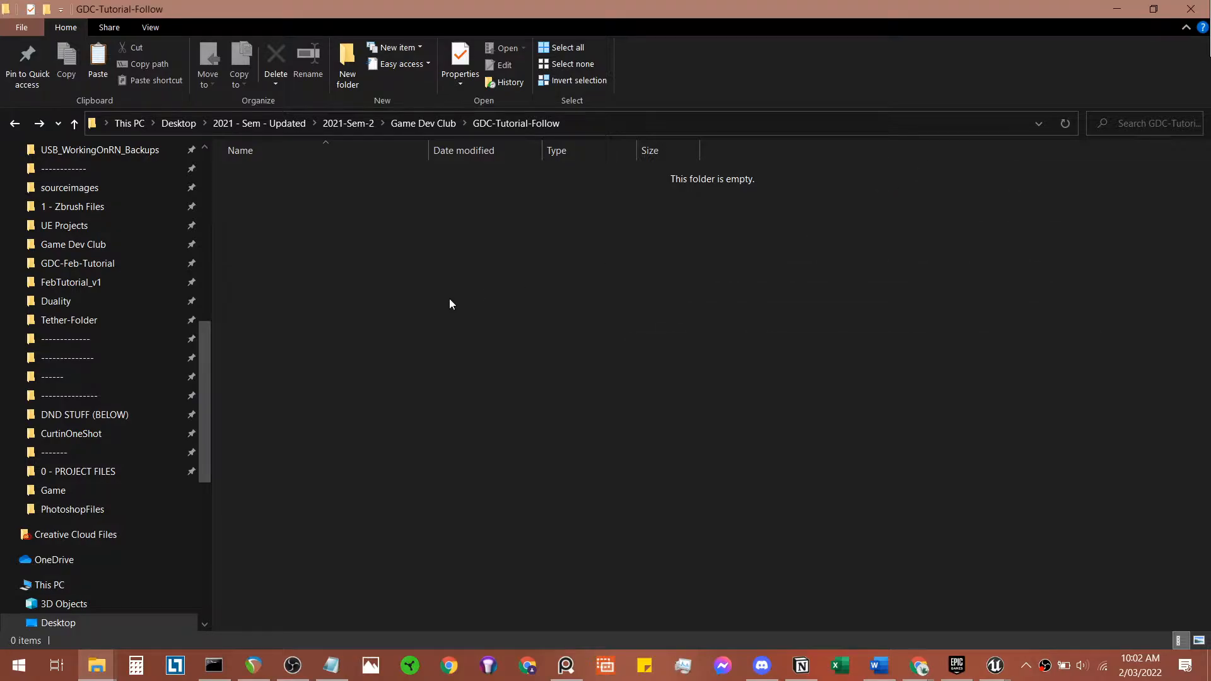
pyautogui.click(356, 53)
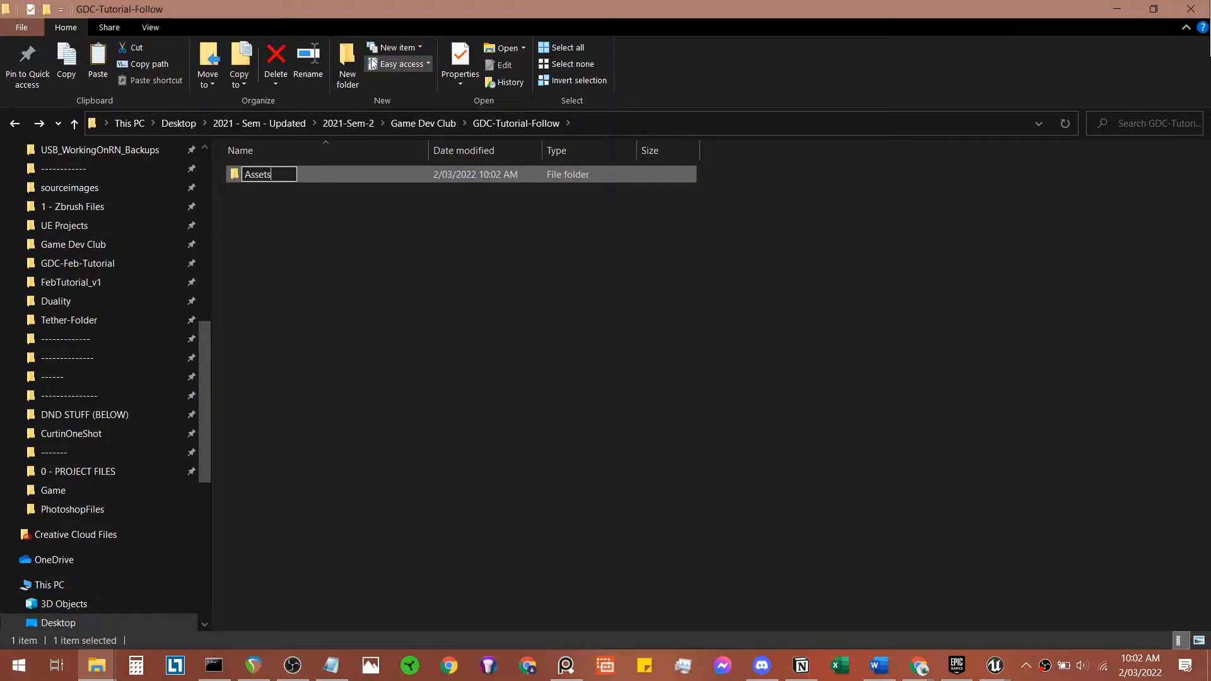
pyautogui.press('Return')
pyautogui.press('Return')
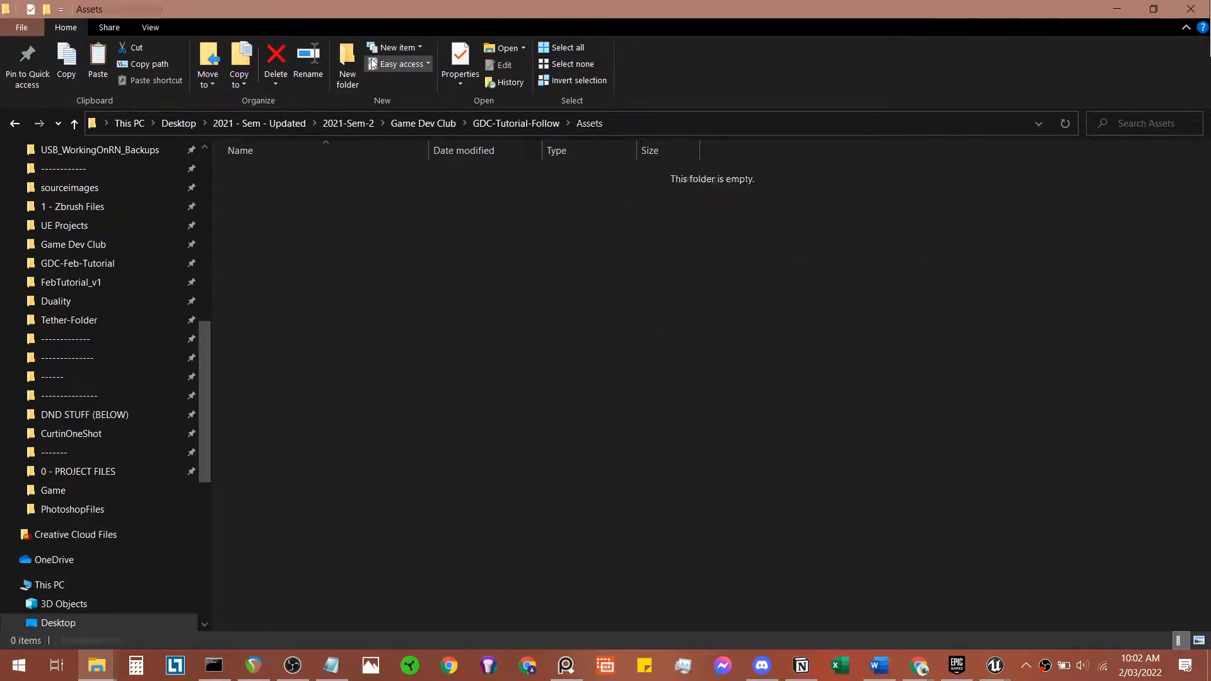
# Step: Create a folder named Player inside Assets and paste the copied kachujin_g_rosales file into it
pyautogui.click(348, 64)
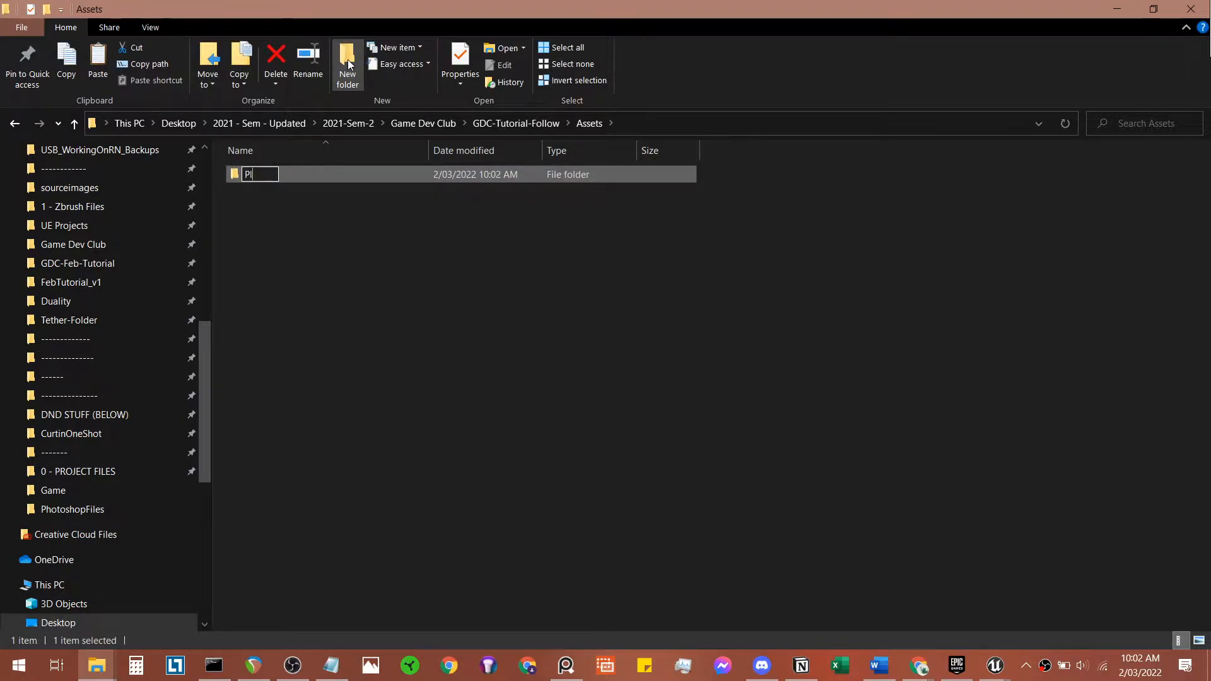
pyautogui.press('Return')
pyautogui.press('Return')
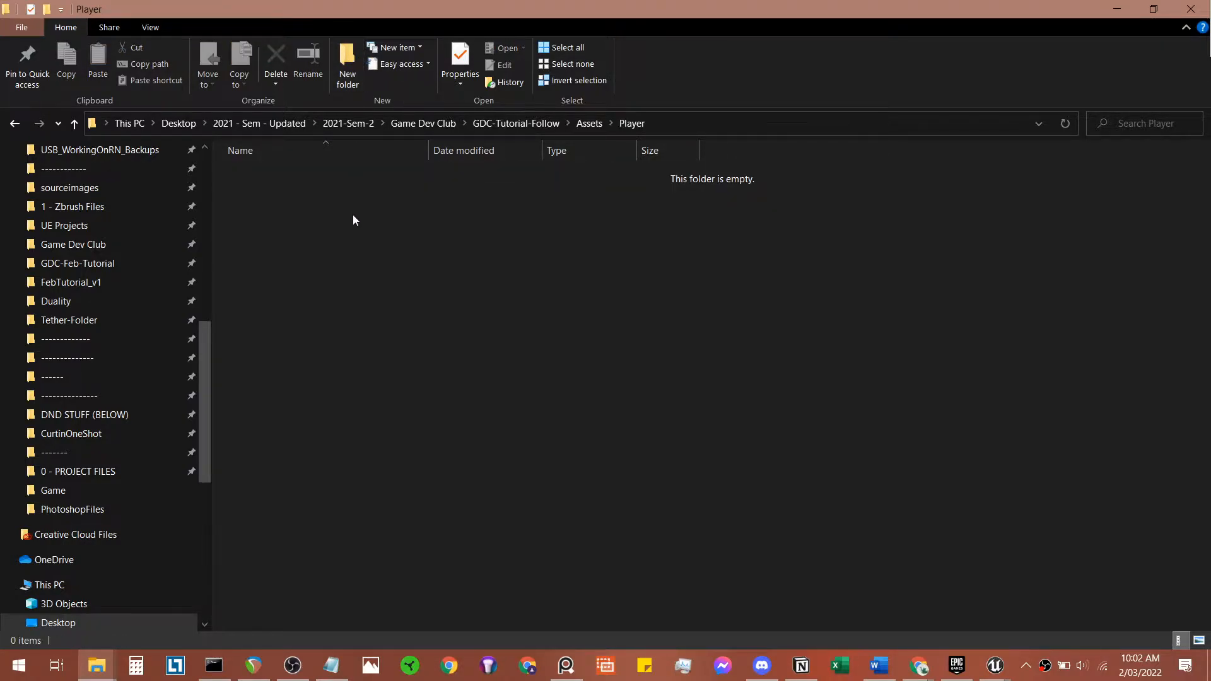
pyautogui.click(289, 173)
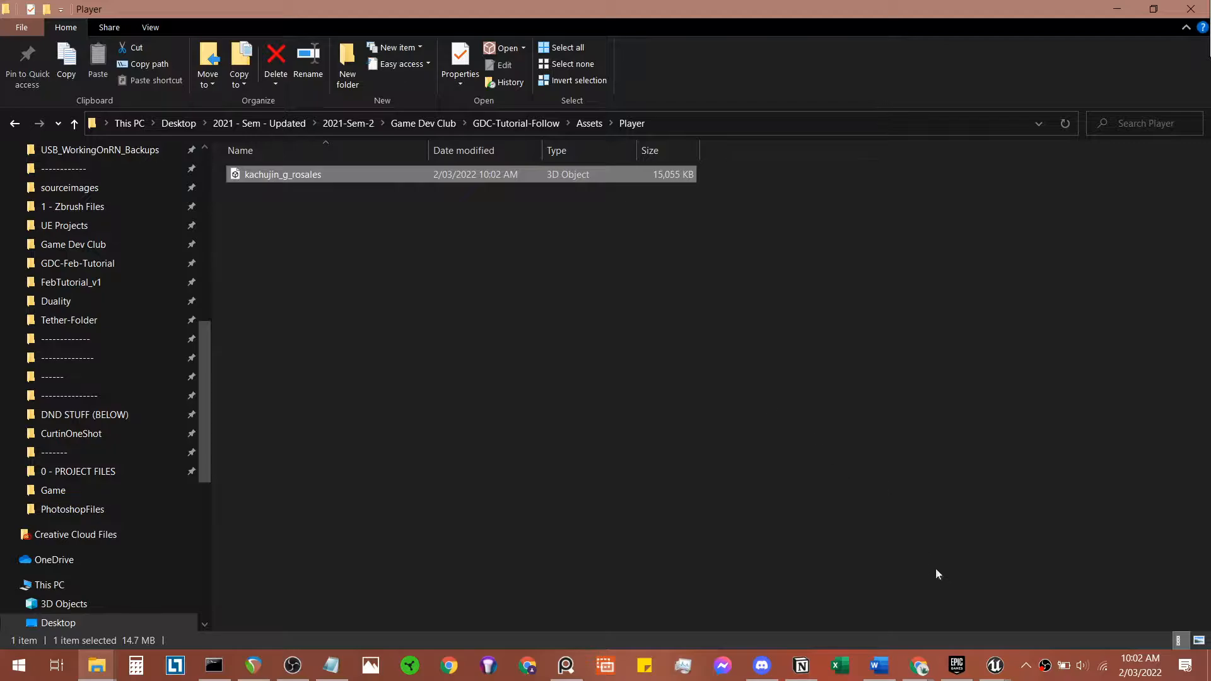
# Step: Switch to the TutSeries project in Unreal Editor and look at the ThirdPersonCharacter blueprint in its viewport
pyautogui.moveTo(1000, 661)
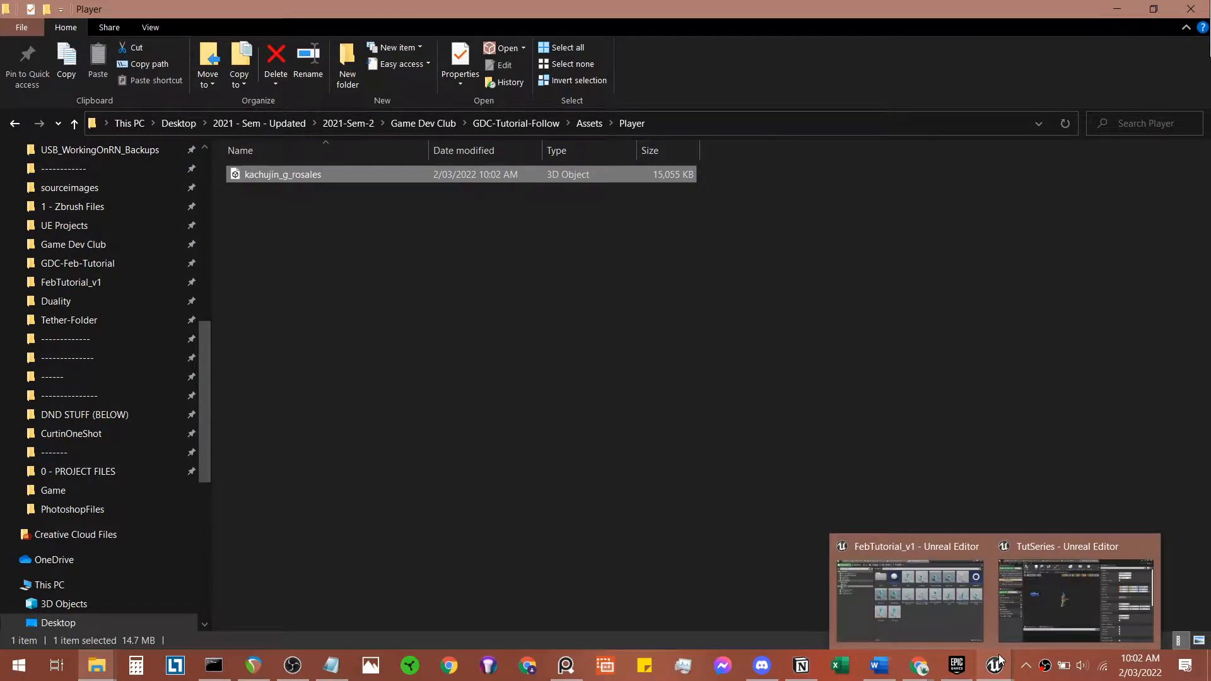
pyautogui.moveTo(1083, 610)
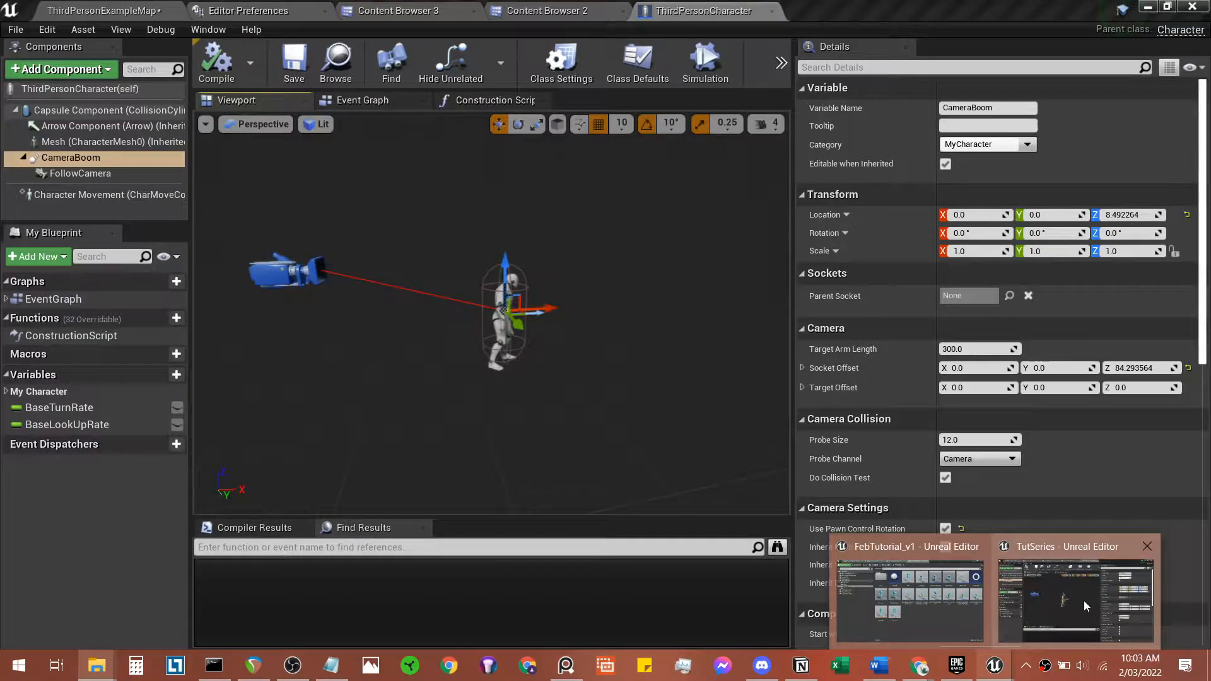
pyautogui.click(1085, 601)
pyautogui.moveTo(417, 229)
pyautogui.mouseDown(button='right')
pyautogui.moveTo(504, 233)
pyautogui.moveTo(417, 230)
pyautogui.mouseUp(button='right')
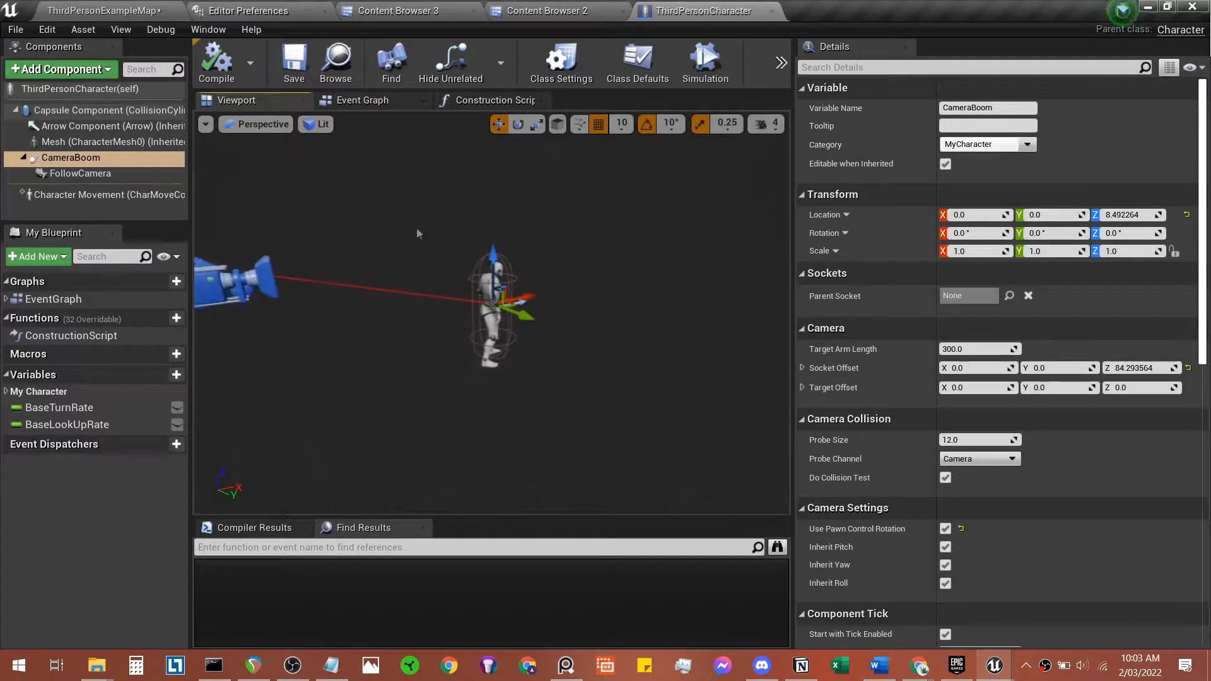
# Step: Create a folder named MY_ASSETS in the project's root Content folder and open it
pyautogui.click(549, 11)
pyautogui.click(454, 11)
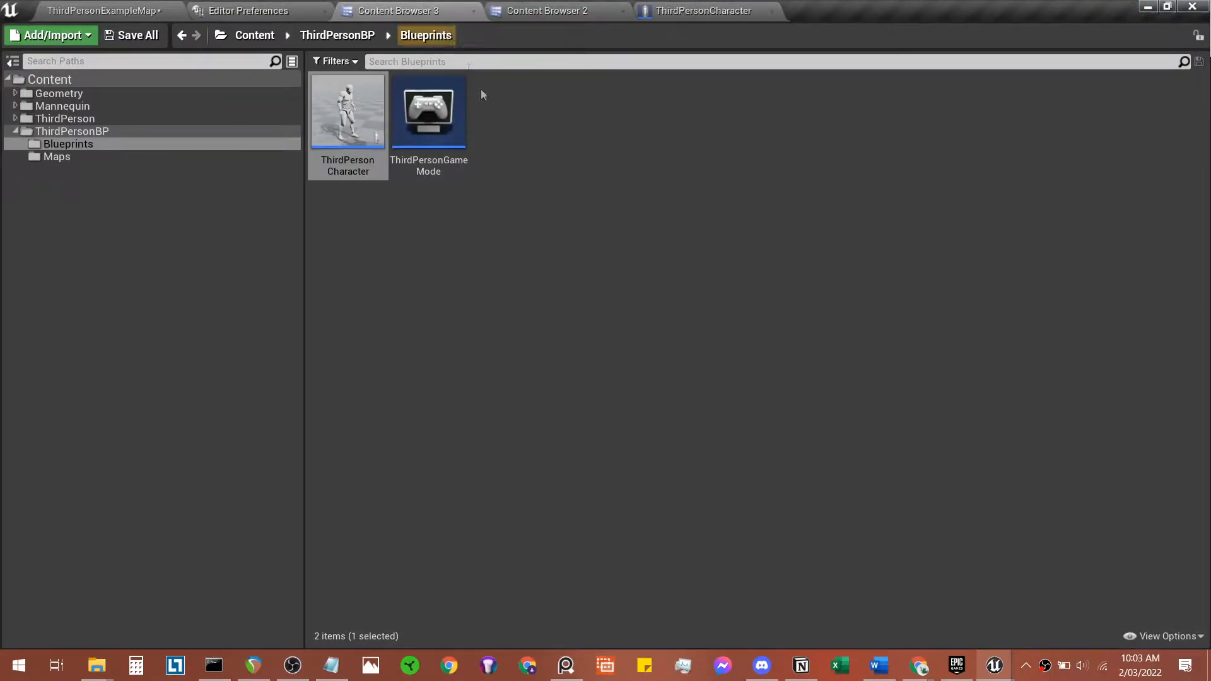
pyautogui.click(483, 95)
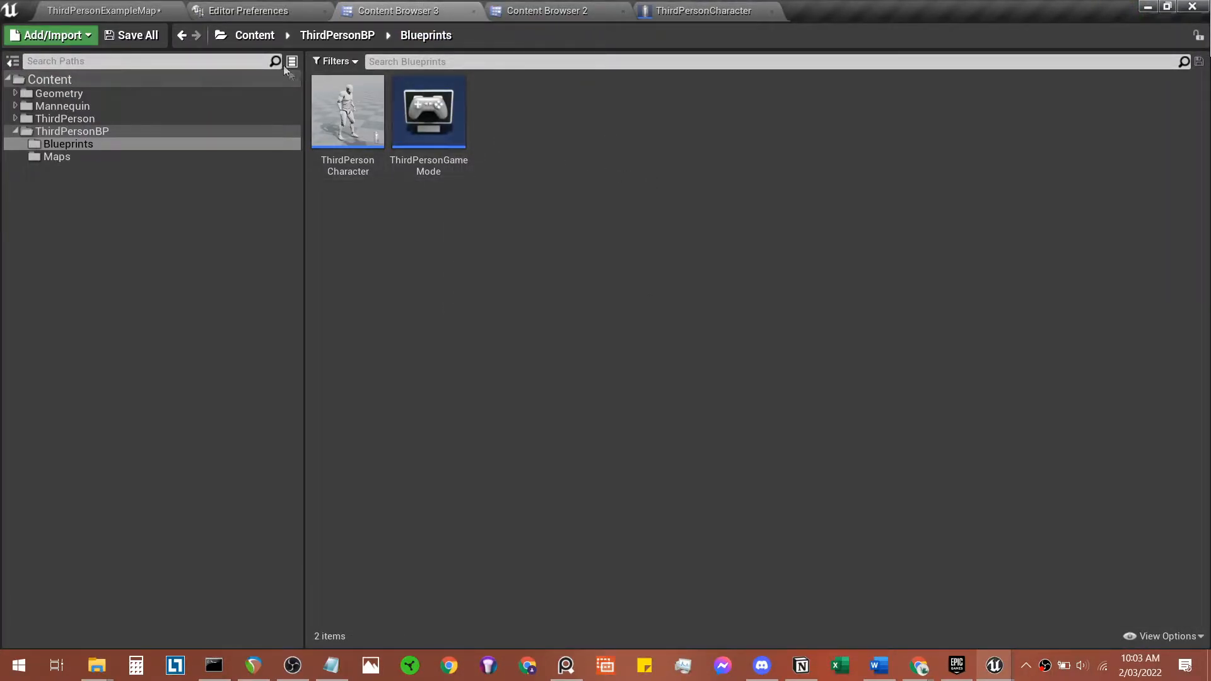
pyautogui.click(255, 36)
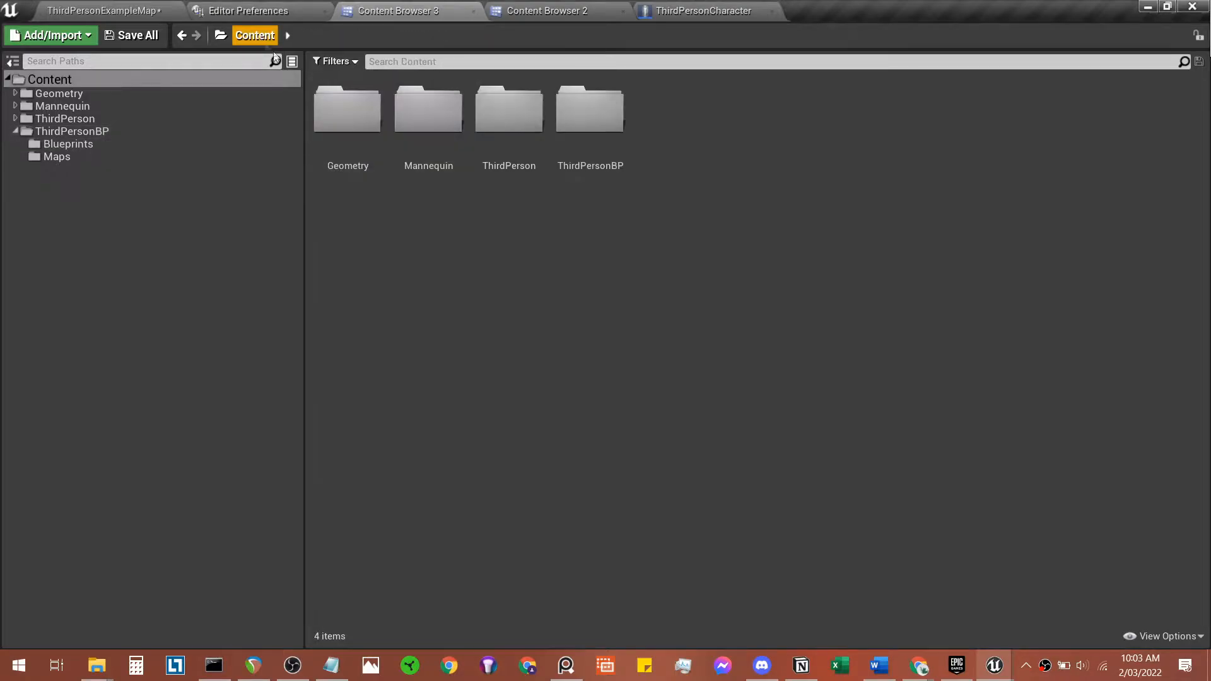
pyautogui.rightClick(524, 284)
pyautogui.click(573, 194)
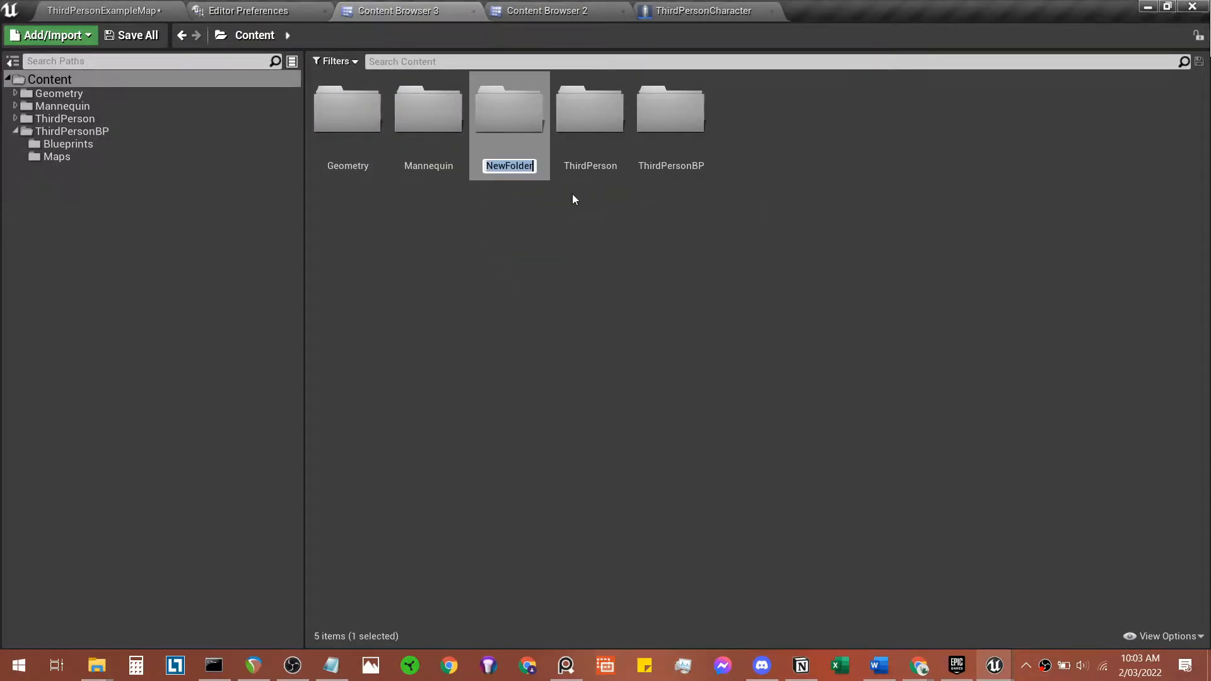
pyautogui.write('MY_ASSETS')
pyautogui.press('Return')
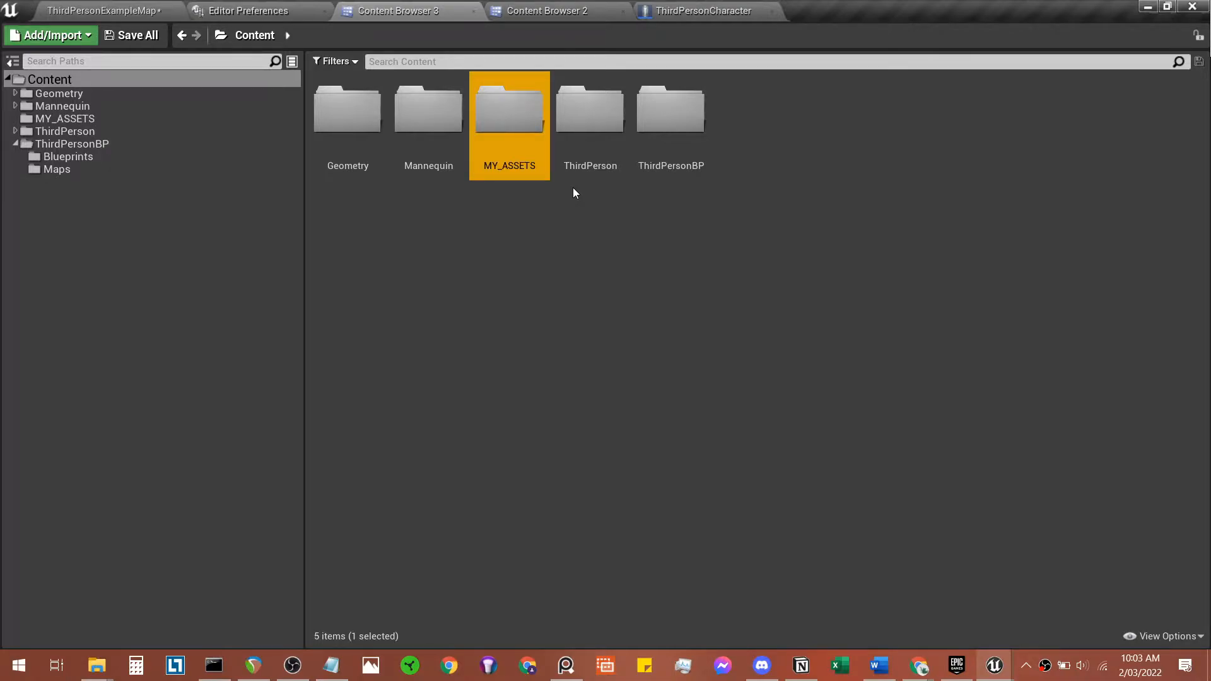
pyautogui.doubleClick(516, 167)
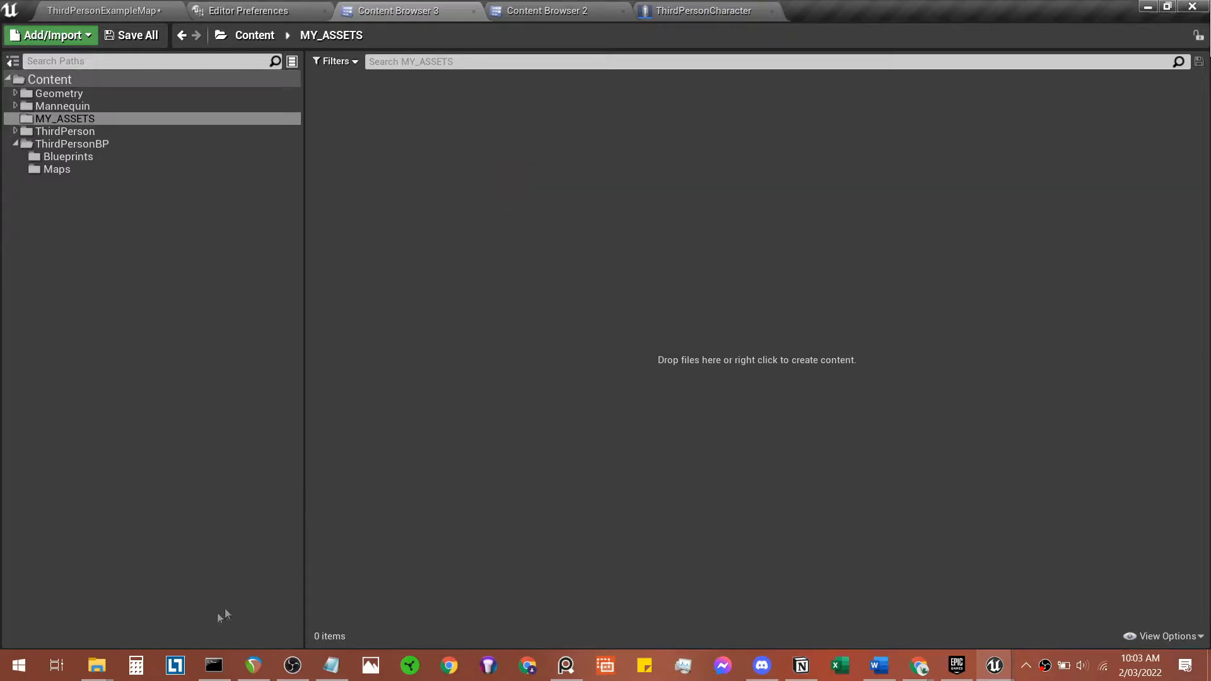
# Step: Bring the kachujin_g_rosales file from the Player folder in File Explorer into the project's MY_ASSETS folder in Unreal Editor
pyautogui.moveTo(103, 660)
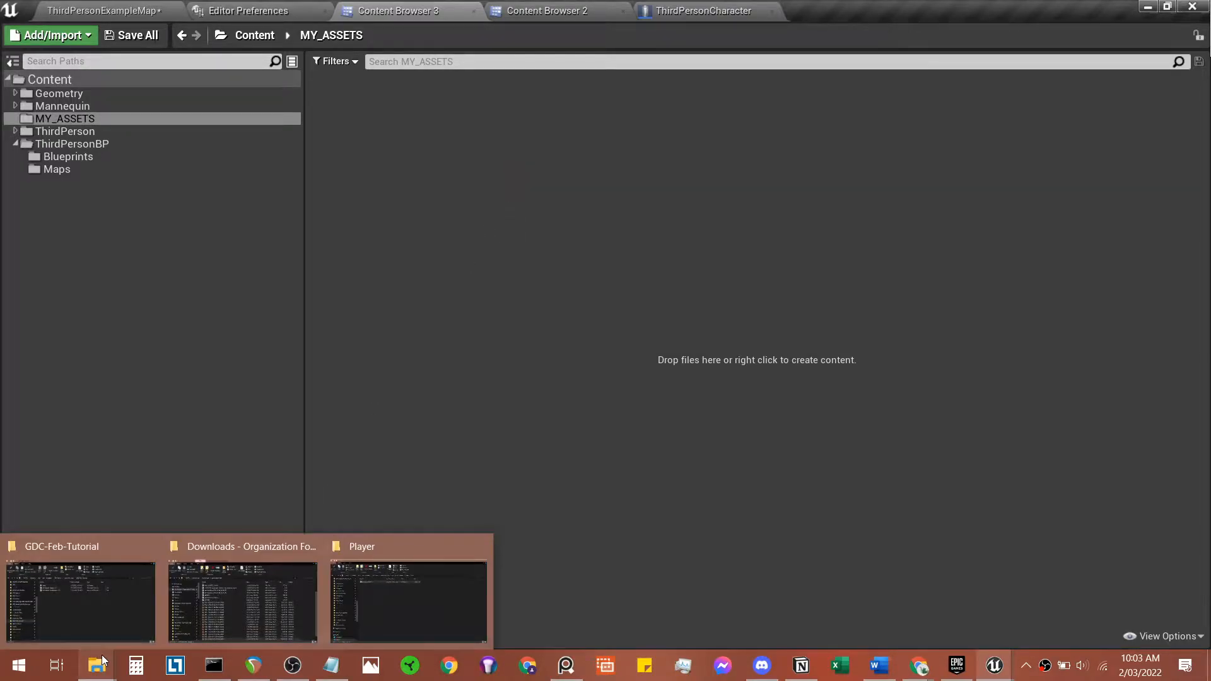
pyautogui.click(414, 594)
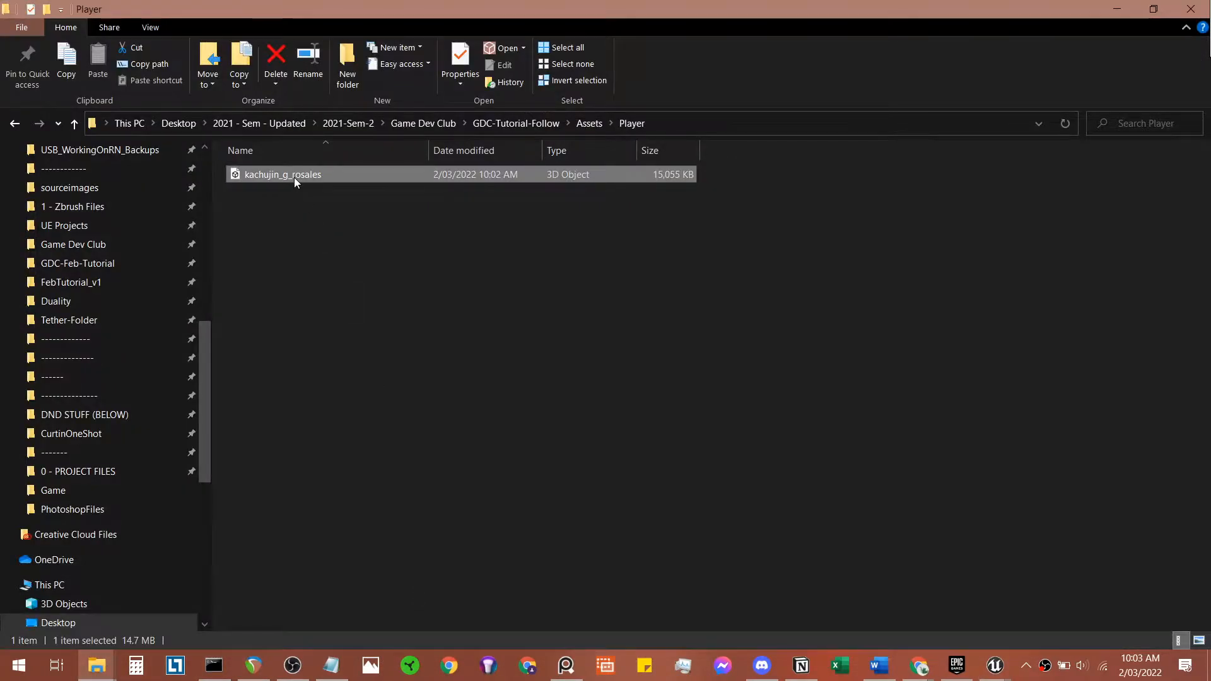
pyautogui.moveTo(294, 177); pyautogui.dragTo(526, 218)
pyautogui.hotkey('alt', 'Tab')
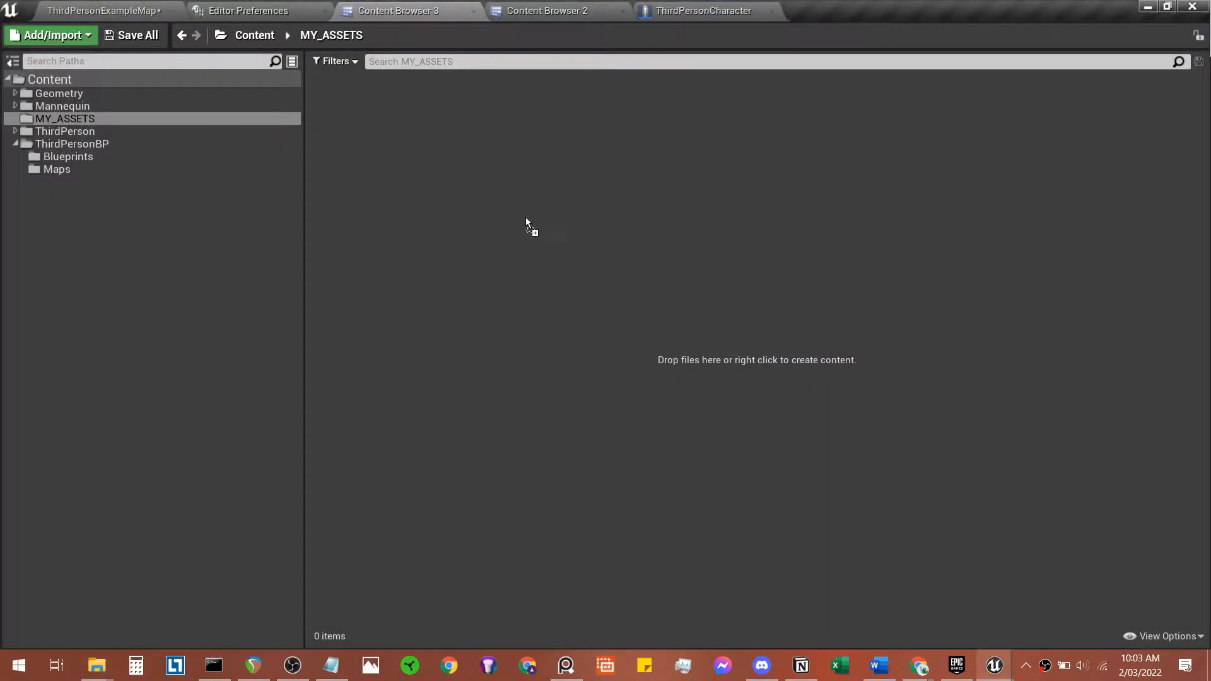
pyautogui.moveTo(554, 165); pyautogui.dragTo(554, 165)
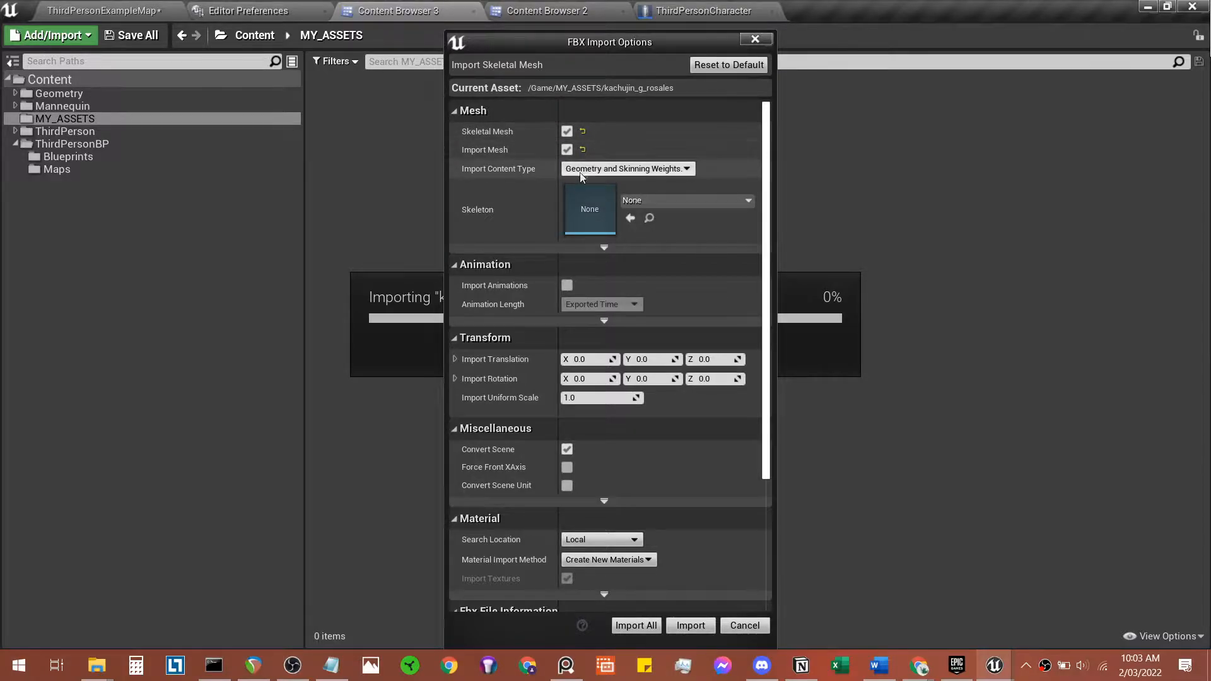
# Step: Review the FBX import options, keep Geometry and Skinning Weights as the content type, and import everything as a skeletal mesh
pyautogui.click(680, 171)
pyautogui.click(680, 179)
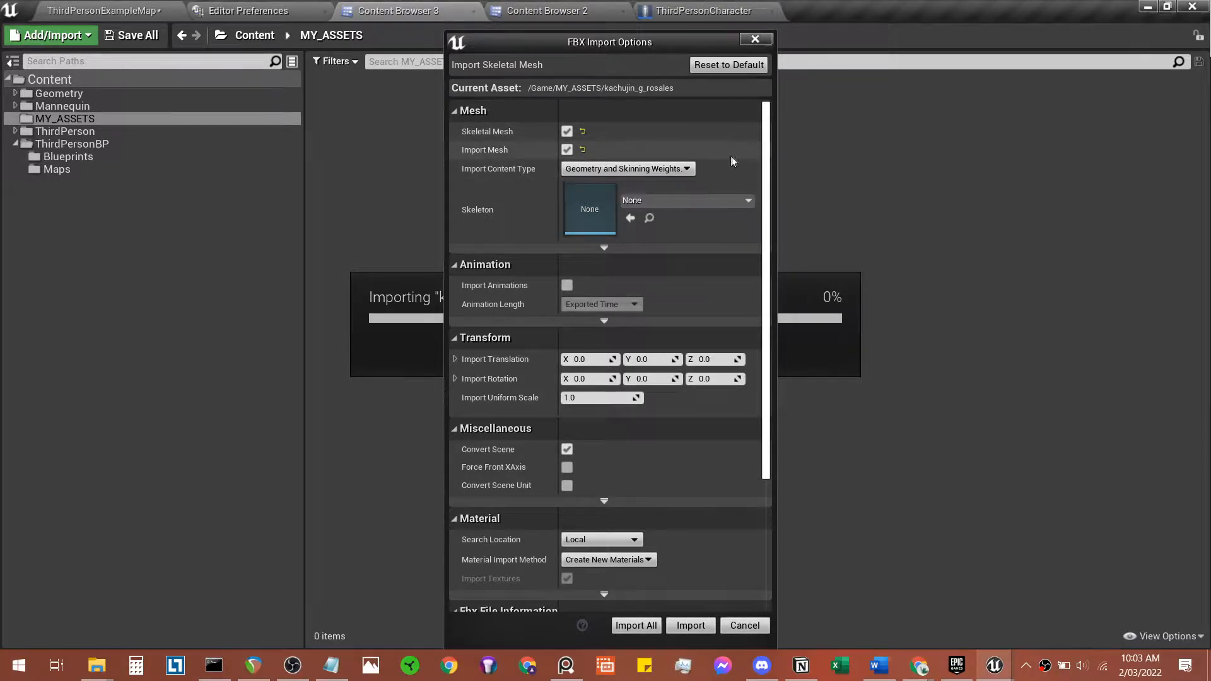
pyautogui.scroll(-3, 751, 278)
pyautogui.scroll(-2, 751, 278)
pyautogui.scroll(5, 673, 503)
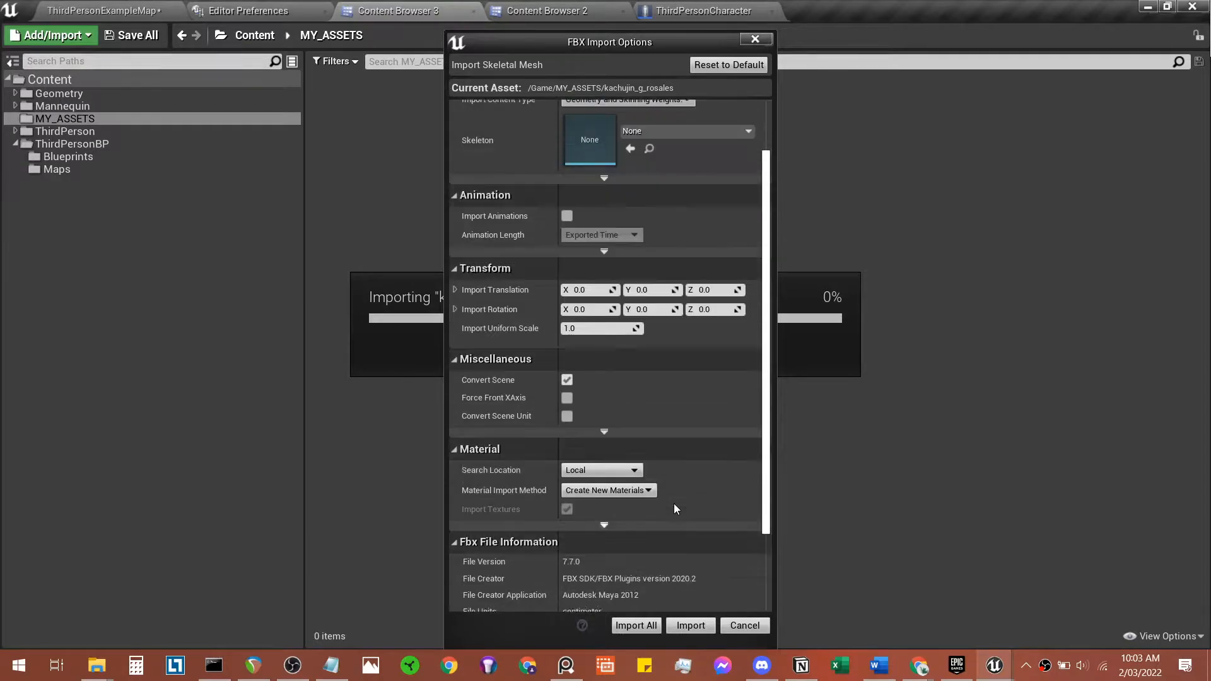
pyautogui.scroll(-3, 677, 504)
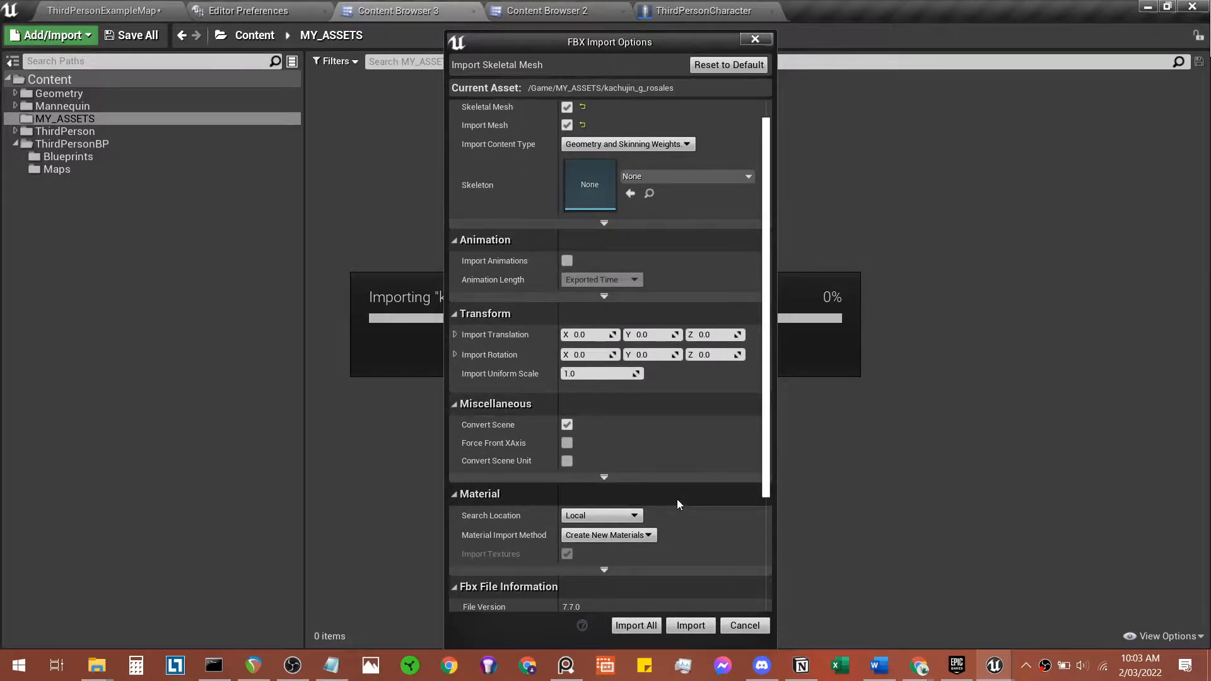
pyautogui.scroll(-1, 678, 502)
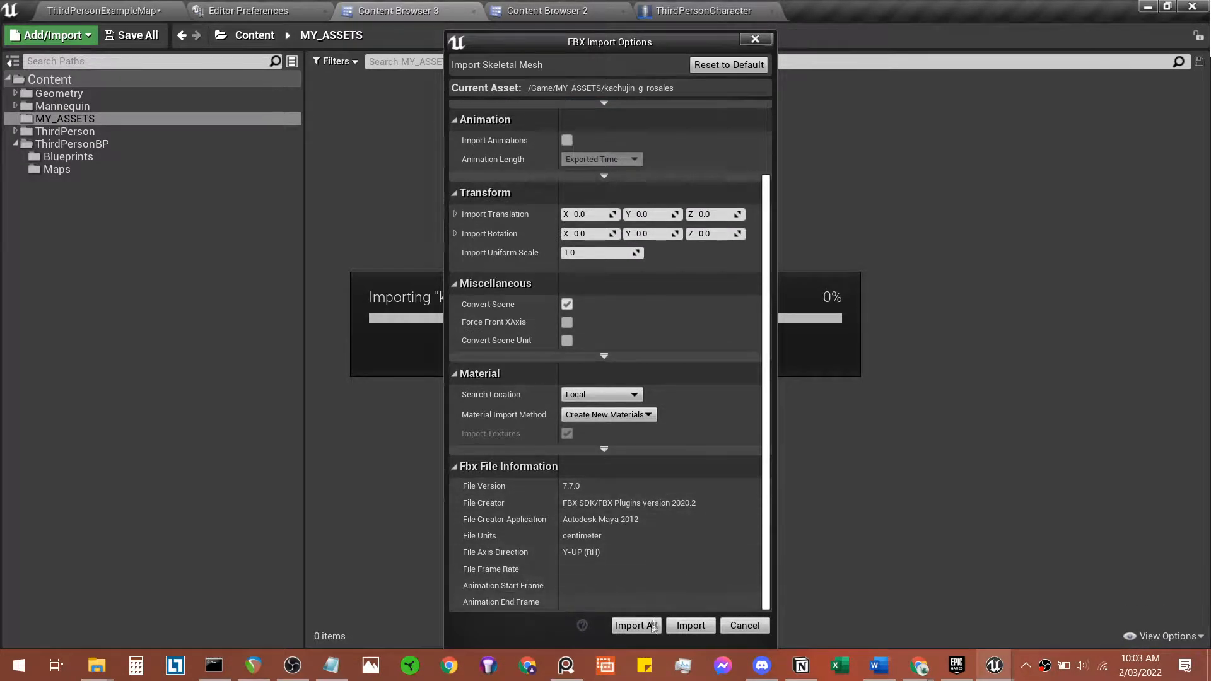
pyautogui.click(634, 626)
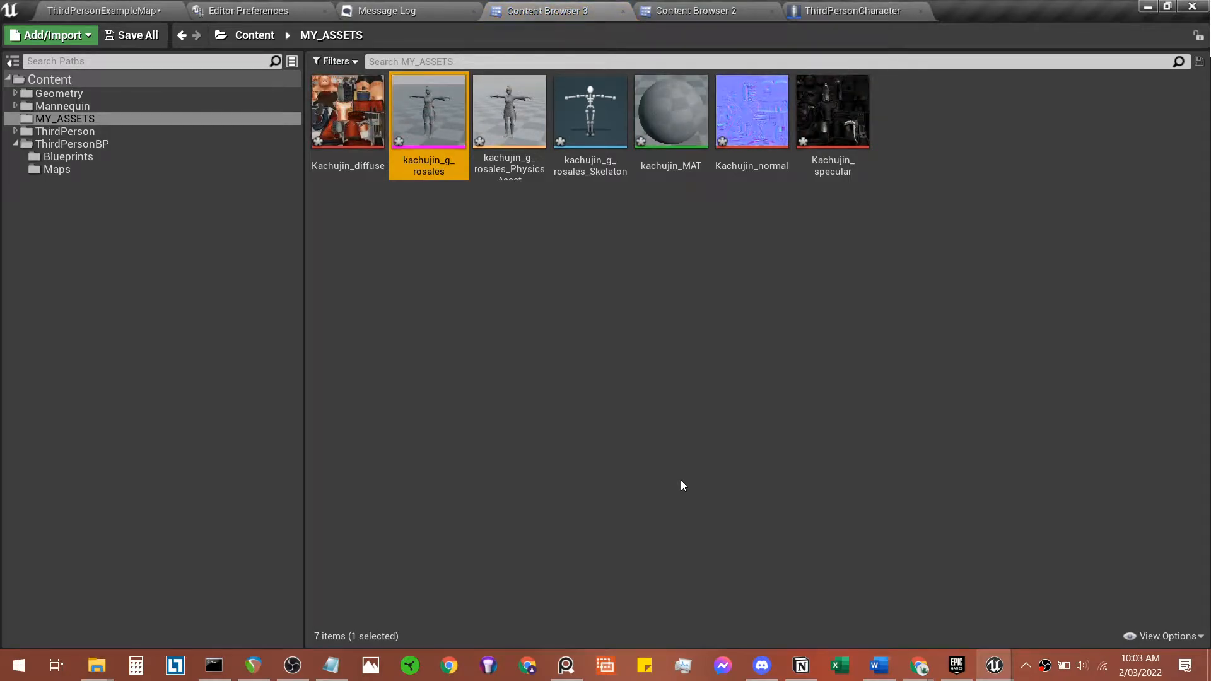
# Step: Save all unsaved content, including the imported Kachujin assets and the ThirdPersonExampleMap level
pyautogui.click(552, 374)
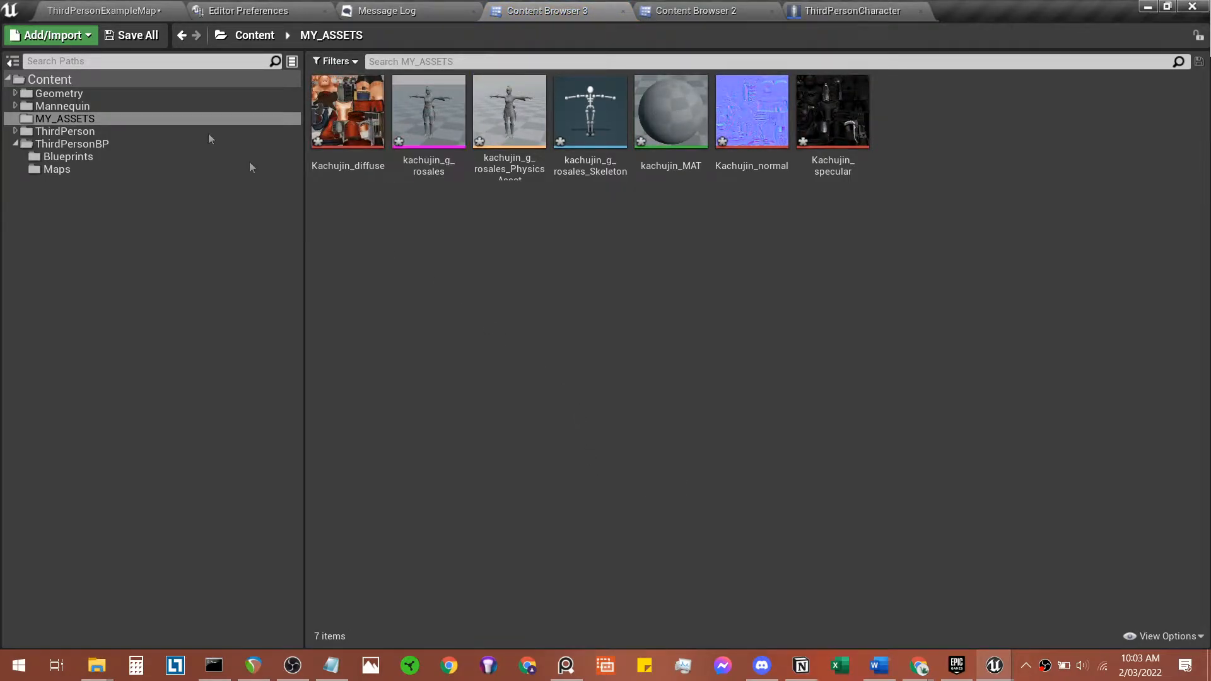
pyautogui.click(147, 37)
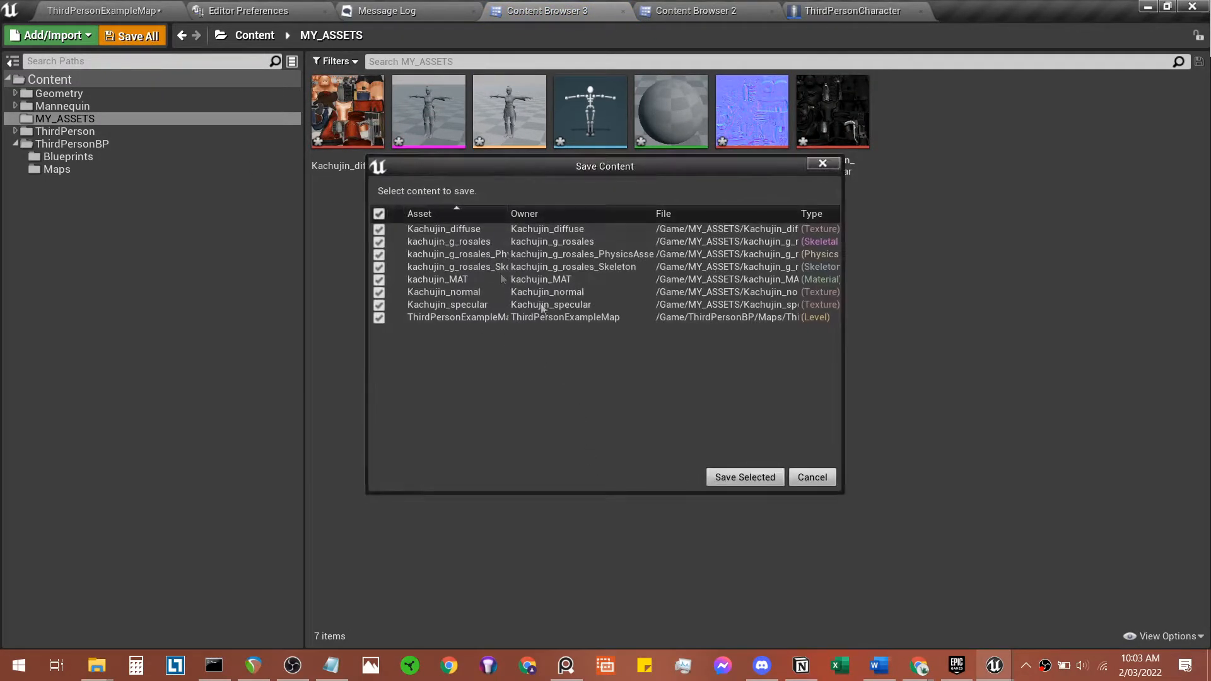
pyautogui.click(746, 478)
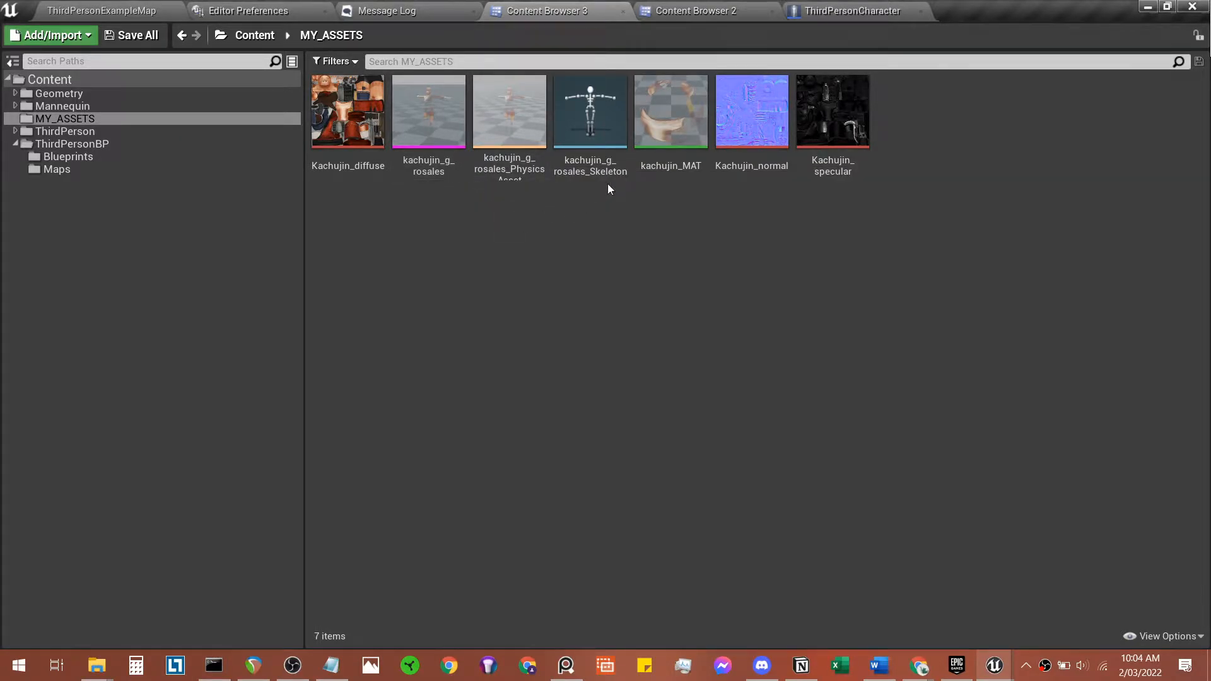
# Step: Open the kachujin_g_rosales skeletal mesh, inspect the character up close in the preview, and close its editor
pyautogui.doubleClick(453, 154)
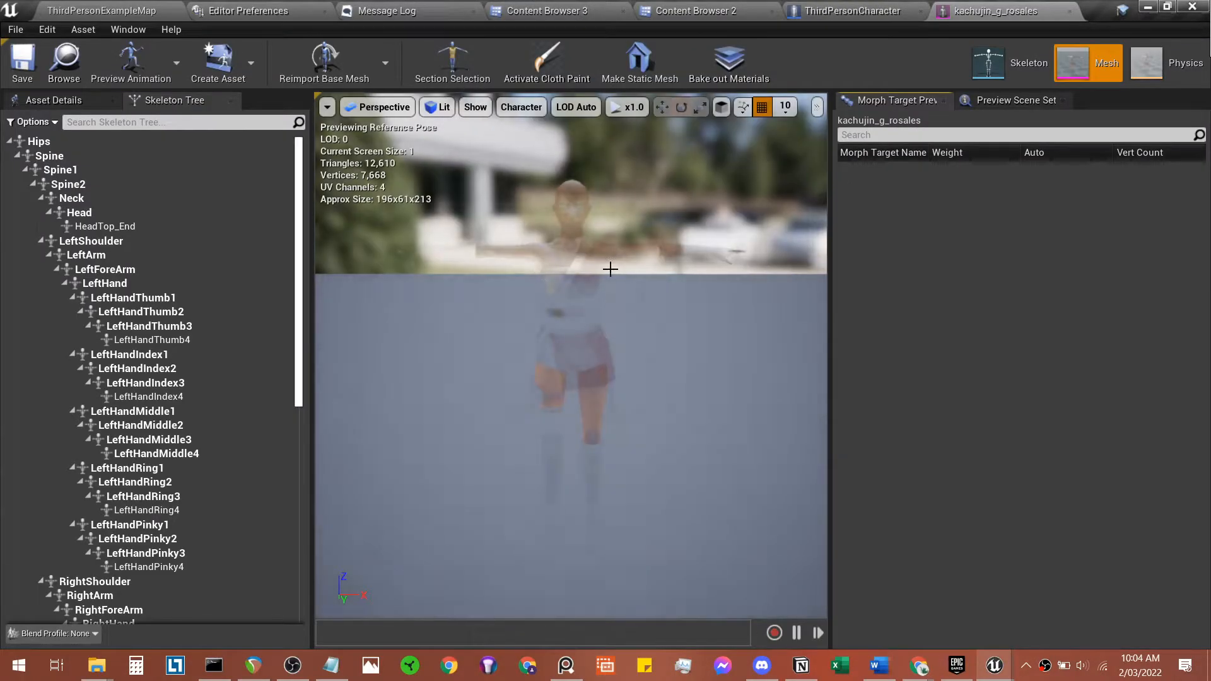
pyautogui.moveTo(610, 269); pyautogui.dragTo(420, 278, button='right')
pyautogui.press('w')
pyautogui.press('a')
pyautogui.press('s')
pyautogui.press('w')
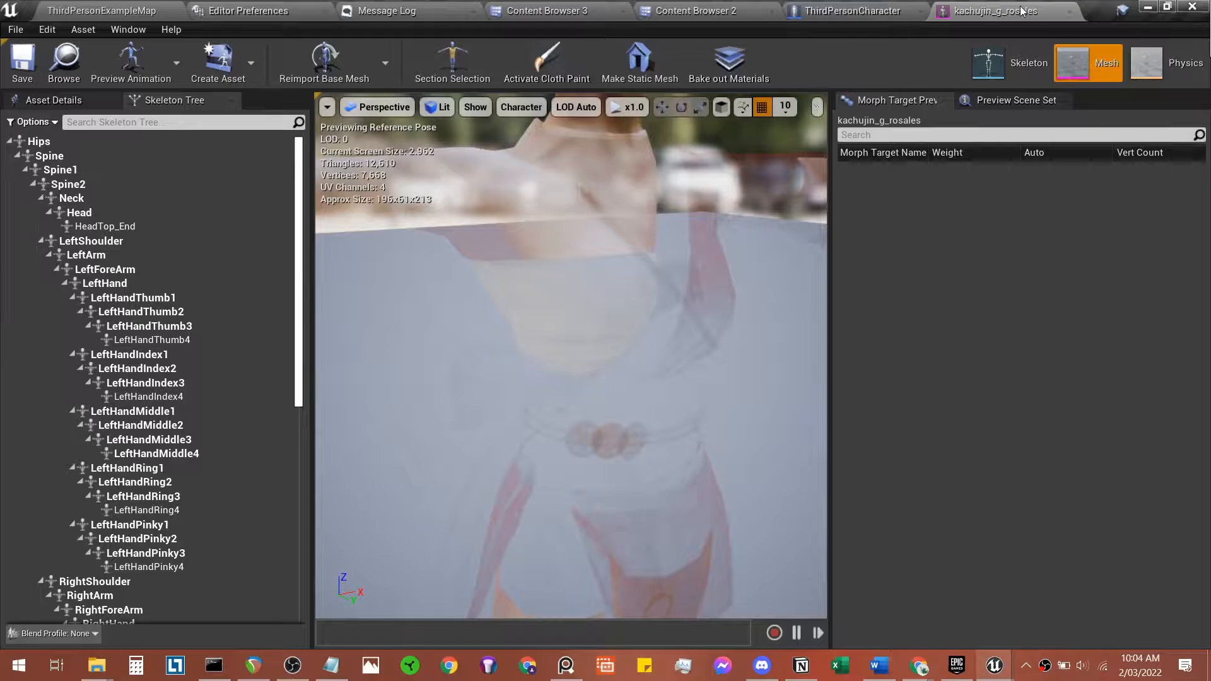
pyautogui.click(1070, 11)
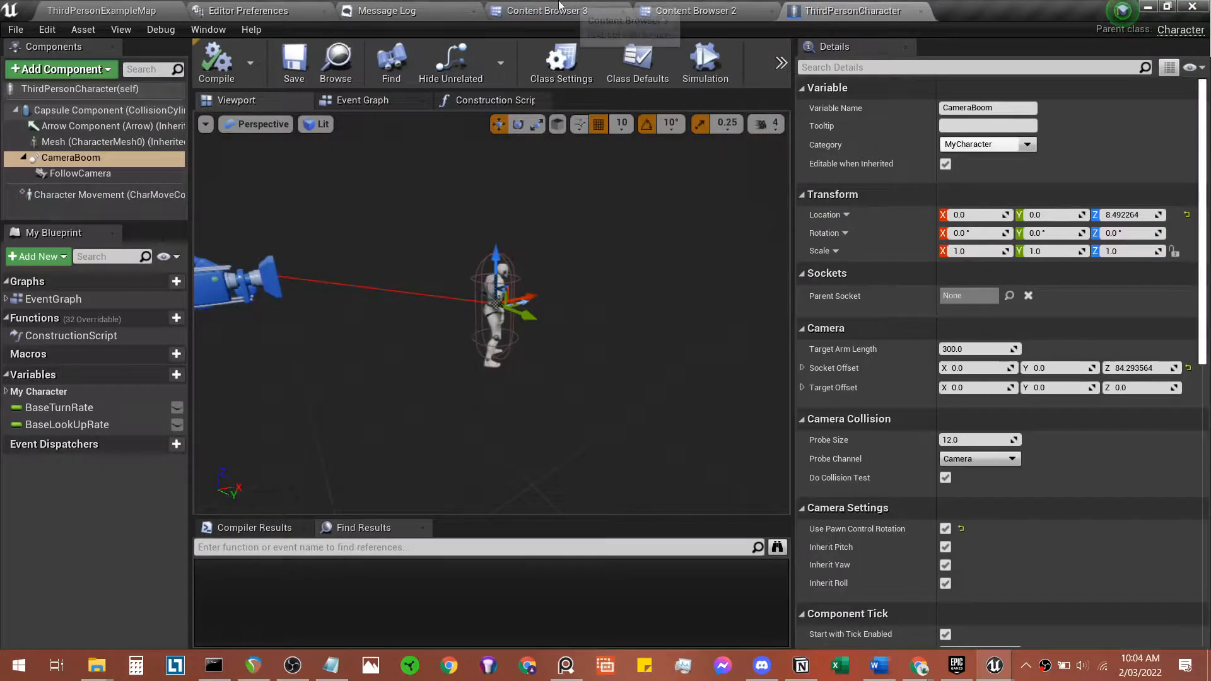
# Step: Examine the imported mesh, physics asset, skeleton, material and the diffuse, normal and specular textures in MY_ASSETS
pyautogui.click(596, 11)
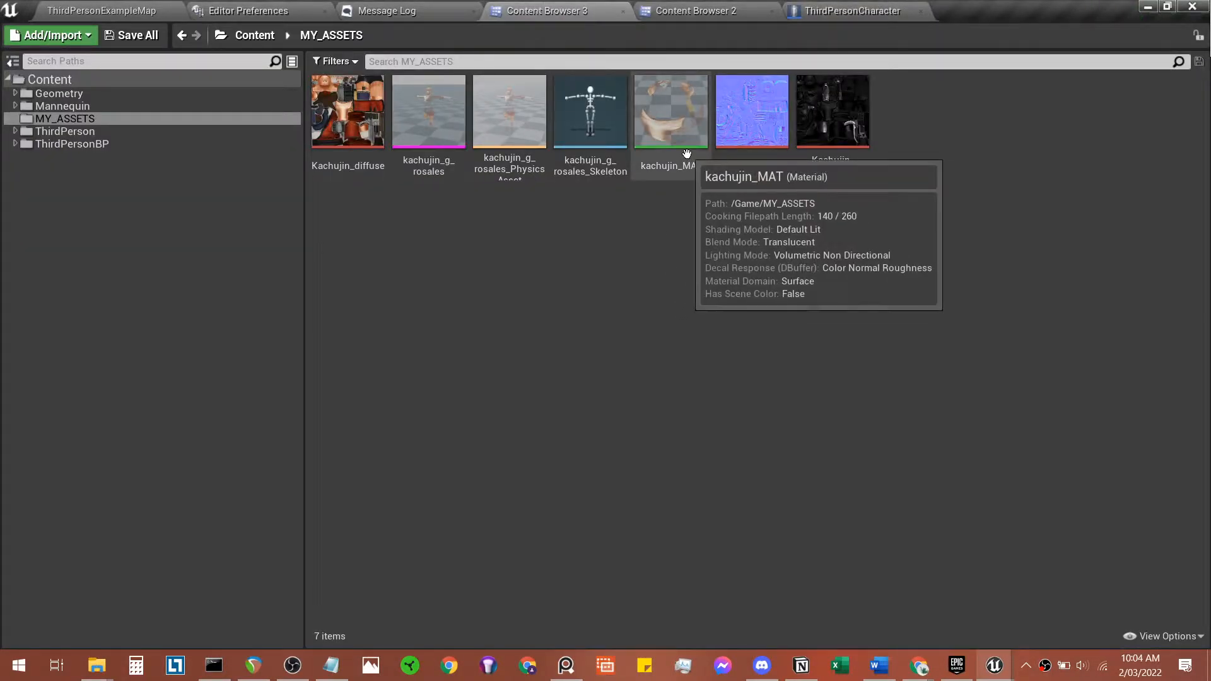
pyautogui.click(417, 156)
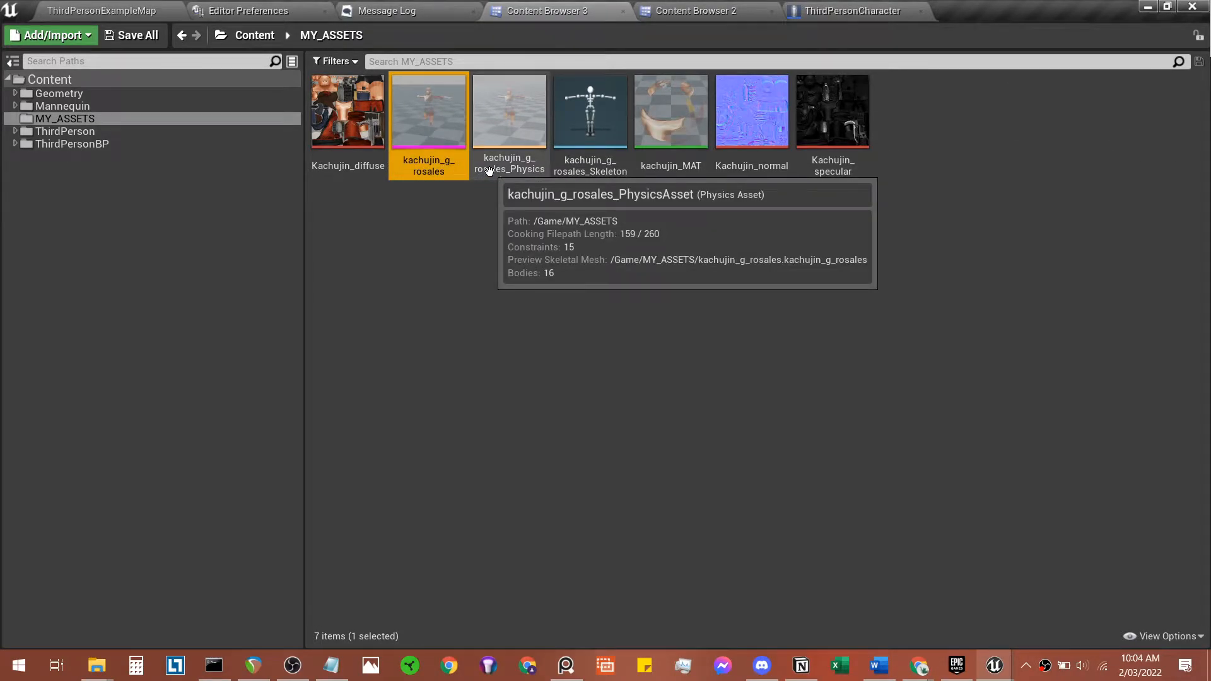
pyautogui.click(489, 168)
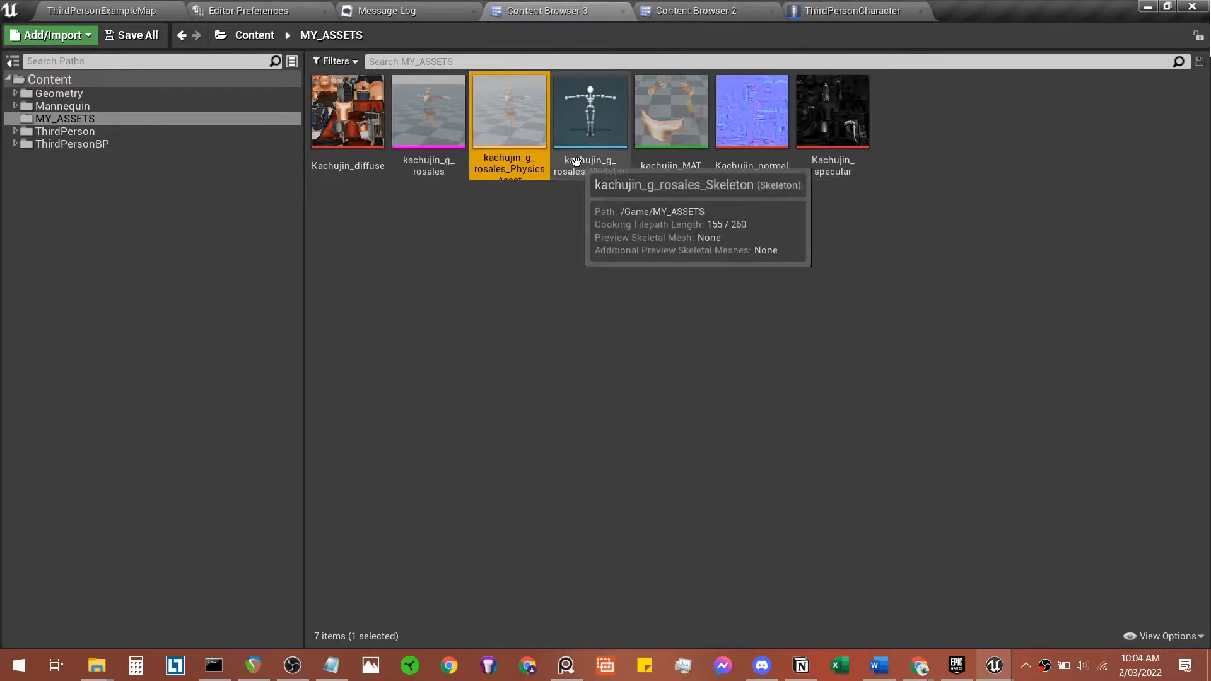
pyautogui.click(576, 162)
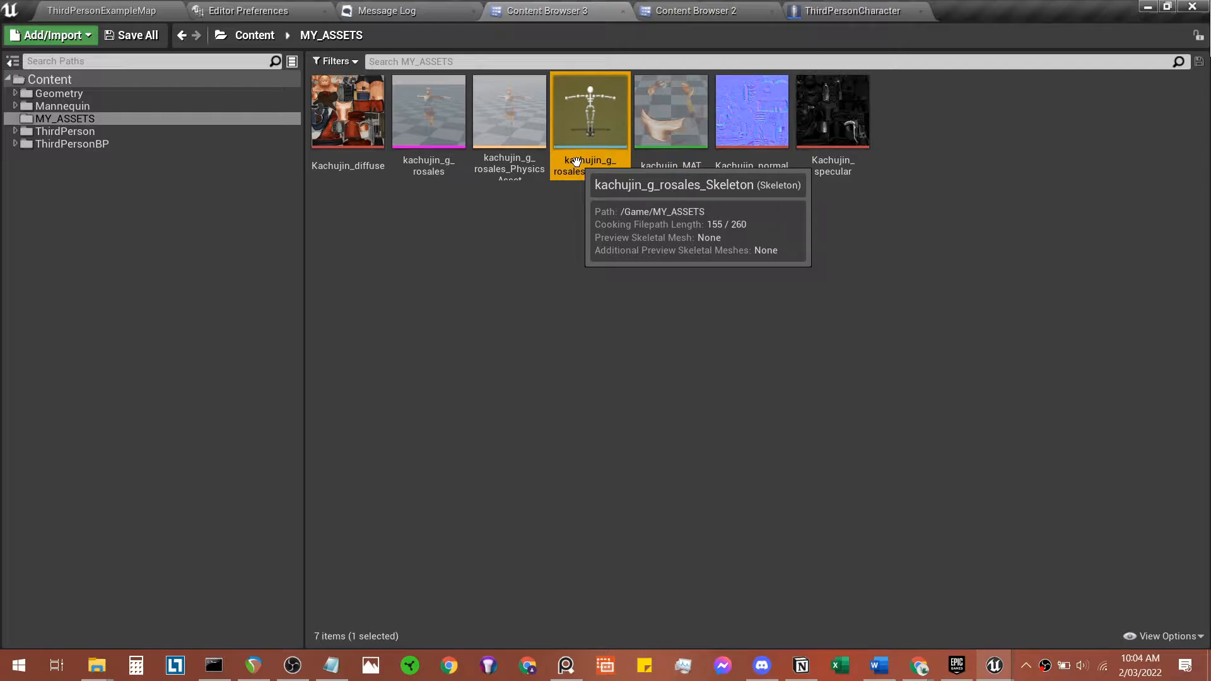
pyautogui.click(661, 159)
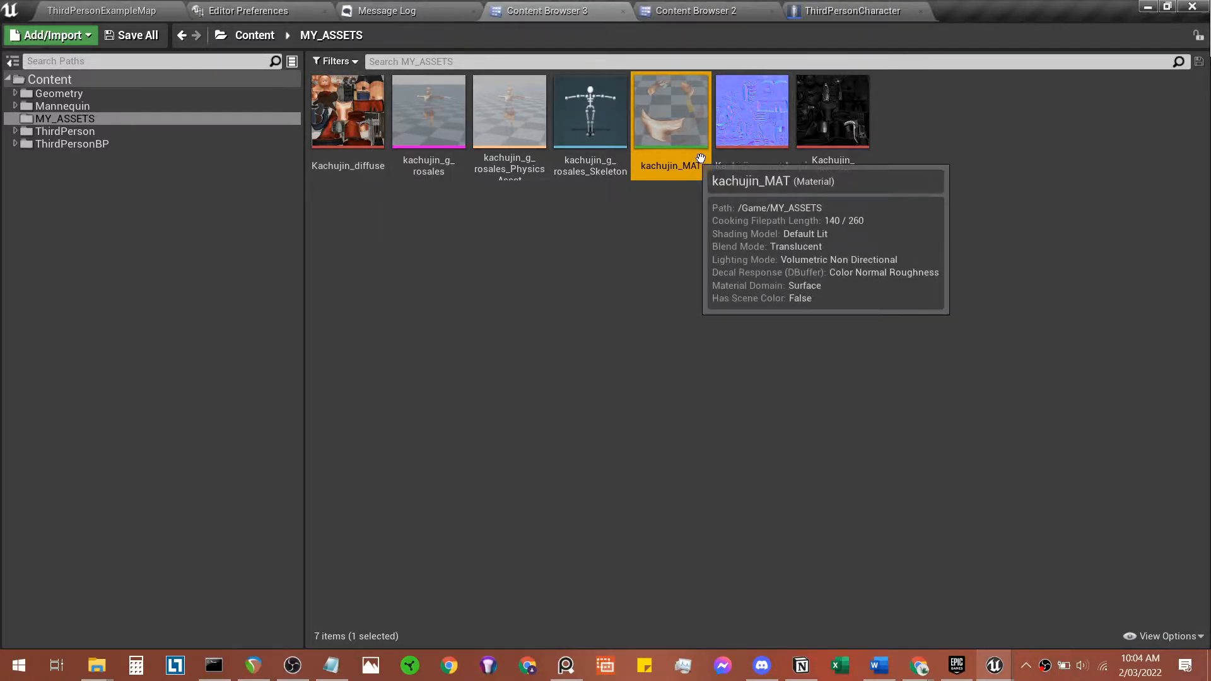
pyautogui.click(752, 126)
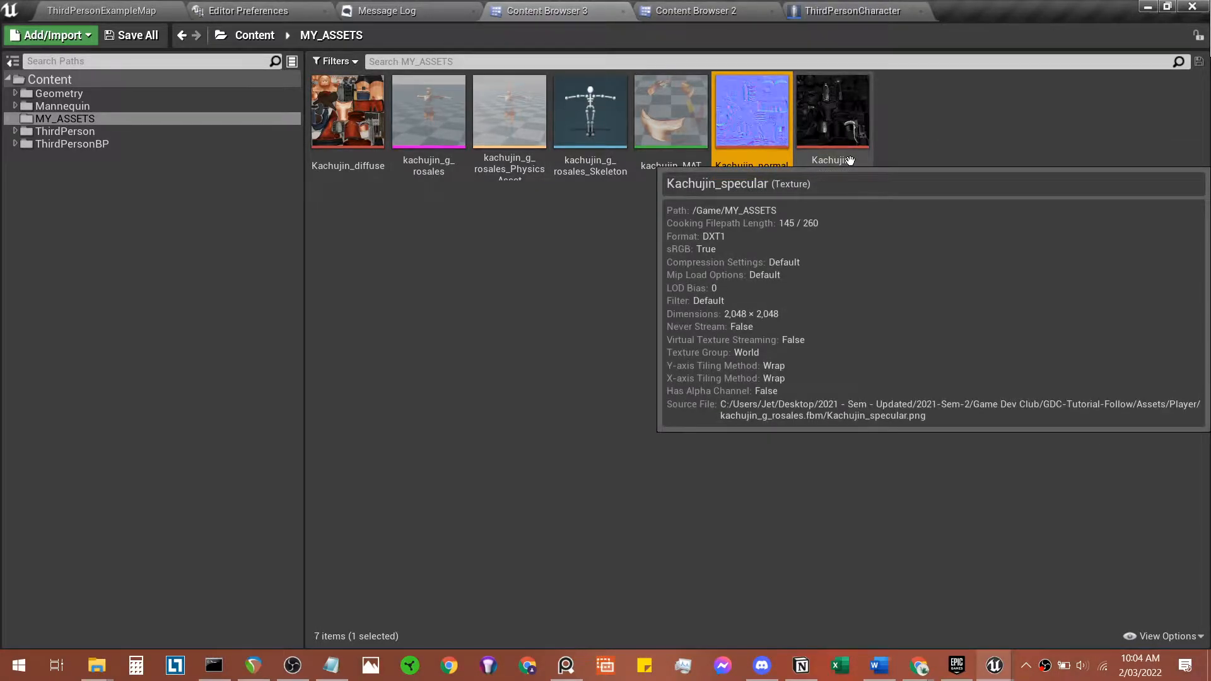
pyautogui.click(849, 145)
pyautogui.keyDown('ctrl'); pyautogui.click(348, 120); pyautogui.keyUp('ctrl')
pyautogui.keyDown('ctrl'); pyautogui.click(753, 145); pyautogui.keyUp('ctrl')
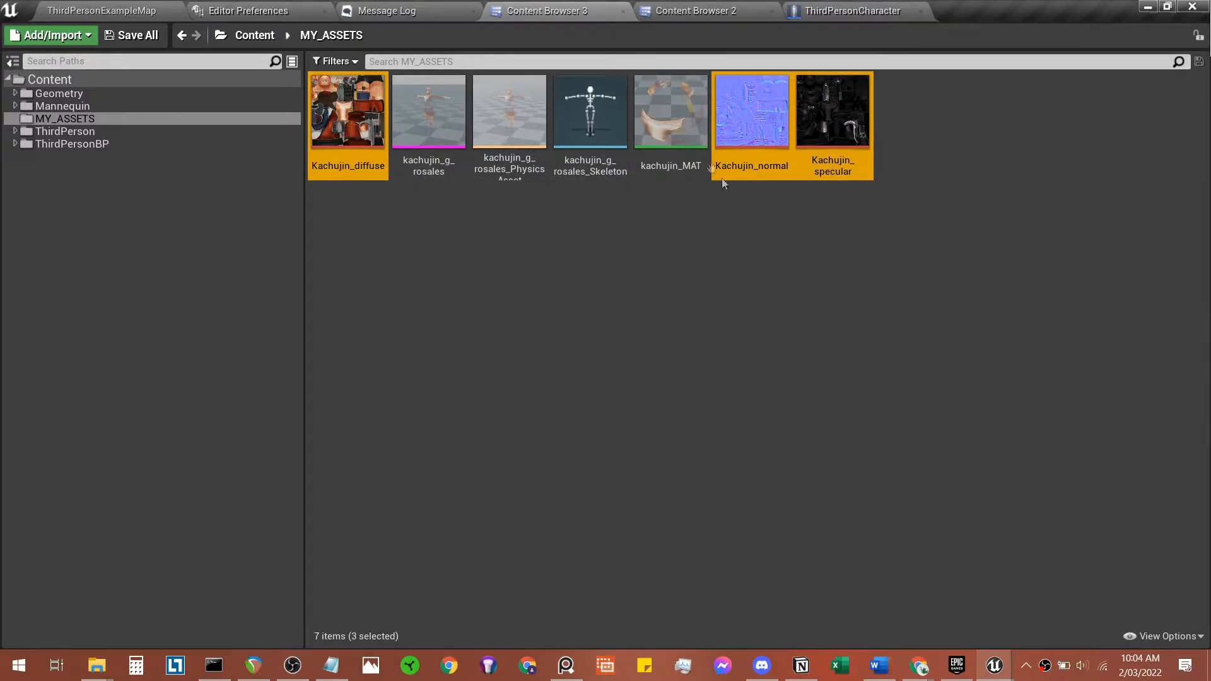
# Step: Create a folder named Materials inside MY_ASSETS
pyautogui.click(646, 261)
pyautogui.rightClick(646, 261)
pyautogui.click(741, 193)
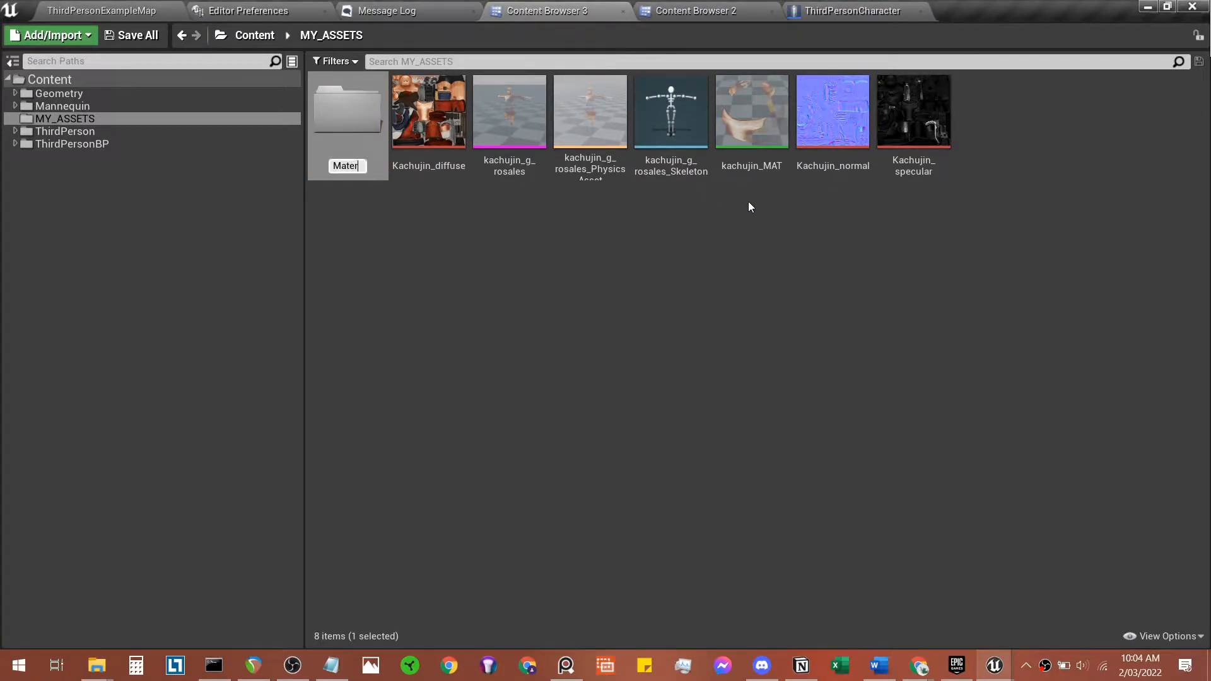
pyautogui.write('Materials')
pyautogui.press('Return')
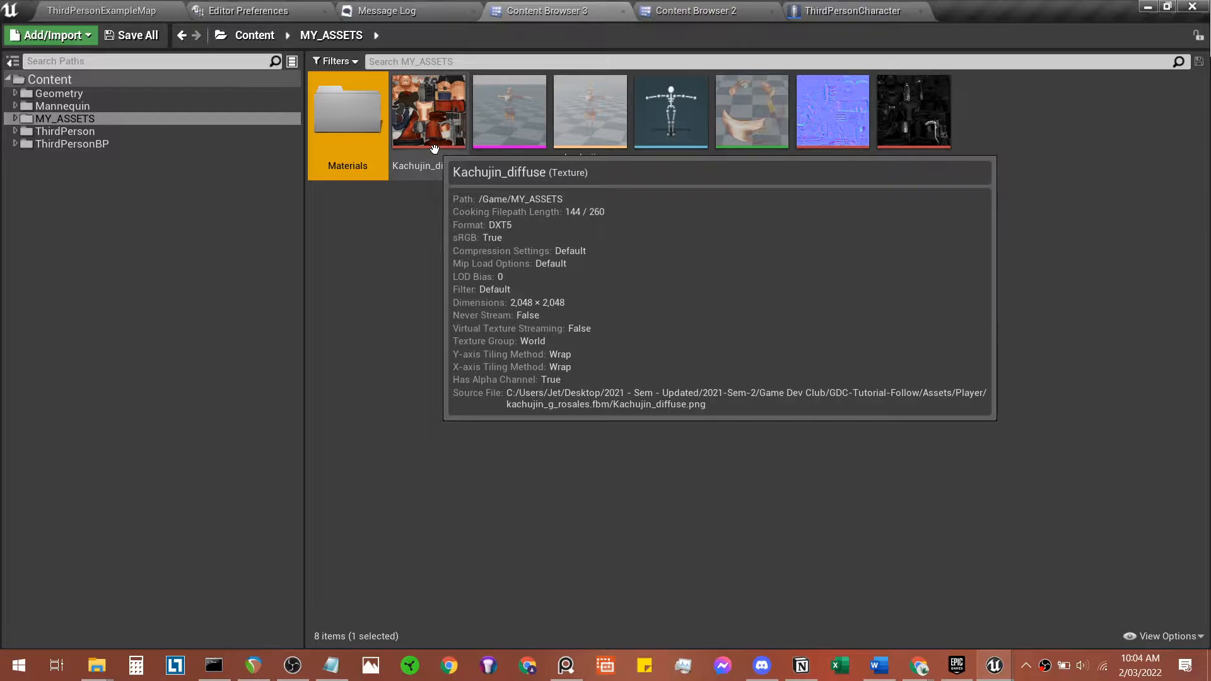
# Step: Move Kachujin_diffuse, kachujin_MAT, Kachujin_normal and Kachujin_specular into the Materials folder
pyautogui.click(454, 158)
pyautogui.keyDown('ctrl'); pyautogui.click(752, 111); pyautogui.keyUp('ctrl')
pyautogui.keyDown('ctrl'); pyautogui.click(833, 110); pyautogui.keyUp('ctrl')
pyautogui.keyDown('ctrl'); pyautogui.click(913, 110); pyautogui.keyUp('ctrl')
pyautogui.moveTo(914, 111); pyautogui.dragTo(381, 155)
pyautogui.click(410, 239)
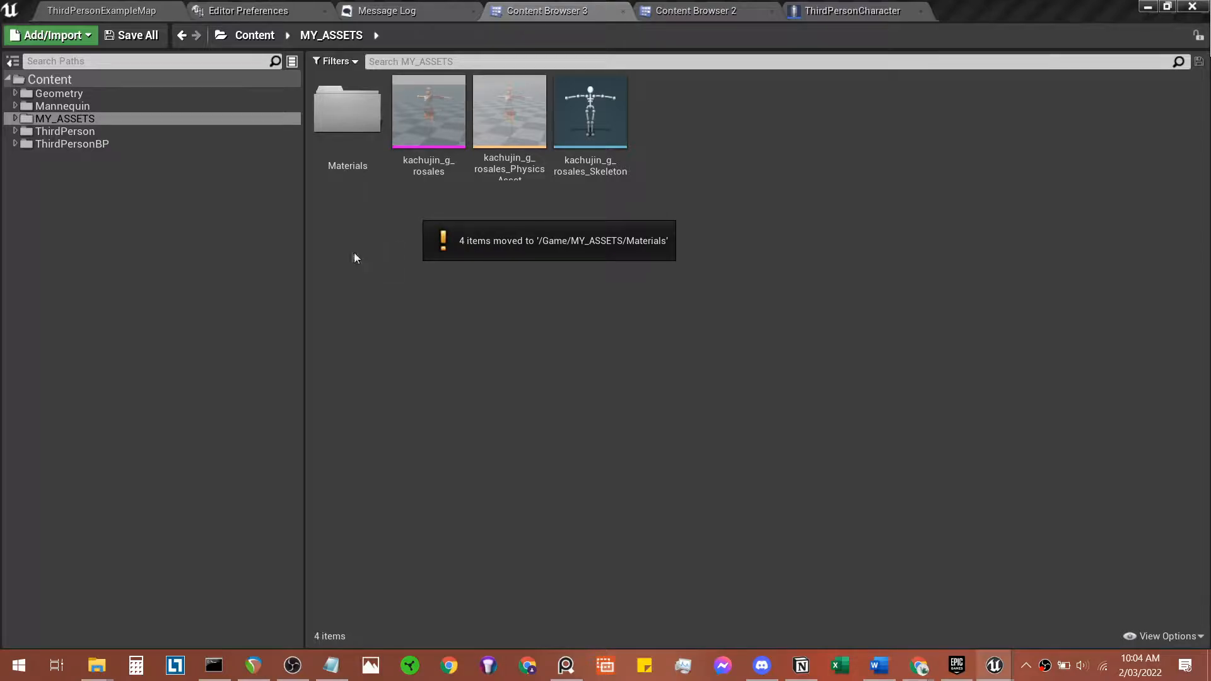
# Step: Open kachujin_MAT from the Materials folder and place the diffuse and Kachujin_specular texture samples on the main node's input side
pyautogui.doubleClick(342, 147)
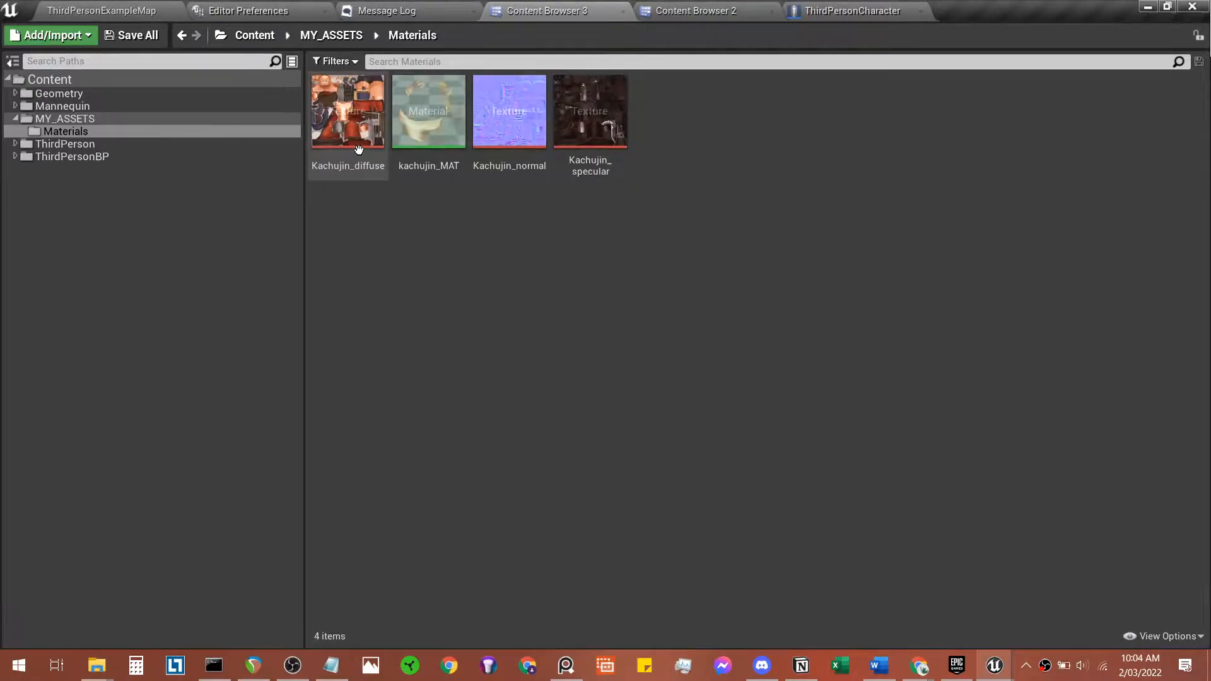
pyautogui.doubleClick(454, 171)
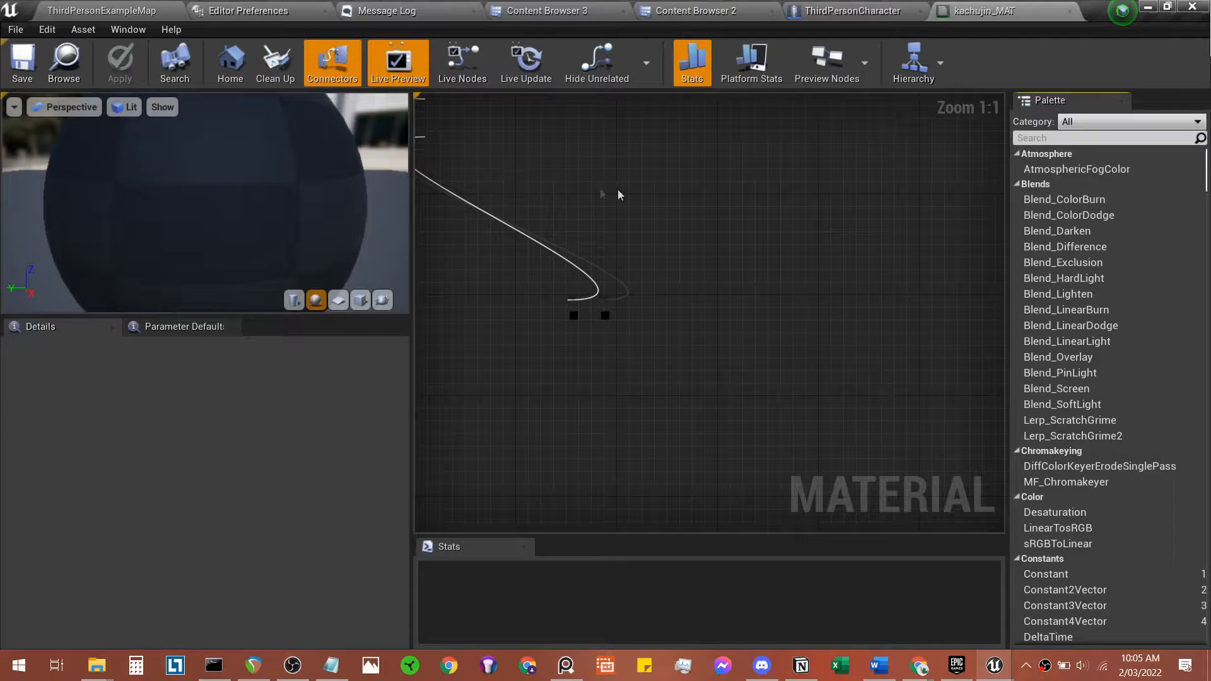
pyautogui.moveTo(863, 243); pyautogui.dragTo(800, 387, button='right')
pyautogui.scroll(-3, 671, 273)
pyautogui.moveTo(823, 119); pyautogui.dragTo(642, 194)
pyautogui.moveTo(823, 217); pyautogui.dragTo(640, 114, button='right')
pyautogui.moveTo(845, 118); pyautogui.dragTo(469, 230)
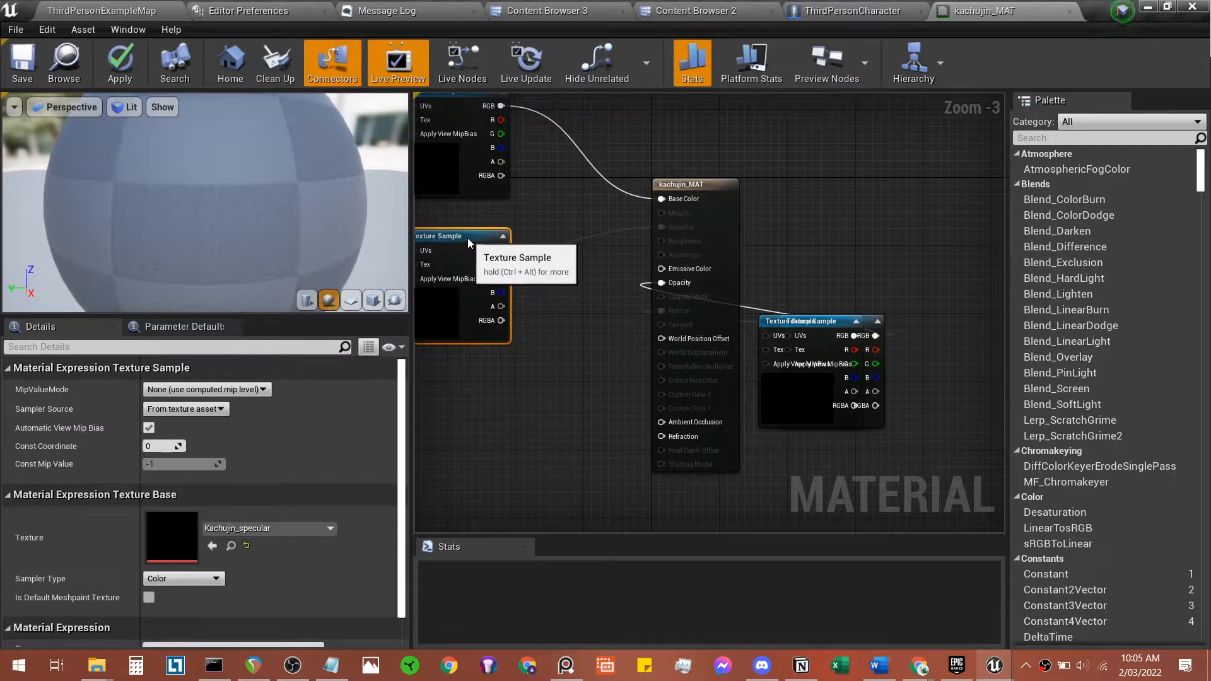
# Step: Arrange the opacity-connected texture sample and the Kachujin_normal texture sample in a column below the specular one
pyautogui.moveTo(503, 211); pyautogui.dragTo(593, 131, button='right')
pyautogui.moveTo(883, 239); pyautogui.dragTo(527, 273)
pyautogui.click(908, 273)
pyautogui.moveTo(909, 272); pyautogui.dragTo(540, 431)
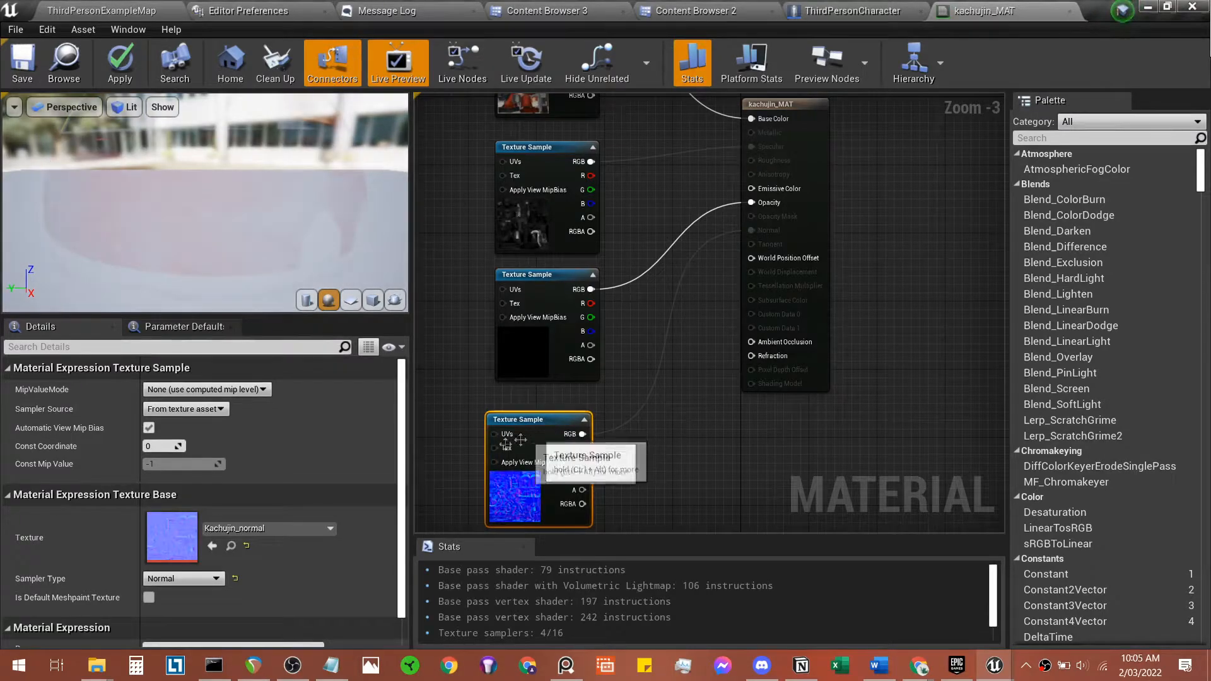
# Step: Align the Kachujin_normal texture sample with the column of texture samples above it
pyautogui.moveTo(546, 420); pyautogui.dragTo(555, 421)
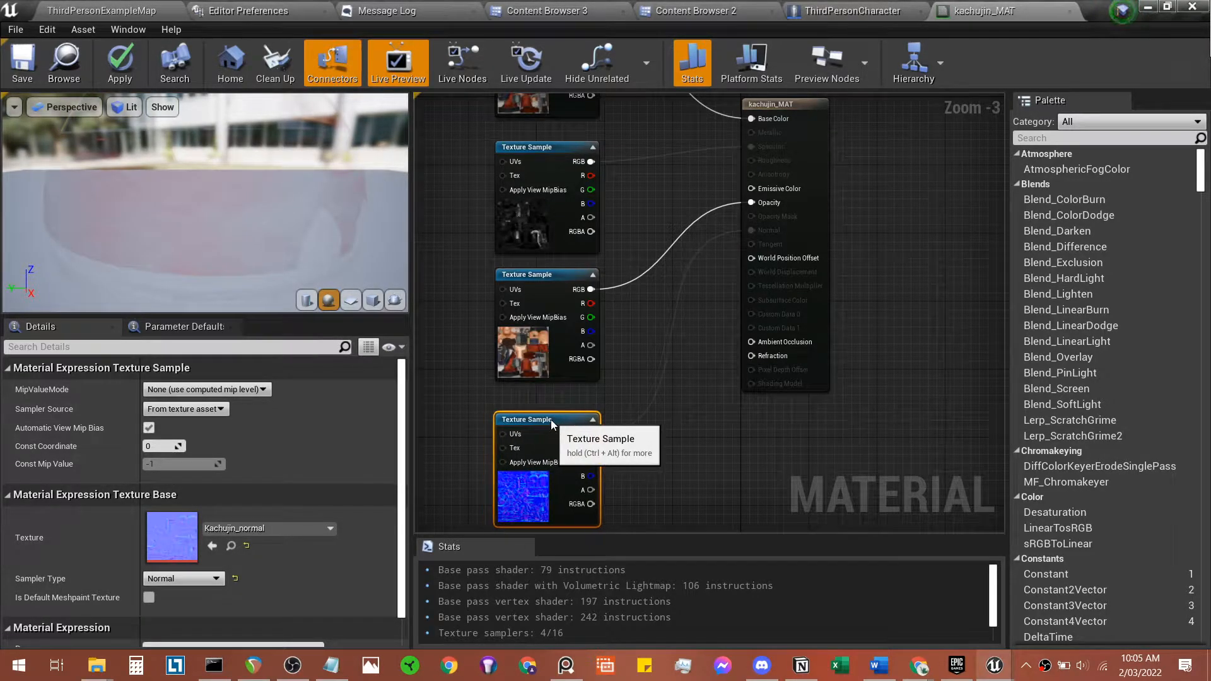
pyautogui.click(659, 355)
pyautogui.moveTo(658, 354); pyautogui.dragTo(680, 452, button='right')
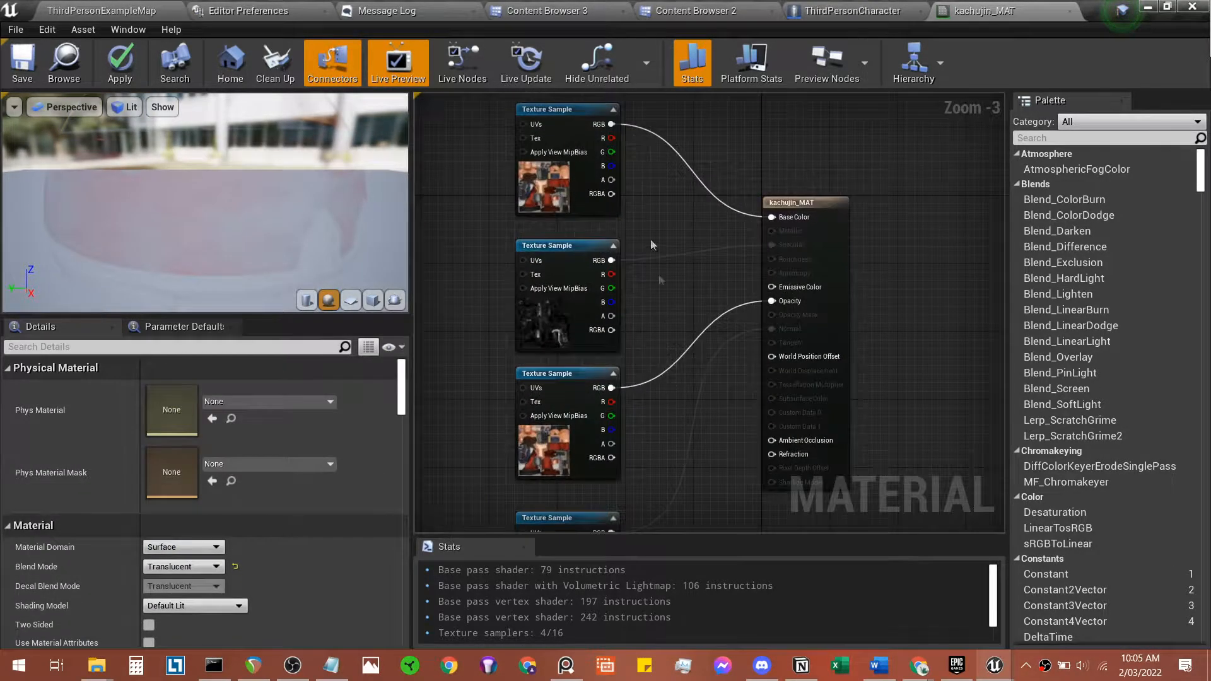
# Step: Compare the textures assigned to the diffuse and normal samples with the textures in the Materials folder
pyautogui.click(539, 165)
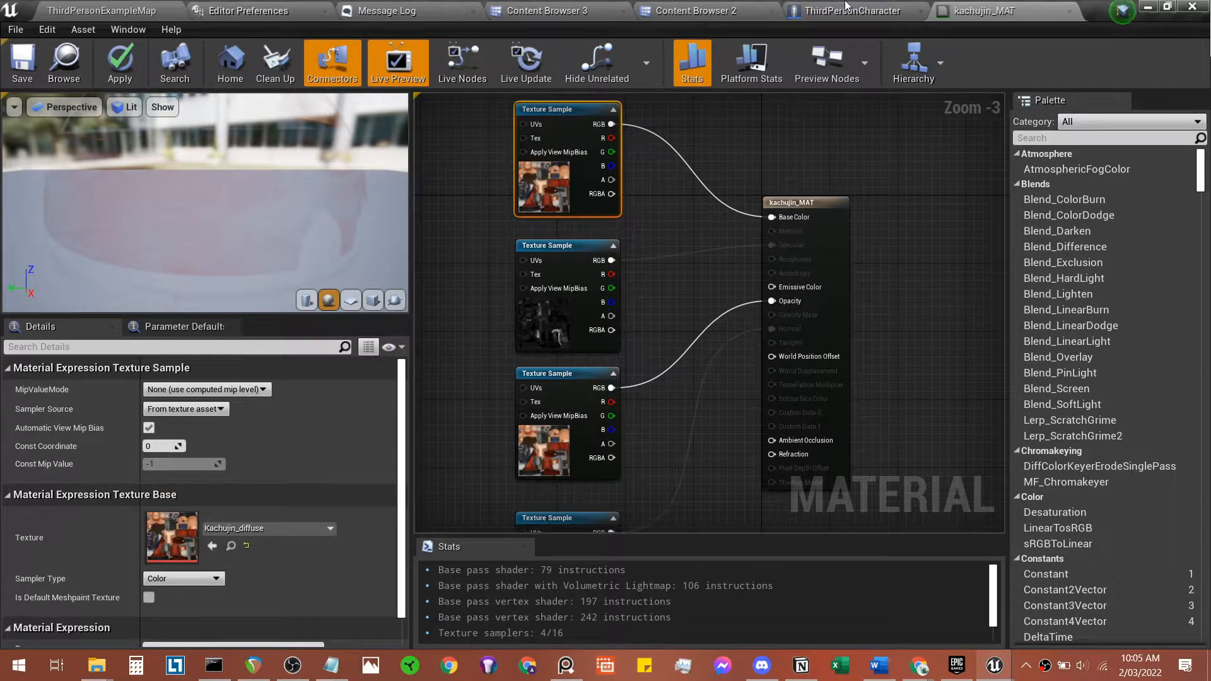
pyautogui.click(697, 11)
pyautogui.click(546, 11)
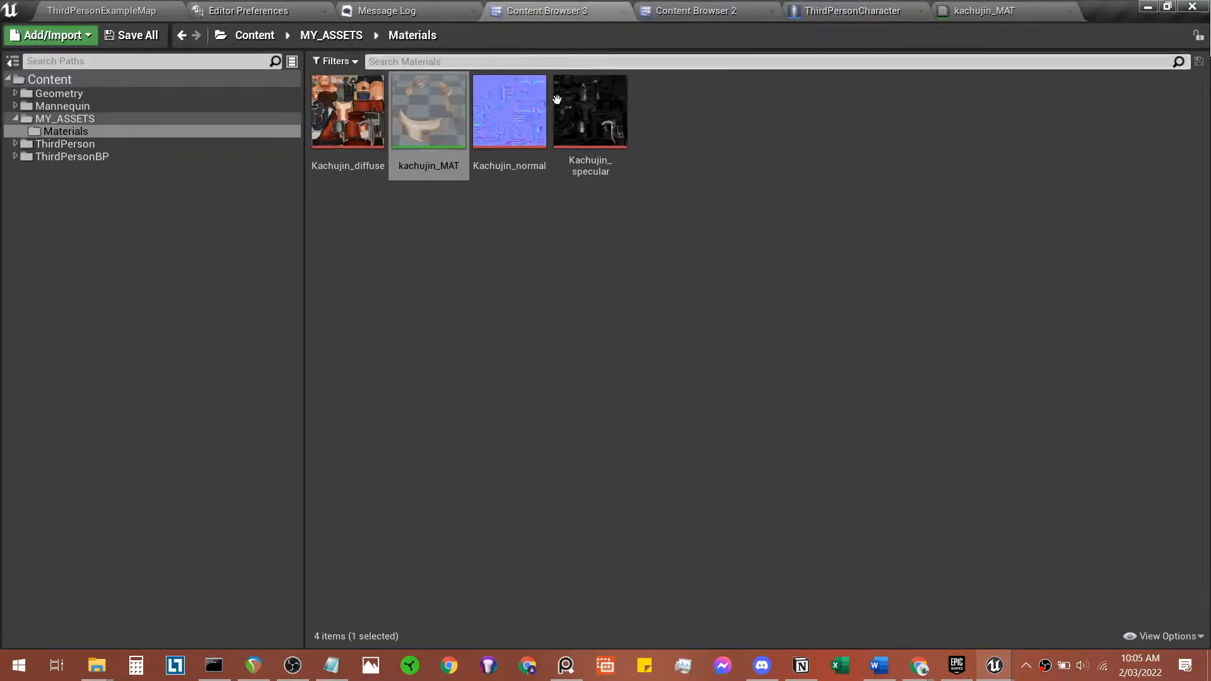
pyautogui.click(997, 7)
pyautogui.moveTo(749, 436); pyautogui.dragTo(759, 354, button='right')
pyautogui.click(556, 482)
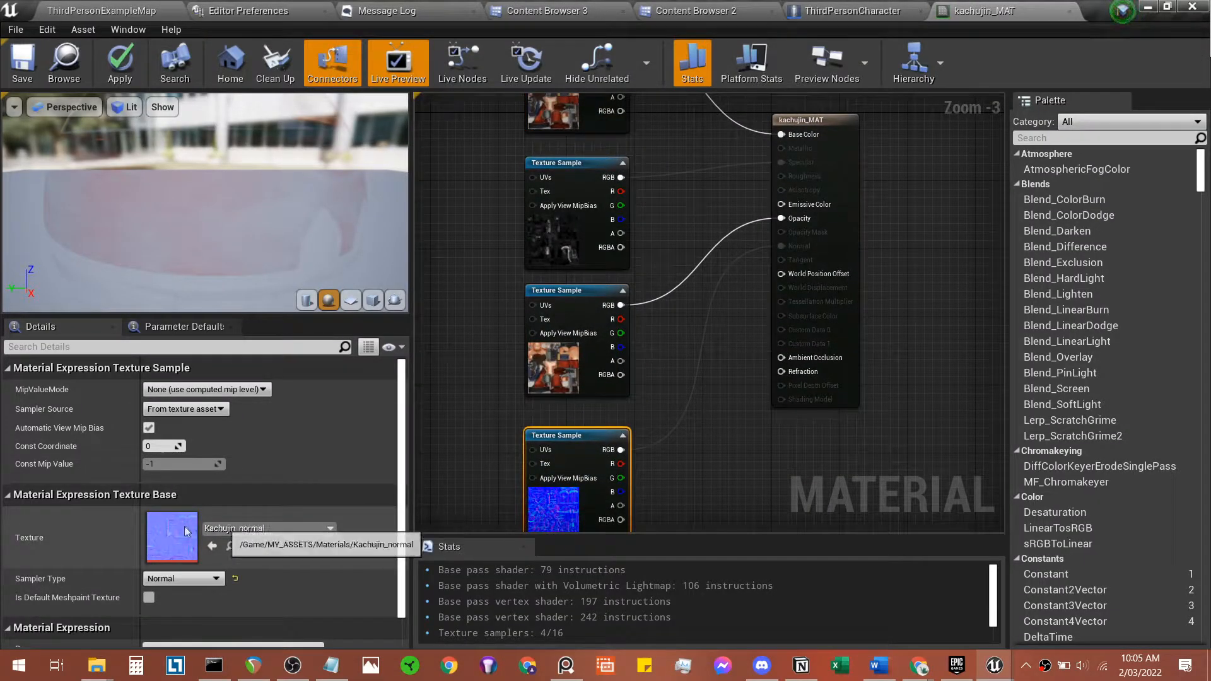
# Step: Delete the Kachujin_diffuse texture sample connected to the material's Opacity input
pyautogui.click(586, 294)
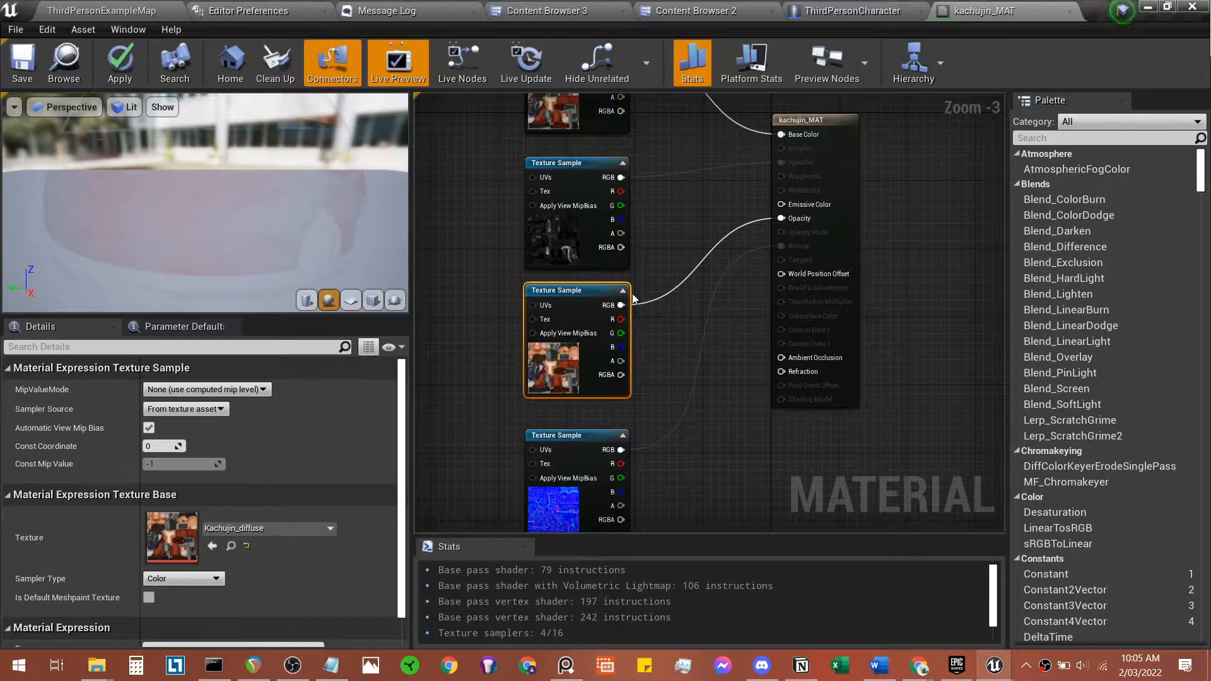
pyautogui.moveTo(782, 218); pyautogui.dragTo(782, 218)
pyautogui.press('Delete')
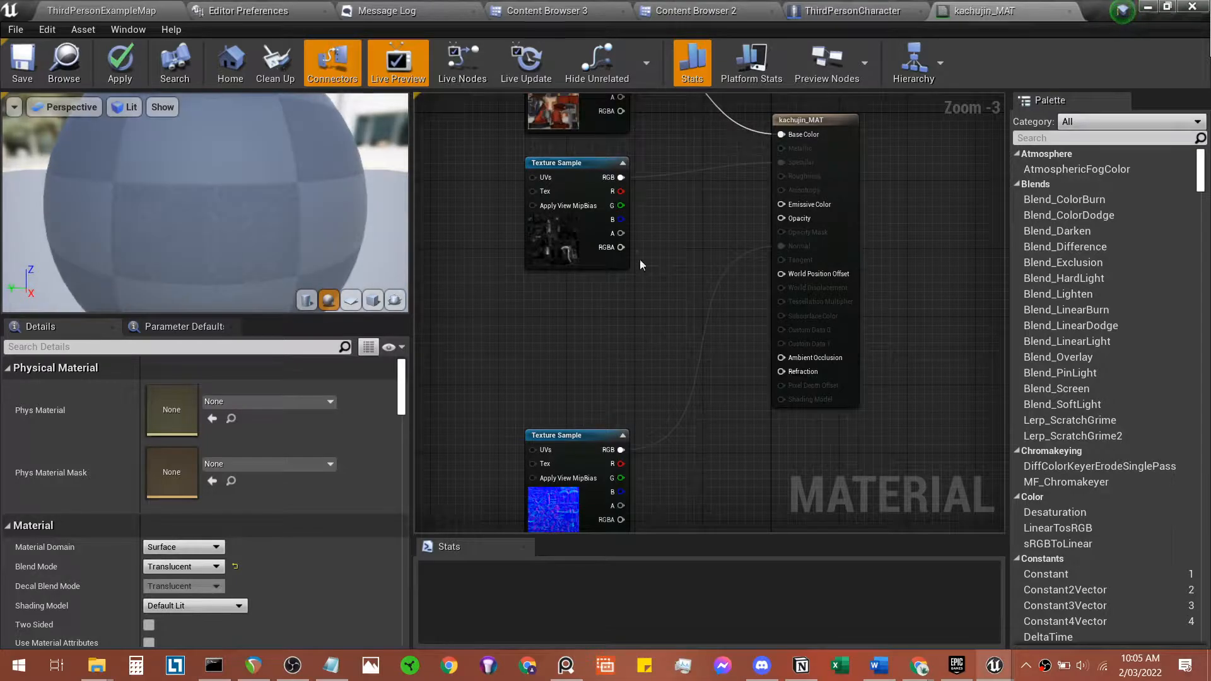
# Step: Move the Kachujin_normal texture sample up closer to the Kachujin_specular one
pyautogui.click(589, 191)
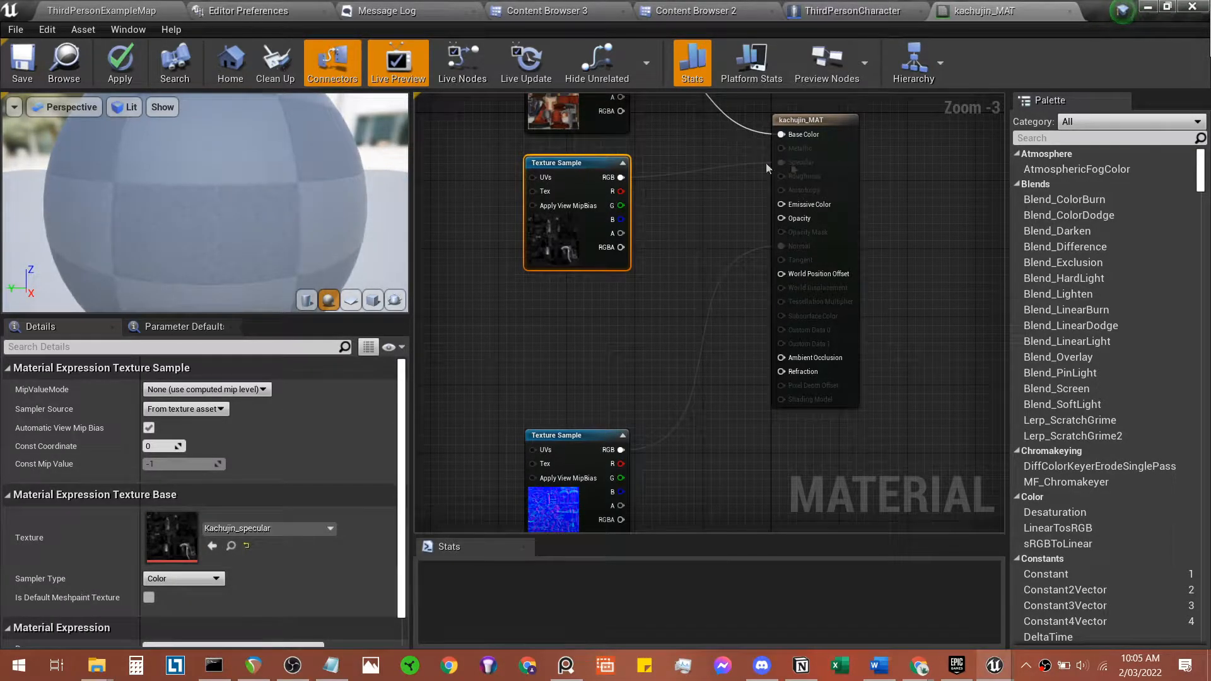
pyautogui.click(706, 257)
pyautogui.moveTo(676, 241); pyautogui.dragTo(699, 270, button='right')
pyautogui.moveTo(606, 458); pyautogui.dragTo(615, 383)
# Step: Set the kachujin_MAT material's blend mode to Opaque and save the material
pyautogui.click(770, 217)
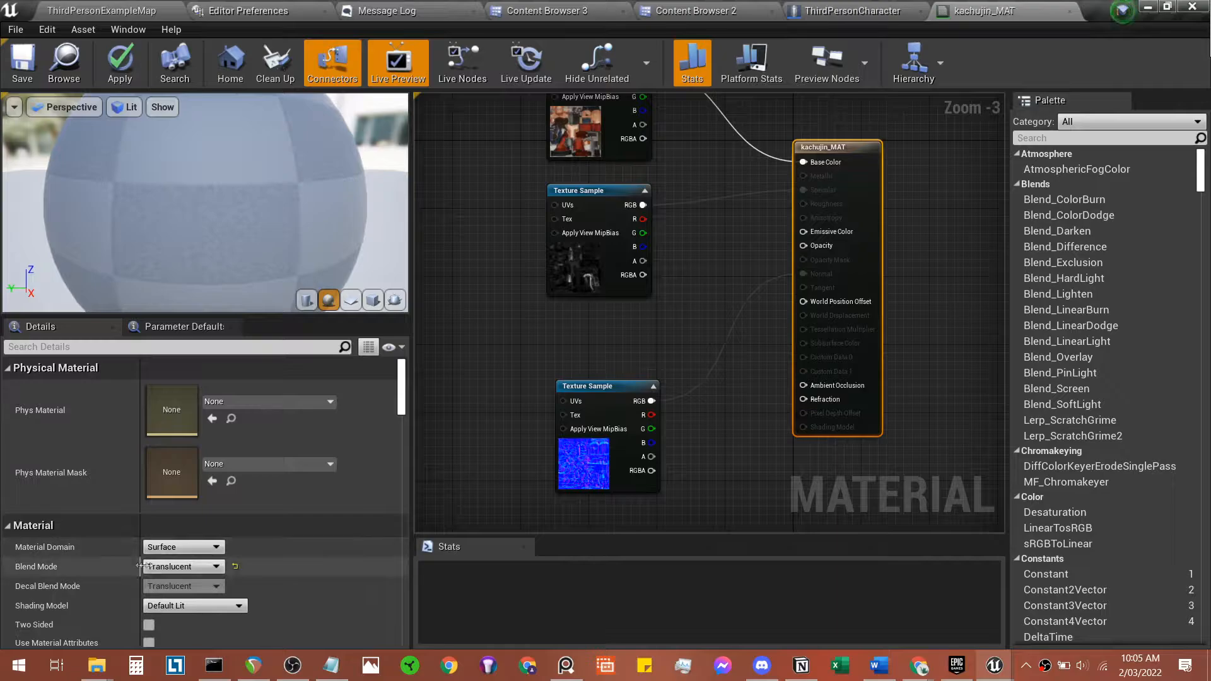
pyautogui.click(199, 572)
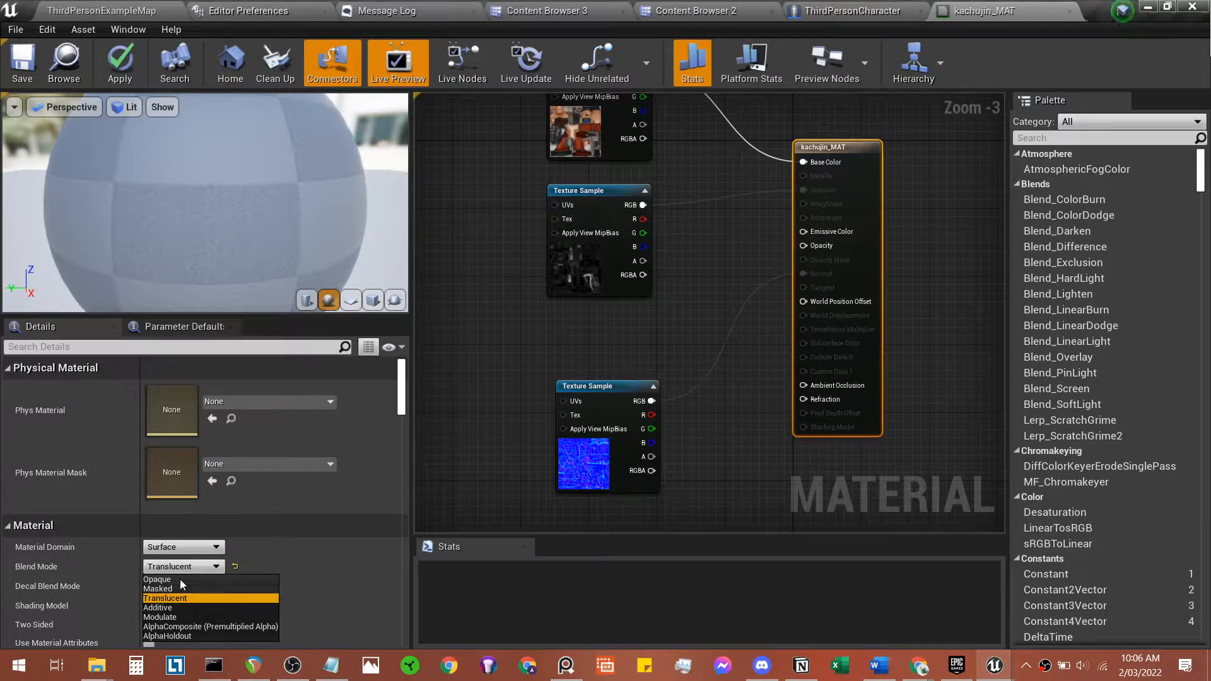
pyautogui.click(180, 579)
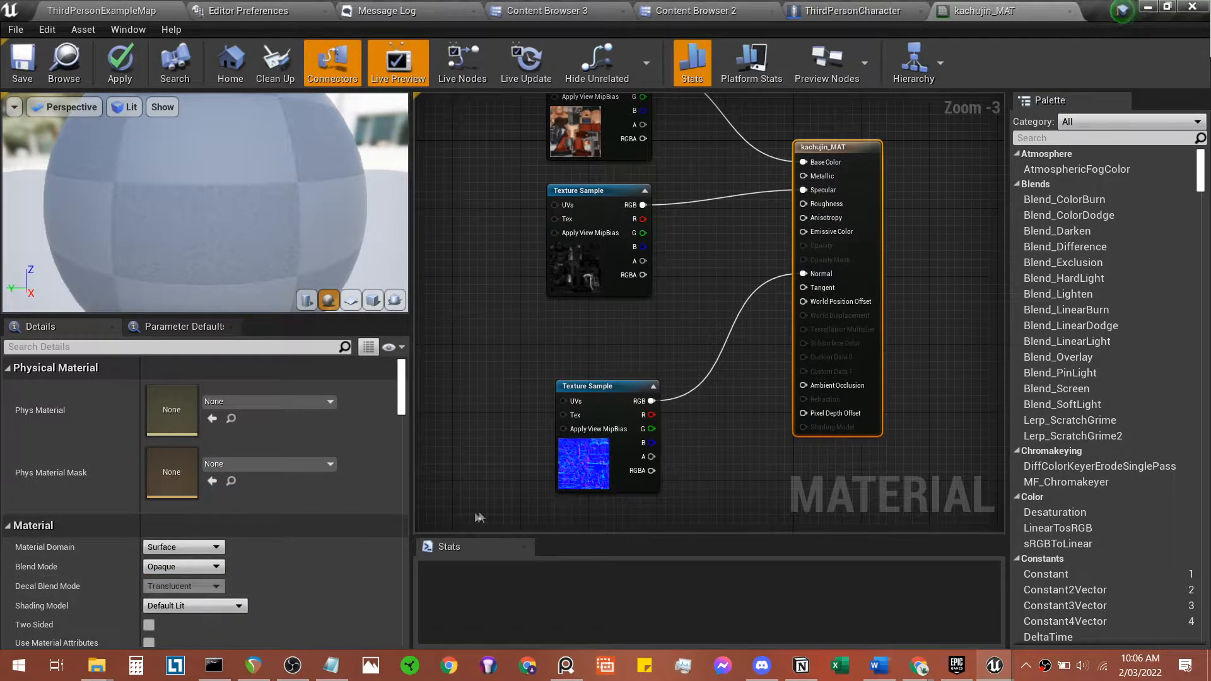
pyautogui.click(546, 350)
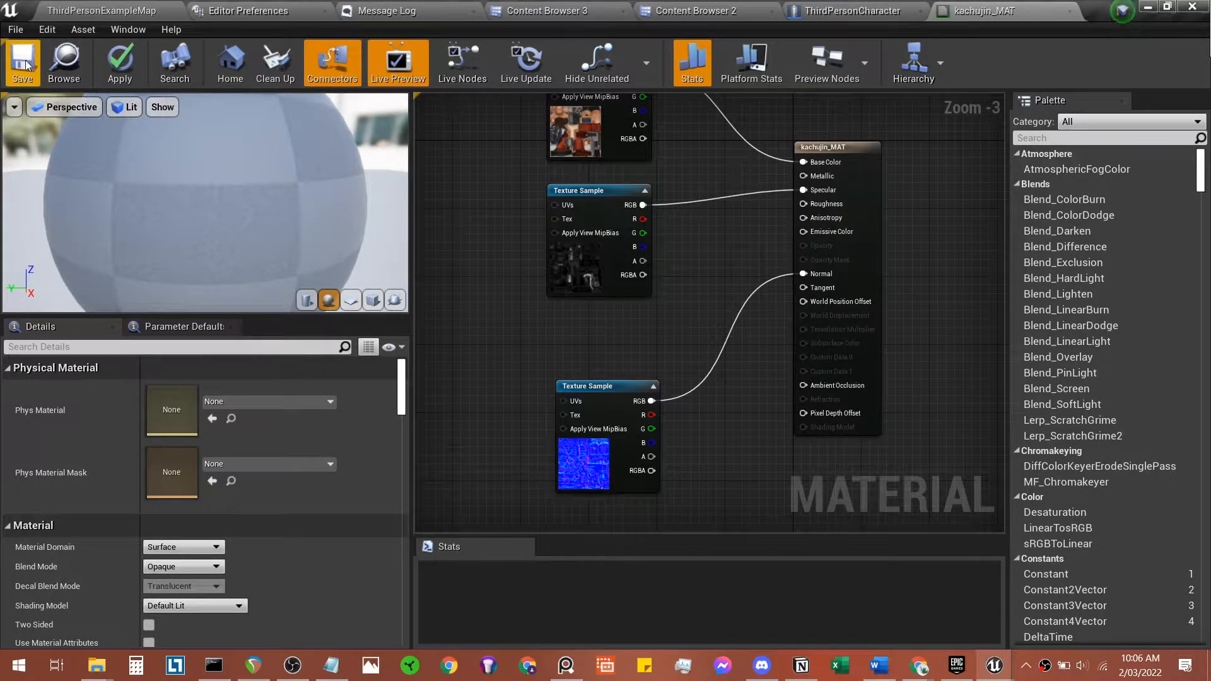
pyautogui.hotkey('ctrl', 's')
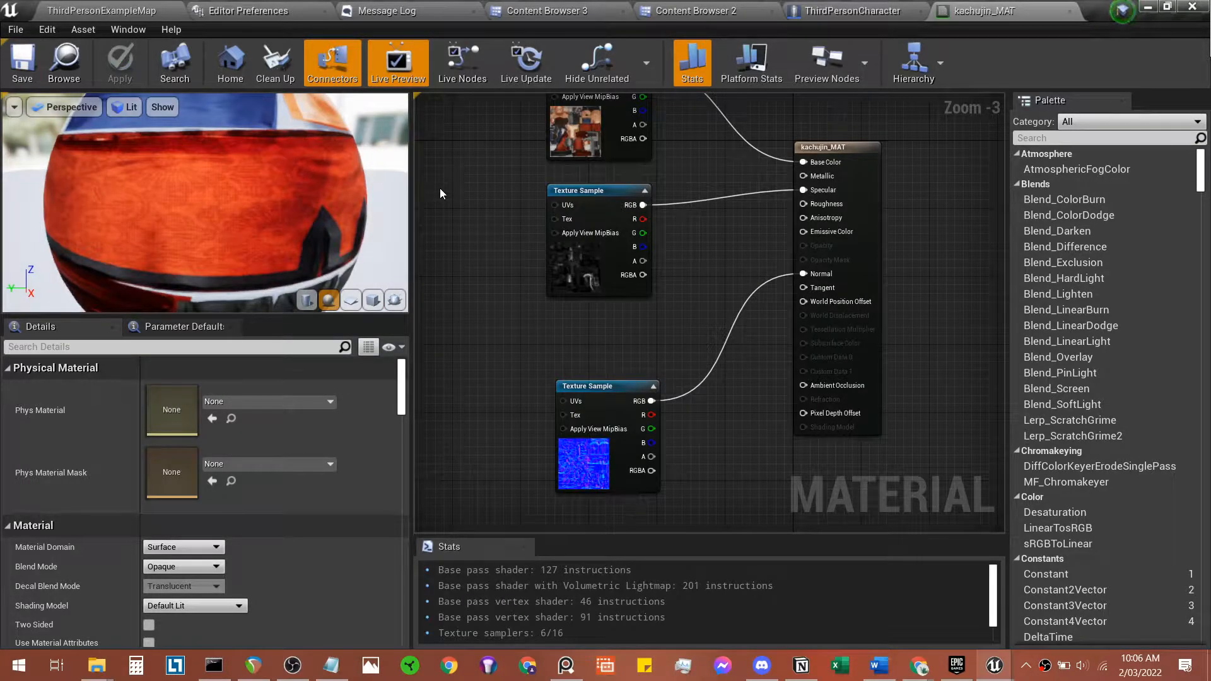
# Step: Open the kachujin_g_rosales skeletal mesh from MY_ASSETS and inspect the character's material in its preview
pyautogui.click(631, 8)
pyautogui.click(486, 328)
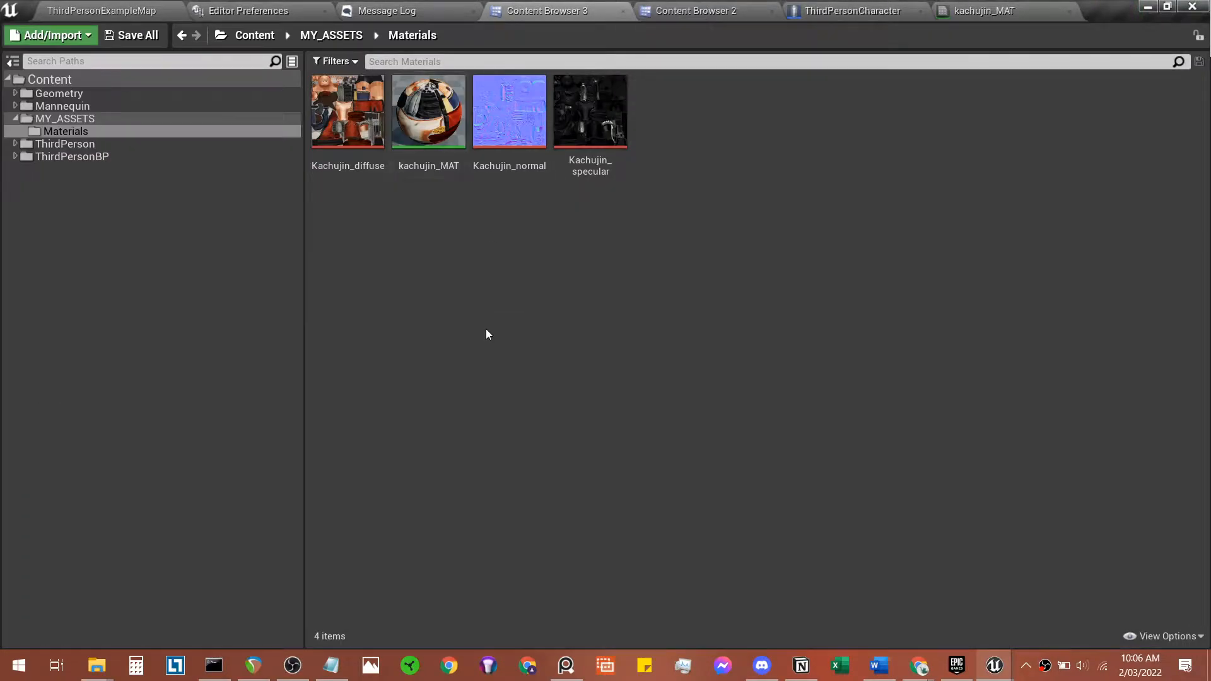
pyautogui.click(353, 36)
pyautogui.doubleClick(452, 175)
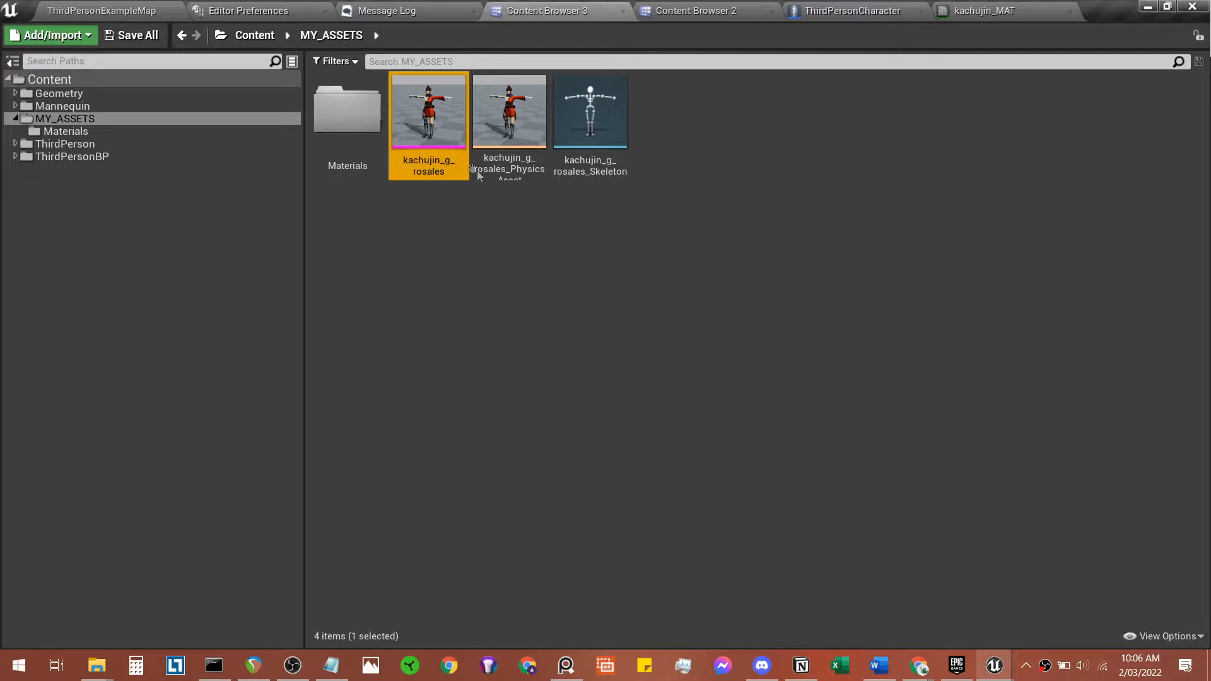
pyautogui.moveTo(571, 357); pyautogui.dragTo(498, 341, button='right')
pyautogui.press('w')
pyautogui.press('s')
pyautogui.press('d')
pyautogui.press('d')
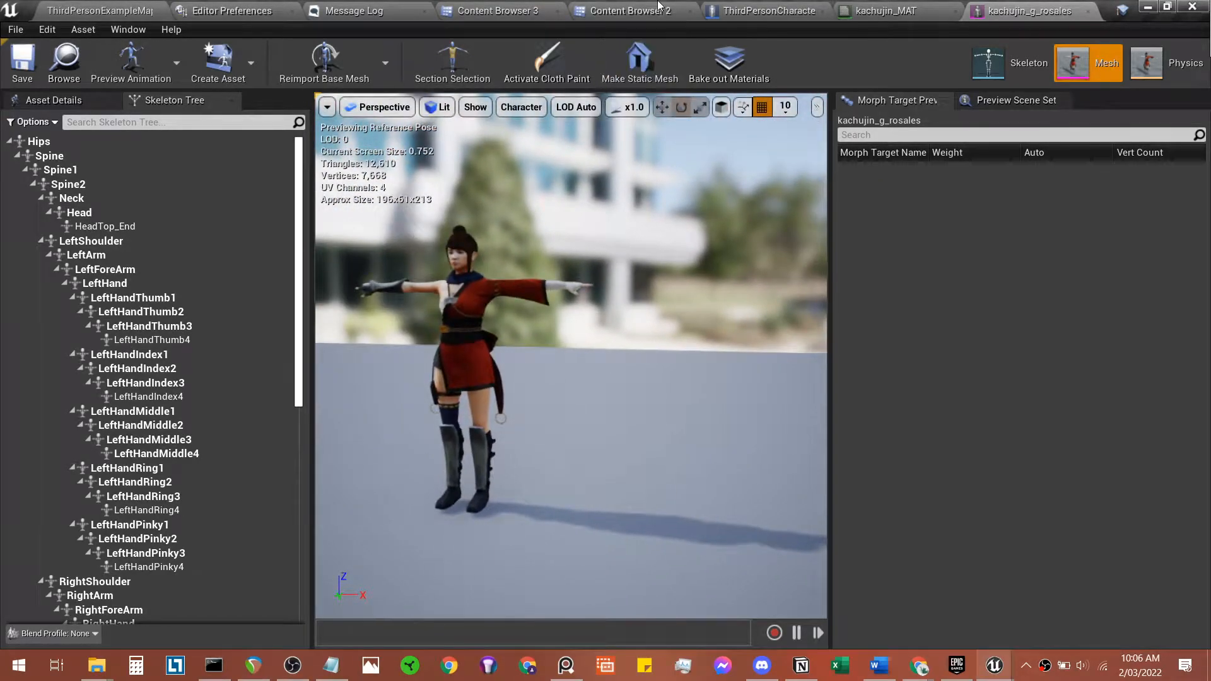
# Step: Close the kachujin_MAT and kachujin_g_rosales editors and the Message Log
pyautogui.click(625, 11)
pyautogui.click(789, 11)
pyautogui.click(1022, 10)
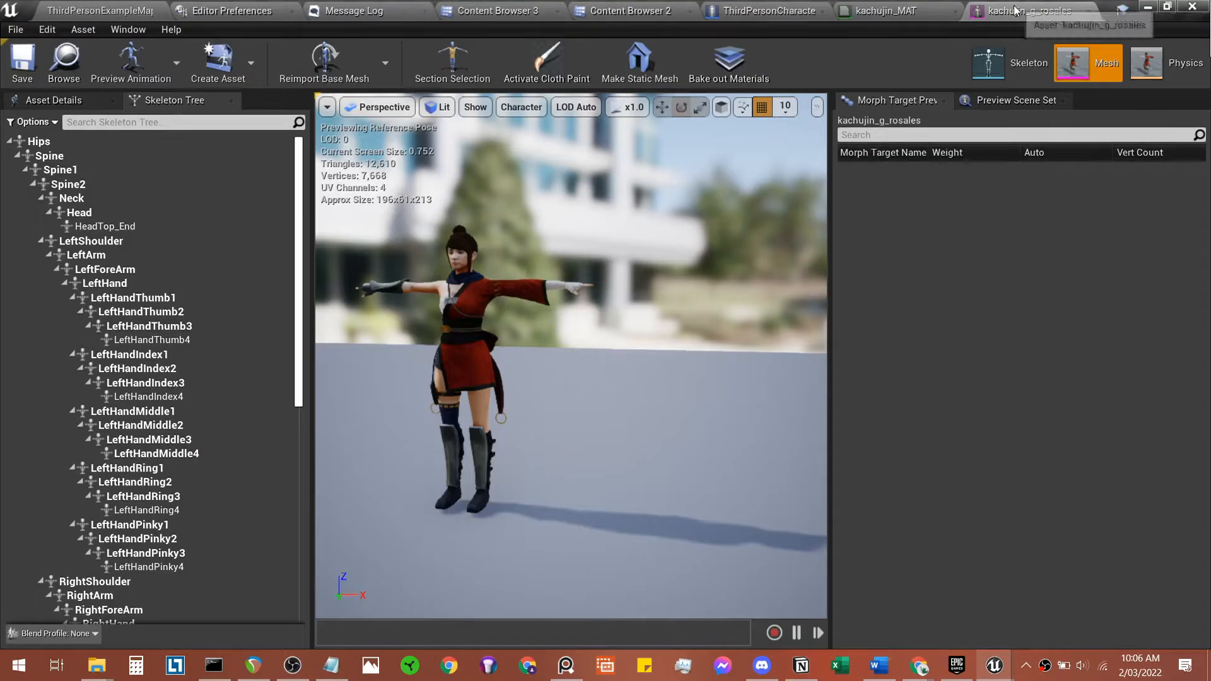
pyautogui.click(929, 13)
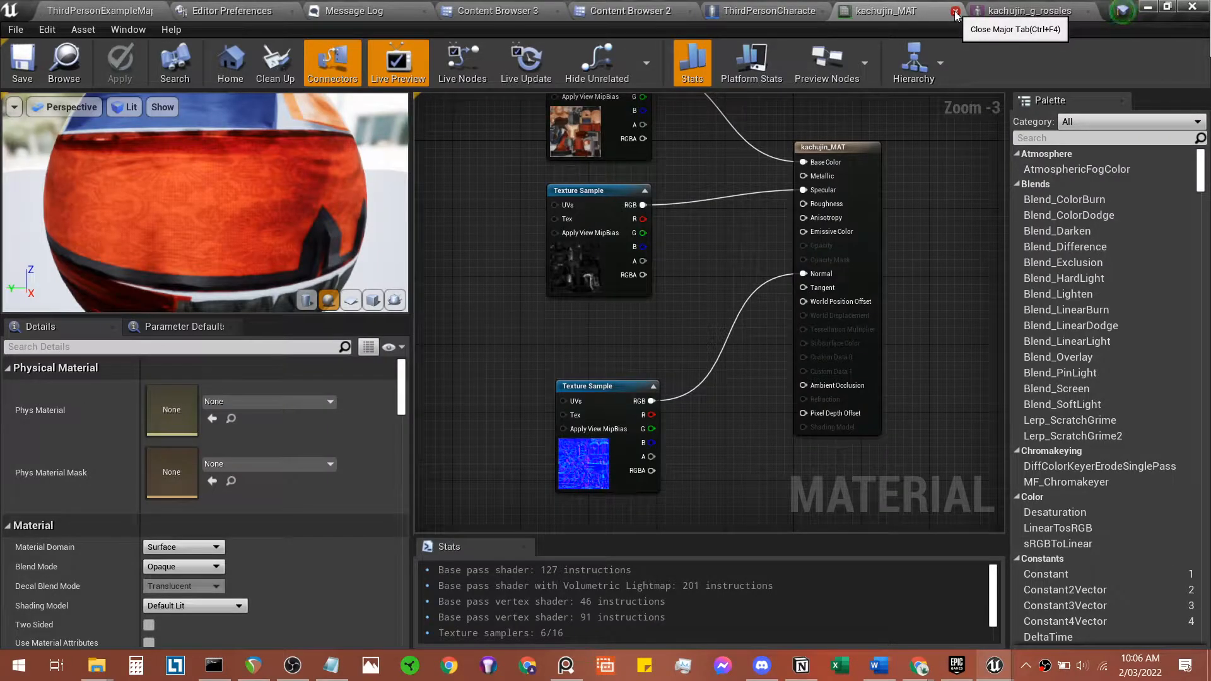
pyautogui.click(955, 12)
pyautogui.click(1010, 11)
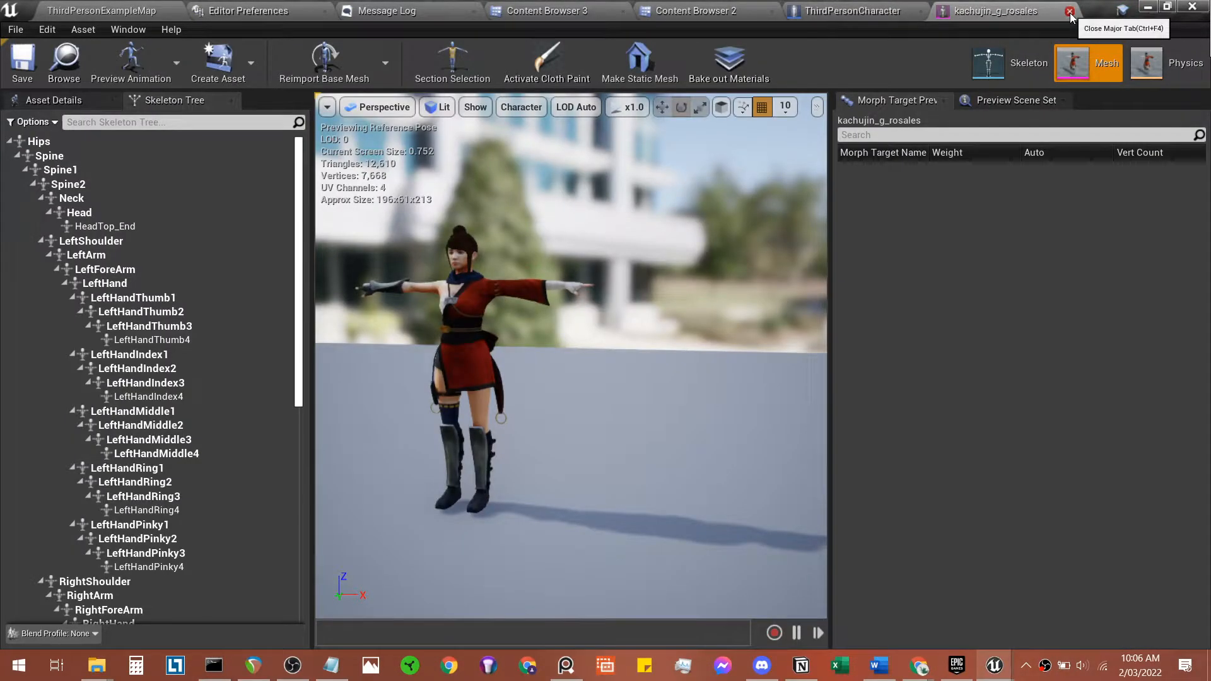
pyautogui.click(1069, 11)
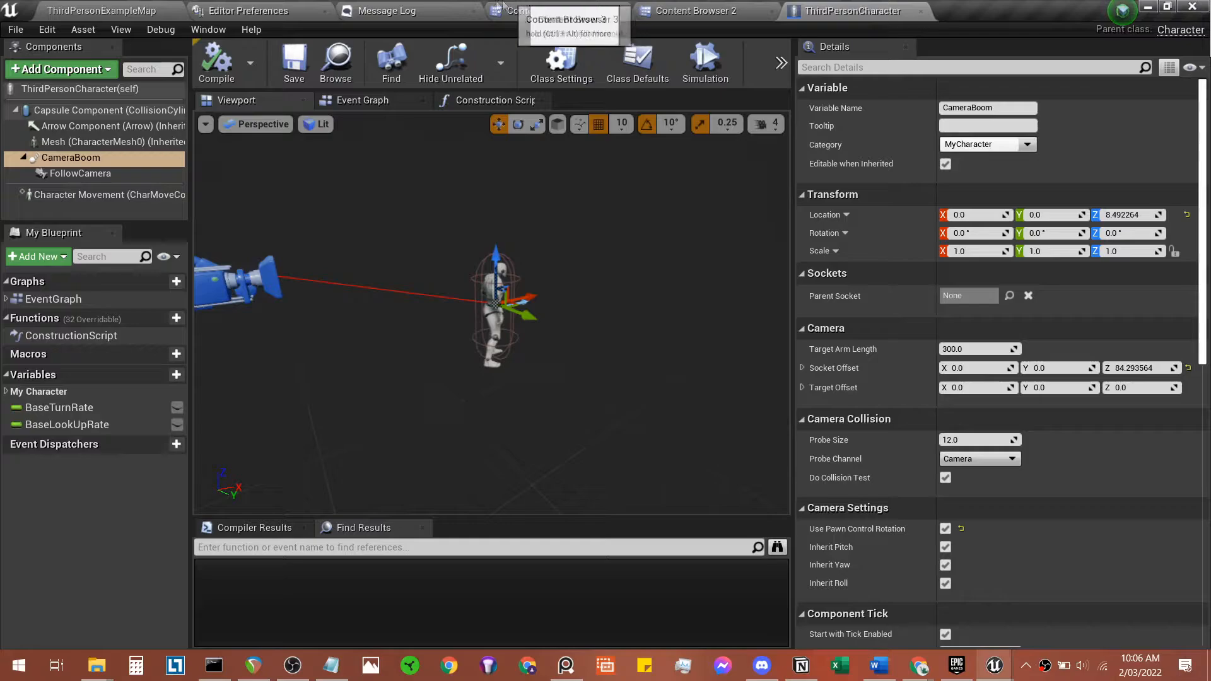
pyautogui.click(472, 12)
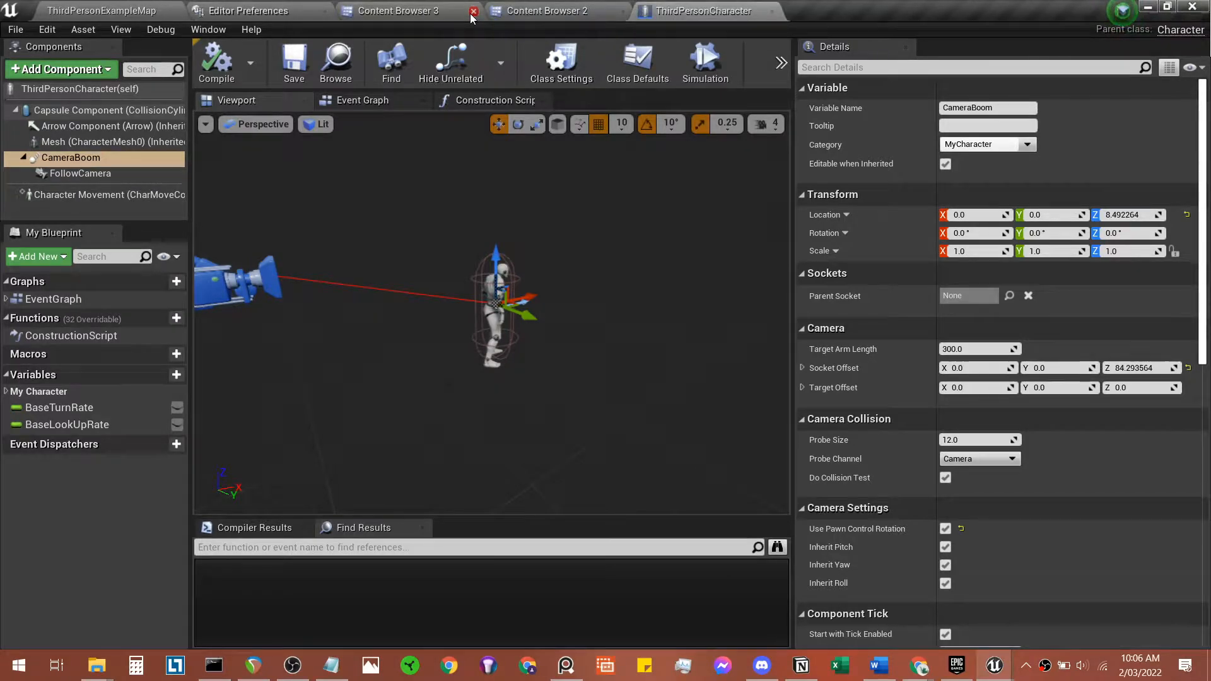
pyautogui.click(457, 11)
# Step: Examine the mannequin and camera setup in the ThirdPersonCharacter blueprint's viewport
pyautogui.click(689, 10)
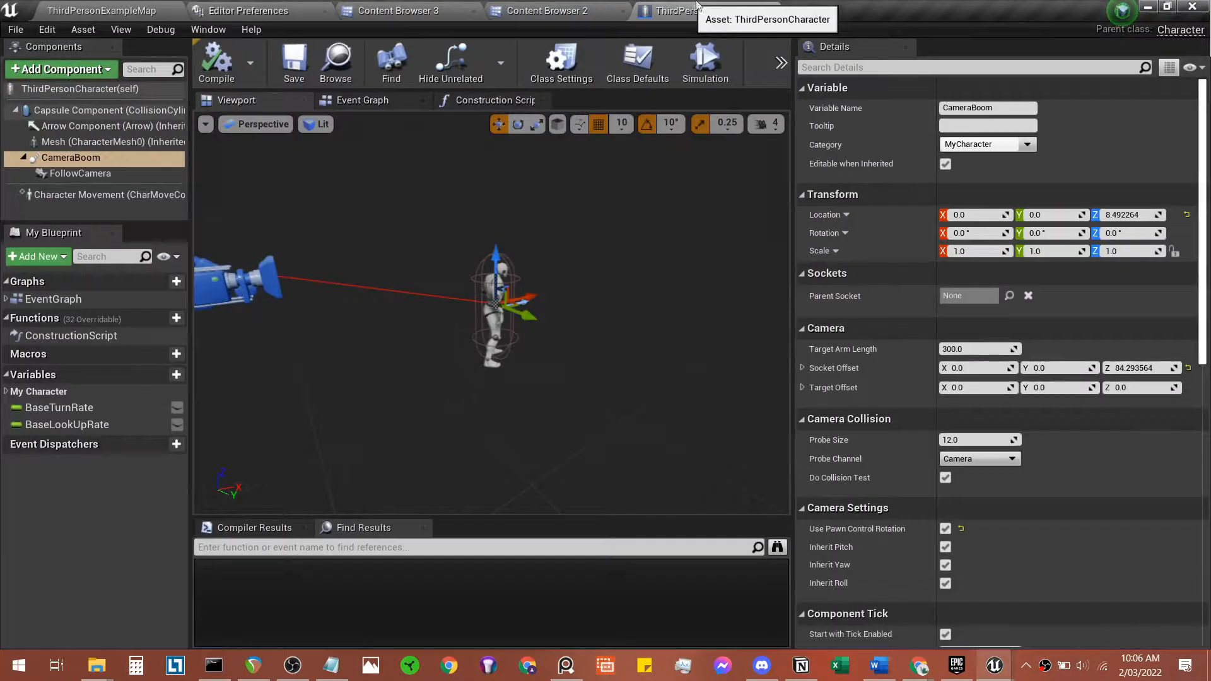
pyautogui.press('w')
pyautogui.moveTo(421, 236); pyautogui.dragTo(373, 232, button='right')
pyautogui.press('s')
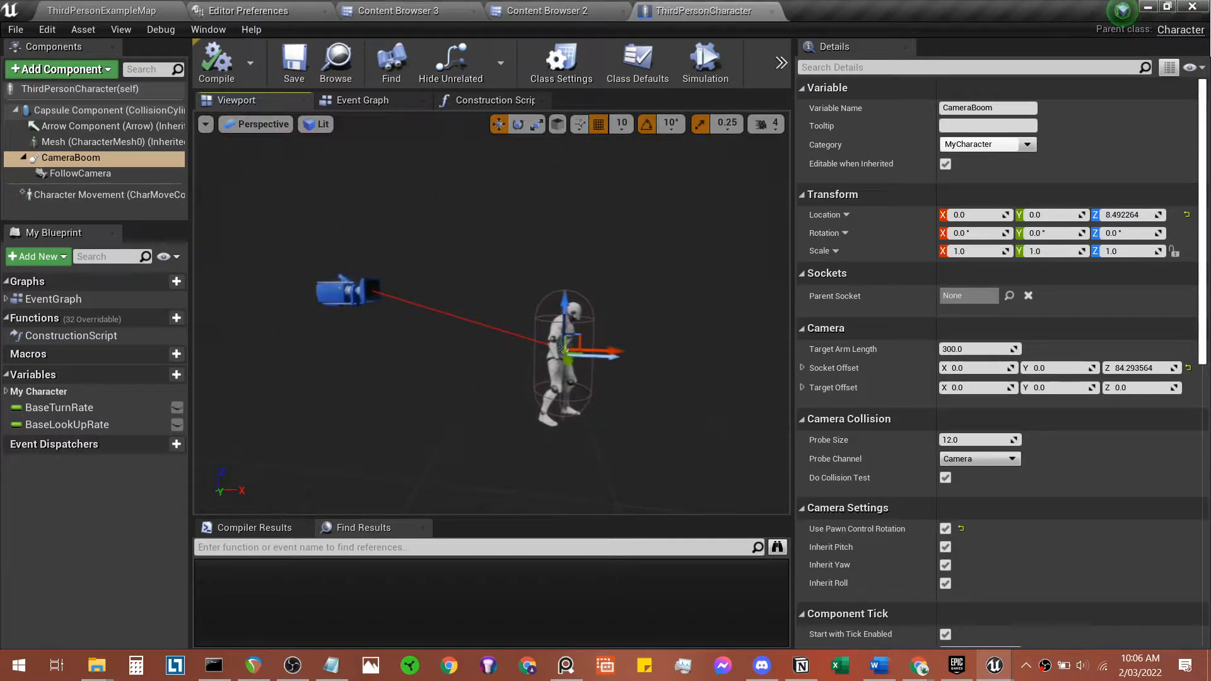
# Step: Move ThirdPersonCharacter and ThirdPersonGameMode from the ThirdPersonBP Blueprints folder into MY_ASSETS
pyautogui.click(408, 7)
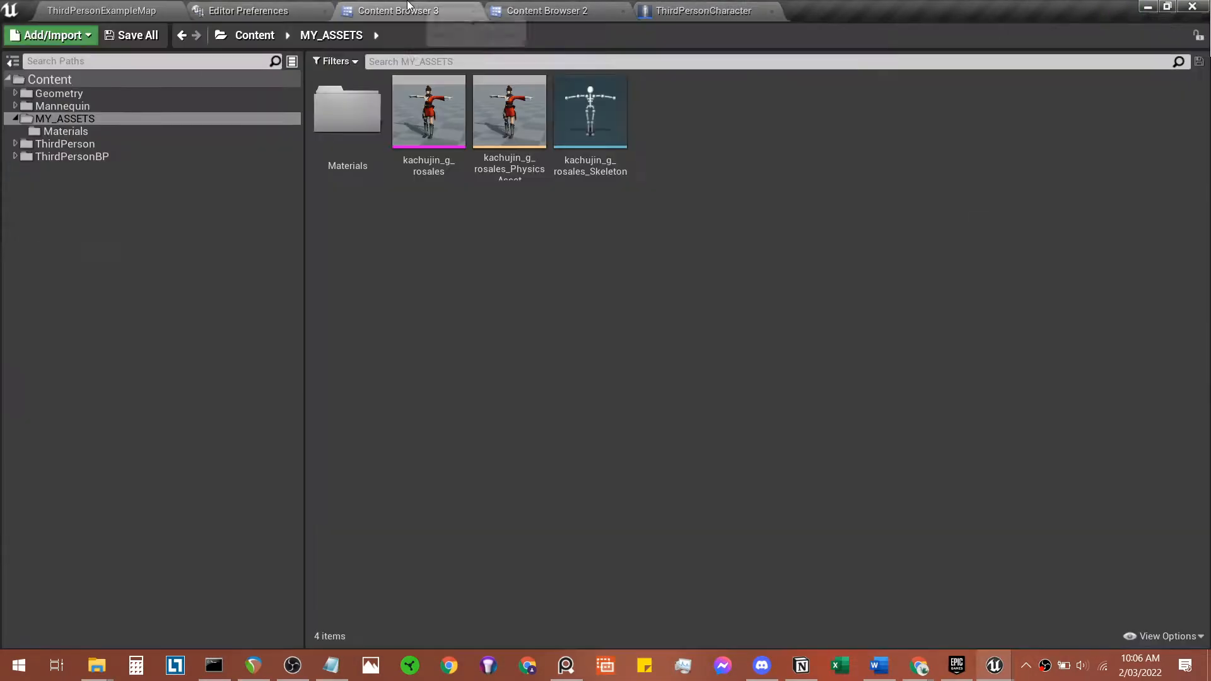
pyautogui.click(253, 42)
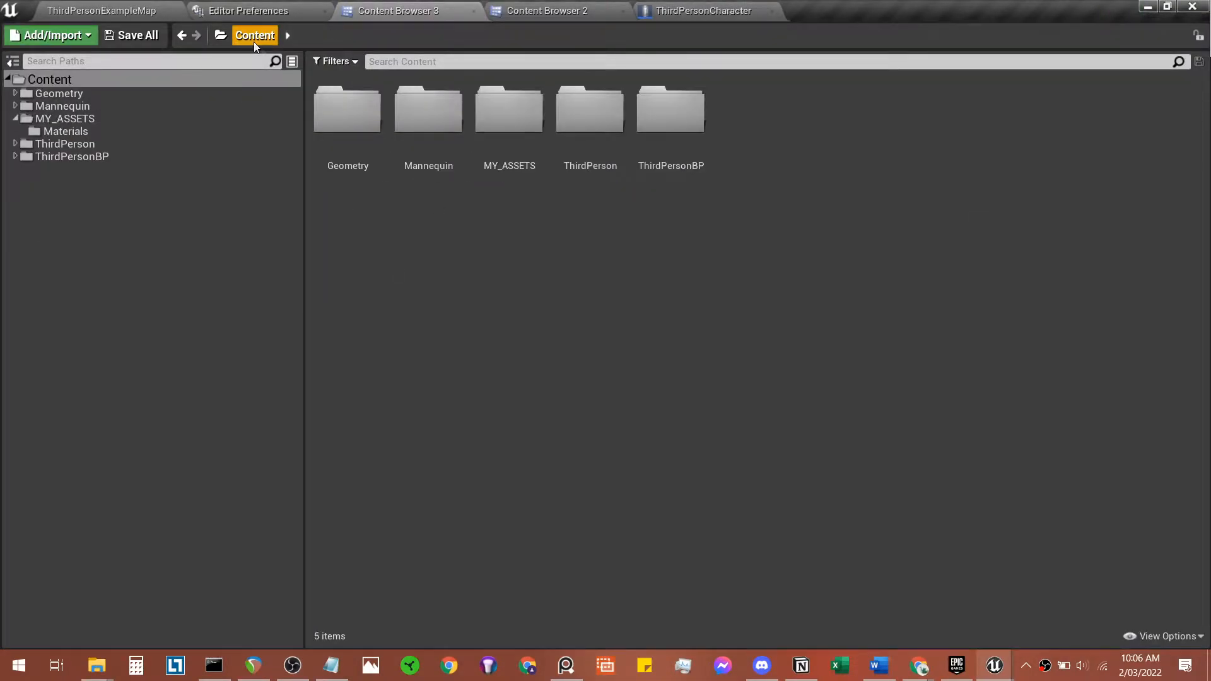
pyautogui.doubleClick(709, 157)
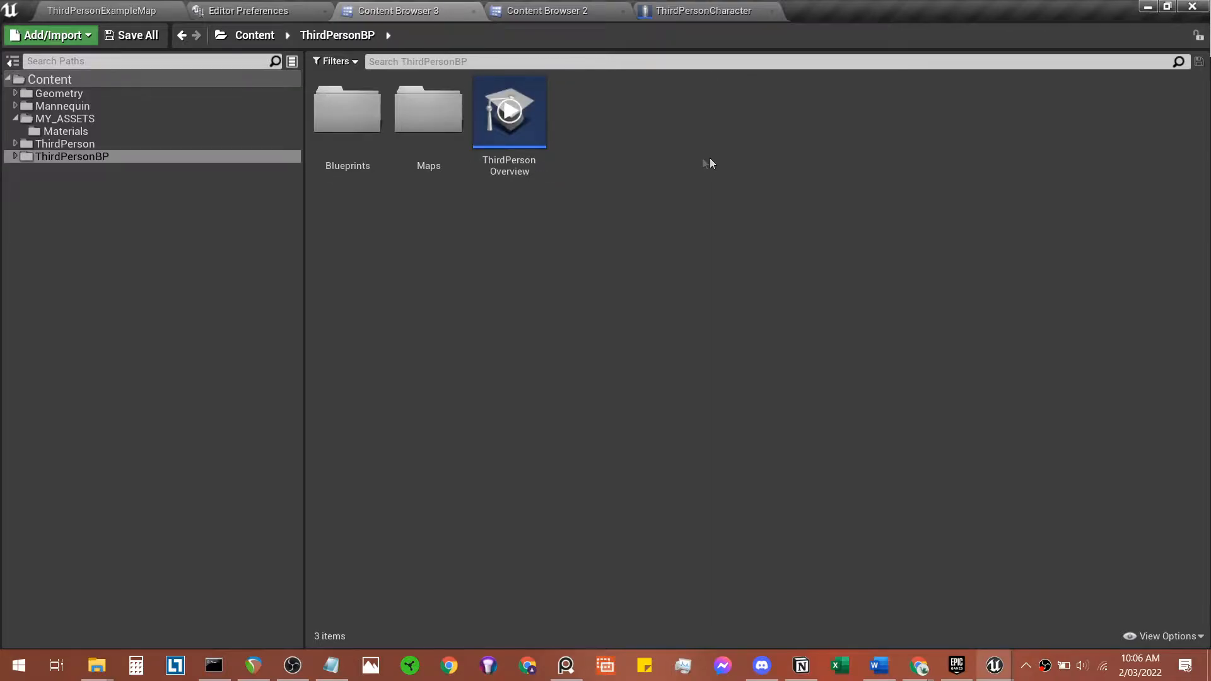
pyautogui.doubleClick(348, 114)
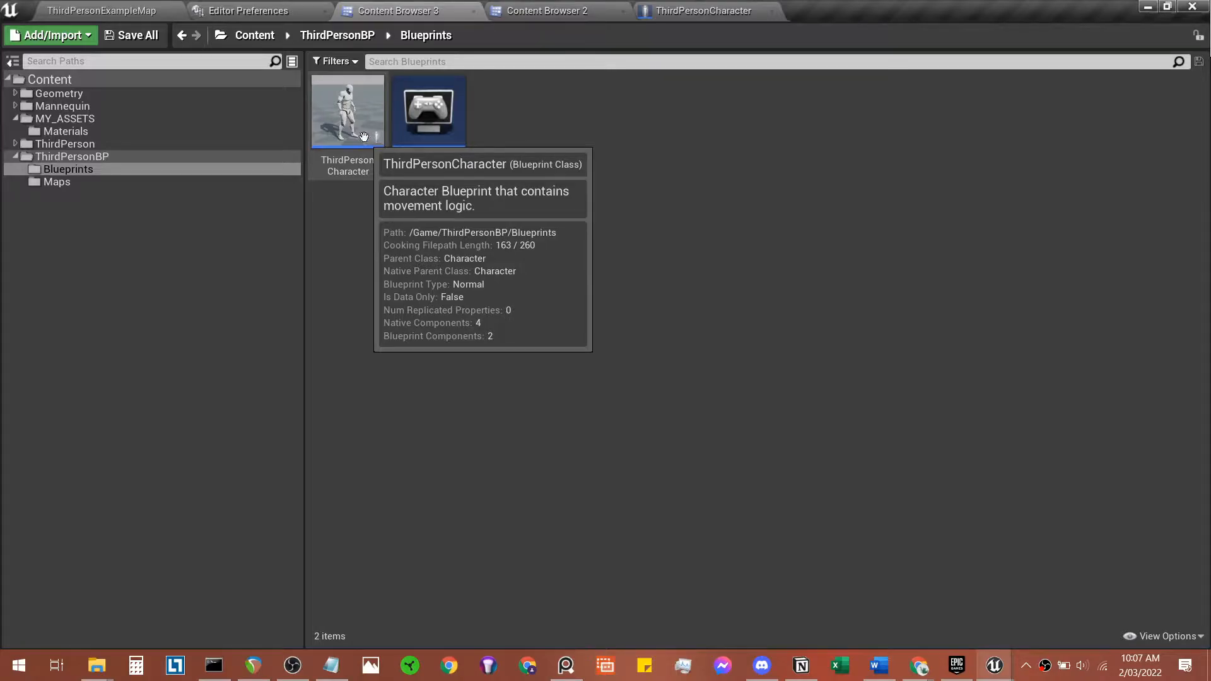
pyautogui.click(382, 158)
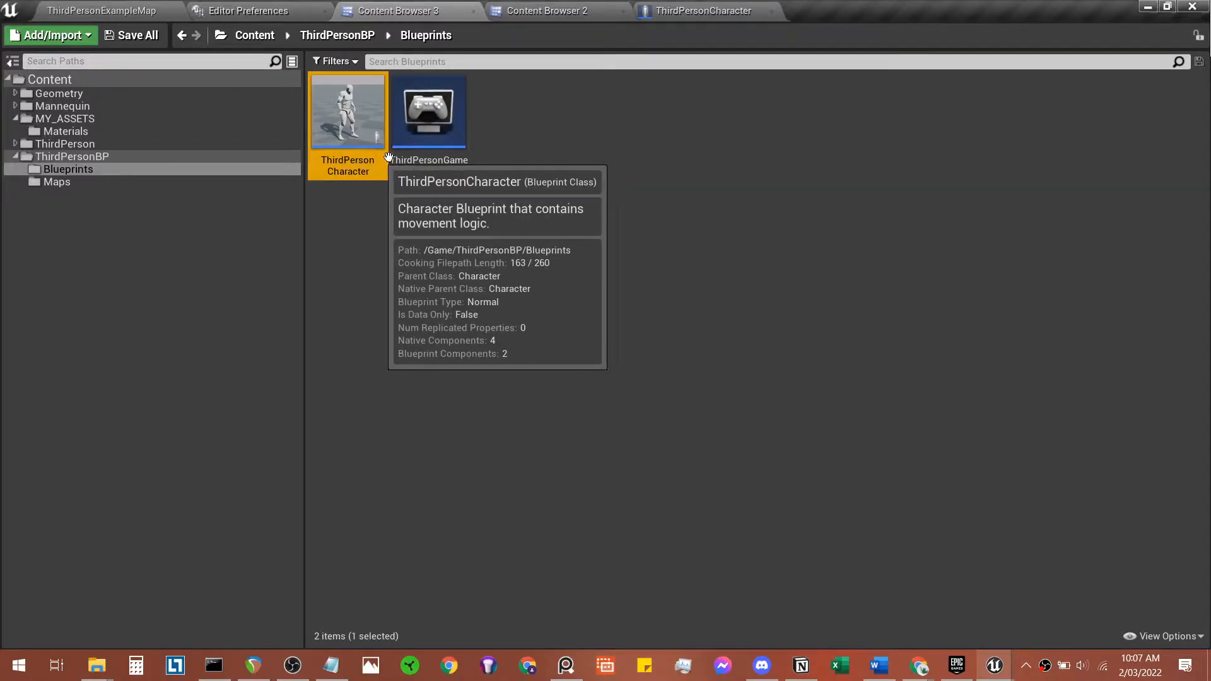
pyautogui.keyDown('ctrl'); pyautogui.click(429, 114); pyautogui.keyUp('ctrl')
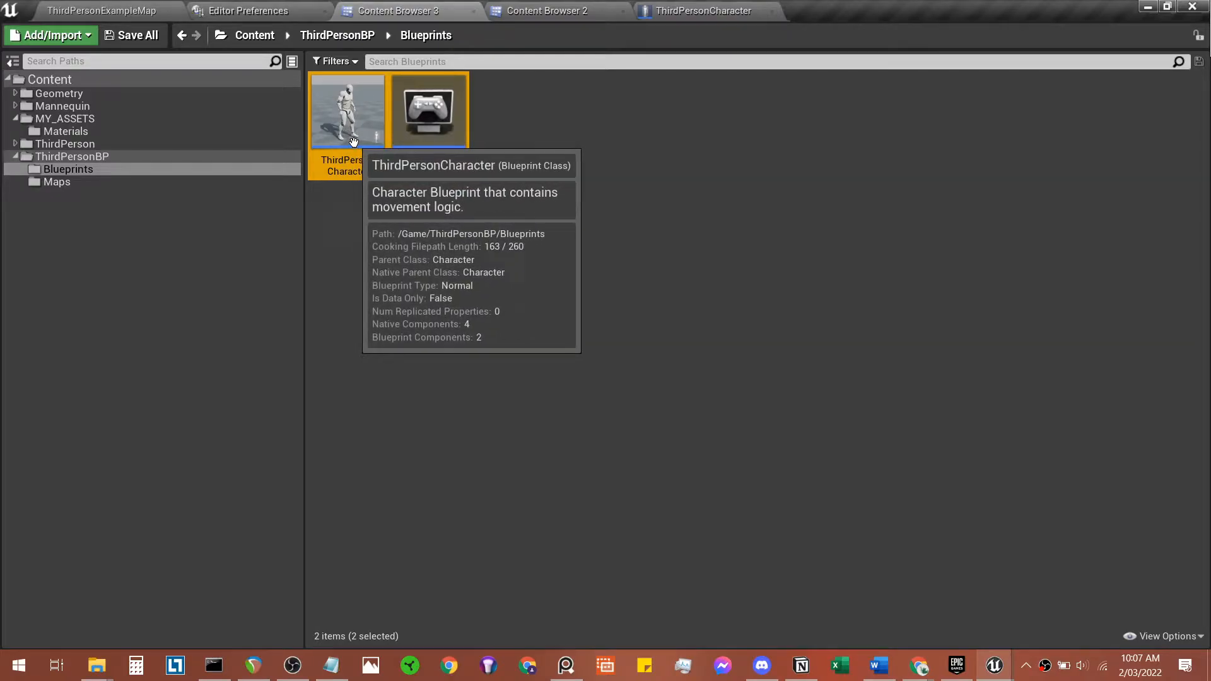
pyautogui.moveTo(353, 142); pyautogui.dragTo(140, 120)
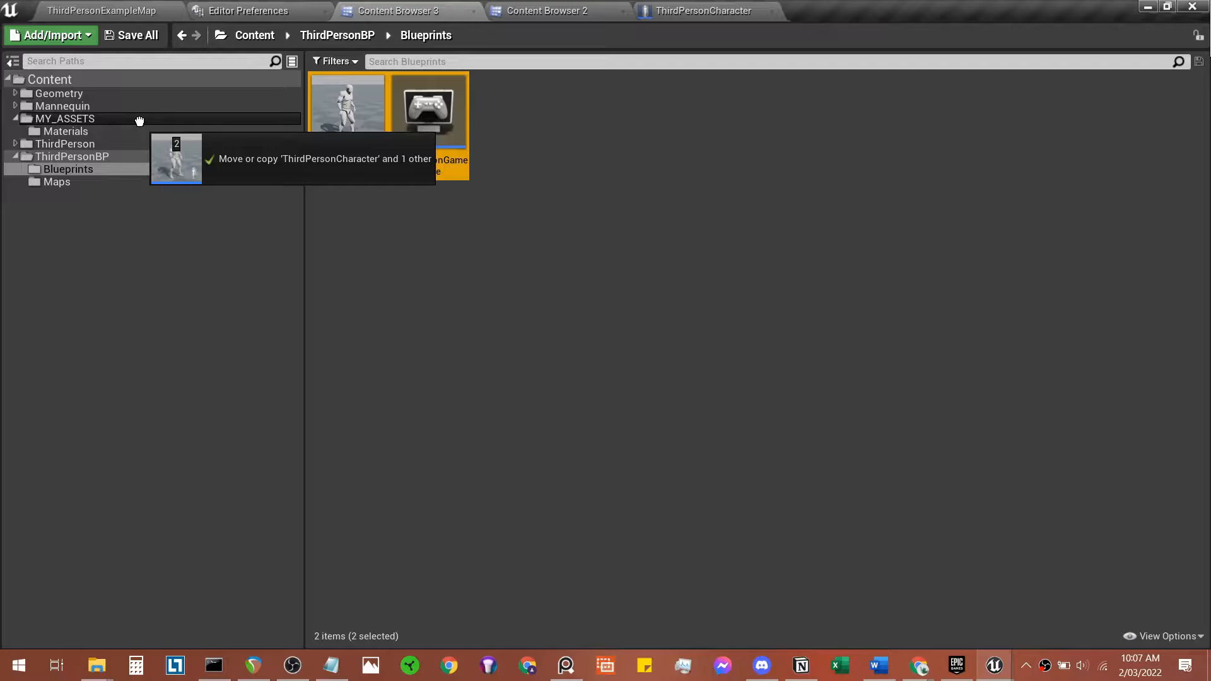
pyautogui.moveTo(140, 120); pyautogui.dragTo(140, 119)
pyautogui.click(183, 142)
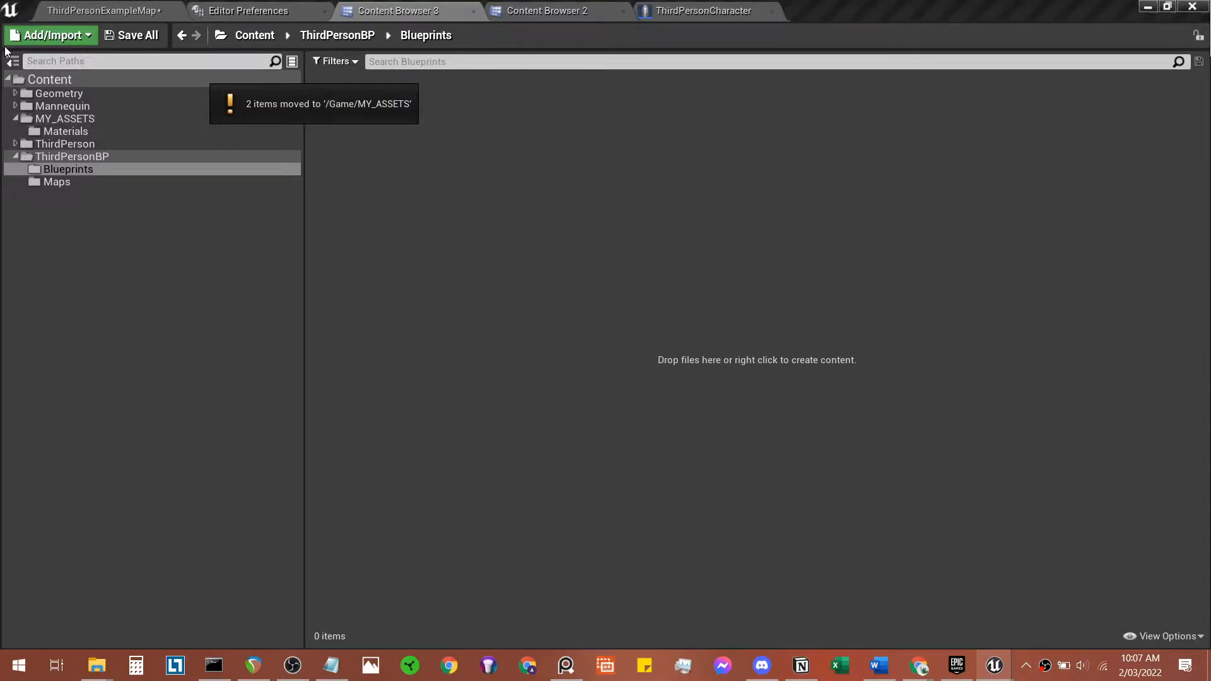
pyautogui.click(15, 62)
pyautogui.click(17, 62)
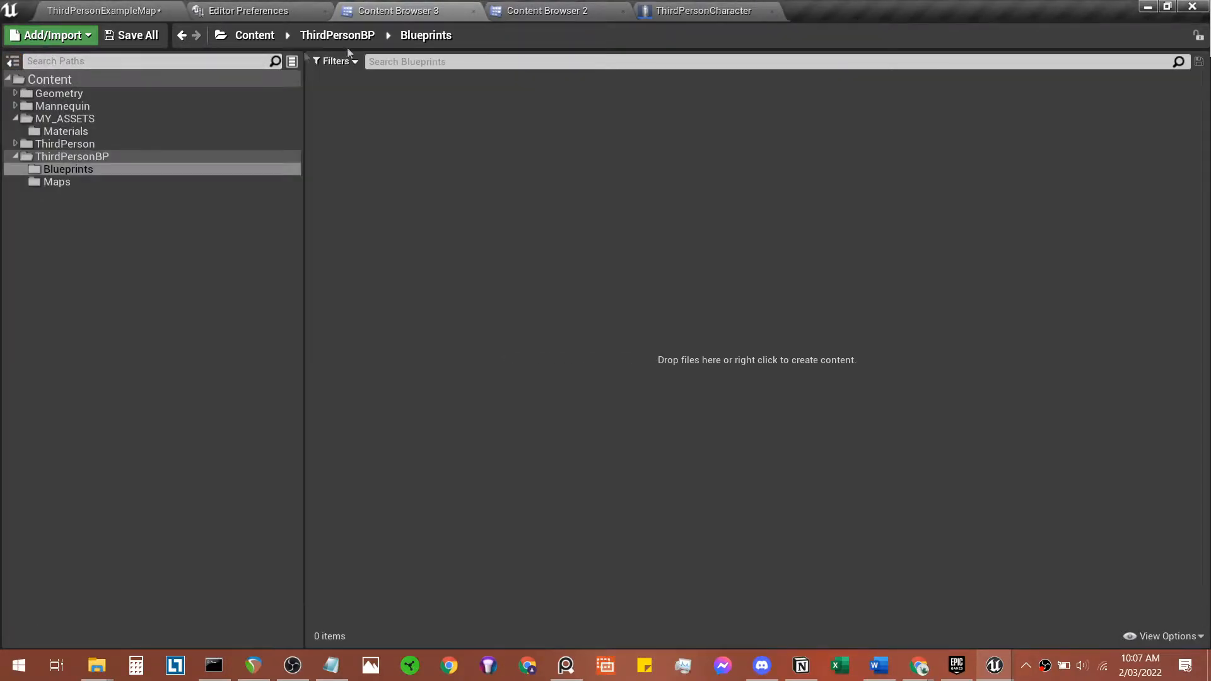
# Step: Create a folder named Player inside MY_ASSETS
pyautogui.click(91, 114)
pyautogui.rightClick(722, 252)
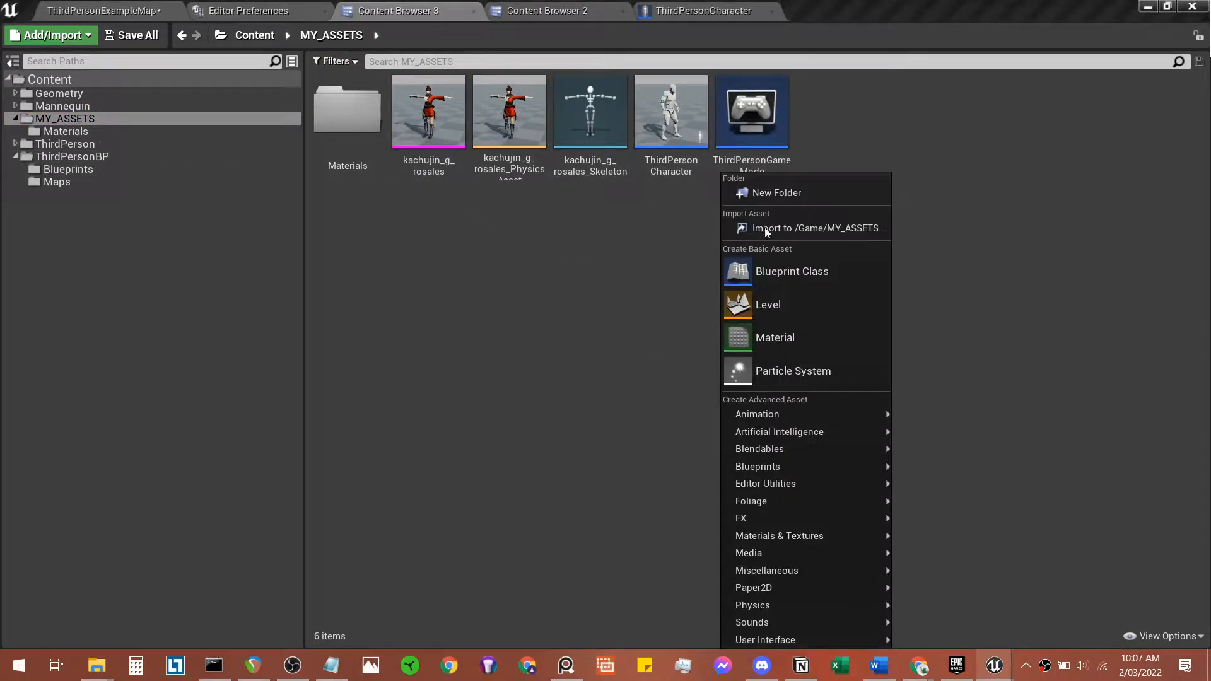
pyautogui.click(797, 198)
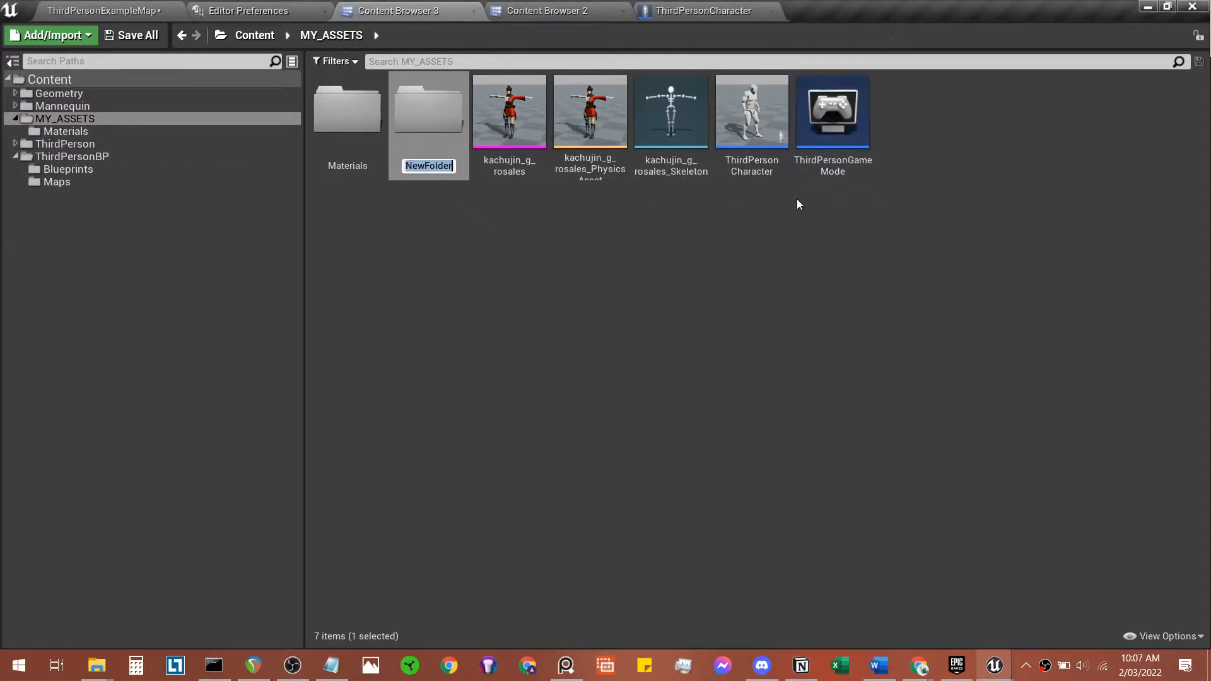
pyautogui.press('Return')
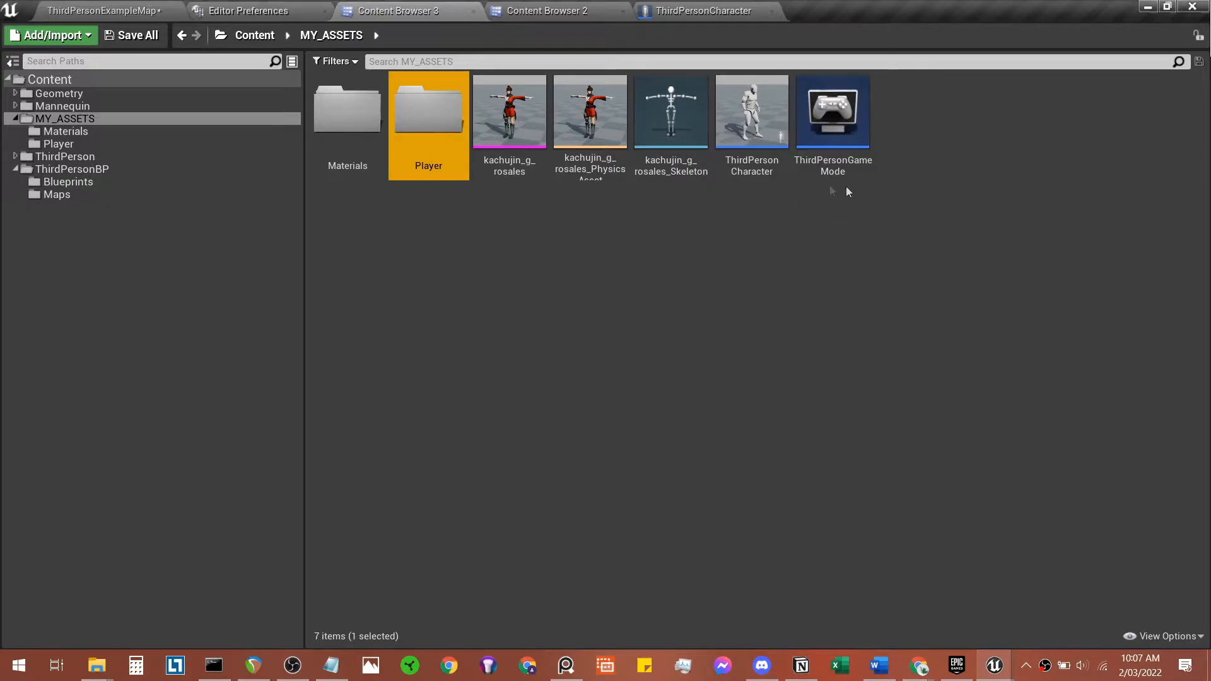
# Step: Move the Materials folder and all character and third-person assets in MY_ASSETS into the Player folder
pyautogui.hotkey('ctrl', 'a')
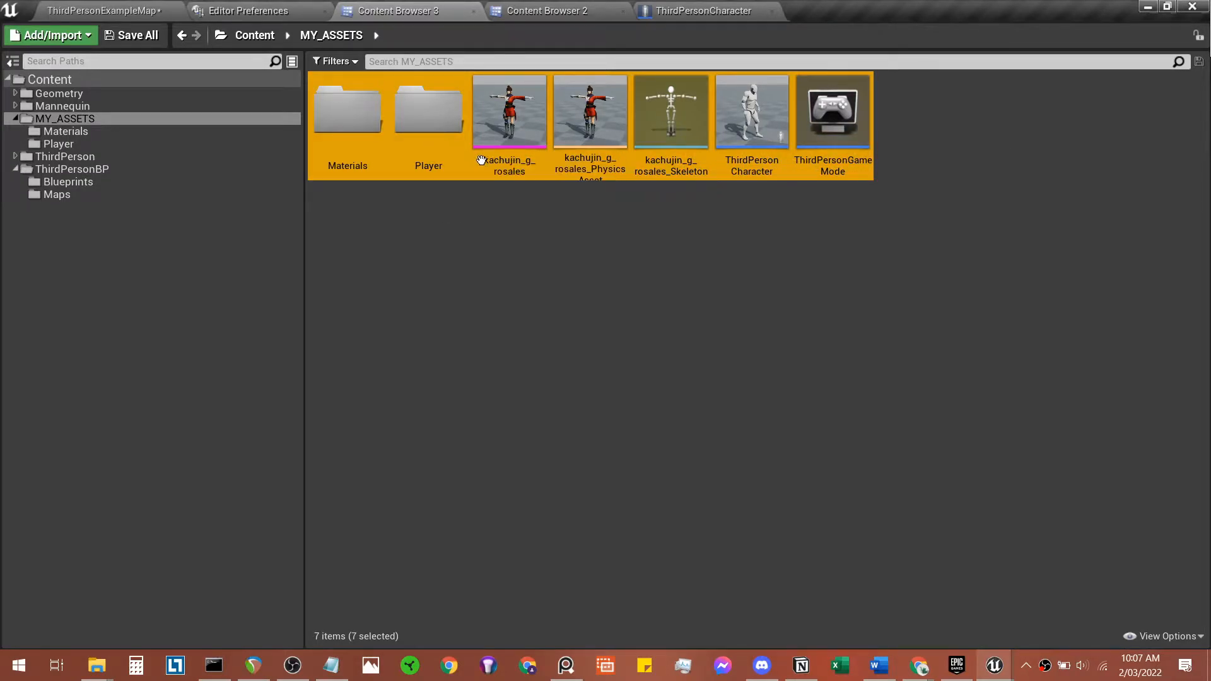
pyautogui.keyDown('ctrl'); pyautogui.click(429, 157); pyautogui.keyUp('ctrl')
pyautogui.moveTo(482, 155); pyautogui.dragTo(454, 146)
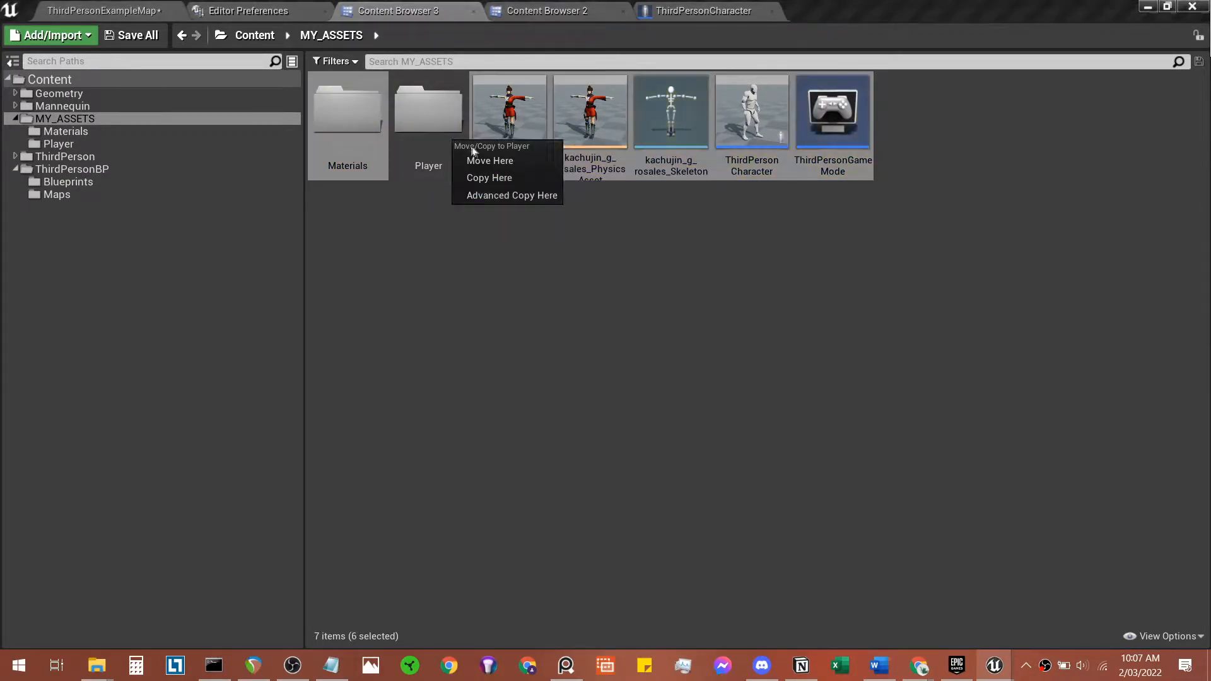
pyautogui.click(489, 160)
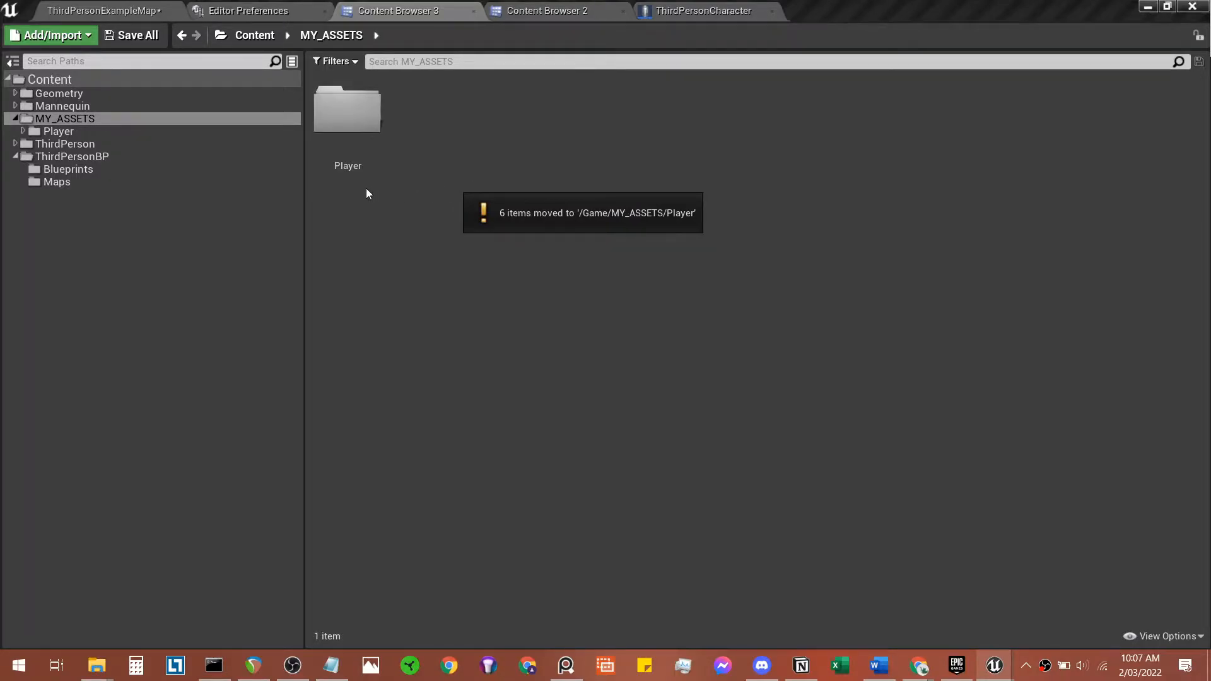
# Step: Open the Player folder and save all pending changes, including the ThirdPersonExampleMap level
pyautogui.doubleClick(347, 111)
pyautogui.click(132, 35)
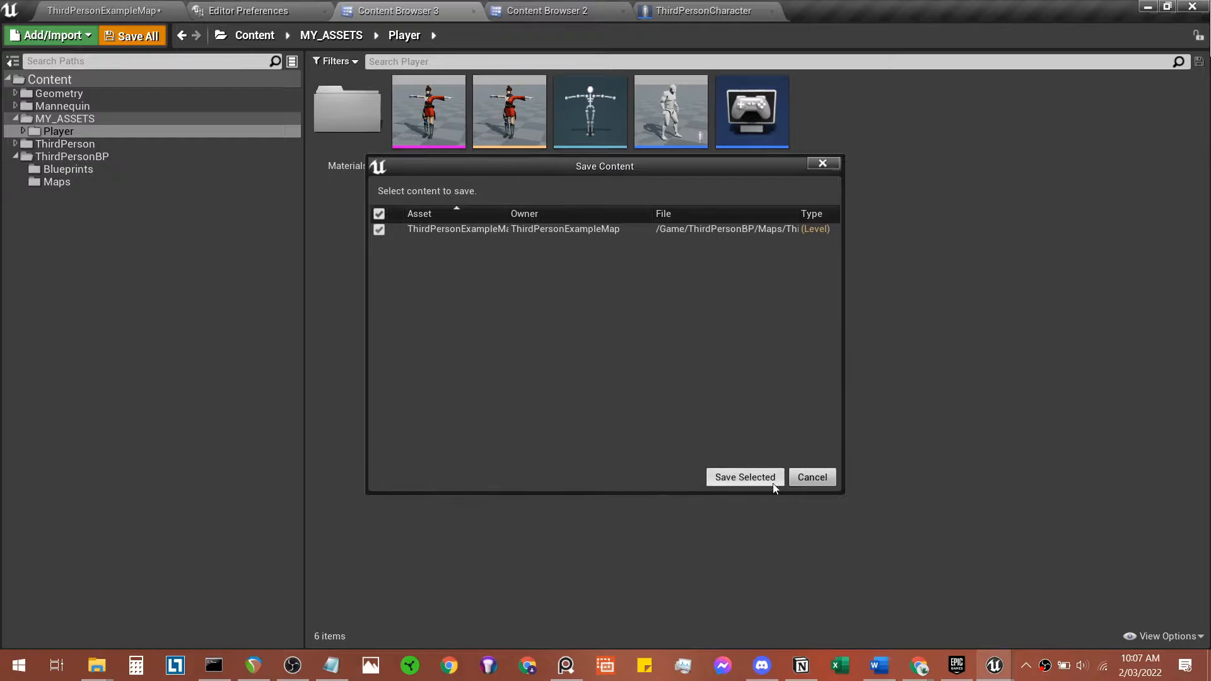
pyautogui.click(774, 483)
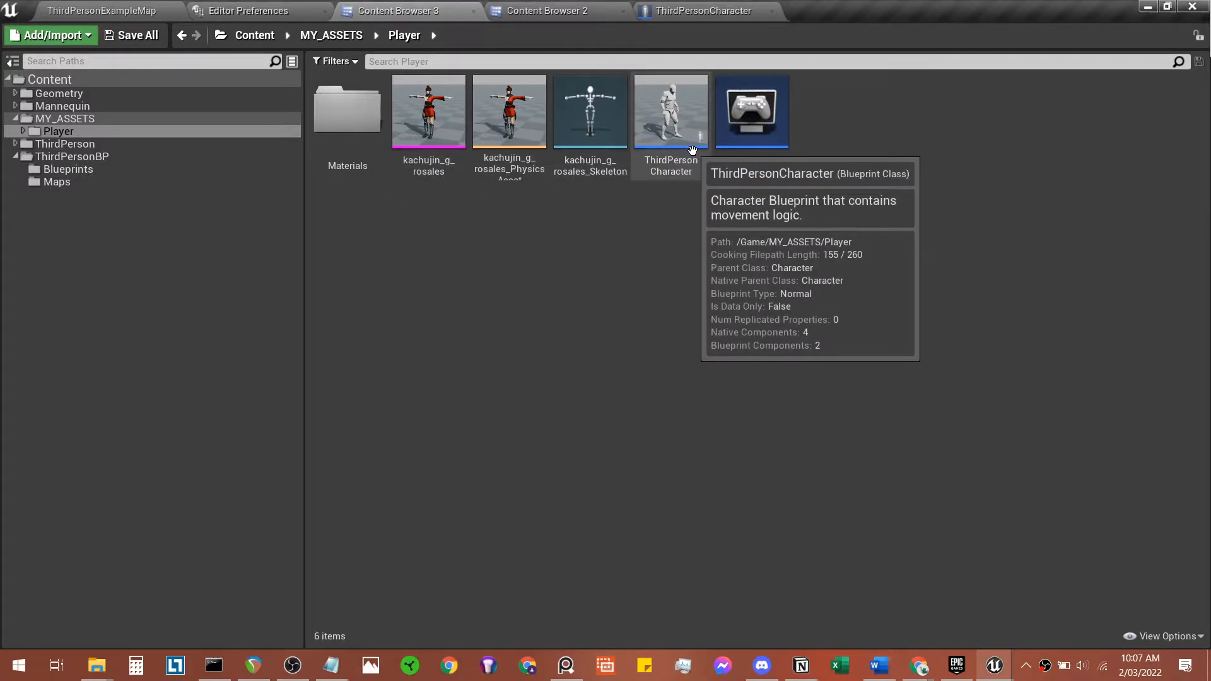
# Step: Set the skeletal mesh of the ThirdPersonCharacter blueprint's Mesh component to kachujin_g_rosales
pyautogui.doubleClick(693, 151)
pyautogui.moveTo(695, 193); pyautogui.dragTo(580, 218, button='right')
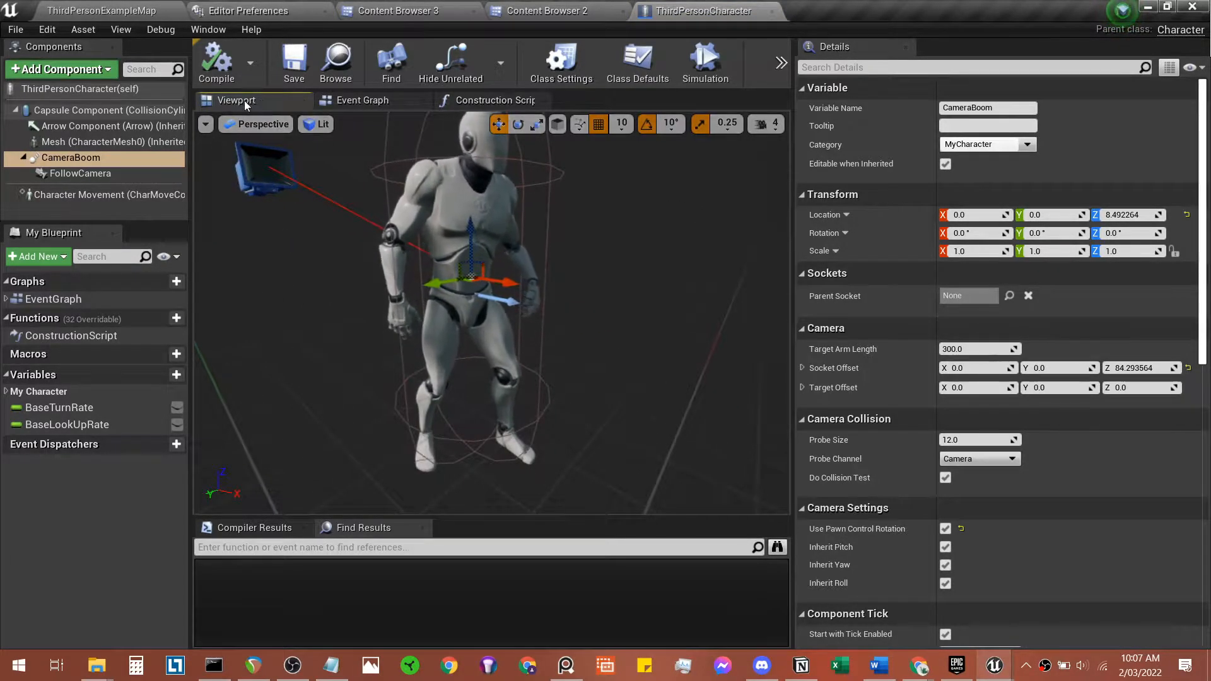
pyautogui.click(89, 143)
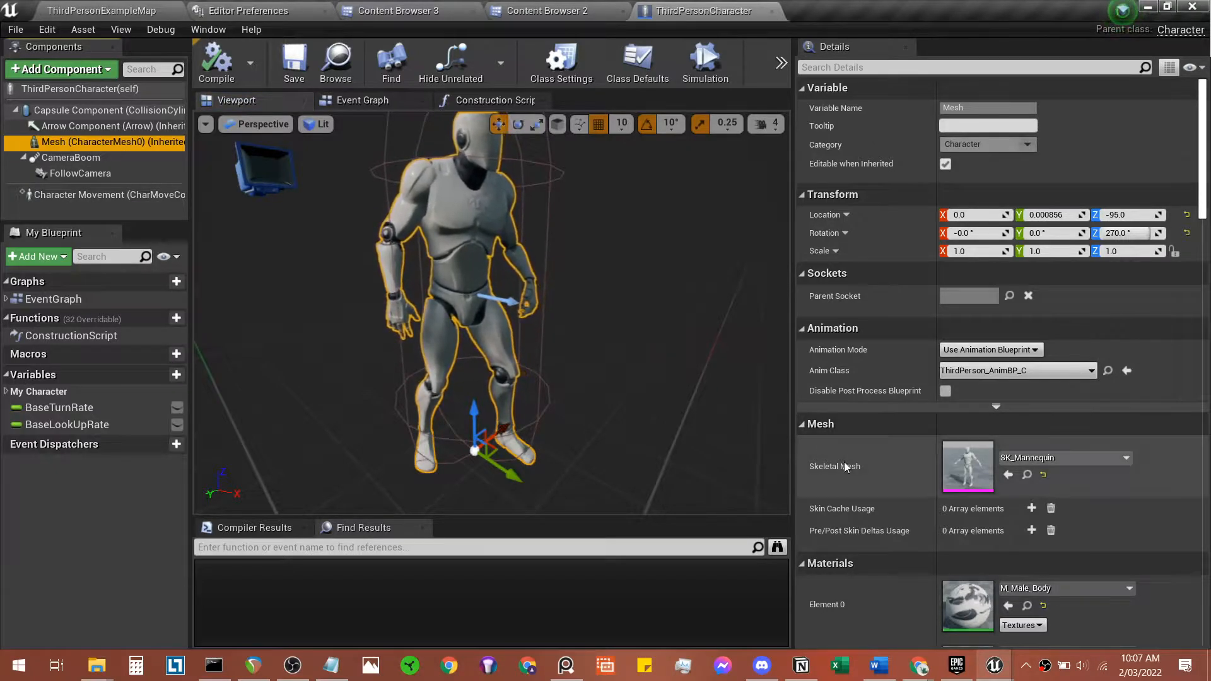
pyautogui.scroll(-1, 846, 467)
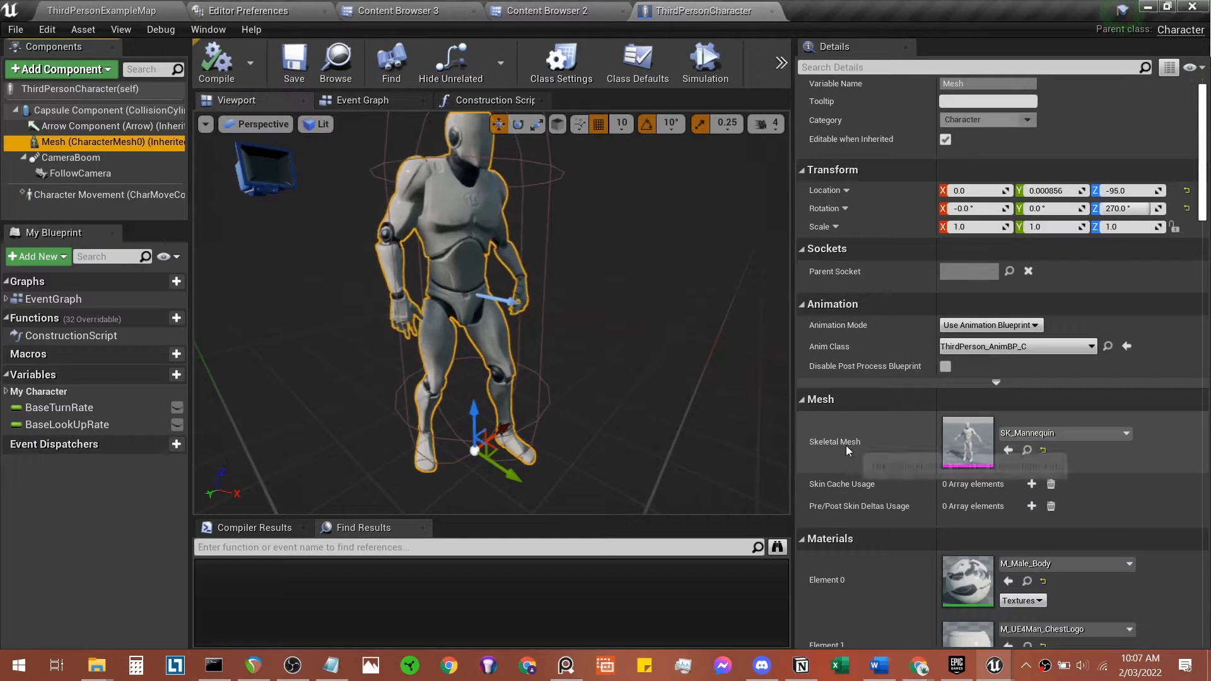
pyautogui.click(450, 6)
pyautogui.moveTo(423, 144)
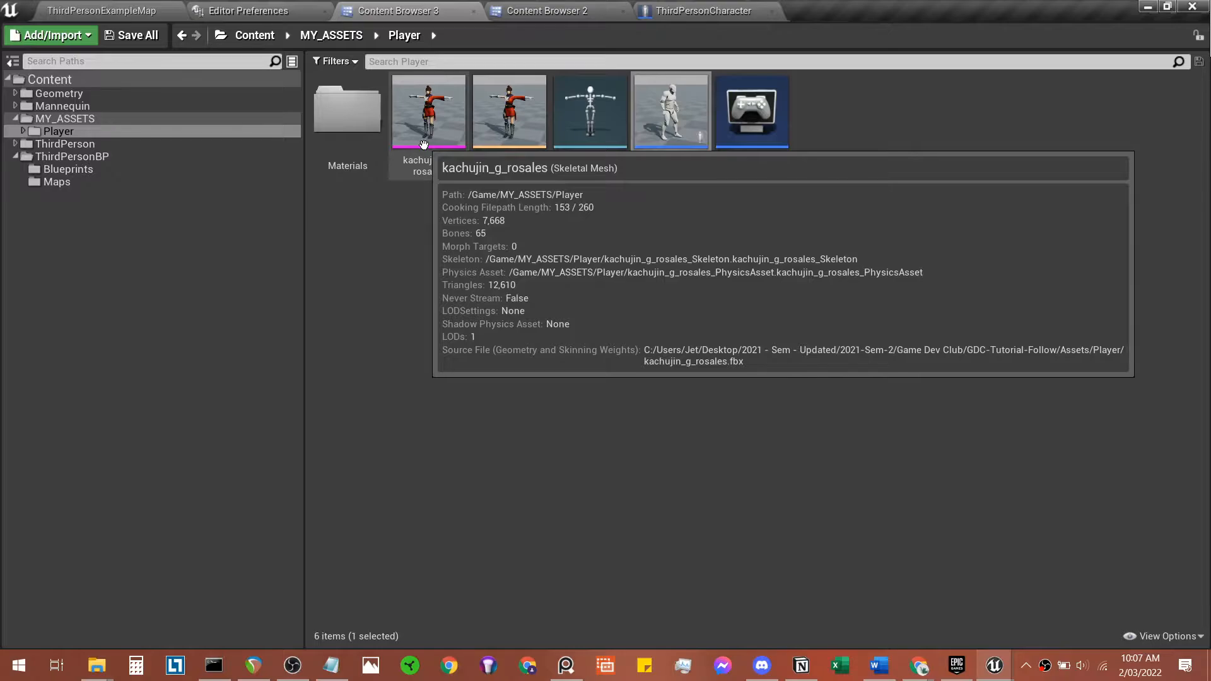
pyautogui.click(713, 7)
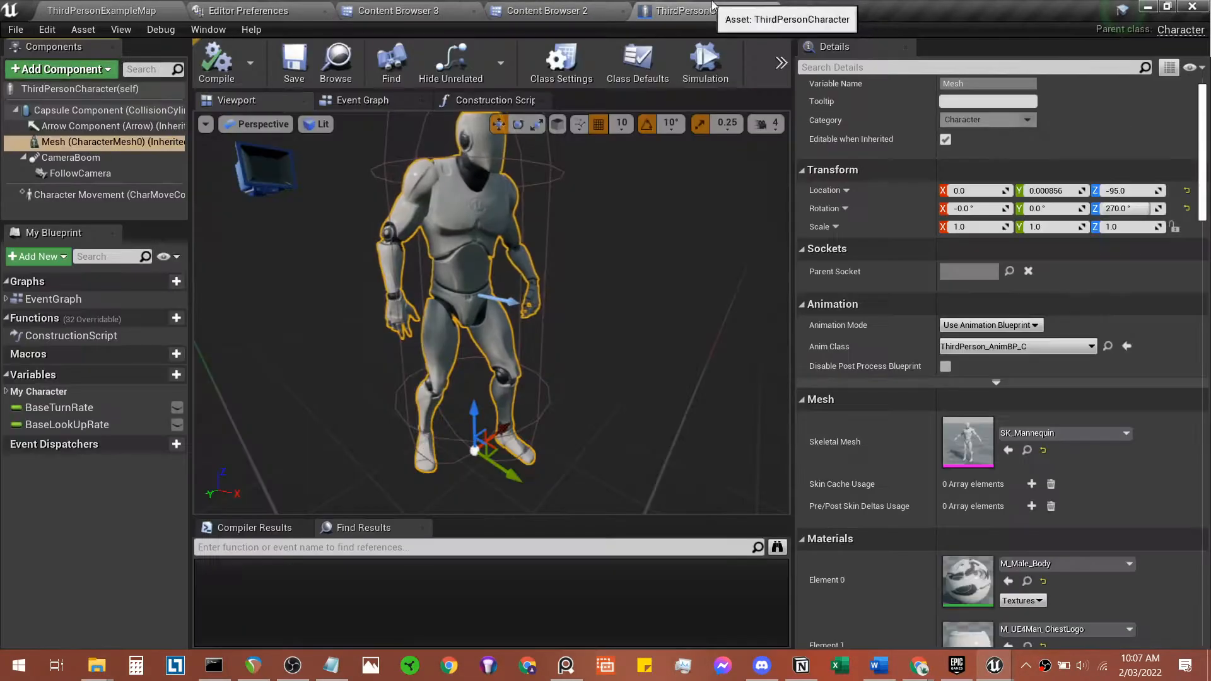
pyautogui.click(1048, 434)
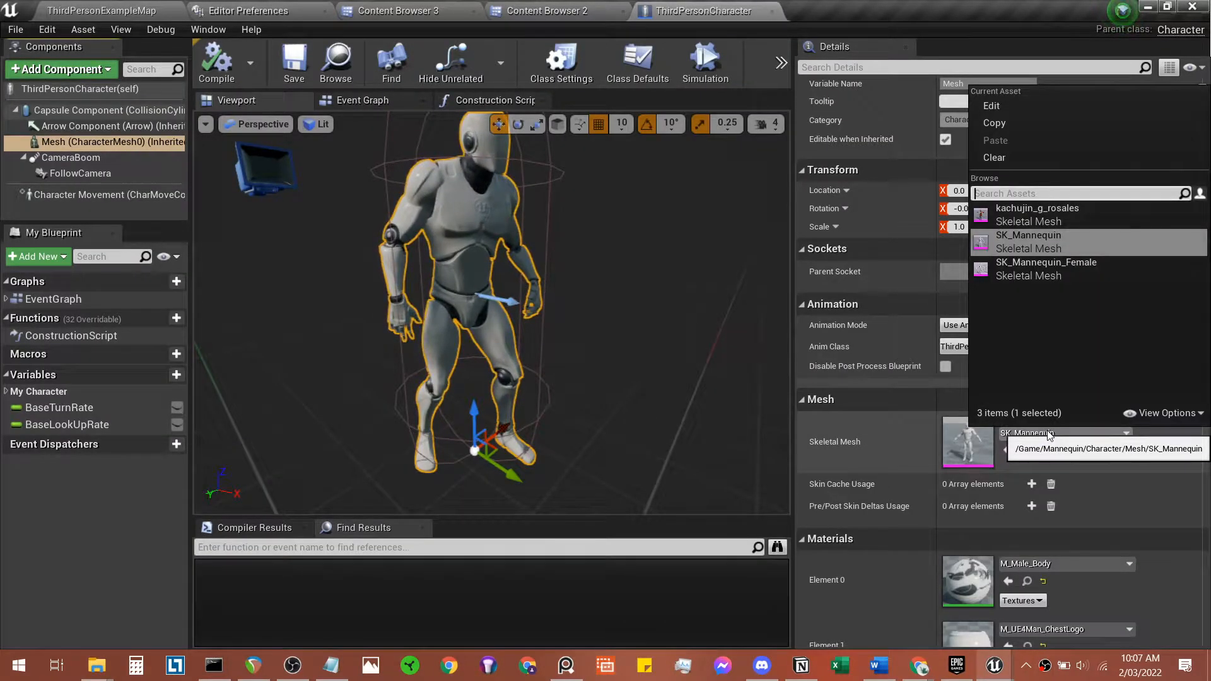
pyautogui.moveTo(1079, 217)
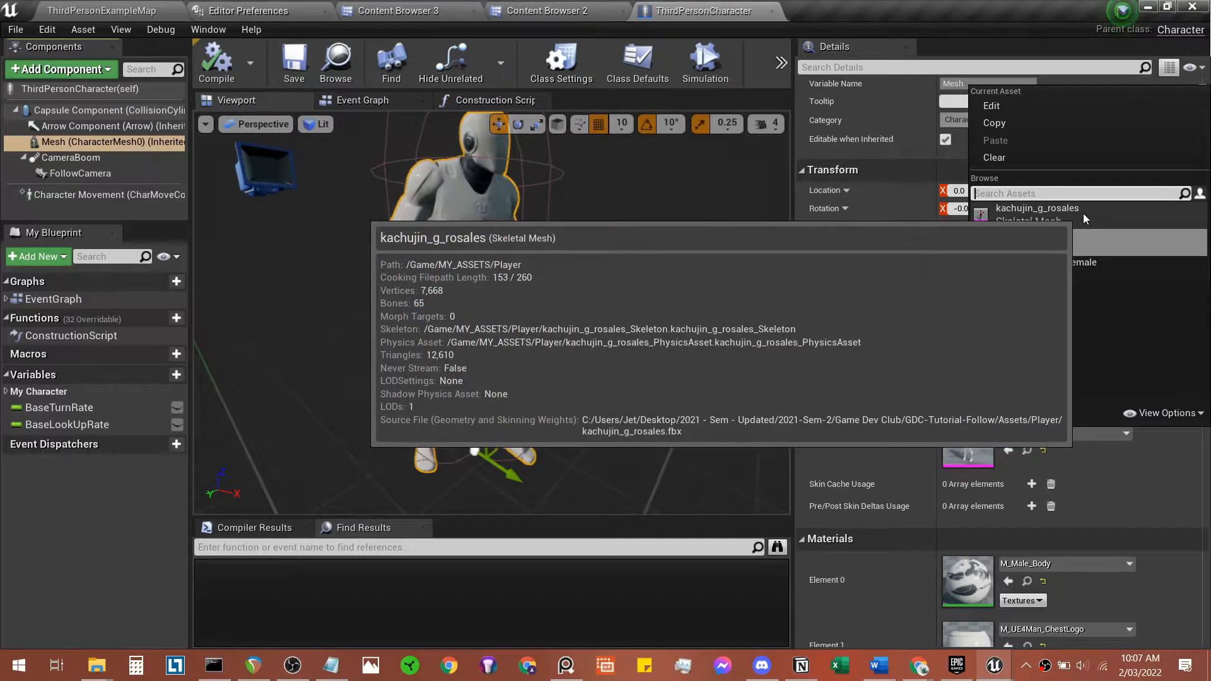
pyautogui.click(1084, 213)
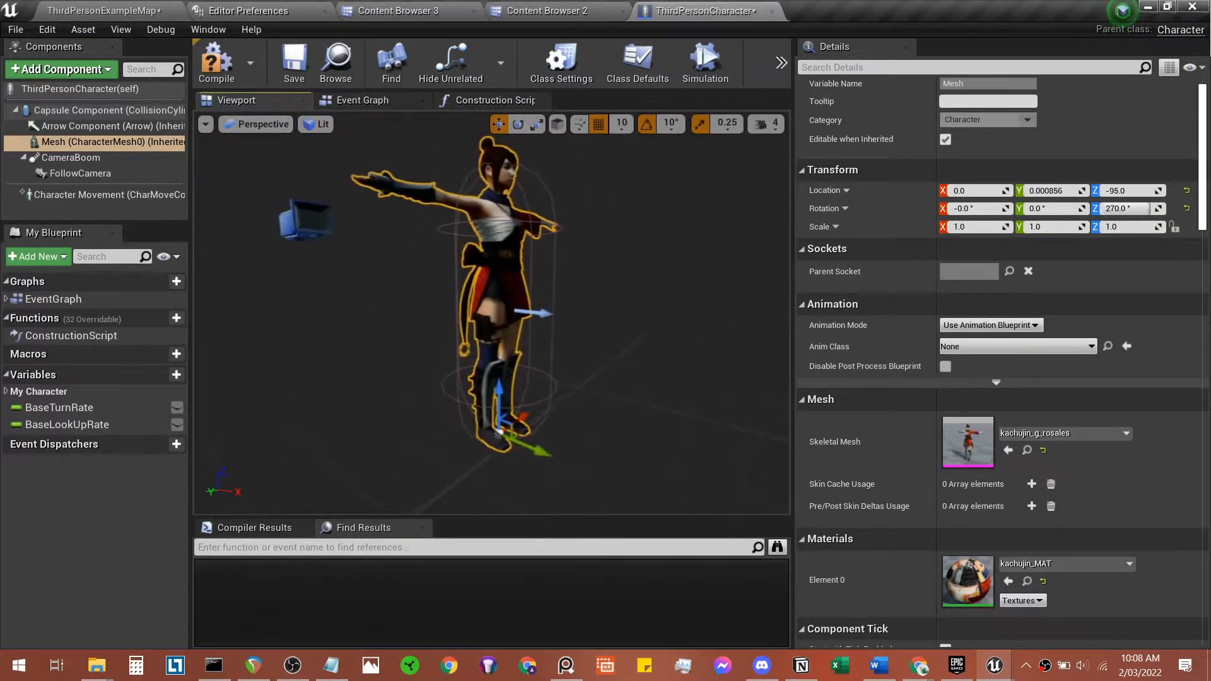
# Step: Play-test ThirdPersonExampleMap by running and jumping around the level with the new character, and end the preview
pyautogui.click(101, 10)
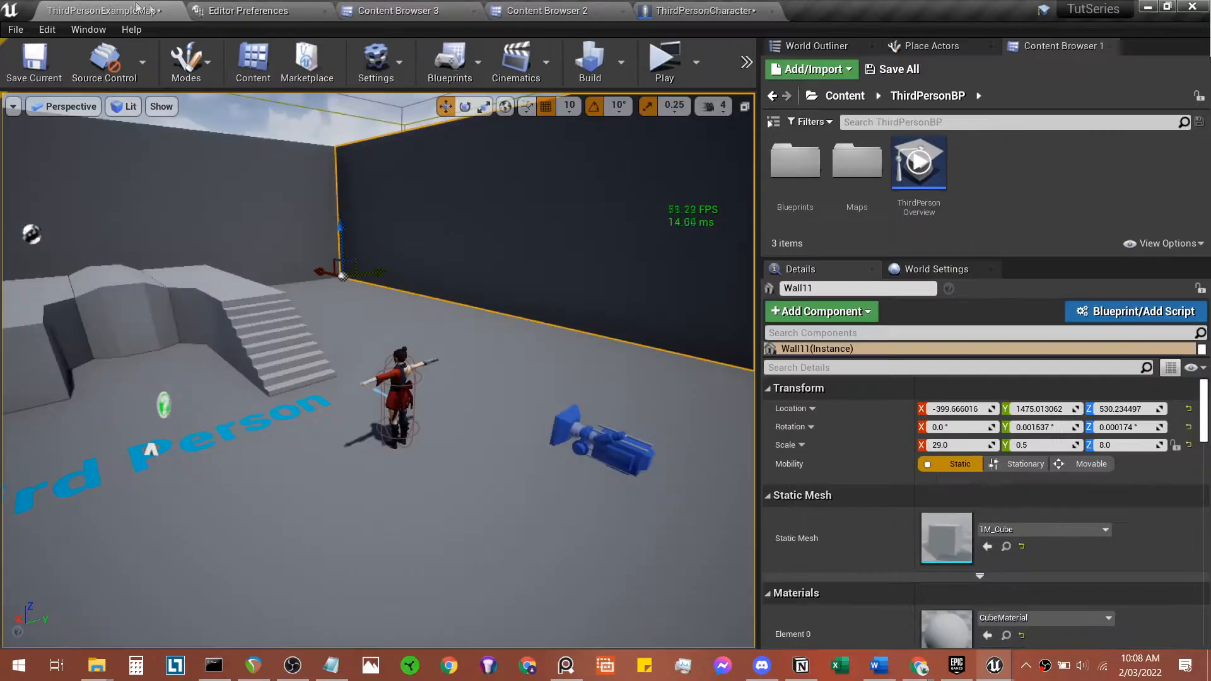
pyautogui.click(665, 63)
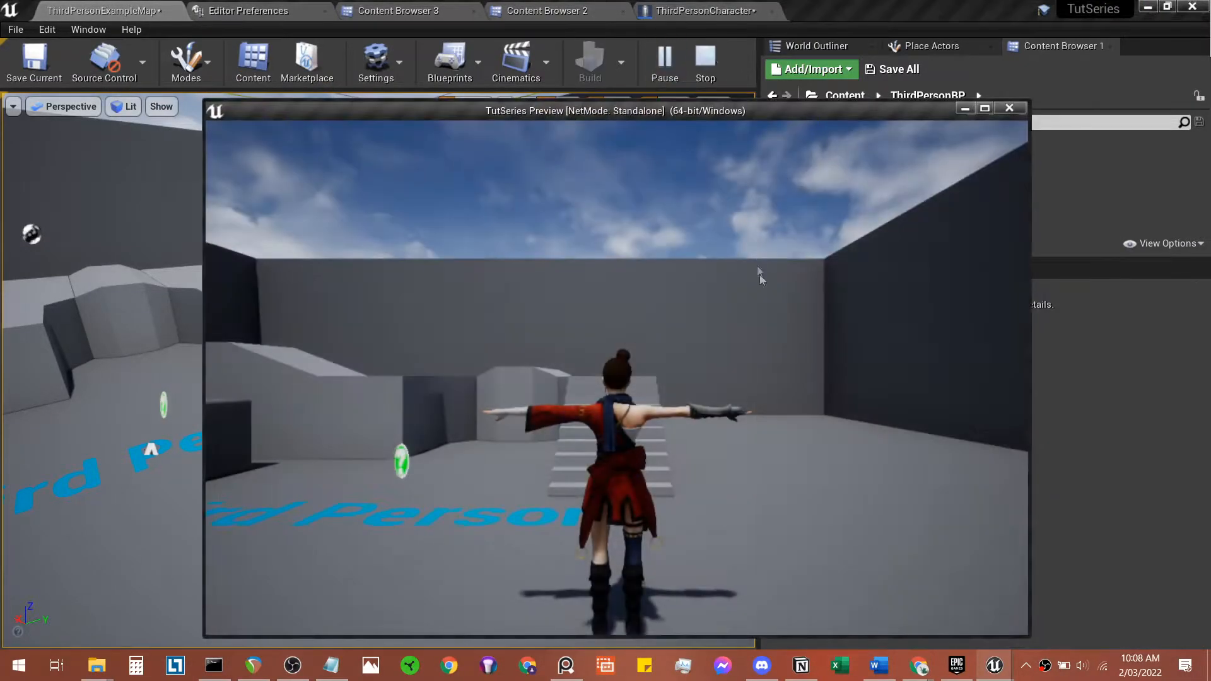
pyautogui.press('d')
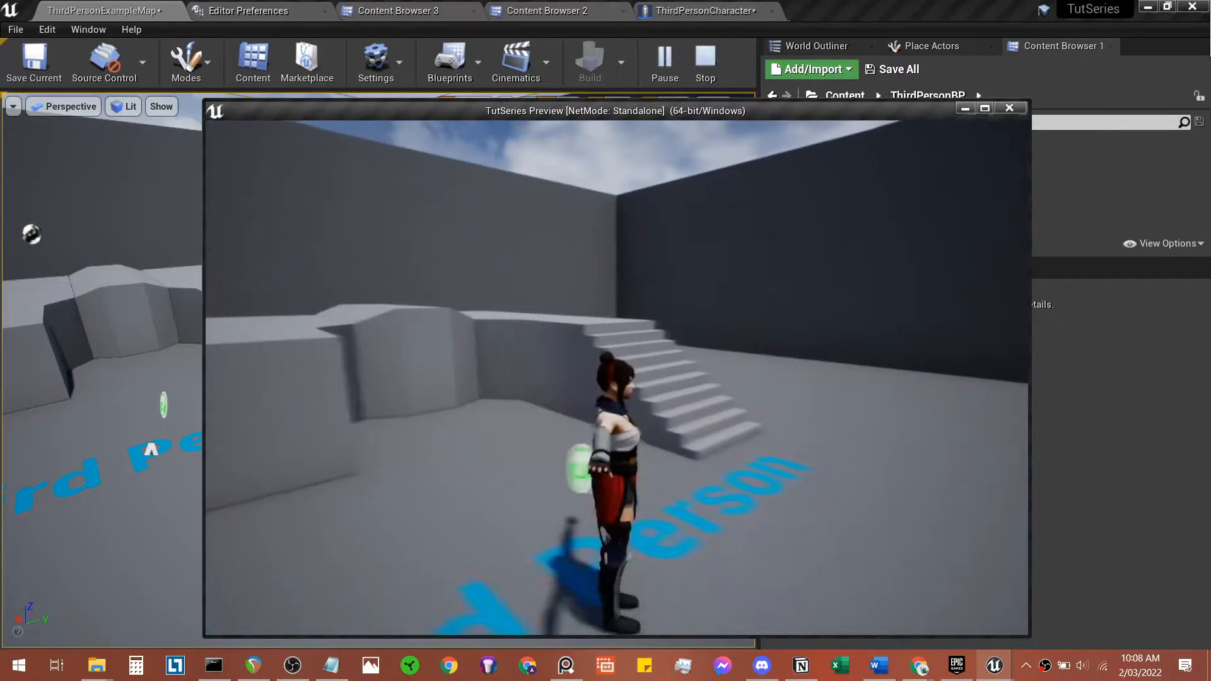
pyautogui.press('w')
pyautogui.press('d')
pyautogui.press('w')
pyautogui.press('w')
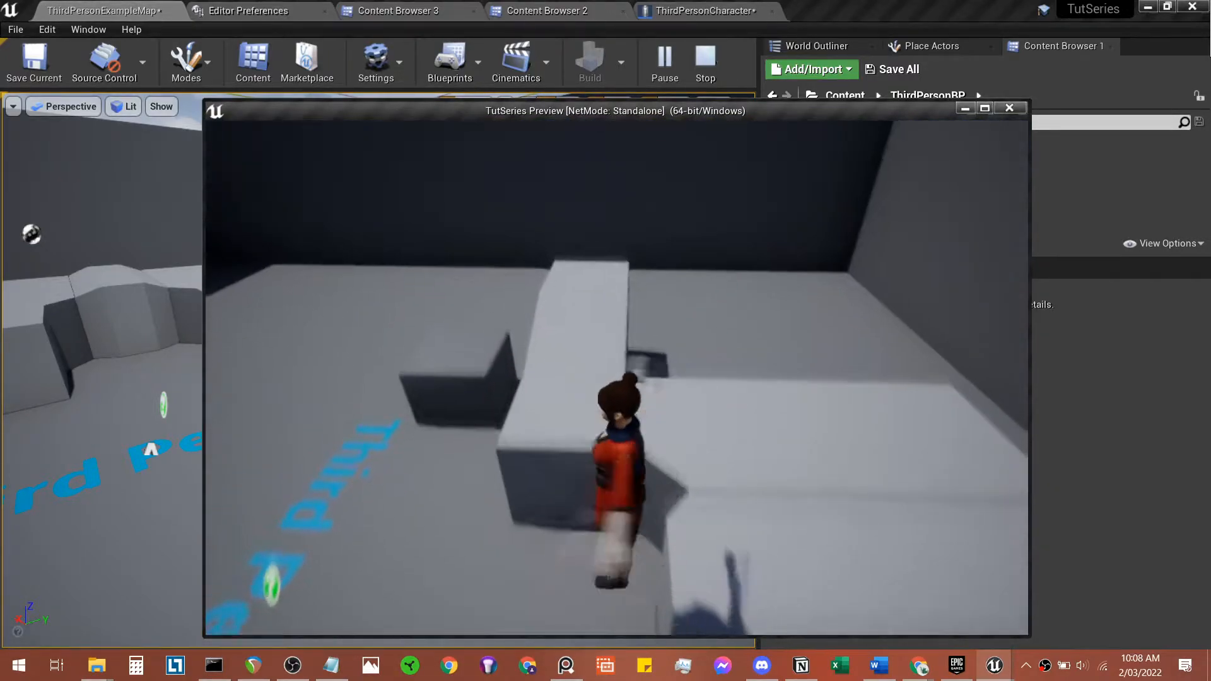
pyautogui.press('d')
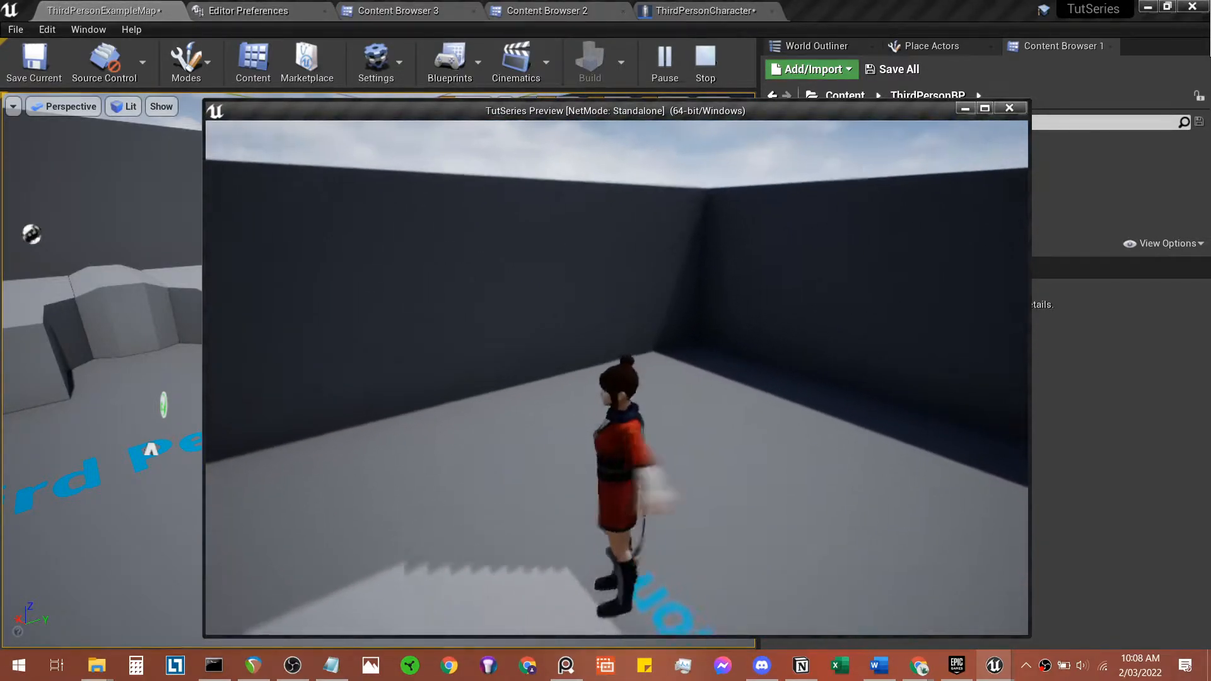
pyautogui.press('w')
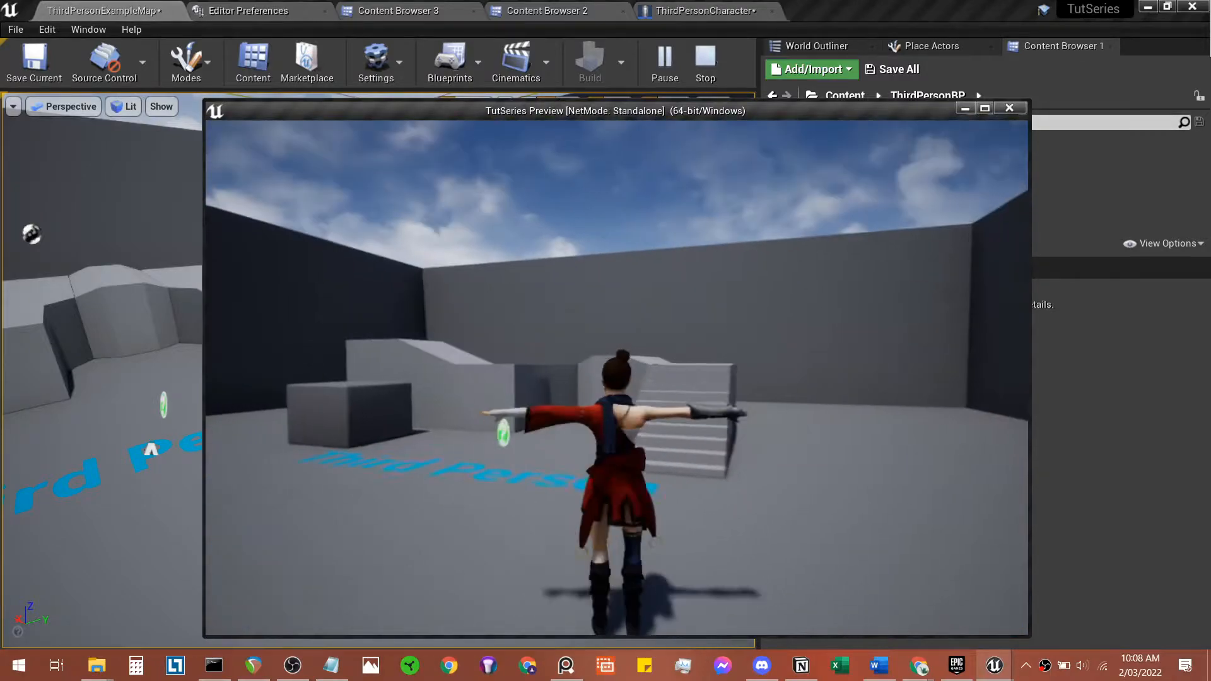
pyautogui.press('d')
pyautogui.press('w')
pyautogui.press('w')
pyautogui.press('space')
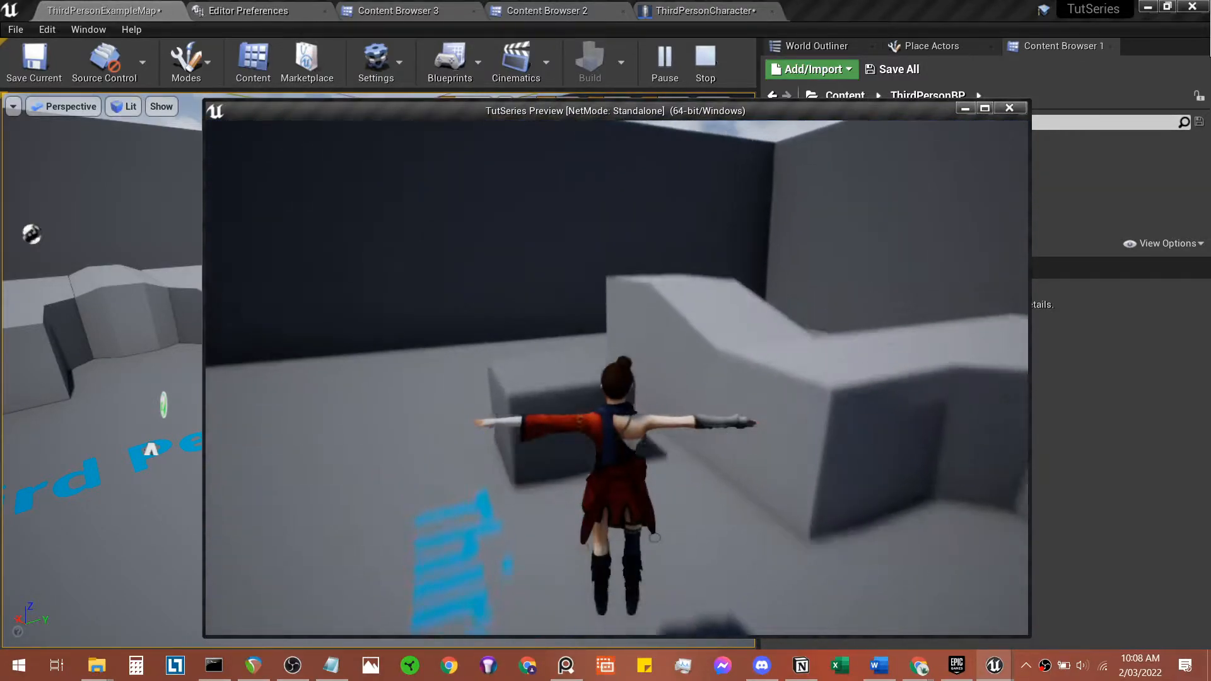
pyautogui.press('d')
pyautogui.press('w')
pyautogui.press('a')
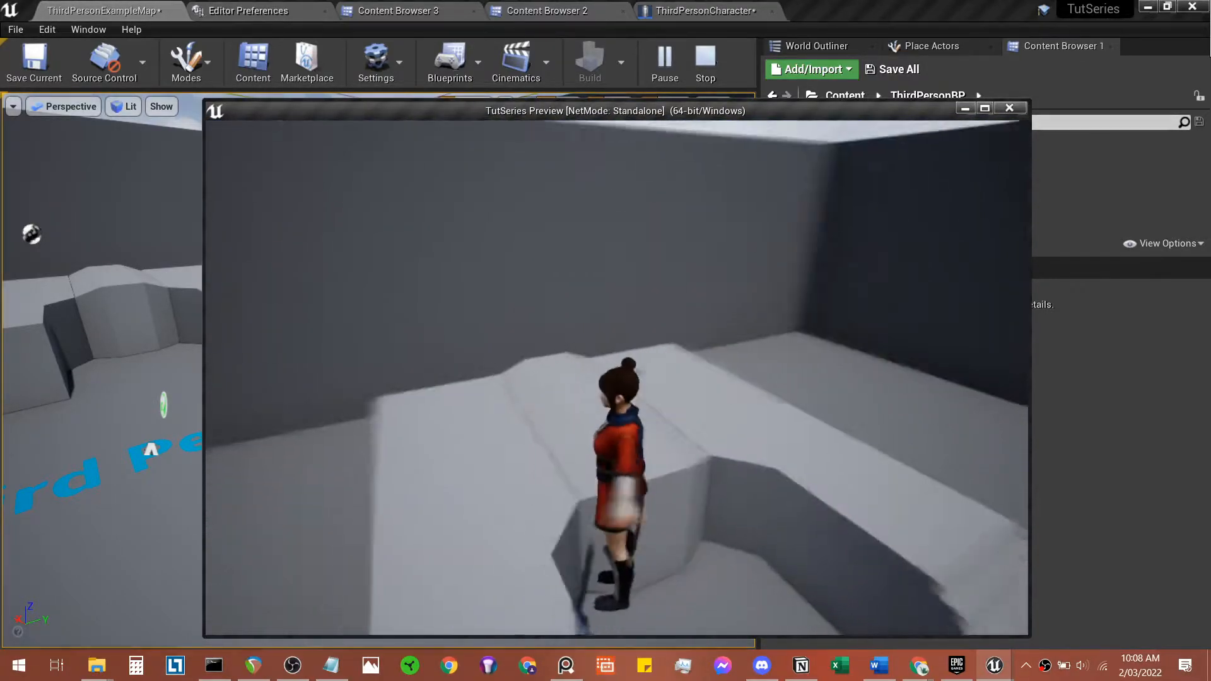
pyautogui.press('d')
pyautogui.press('w')
pyautogui.press('a')
pyautogui.press('w')
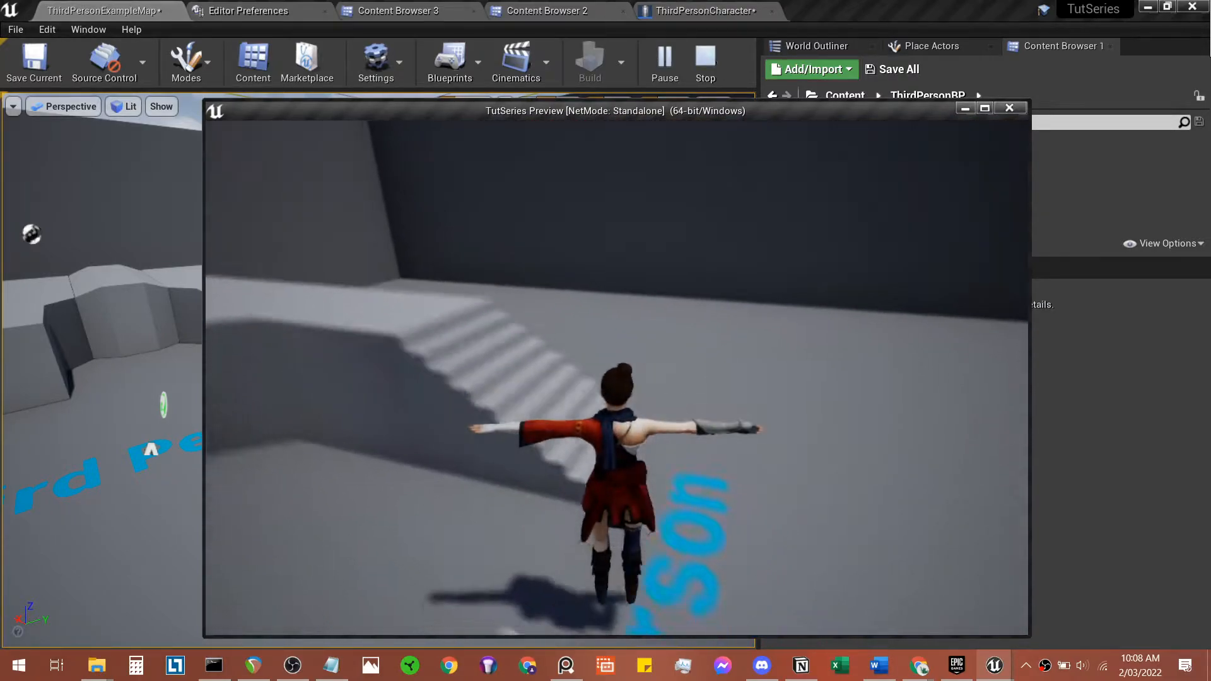
pyautogui.press('Escape')
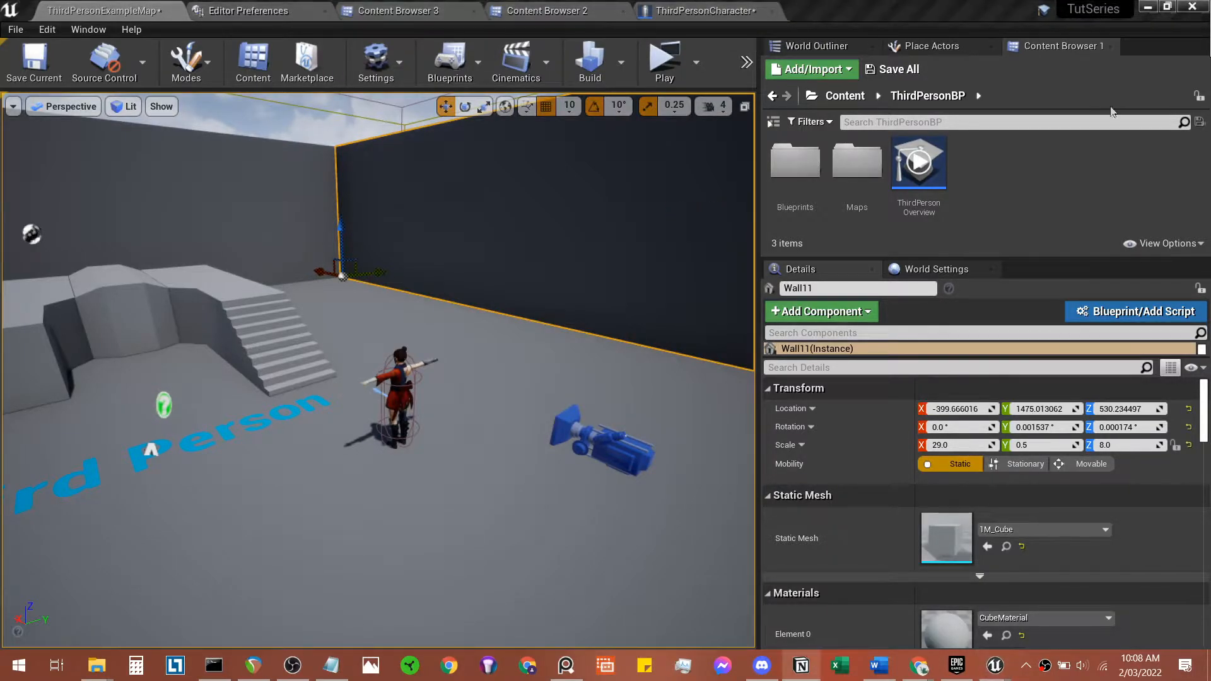
pyautogui.click(1049, 186)
pyautogui.moveTo(378, 372); pyautogui.dragTo(339, 322, button='right')
pyautogui.press('w')
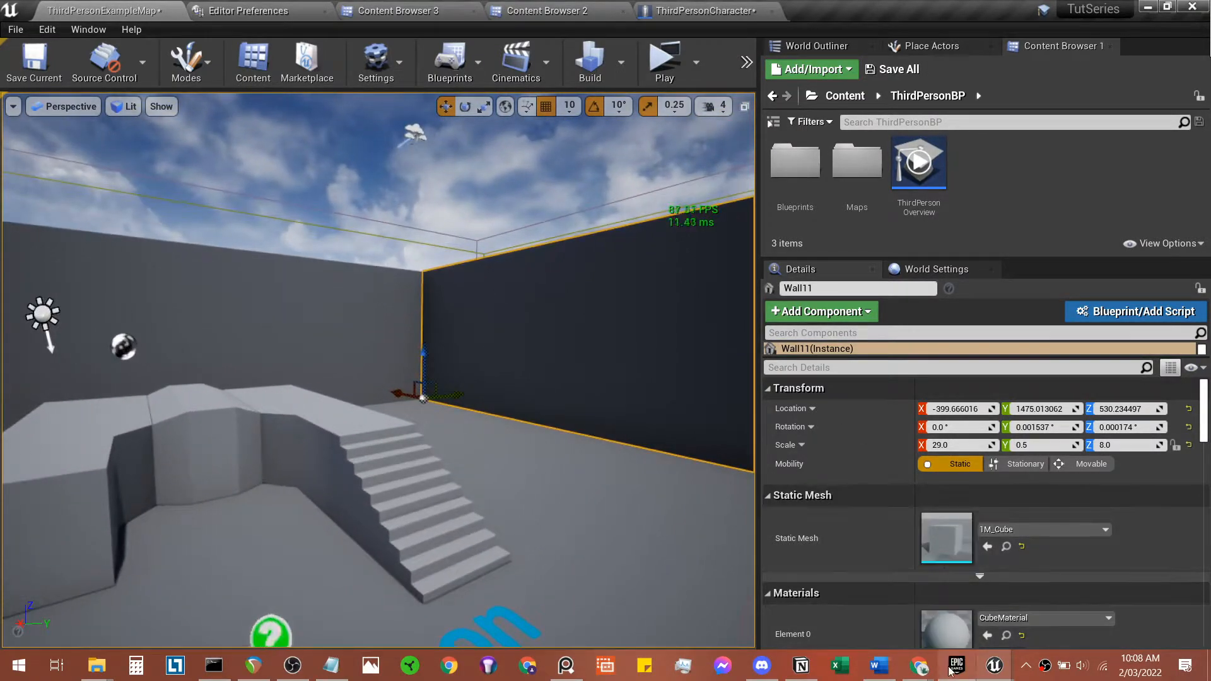
# Step: Switch to the Epic Games Launcher and search the Unreal Engine Marketplace for "graph"
pyautogui.moveTo(955, 668)
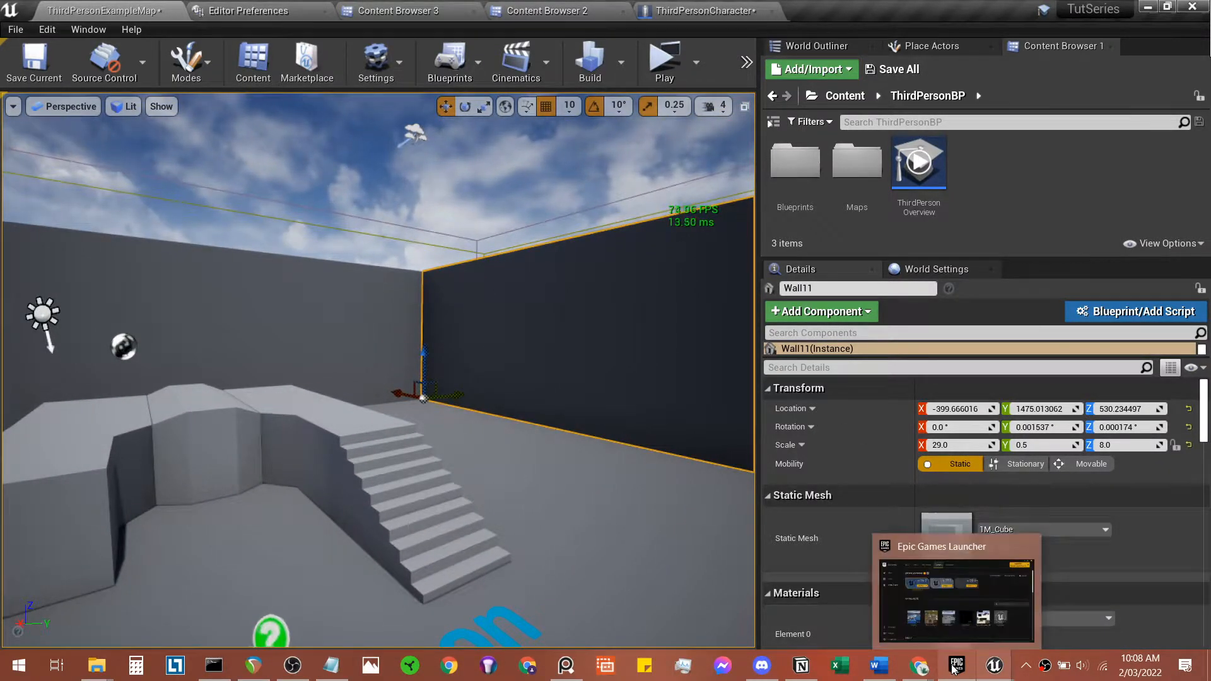
pyautogui.click(1025, 666)
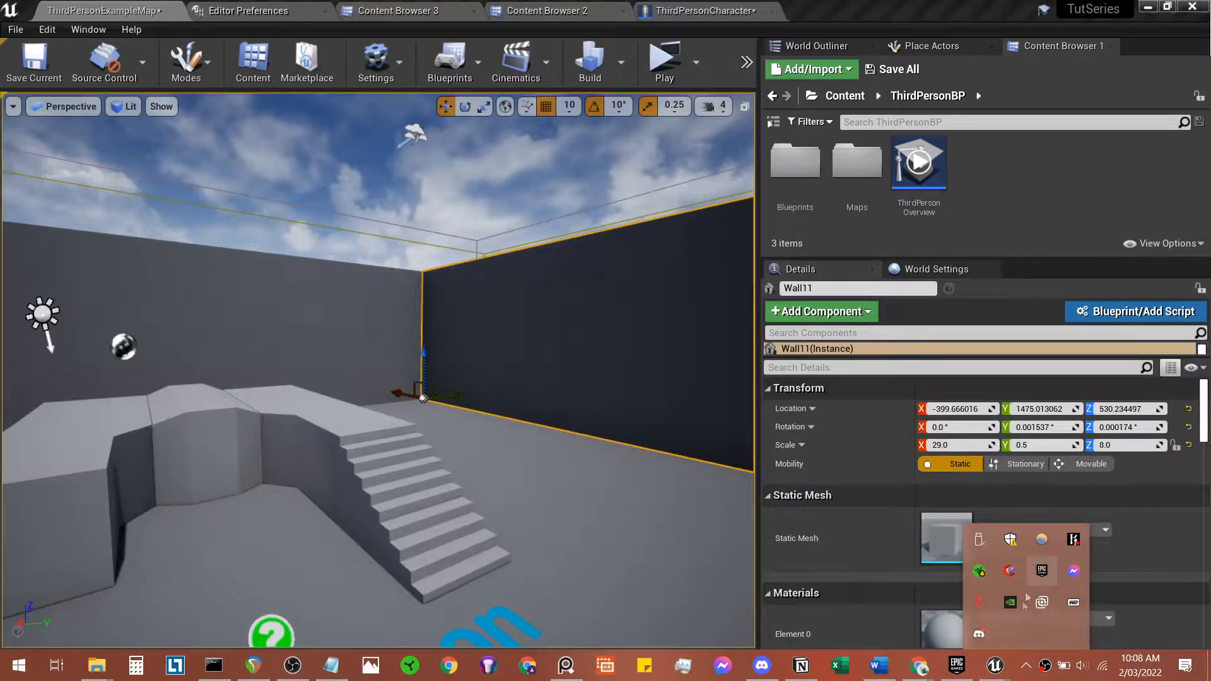
pyautogui.click(957, 666)
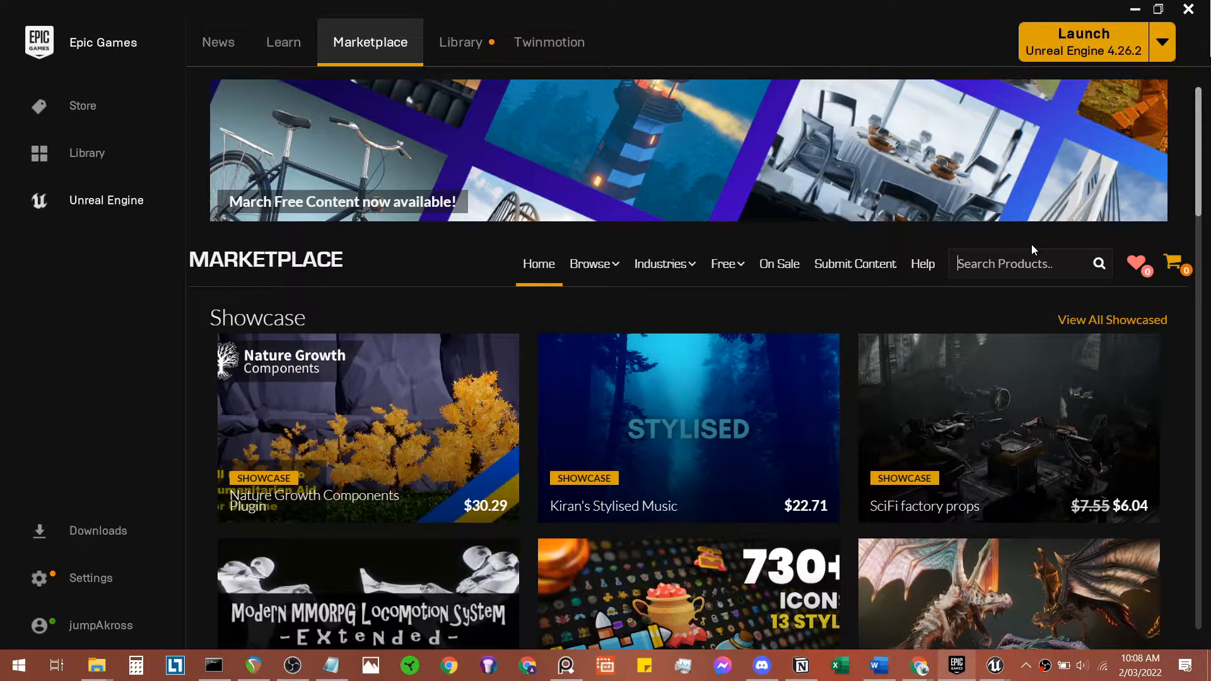
pyautogui.write('graph')
pyautogui.press('Return')
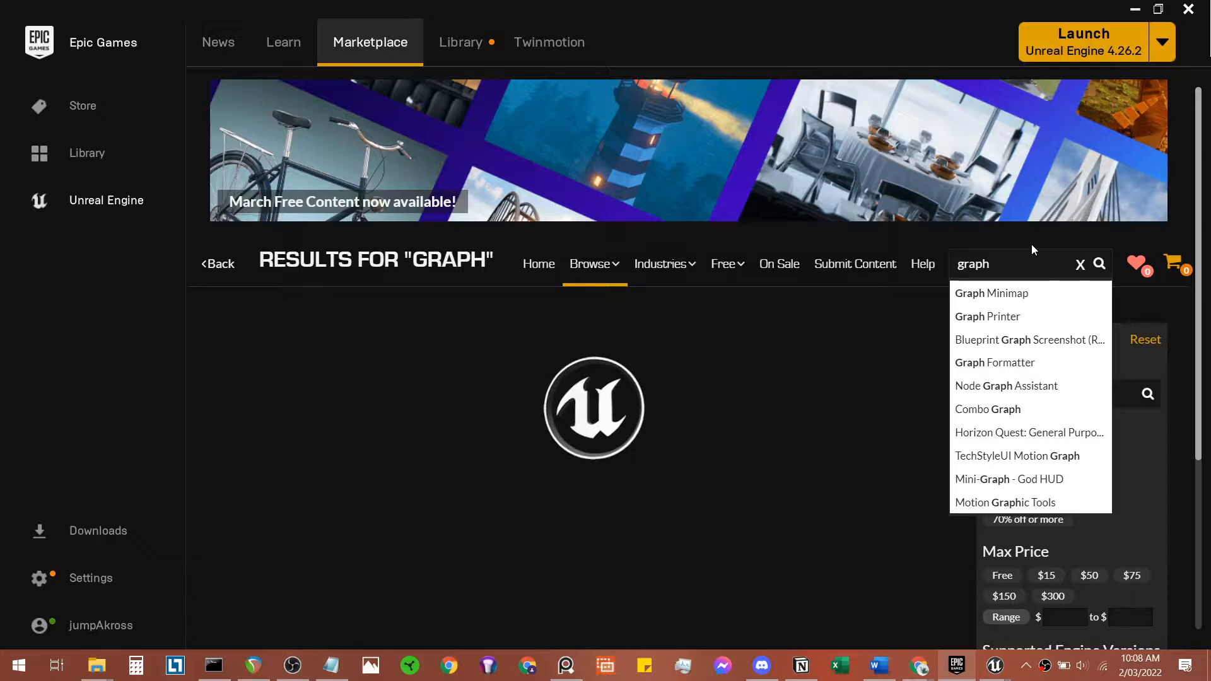
pyautogui.click(838, 230)
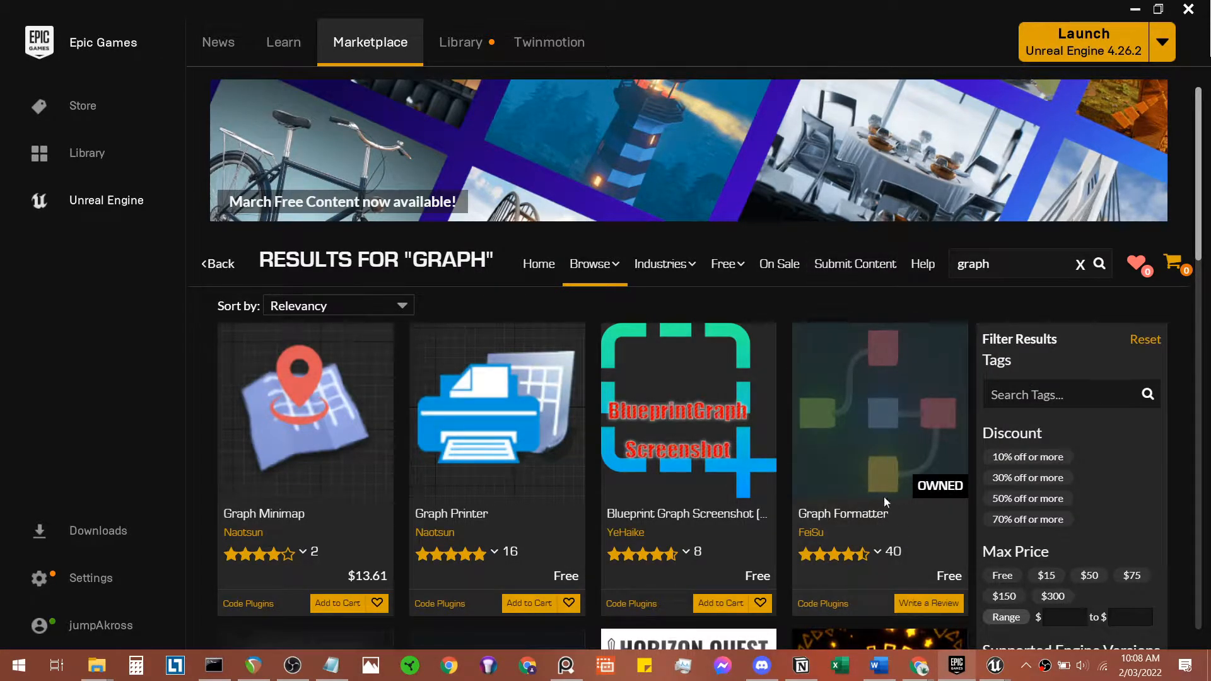
# Step: Open the Graph Formatter plugin's detail page and check its option for installing to the engine
pyautogui.click(887, 455)
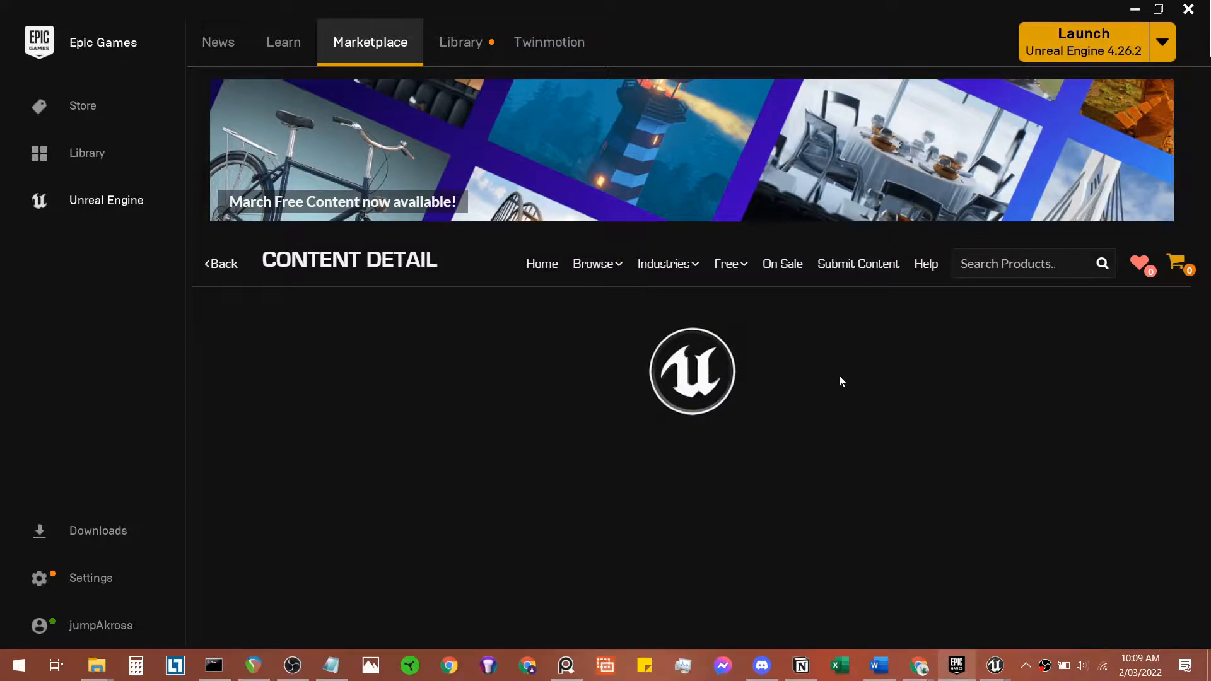
pyautogui.scroll(-3, 929, 450)
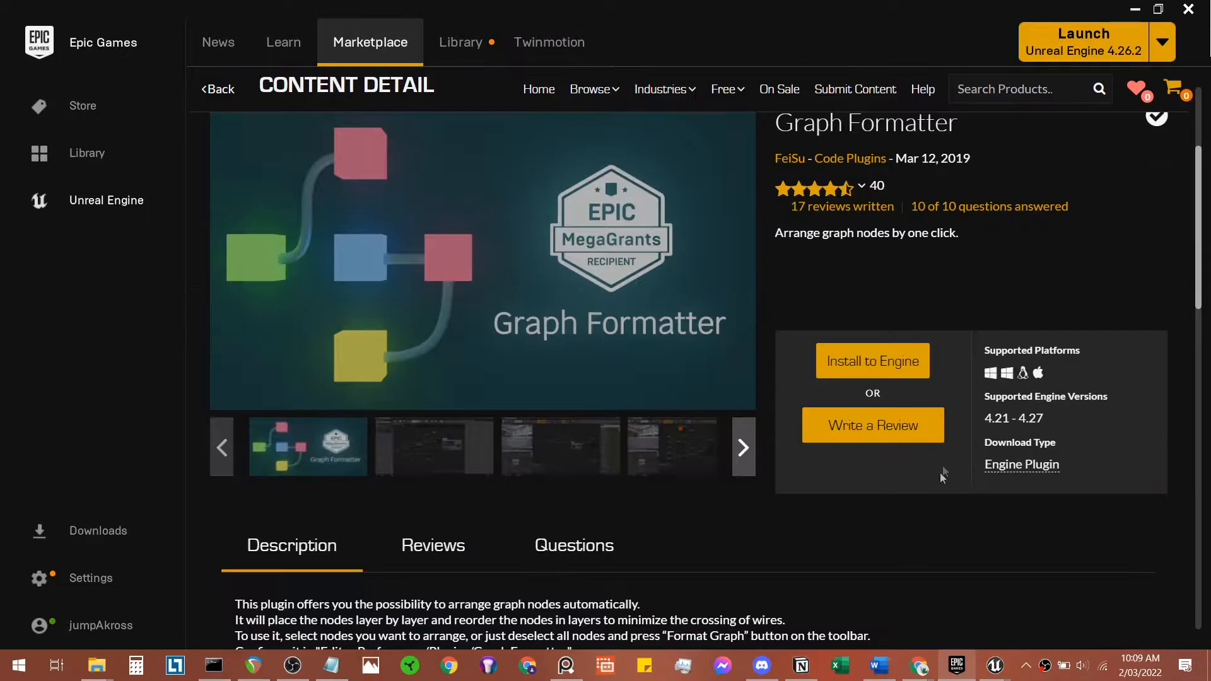
pyautogui.click(906, 373)
pyautogui.click(789, 378)
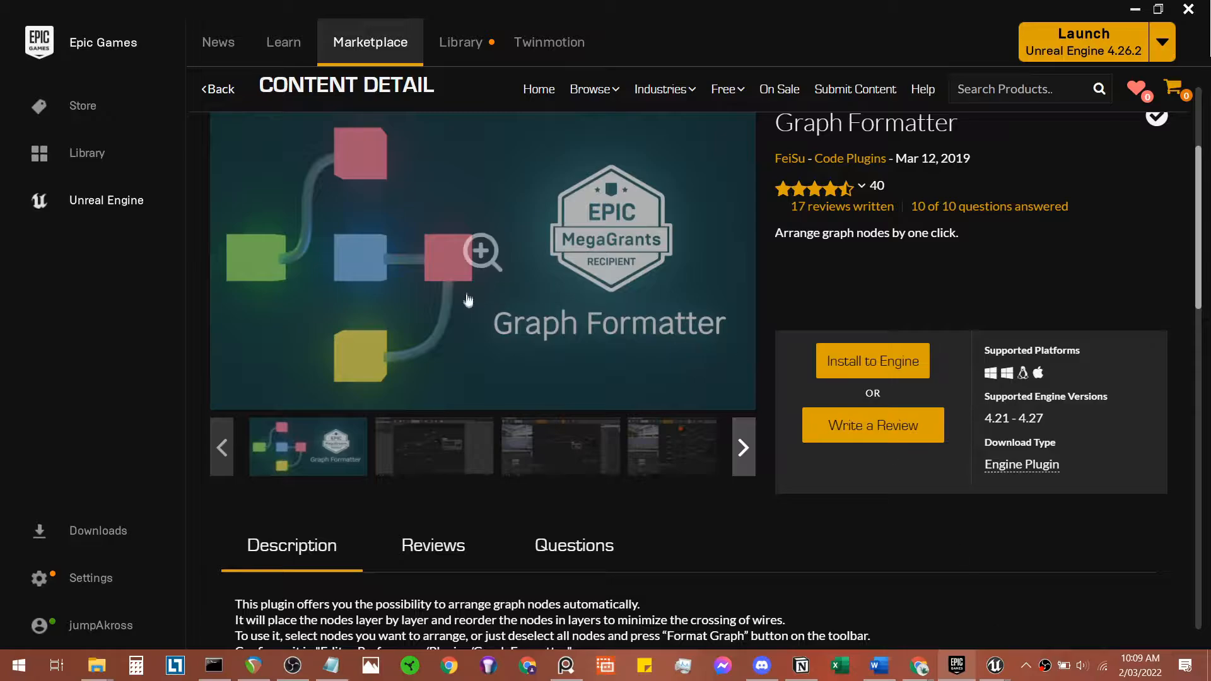
# Step: Go to the Unreal Engine Library and view the installed plugins of engine version 4.26.2
pyautogui.scroll(3, 467, 300)
pyautogui.click(461, 41)
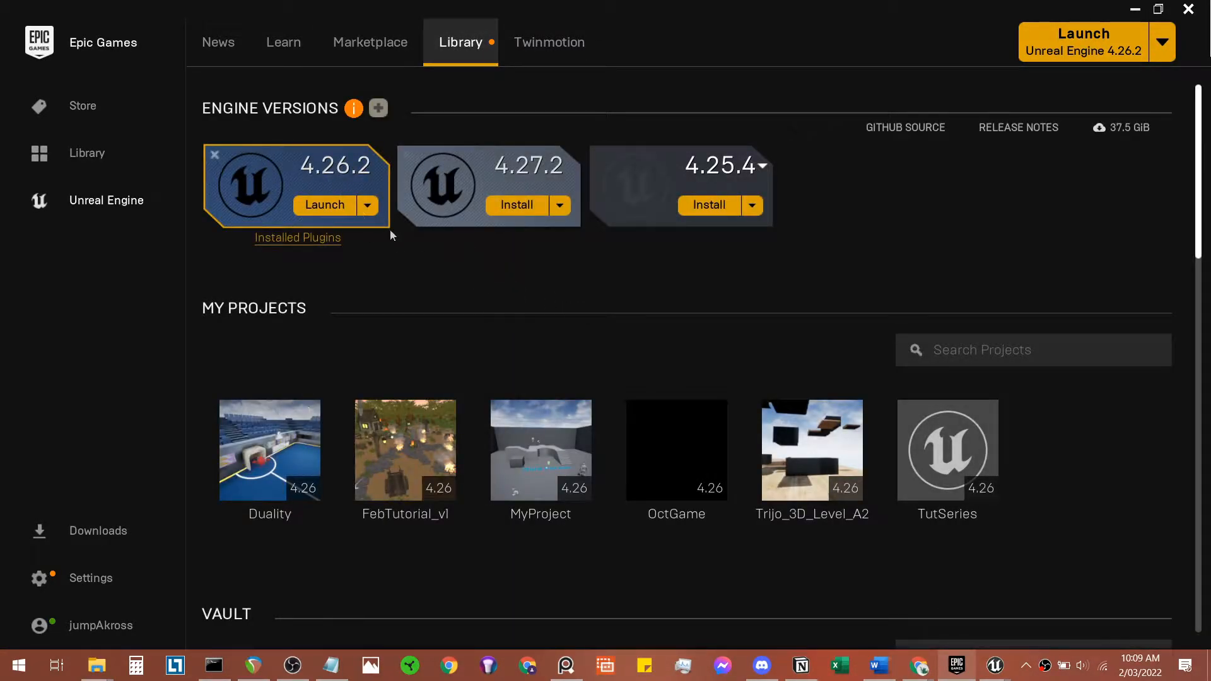
pyautogui.moveTo(979, 669)
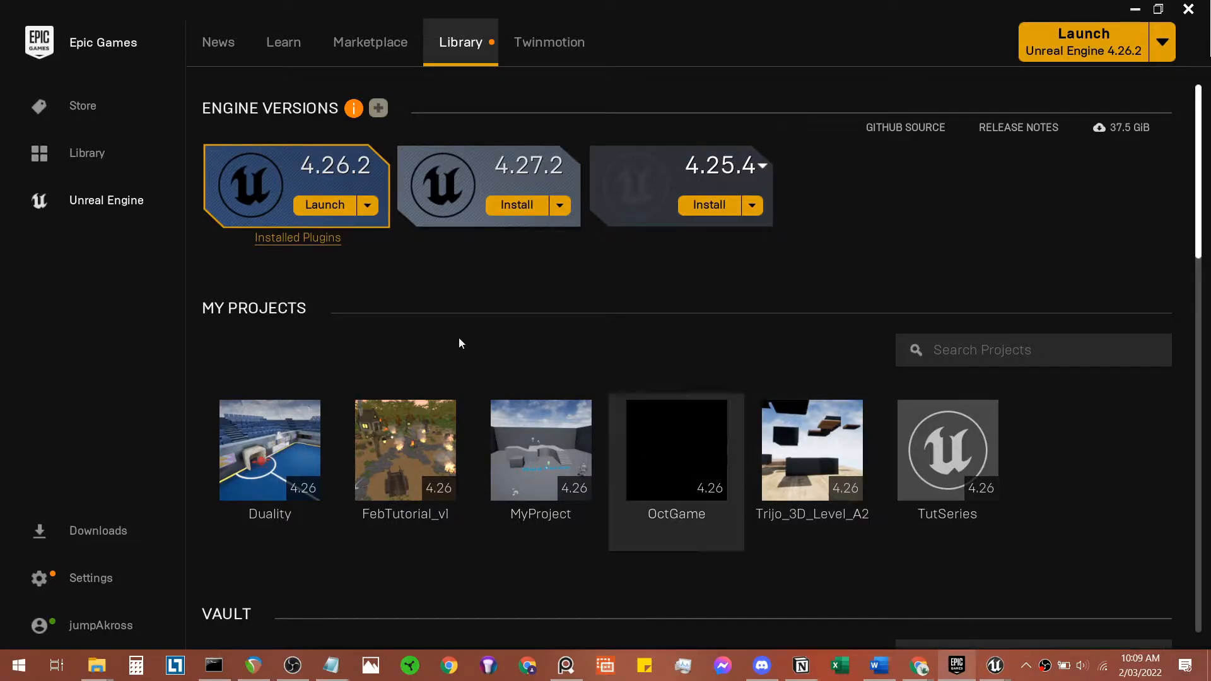
pyautogui.click(326, 247)
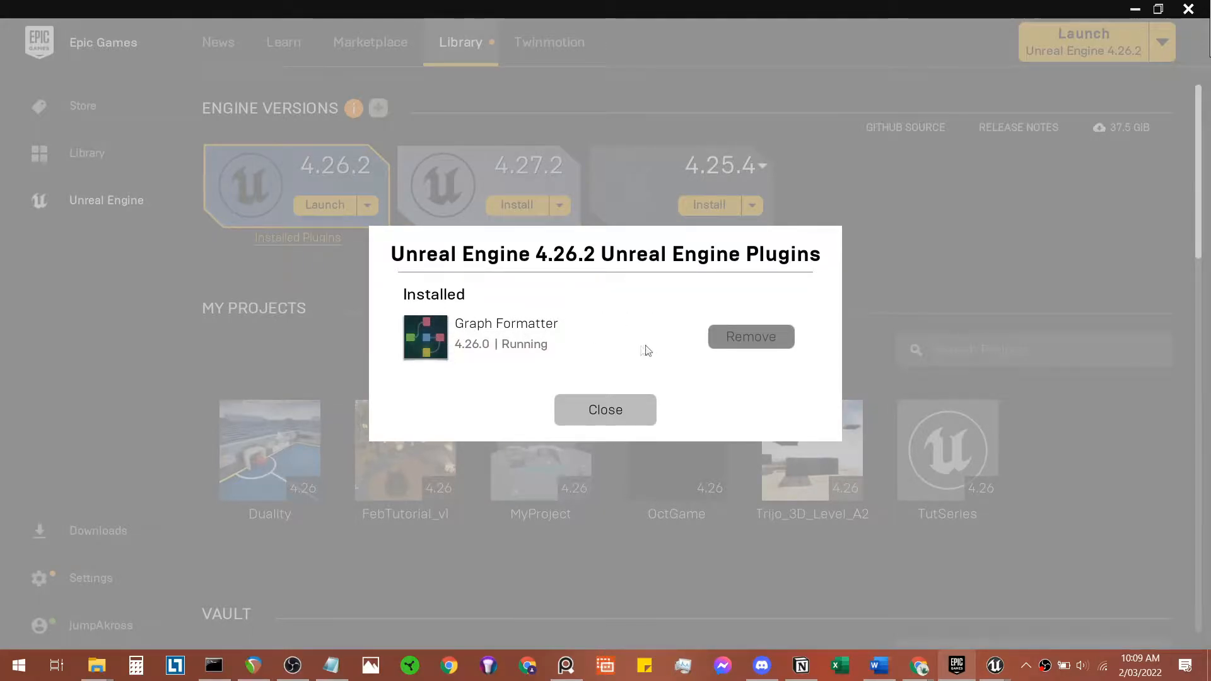
# Step: Close the launcher's plugin list, switch to the TutSeries project in Unreal Editor and search its plugins for "graph"
pyautogui.click(653, 411)
pyautogui.moveTo(993, 670)
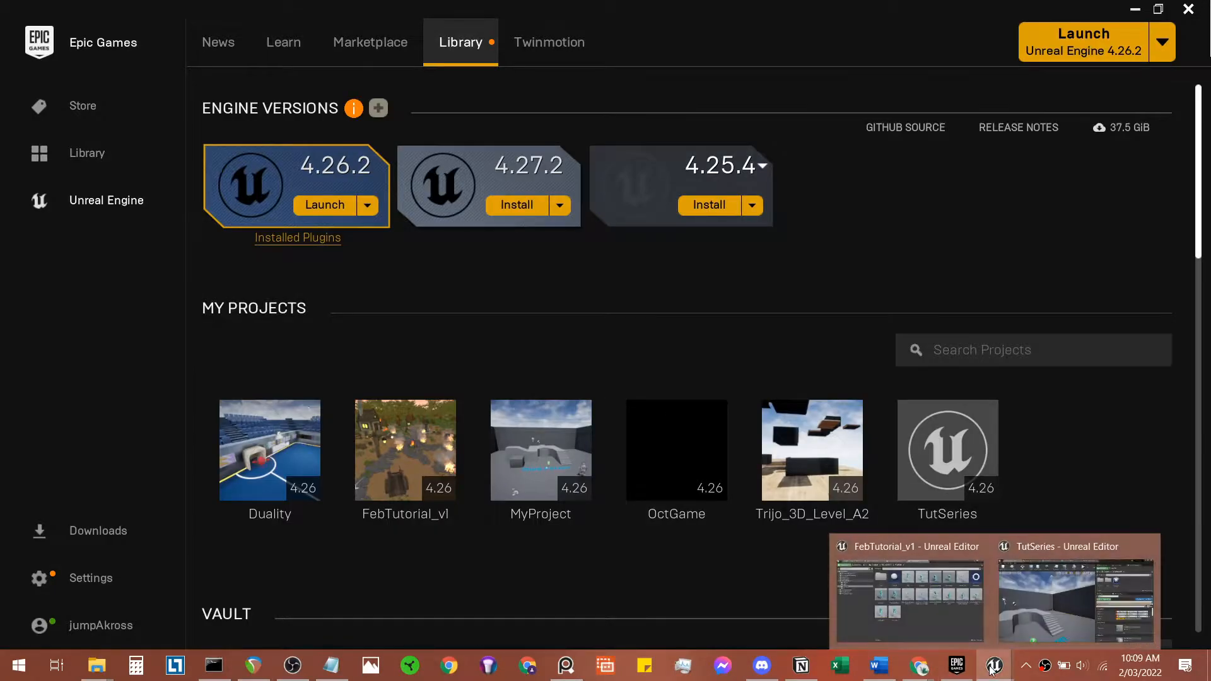
pyautogui.click(1072, 596)
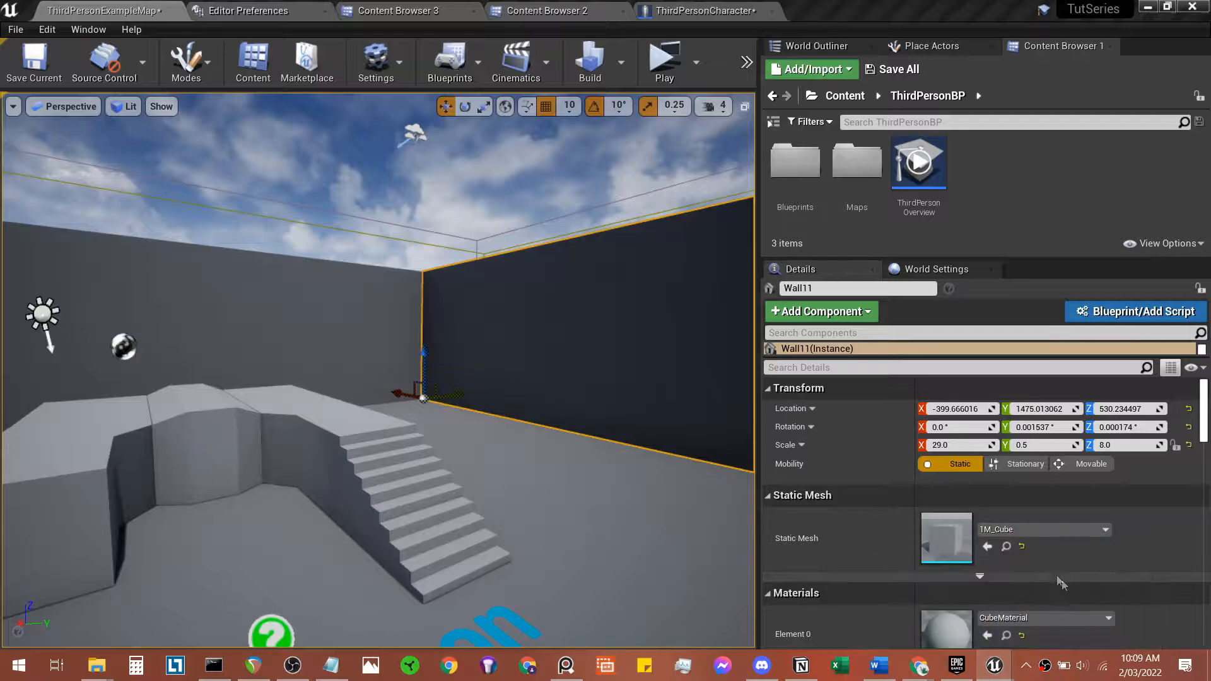
pyautogui.click(88, 29)
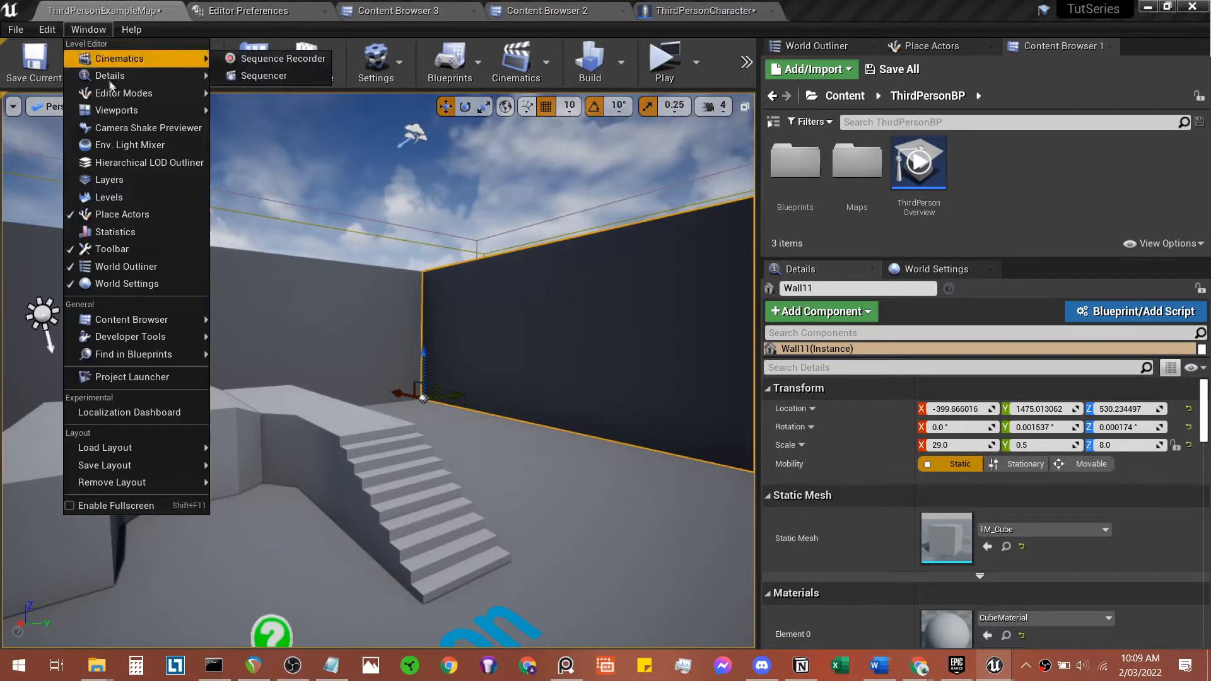
pyautogui.moveTo(46, 30)
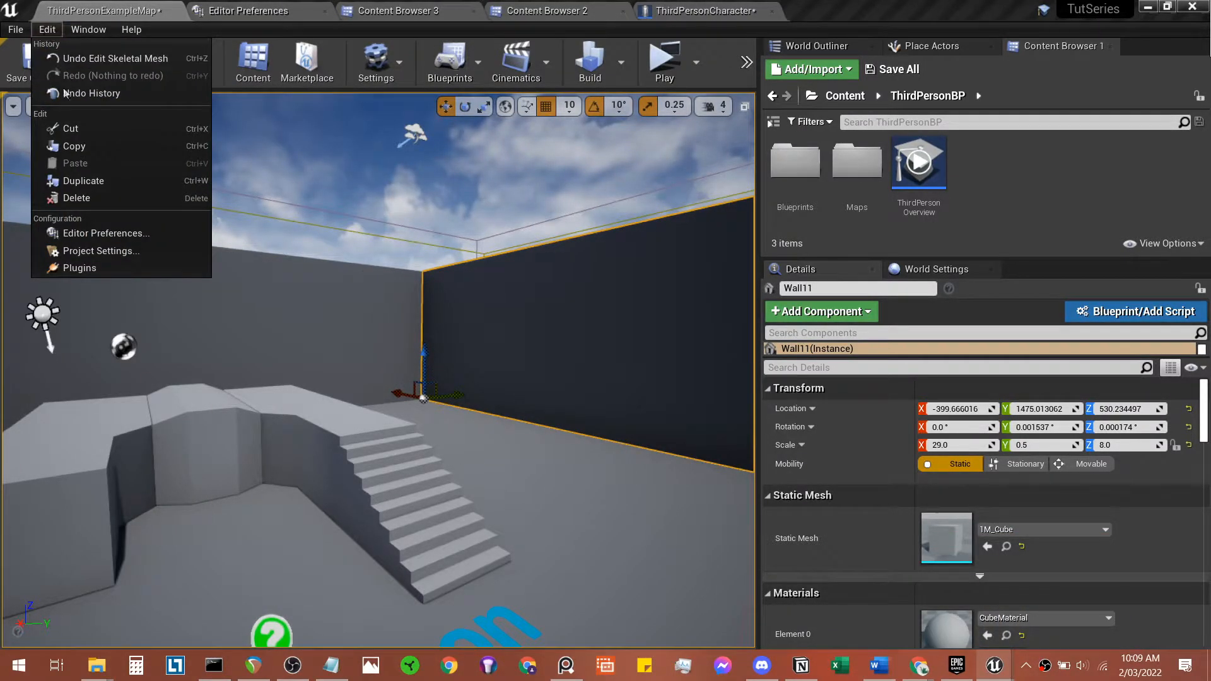
pyautogui.click(79, 267)
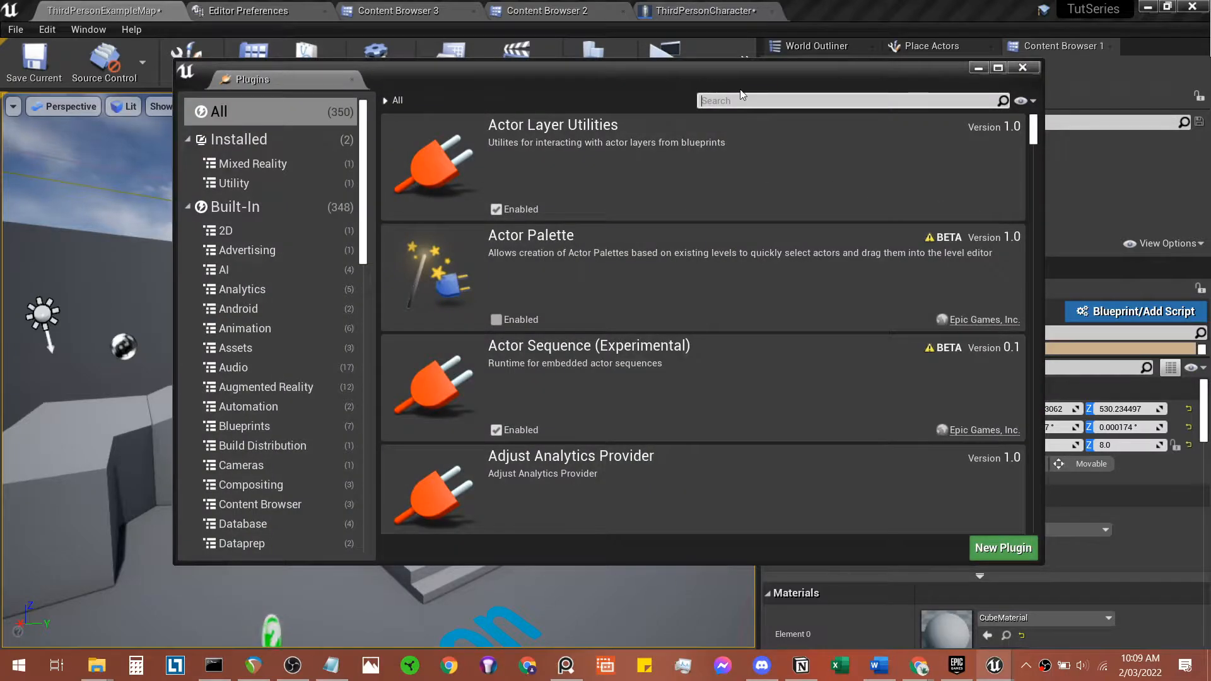
pyautogui.write('graph')
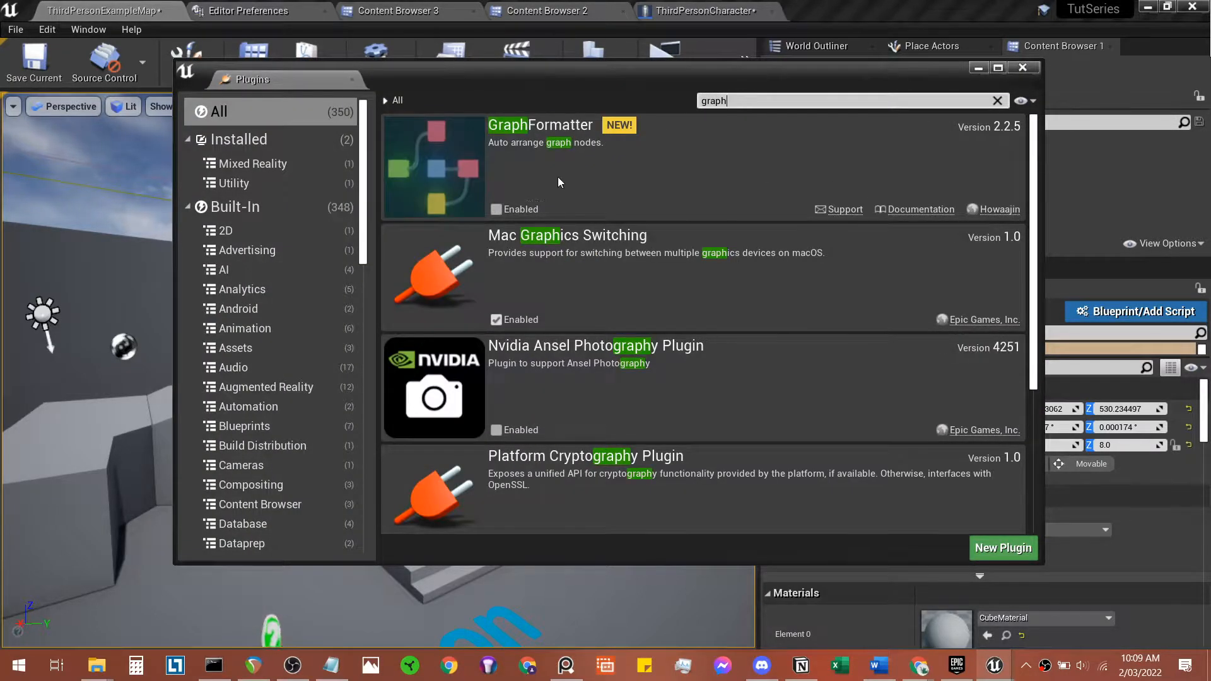
# Step: Enable the GraphFormatter plugin and restart the editor, saving the ThirdPersonCharacter blueprint and the ThirdPersonExampleMap level
pyautogui.click(498, 209)
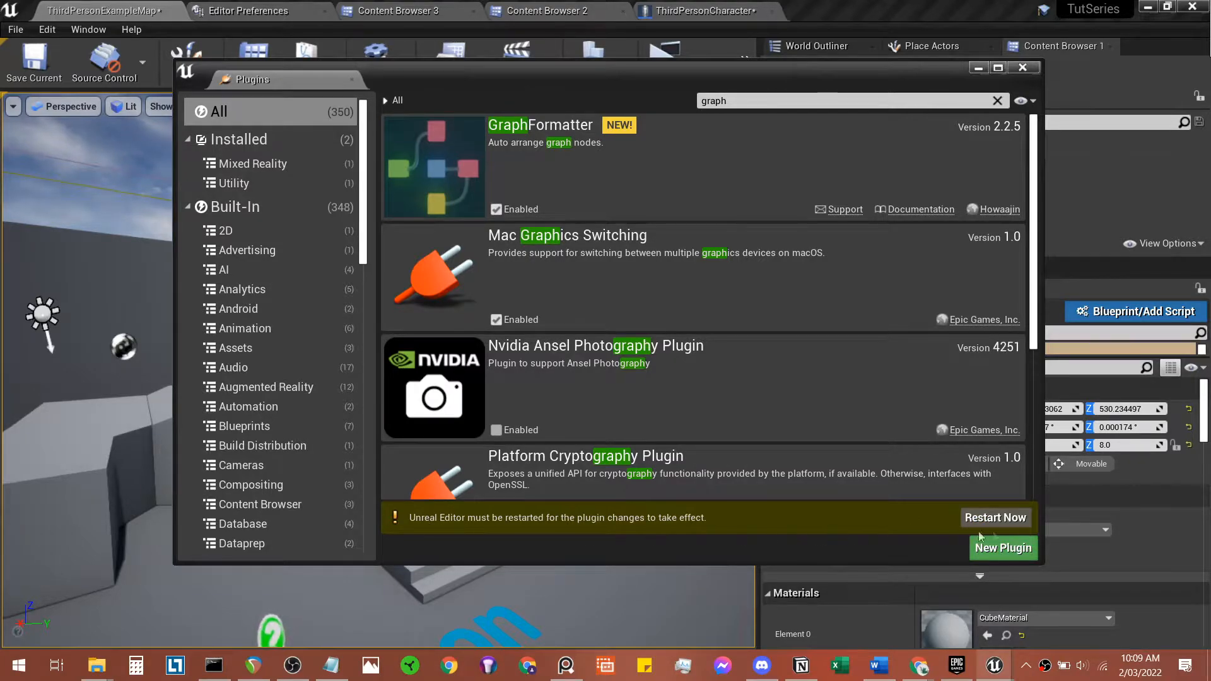
pyautogui.click(1017, 517)
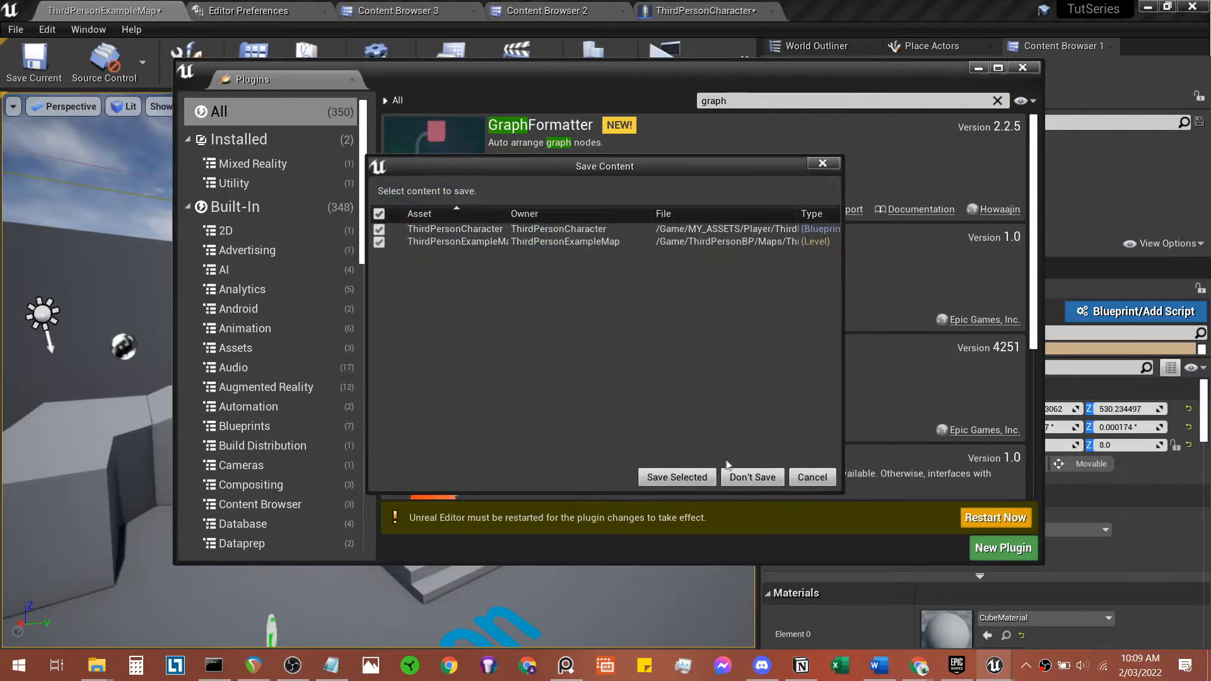
pyautogui.click(676, 477)
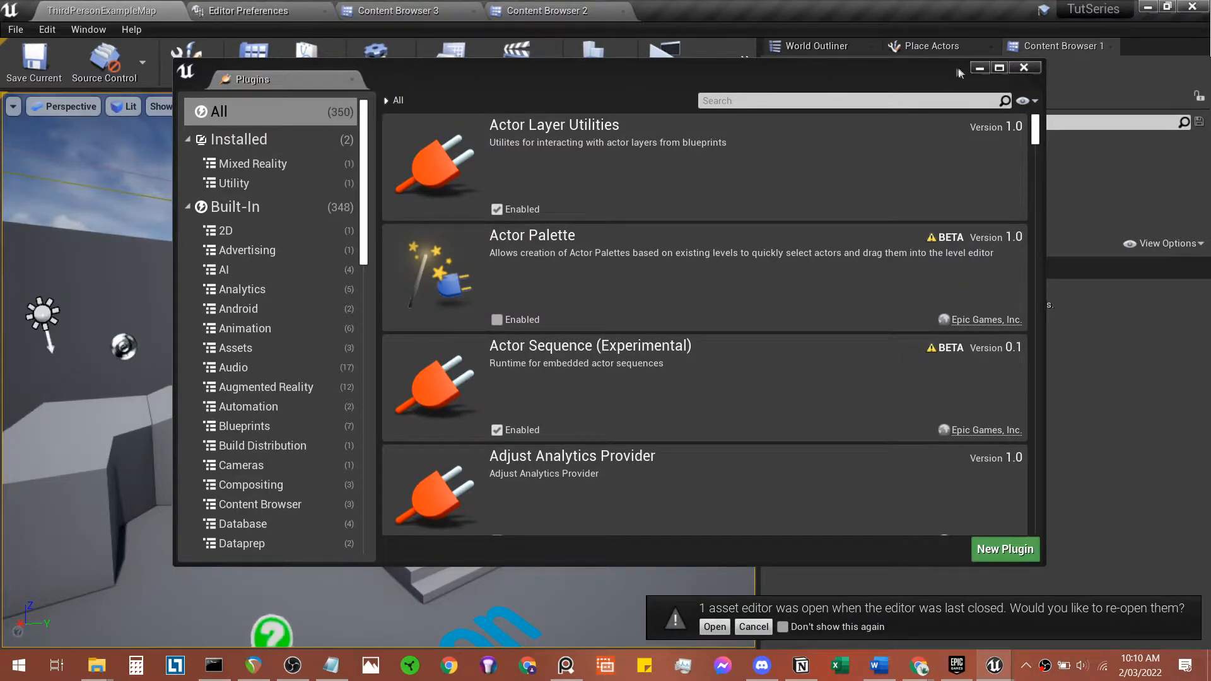
# Step: Search the plugins for "graph" to check whether GraphFormatter is enabled, and close the plugin browser
pyautogui.click(729, 101)
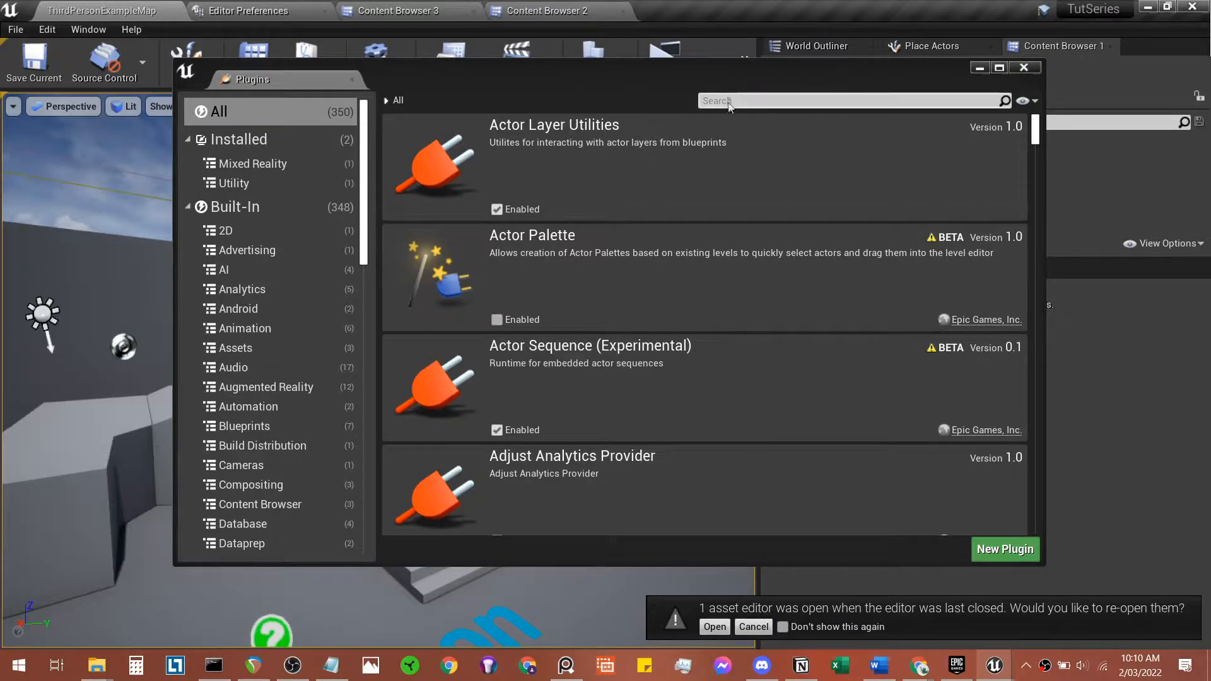
pyautogui.write('graph')
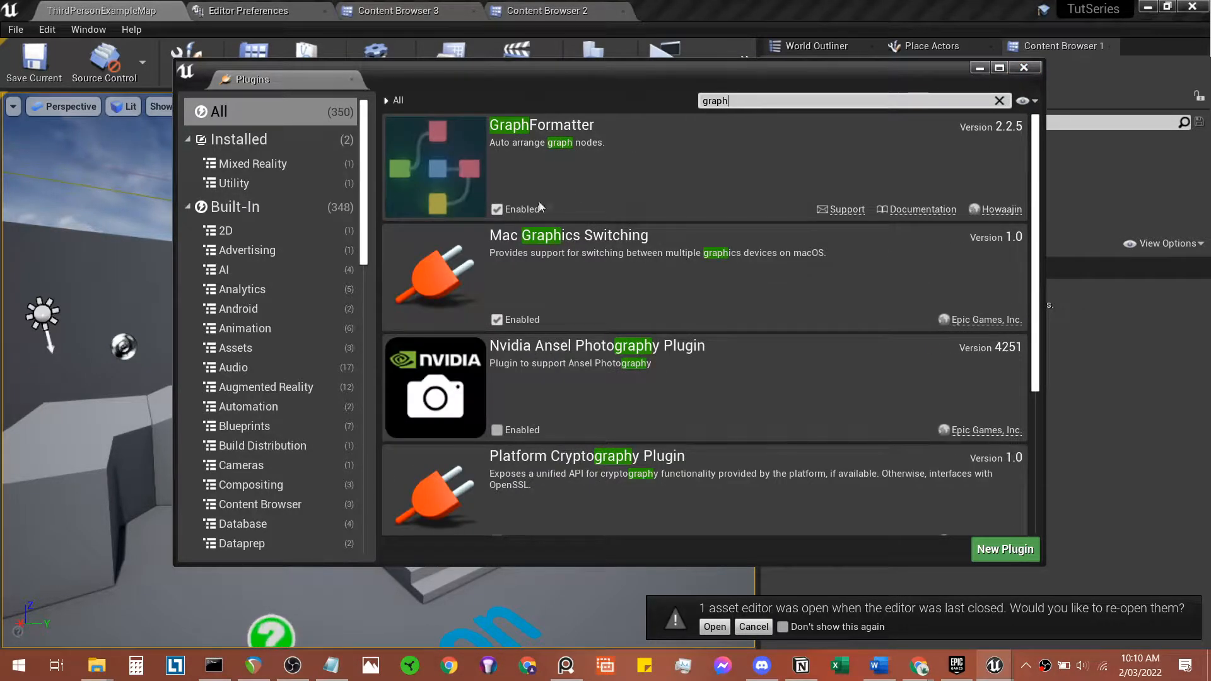
pyautogui.click(1024, 67)
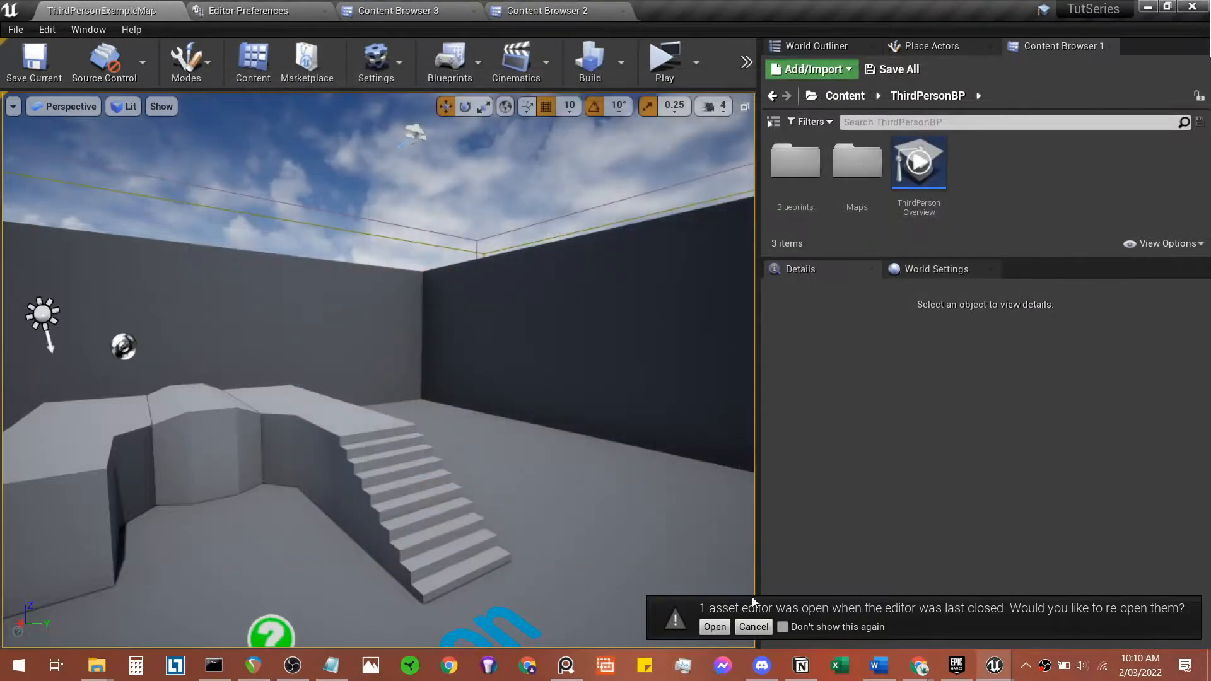
# Step: Reopen the ThirdPersonCharacter blueprint from the last session and dock its editor beside the other main editor tabs
pyautogui.click(715, 627)
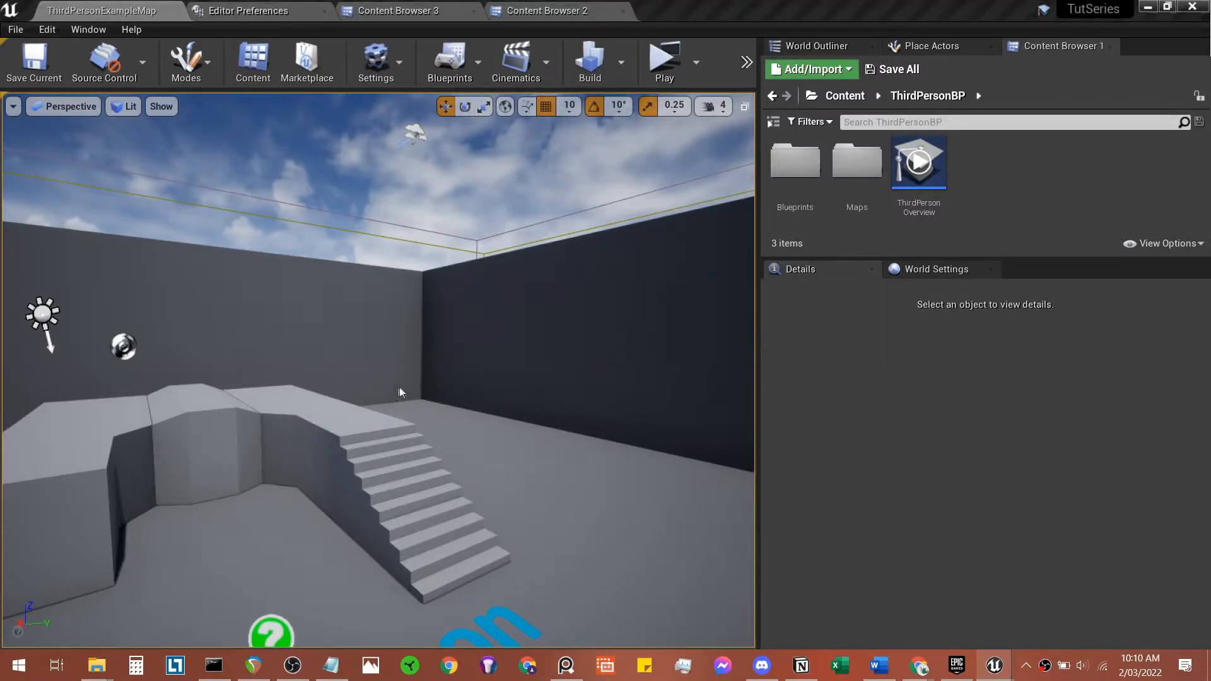
pyautogui.moveTo(563, 101); pyautogui.dragTo(685, 7)
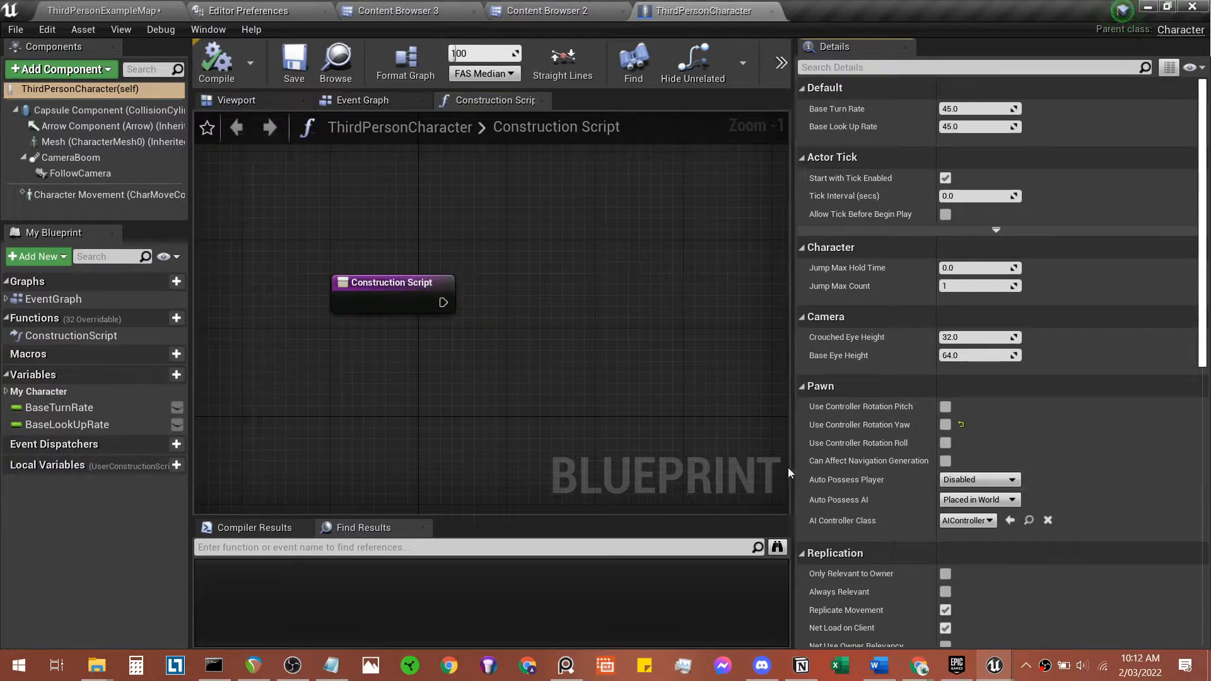
pyautogui.click(804, 657)
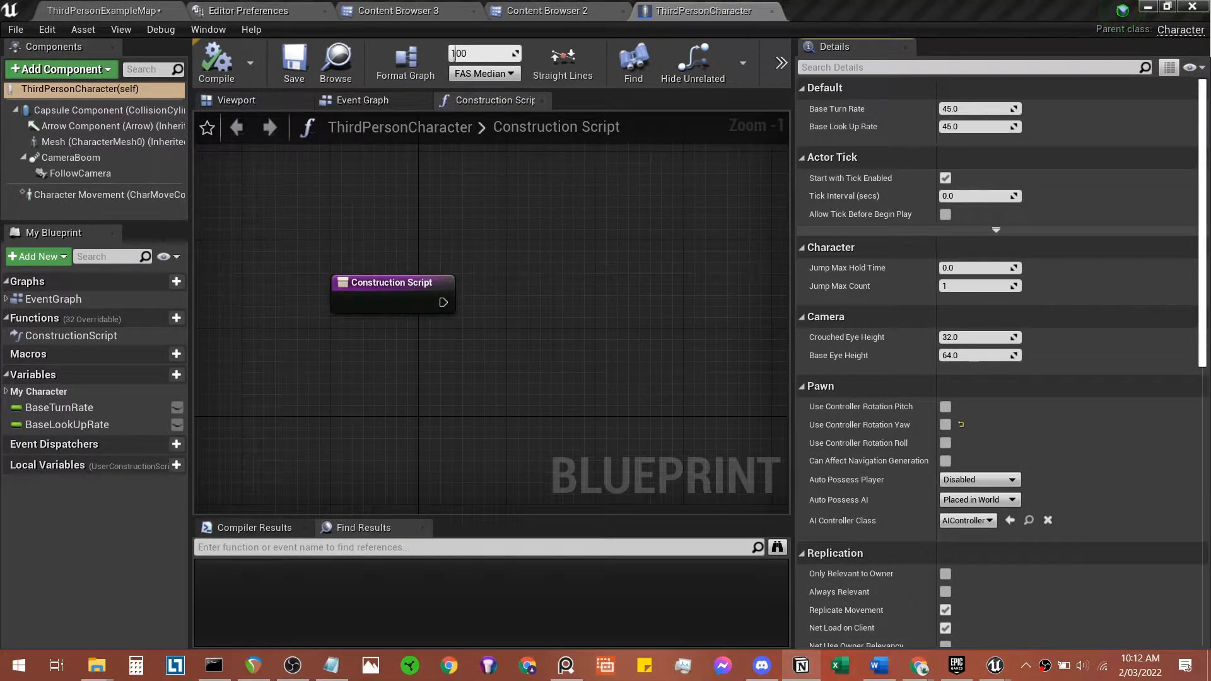
pyautogui.moveTo(522, 354); pyautogui.dragTo(589, 362, button='right')
# Step: Switch to the Mixamo page in Google Chrome and search the animations for "sword and shield run"
pyautogui.click(919, 672)
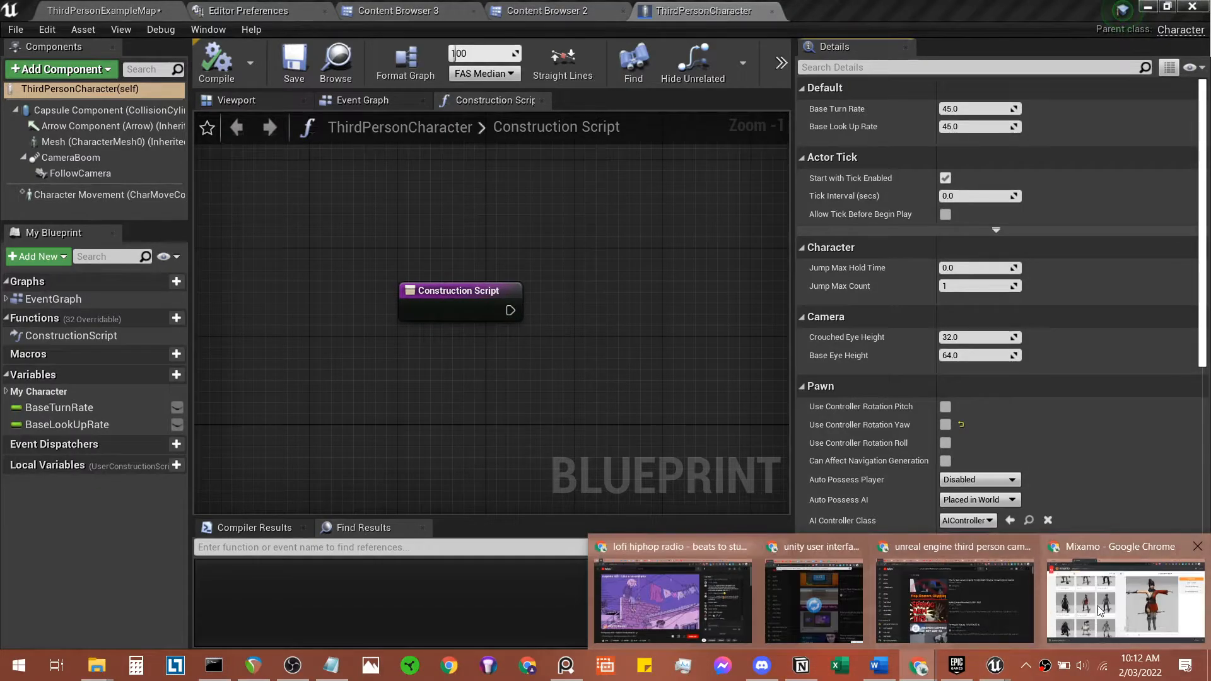
pyautogui.click(1126, 606)
pyautogui.scroll(-5, 353, 353)
pyautogui.scroll(20, 352, 372)
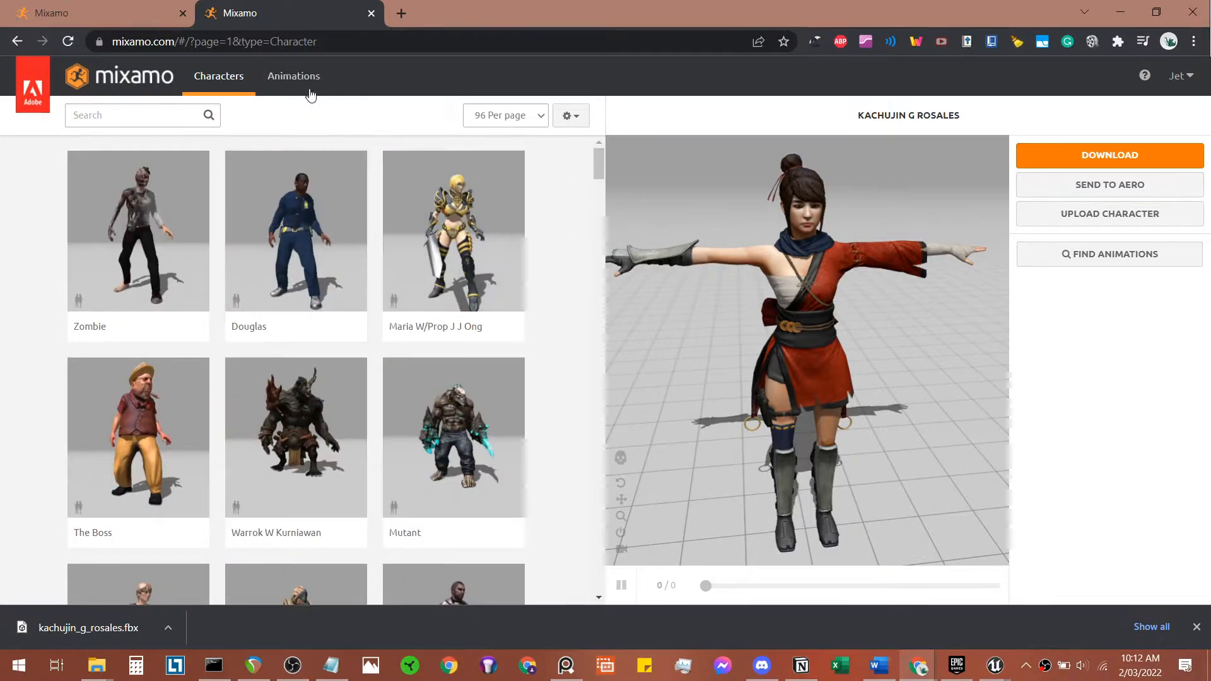
pyautogui.moveTo(819, 266); pyautogui.dragTo(785, 247)
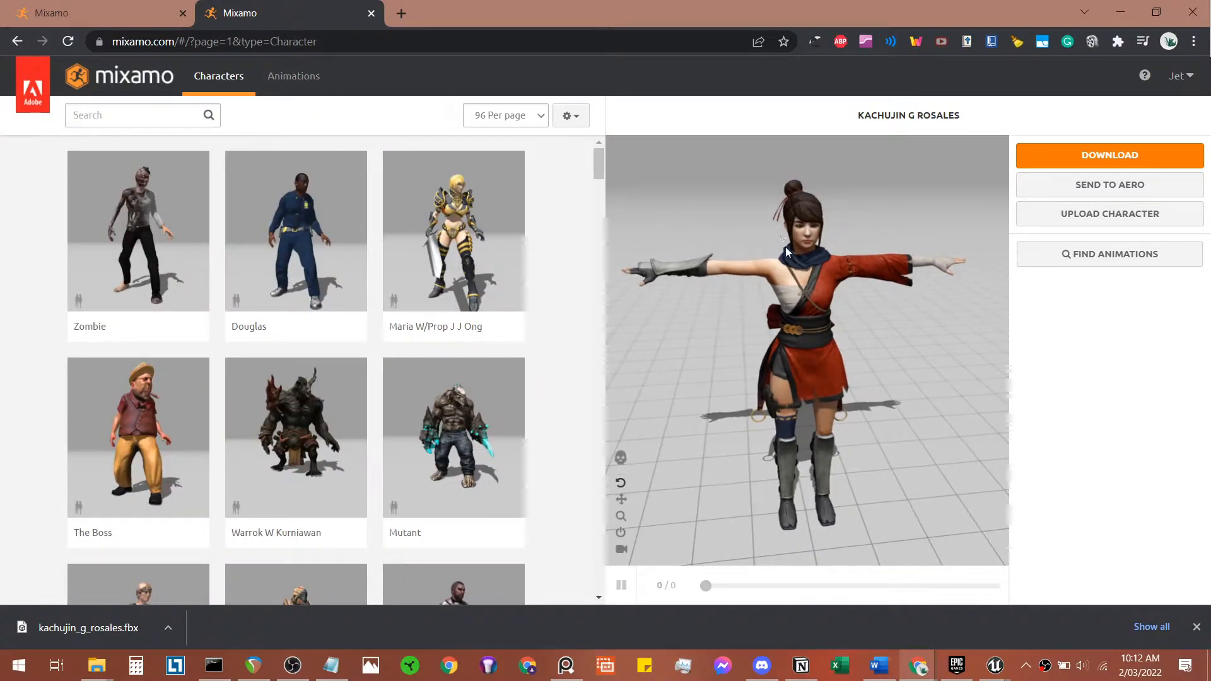
pyautogui.click(301, 85)
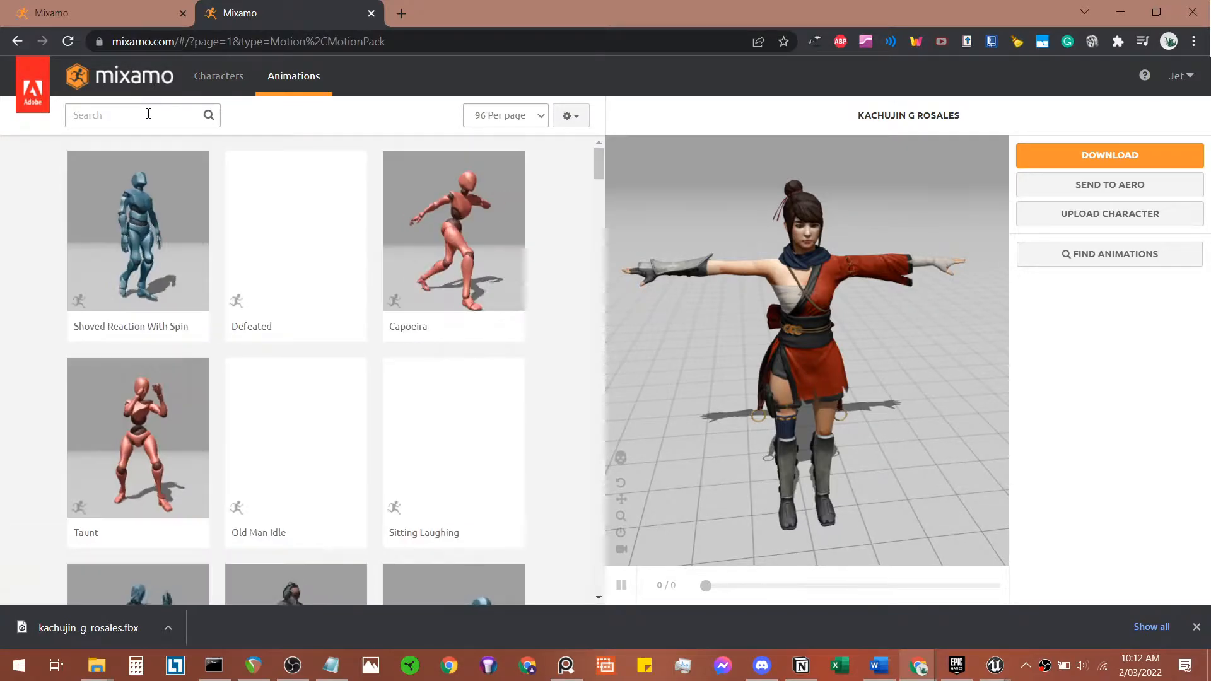
pyautogui.click(149, 113)
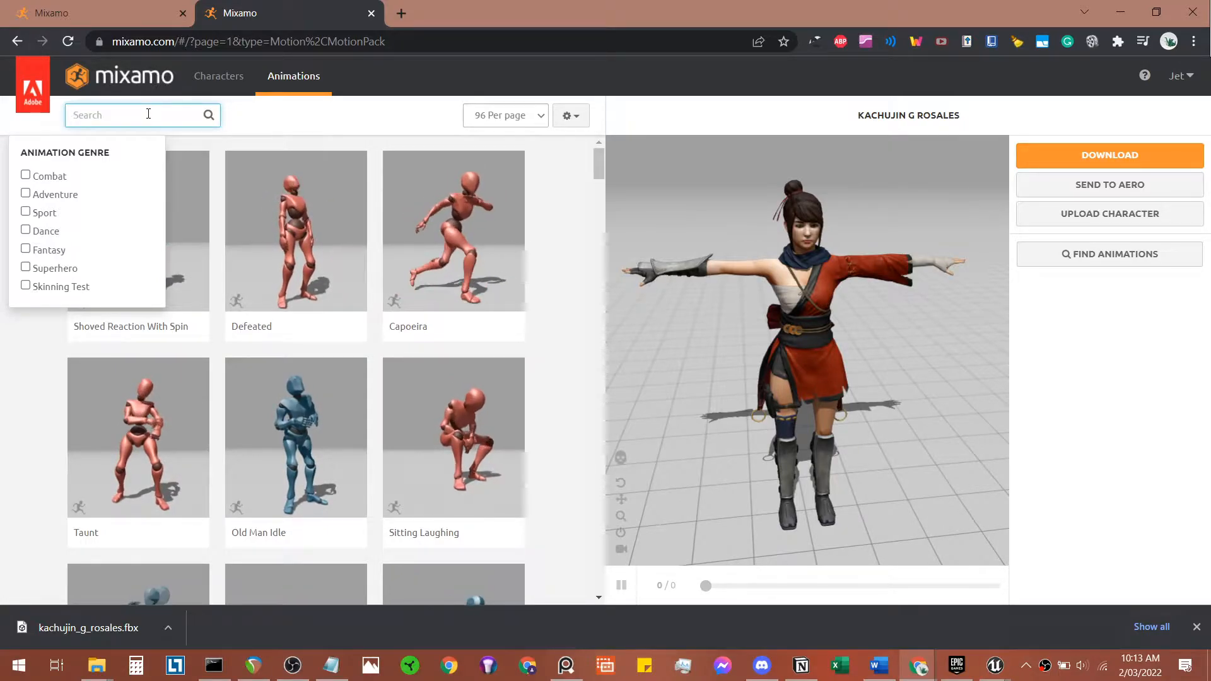
pyautogui.write('swor')
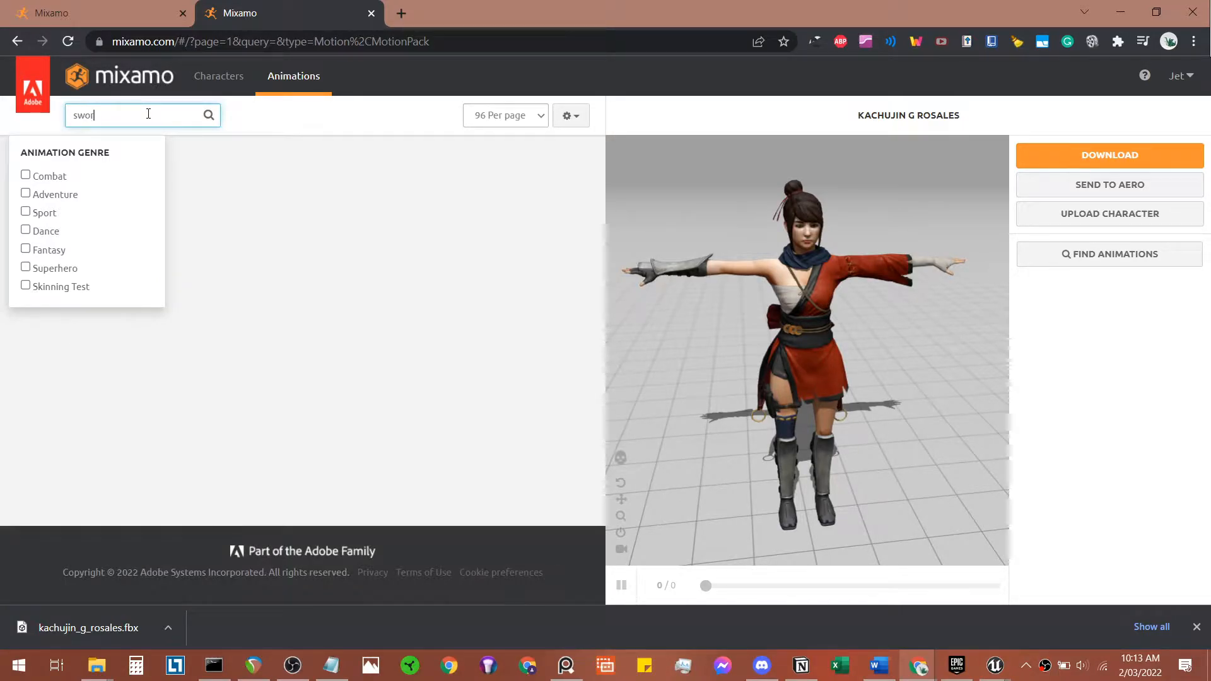
pyautogui.write('d and shi')
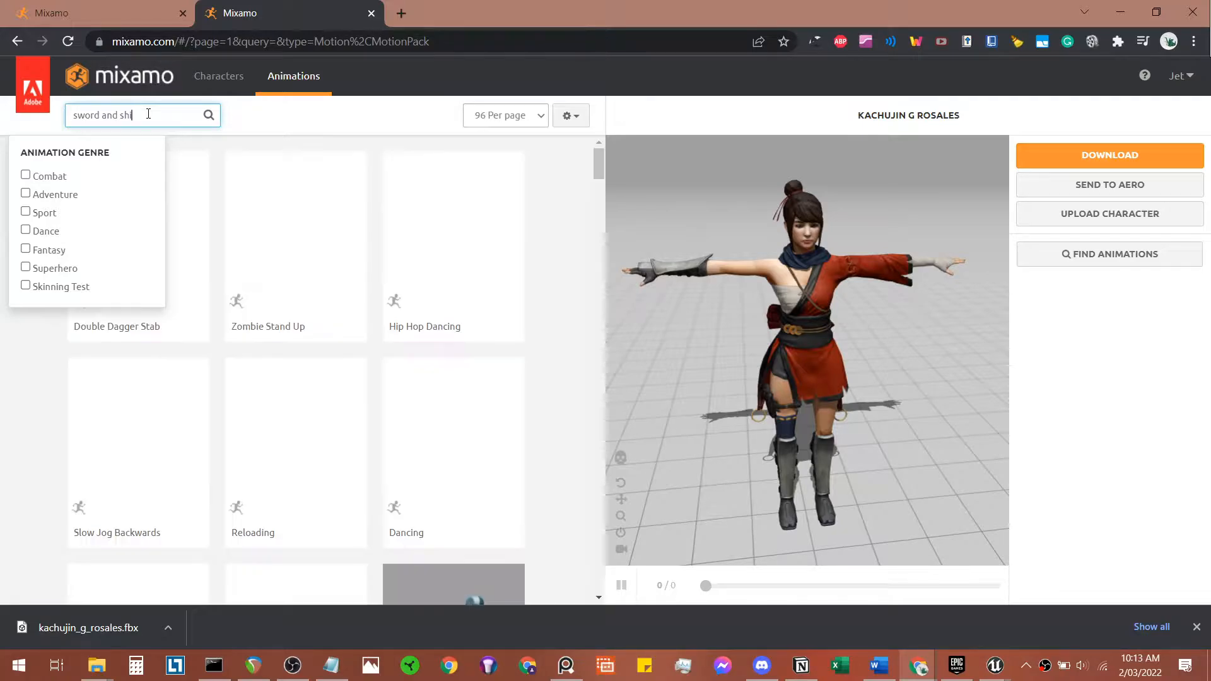
pyautogui.write('eld run')
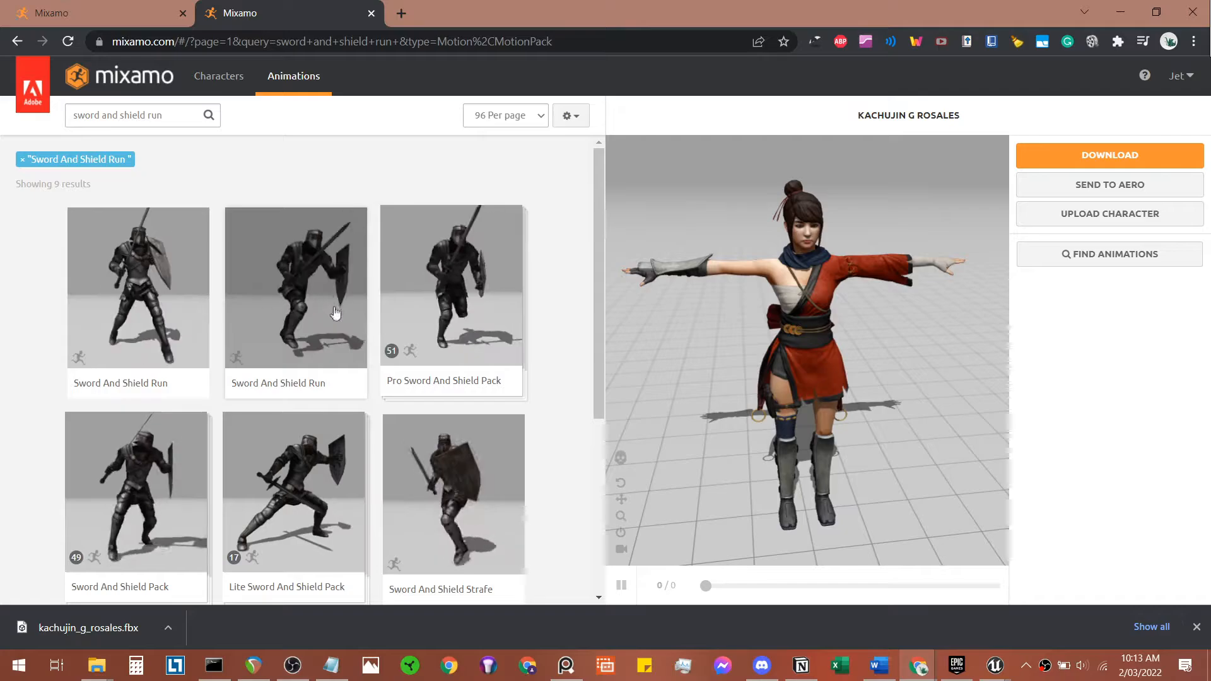
# Step: Apply the second Sword And Shield Run animation to the Kachujin character, set it to In Place and preview it from several angles
pyautogui.click(310, 272)
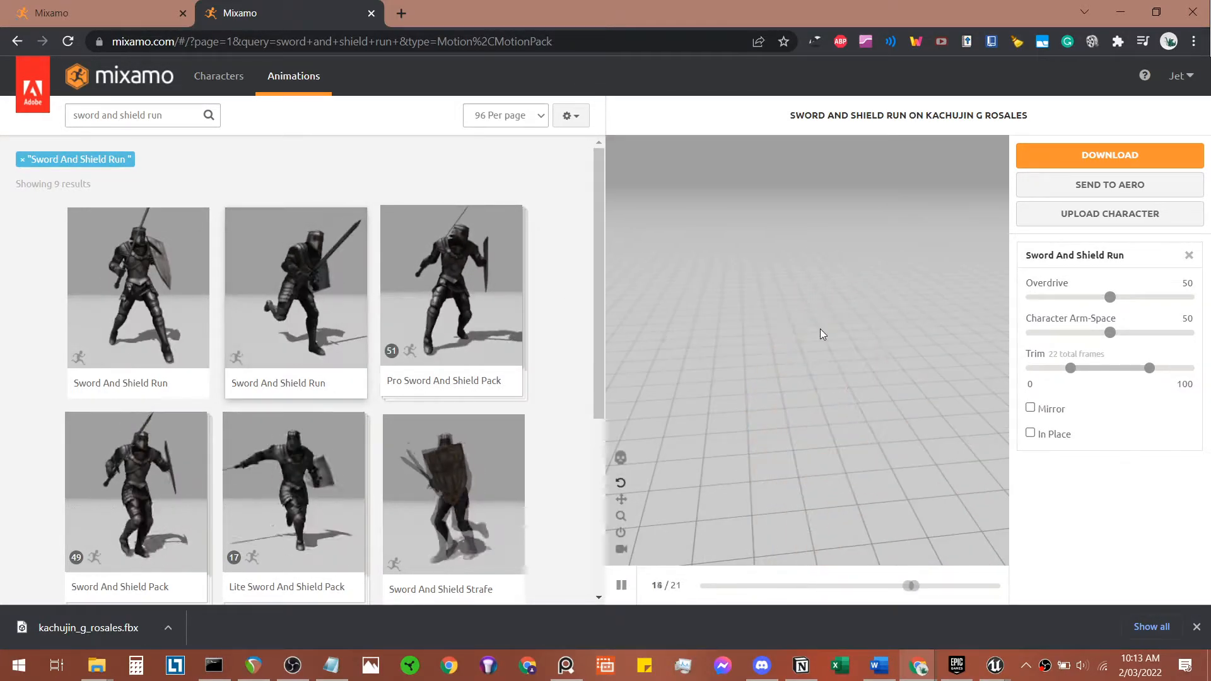
pyautogui.click(1030, 434)
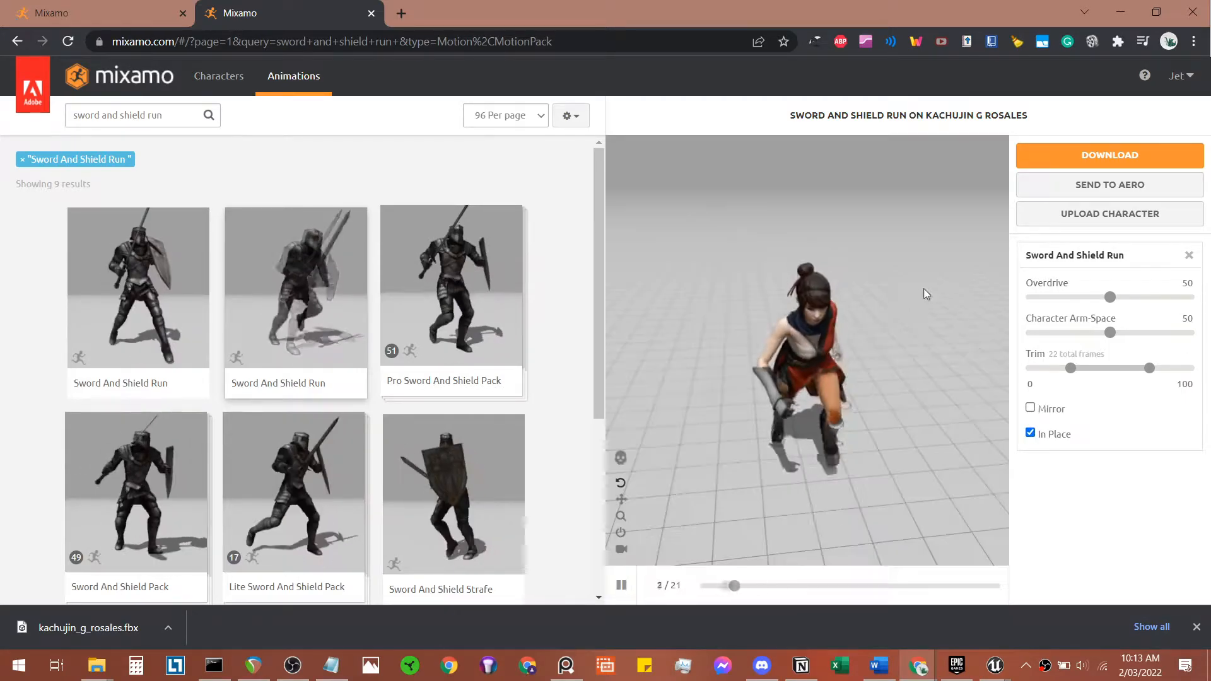
pyautogui.moveTo(926, 288); pyautogui.dragTo(879, 305)
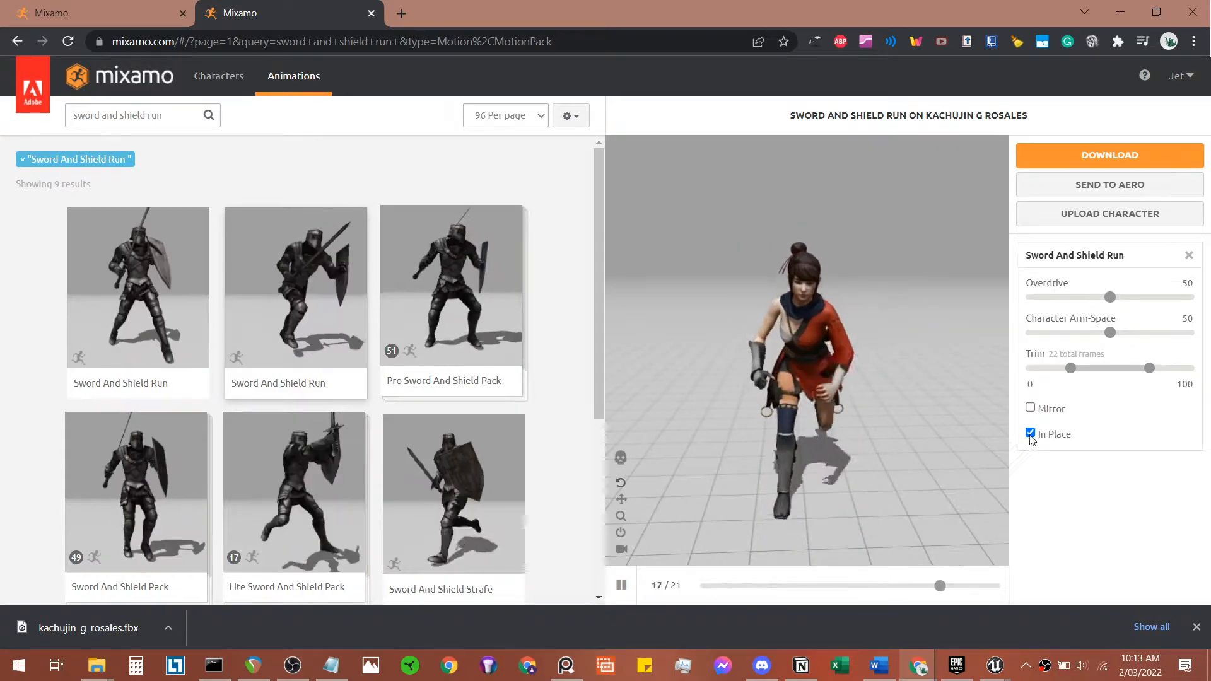
pyautogui.moveTo(884, 415); pyautogui.dragTo(922, 407)
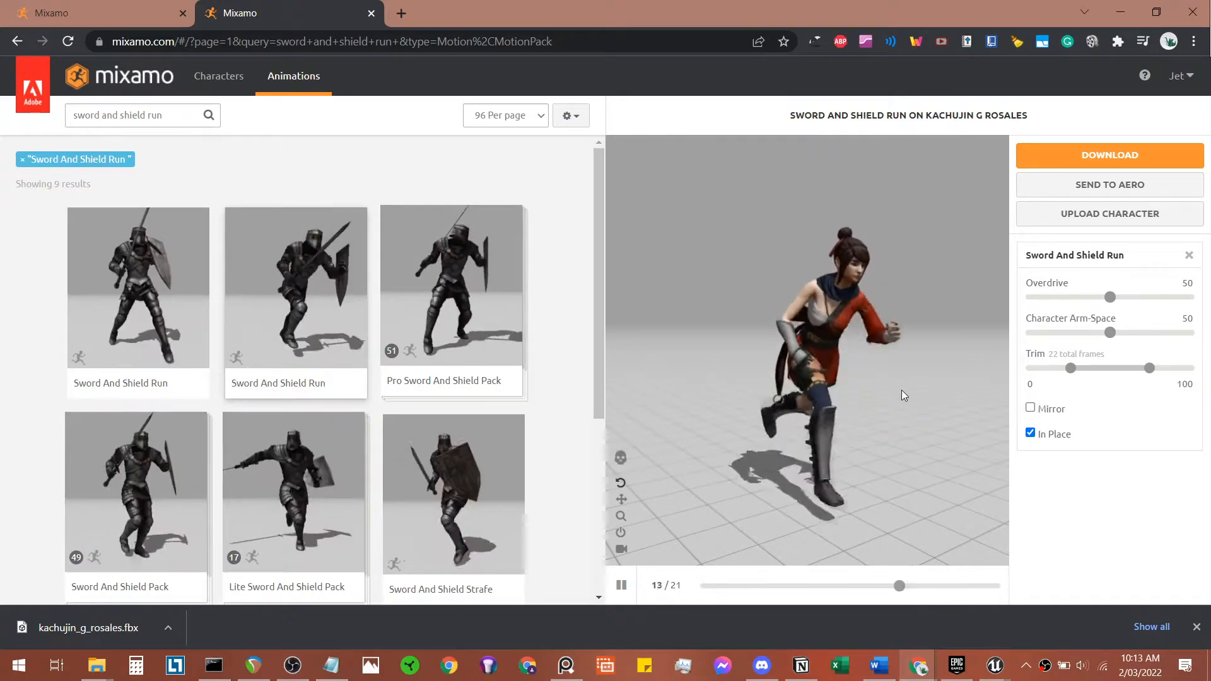
pyautogui.moveTo(922, 329); pyautogui.dragTo(881, 346)
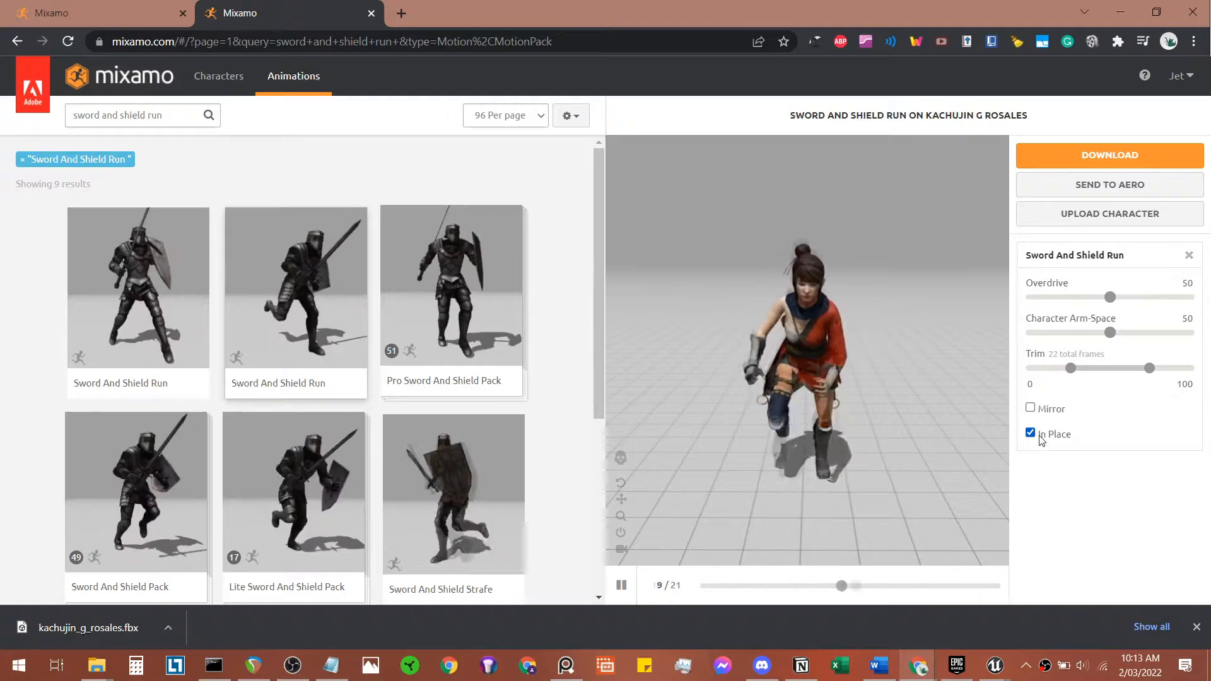
# Step: Download the Sword And Shield Run animation as FBX Binary without skin, at 60 frames per second and without keyframe reduction
pyautogui.click(1083, 157)
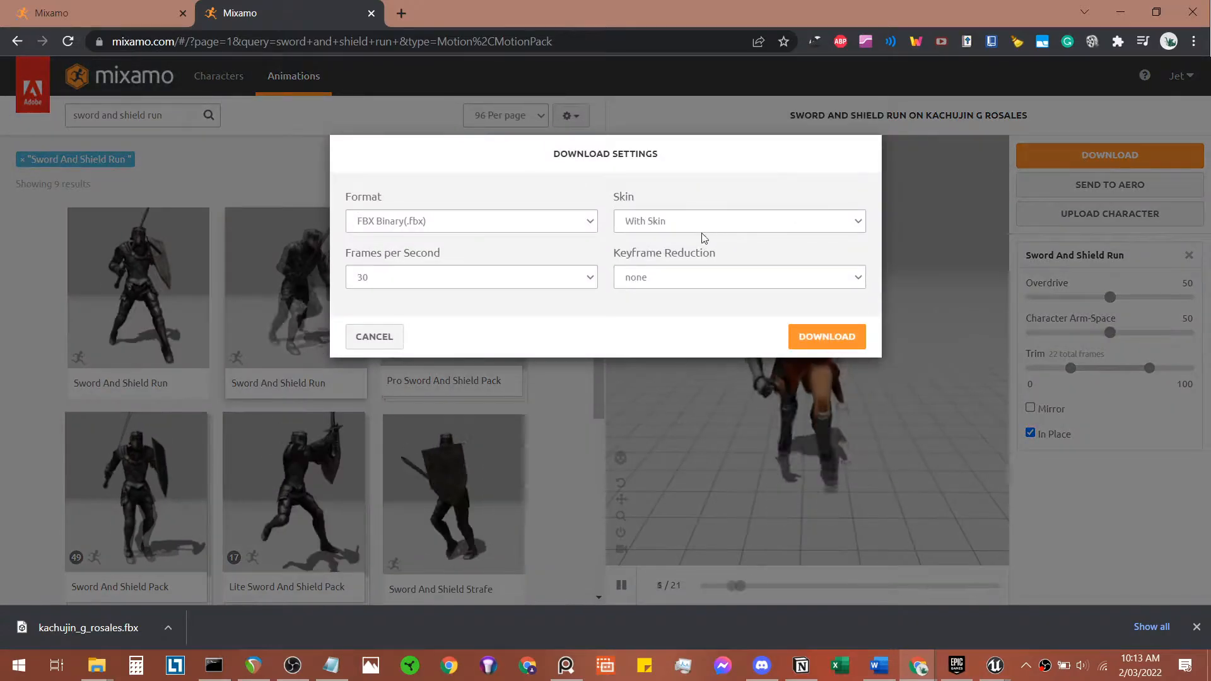
pyautogui.click(634, 227)
pyautogui.click(633, 248)
pyautogui.click(570, 278)
pyautogui.click(401, 308)
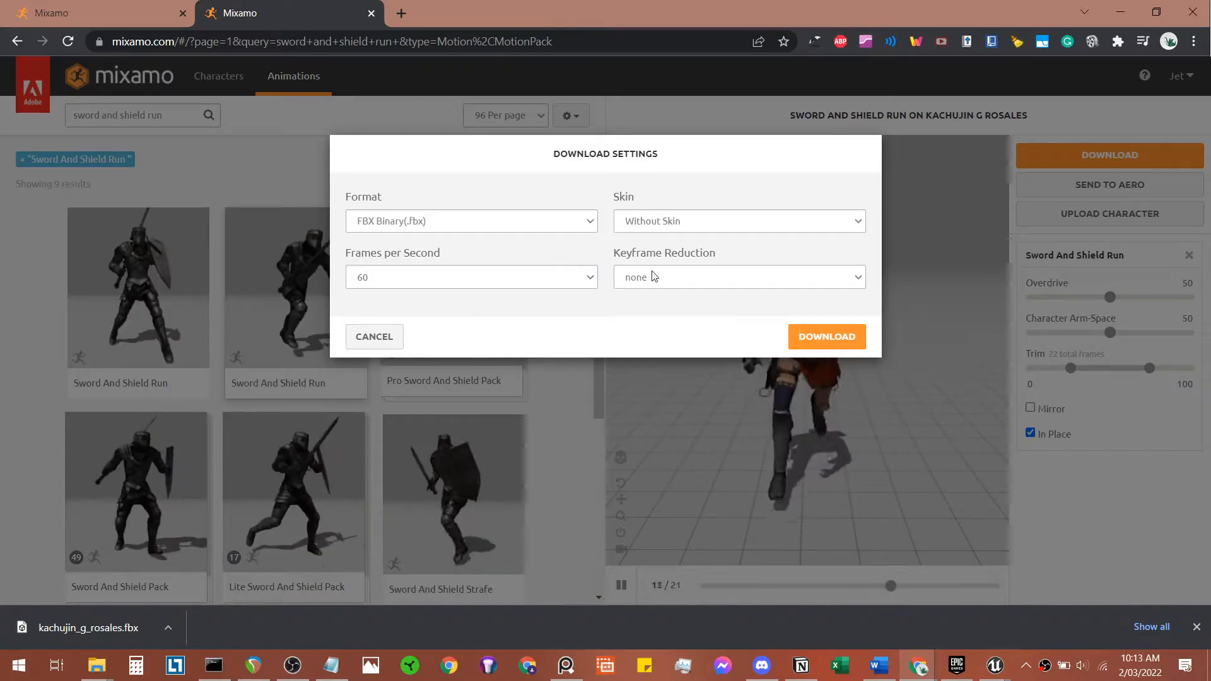
pyautogui.click(832, 338)
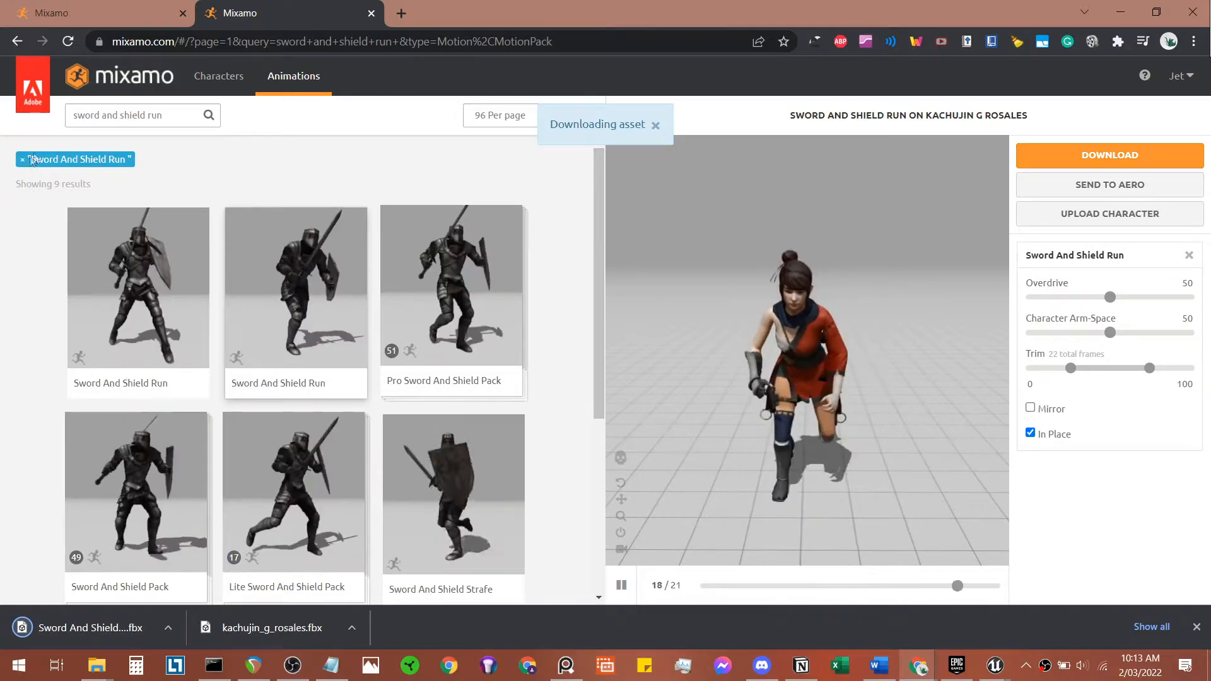
# Step: Clear the "Sword And Shield Run" filter and search the animations for "run"
pyautogui.click(23, 160)
pyautogui.click(92, 116)
pyautogui.write('run')
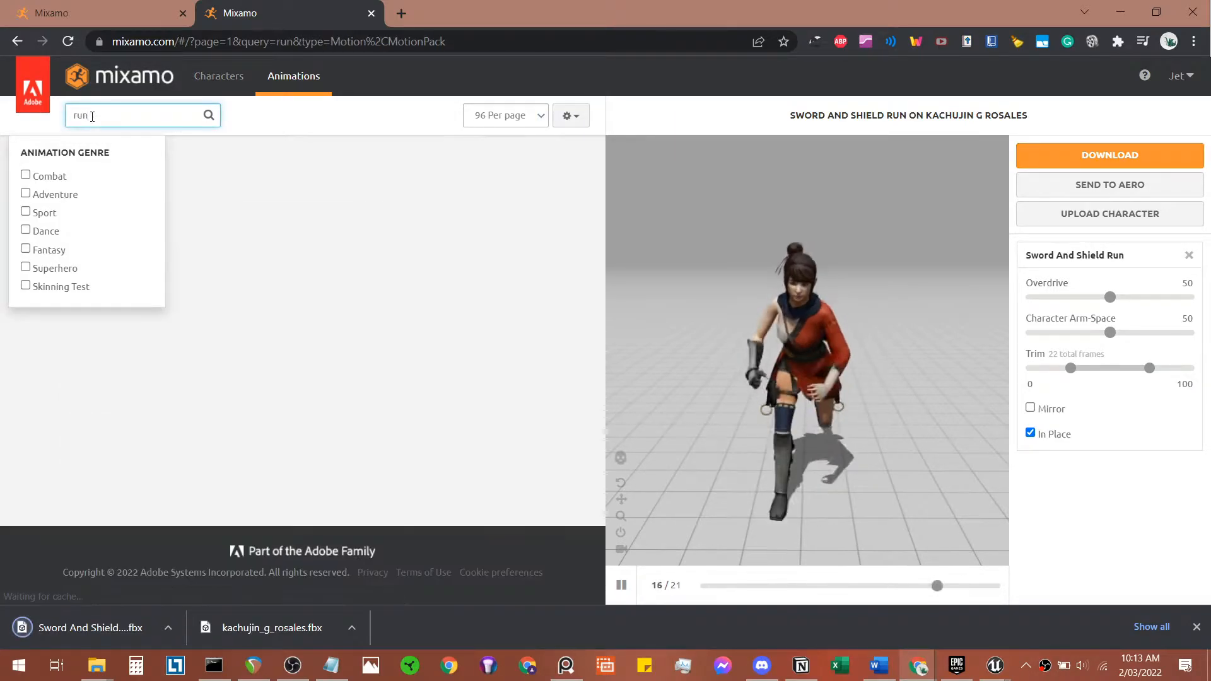
pyautogui.click(209, 116)
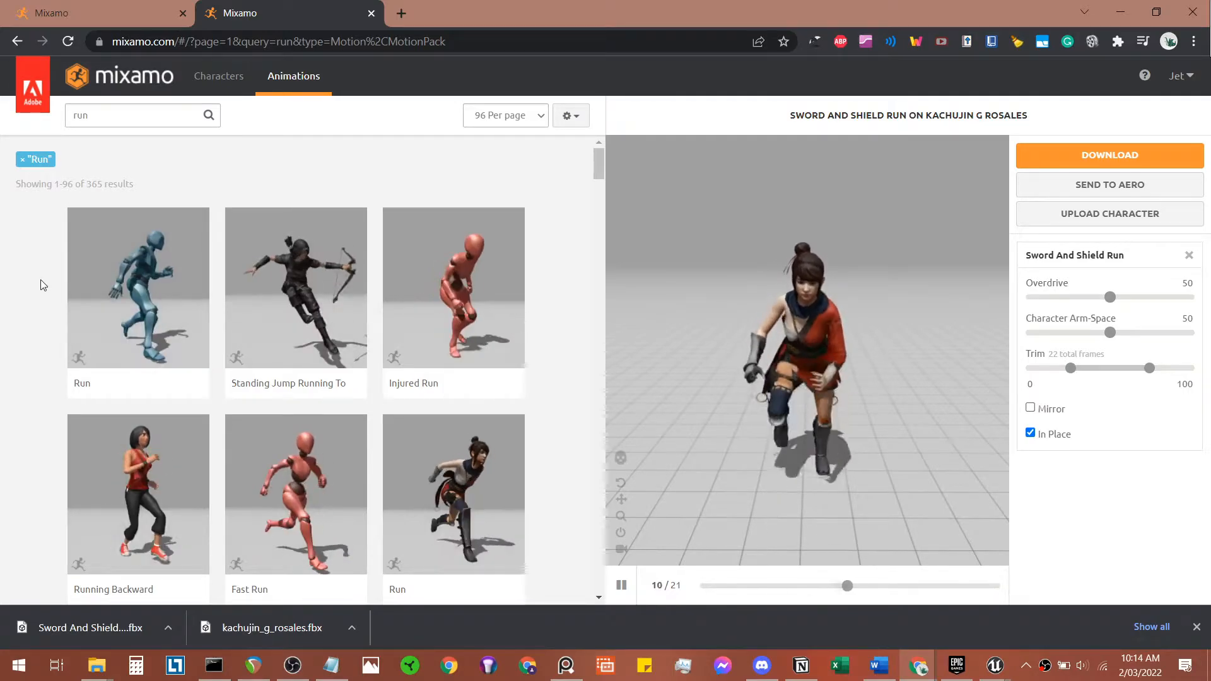
# Step: Look through the run animations for alternative running motions for the character
pyautogui.scroll(-5, 26, 318)
pyautogui.scroll(3, 404, 306)
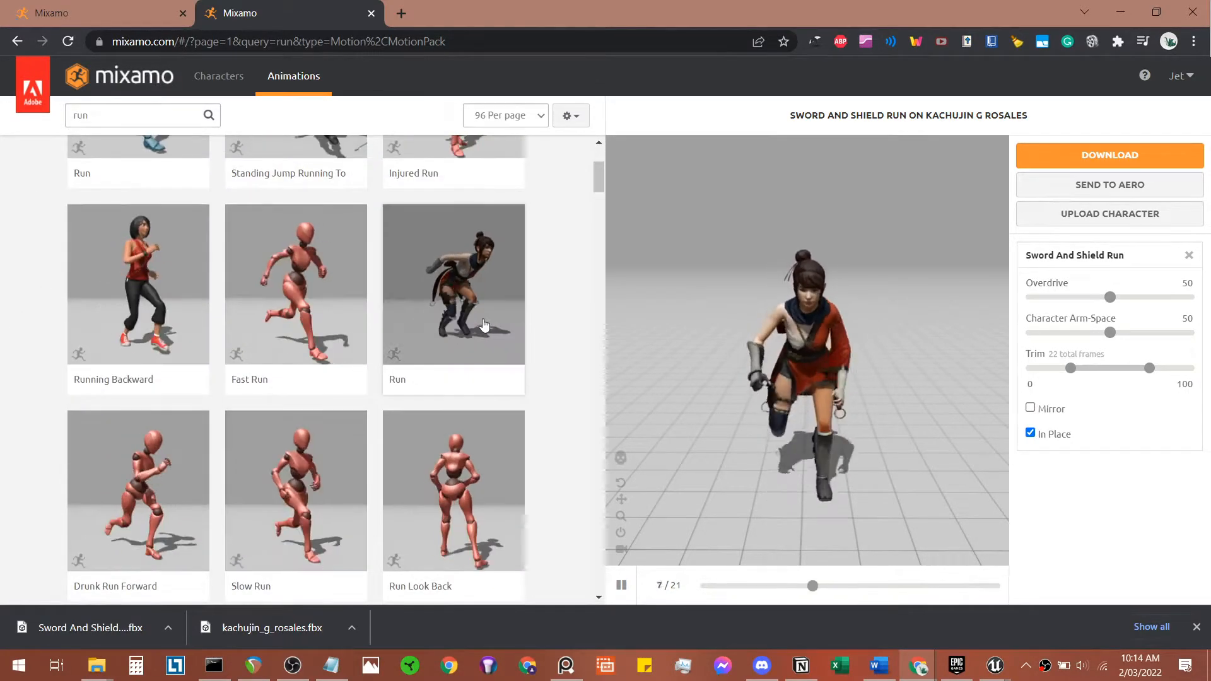
pyautogui.scroll(-3, 465, 333)
pyautogui.scroll(-3, 429, 344)
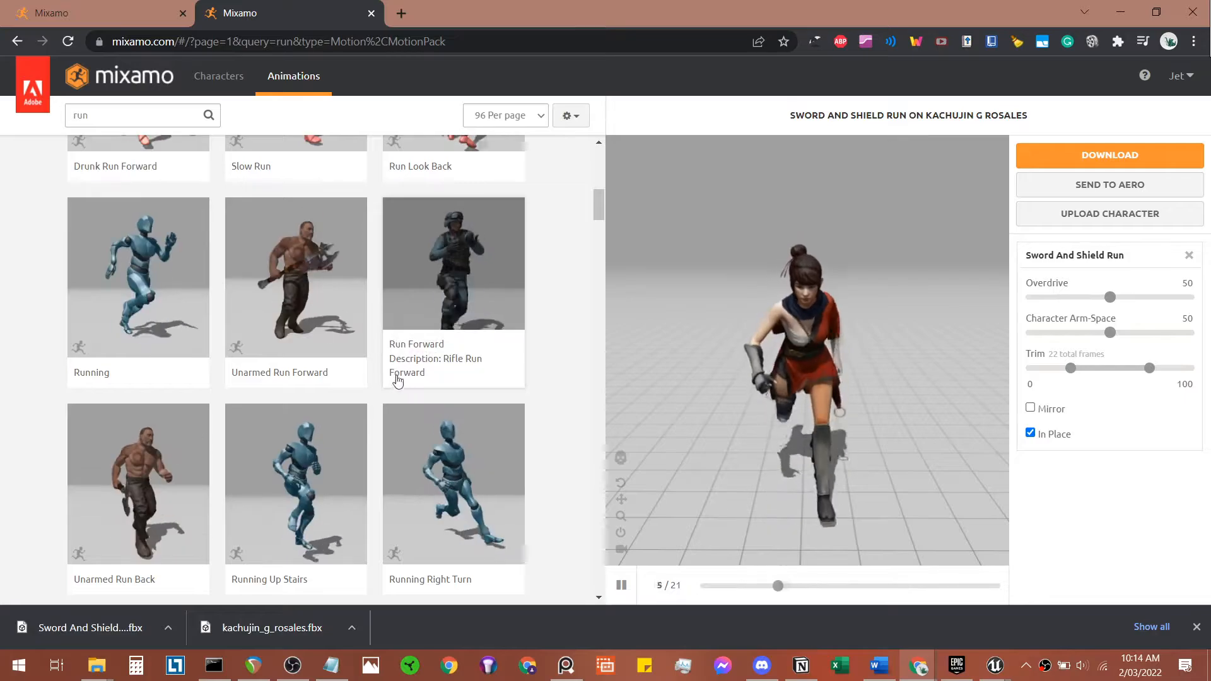
pyautogui.scroll(-3, 394, 388)
pyautogui.scroll(-3, 390, 398)
pyautogui.scroll(12, 391, 397)
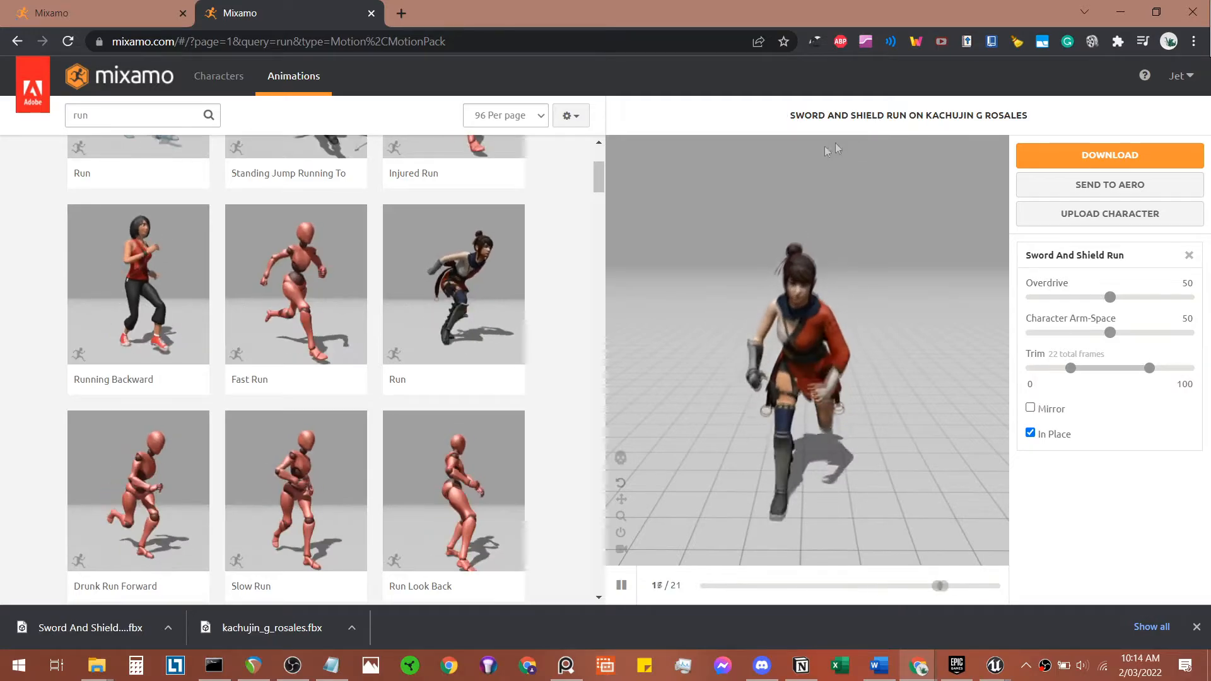
pyautogui.scroll(3, 571, 238)
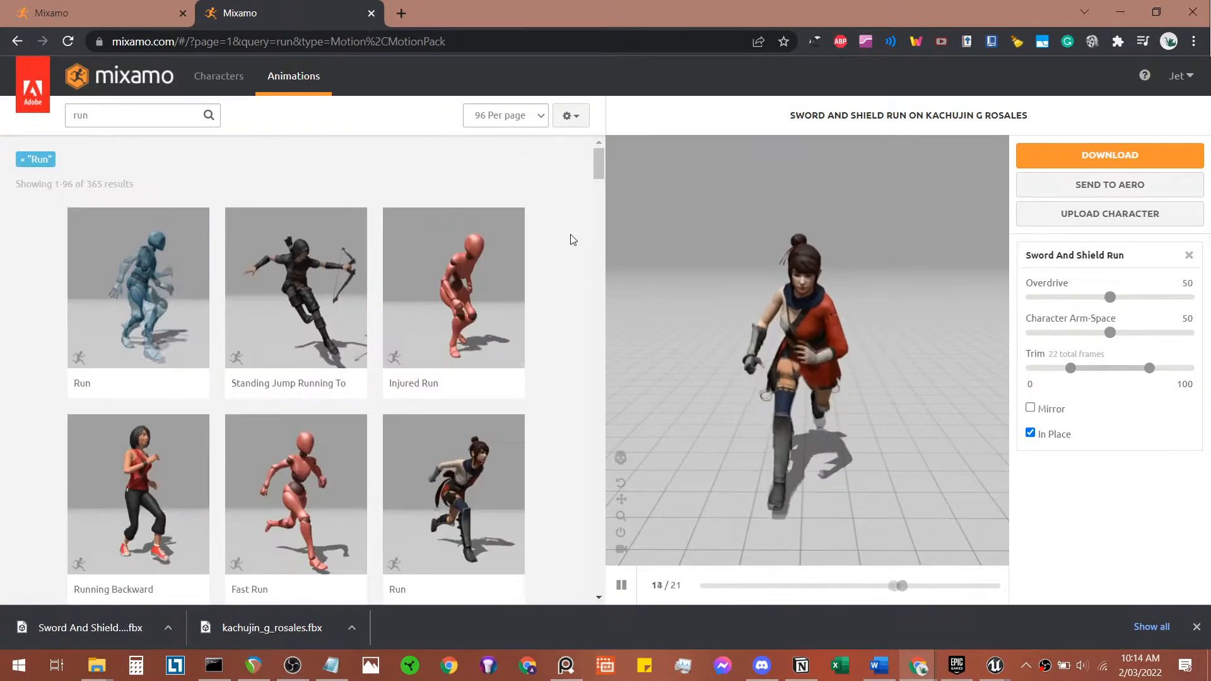
# Step: Search the animations for "idle" and close the genre suggestions
pyautogui.click(132, 114)
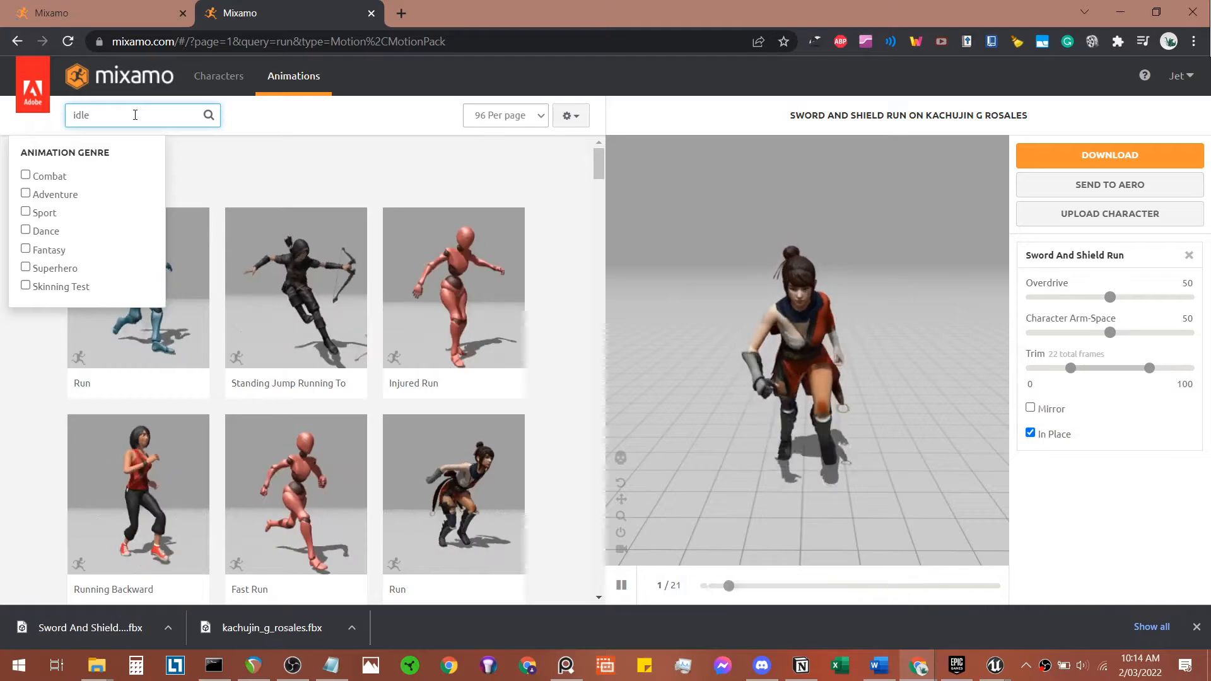
pyautogui.write('idle')
pyautogui.press('Return')
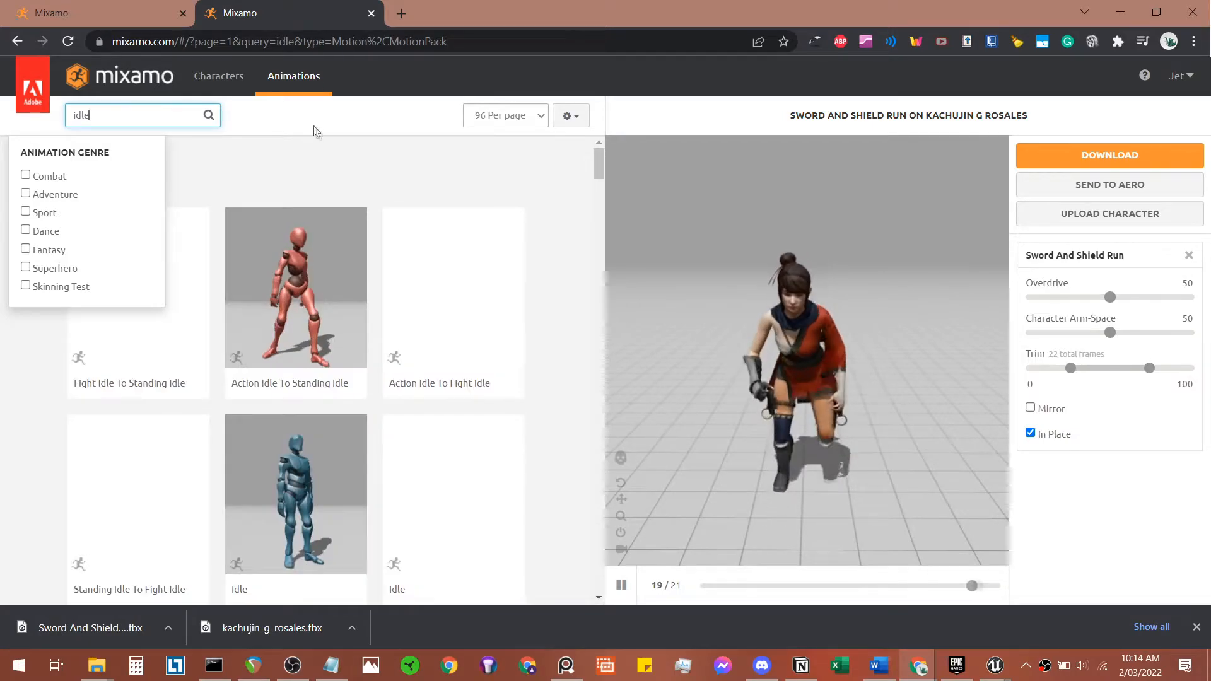
pyautogui.click(326, 163)
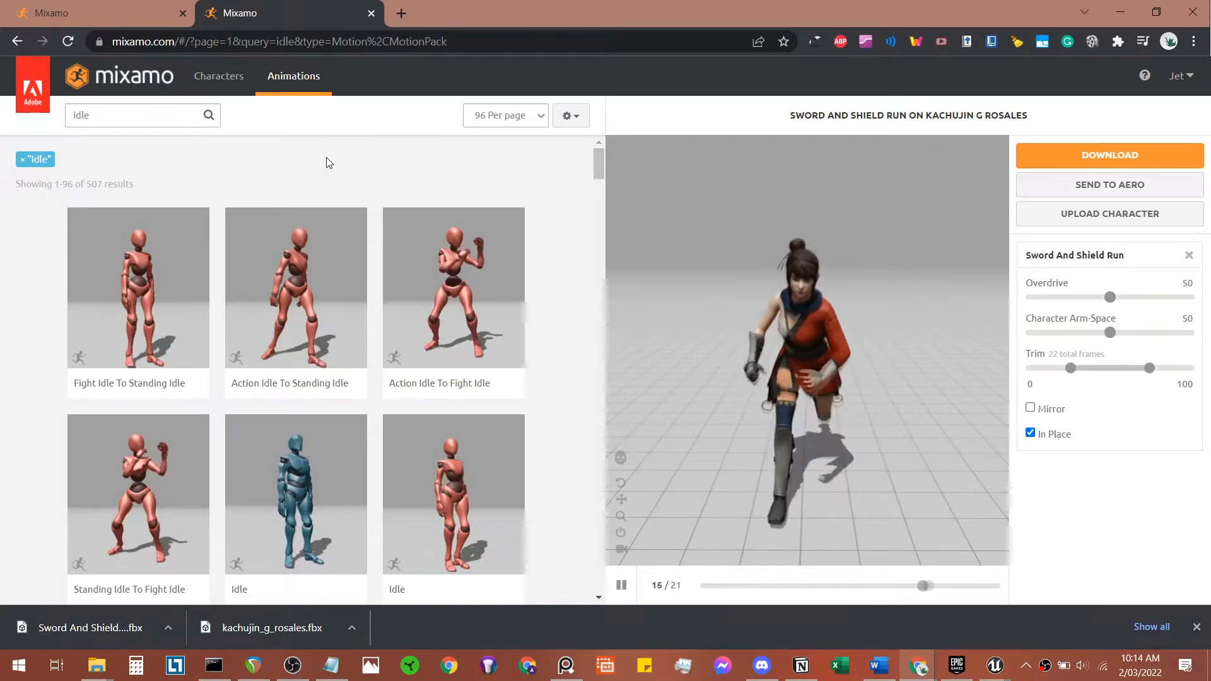
# Step: Browse the idle animations and apply the Idle animation beside the blue standing Idle, shown on the red mannequin, to the Kachujin character
pyautogui.scroll(-3, 514, 225)
pyautogui.scroll(-3, 574, 289)
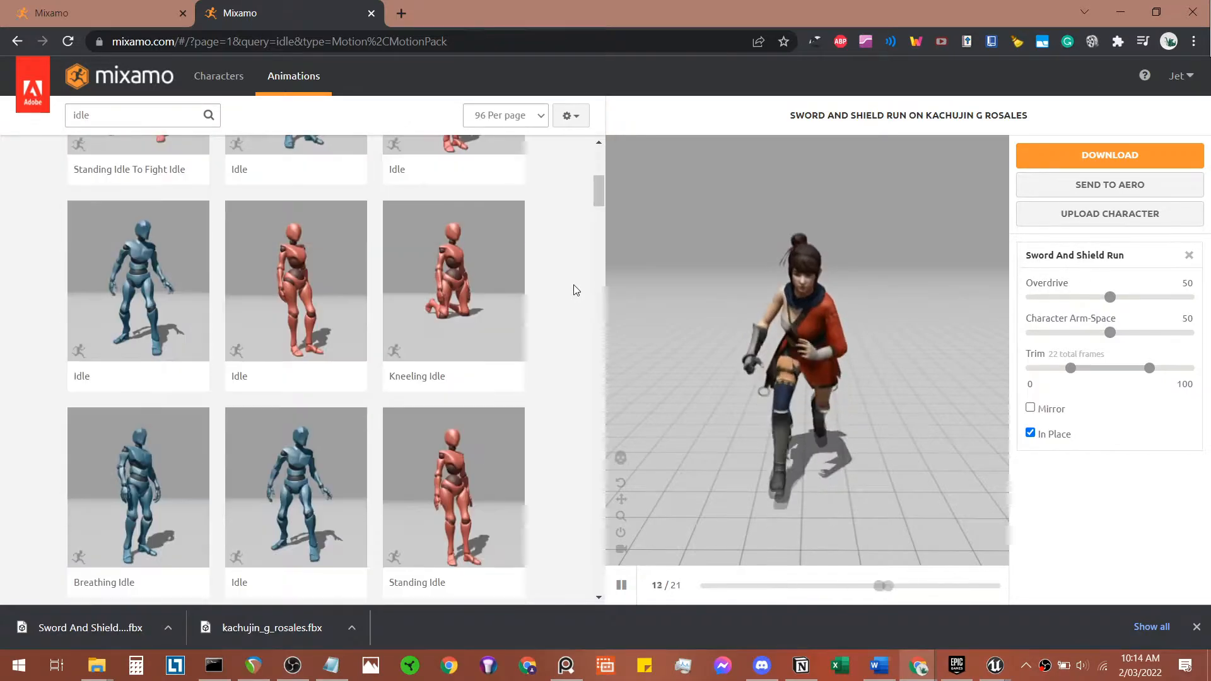
pyautogui.scroll(-3, 574, 288)
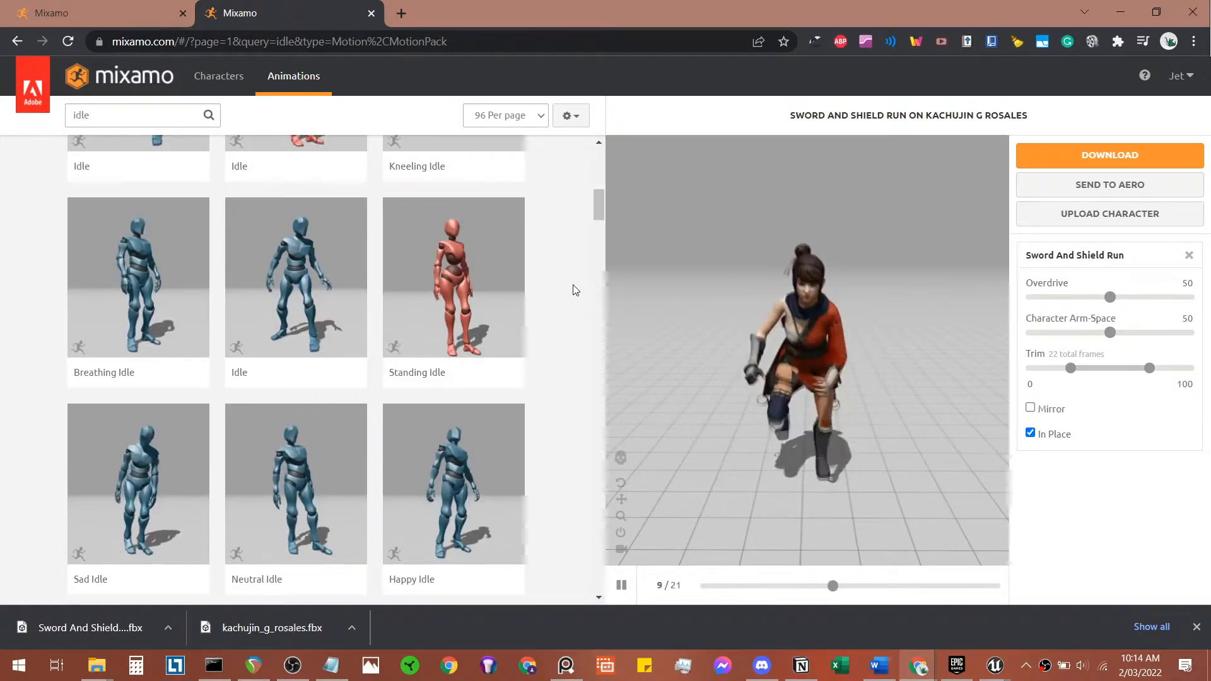
pyautogui.scroll(-3, 574, 290)
pyautogui.scroll(-3, 576, 290)
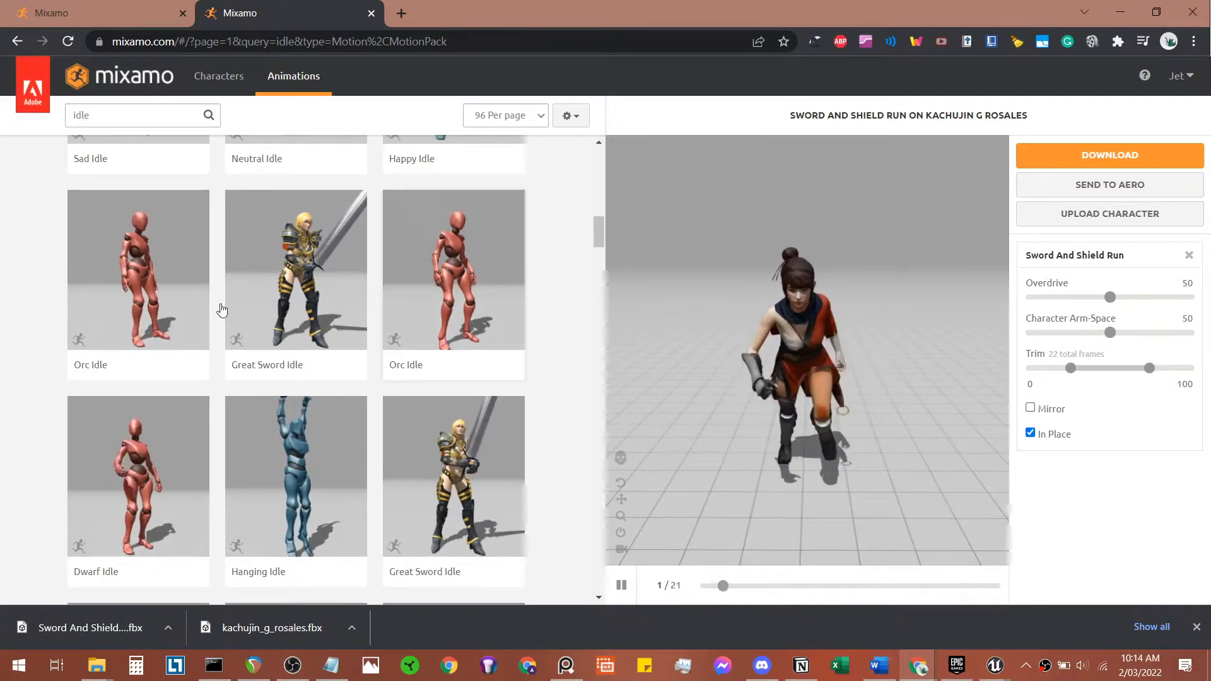
pyautogui.scroll(-6, 5, 379)
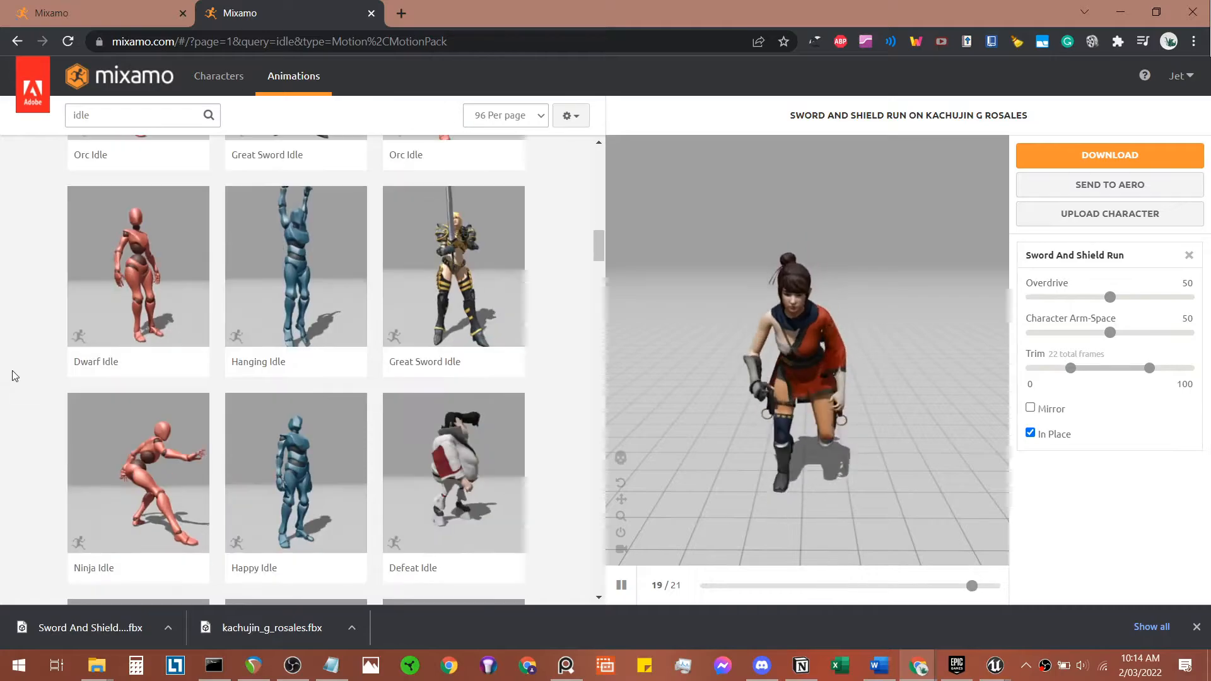
pyautogui.scroll(-7, 15, 371)
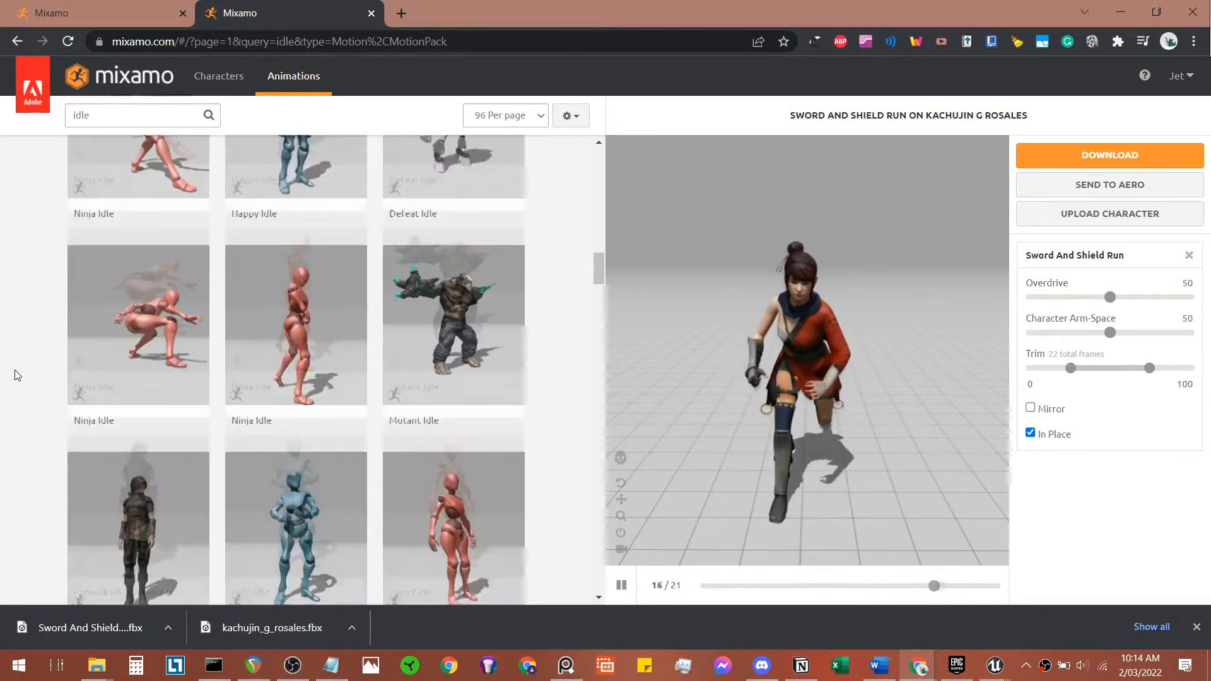
pyautogui.scroll(15, 17, 377)
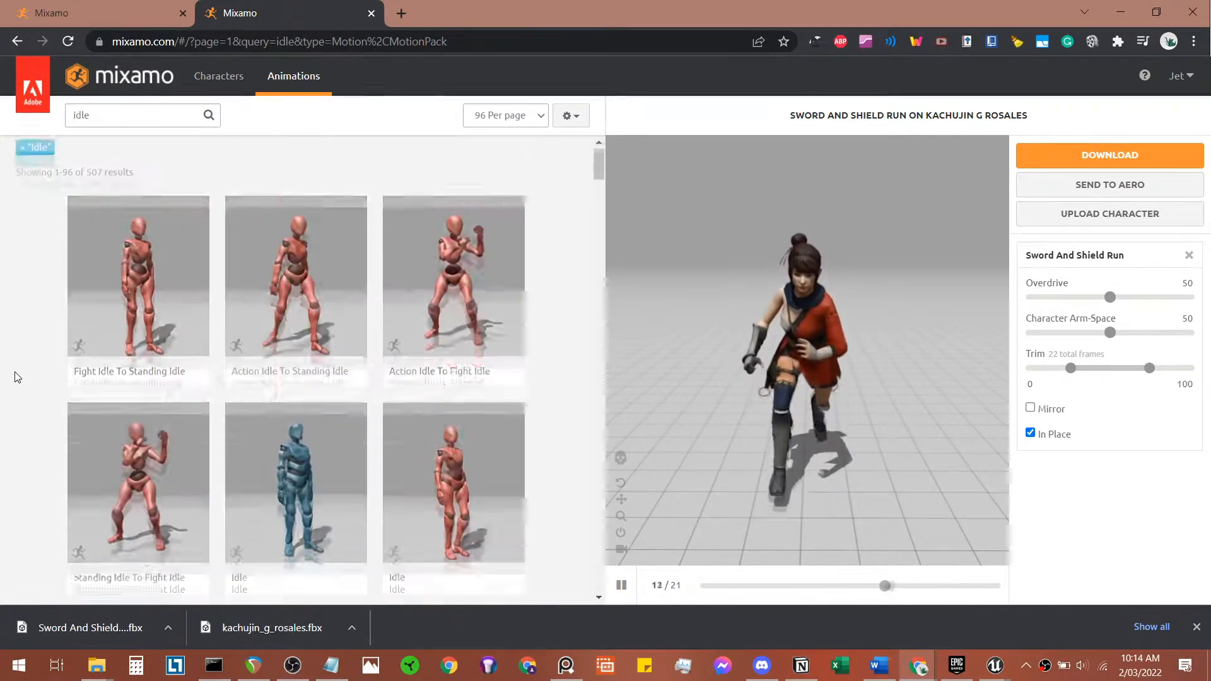
pyautogui.scroll(-2, 17, 377)
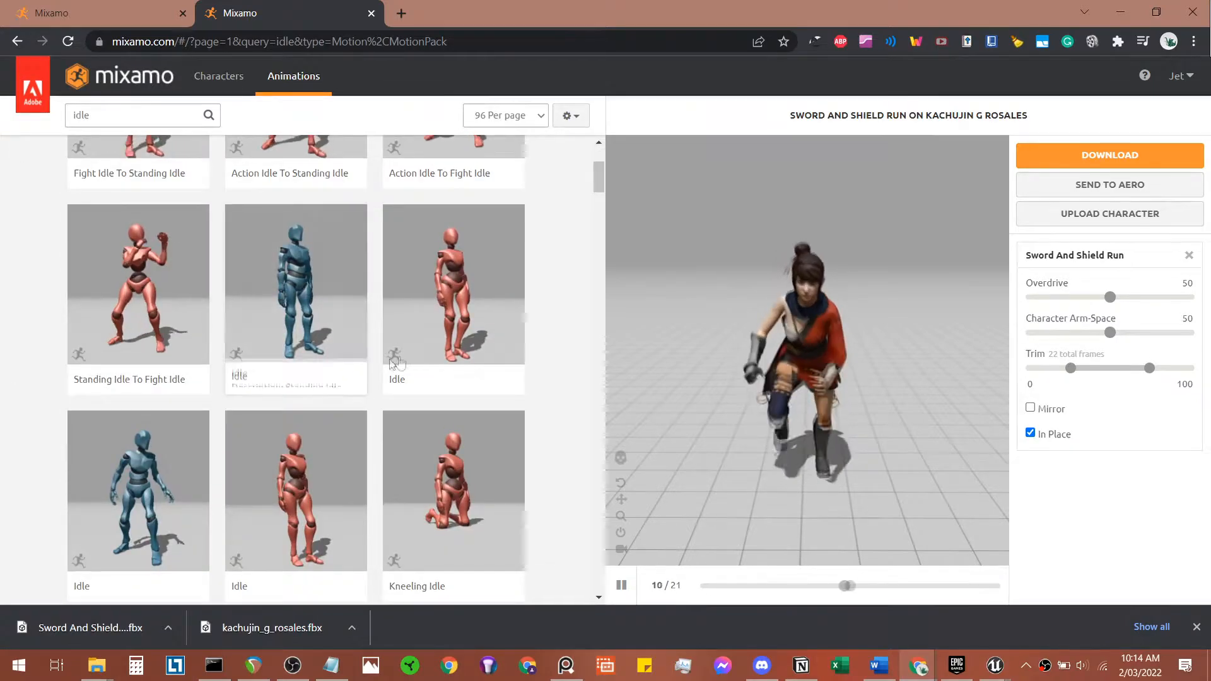
pyautogui.click(429, 331)
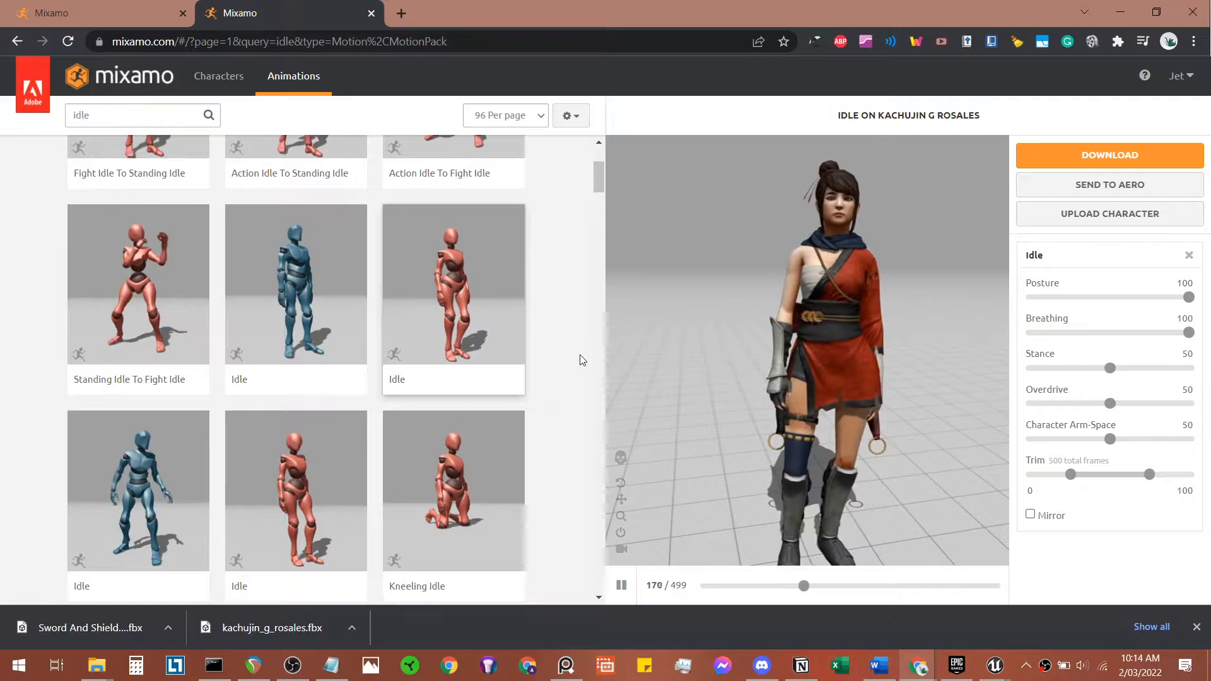
# Step: Set the Idle animation's Character Arm-Space to 65 and download it as FBX Binary without skin, at 60 frames per second, without keyframe reduction
pyautogui.click(1126, 440)
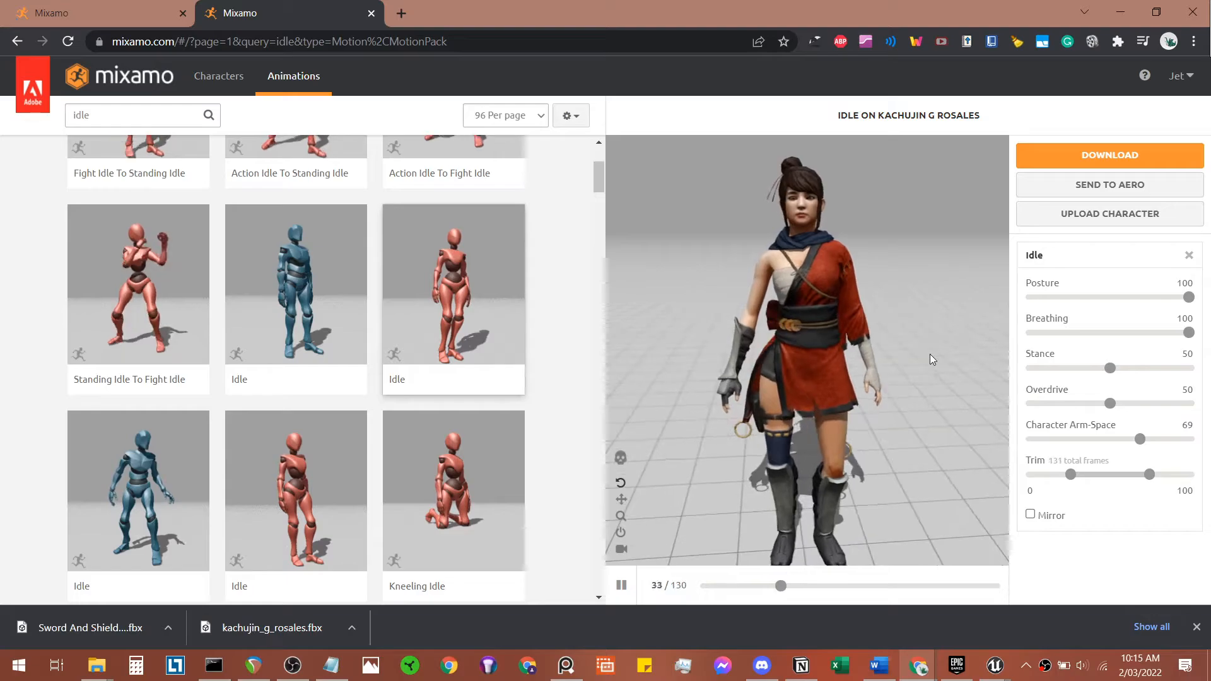
pyautogui.click(1133, 439)
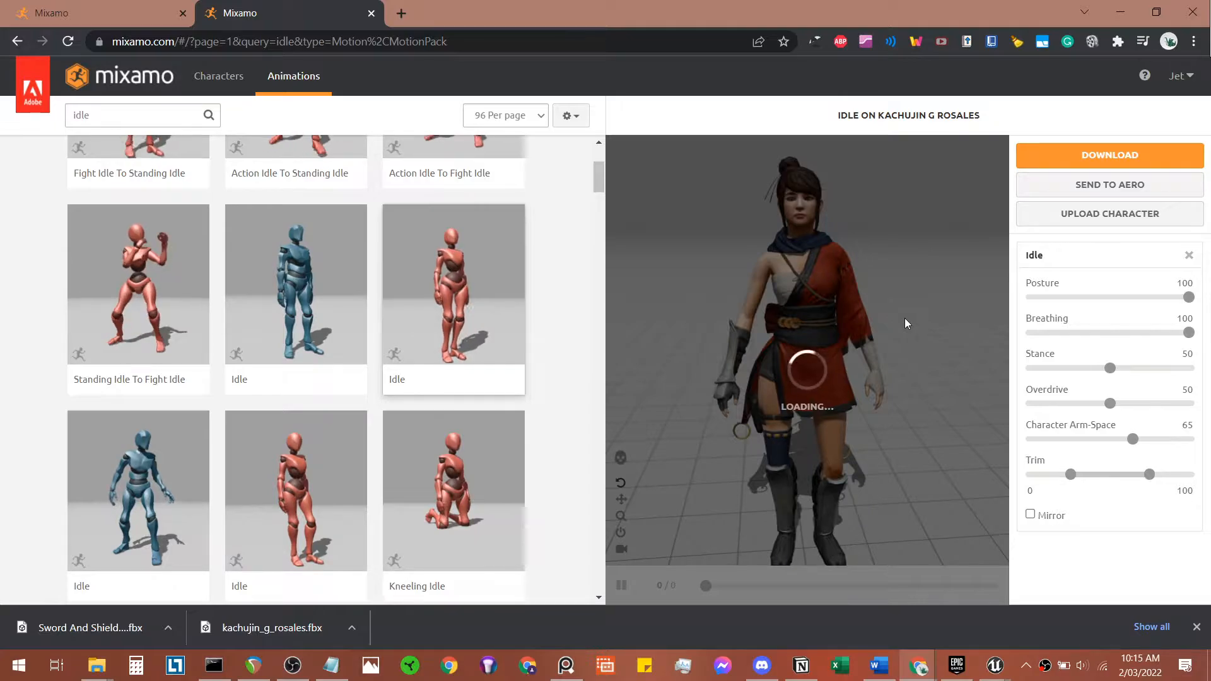
pyautogui.moveTo(902, 320); pyautogui.dragTo(1125, 319)
pyautogui.moveTo(830, 344); pyautogui.dragTo(984, 284)
pyautogui.click(1060, 167)
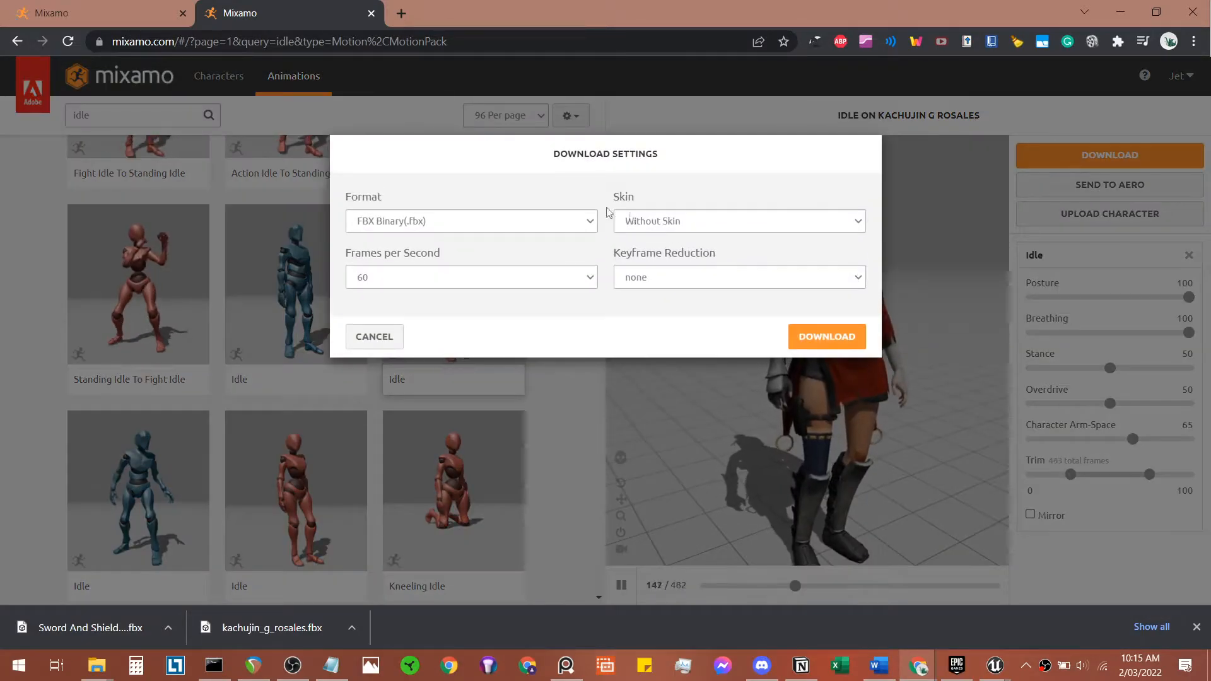
pyautogui.click(819, 336)
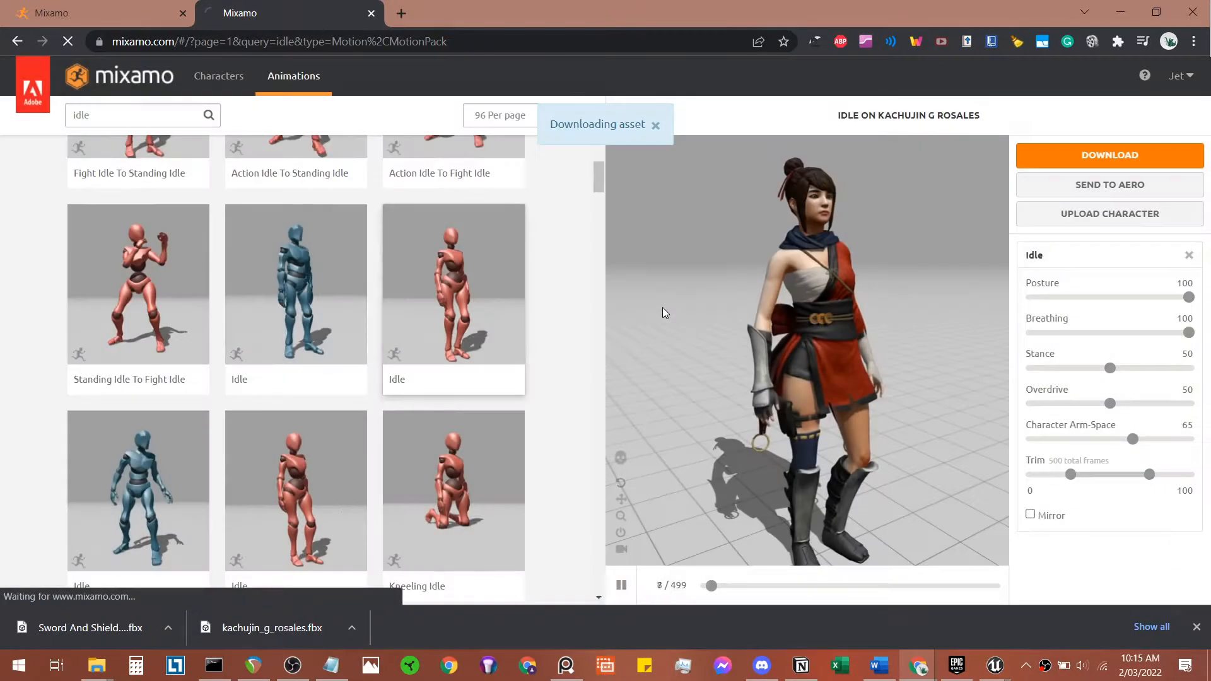
# Step: Search the animations for "jumping" and close the genre suggestions
pyautogui.click(169, 124)
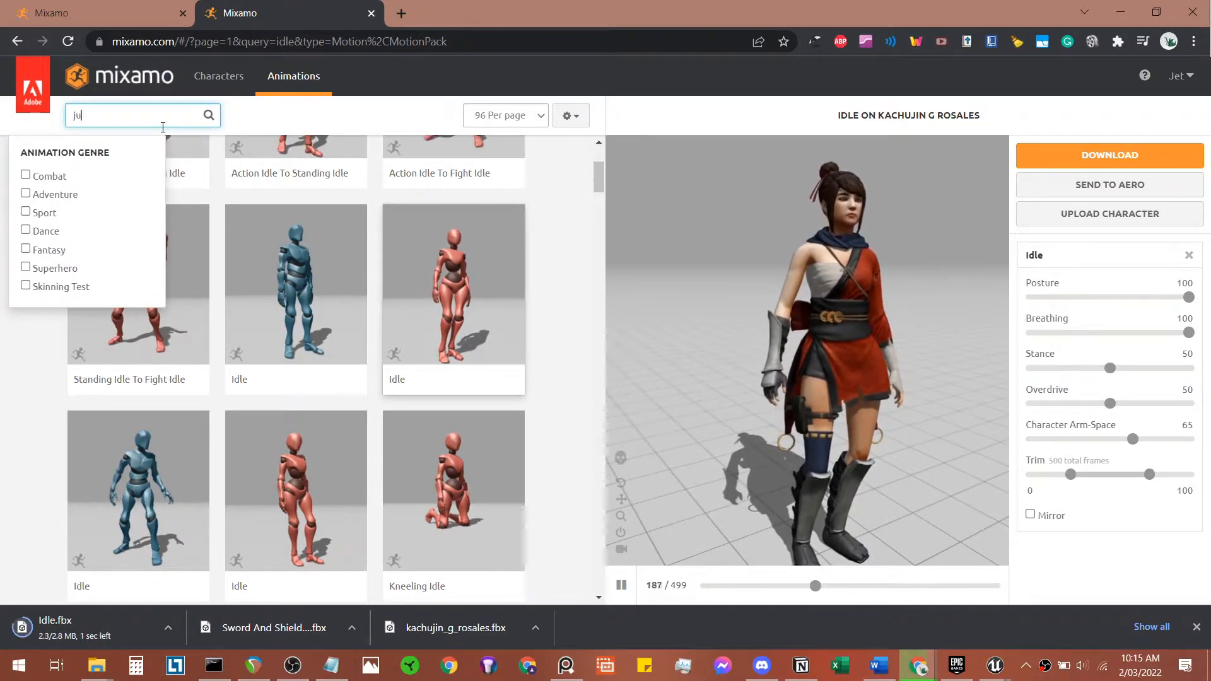
pyautogui.write('jumping')
pyautogui.press('Return')
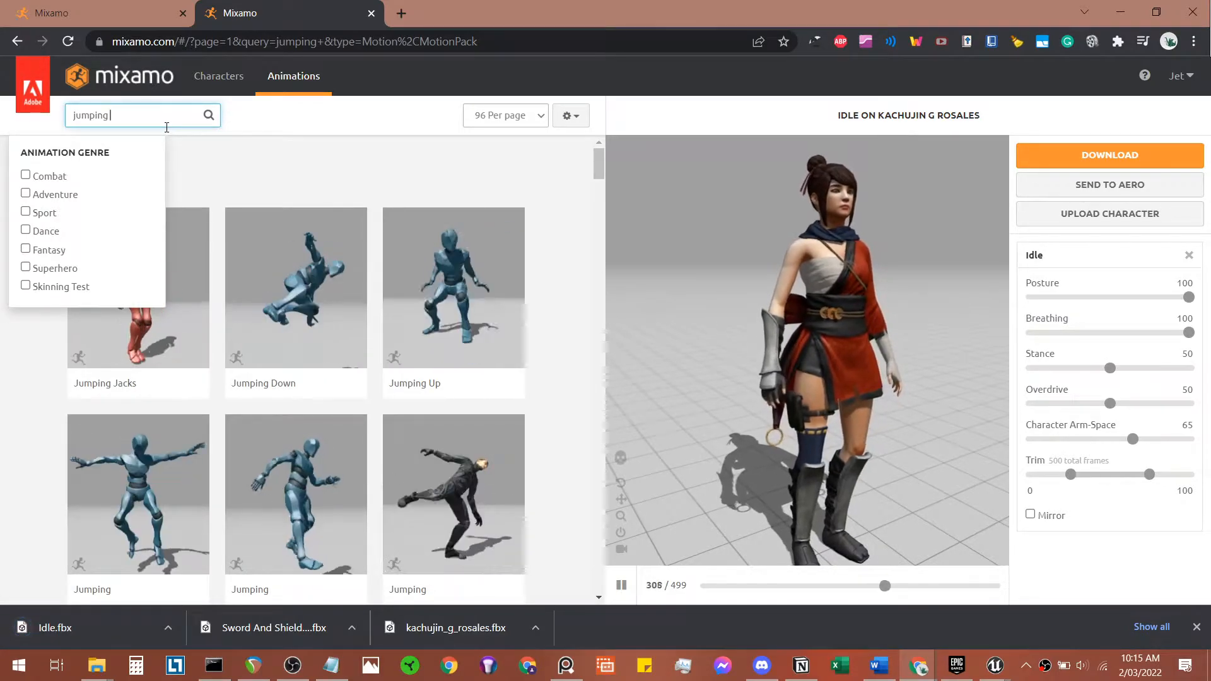
pyautogui.click(252, 174)
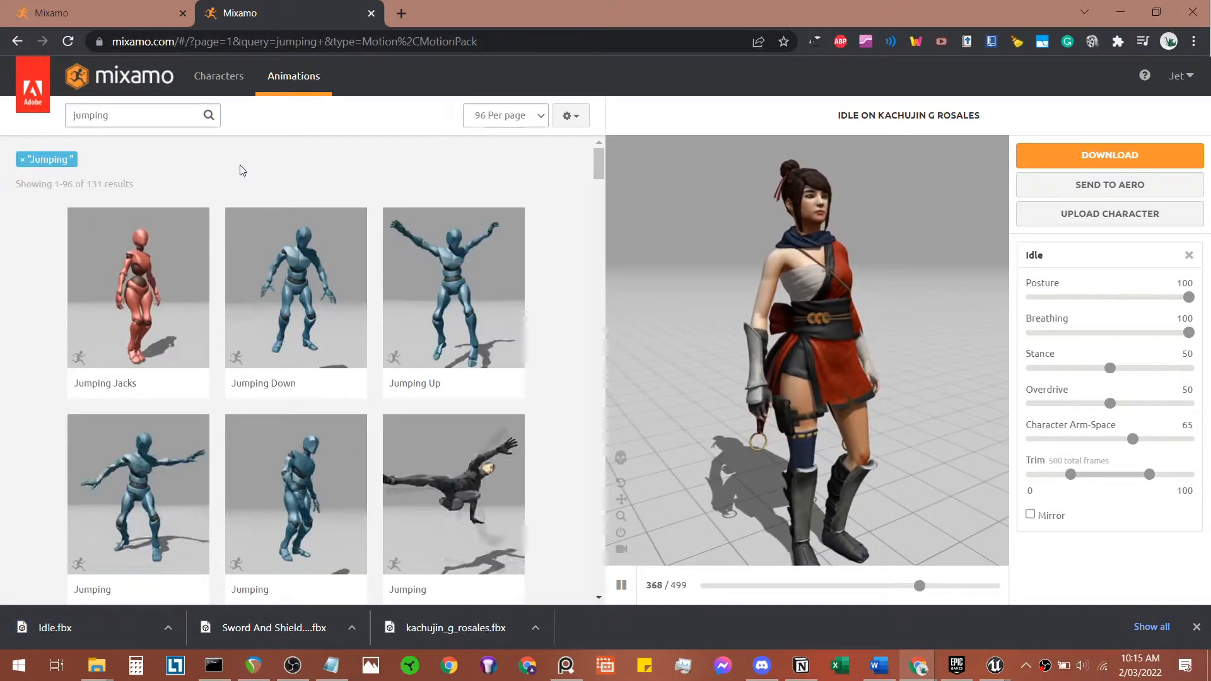
# Step: Apply the first animation named Jumping to the Kachujin character and download it
pyautogui.scroll(-3, 255, 179)
pyautogui.scroll(-3, 557, 375)
pyautogui.scroll(3, 555, 372)
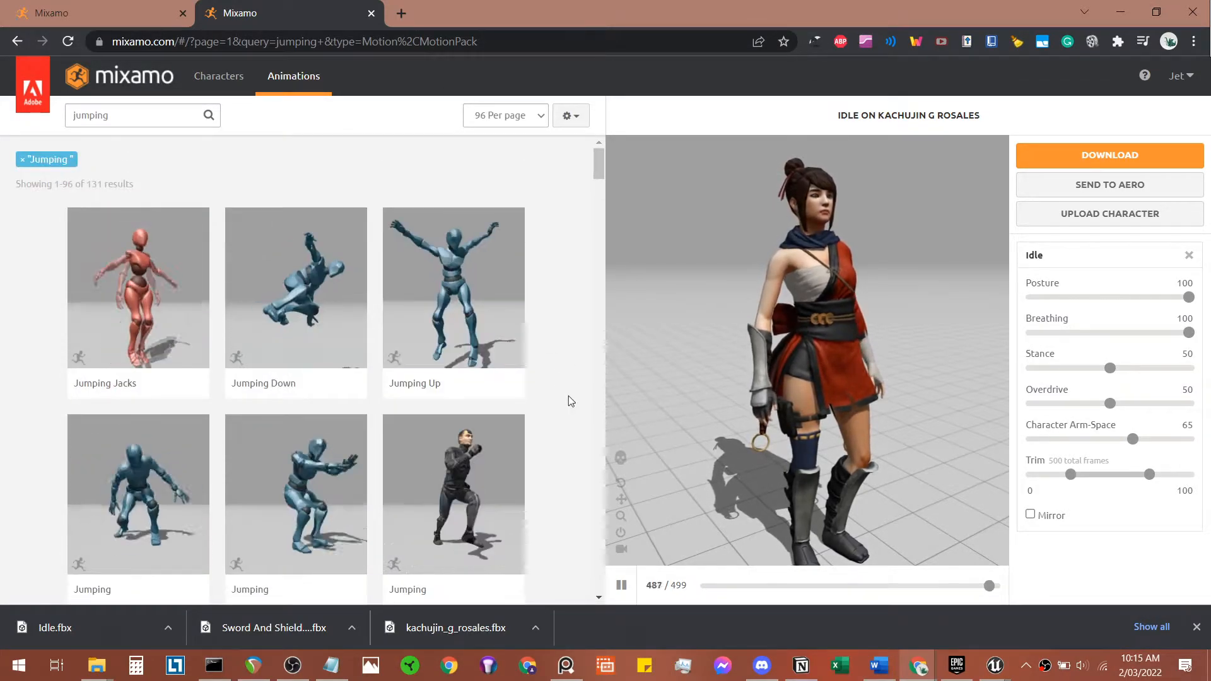
pyautogui.scroll(-3, 569, 398)
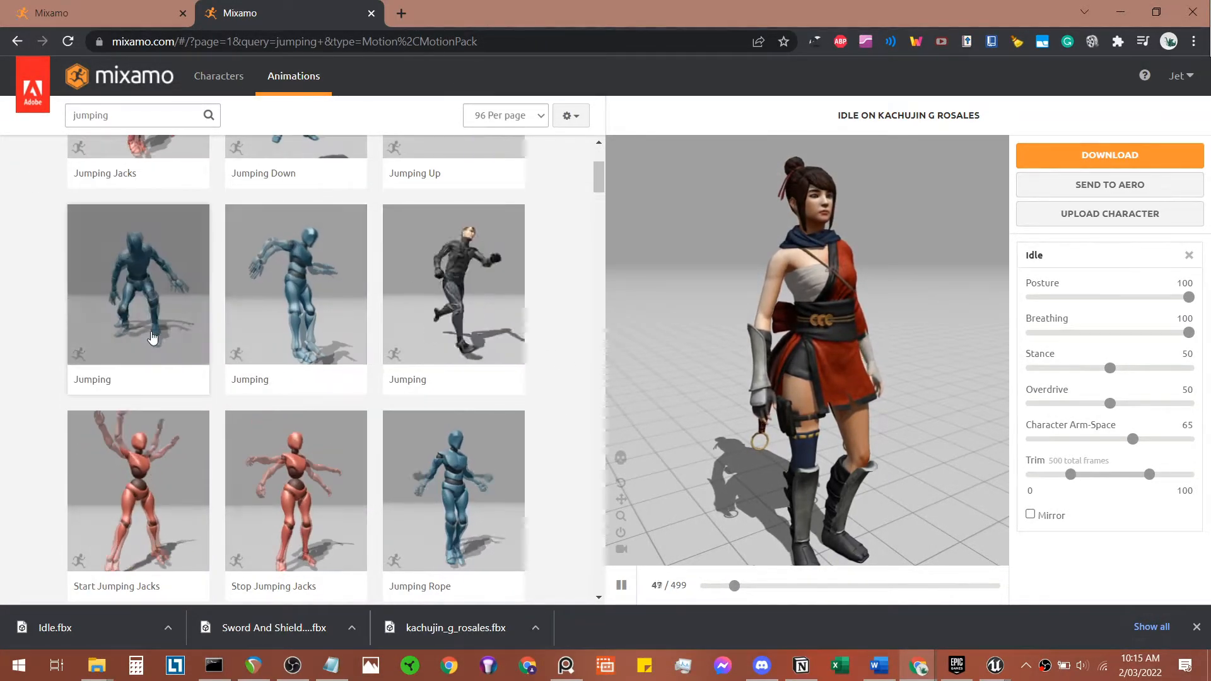
pyautogui.click(71, 314)
pyautogui.scroll(3, 24, 287)
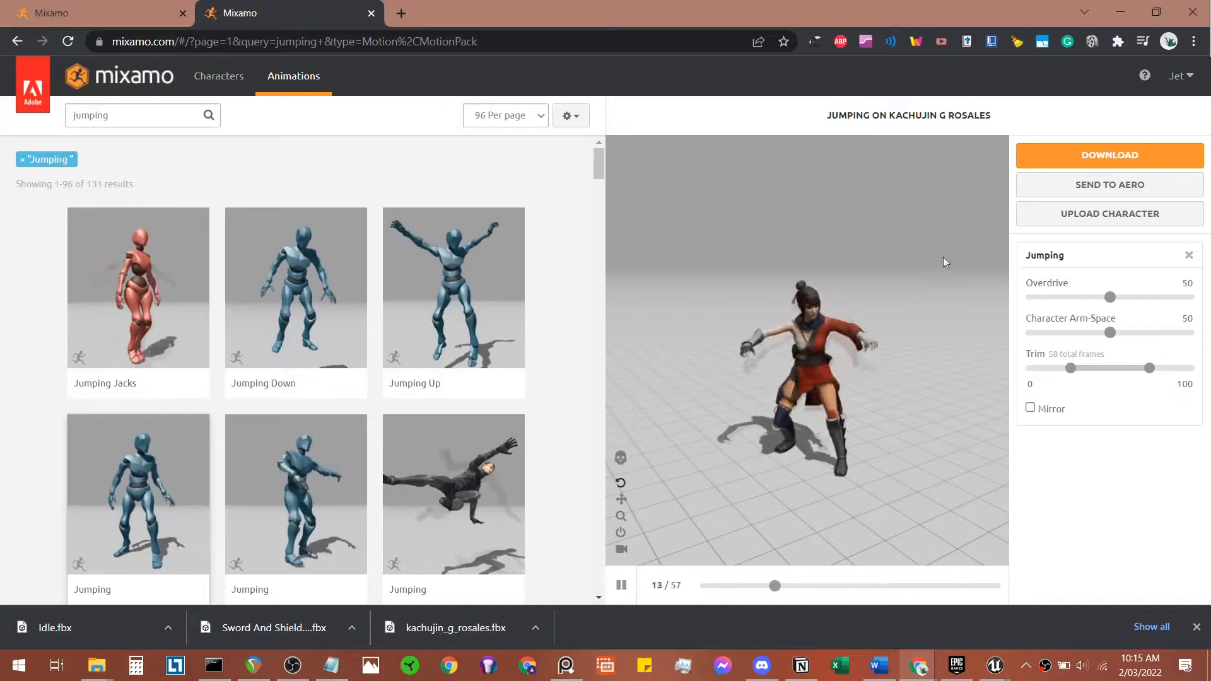
pyautogui.click(1104, 154)
pyautogui.click(860, 336)
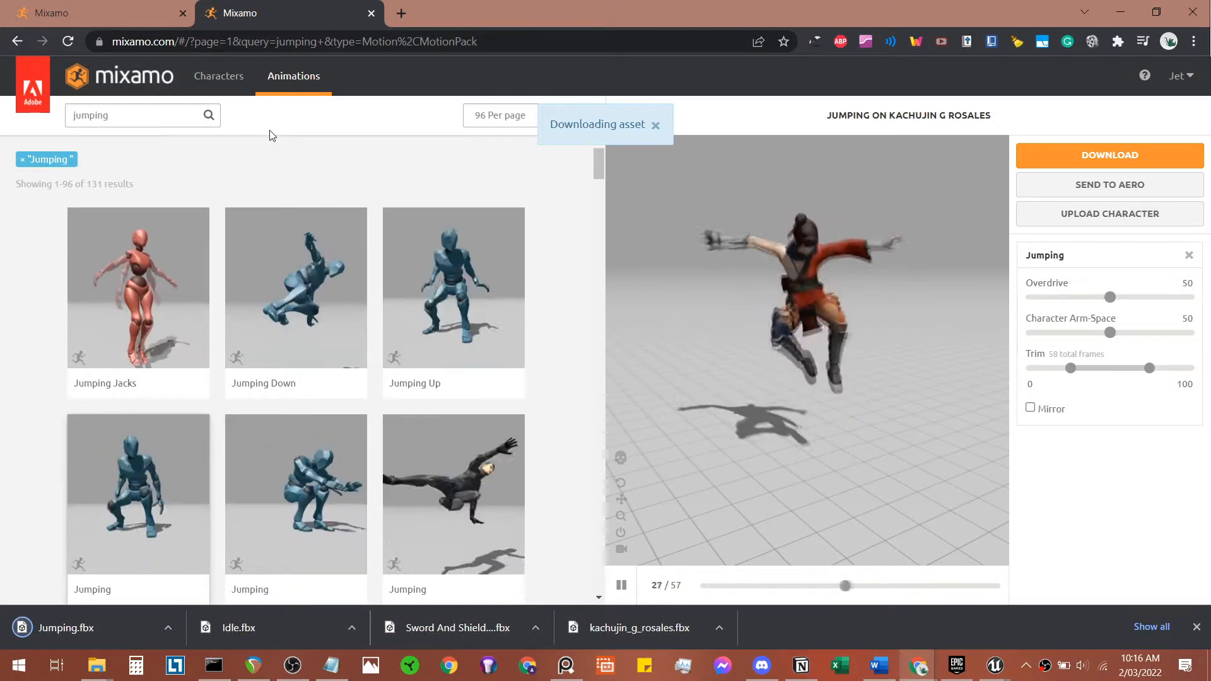
# Step: Replace the search term with "magic attack" and run the animation search
pyautogui.click(104, 105)
pyautogui.doubleClick(105, 105)
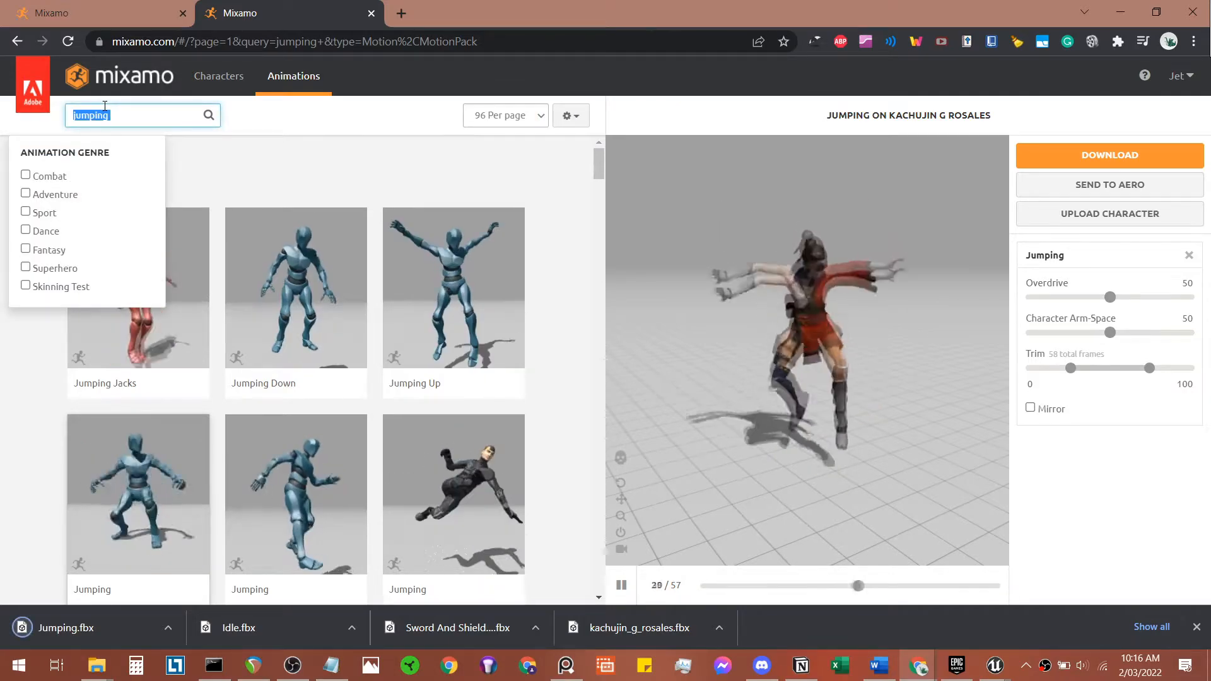
pyautogui.write('magic attack')
pyautogui.press('Return')
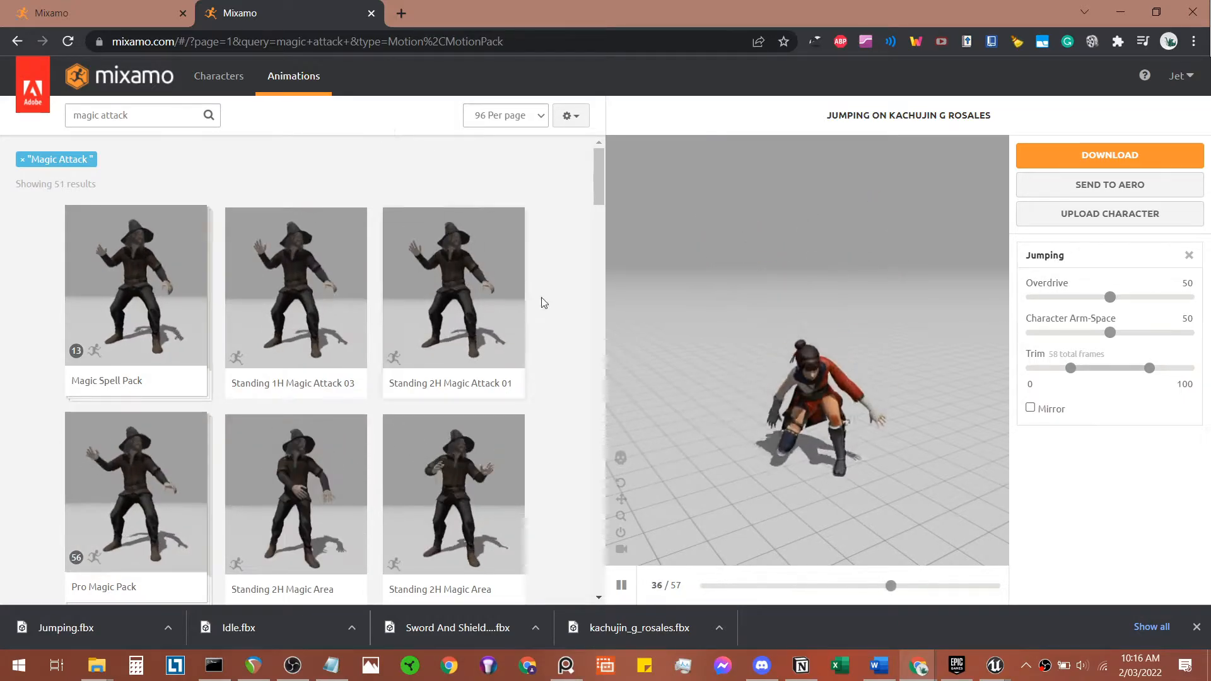
# Step: Look through the magic attack animations for a suitable attack motion for the character
pyautogui.scroll(-3, 548, 316)
pyautogui.scroll(-3, 553, 329)
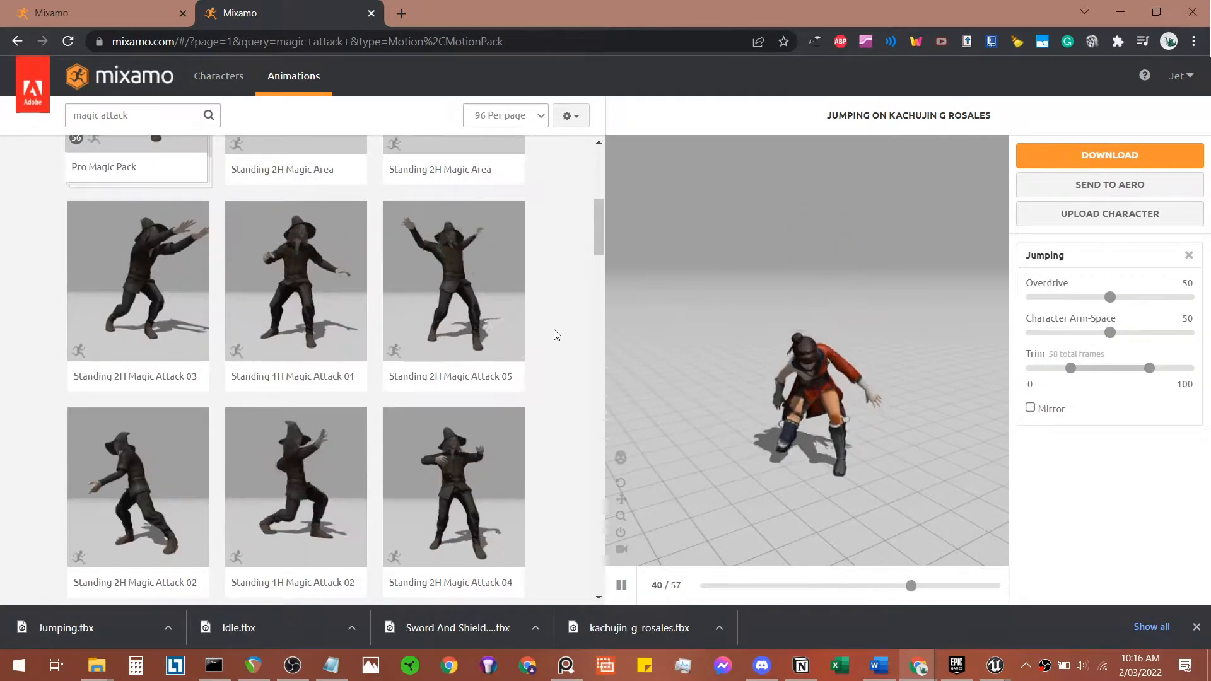
pyautogui.scroll(-9, 554, 334)
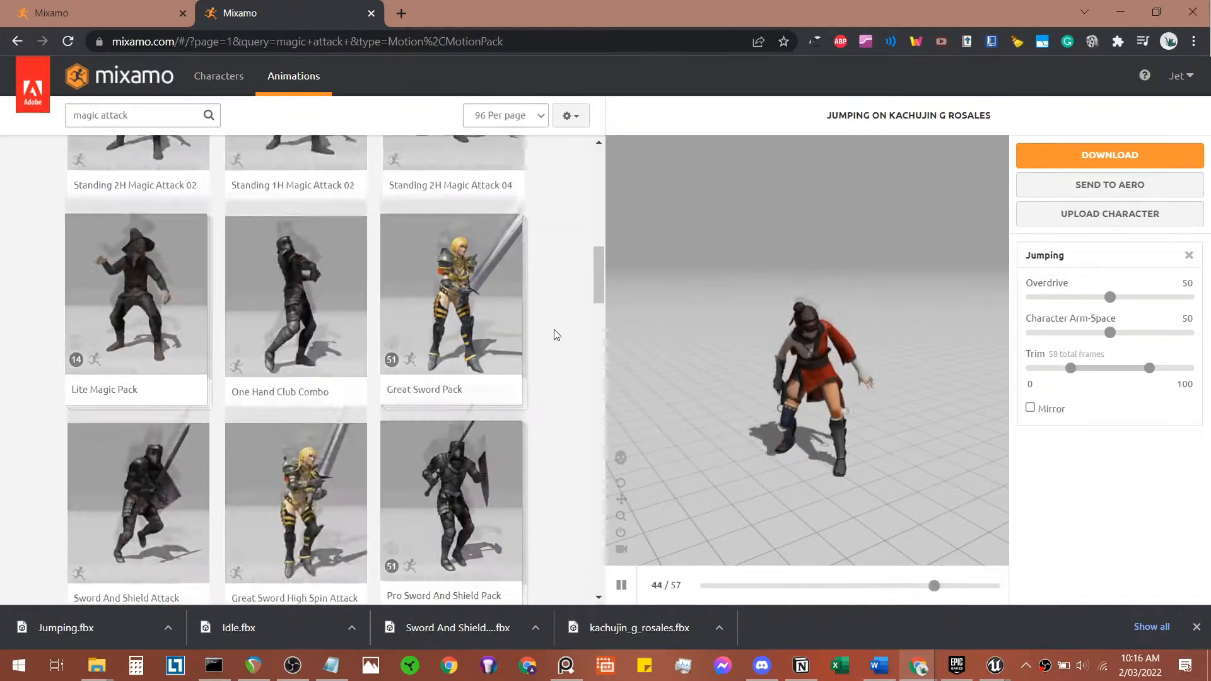
pyautogui.scroll(10, 554, 329)
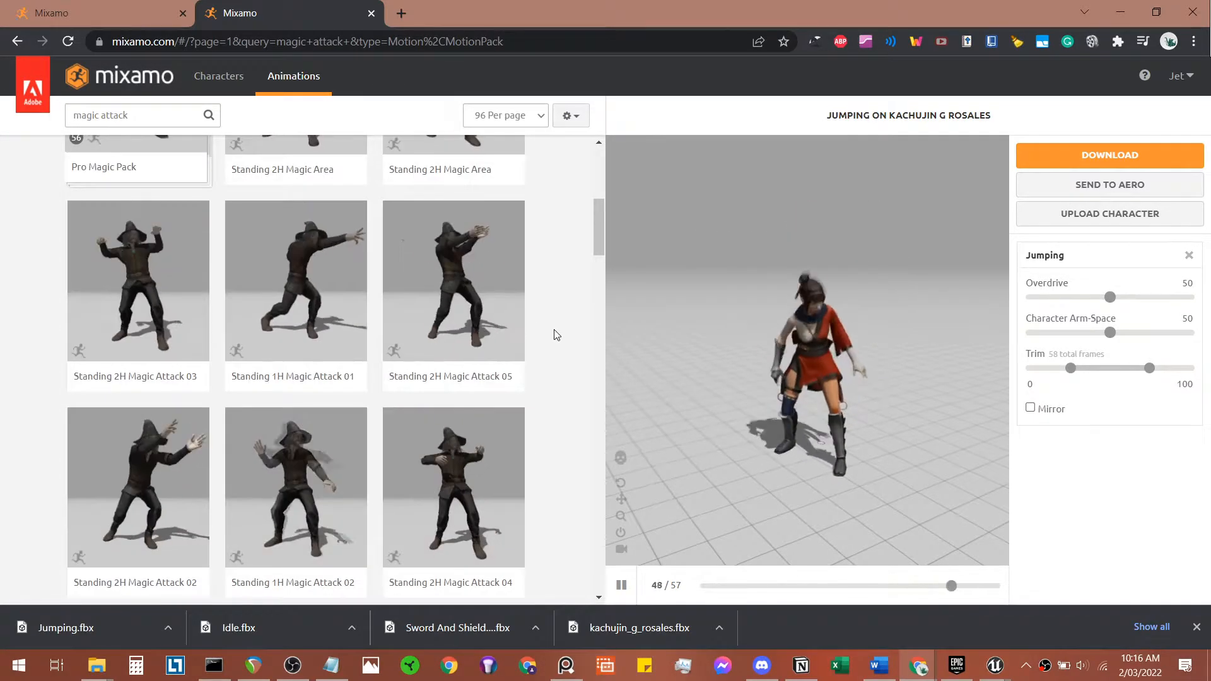
pyautogui.scroll(3, 555, 330)
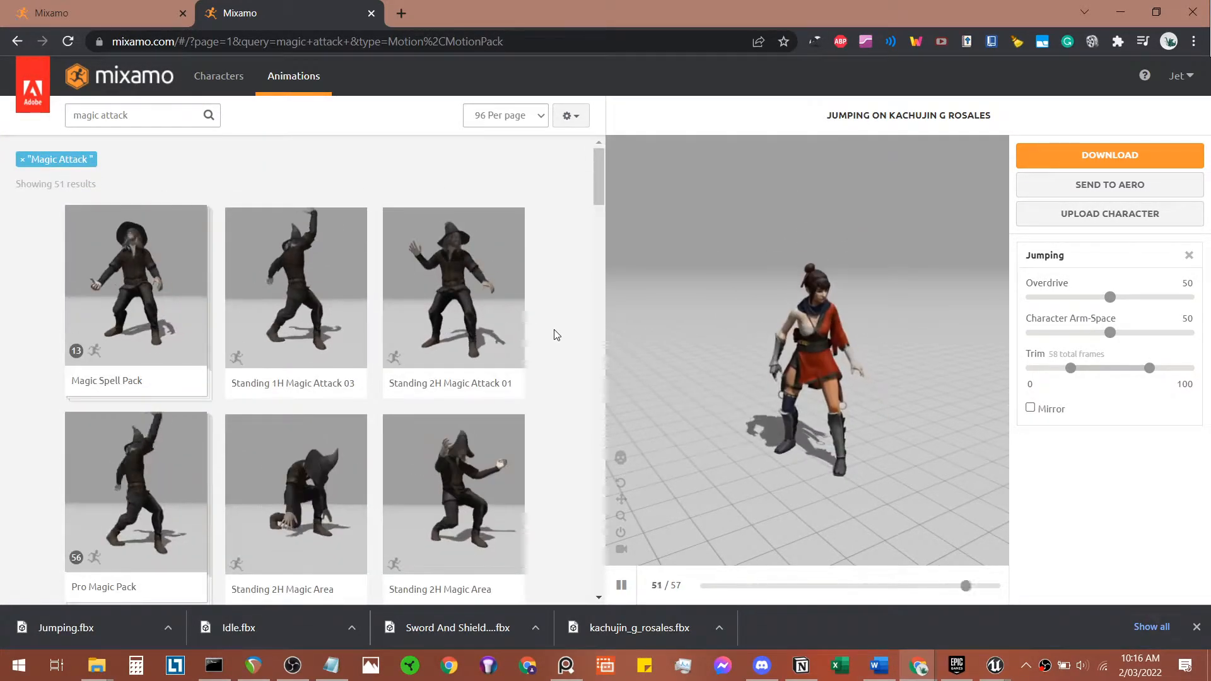
pyautogui.scroll(-9, 556, 334)
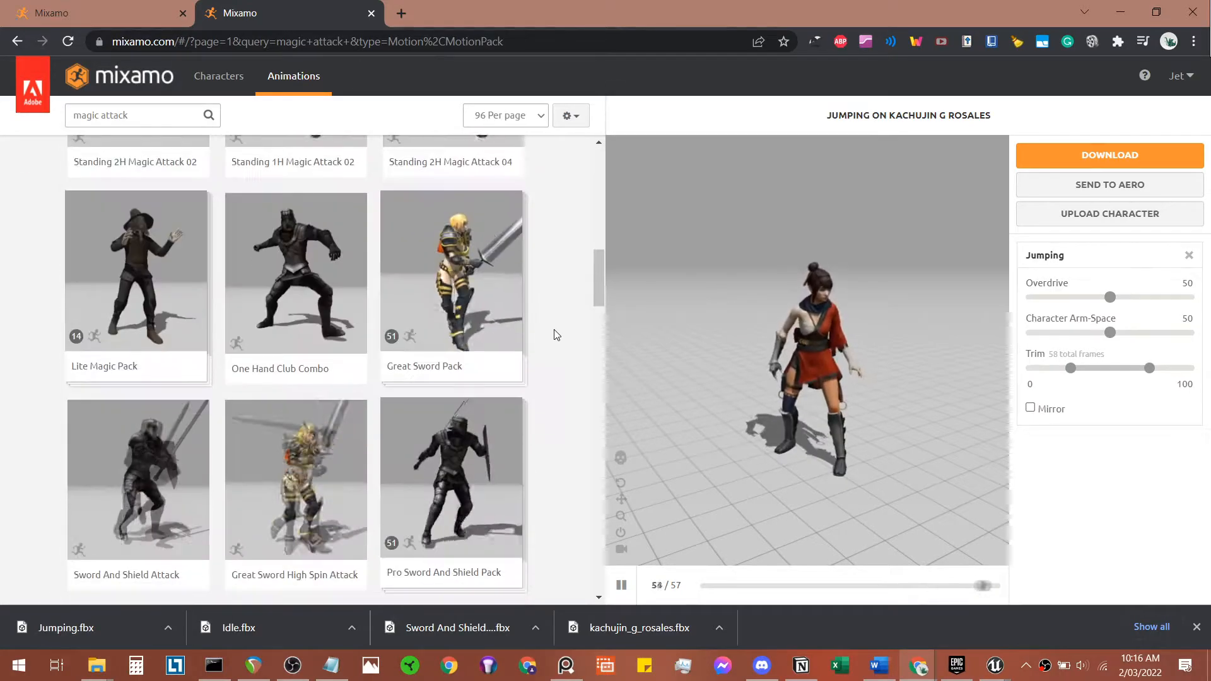
pyautogui.scroll(-3, 555, 334)
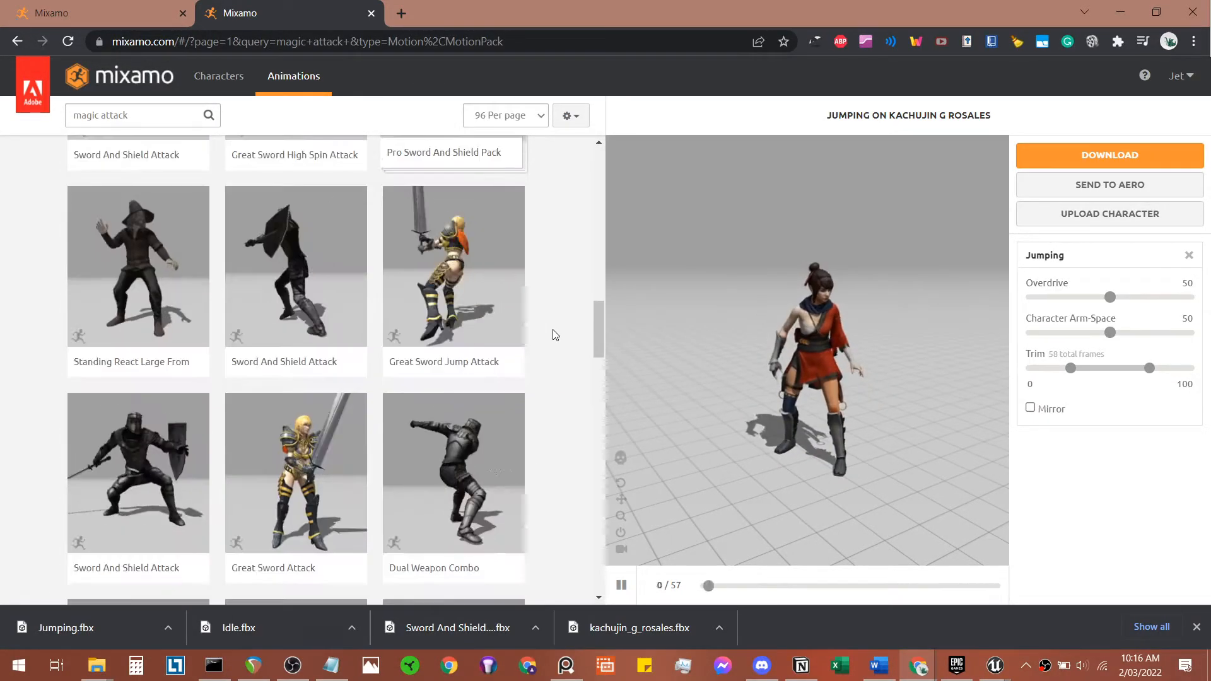
pyautogui.scroll(13, 554, 334)
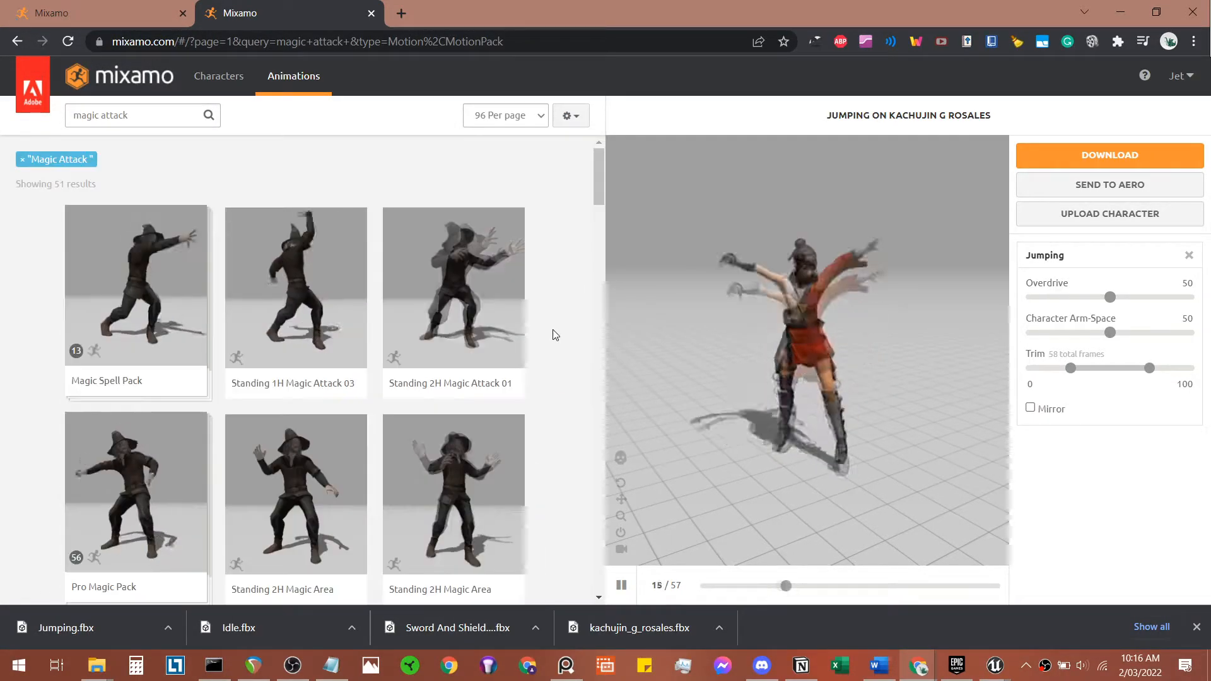
# Step: Narrow the search to "magic attack 1h" and apply Standing 1H Magic Attack 01 to the Kachujin character
pyautogui.click(160, 122)
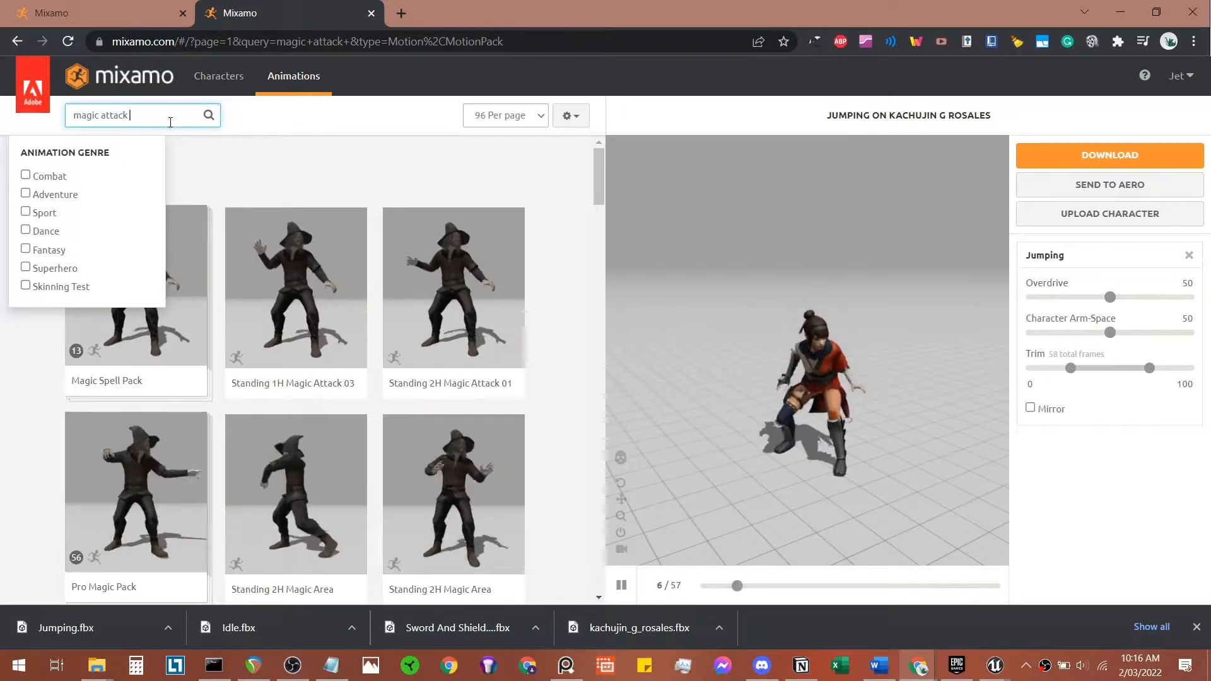
pyautogui.write('1h')
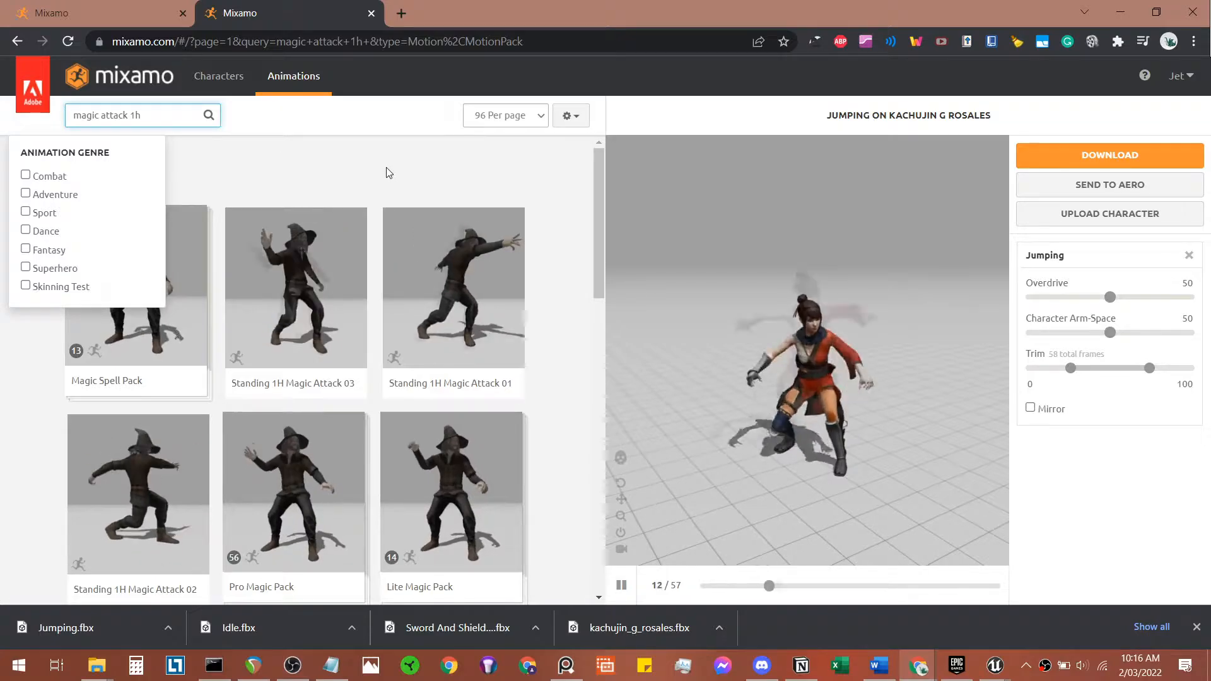
pyautogui.click(386, 167)
pyautogui.click(471, 275)
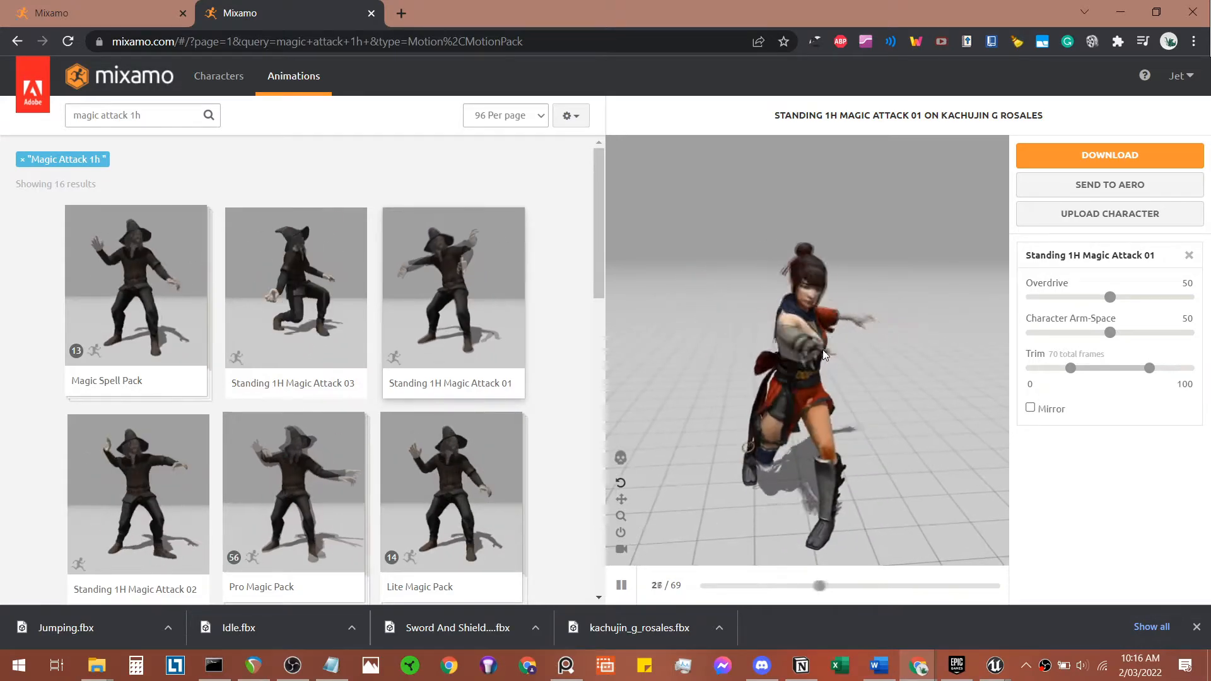
# Step: Mirror the Standing 1H Magic Attack 01 animation and download it as FBX Binary without skin at 60 frames per second
pyautogui.click(1030, 408)
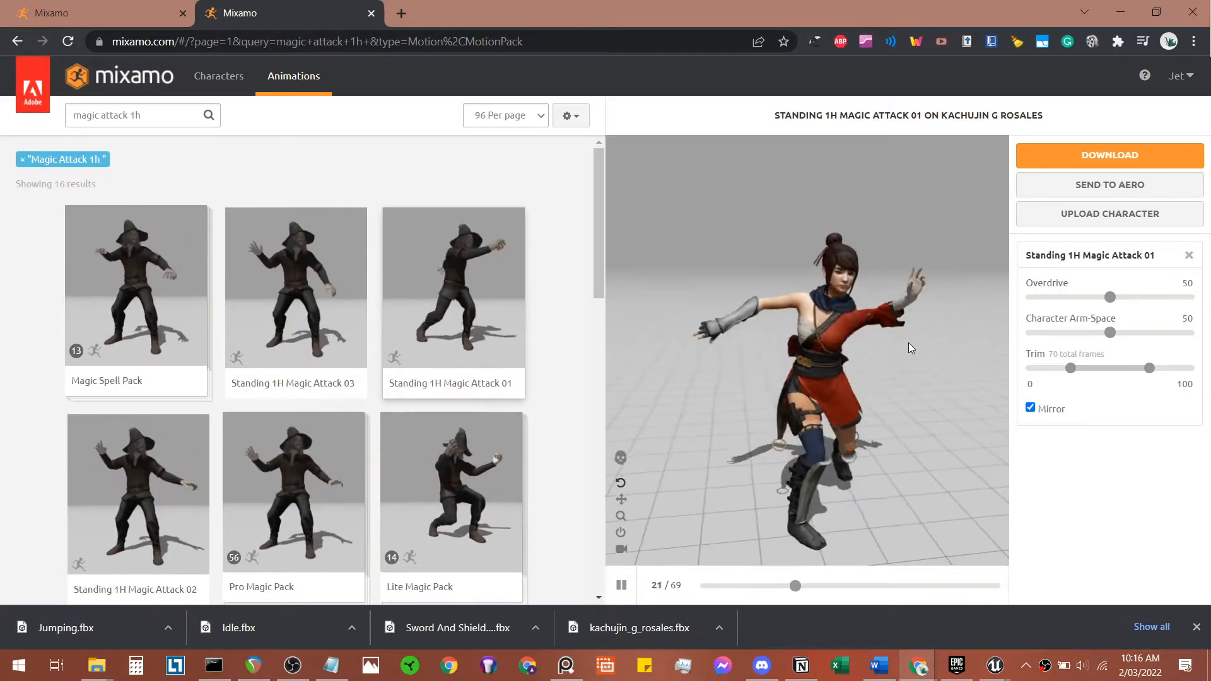
pyautogui.click(1092, 159)
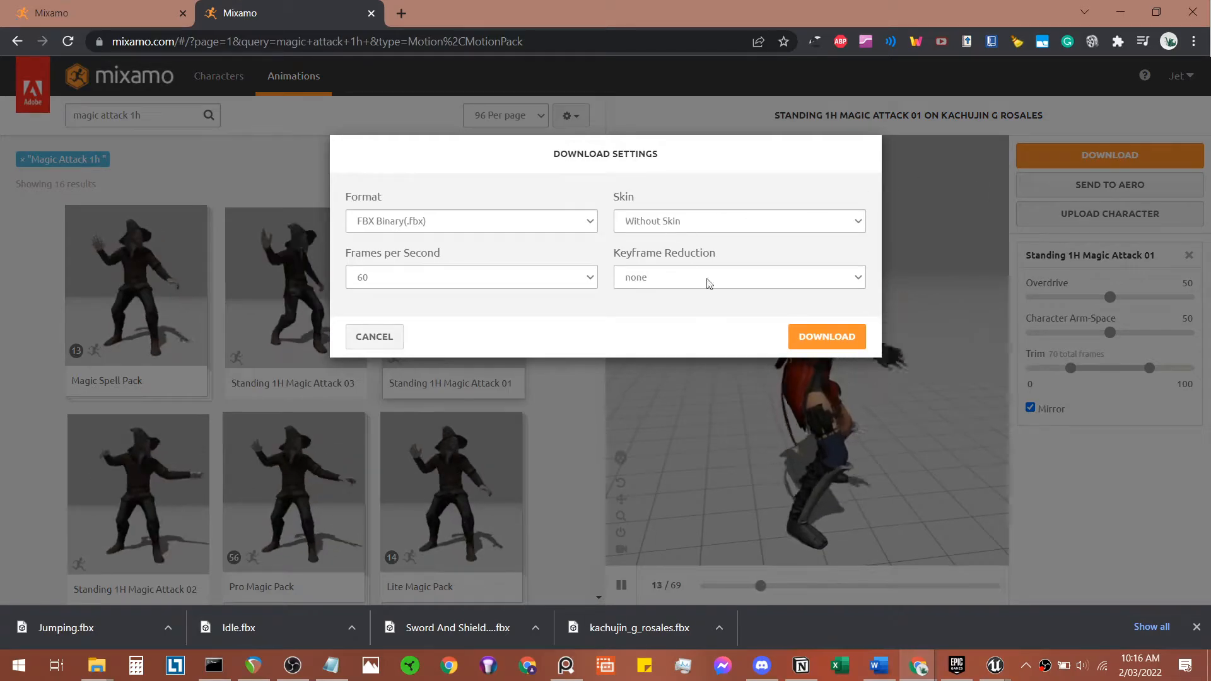
pyautogui.click(827, 337)
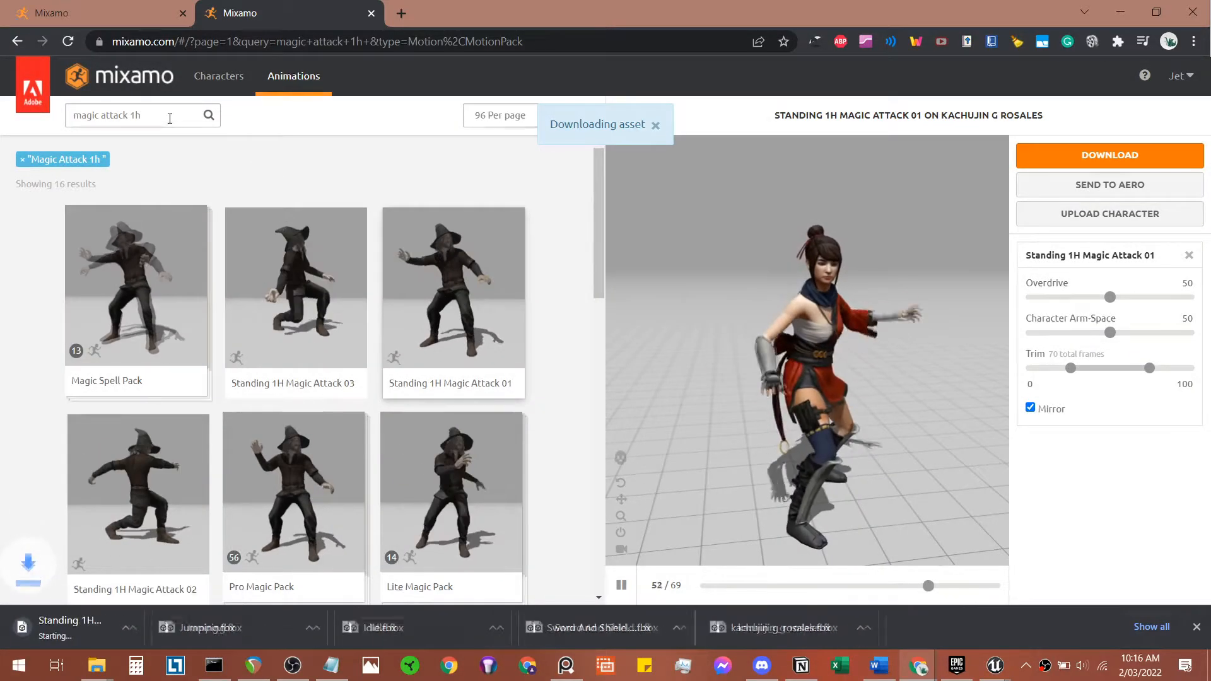
# Step: Search the animation library for "sword slash"
pyautogui.click(170, 118)
pyautogui.hotkey('ctrl', 'a')
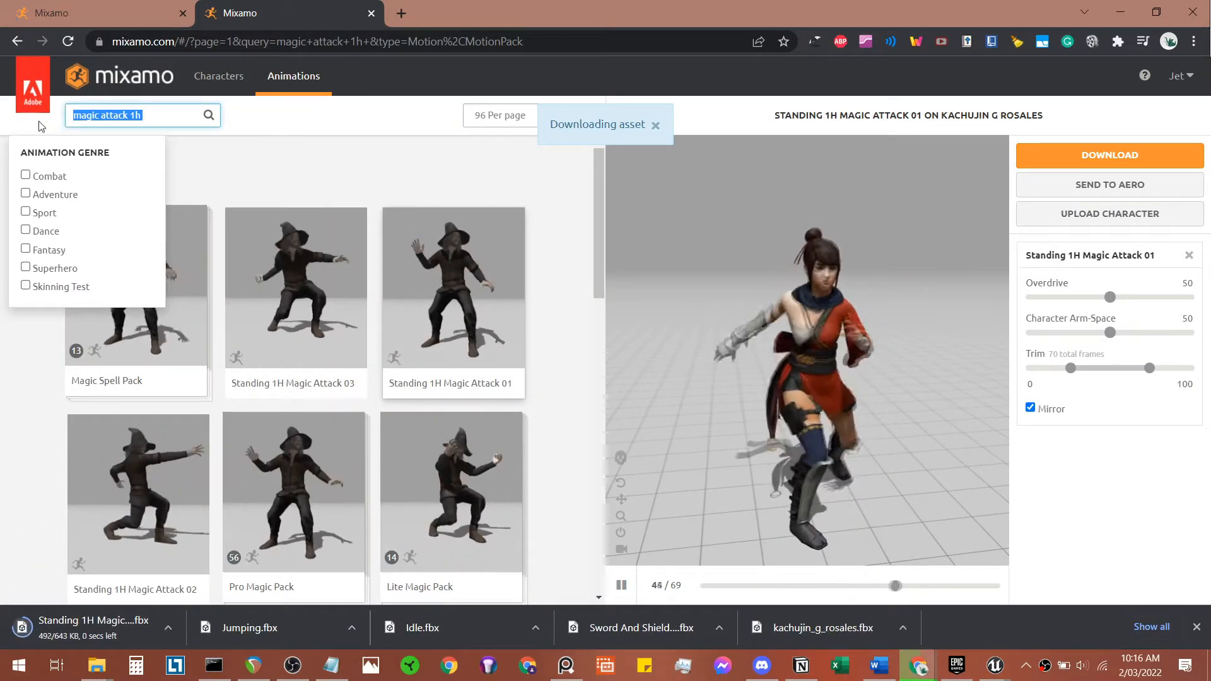
pyautogui.write('sword slash')
pyautogui.press('Return')
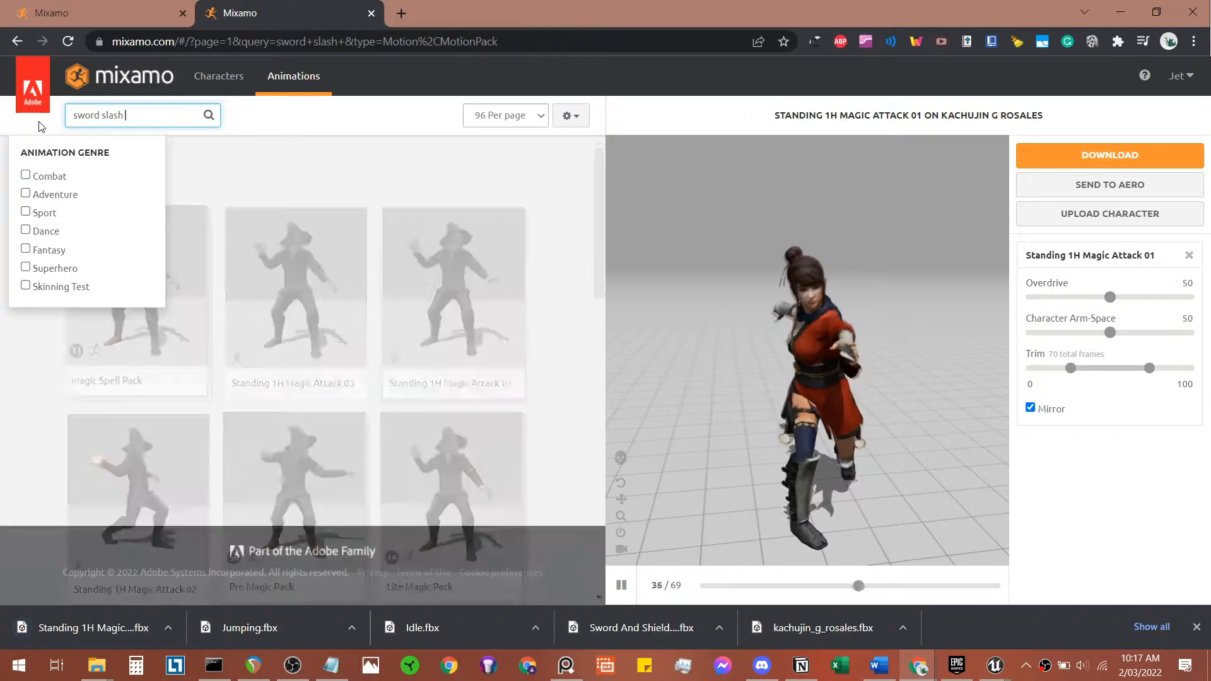
pyautogui.click(278, 182)
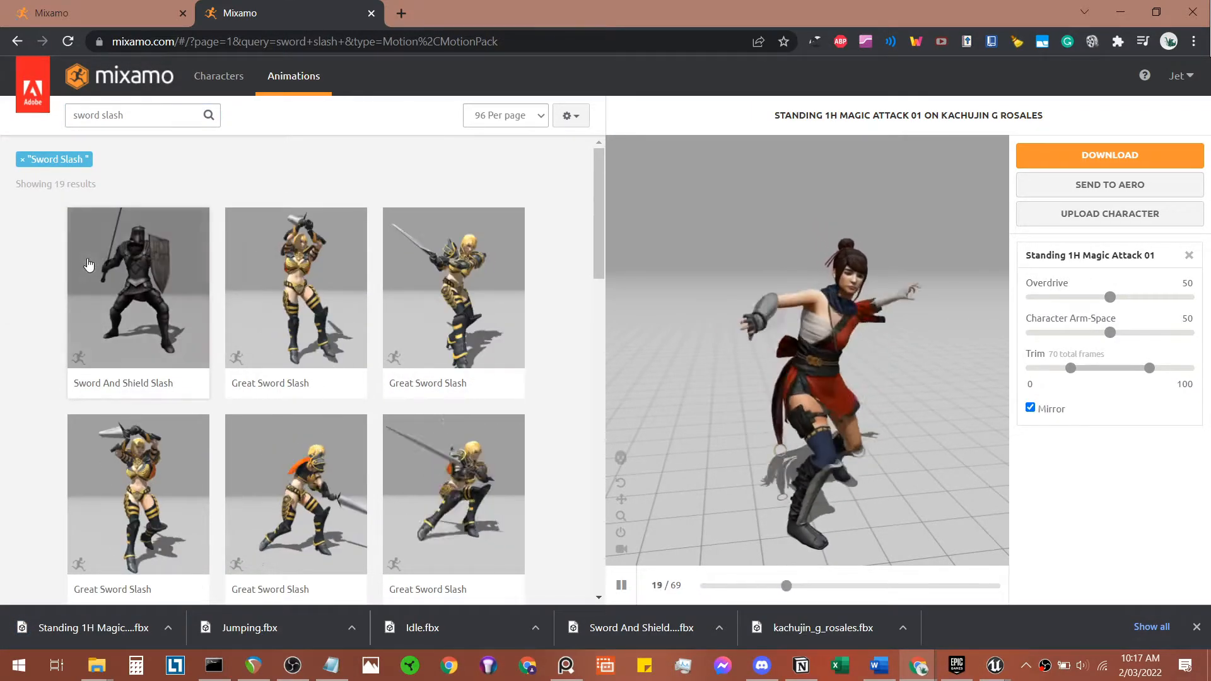
# Step: Apply the 46-frame Sword And Shield Slash animation to the character and download it as FBX Binary without skin at 60 frames per second
pyautogui.scroll(-3, 5, 265)
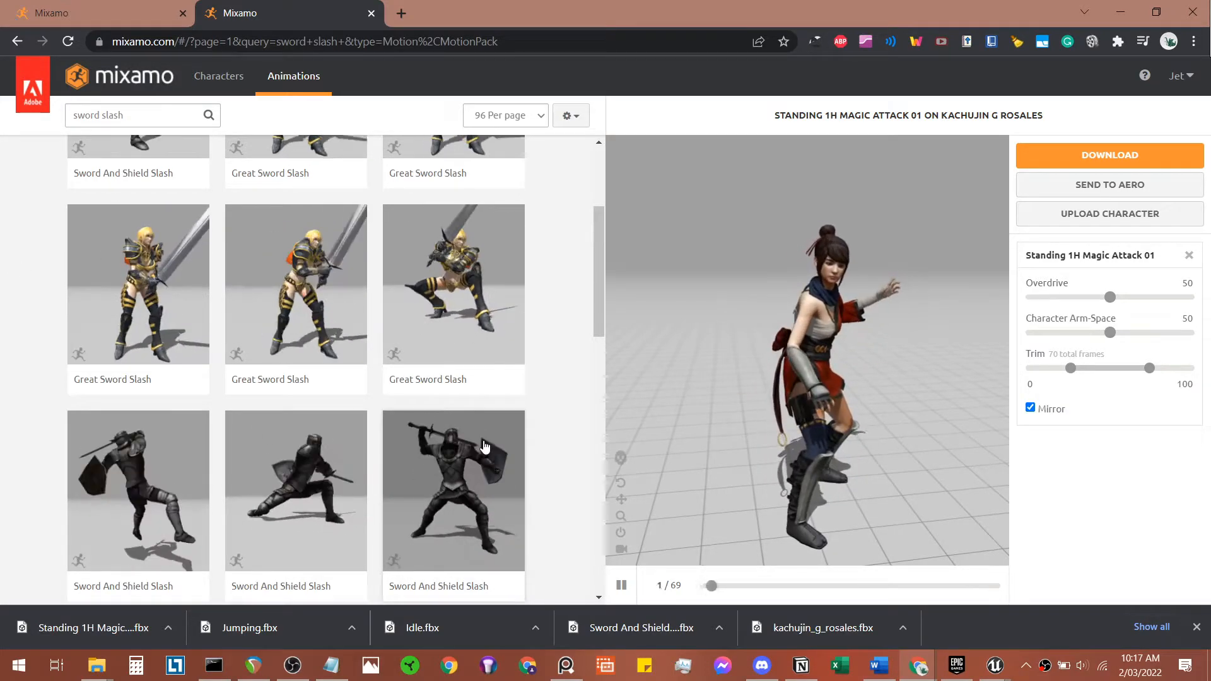
pyautogui.scroll(-3, 487, 449)
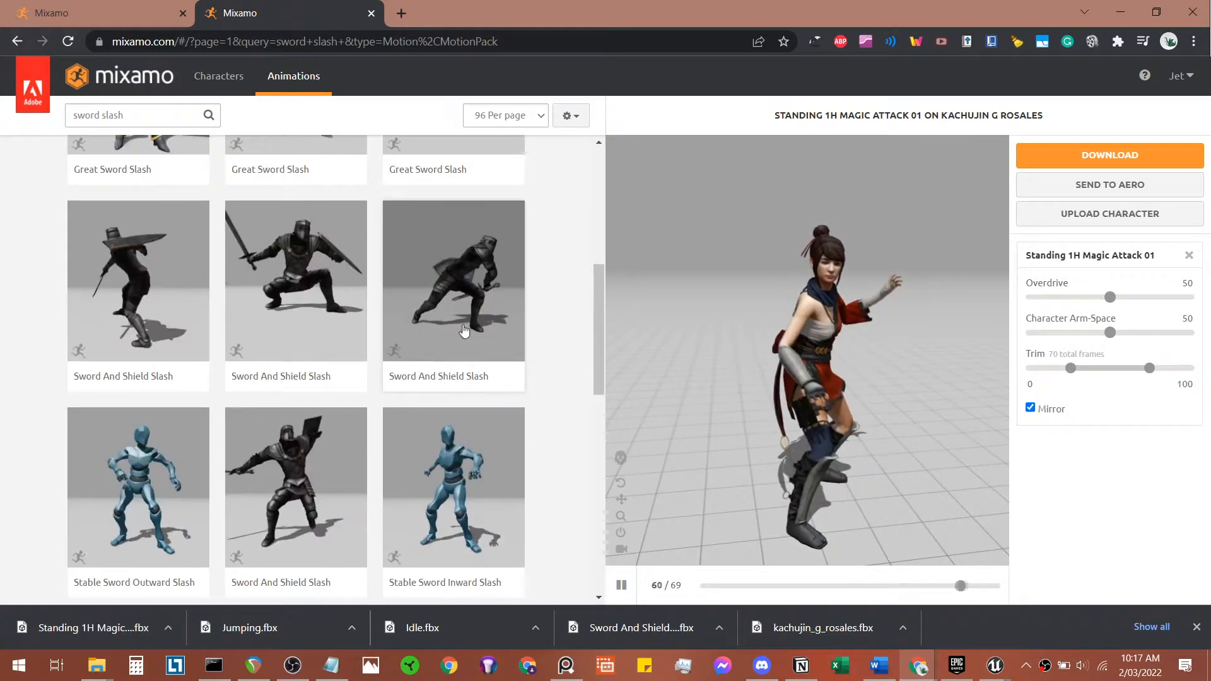
pyautogui.scroll(-3, 476, 284)
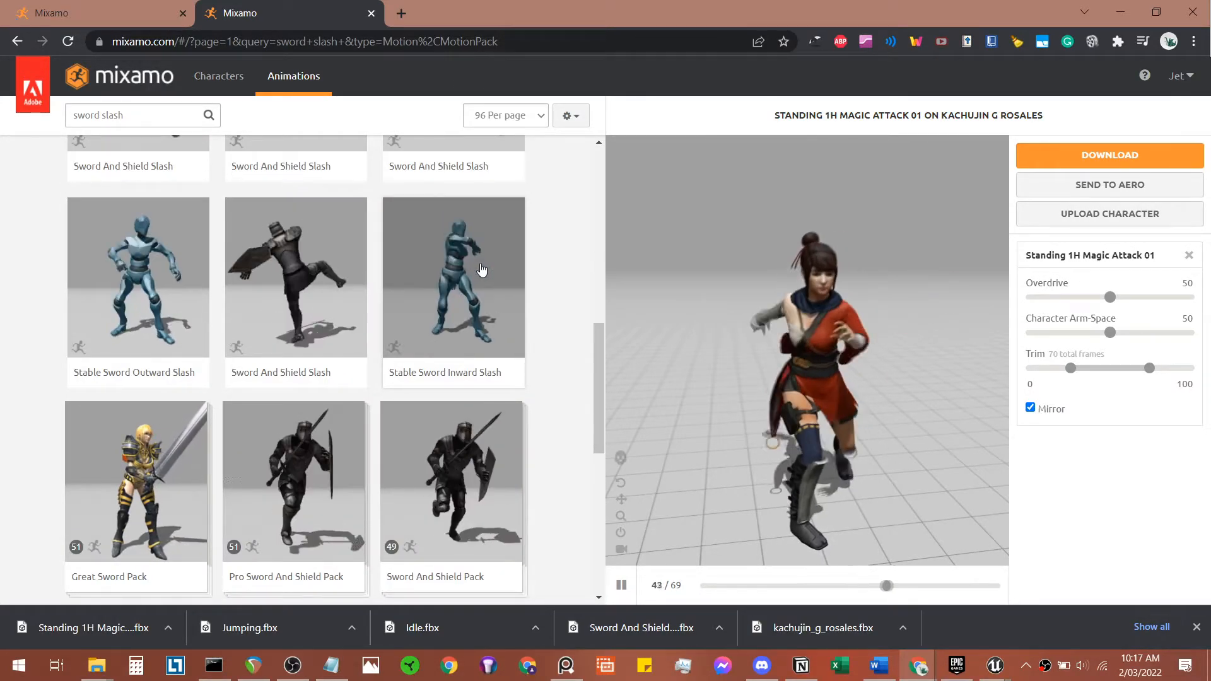
pyautogui.scroll(3, 498, 293)
pyautogui.click(497, 294)
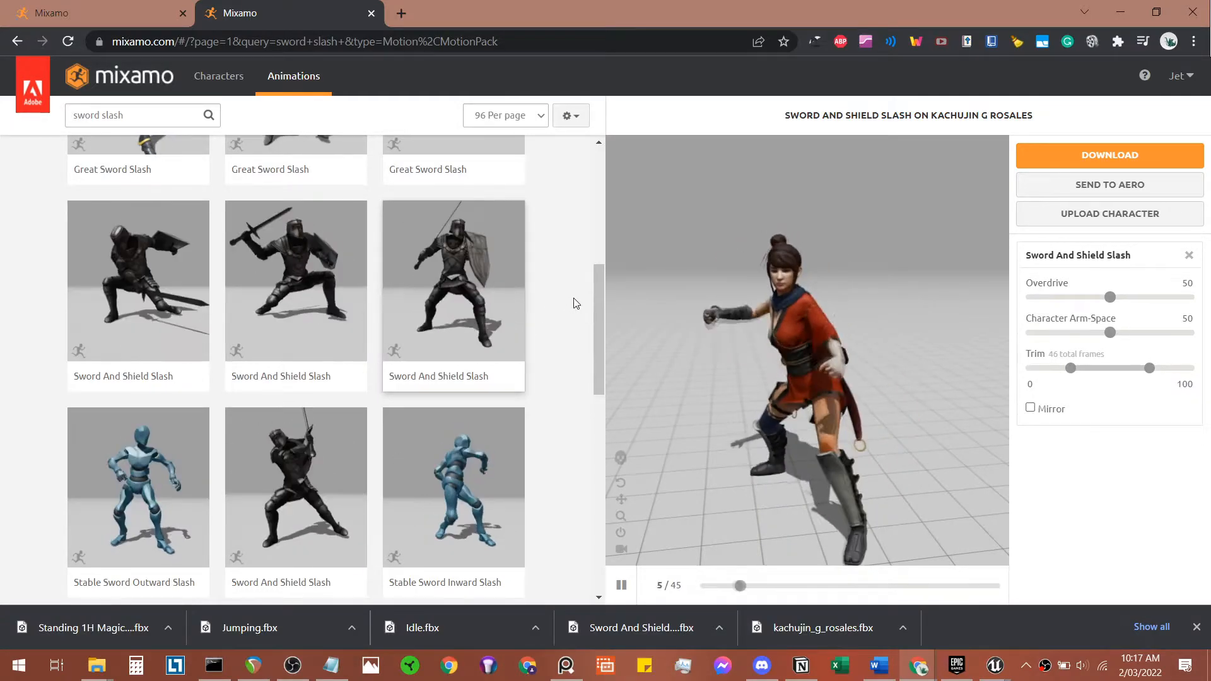
pyautogui.scroll(3, 576, 301)
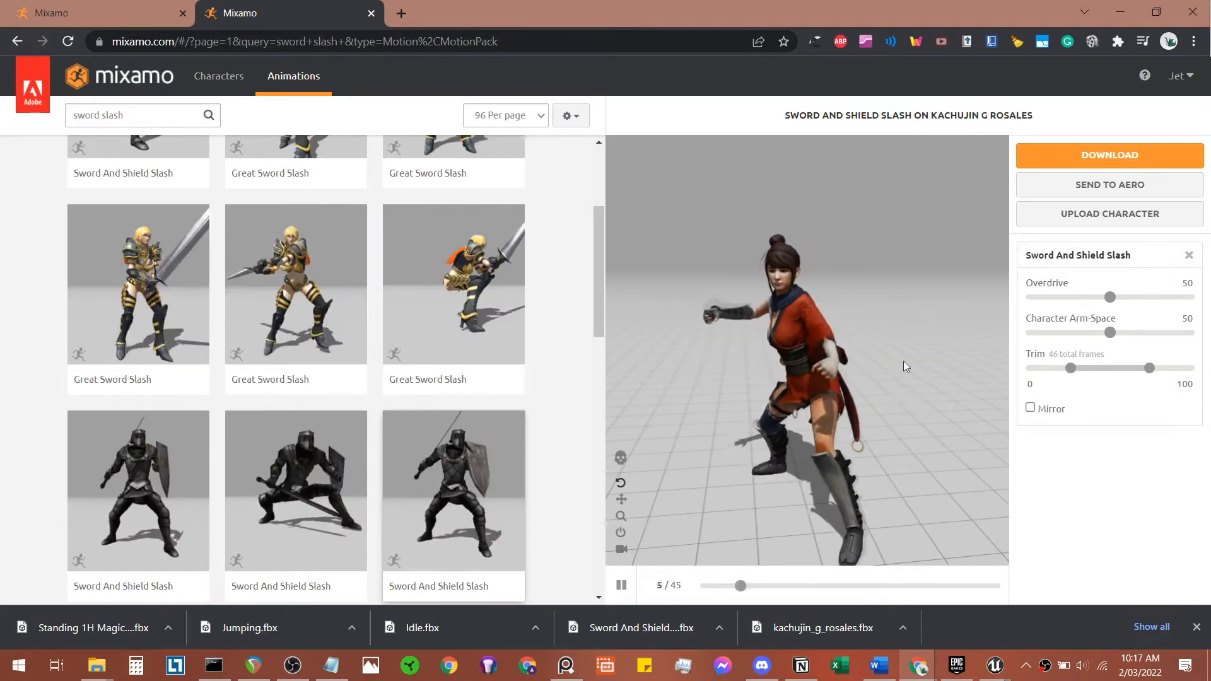
pyautogui.click(1103, 154)
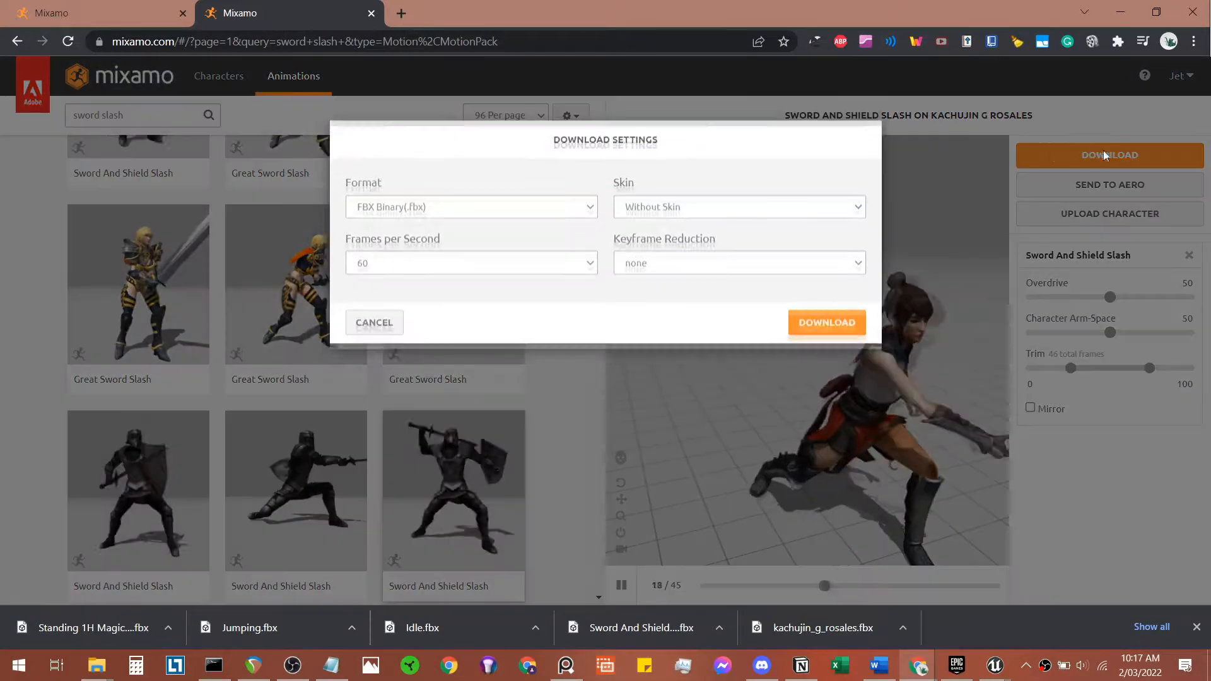
pyautogui.click(844, 323)
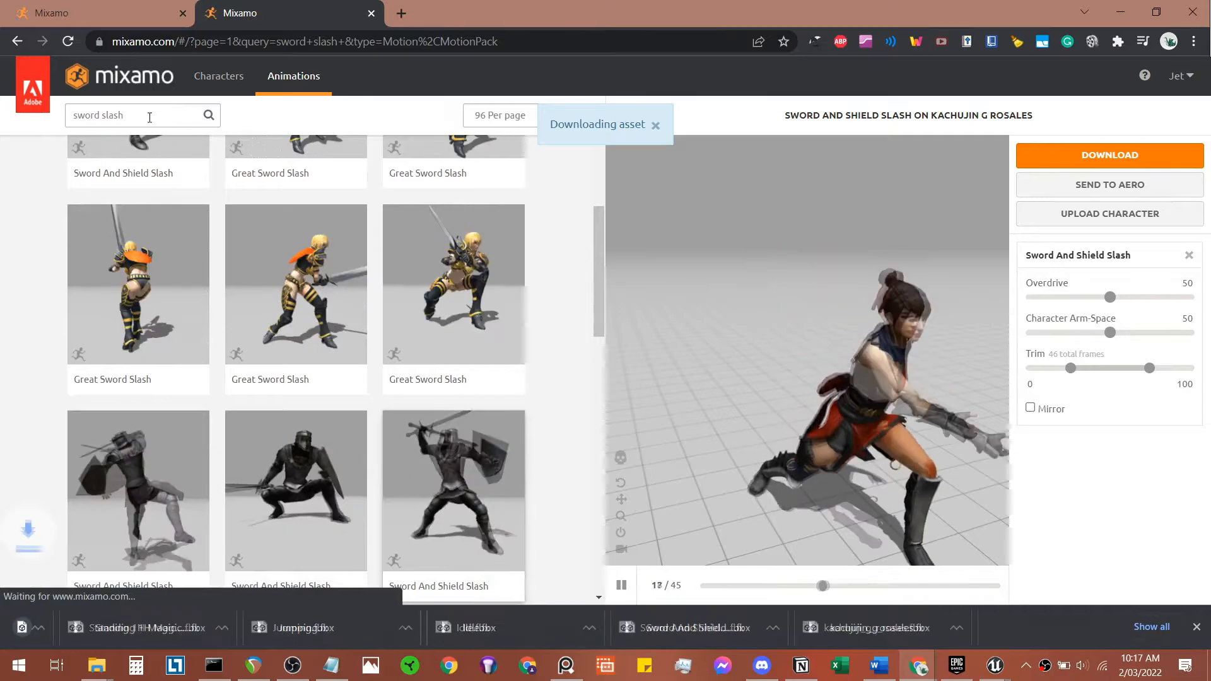
# Step: Replace the animation search with "death"
pyautogui.tripleClick(150, 117)
pyautogui.press('BackSpace')
pyautogui.write('death')
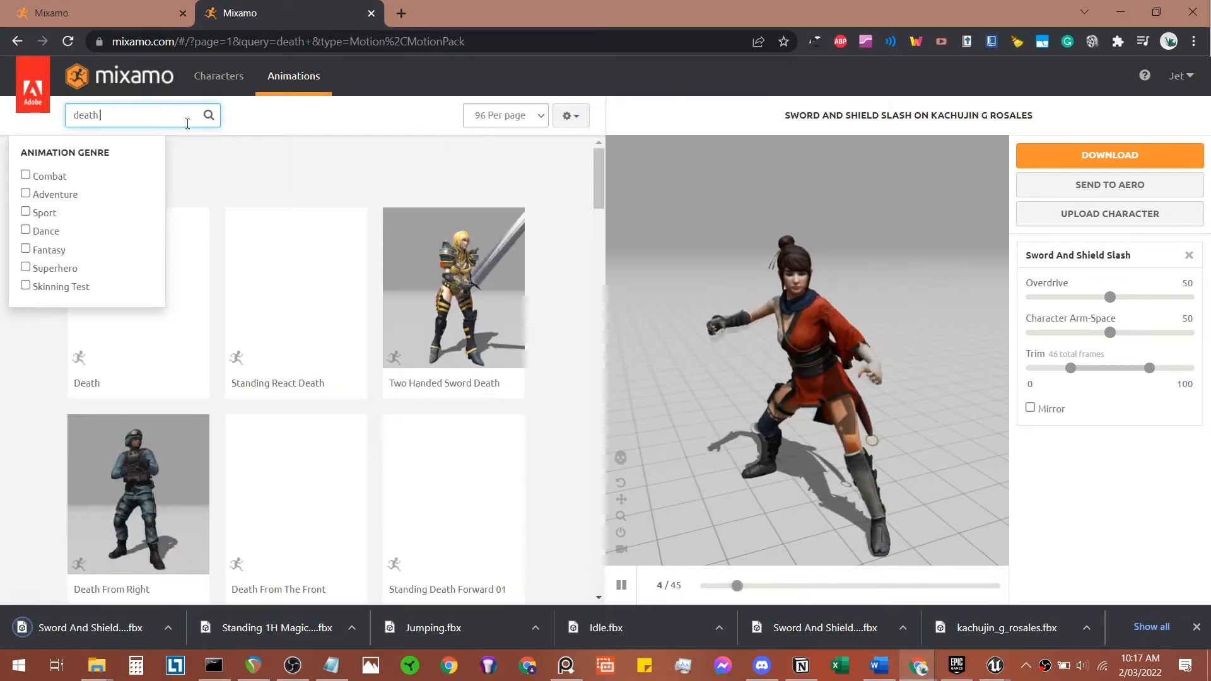
pyautogui.click(335, 162)
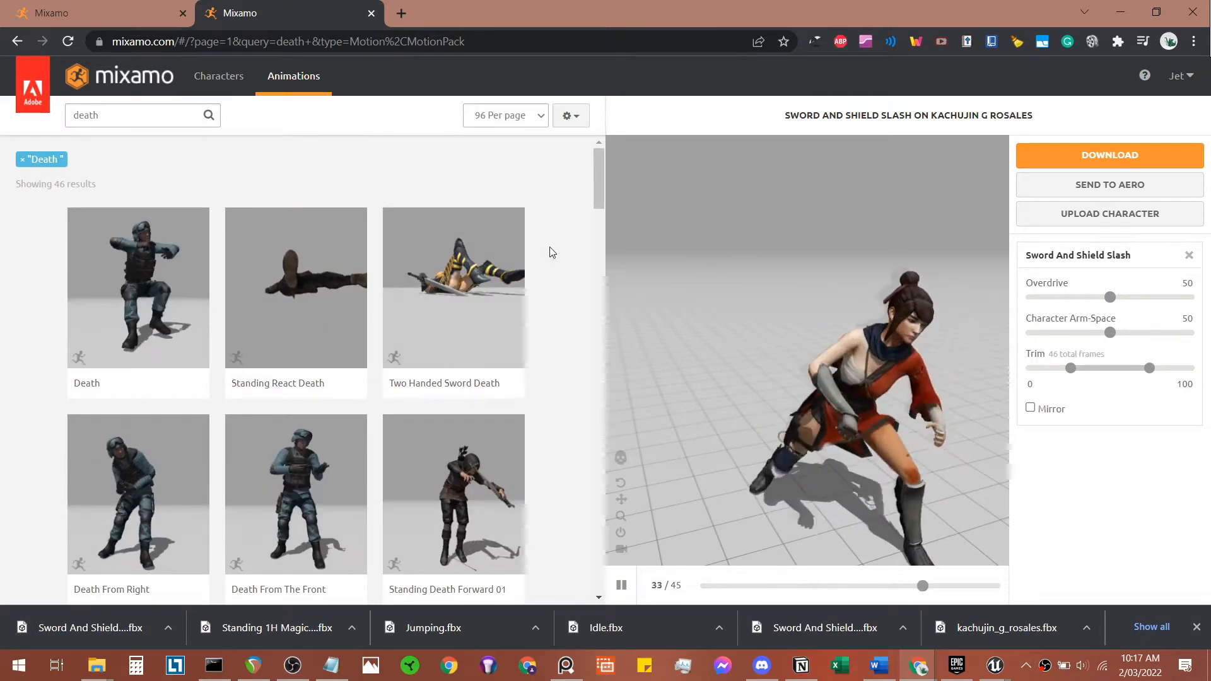
# Step: Apply the Standing Death Left 02 animation to the character and download it
pyautogui.scroll(-3, 552, 253)
pyautogui.scroll(3, 553, 252)
pyautogui.scroll(-3, 554, 252)
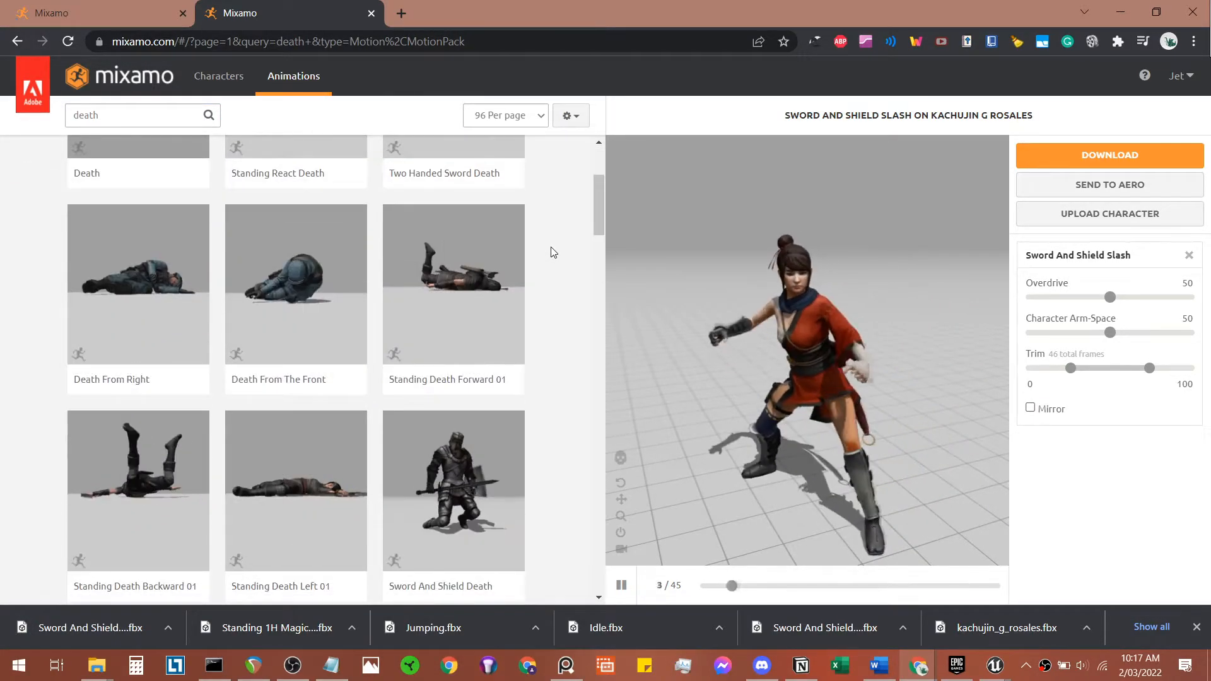
pyautogui.scroll(-3, 554, 252)
pyautogui.scroll(-3, 554, 252)
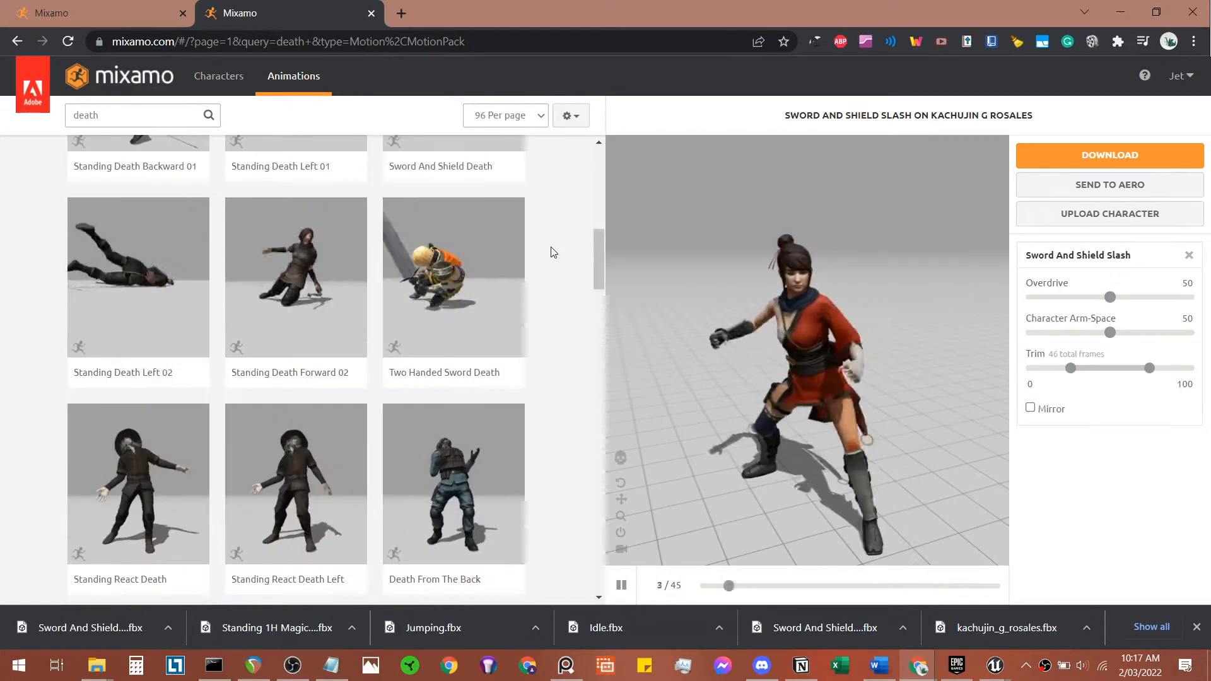
pyautogui.click(182, 302)
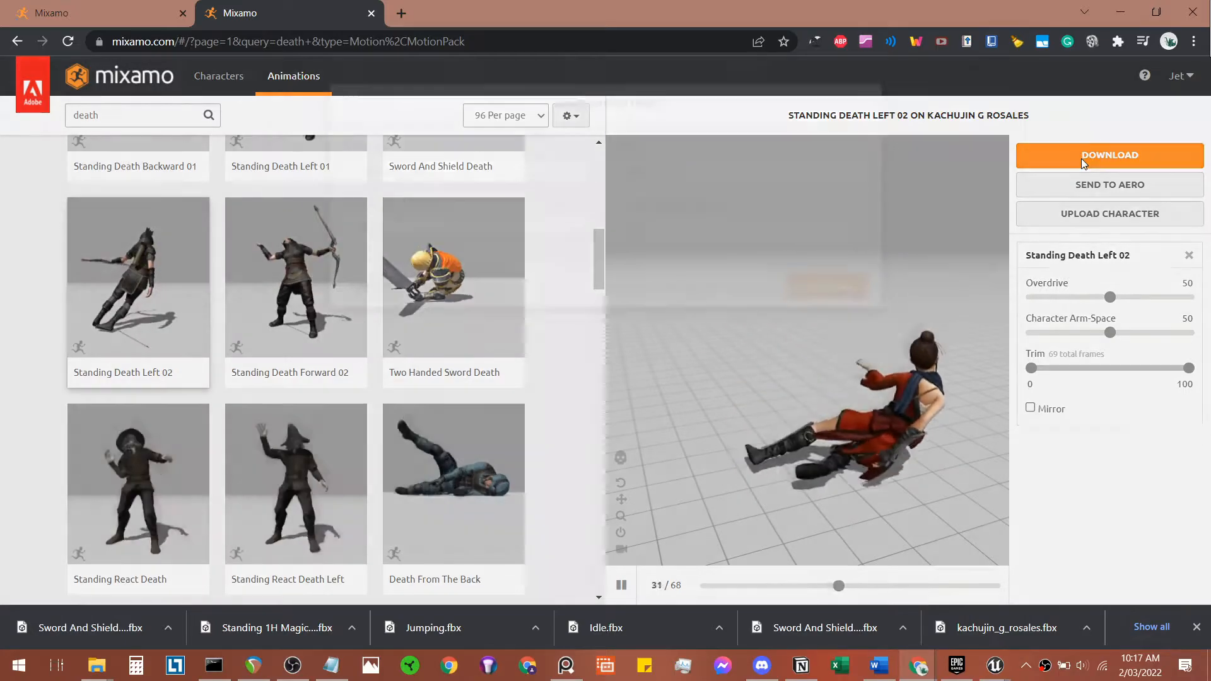
pyautogui.click(1083, 157)
pyautogui.click(821, 340)
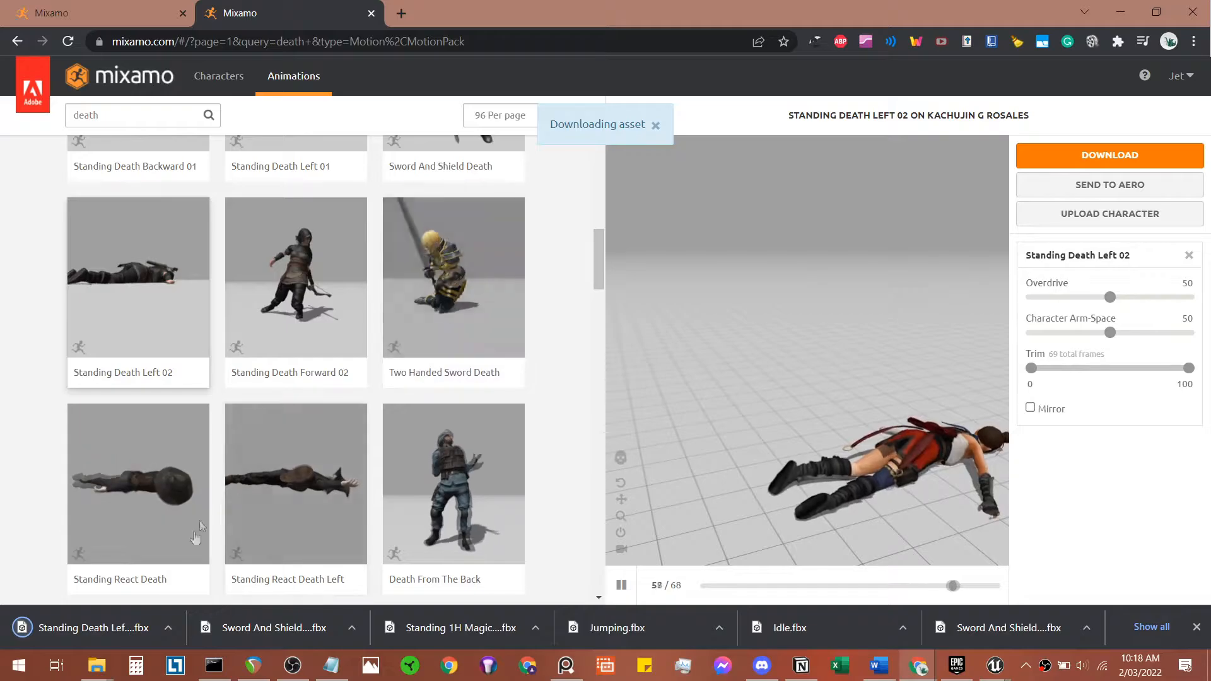
# Step: Switch to File Explorer, cut the six animation files from Idle to Sword And Shield Slash in Downloads - Organization Folder, and return to the Player folder
pyautogui.moveTo(96, 666)
pyautogui.moveTo(336, 584)
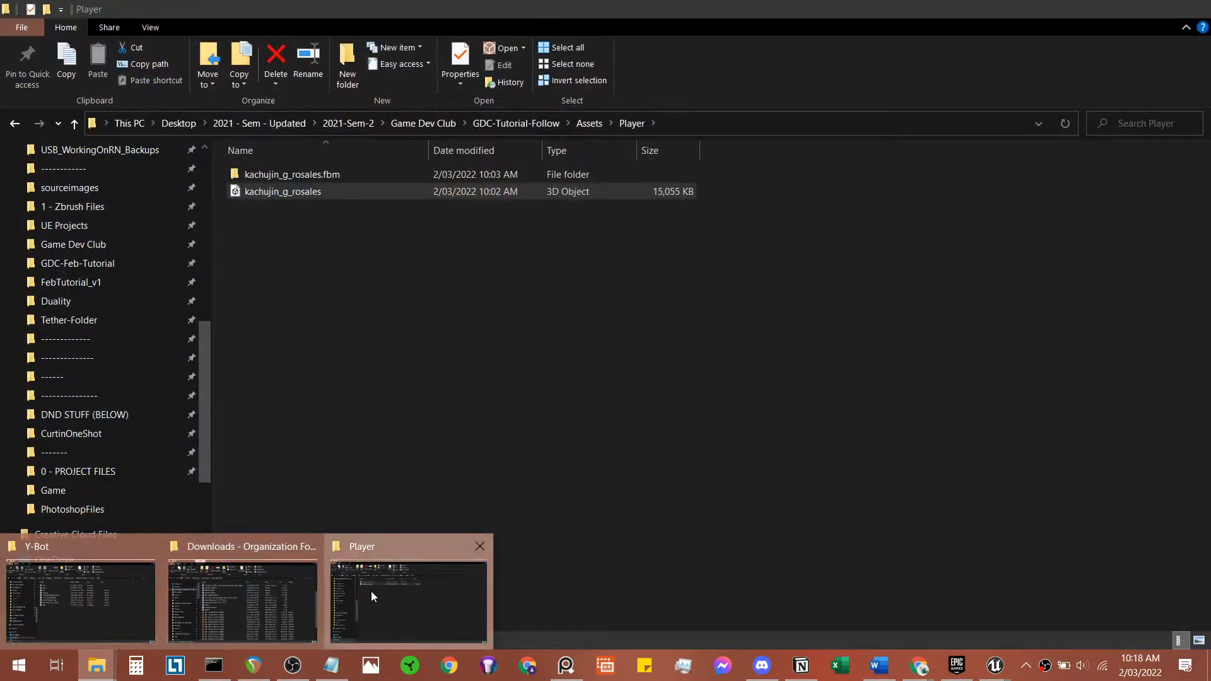
pyautogui.click(371, 592)
pyautogui.click(66, 201)
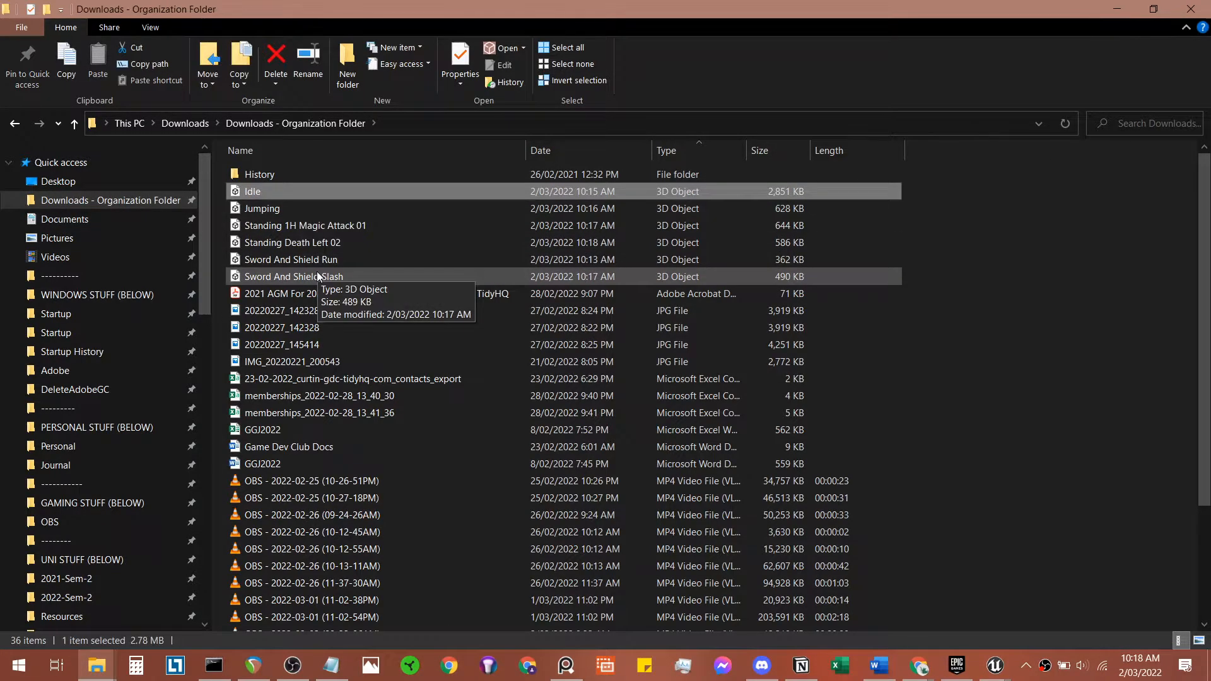
pyautogui.keyDown('shift'); pyautogui.click(317, 276); pyautogui.keyUp('shift')
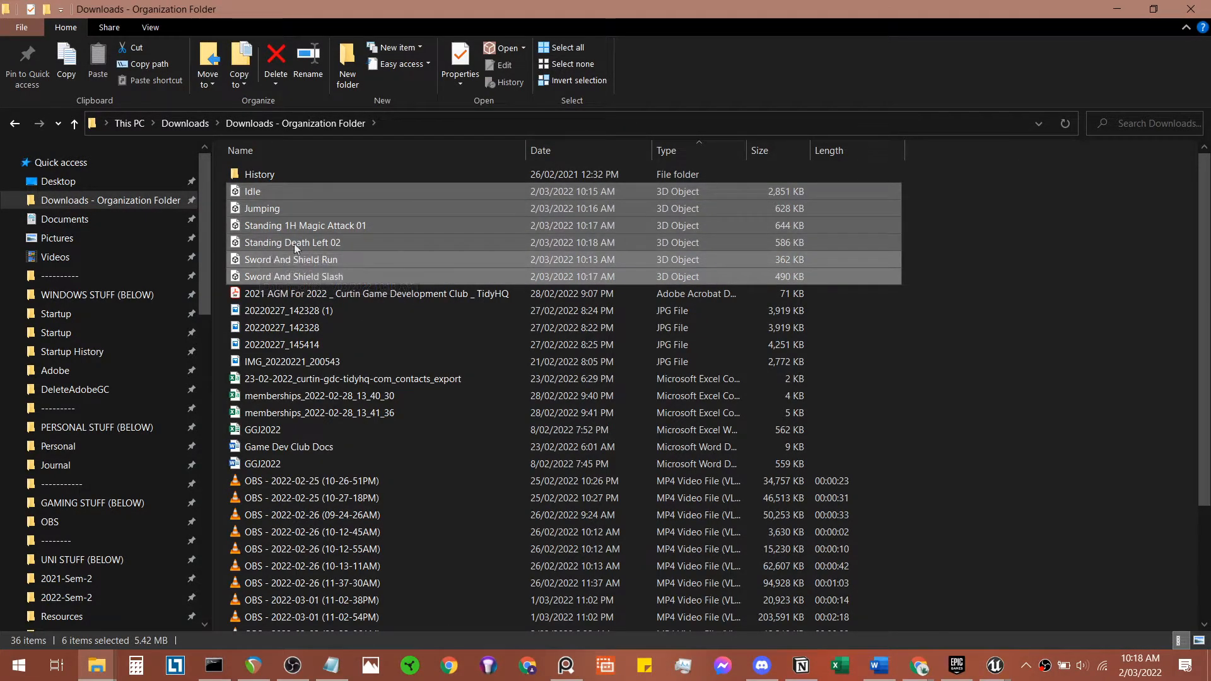
pyautogui.hotkey('ctrl', 'x')
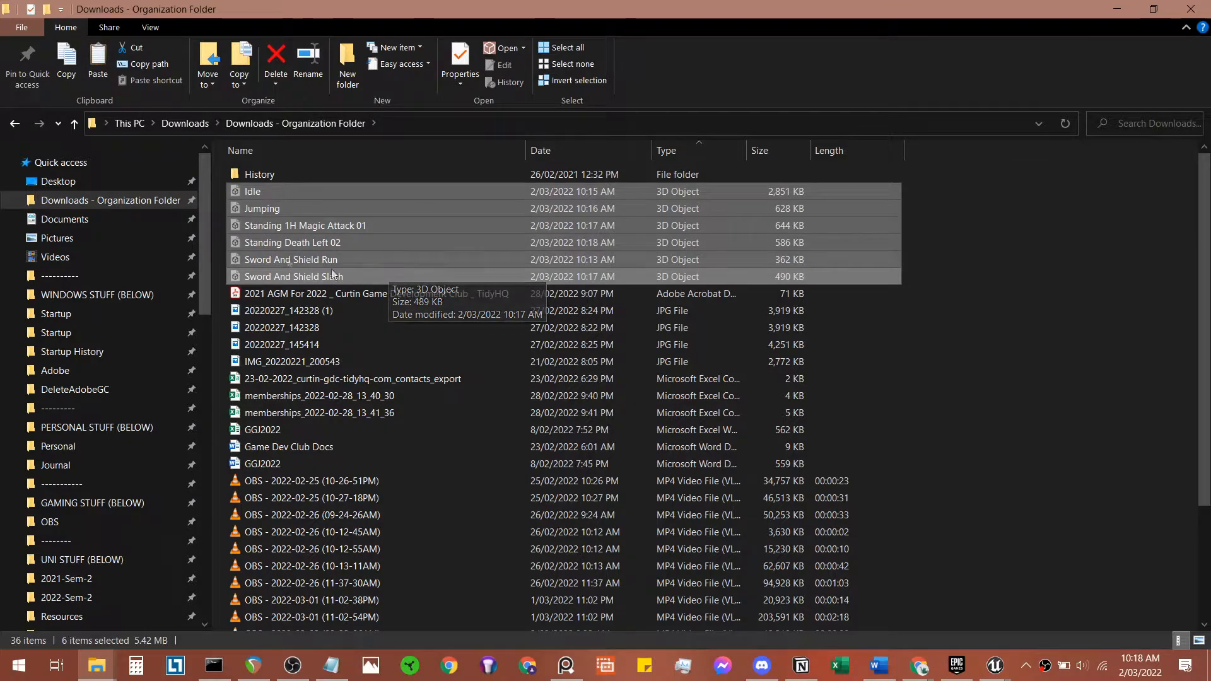
pyautogui.click(15, 123)
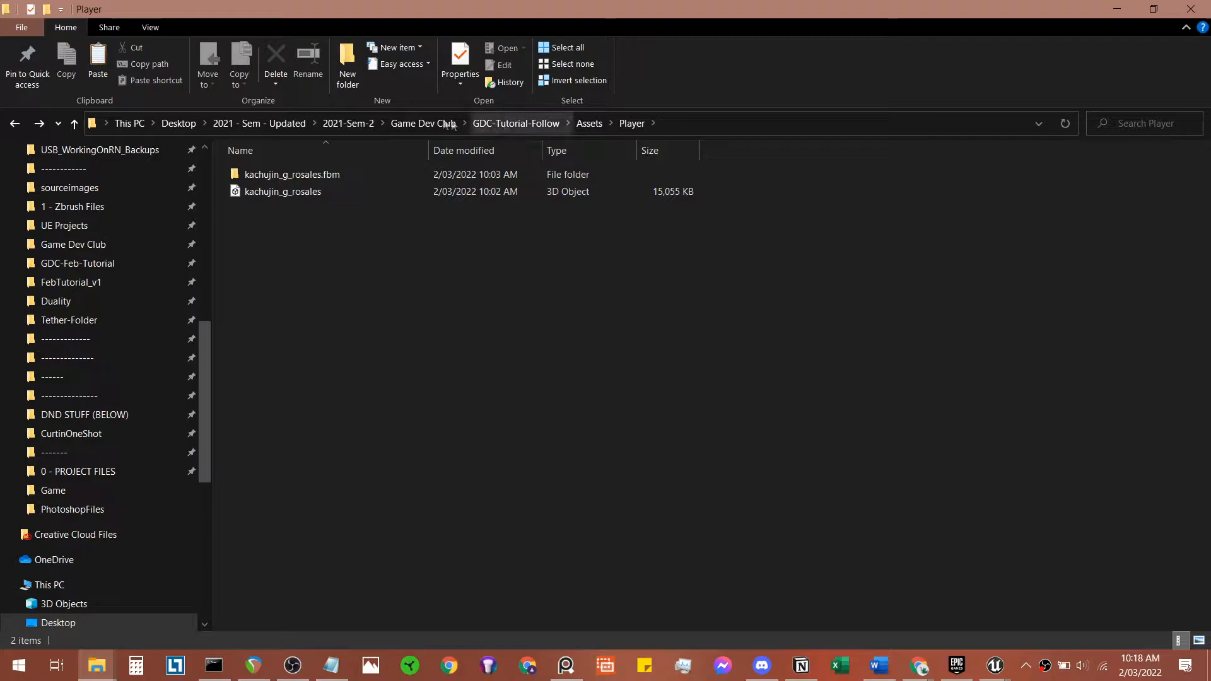
# Step: Switch to Unreal Editor and bring up the Content Browser with the MY_ASSETS Player folder
pyautogui.click(995, 666)
pyautogui.click(1078, 609)
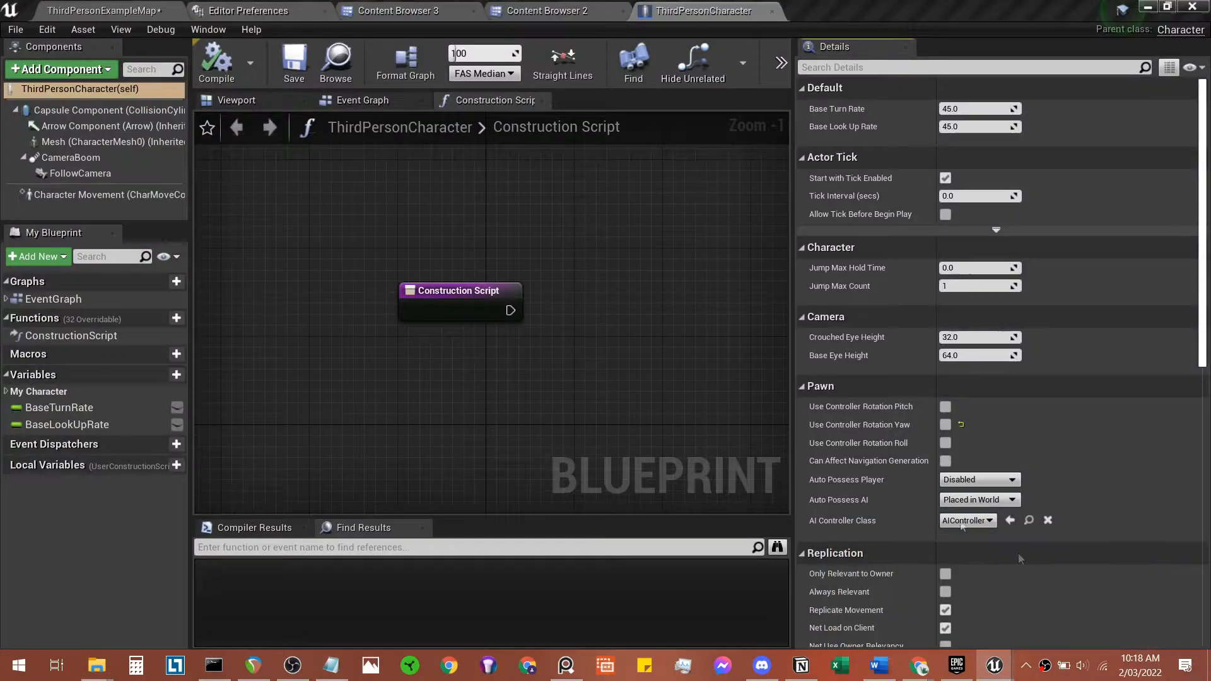
pyautogui.click(462, 13)
# Step: Switch to File Explorer, create an Animations folder inside Assets > Player, and paste the six cut animation files into it
pyautogui.click(97, 666)
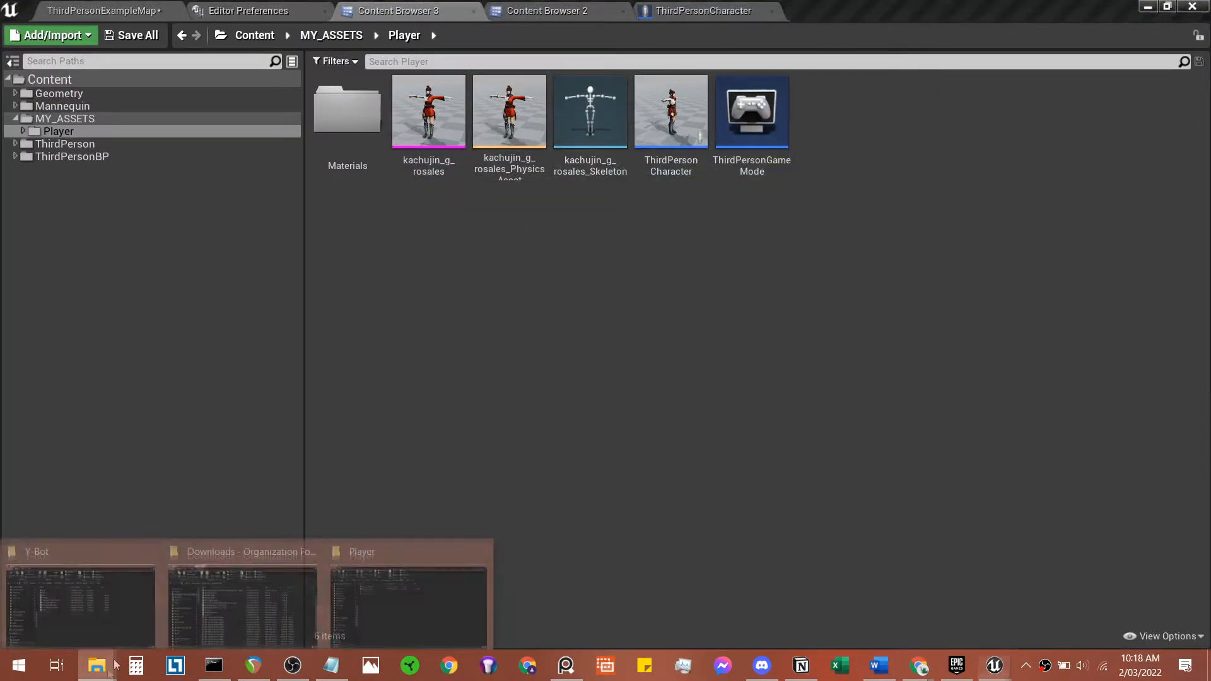
pyautogui.click(383, 559)
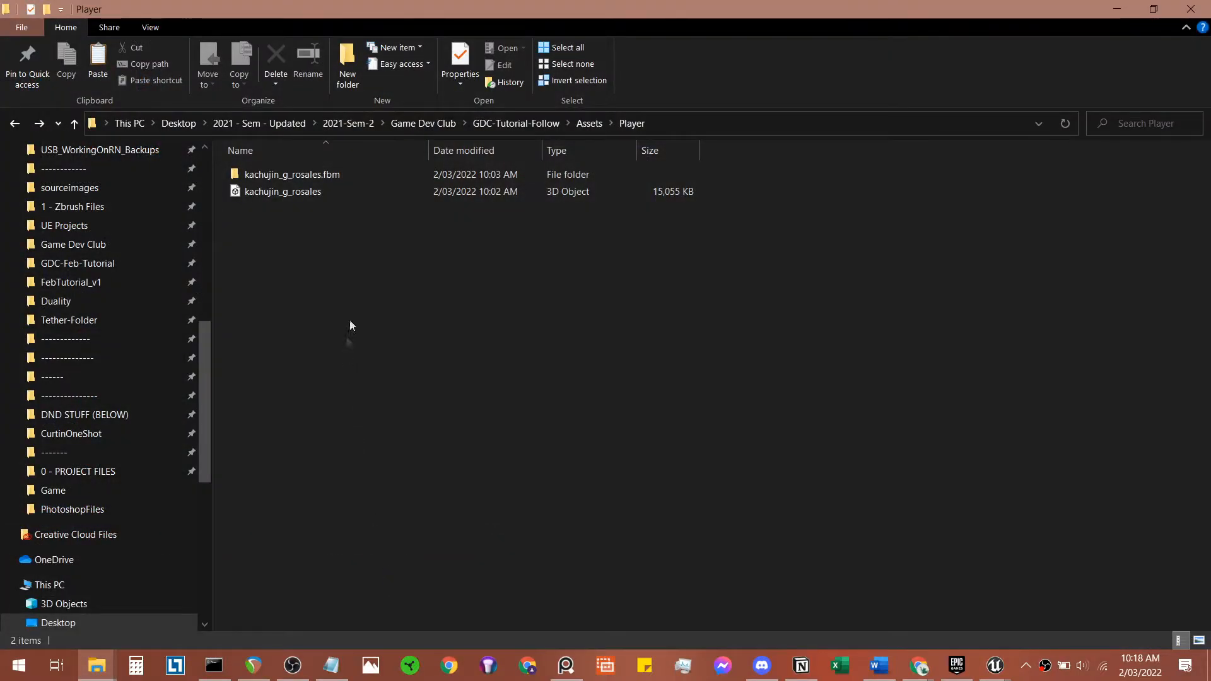
pyautogui.click(357, 69)
pyautogui.write('Animations')
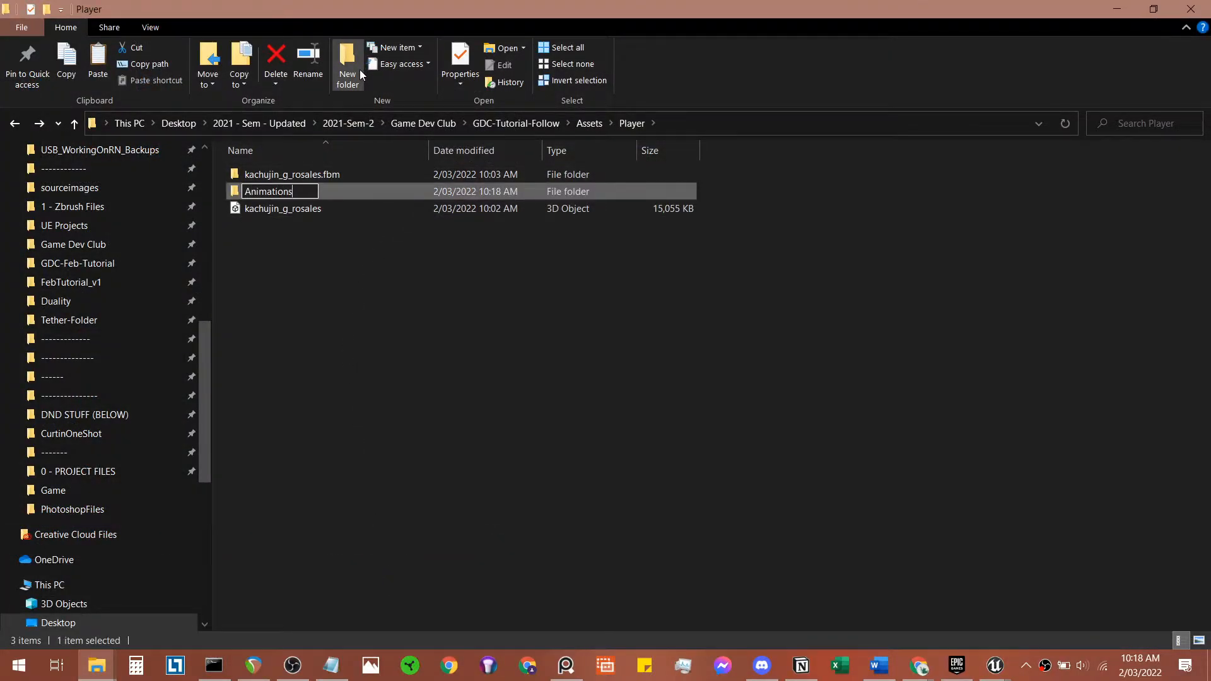
pyautogui.press('Return')
pyautogui.press('Return')
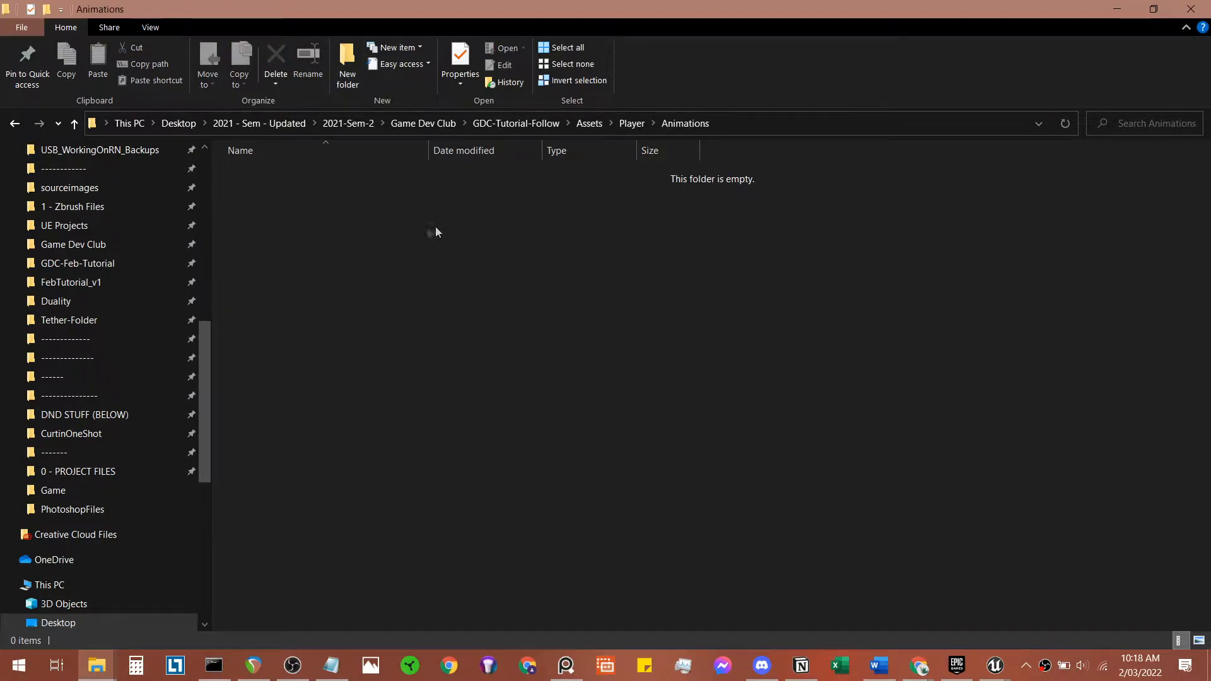
pyautogui.hotkey('ctrl', 'v')
# Step: Switch to the TutSeries project in Unreal Editor, then create and open an Animations folder inside MY_ASSETS > Player
pyautogui.moveTo(995, 667)
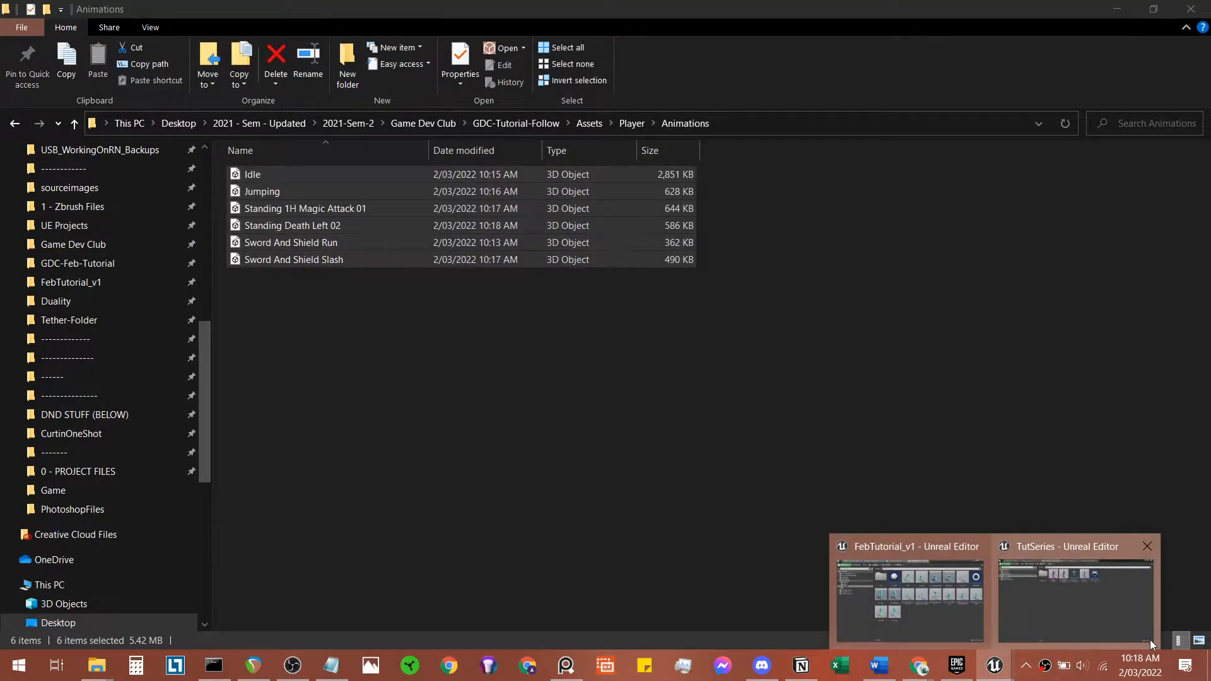
pyautogui.click(1102, 615)
pyautogui.rightClick(592, 255)
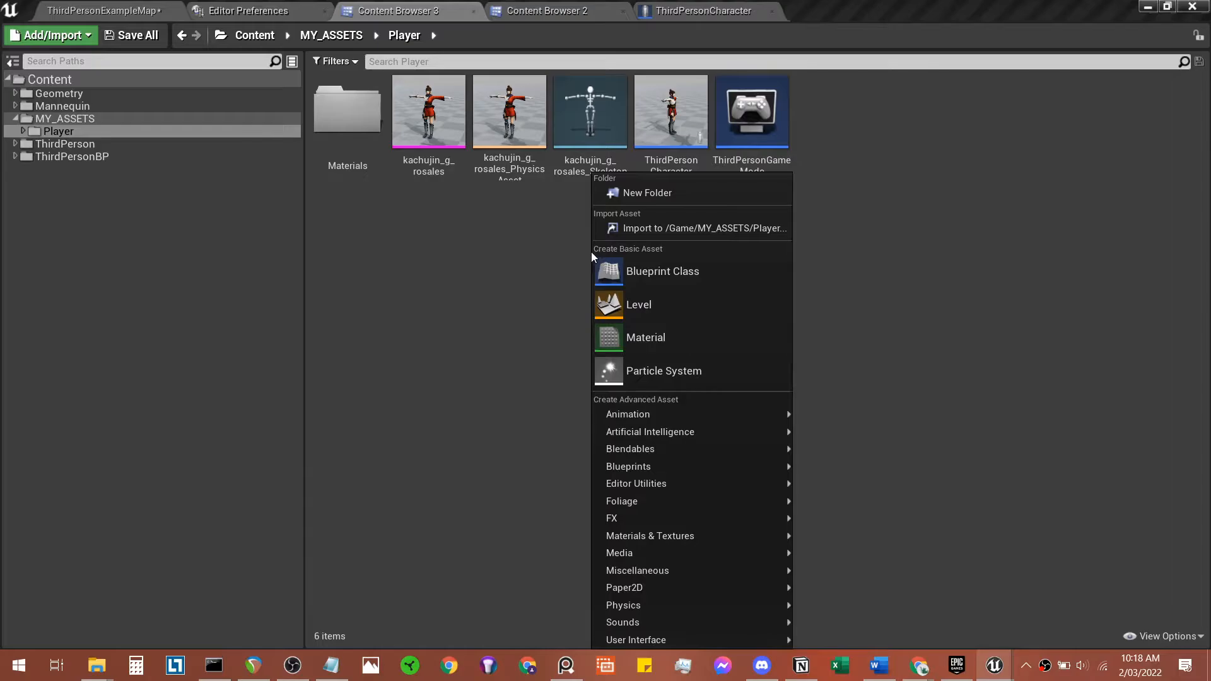
pyautogui.click(511, 273)
pyautogui.rightClick(523, 281)
pyautogui.click(562, 193)
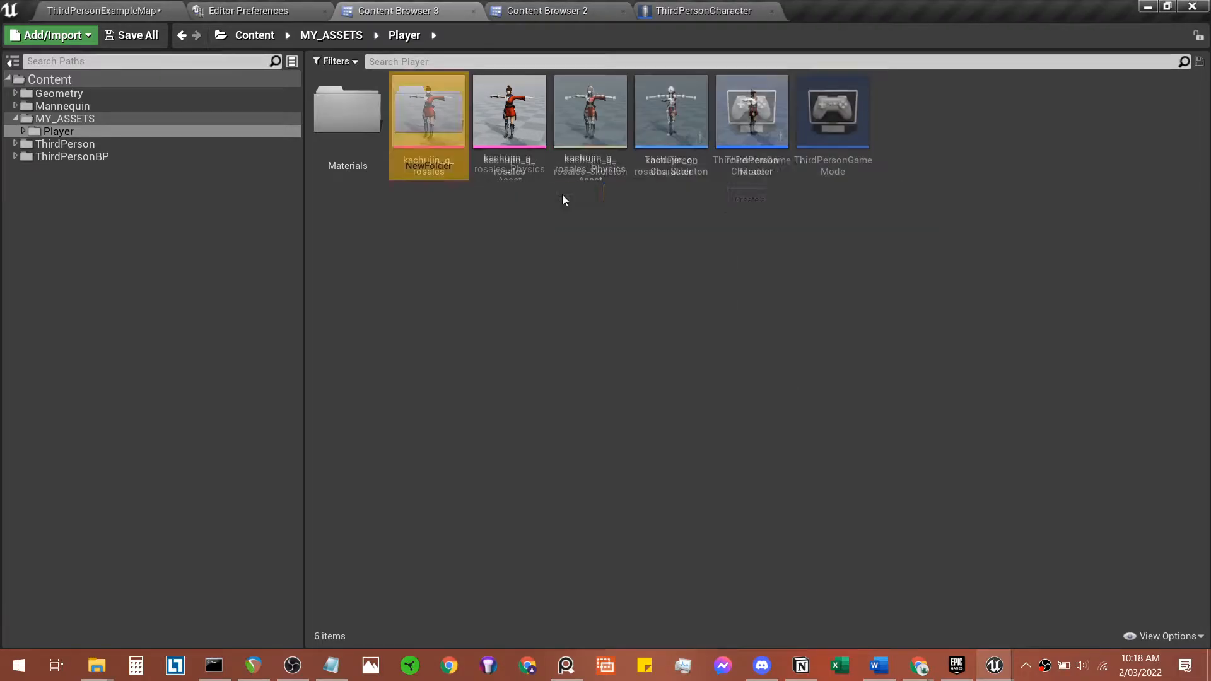
pyautogui.write('Animations')
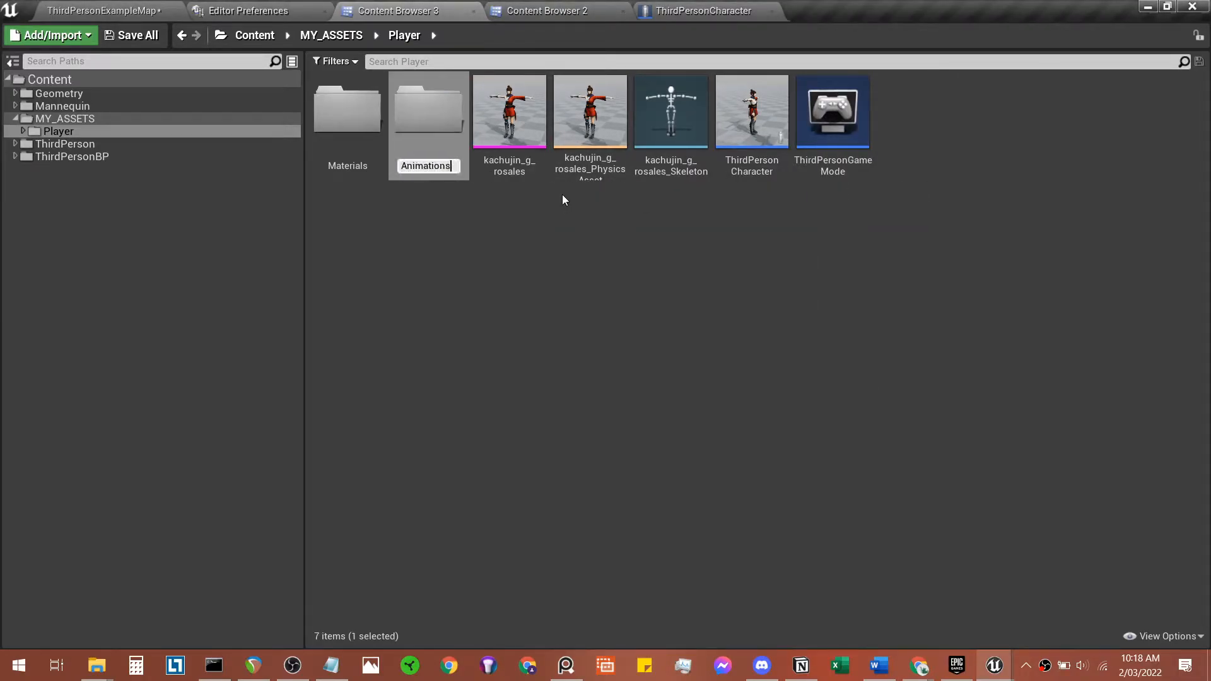
pyautogui.press('Return')
pyautogui.press('Return')
# Step: Bring the six animation files from File Explorer into Unreal Editor's Animations folder, importing them all with kachujin_g_rosales_Skeleton as the skeleton
pyautogui.hotkey('alt', 'Tab')
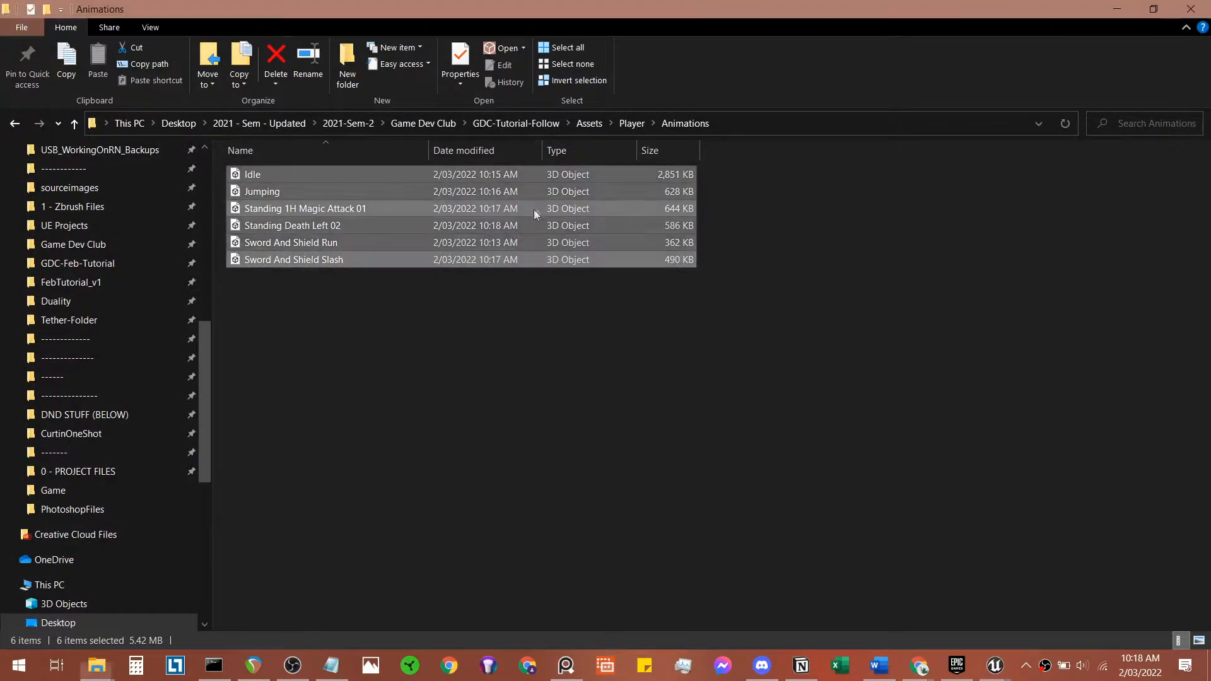
pyautogui.moveTo(316, 260); pyautogui.dragTo(517, 240)
pyautogui.hotkey('alt', 'Tab')
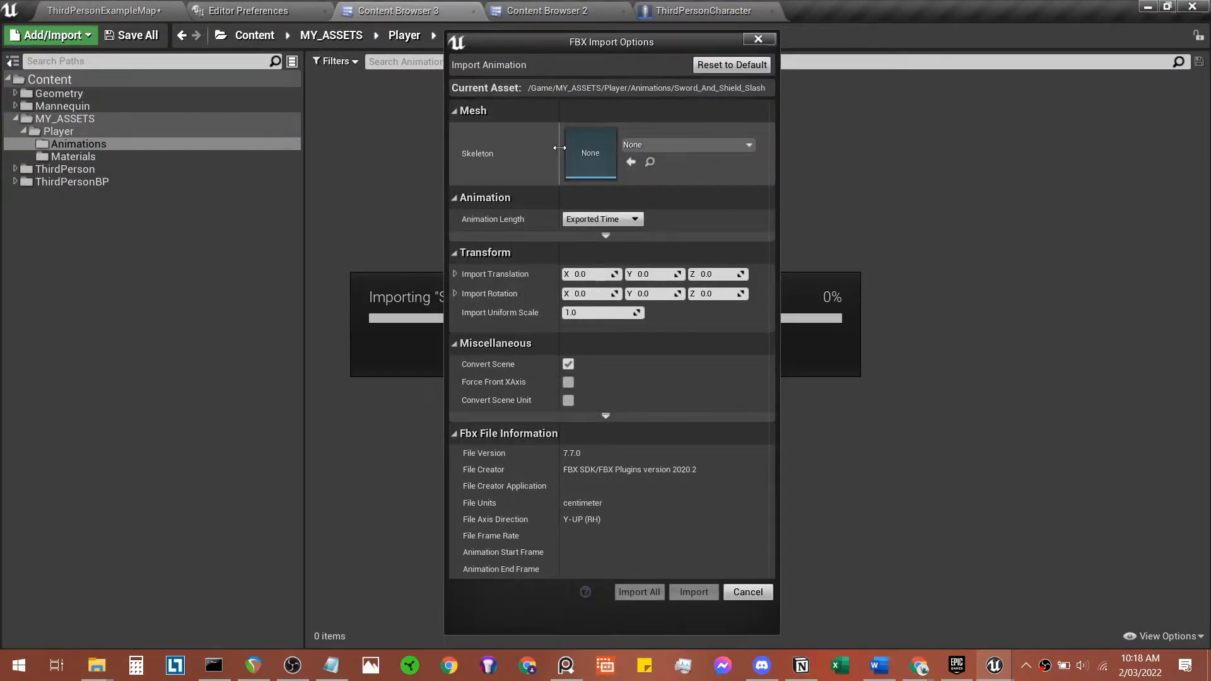
pyautogui.click(649, 147)
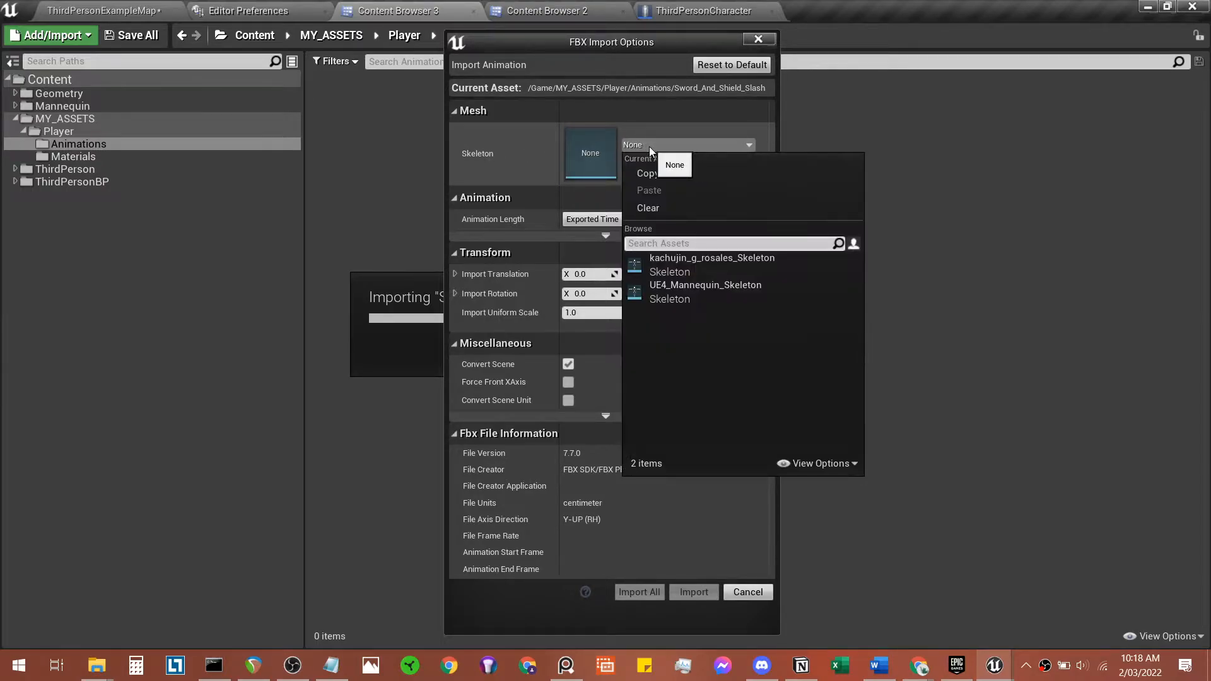
pyautogui.click(670, 264)
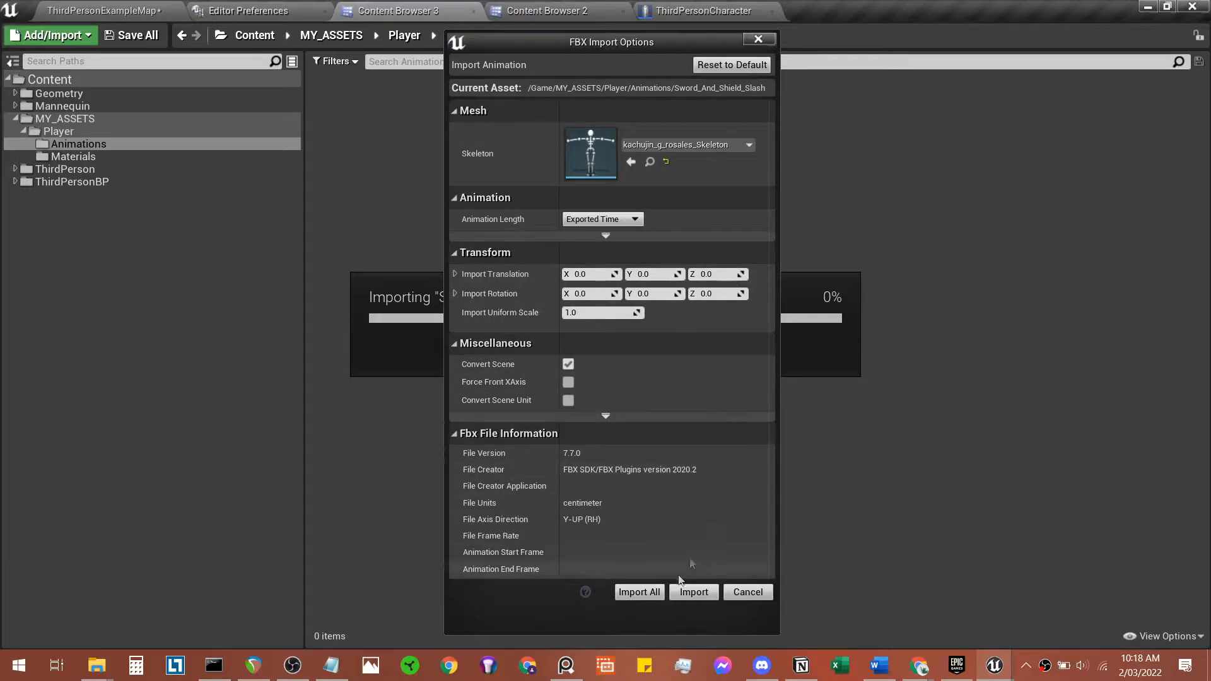
pyautogui.click(638, 592)
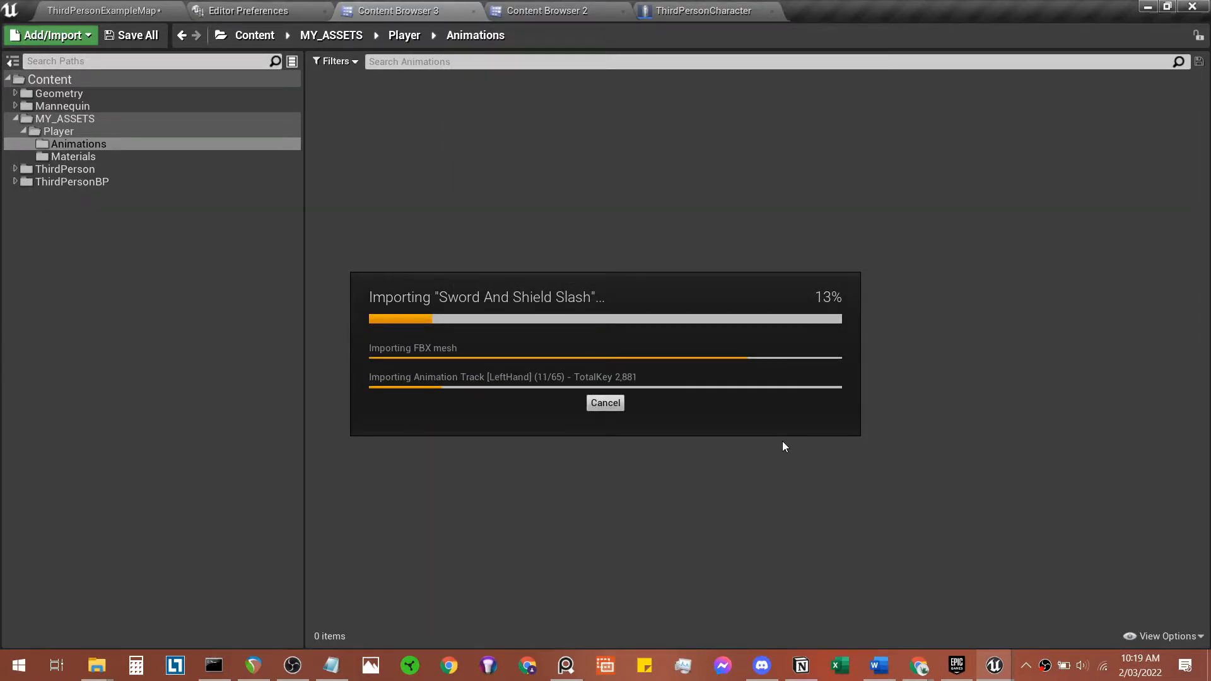
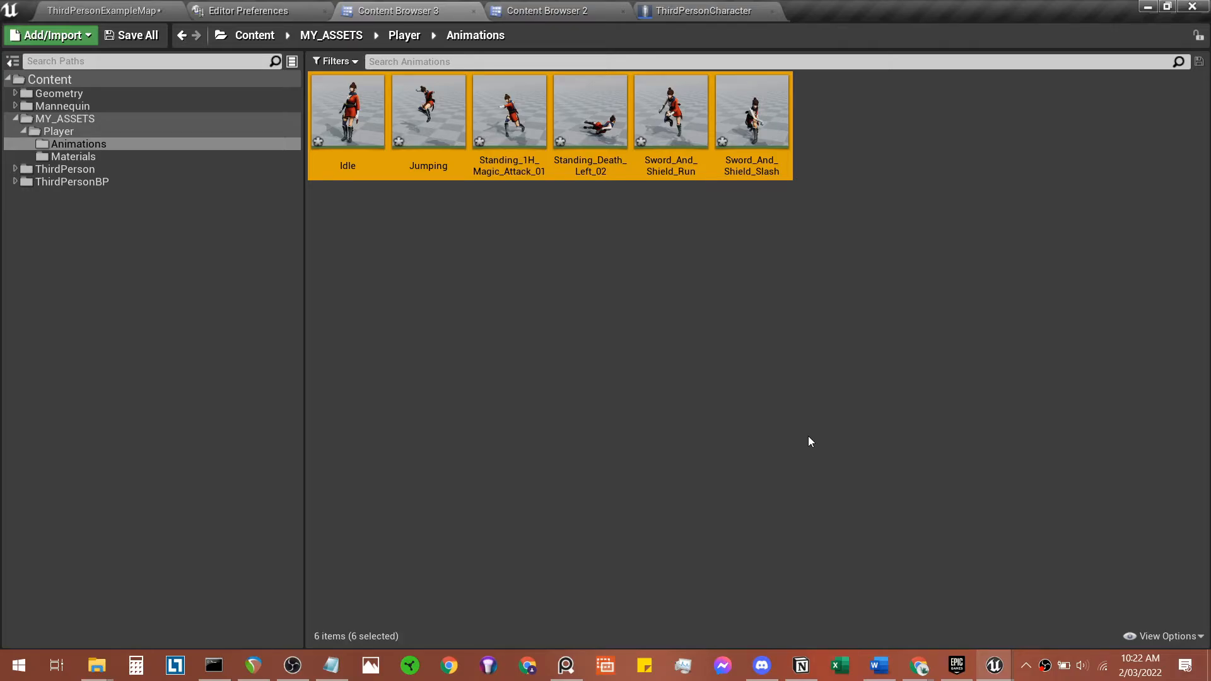
# Step: Save all unsaved content, including the six imported animations and the ThirdPersonExampleMap level
pyautogui.click(830, 379)
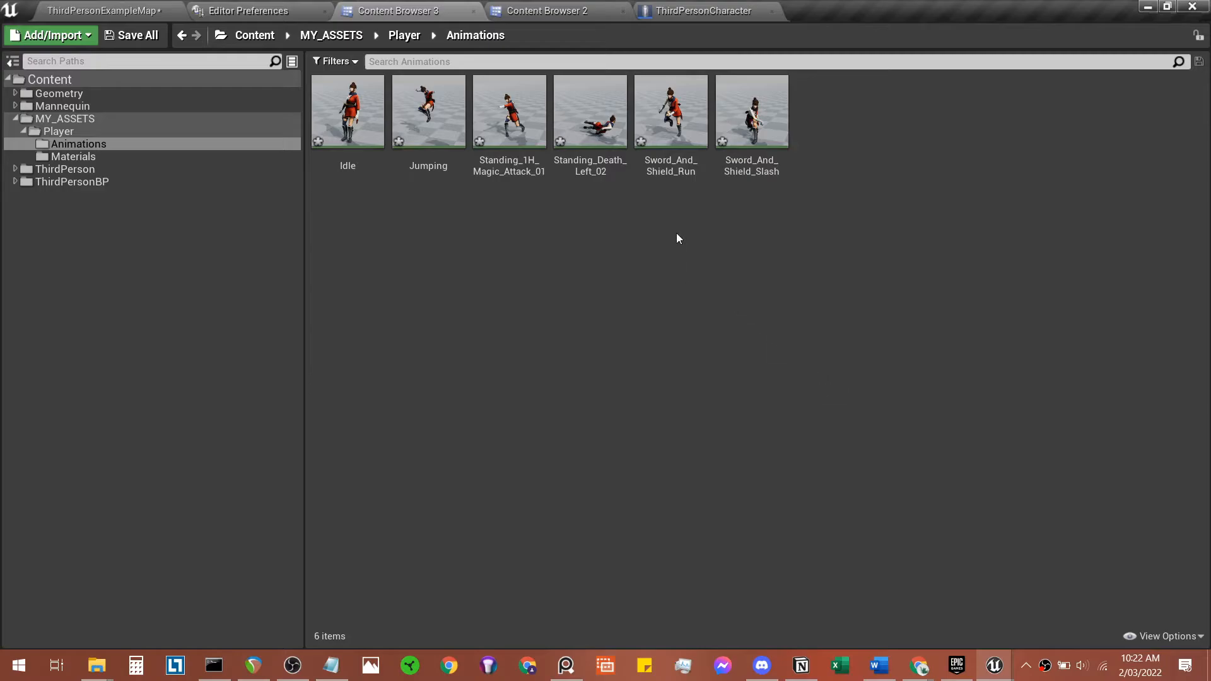
pyautogui.click(159, 43)
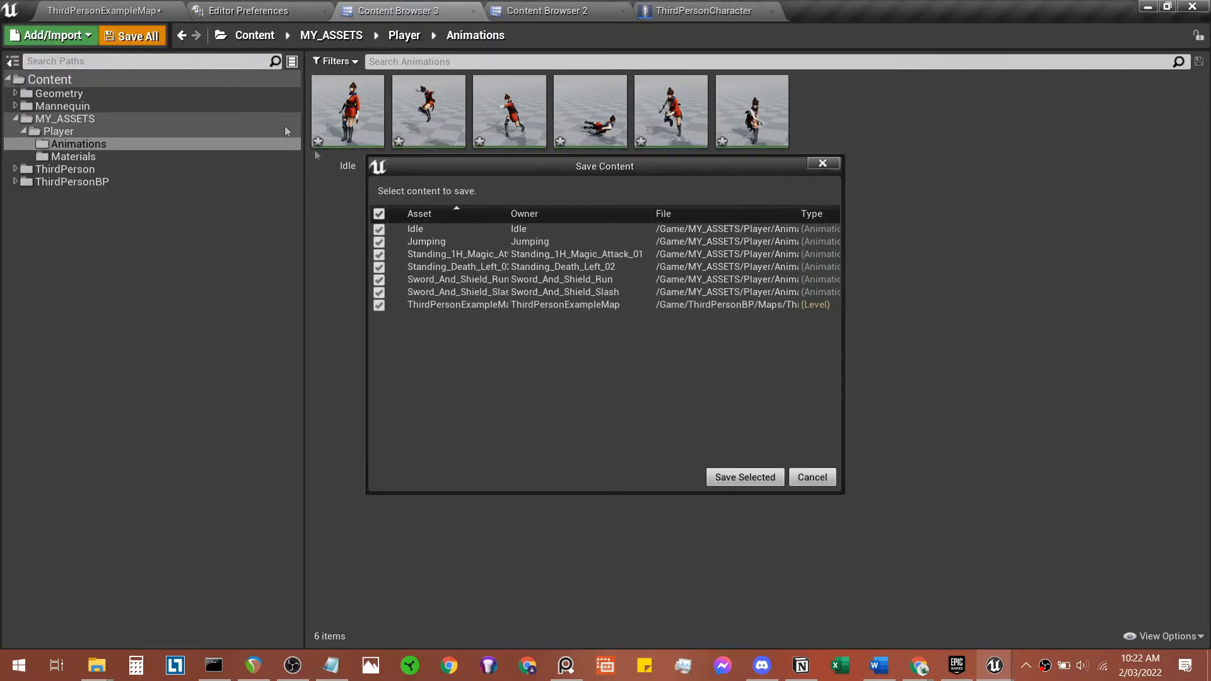
pyautogui.click(746, 474)
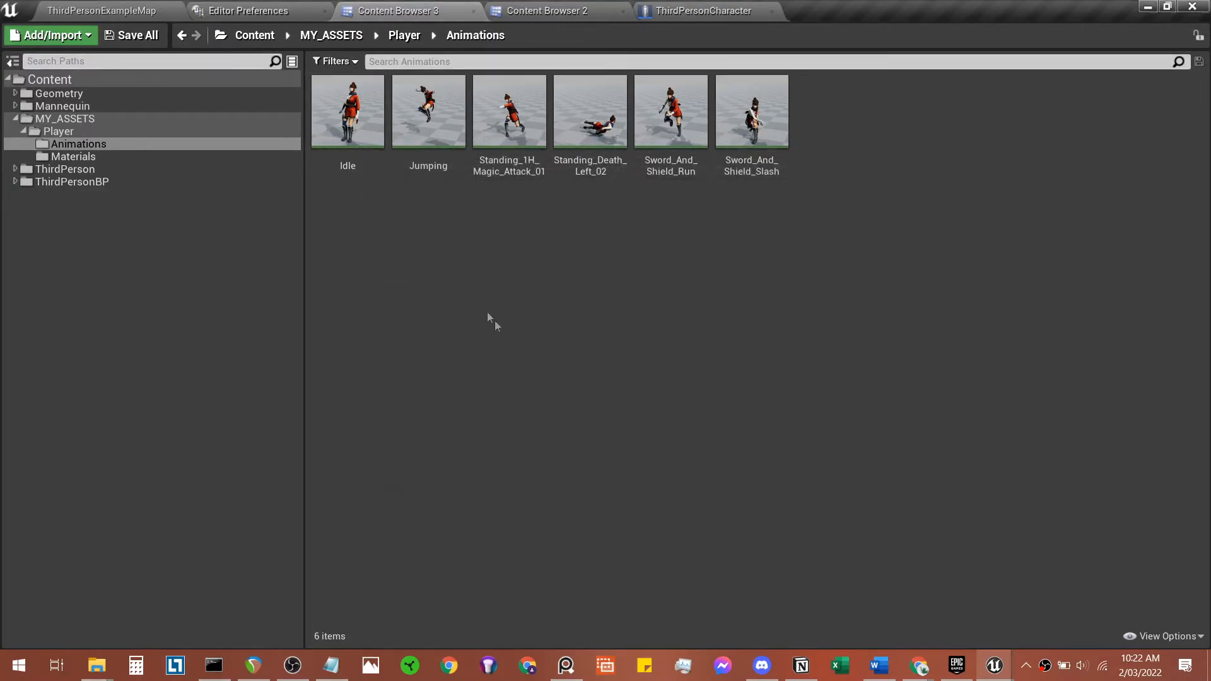
# Step: Open the Idle animation, examine its playback on the character up close, and return to the Animations folder
pyautogui.click(345, 163)
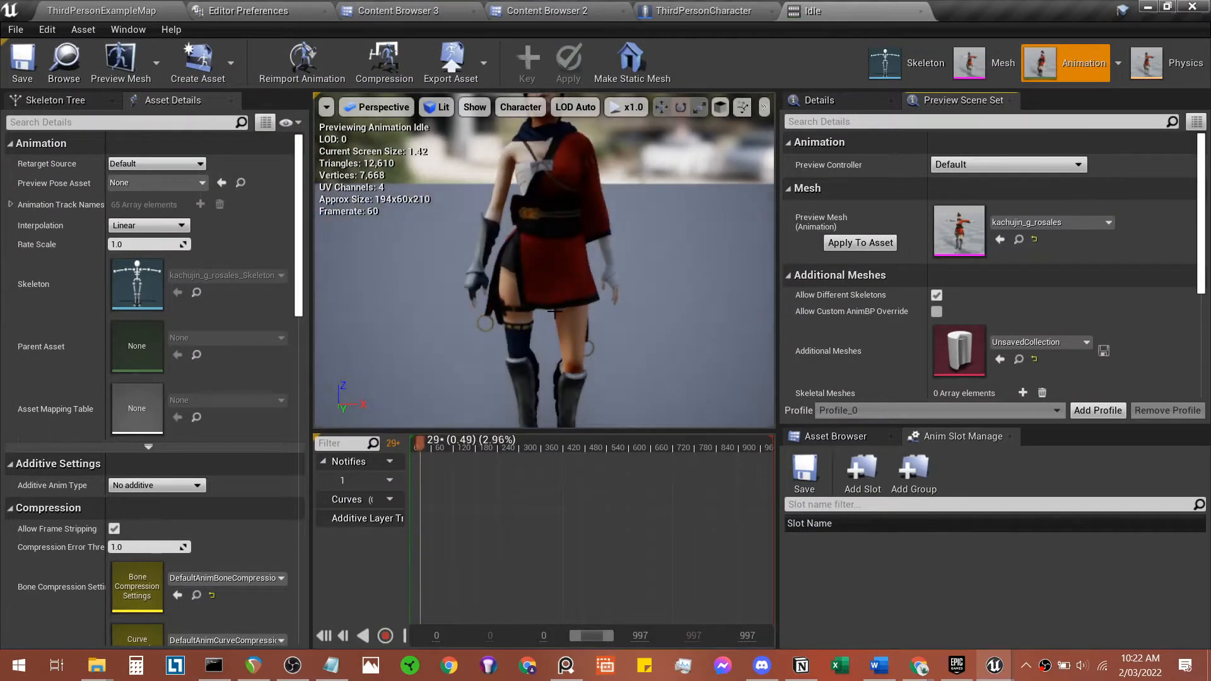
pyautogui.press('w')
pyautogui.moveTo(544, 260)
pyautogui.mouseDown(button='right')
pyautogui.moveTo(593, 249)
pyautogui.moveTo(562, 267)
pyautogui.mouseUp(button='right')
pyautogui.press('s')
pyautogui.press('w')
pyautogui.click(432, 9)
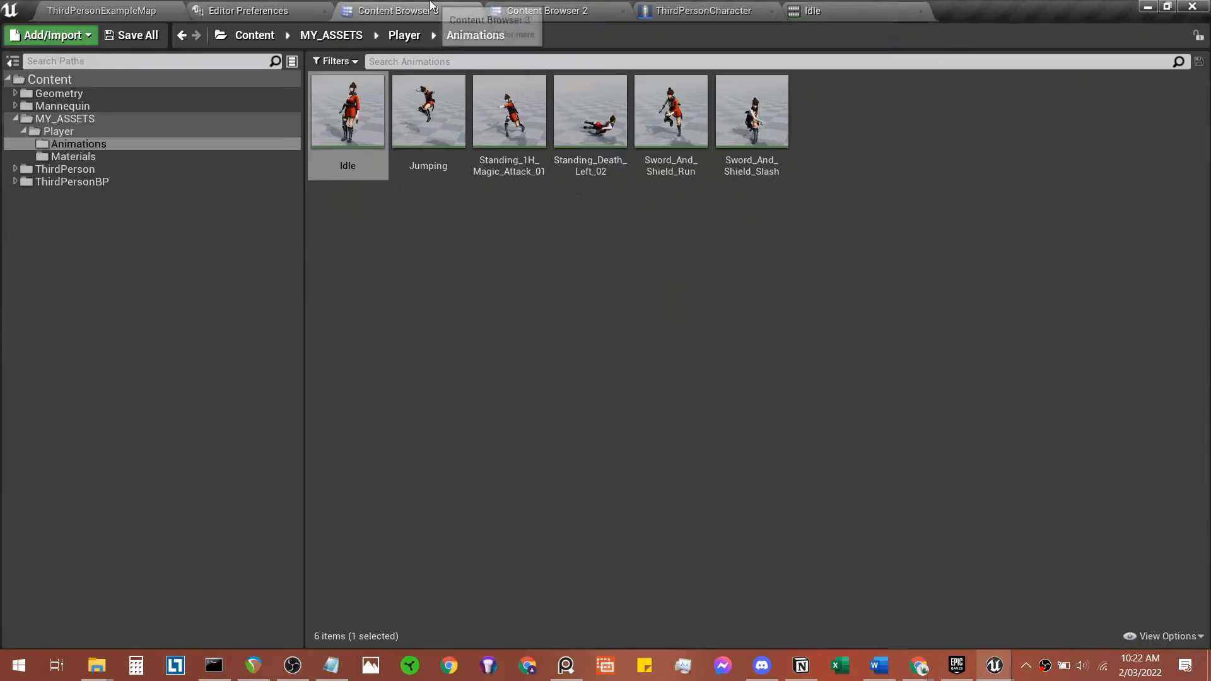
# Step: Open the Sword_And_Shield_Run animation to preview its playback, and go back to the Animations folder
pyautogui.click(702, 169)
pyautogui.doubleClick(702, 169)
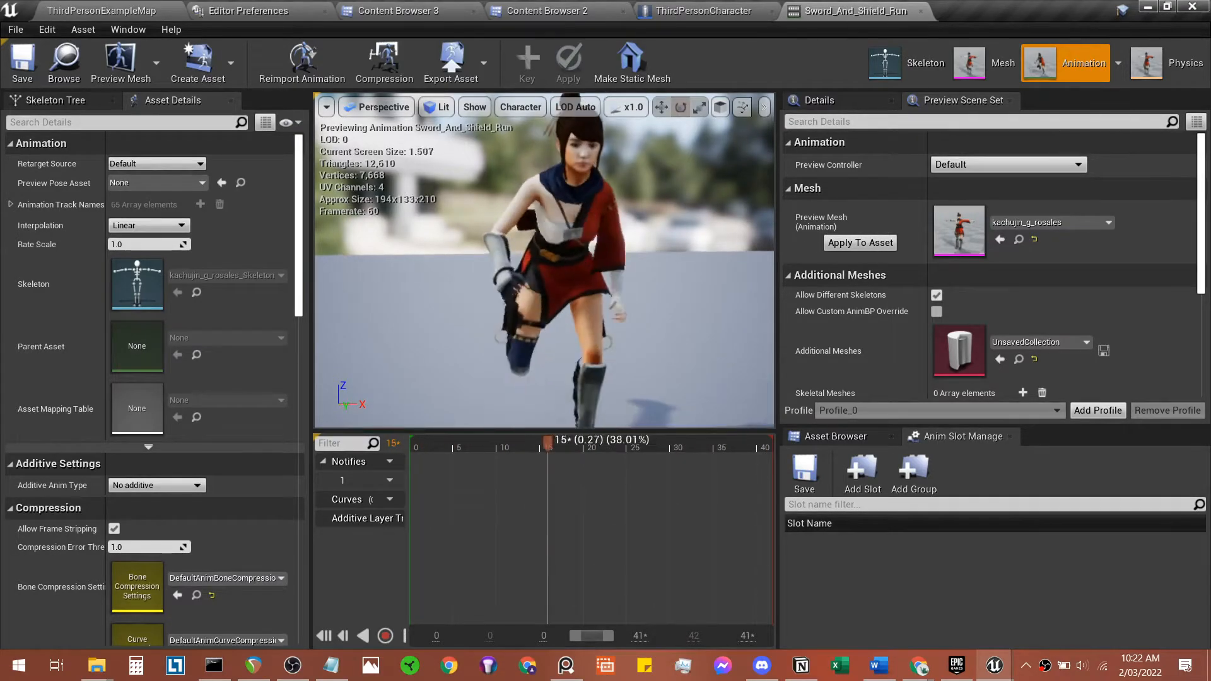
pyautogui.click(583, 11)
pyautogui.click(444, 10)
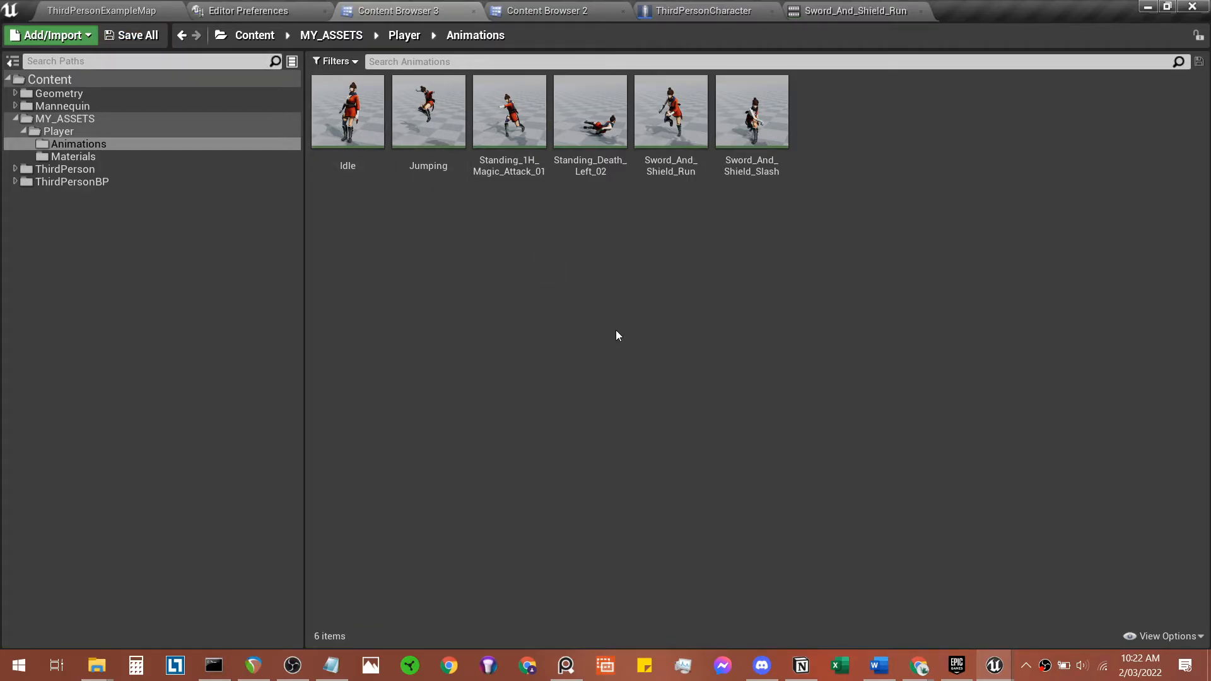
# Step: Create a Blend Space 1D named Rosales_1D in the Animations folder, based on kachujin_g_rosales_Skeleton
pyautogui.rightClick(641, 282)
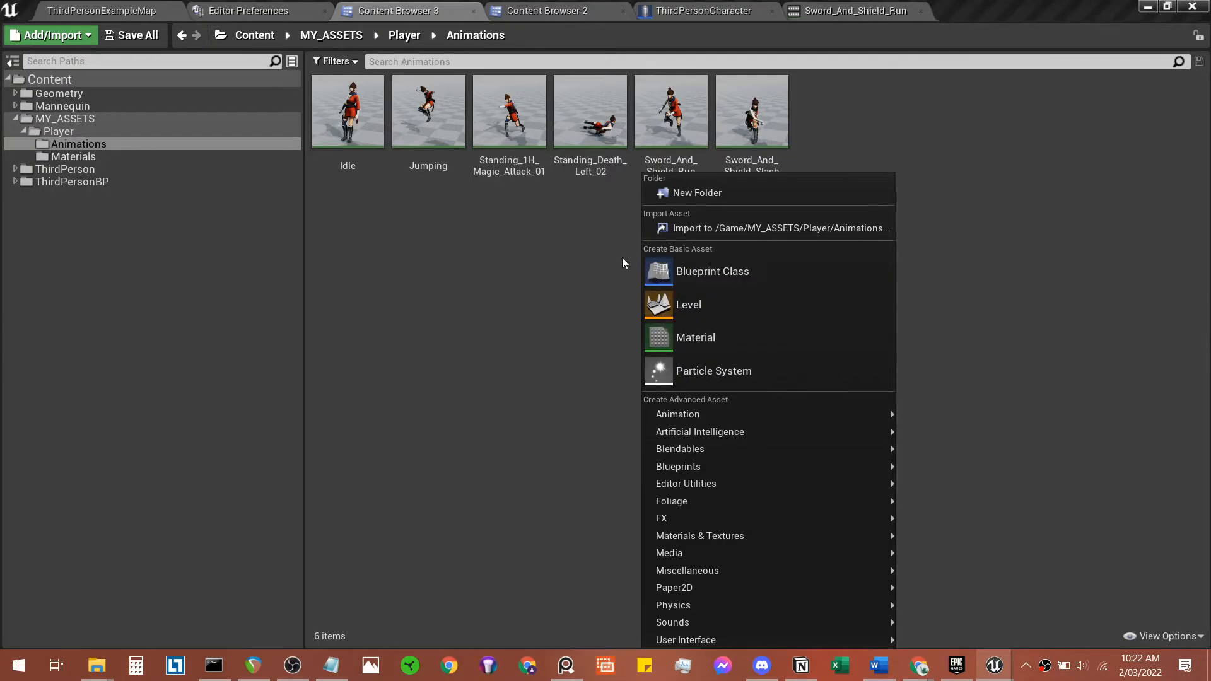
pyautogui.moveTo(709, 414)
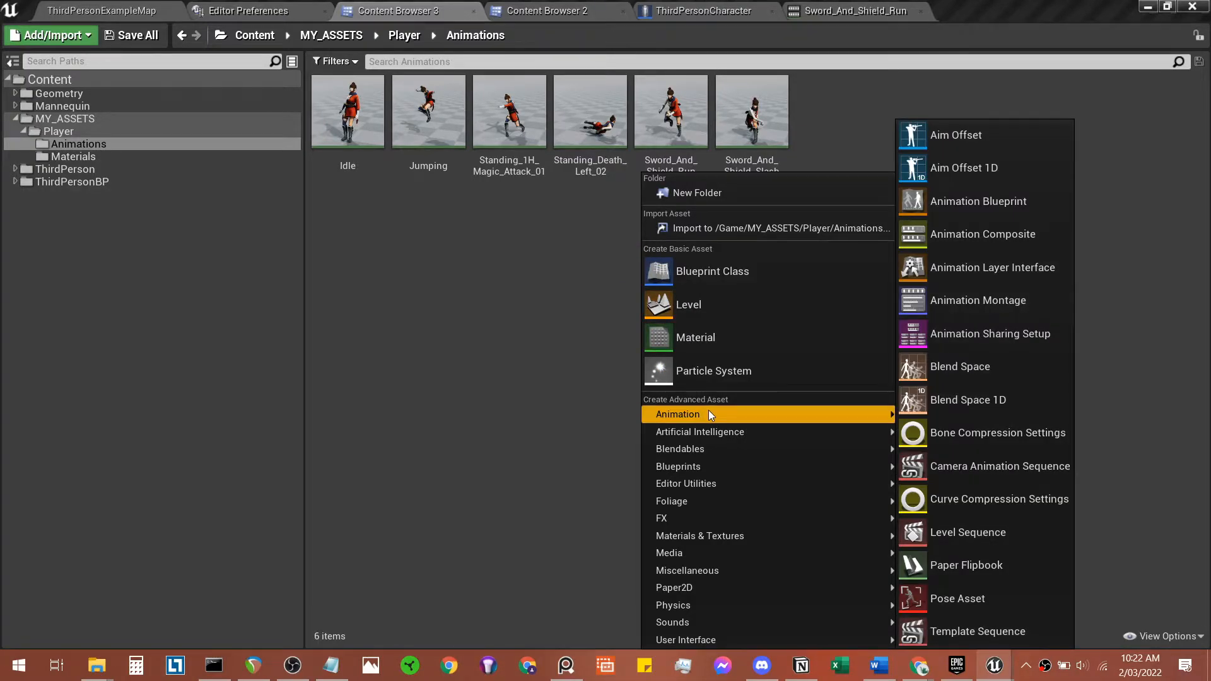
pyautogui.click(1002, 401)
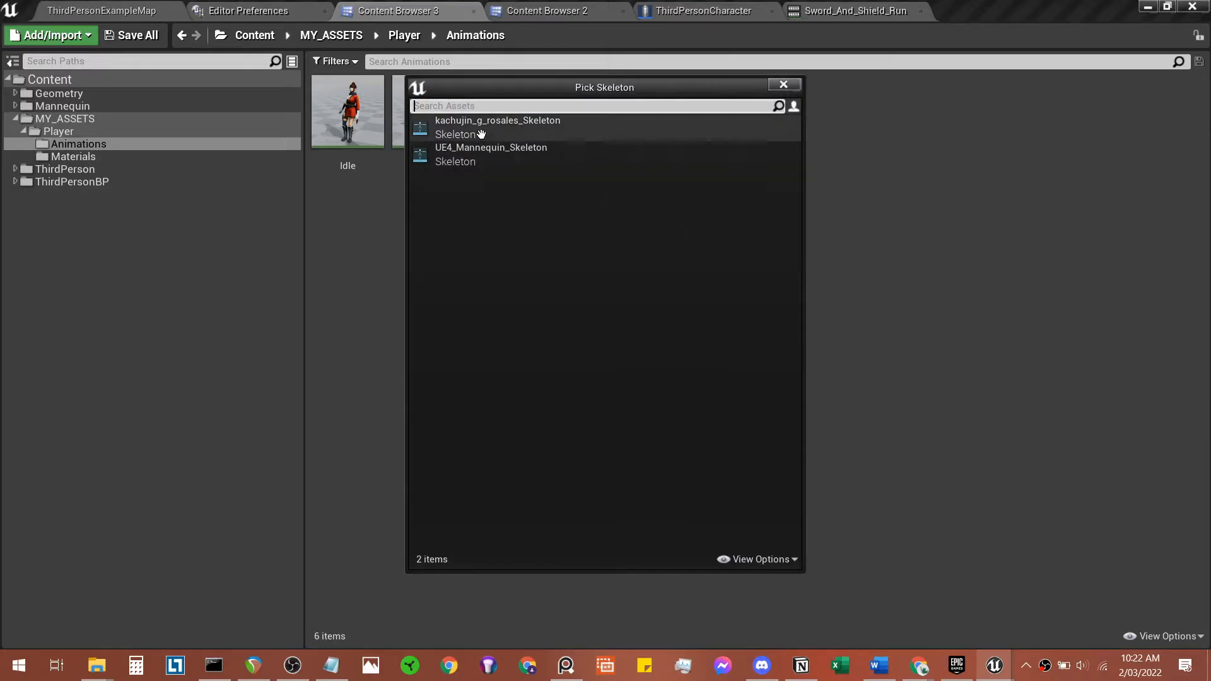
pyautogui.click(481, 134)
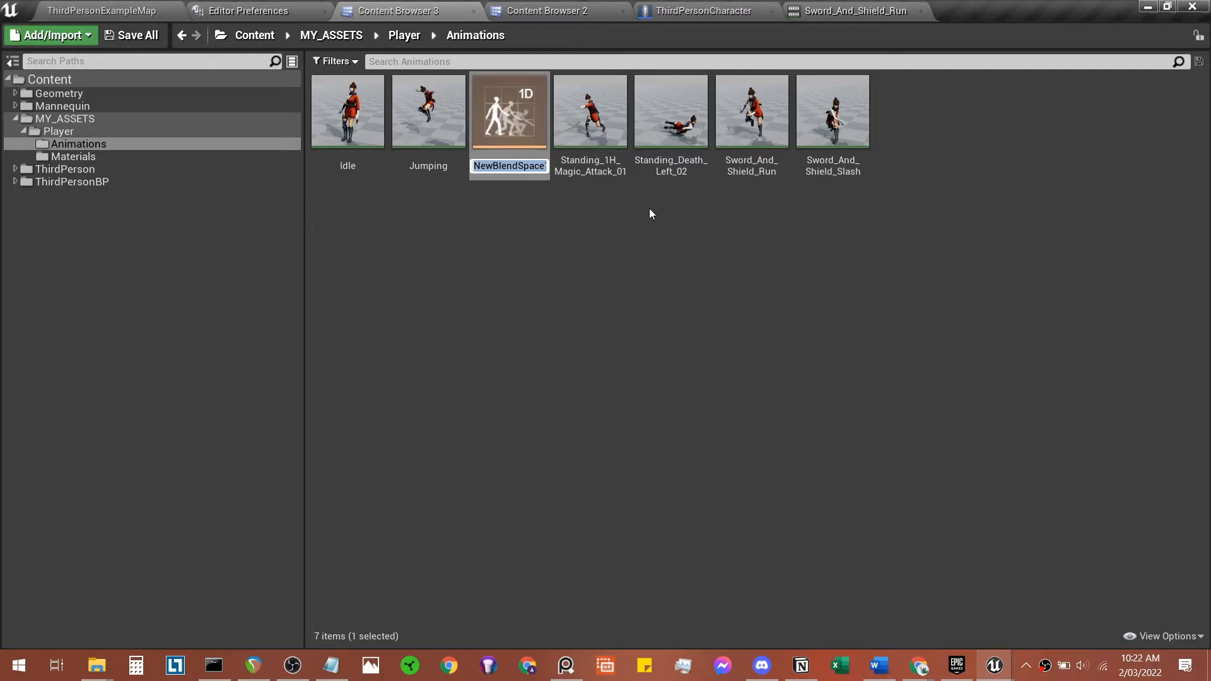
pyautogui.write('R')
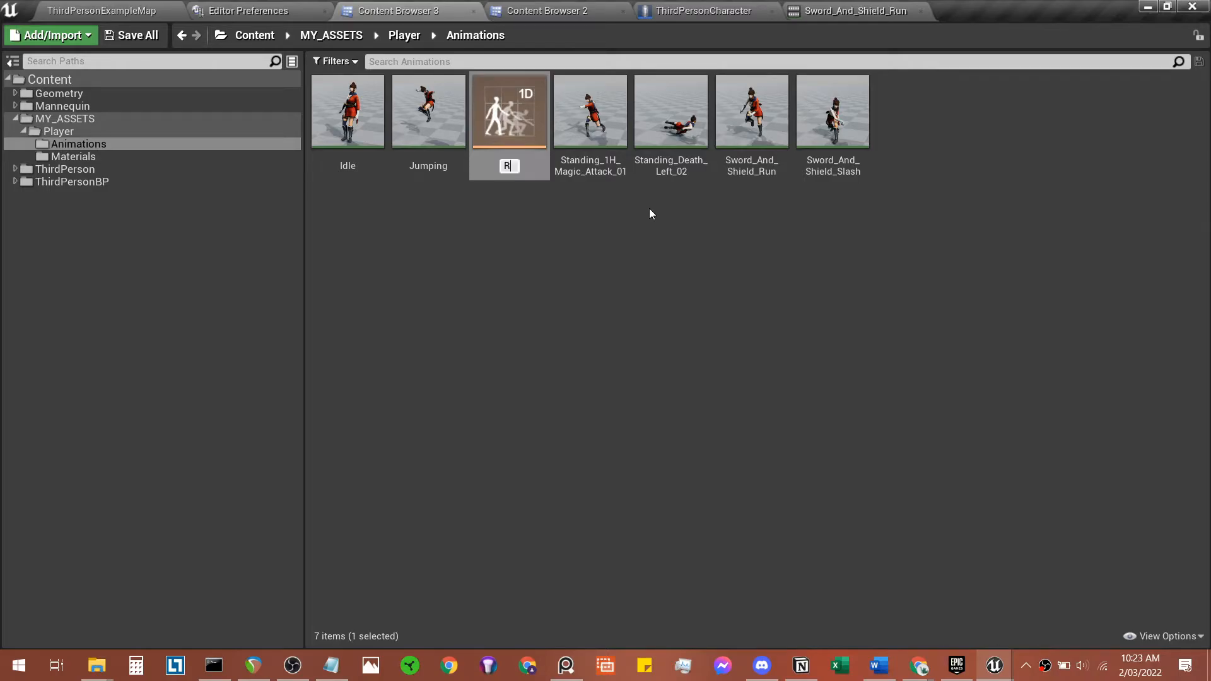
pyautogui.write('osales_1D')
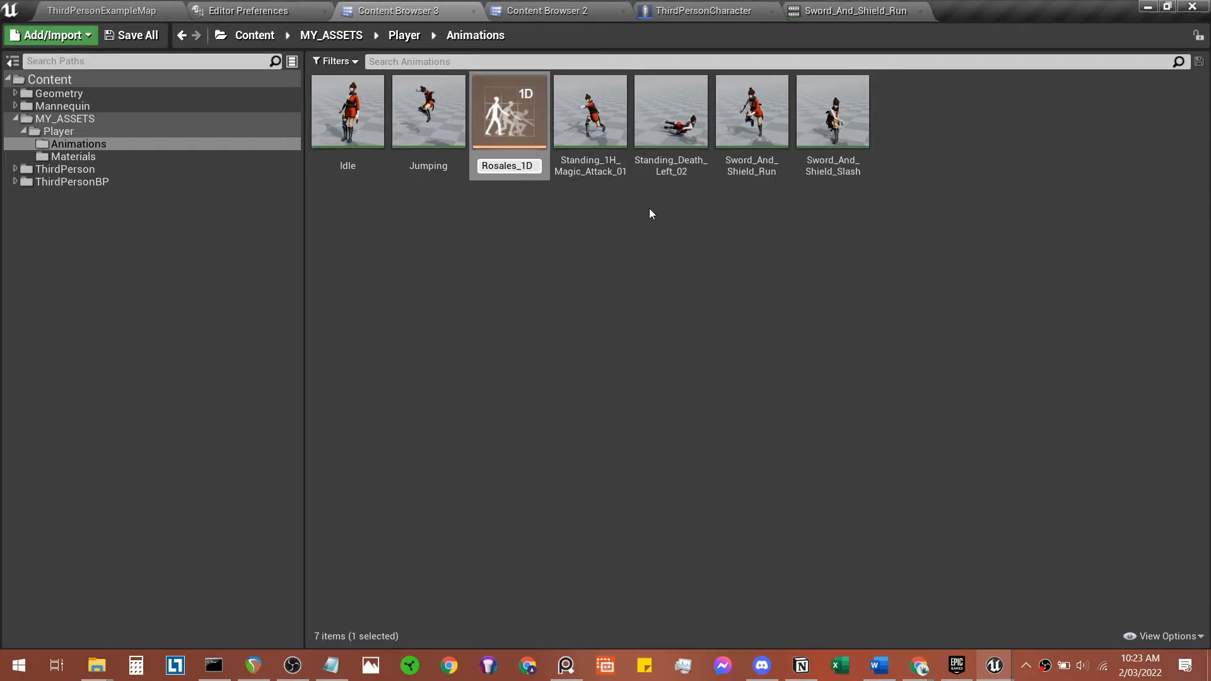
pyautogui.press('Return')
# Step: Rename the Rosales_1D blend space as Kachujin_1D
pyautogui.click(599, 219)
pyautogui.click(458, 159)
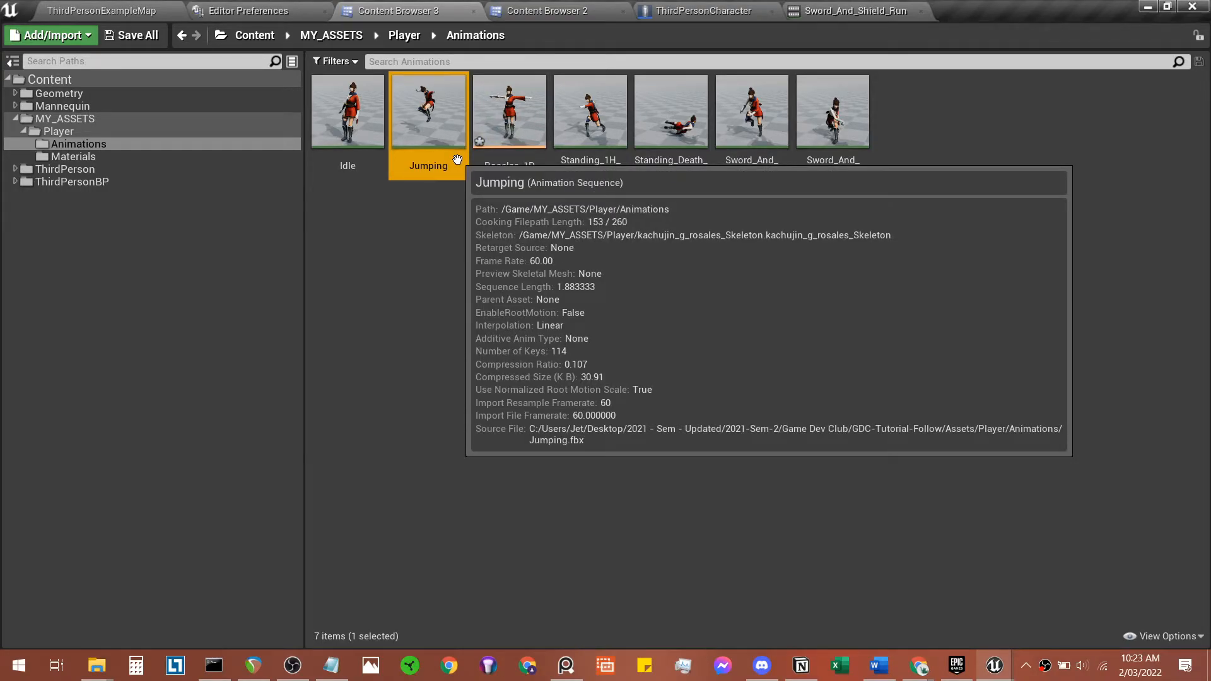
pyautogui.click(514, 165)
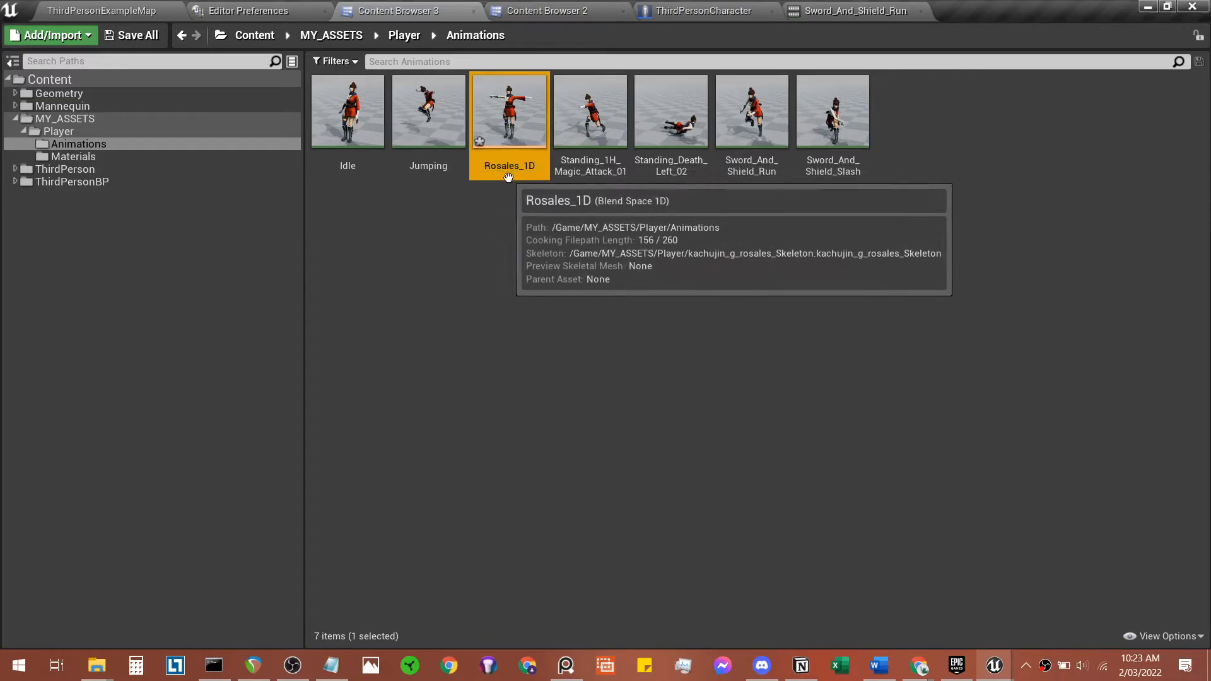
pyautogui.click(516, 166)
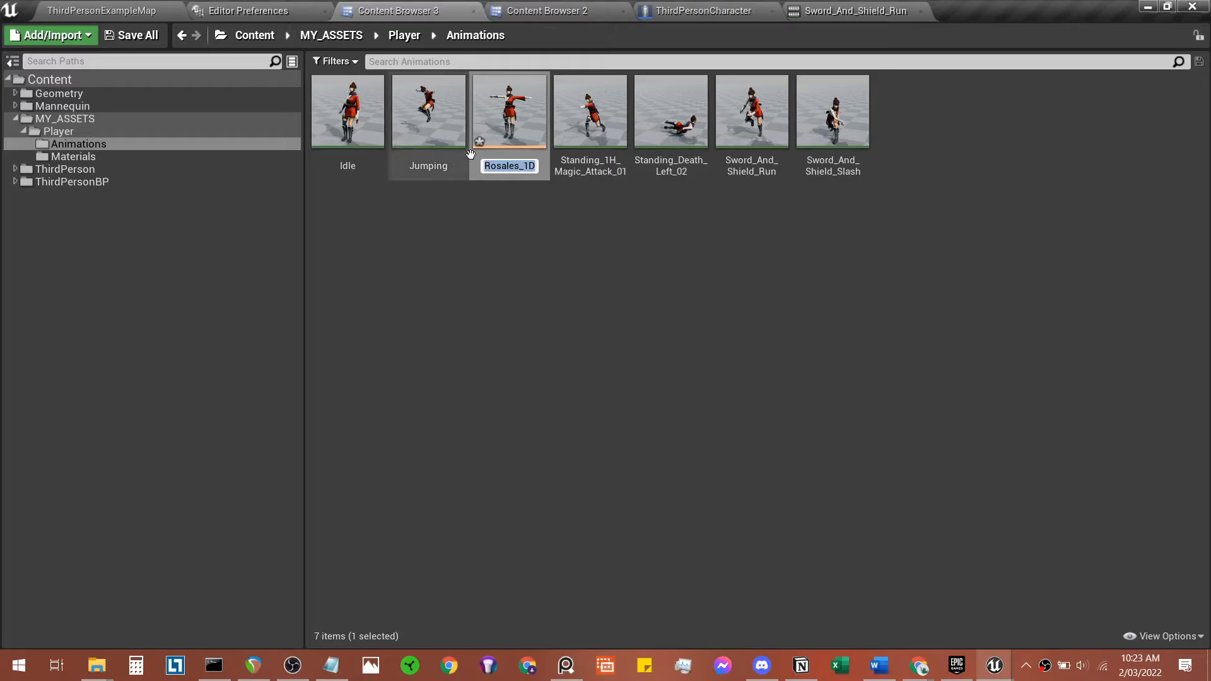
pyautogui.click(509, 174)
pyautogui.click(514, 165)
pyautogui.moveTo(512, 166); pyautogui.dragTo(472, 167)
pyautogui.write('K')
pyautogui.write('achujin')
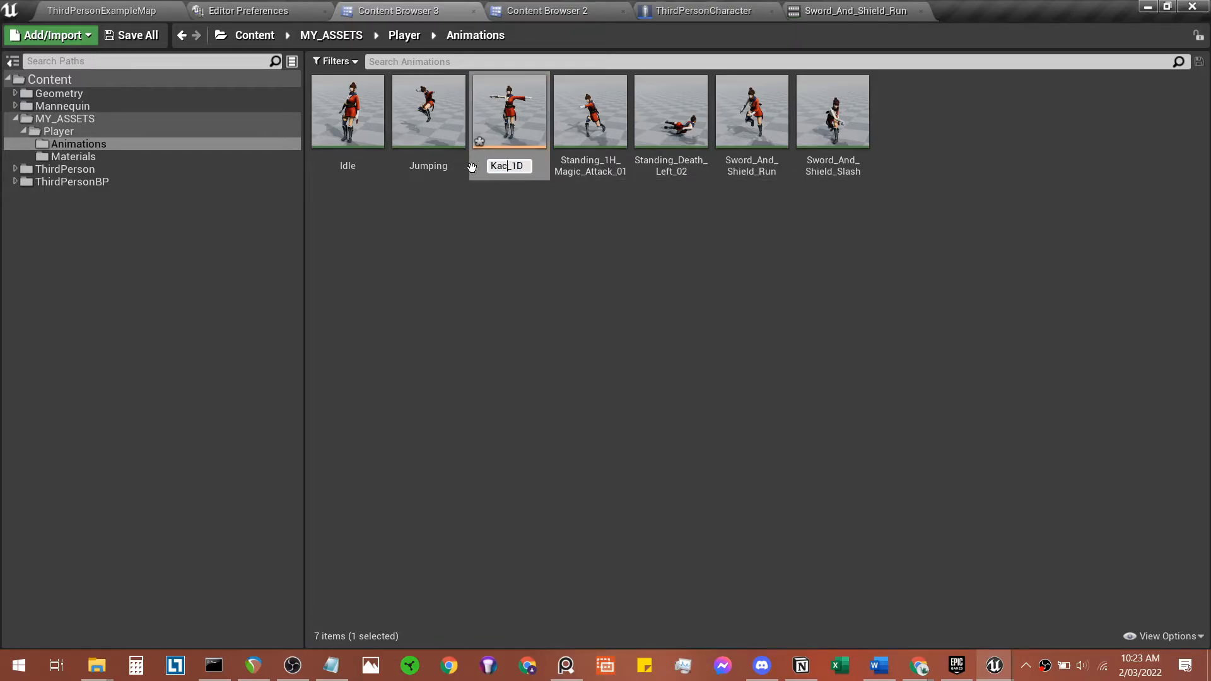
pyautogui.press('Return')
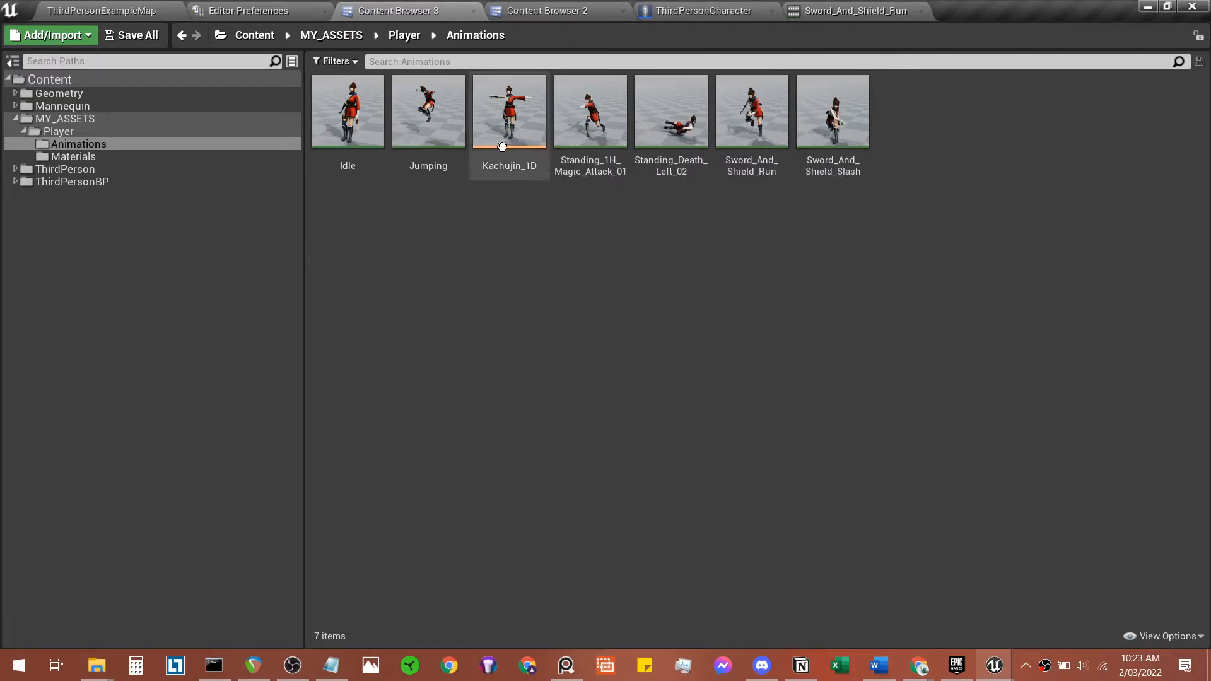
# Step: Open Kachujin_1D and place the Idle animation at 0 on the axis and Sword_And_Shield_Run at its midpoint
pyautogui.doubleClick(502, 148)
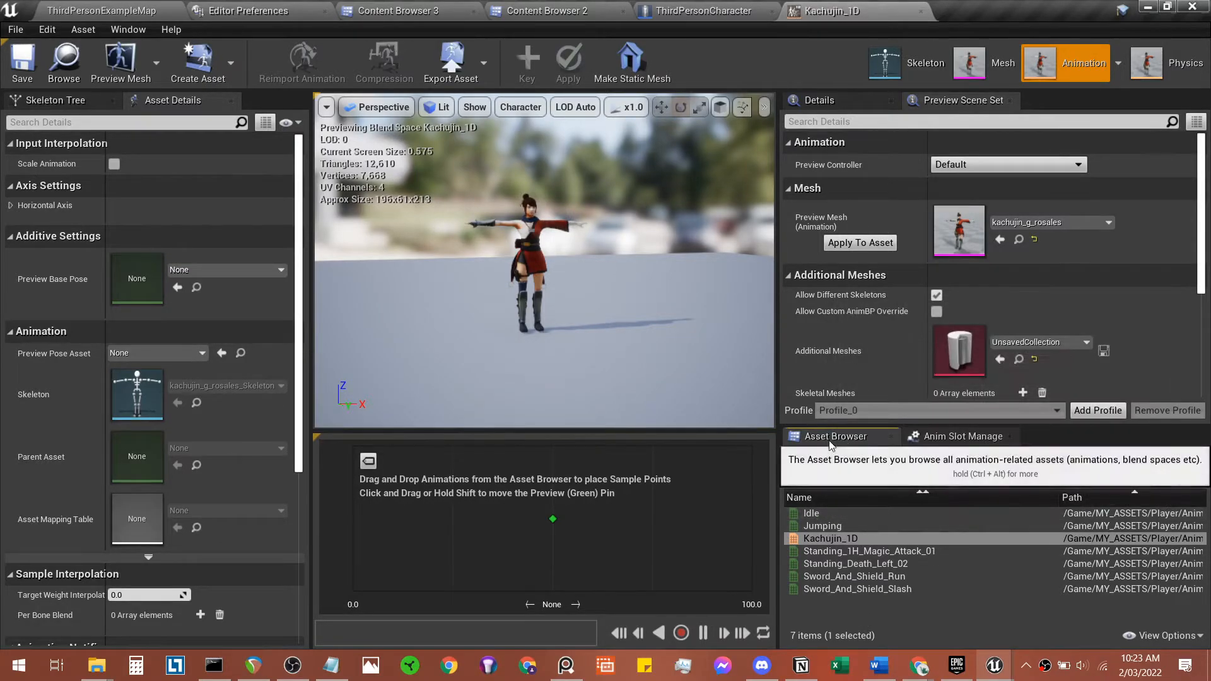
pyautogui.moveTo(817, 514); pyautogui.dragTo(354, 520)
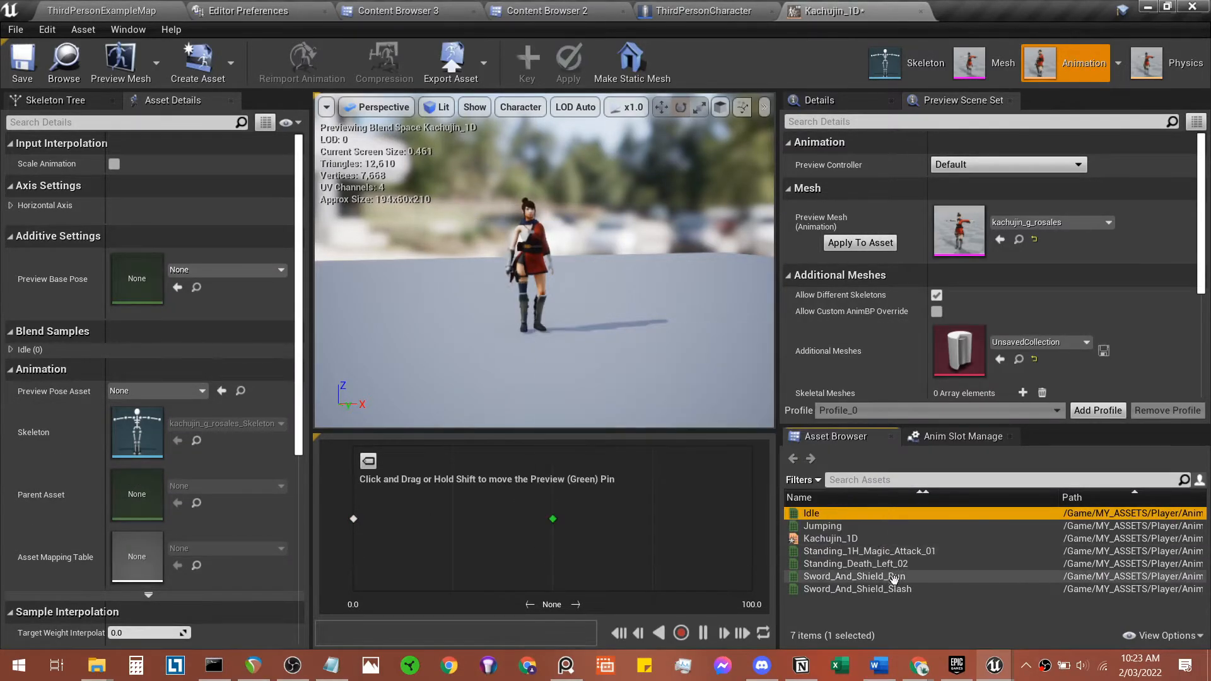
pyautogui.moveTo(878, 576); pyautogui.dragTo(353, 518)
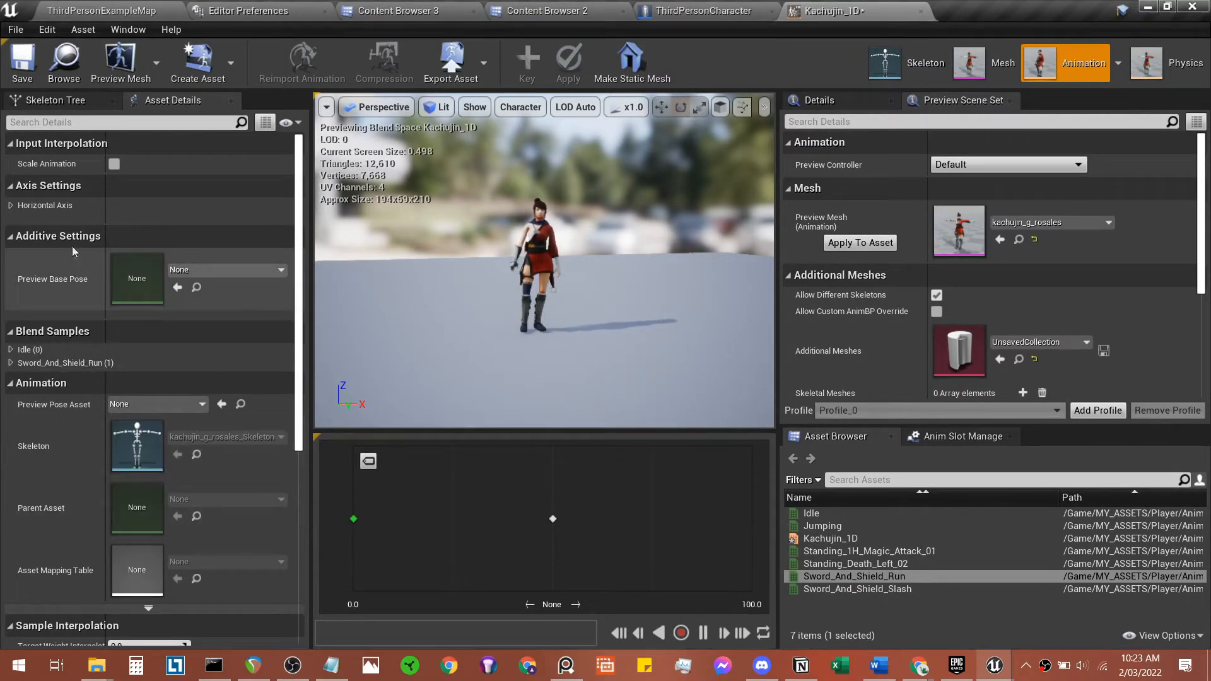
# Step: Name the blend space's horizontal axis Speed
pyautogui.click(12, 205)
pyautogui.click(167, 223)
pyautogui.write('Speed')
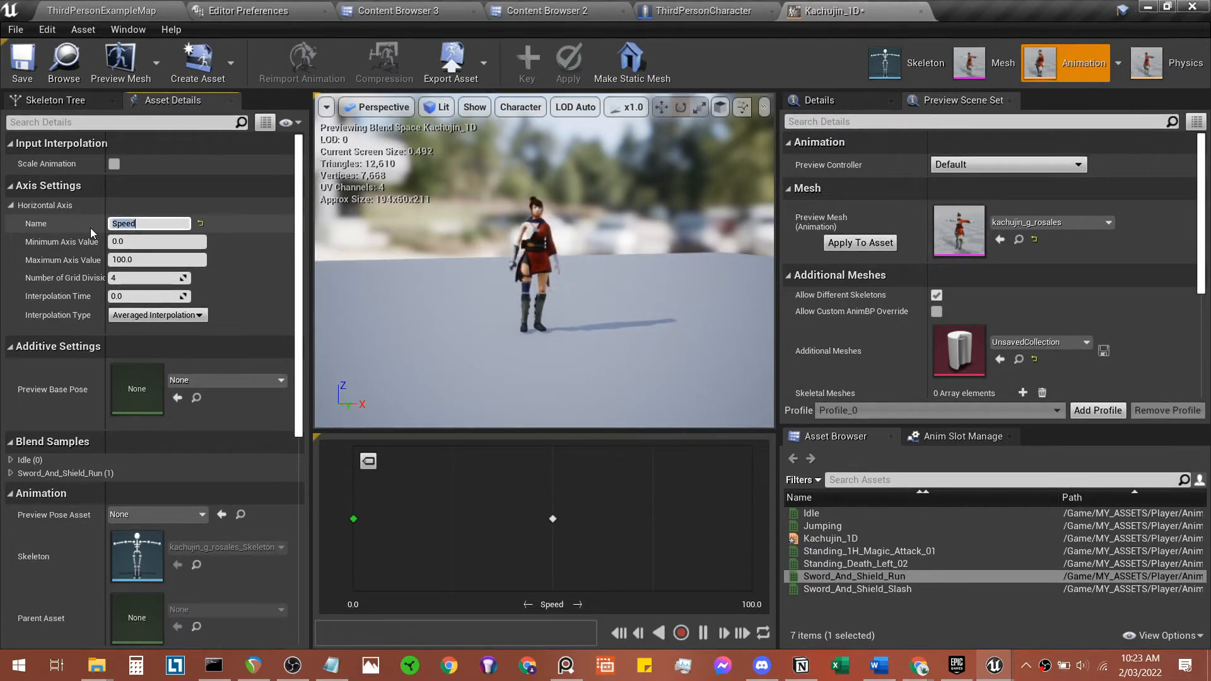
pyautogui.press('Return')
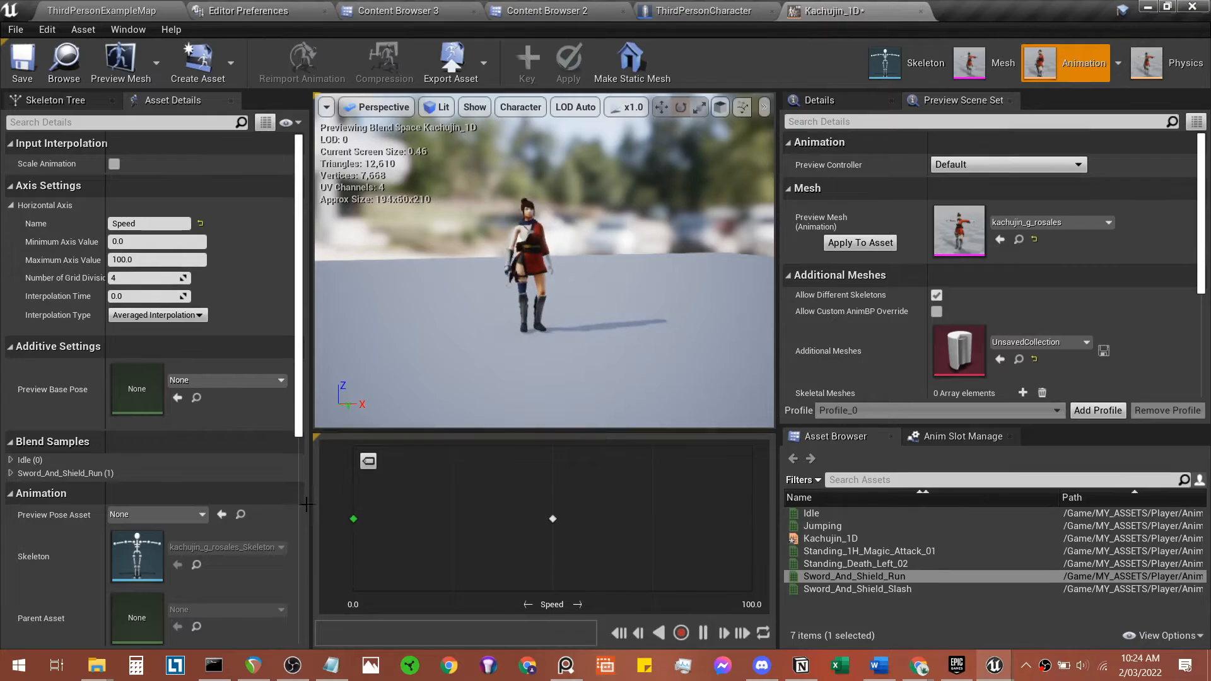
# Step: Set the Speed axis's maximum value to 600, preview the blend along it, and save the blend space
pyautogui.moveTo(154, 259); pyautogui.dragTo(62, 282)
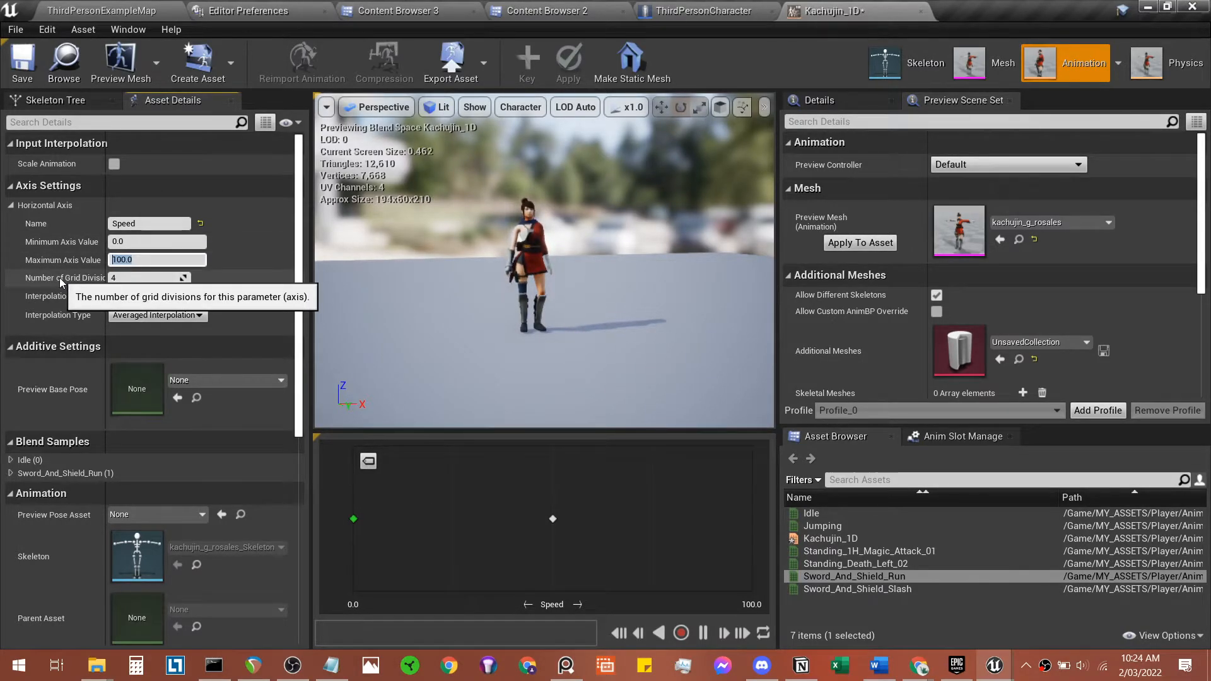
pyautogui.write('600')
pyautogui.press('Return')
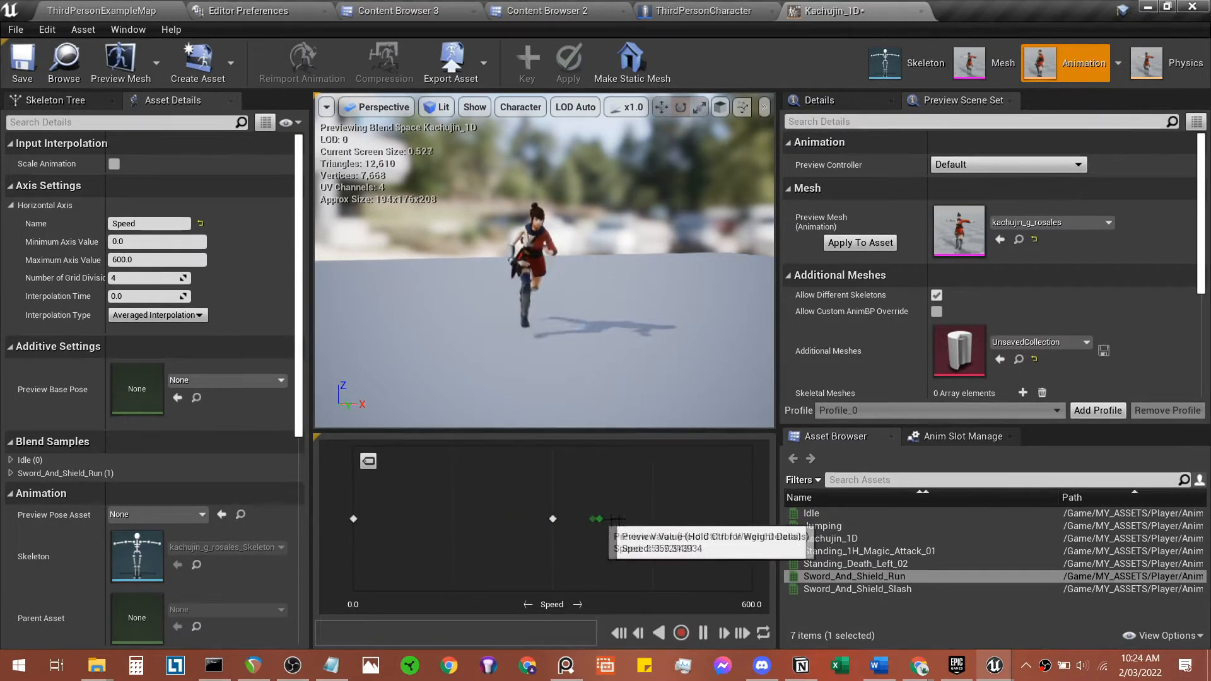
pyautogui.click(23, 71)
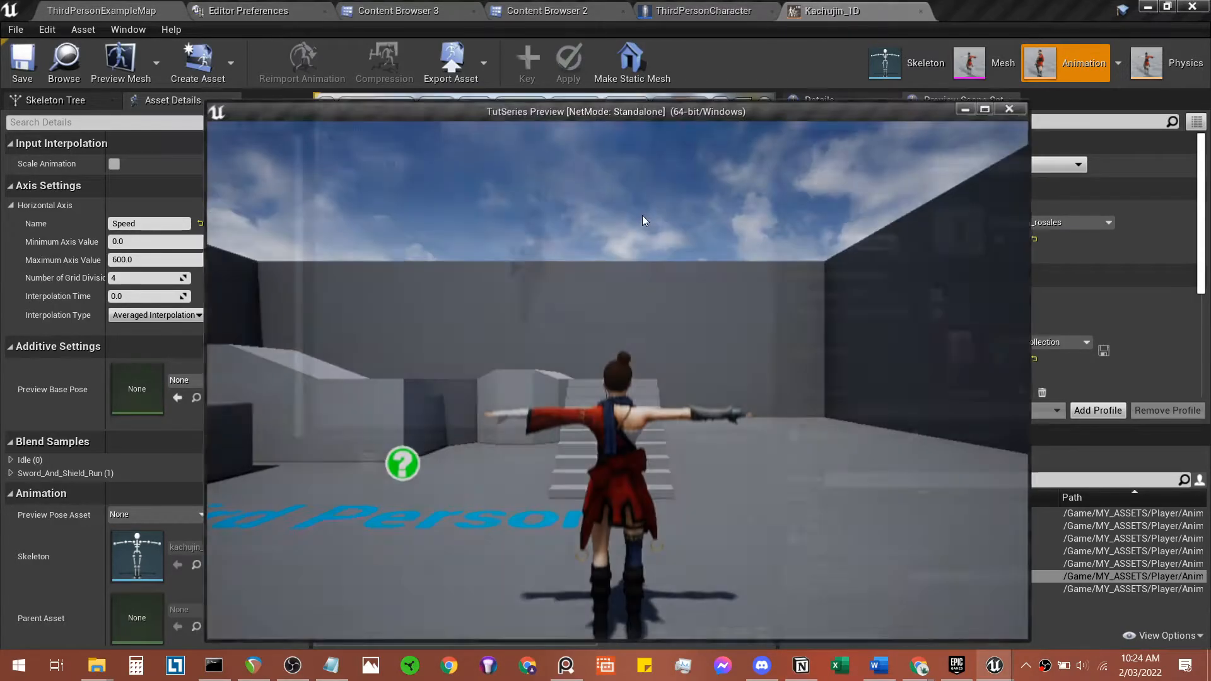
# Step: Play the level in a preview window and run and jump with the character to check its in-game animation
pyautogui.click(577, 365)
pyautogui.press('w')
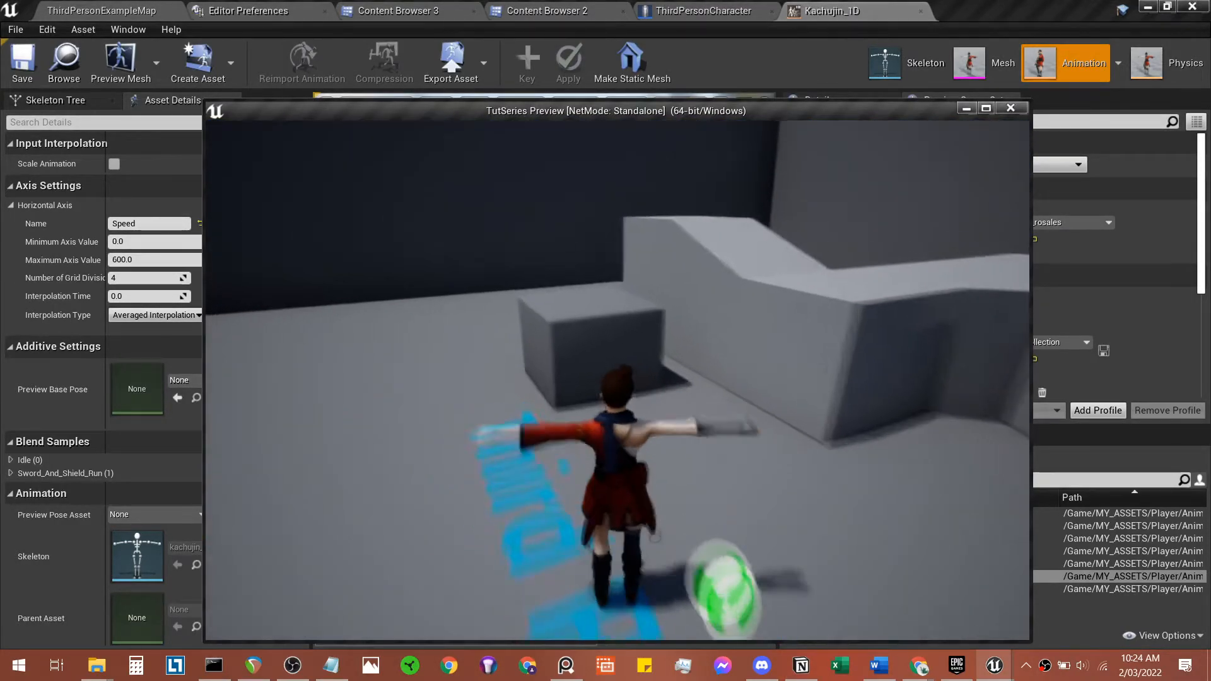
pyautogui.press('space')
pyautogui.press('w')
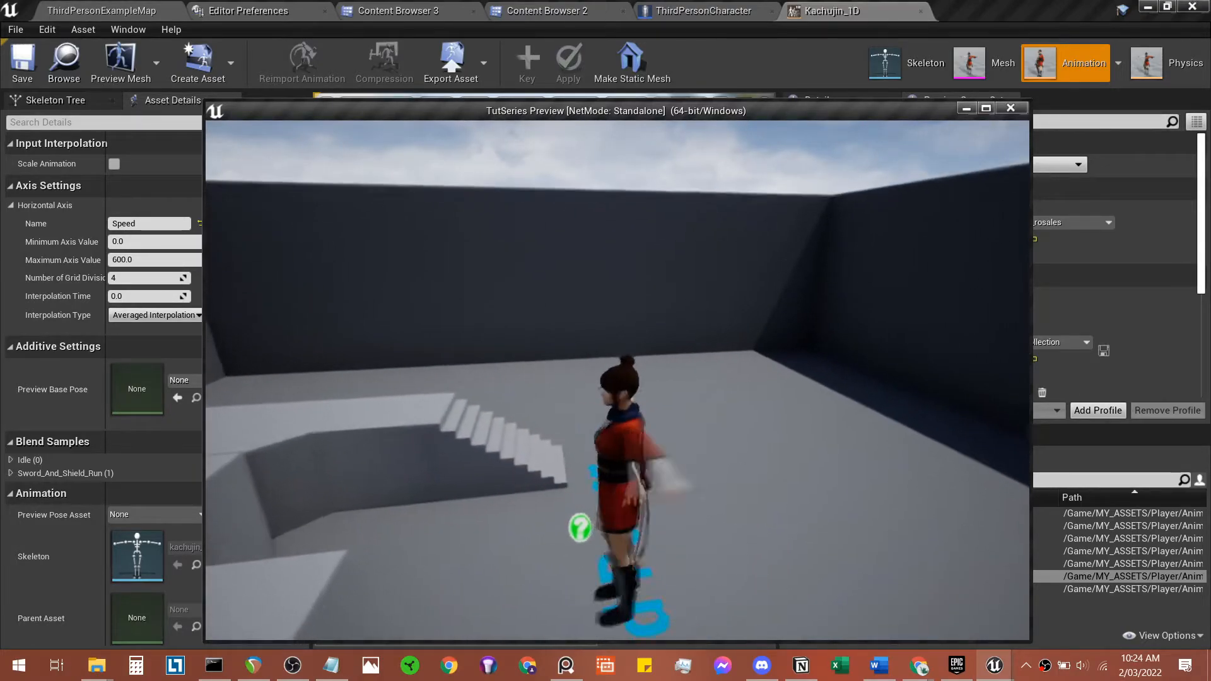
pyautogui.press('w')
pyautogui.press('space')
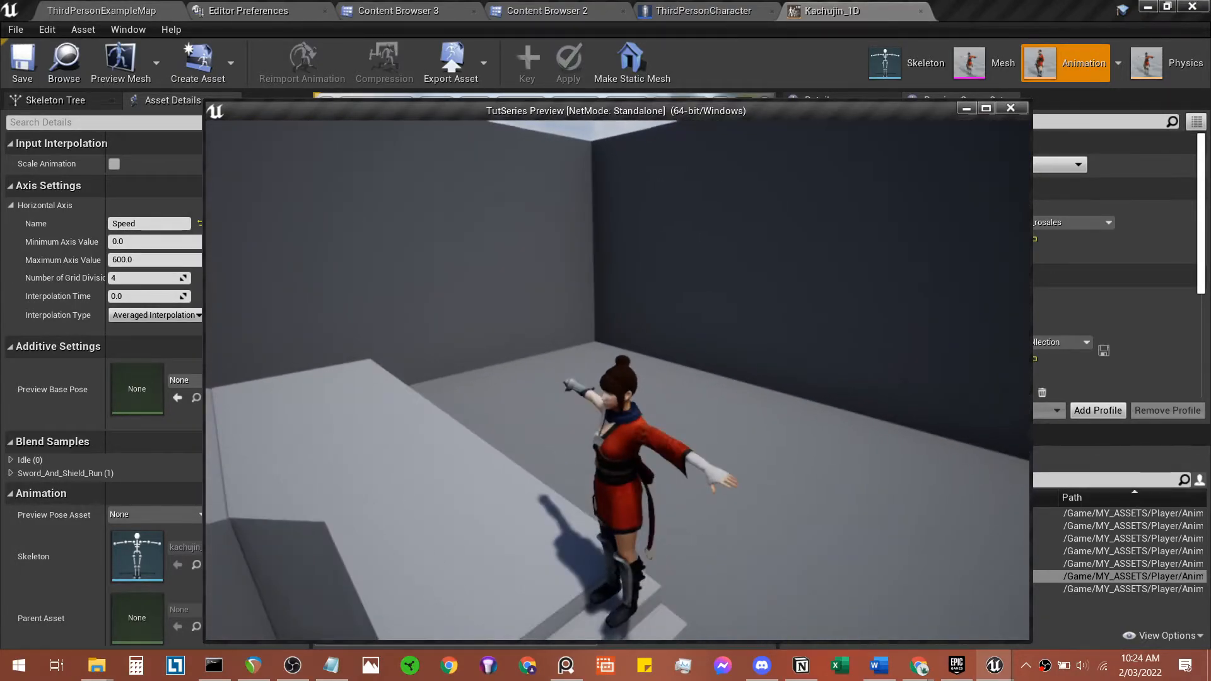
# Step: Stop the level preview and return to the Animations folder under MY_ASSETS/Player
pyautogui.press('Escape')
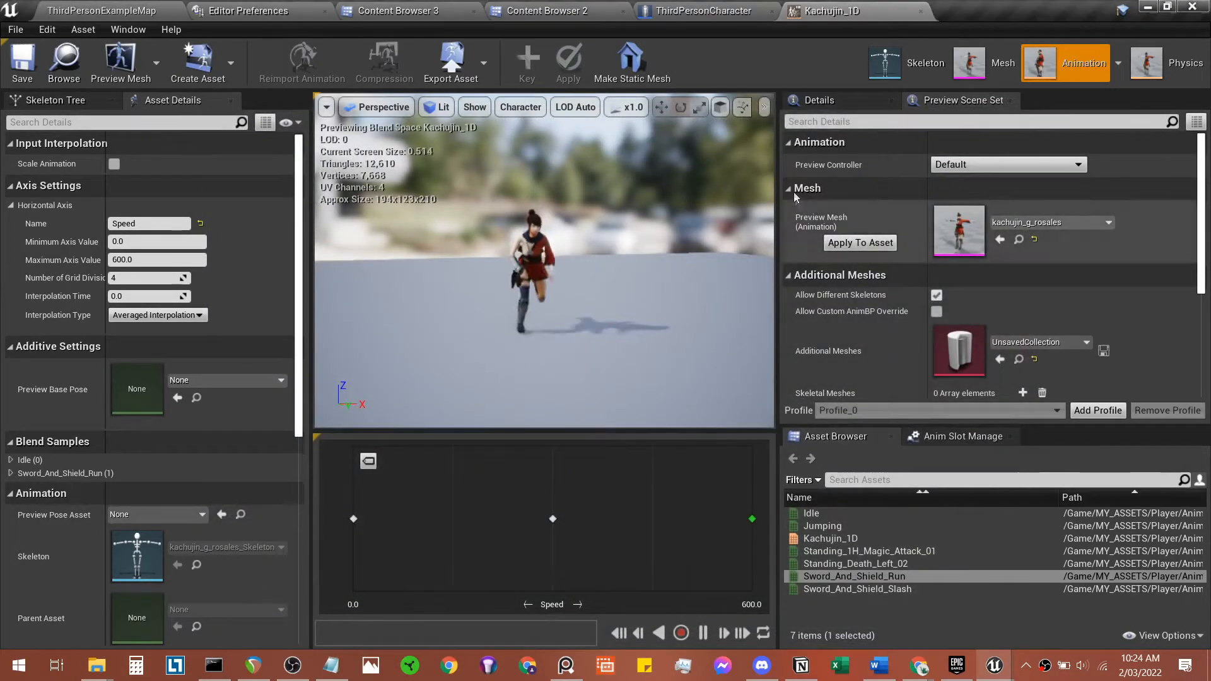
pyautogui.click(700, 11)
pyautogui.click(537, 6)
pyautogui.click(444, 9)
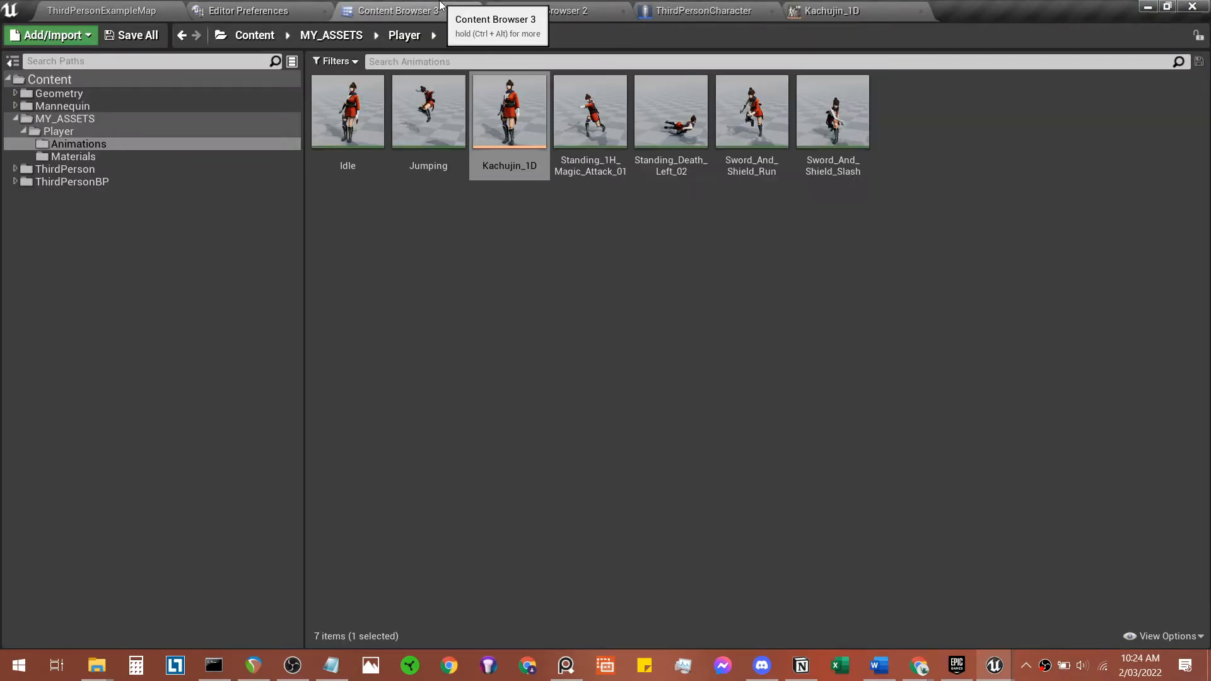
pyautogui.click(502, 331)
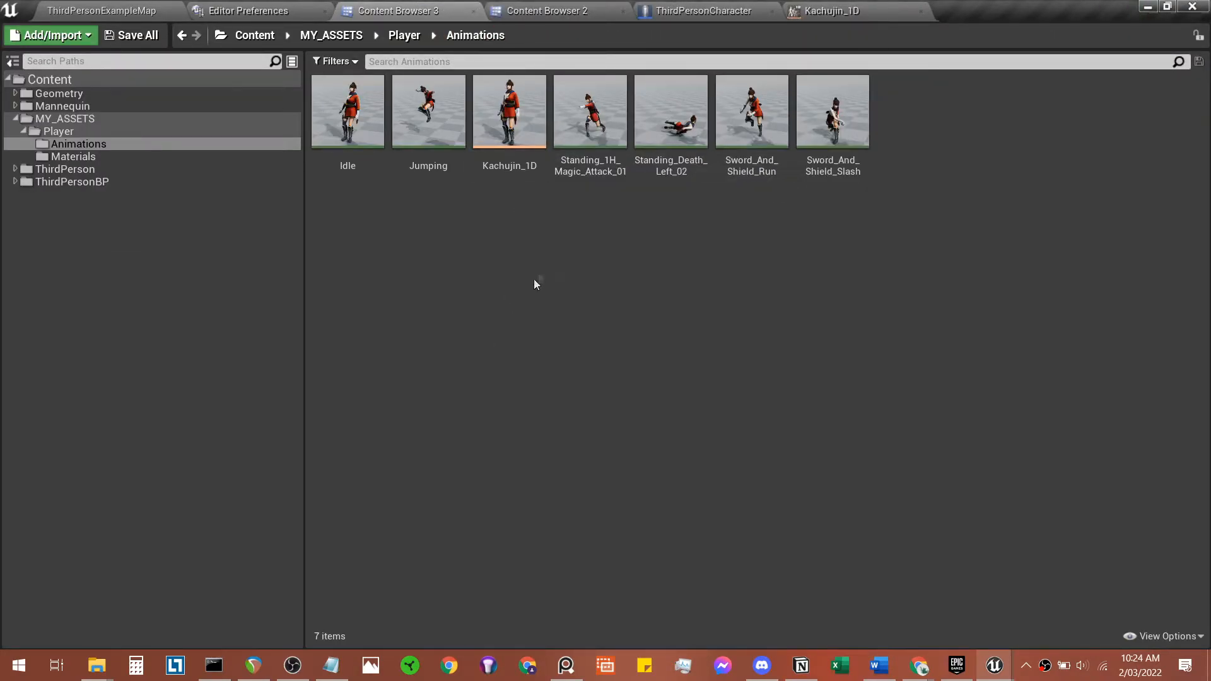
pyautogui.click(681, 8)
pyautogui.click(601, 9)
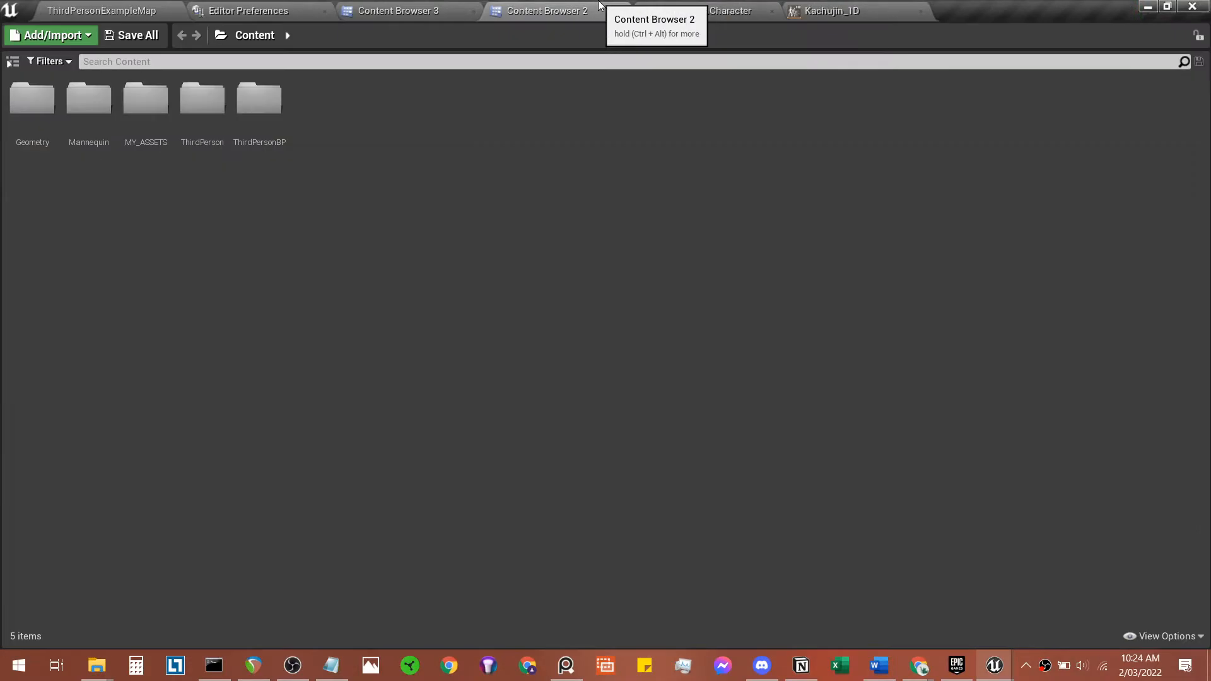
pyautogui.doubleClick(272, 114)
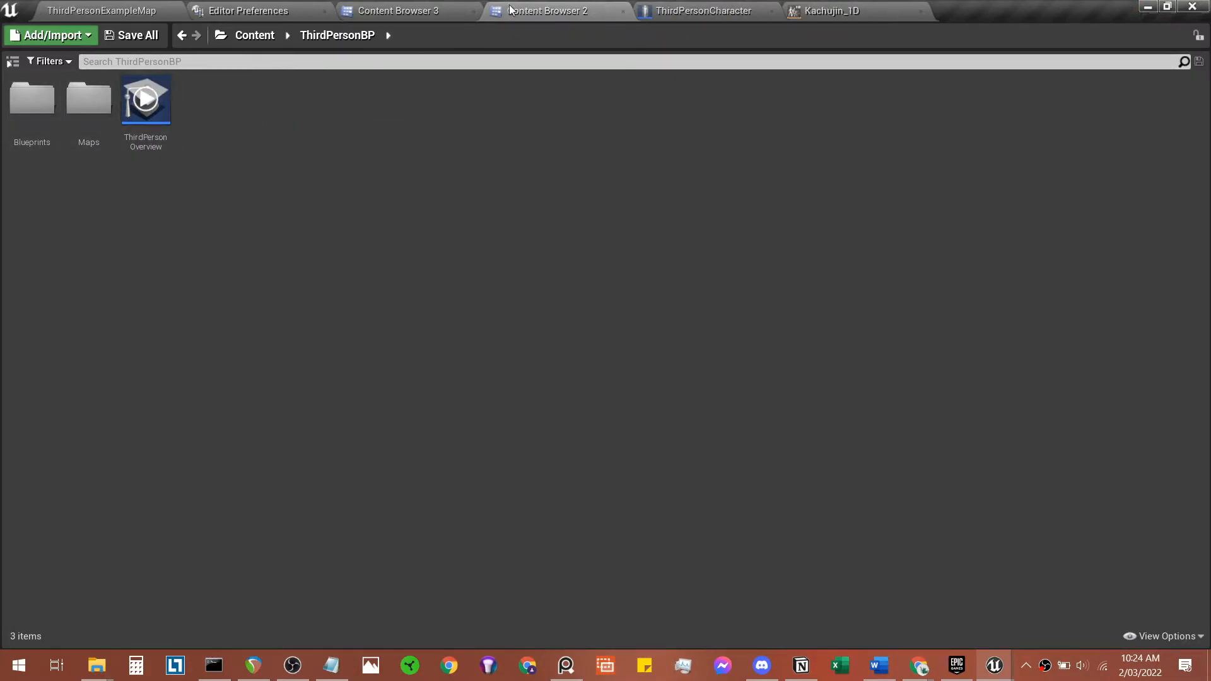
pyautogui.click(403, 10)
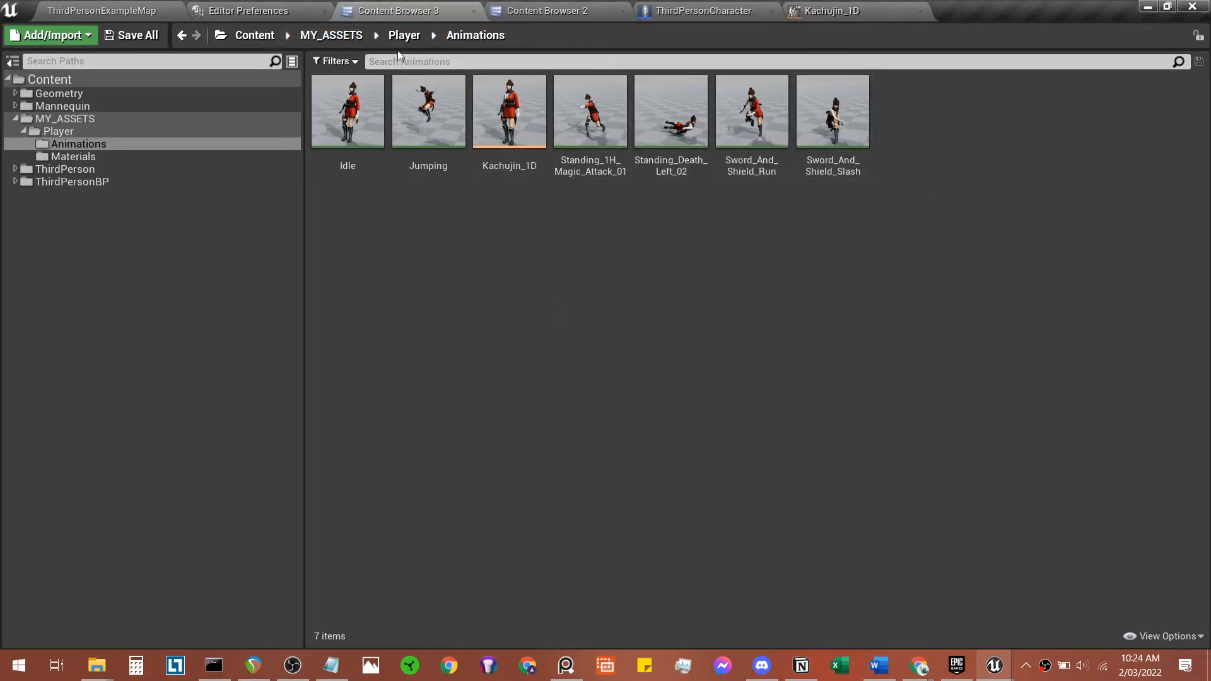
# Step: Create an Animation Blueprint targeting kachujin_g_rosales_Skeleton, name it Kachujin_ABP and open it
pyautogui.rightClick(495, 263)
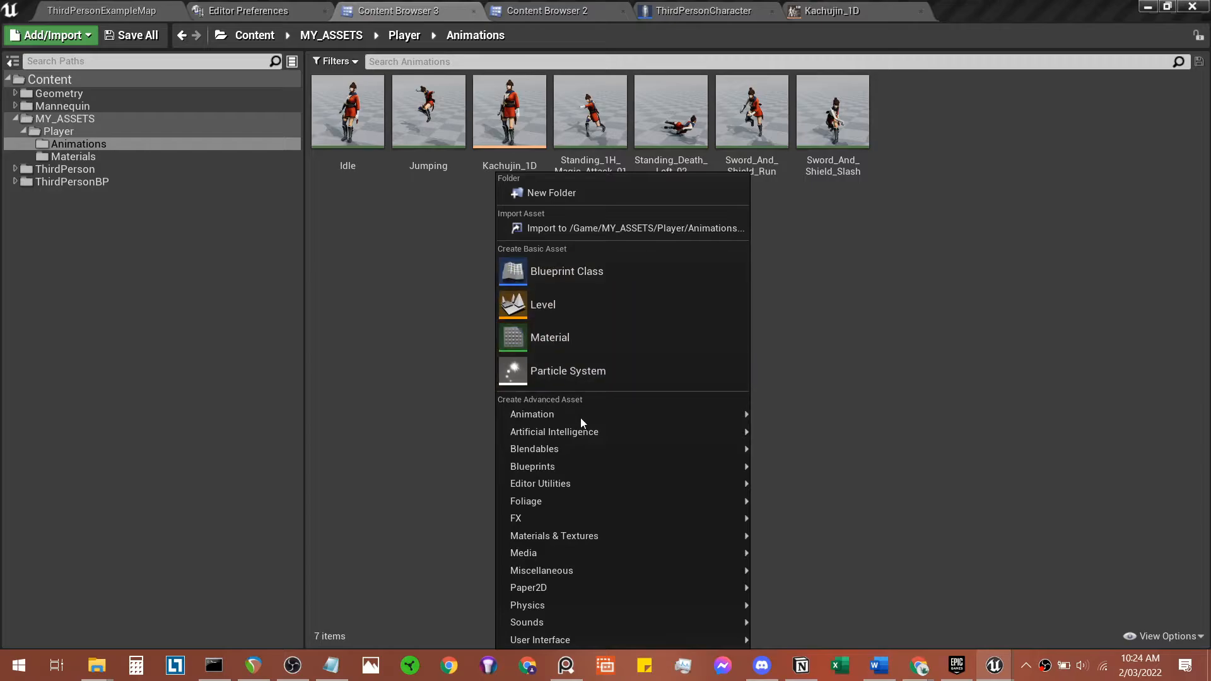
pyautogui.moveTo(580, 417)
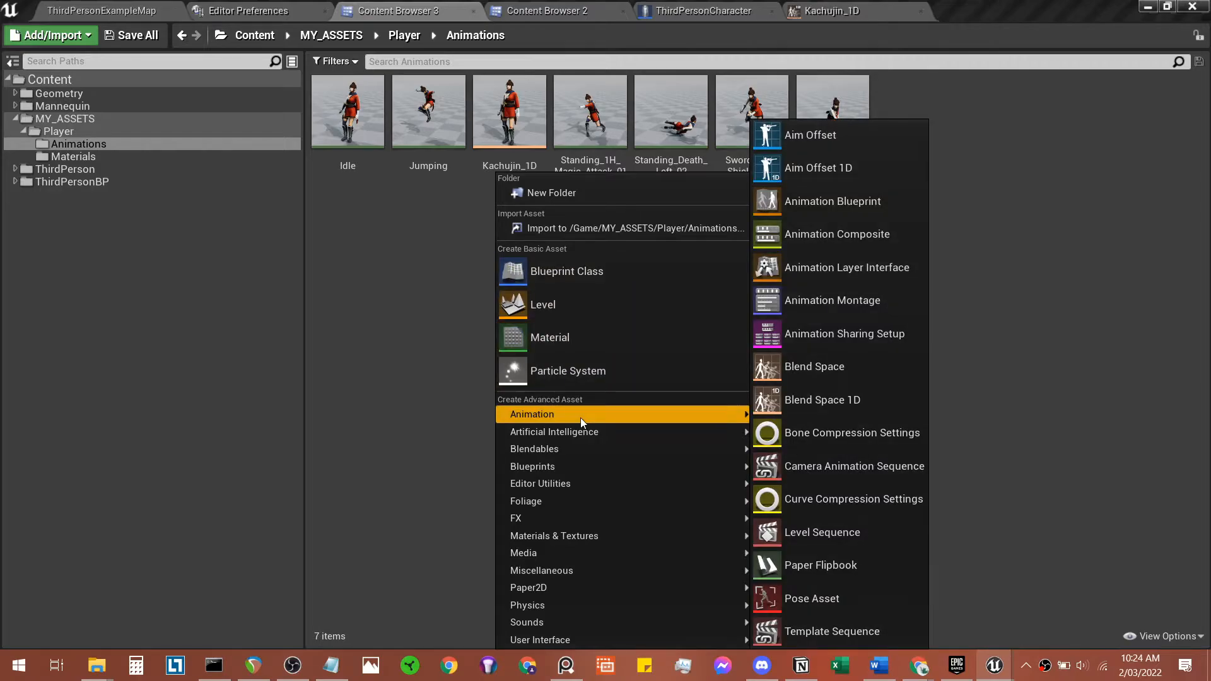
pyautogui.click(870, 202)
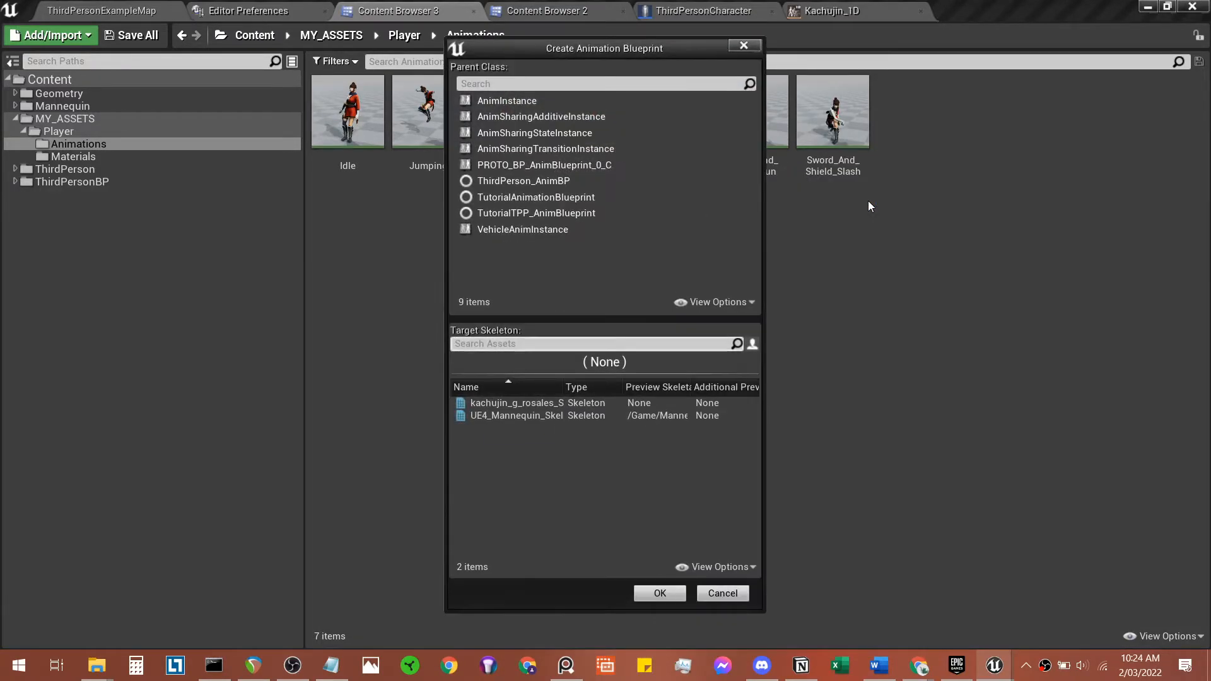
pyautogui.click(512, 403)
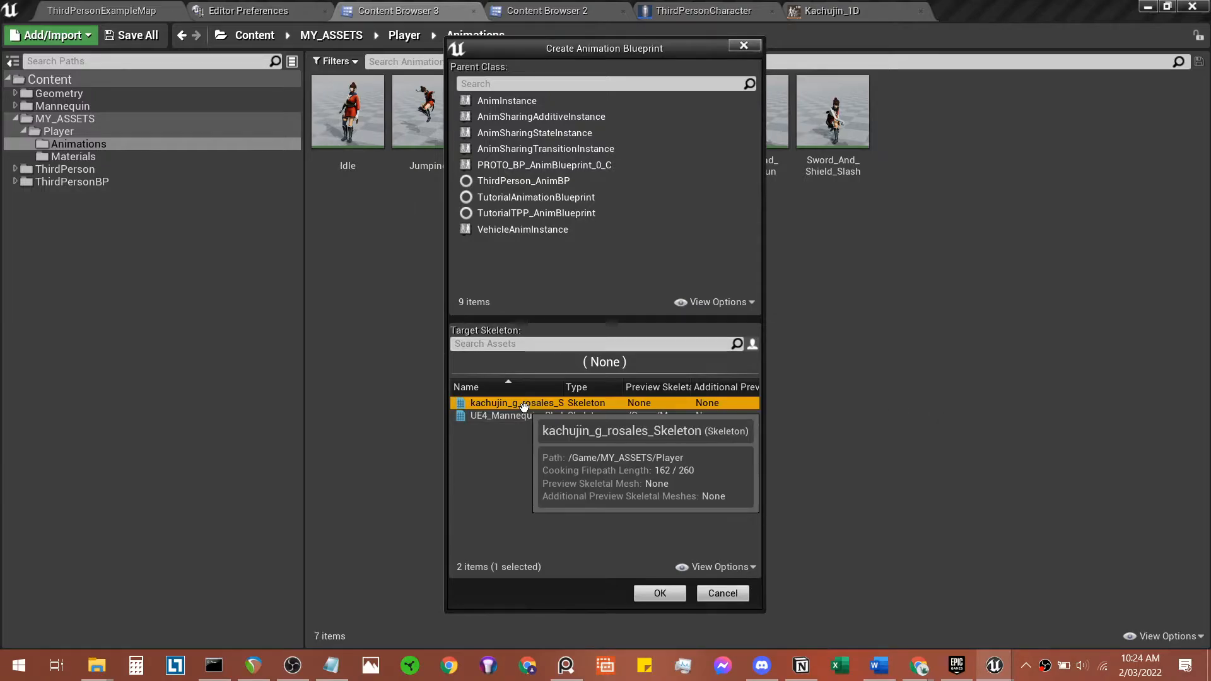
pyautogui.click(660, 594)
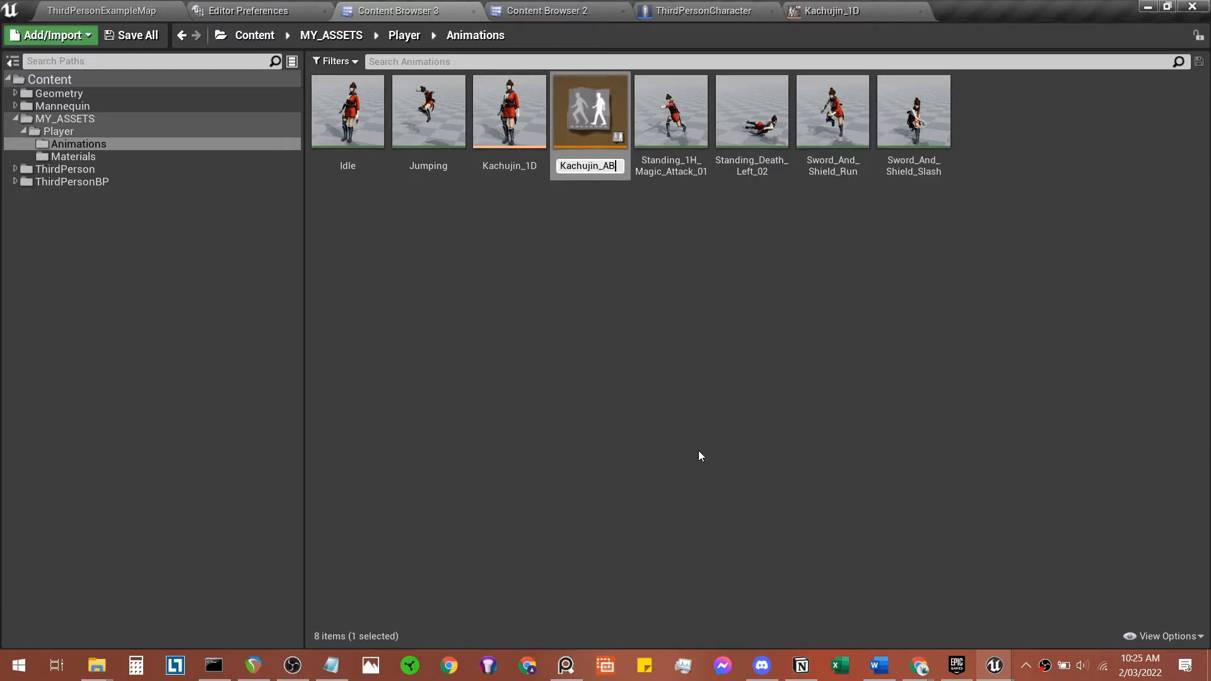
pyautogui.write('Kachujin_ABP')
pyautogui.press('Return')
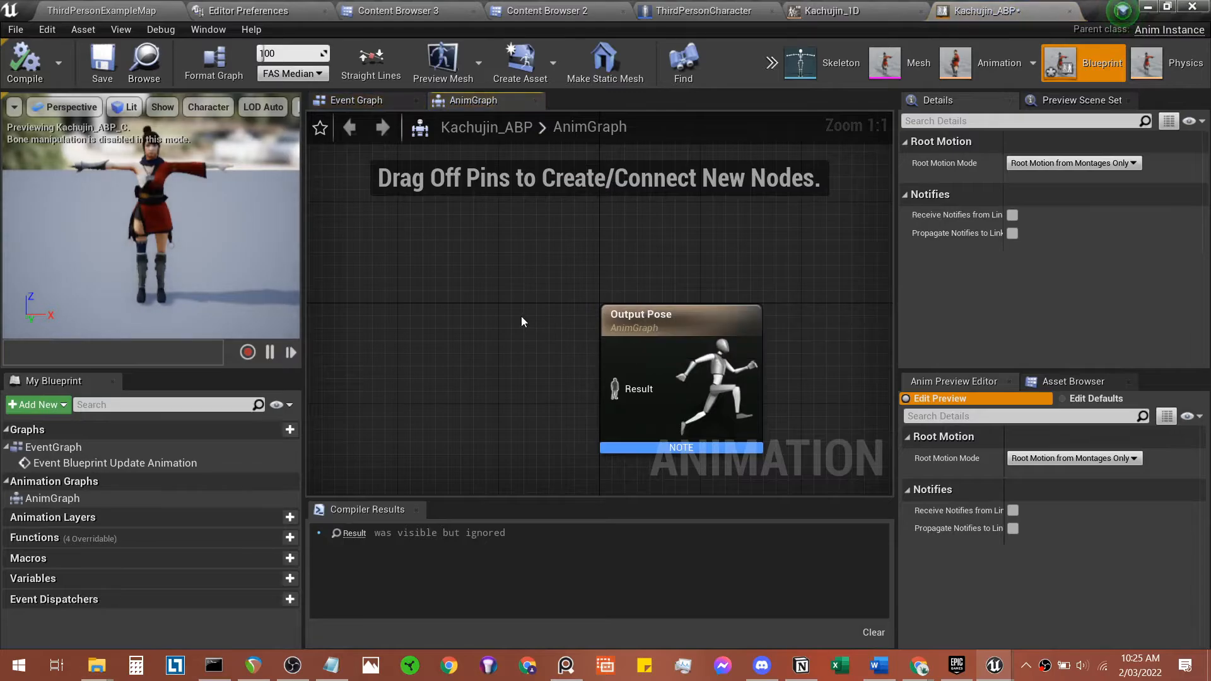
pyautogui.scroll(-2, 521, 316)
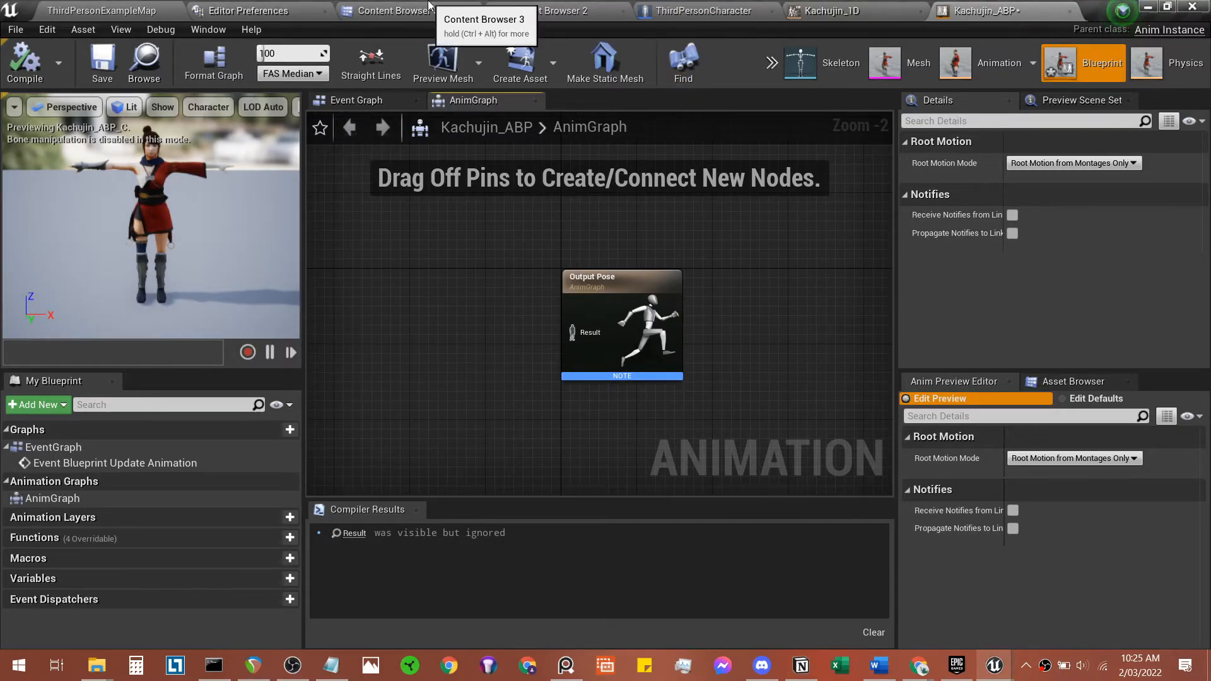
pyautogui.moveTo(707, 261)
pyautogui.mouseDown(button='right')
pyautogui.moveTo(643, 249)
pyautogui.moveTo(698, 266)
pyautogui.mouseUp(button='right')
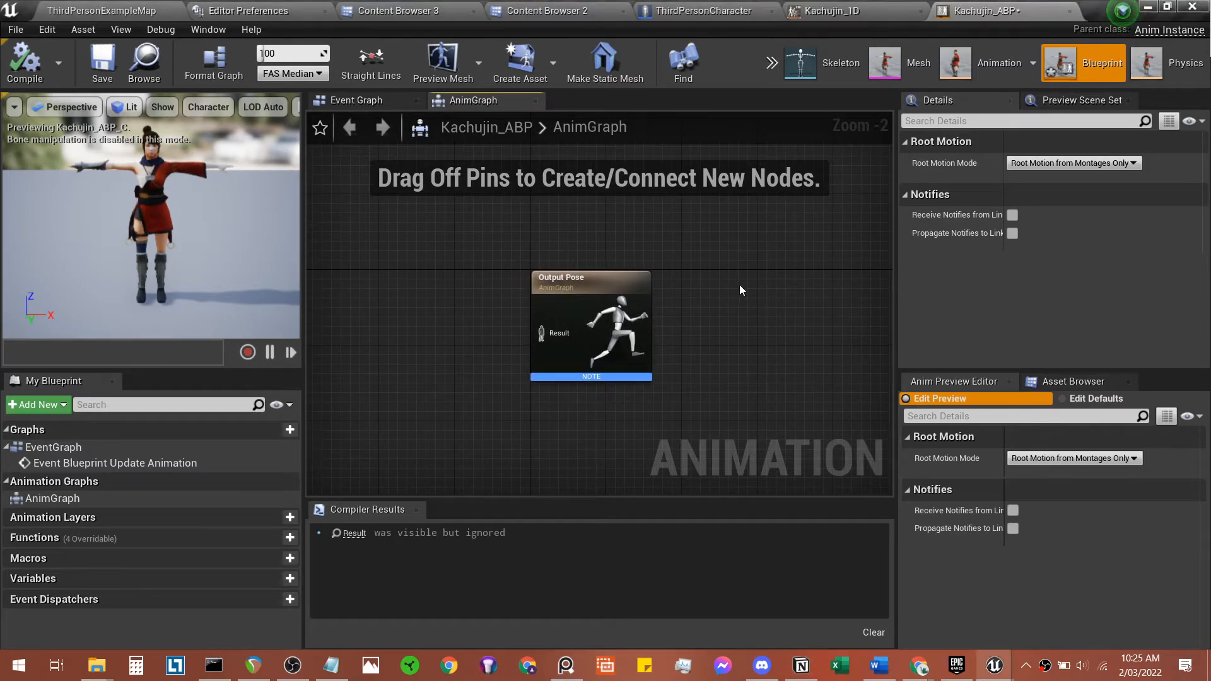
# Step: Show the root Content folder in the second content browser and enlarge its thumbnails
pyautogui.click(442, 10)
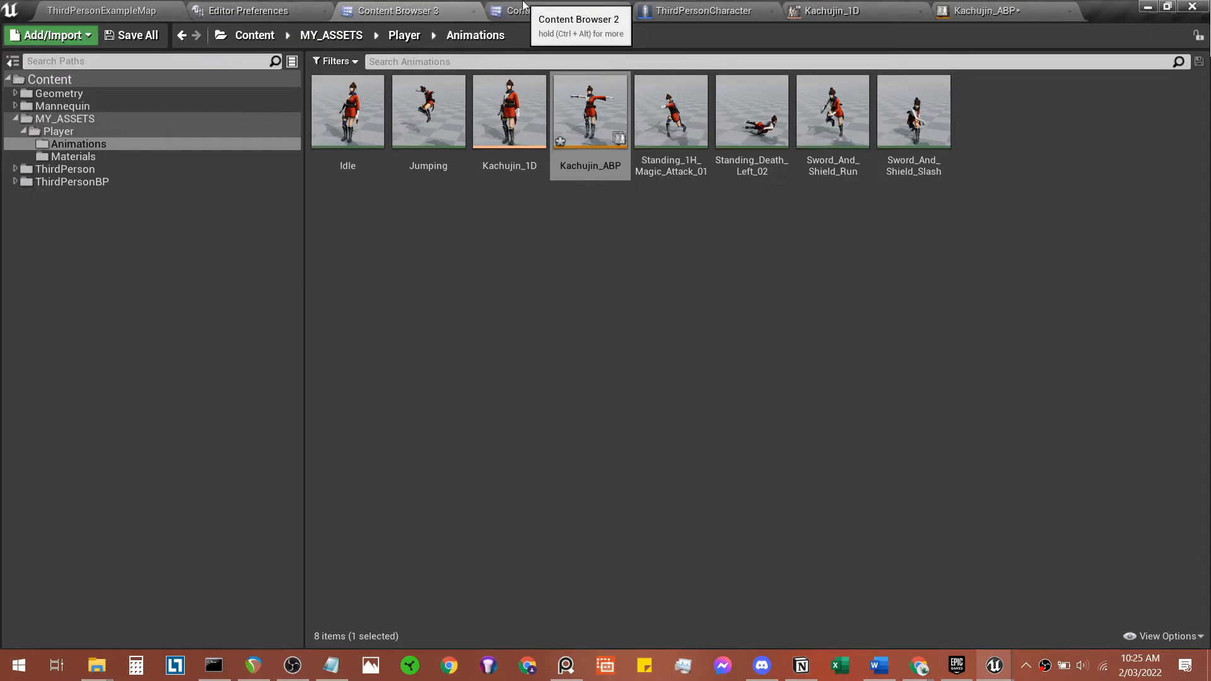
pyautogui.click(543, 11)
pyautogui.click(255, 35)
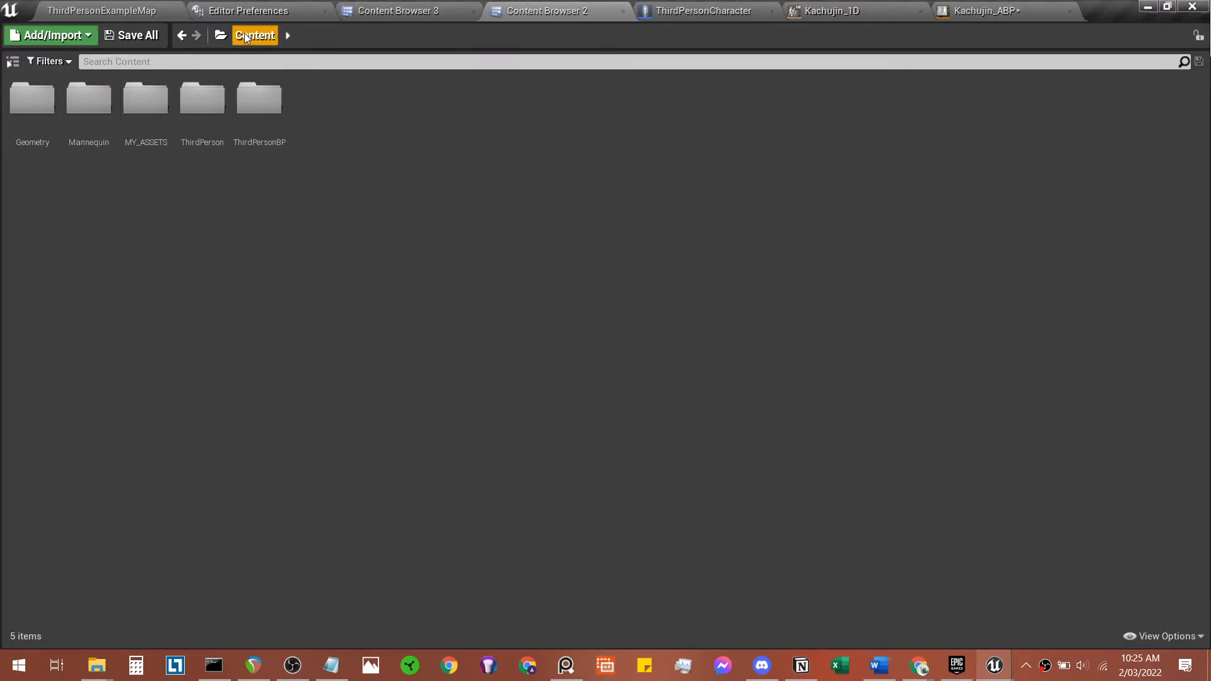
pyautogui.click(1164, 636)
pyautogui.moveTo(1125, 582); pyautogui.dragTo(1140, 582)
pyautogui.click(1059, 558)
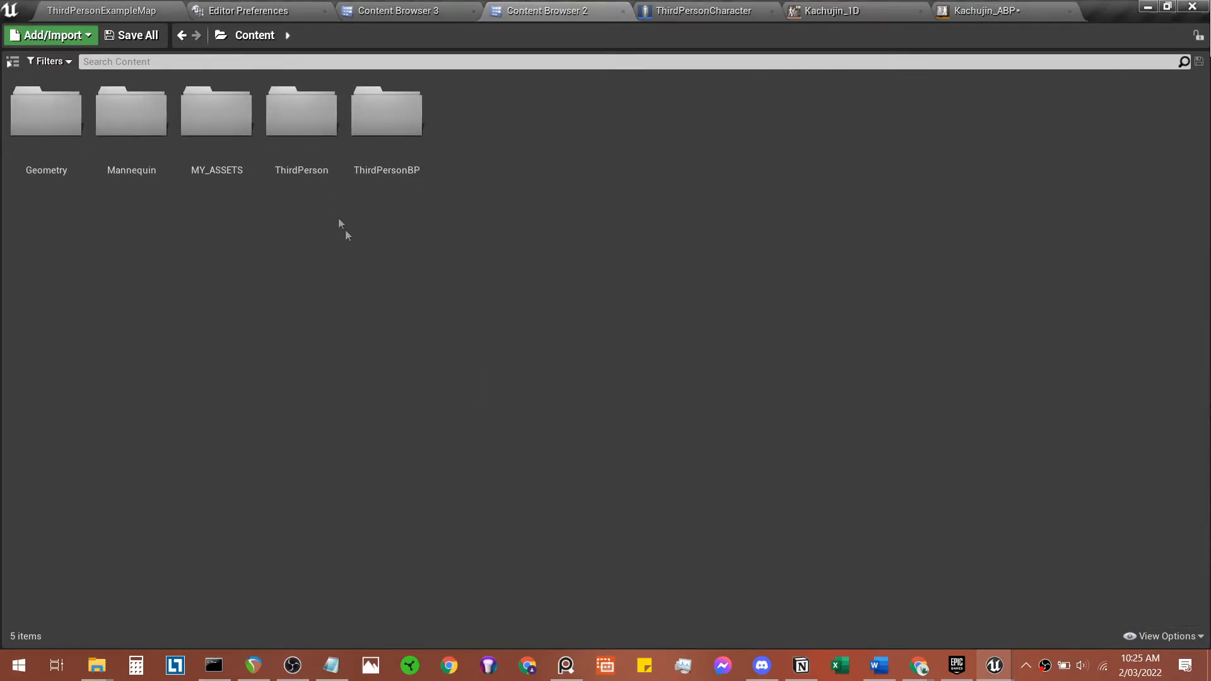
pyautogui.doubleClick(311, 155)
pyautogui.doubleClick(44, 129)
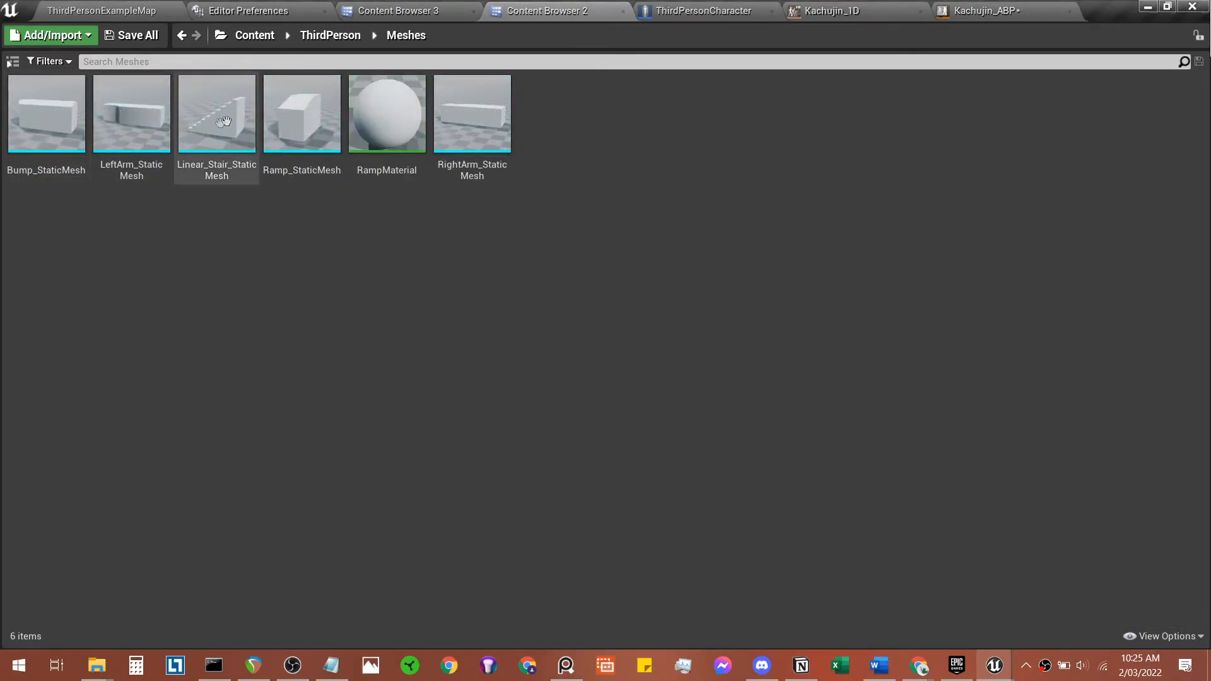
pyautogui.click(273, 39)
pyautogui.doubleClick(392, 135)
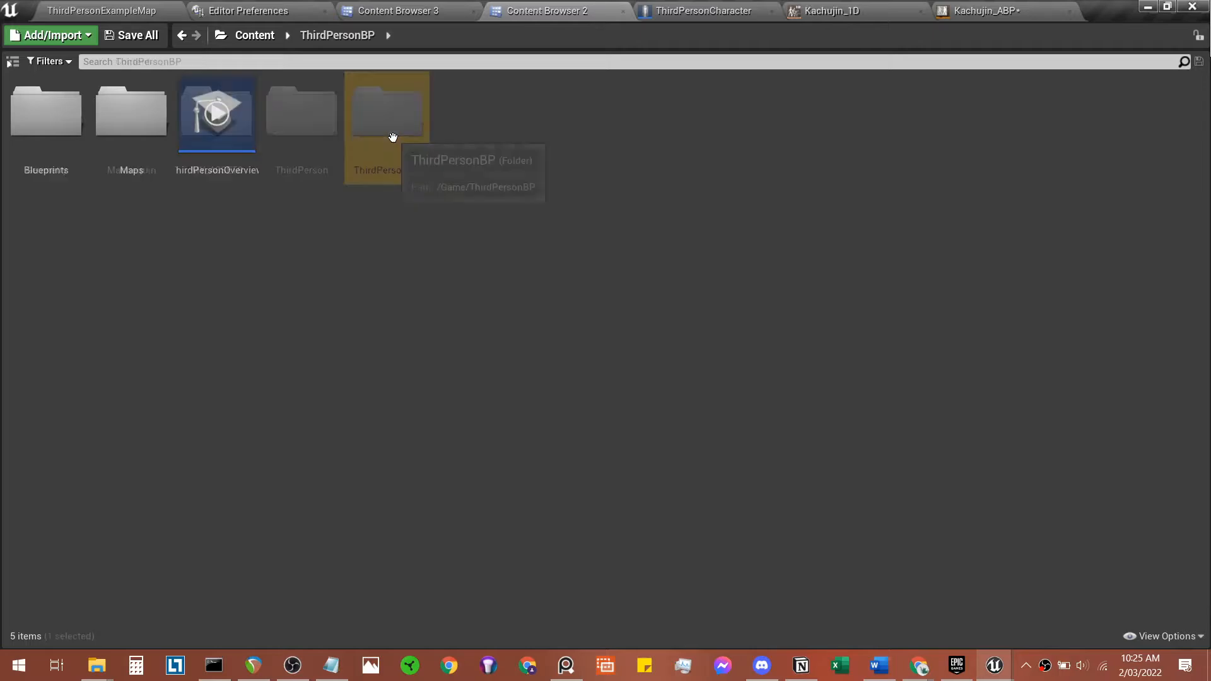
pyautogui.doubleClick(52, 129)
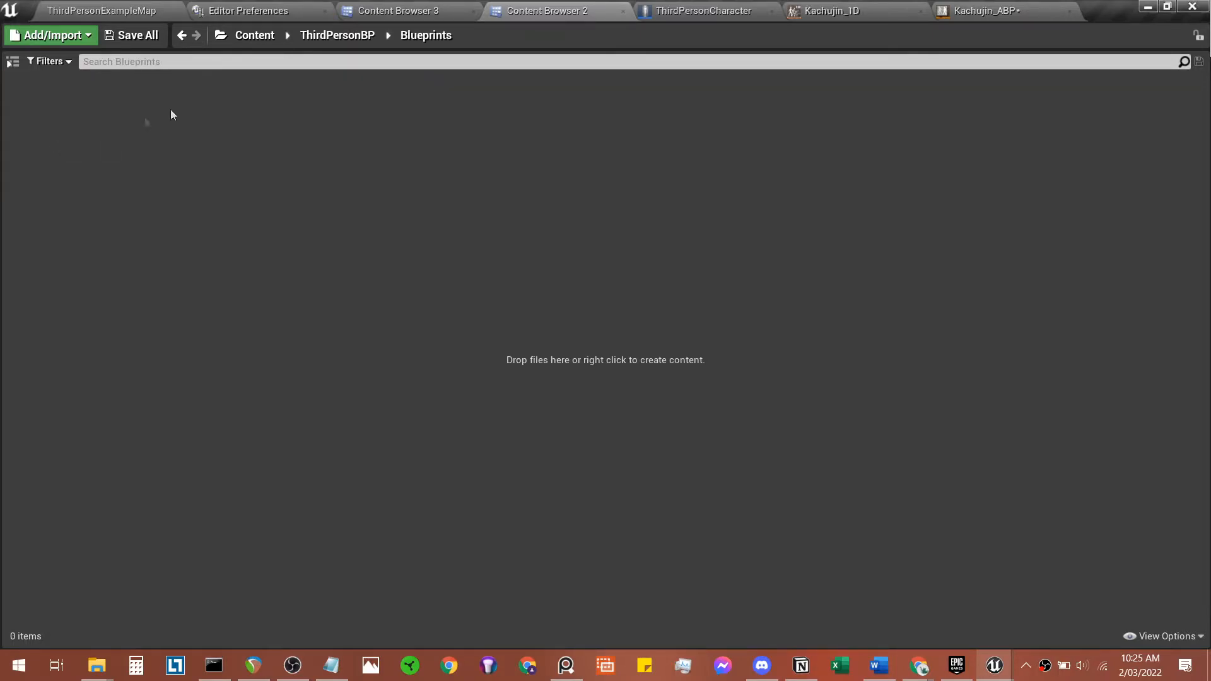
pyautogui.click(253, 38)
# Step: Open the ThirdPerson_AnimBP animation blueprint from the Mannequin/Animations folder
pyautogui.doubleClick(140, 140)
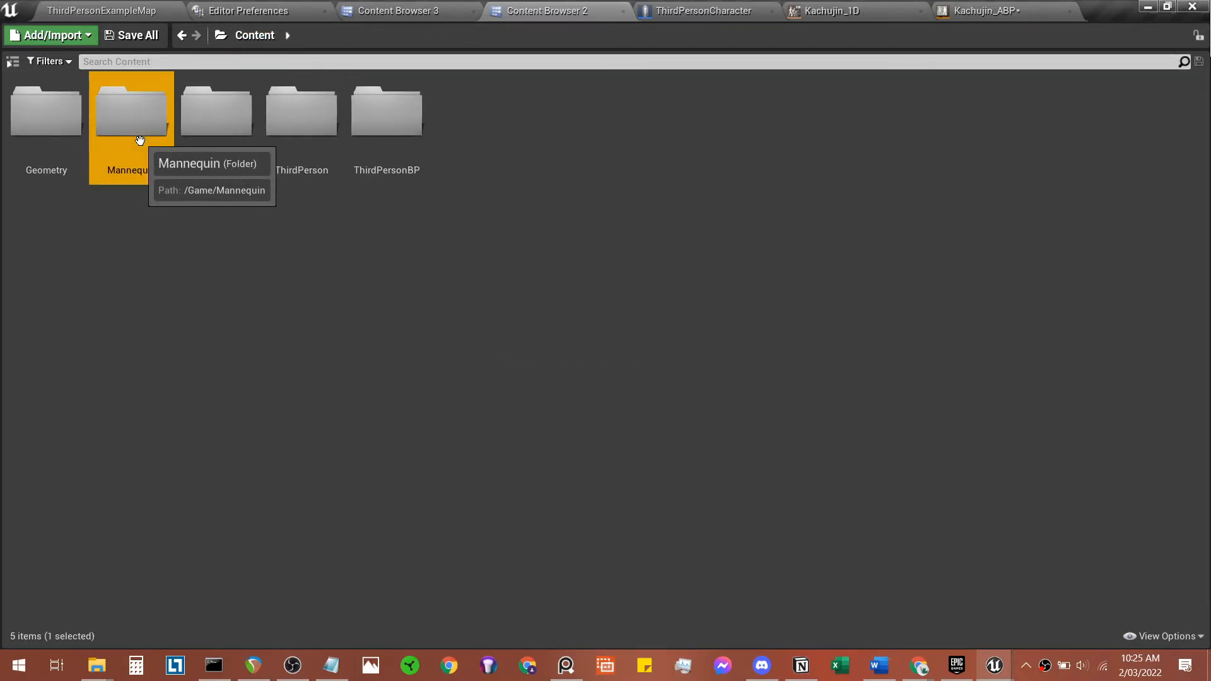
pyautogui.click(140, 153)
pyautogui.doubleClick(140, 154)
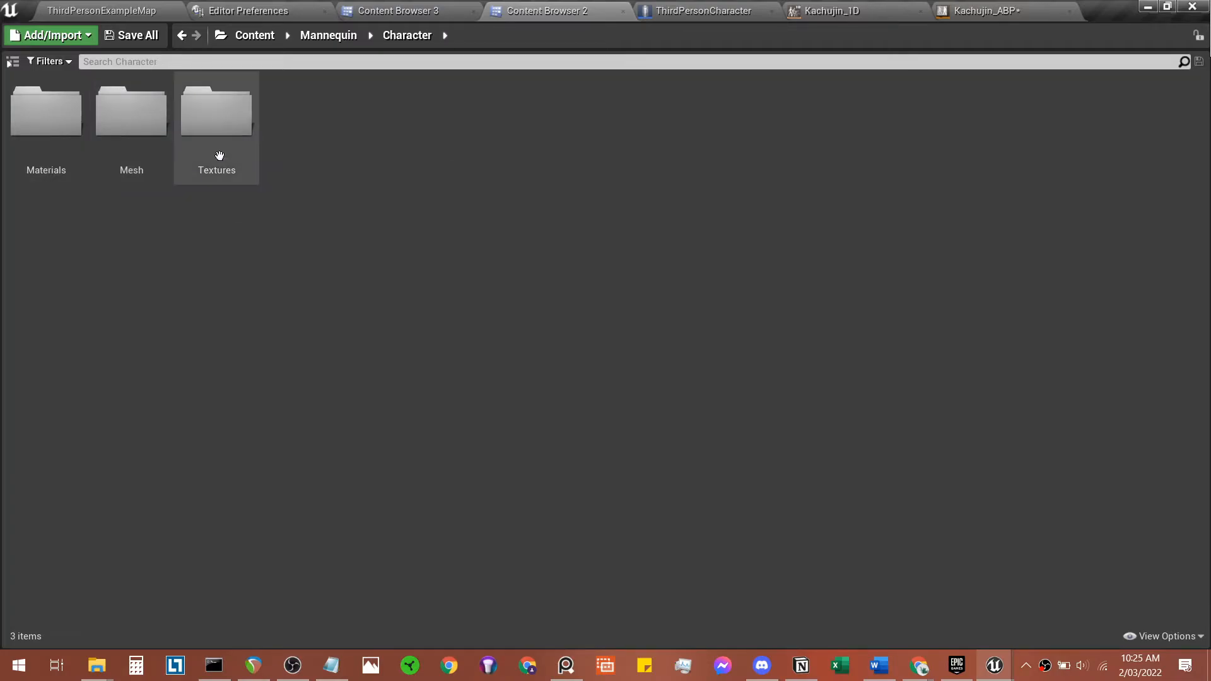
pyautogui.click(328, 35)
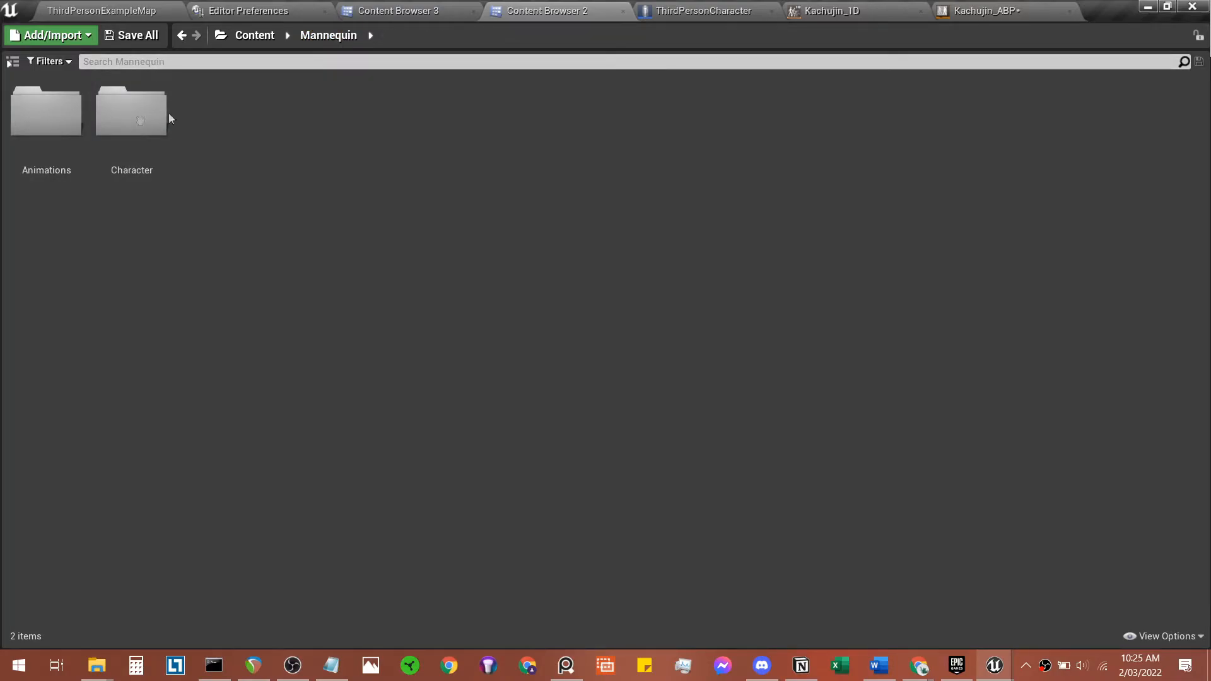
pyautogui.doubleClick(46, 112)
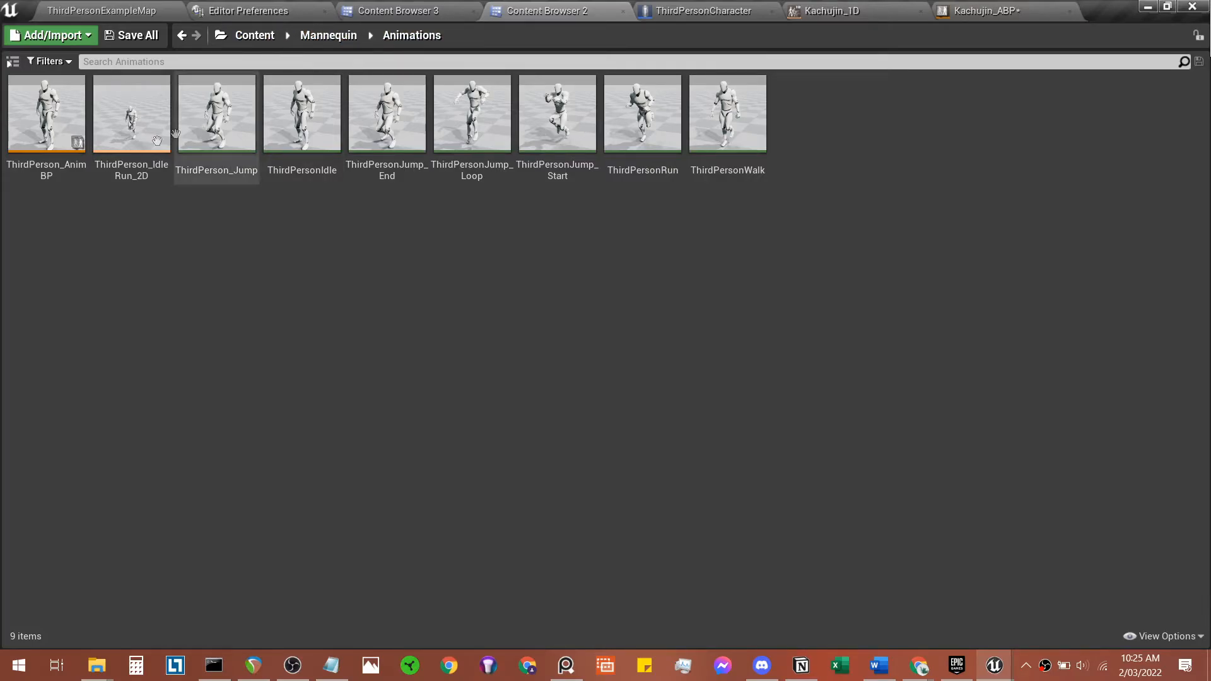
pyautogui.doubleClick(62, 123)
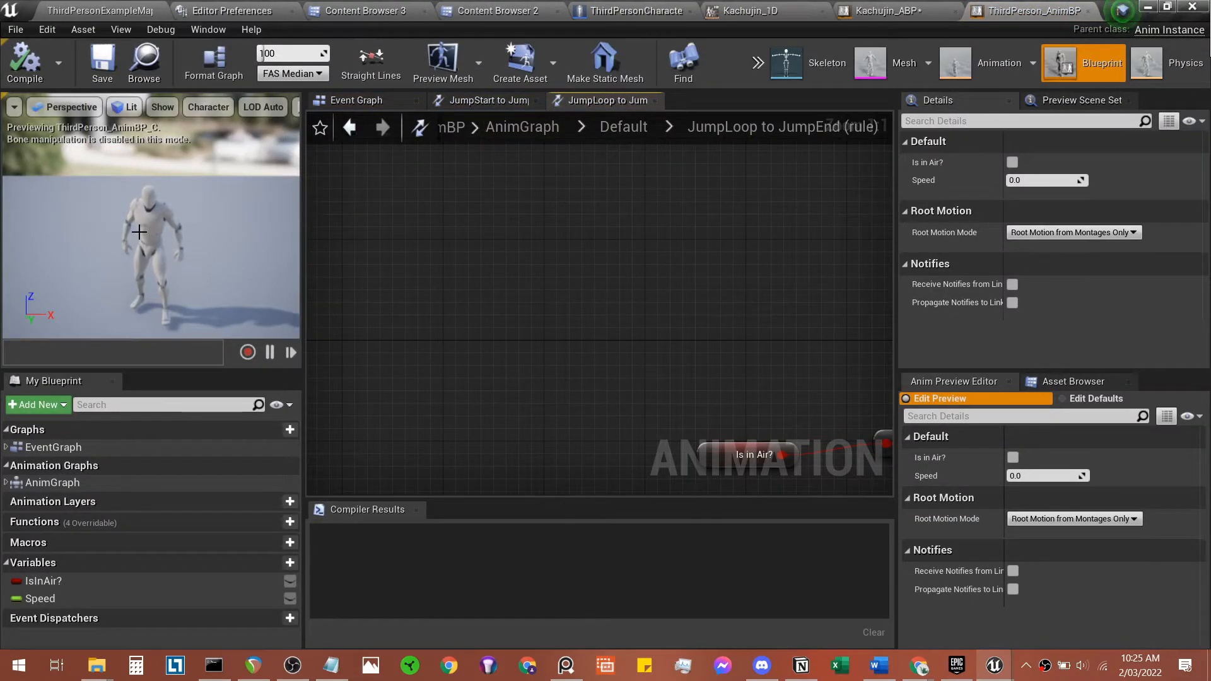
# Step: Examine the mannequin preview in ThirdPerson_AnimBP and compare that blueprint with the AnimGraph of Kachujin_ABP
pyautogui.scroll(5, 153, 236)
pyautogui.scroll(-2, 153, 236)
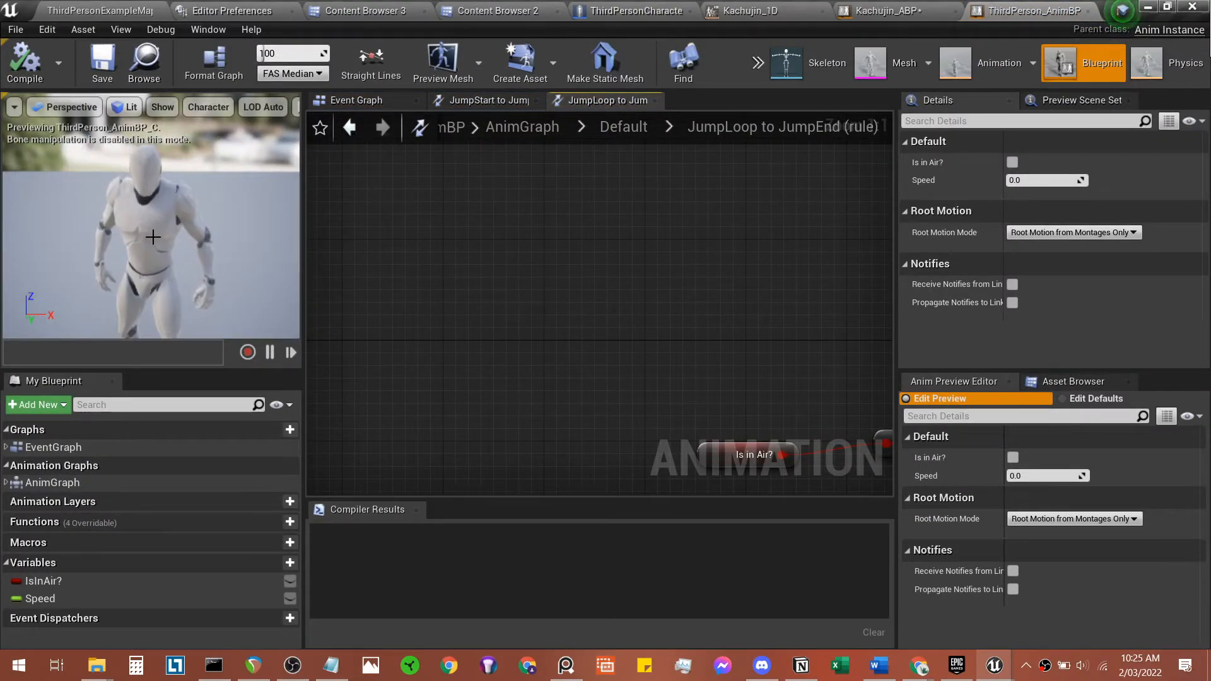
pyautogui.scroll(-3, 153, 237)
pyautogui.click(889, 11)
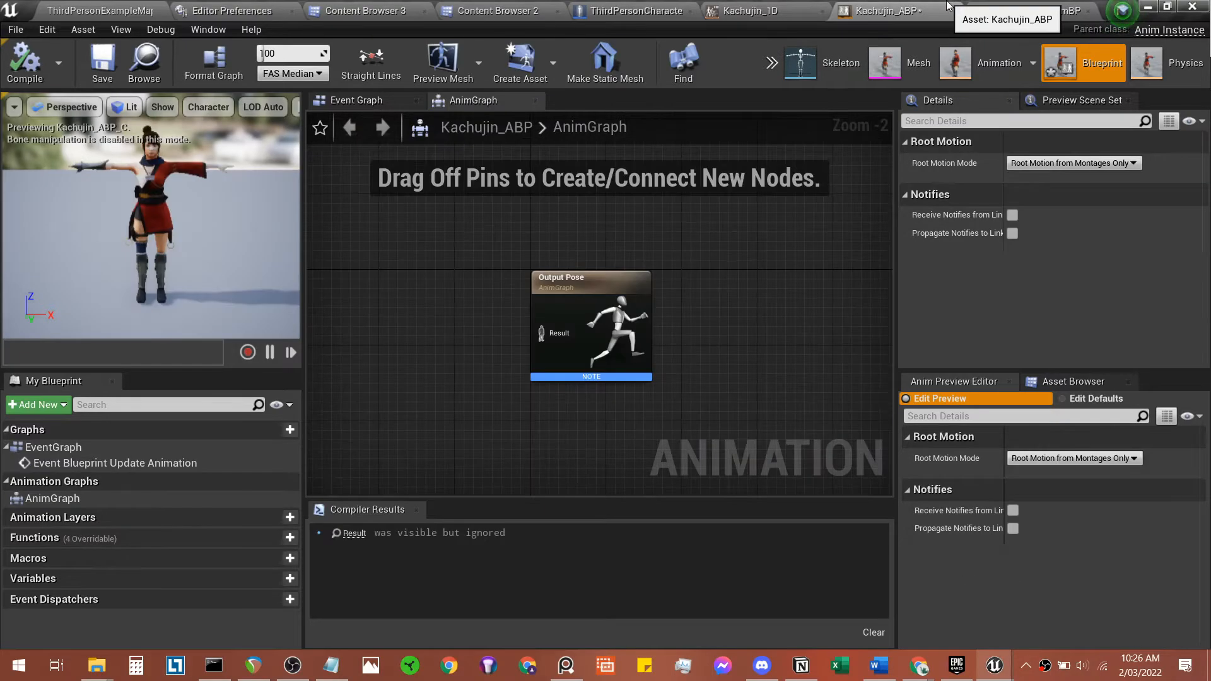
pyautogui.moveTo(462, 287); pyautogui.dragTo(533, 292, button='right')
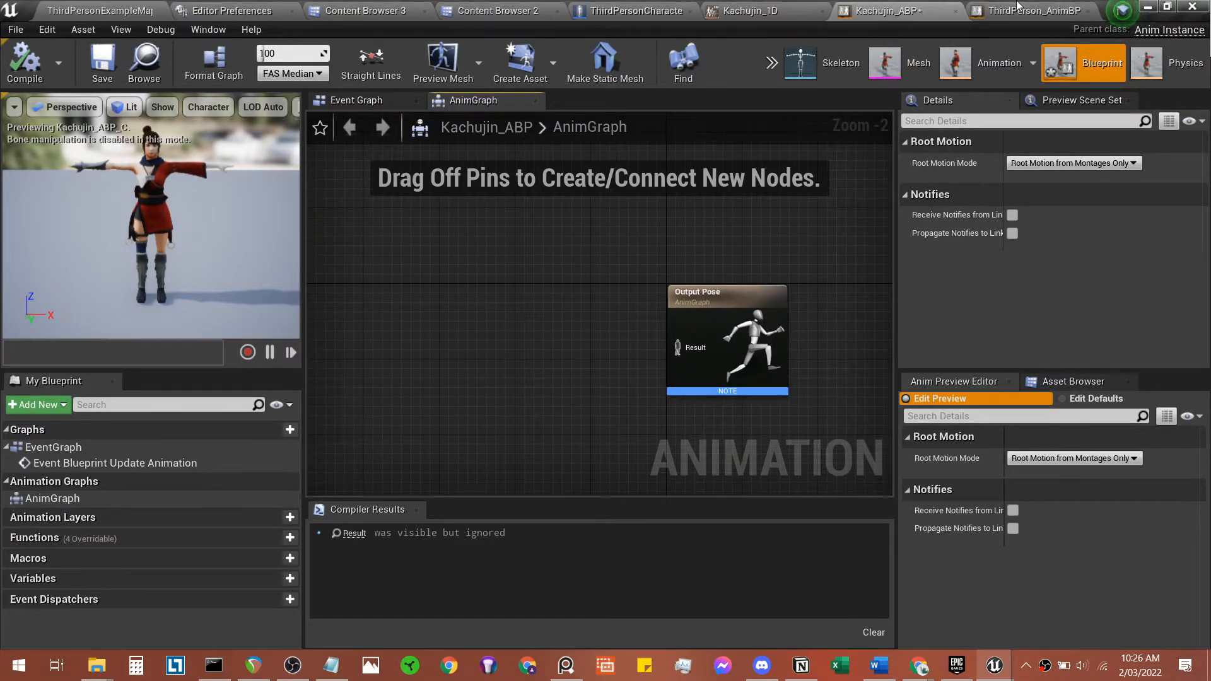
pyautogui.click(1017, 7)
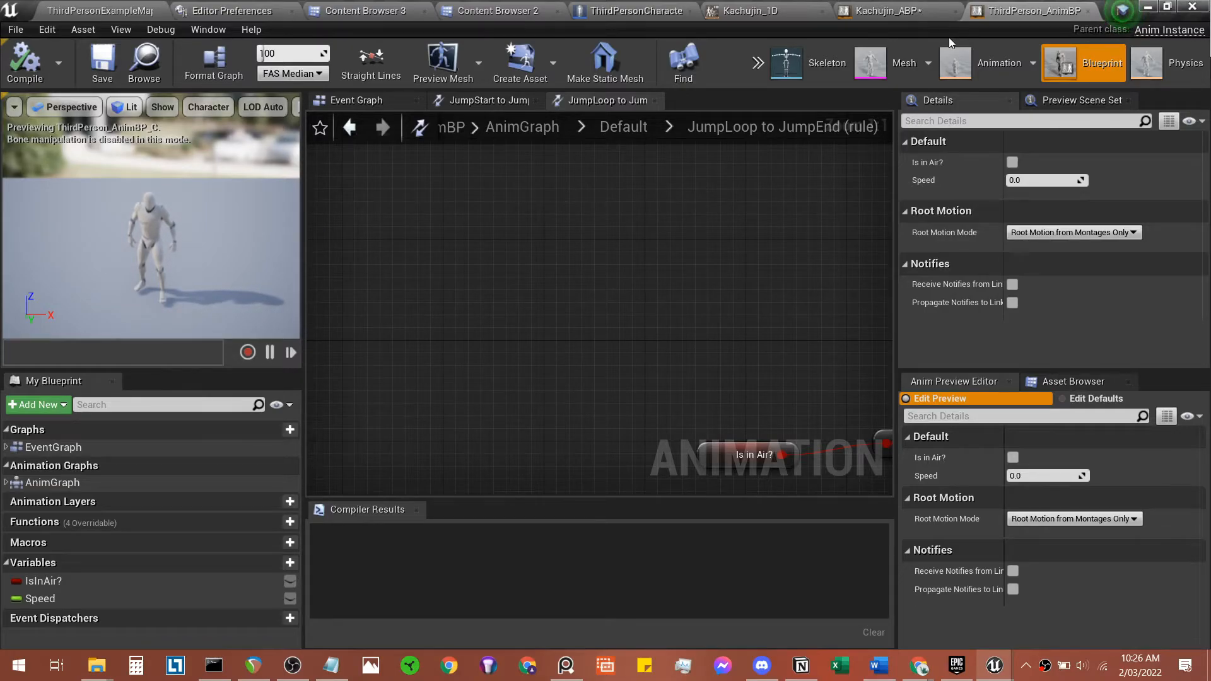
pyautogui.click(909, 14)
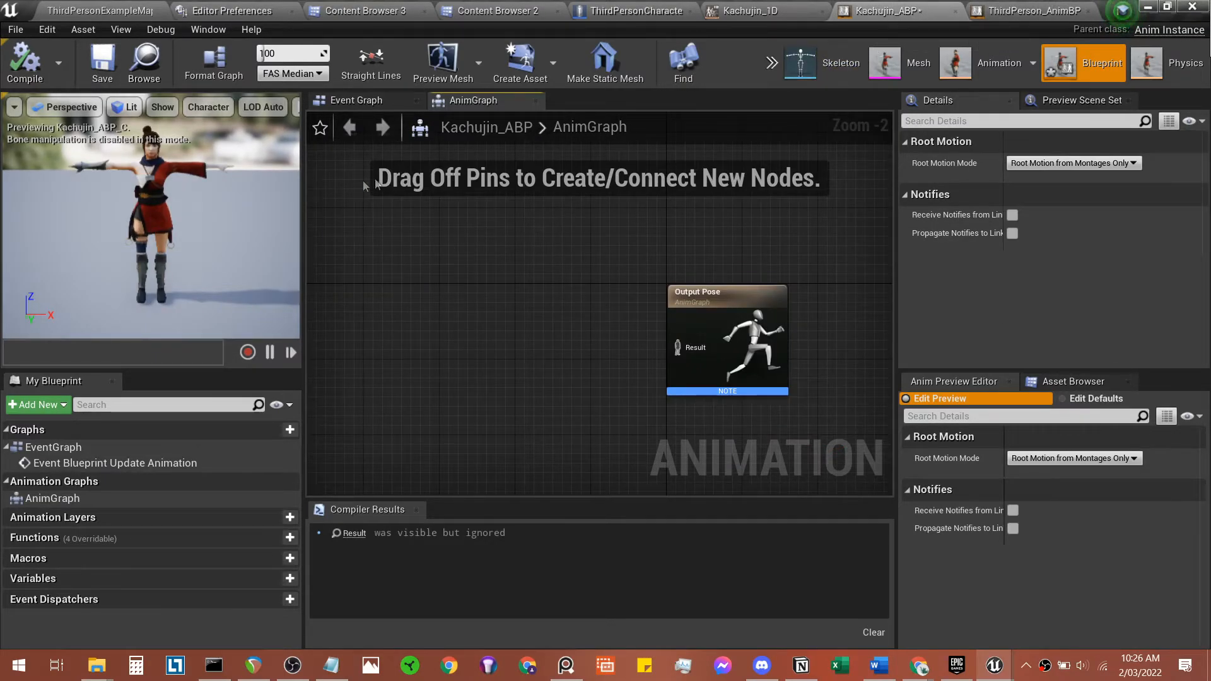
# Step: Examine ThirdPerson_AnimBP's Default state machine and its link to Output Pose in the AnimGraph, comparing it with Kachujin_ABP
pyautogui.click(1025, 10)
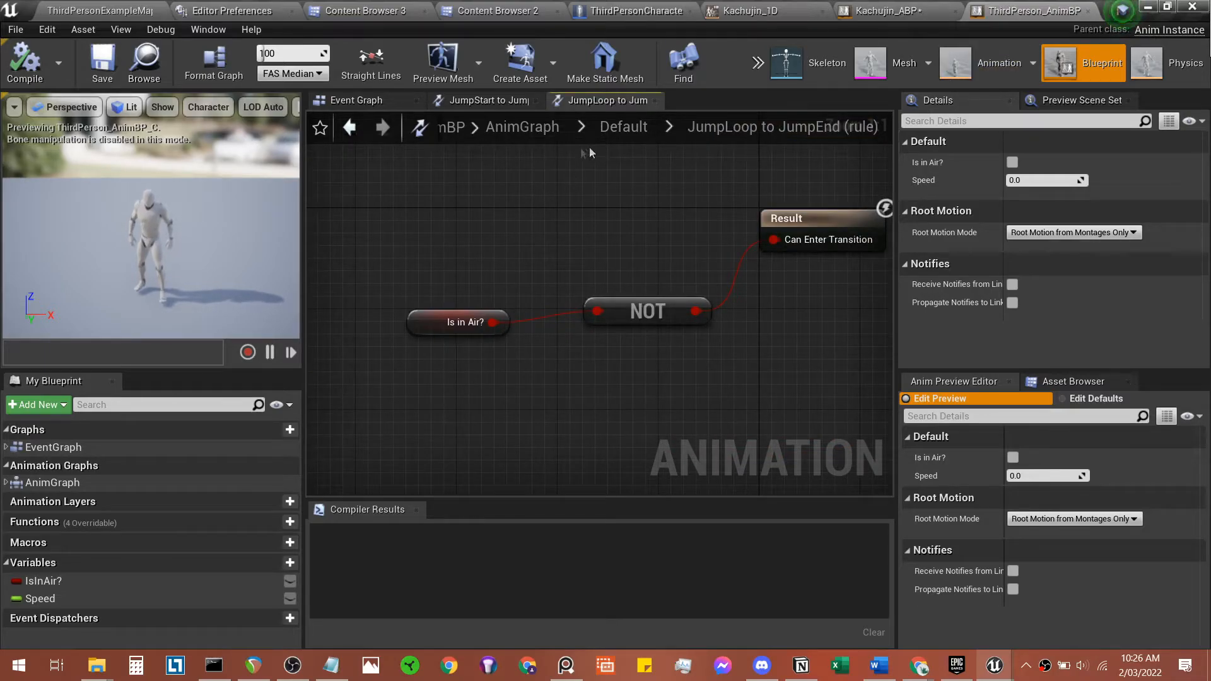
pyautogui.click(630, 127)
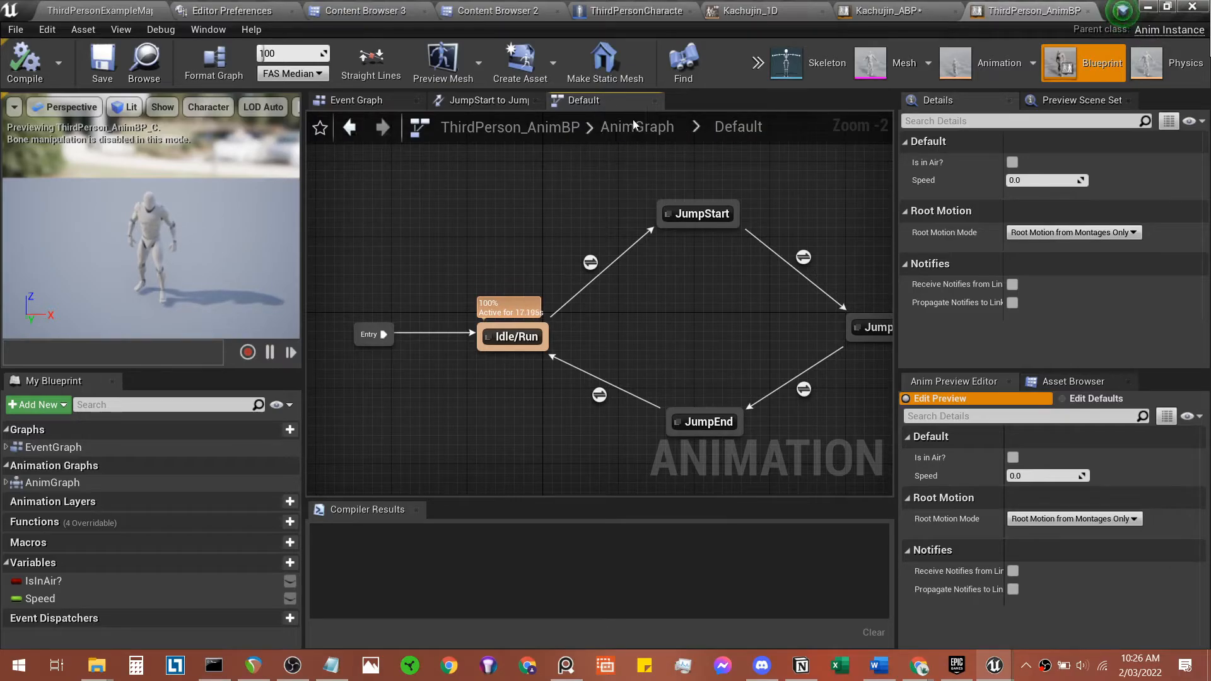
pyautogui.click(650, 127)
pyautogui.click(883, 10)
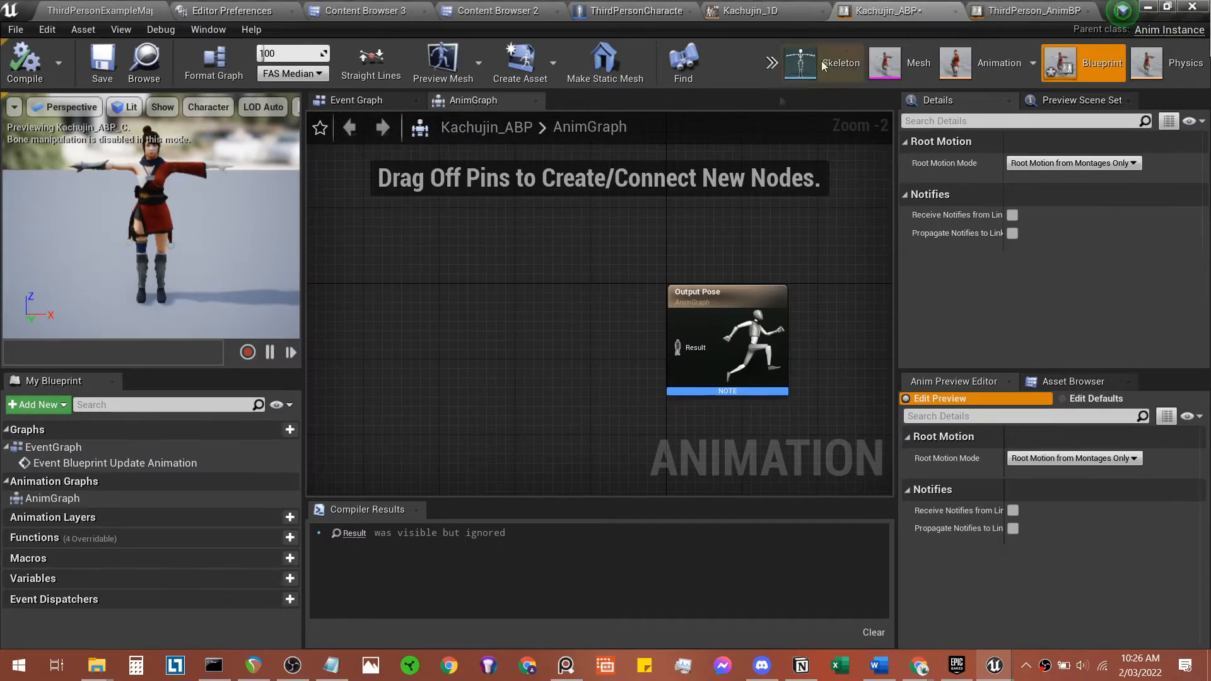
pyautogui.click(1028, 10)
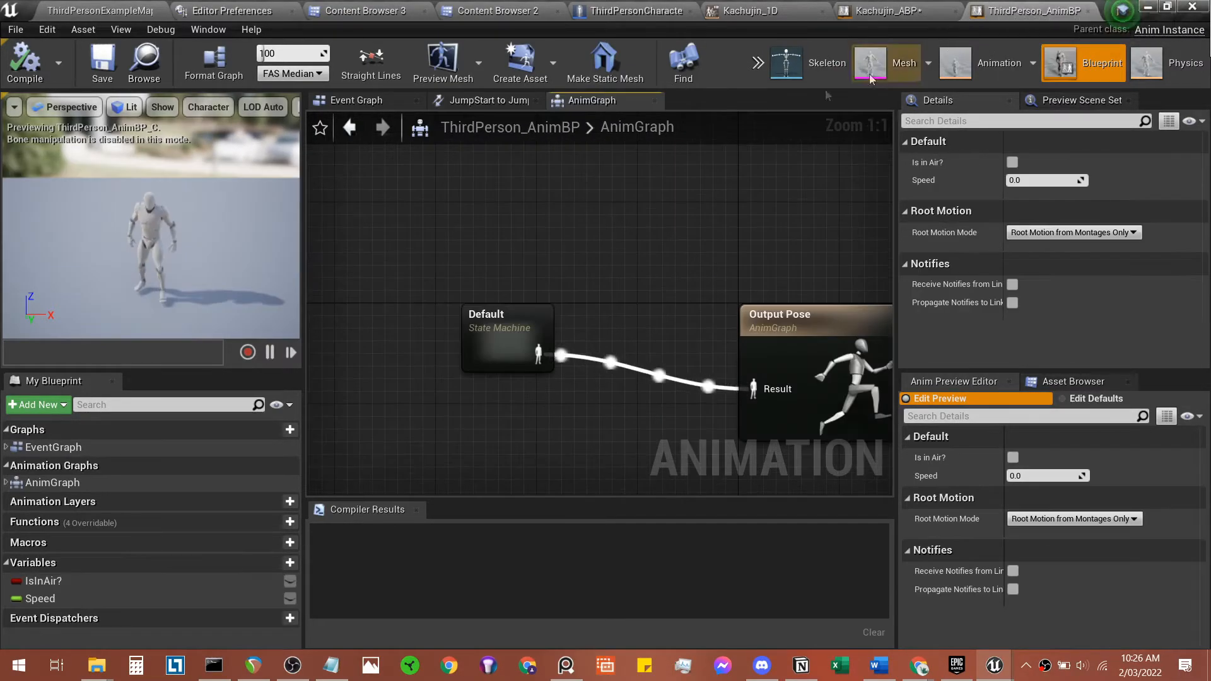
pyautogui.moveTo(775, 390); pyautogui.dragTo(654, 353, button='right')
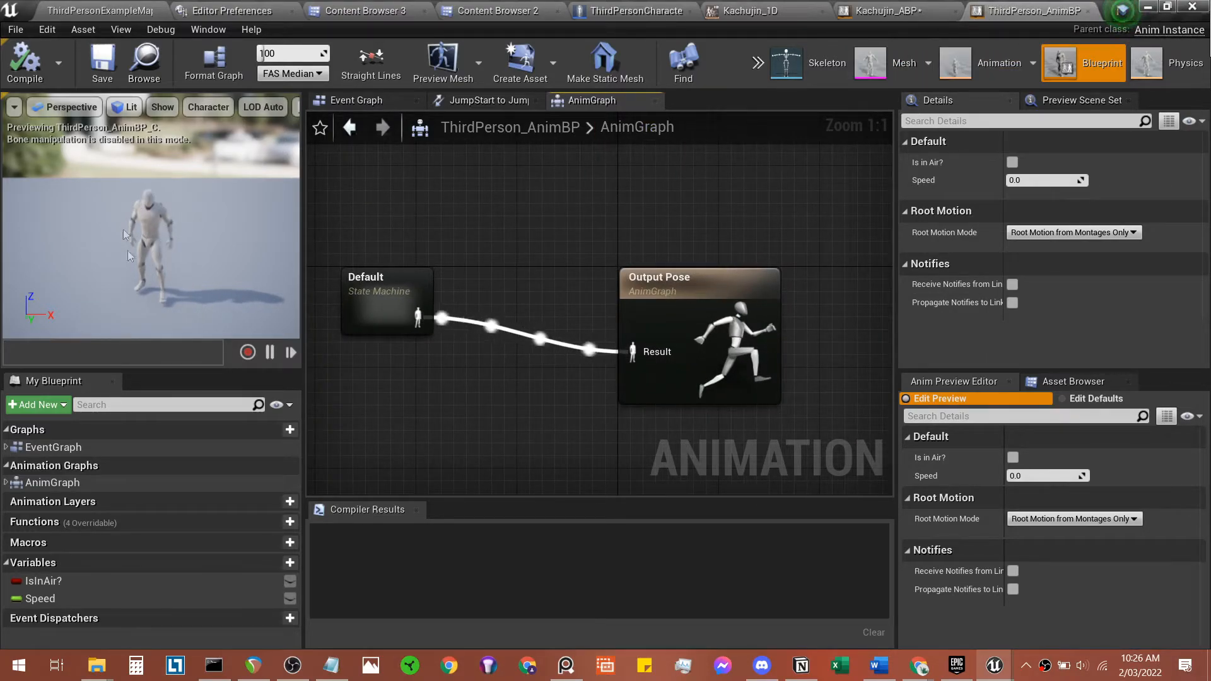
# Step: Add a new state machine to Kachujin_ABP's AnimGraph, connect it to Output Pose's Result, and compile the blueprint
pyautogui.click(910, 8)
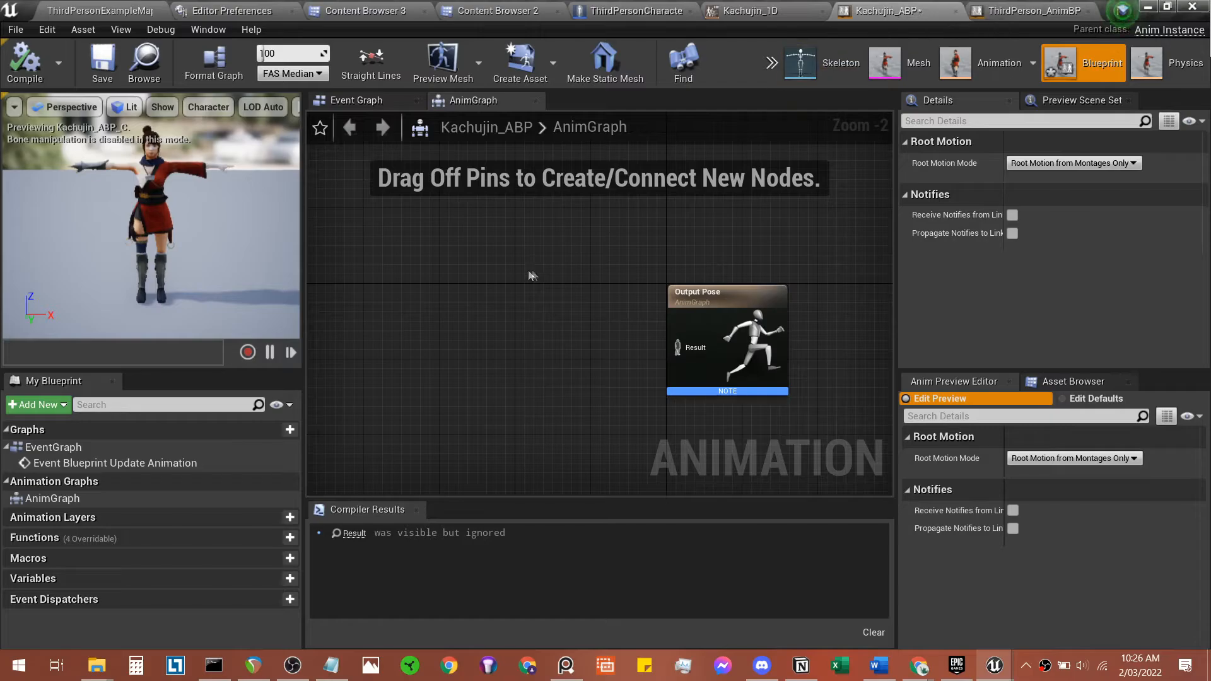
pyautogui.rightClick(410, 323)
pyautogui.write('state machin')
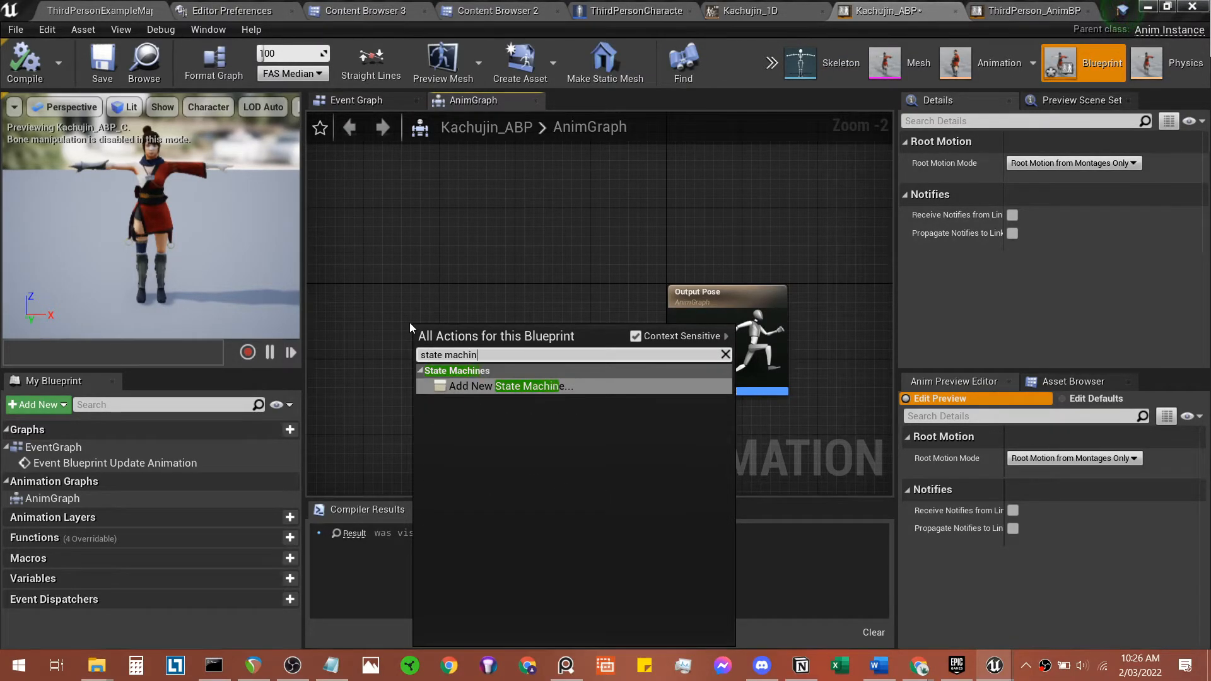
pyautogui.press('Return')
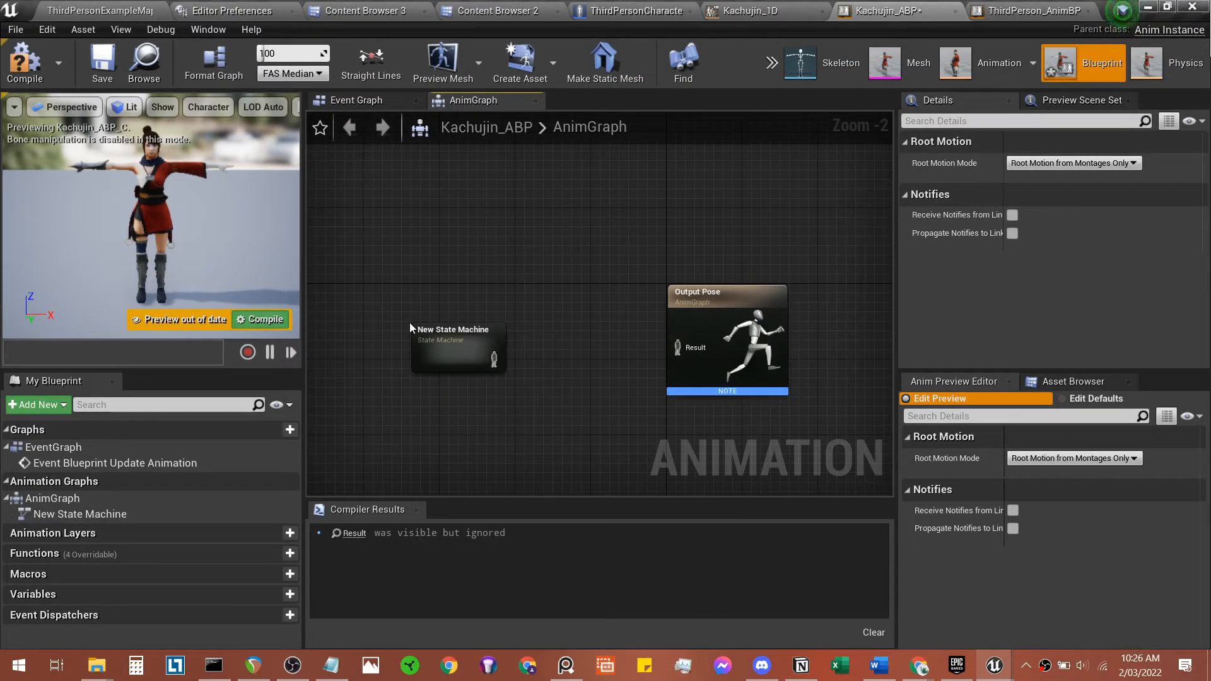
pyautogui.click(490, 312)
pyautogui.moveTo(504, 340); pyautogui.dragTo(687, 349)
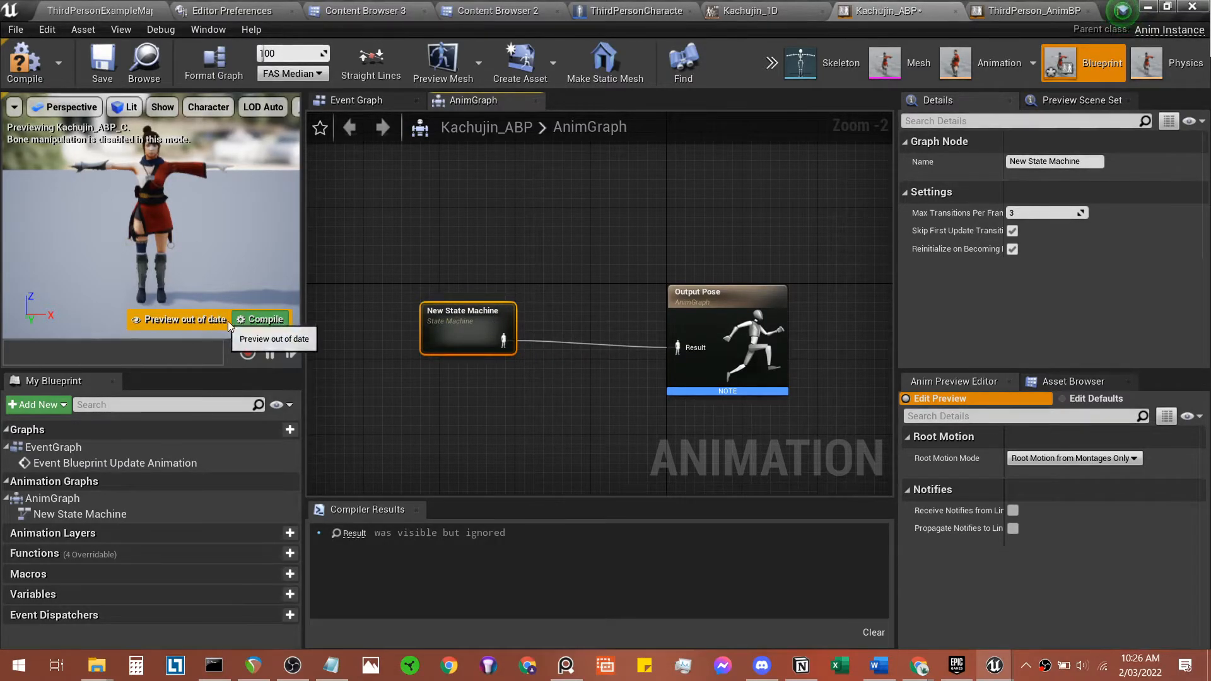
pyautogui.click(23, 80)
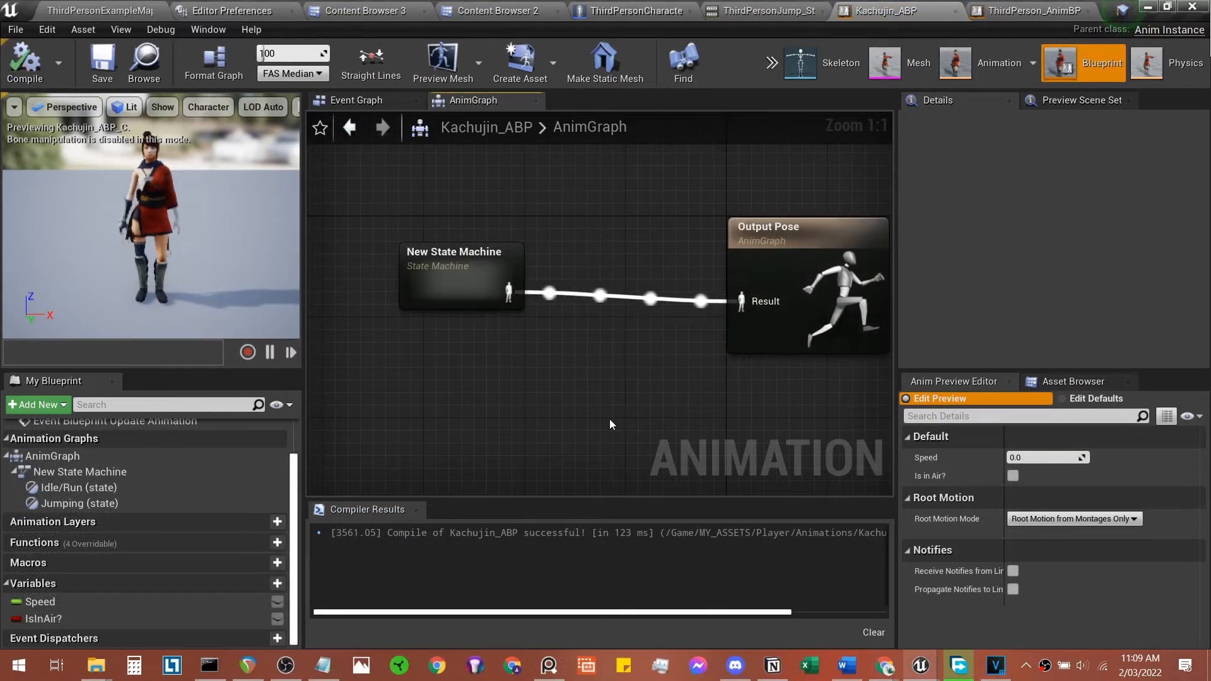
# Step: Compare the states inside ThirdPerson_AnimBP's Default state machine with Kachujin_ABP's New State Machine and the contents of its Idle/Run state
pyautogui.scroll(2, 612, 415)
pyautogui.moveTo(571, 406)
pyautogui.mouseDown(button='right')
pyautogui.moveTo(531, 410)
pyautogui.moveTo(574, 428)
pyautogui.mouseUp(button='right')
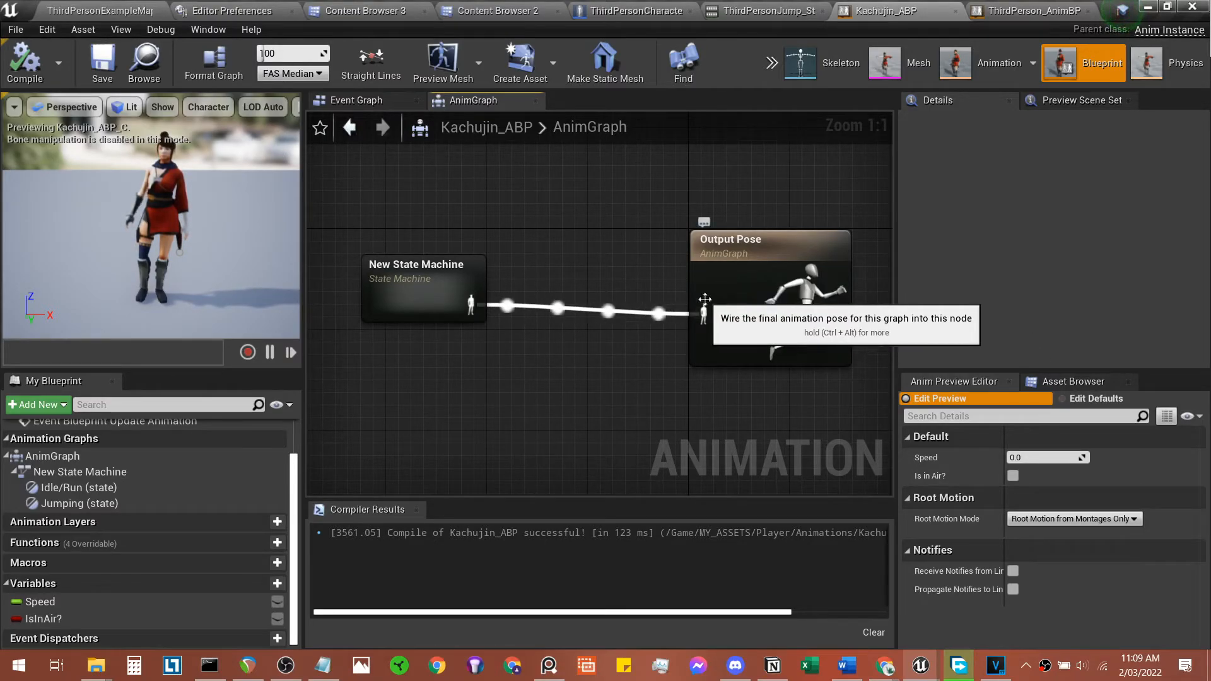
pyautogui.click(1060, 9)
pyautogui.click(637, 126)
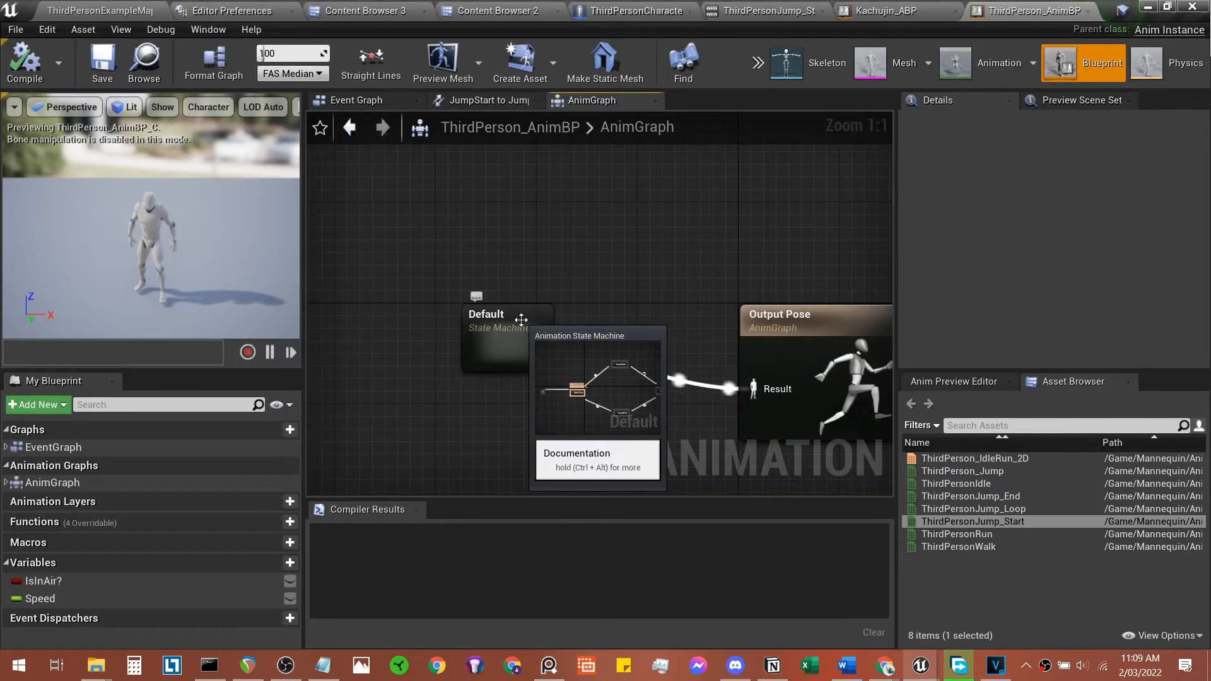
pyautogui.doubleClick(525, 324)
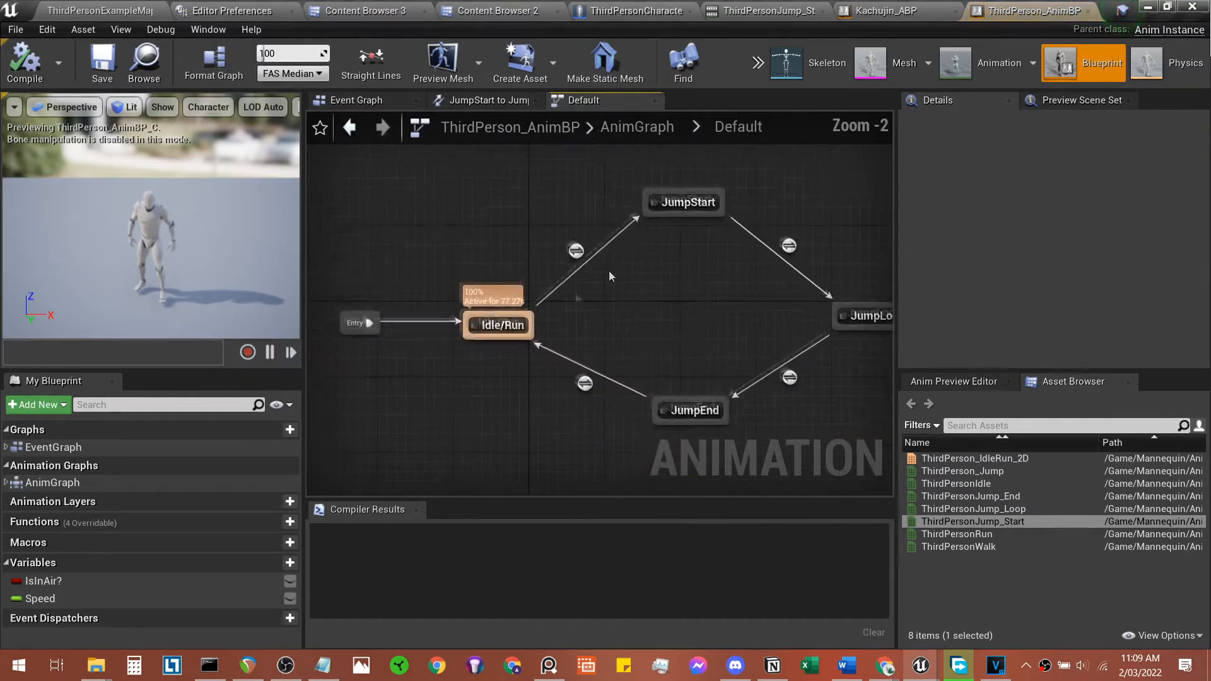
pyautogui.click(886, 10)
pyautogui.doubleClick(500, 301)
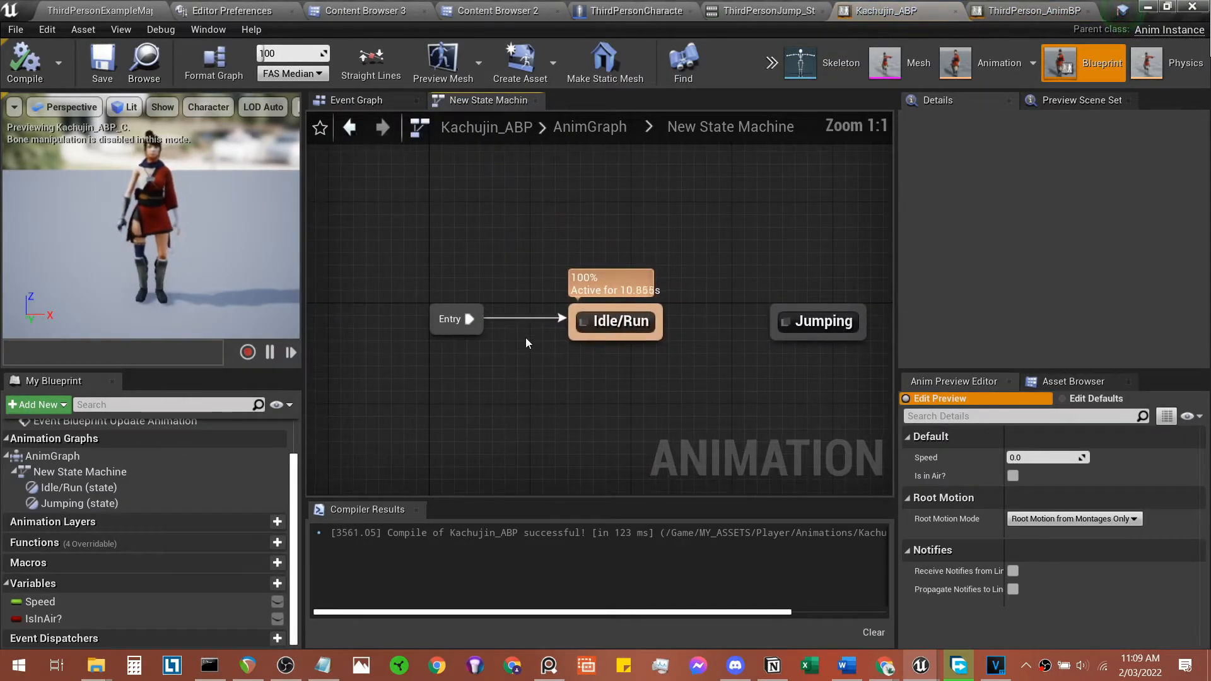
pyautogui.click(1028, 10)
pyautogui.click(922, 9)
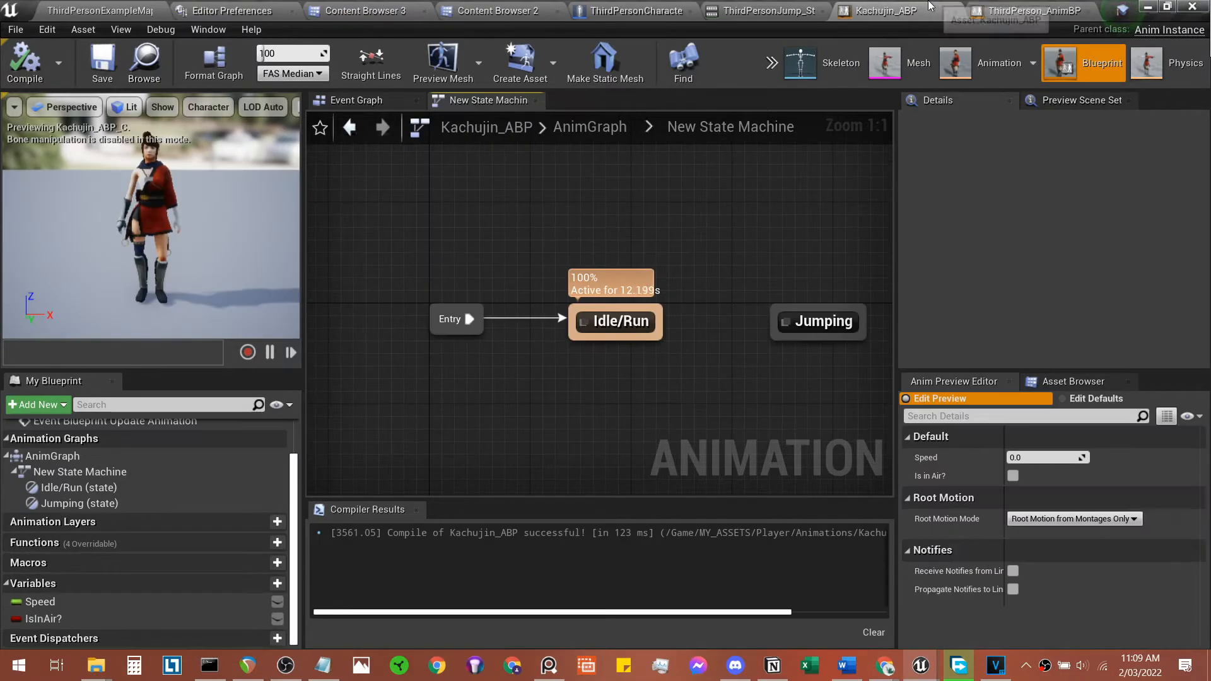
pyautogui.doubleClick(619, 329)
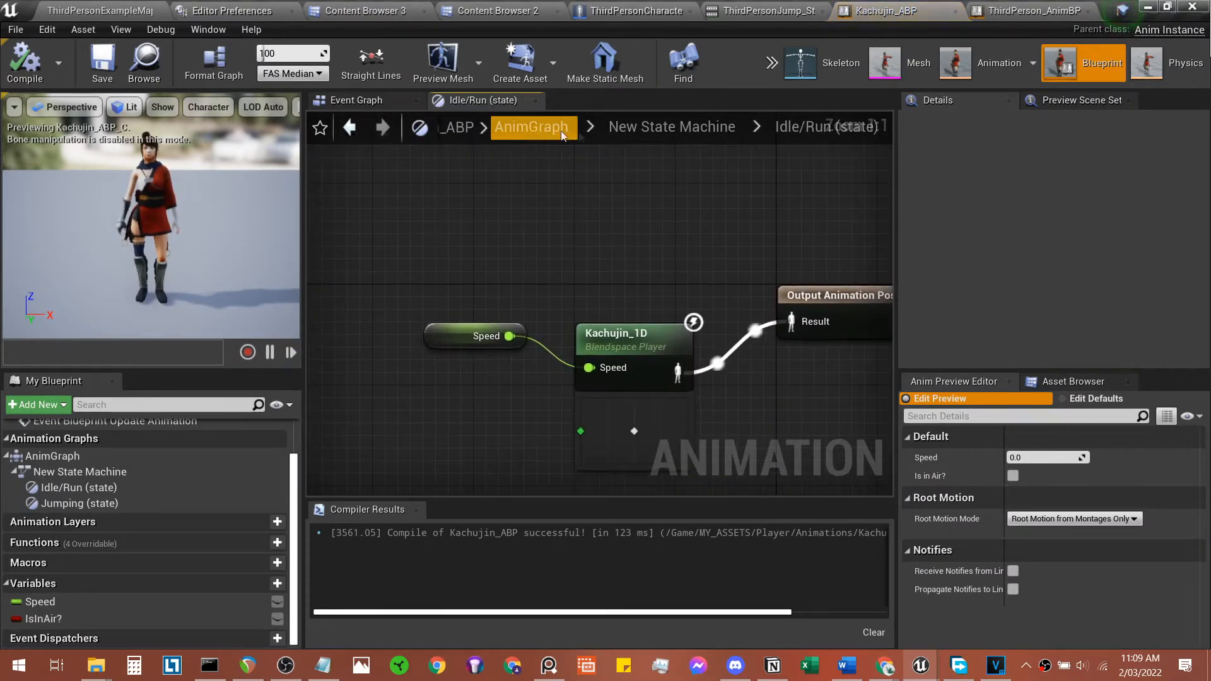
# Step: In Kachujin_ABP's New State Machine, break the link from Entry to Idle/Run and move the Idle/Run state below Jumping
pyautogui.click(713, 127)
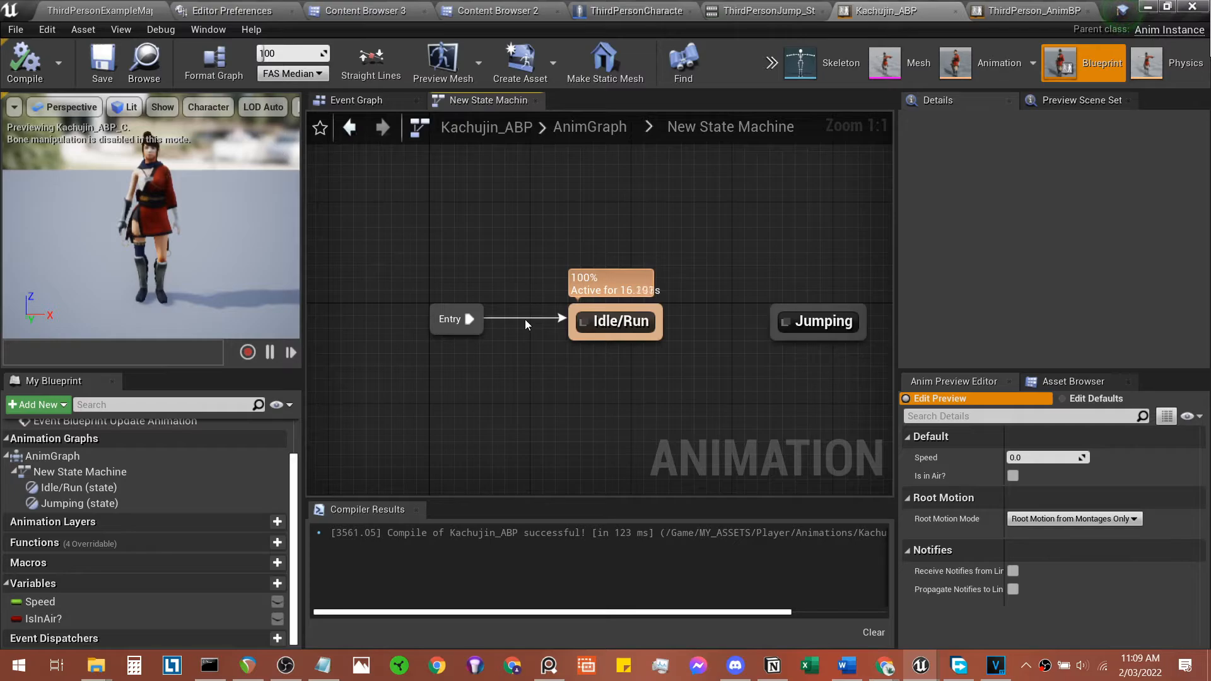
pyautogui.keyDown('alt'); pyautogui.click(525, 320); pyautogui.keyUp('alt')
pyautogui.moveTo(638, 333); pyautogui.dragTo(853, 446)
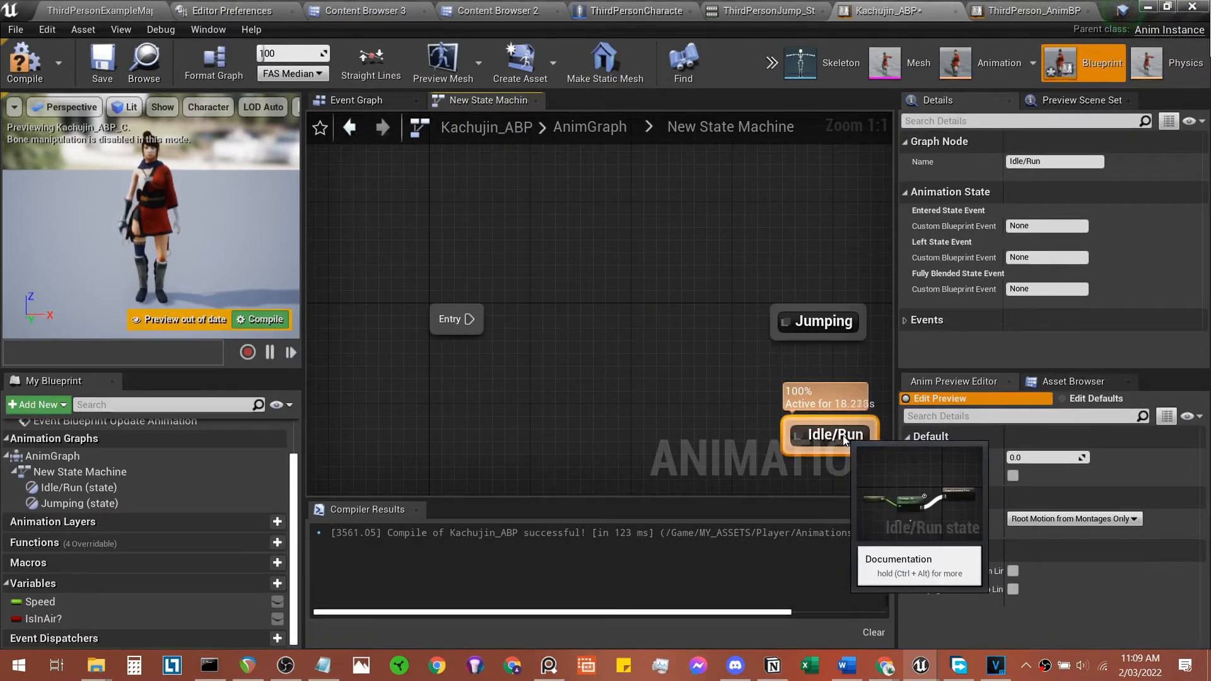
pyautogui.click(701, 285)
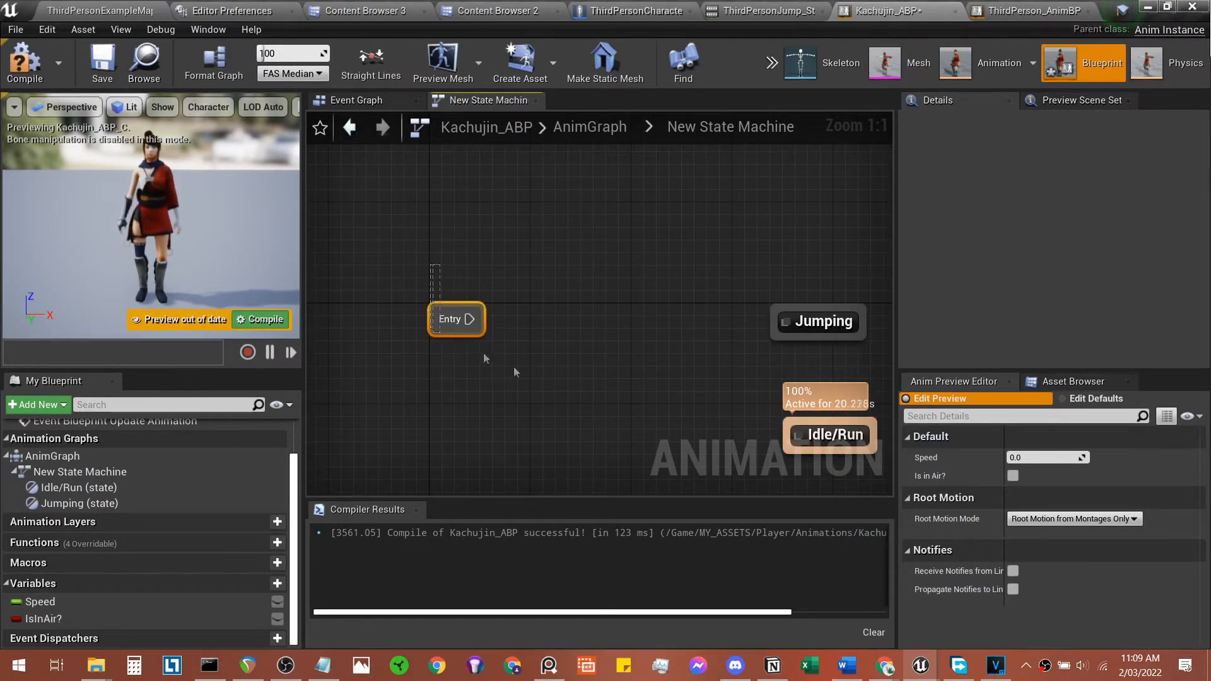
pyautogui.moveTo(457, 346); pyautogui.dragTo(503, 363)
# Step: Using ThirdPerson_AnimBP's Default state machine as reference, add a state named Idle/Runn linked from Entry in Kachujin_ABP's New State Machine
pyautogui.click(1028, 11)
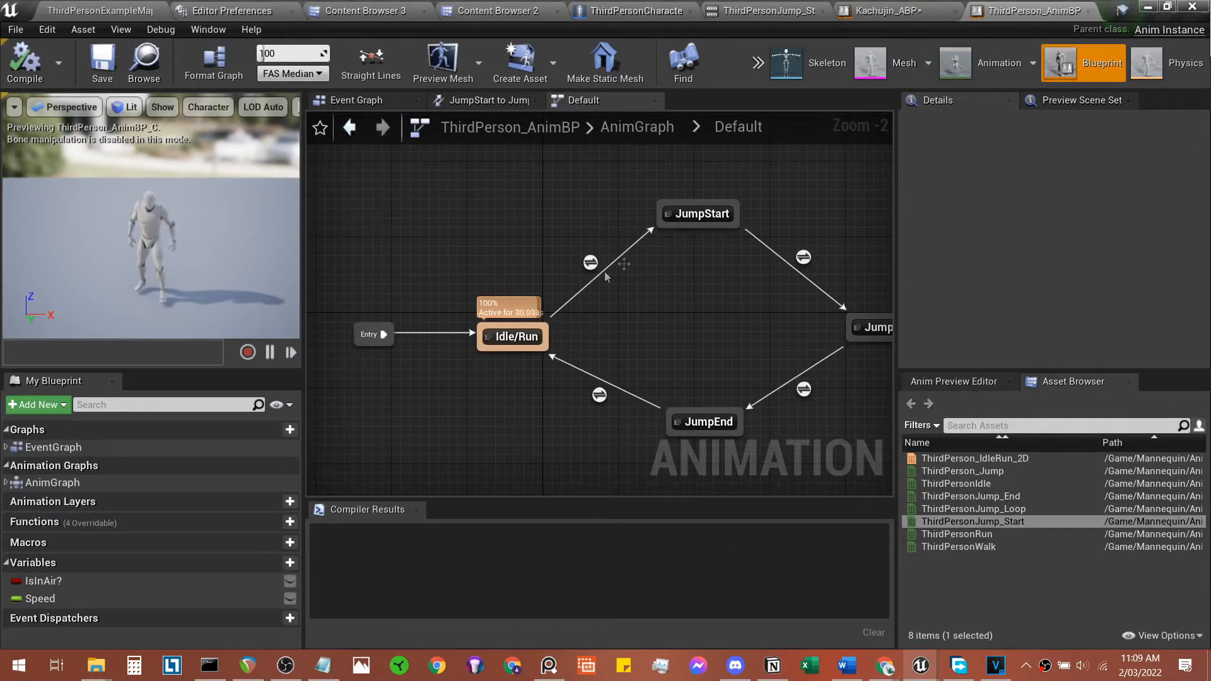
pyautogui.moveTo(392, 334); pyautogui.dragTo(426, 317, button='right')
pyautogui.scroll(2, 426, 317)
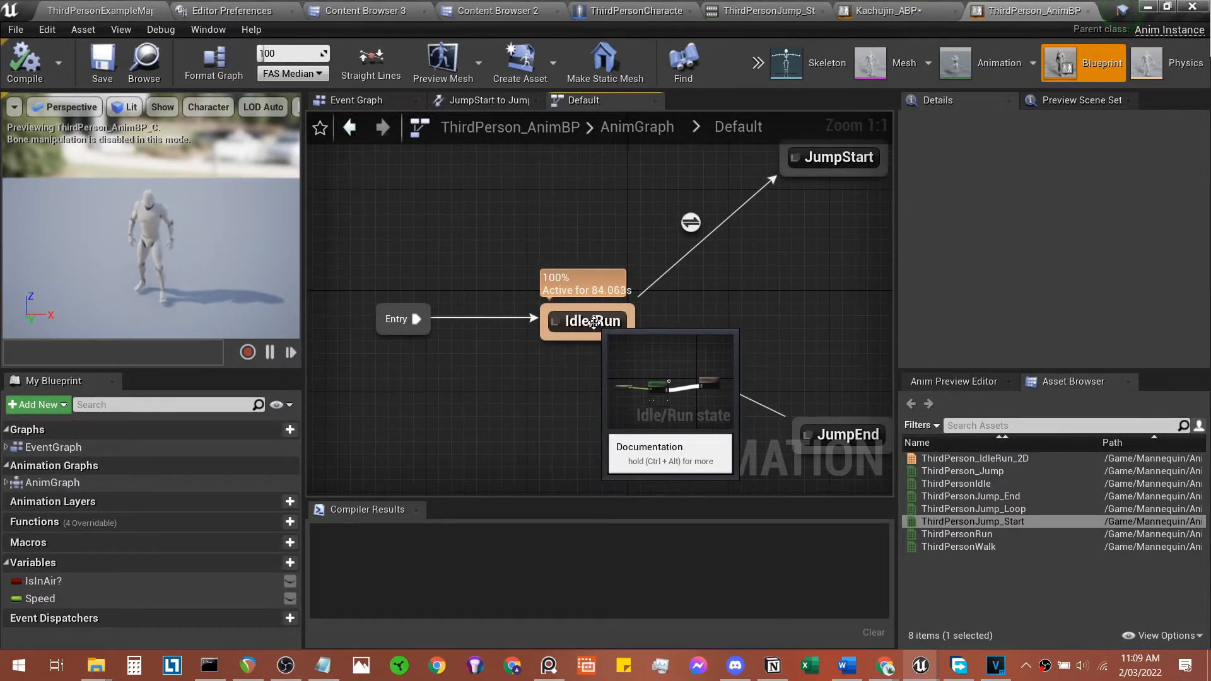
pyautogui.click(886, 10)
pyautogui.moveTo(467, 320); pyautogui.dragTo(606, 313)
pyautogui.write('st')
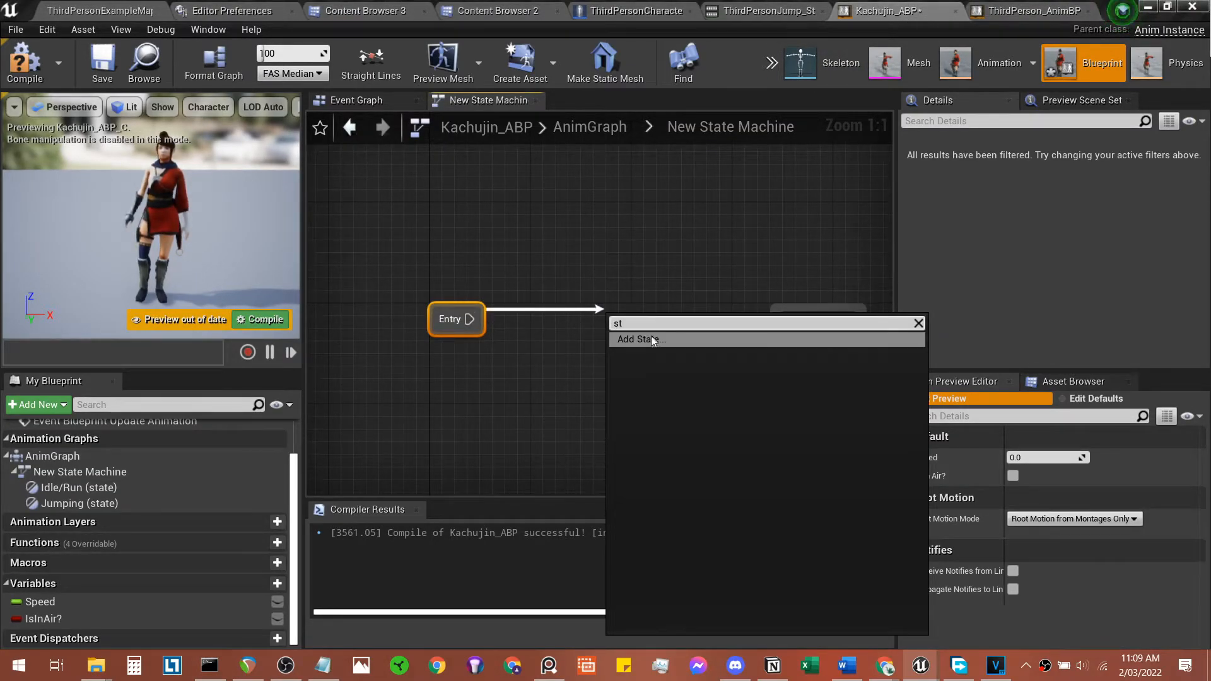
pyautogui.click(652, 340)
pyautogui.write('Idle')
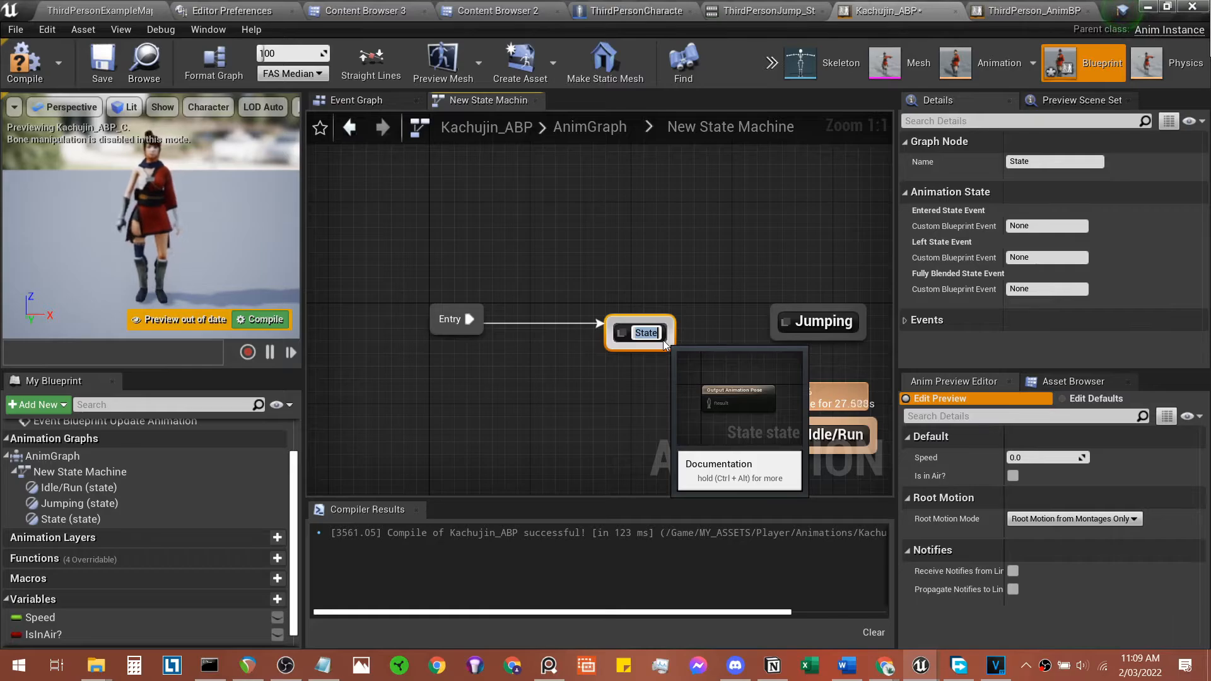
pyautogui.write('/Runn')
pyautogui.press('Return')
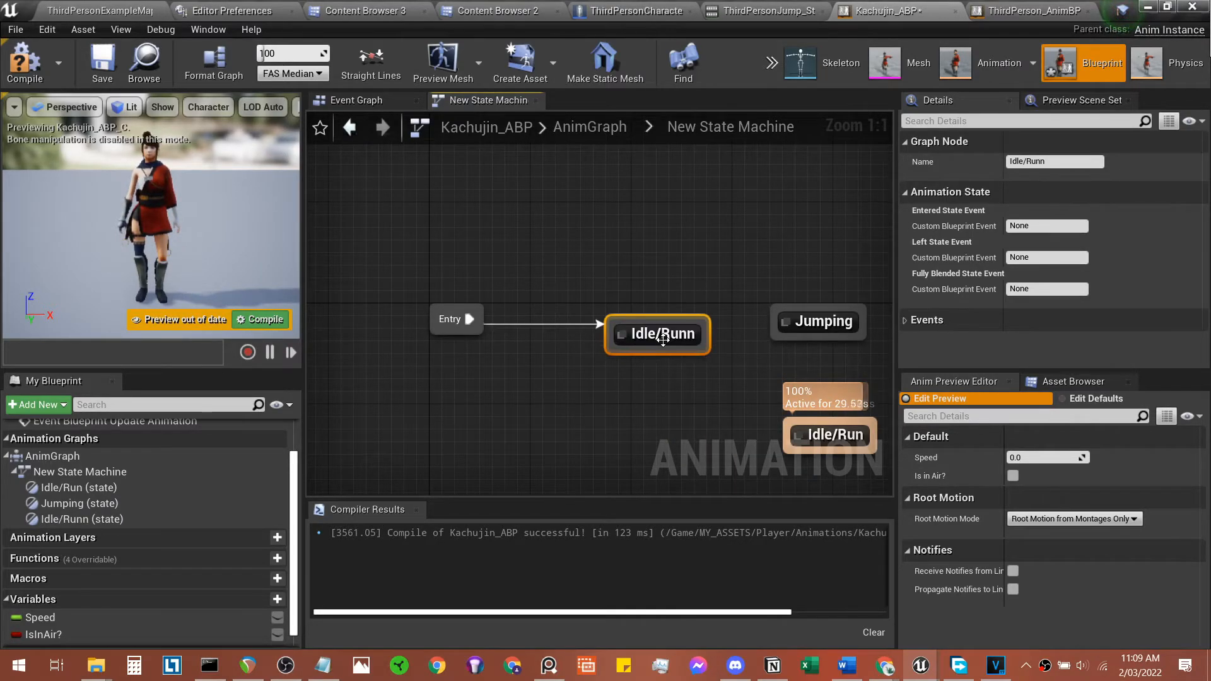
pyautogui.moveTo(623, 389); pyautogui.dragTo(611, 374, button='right')
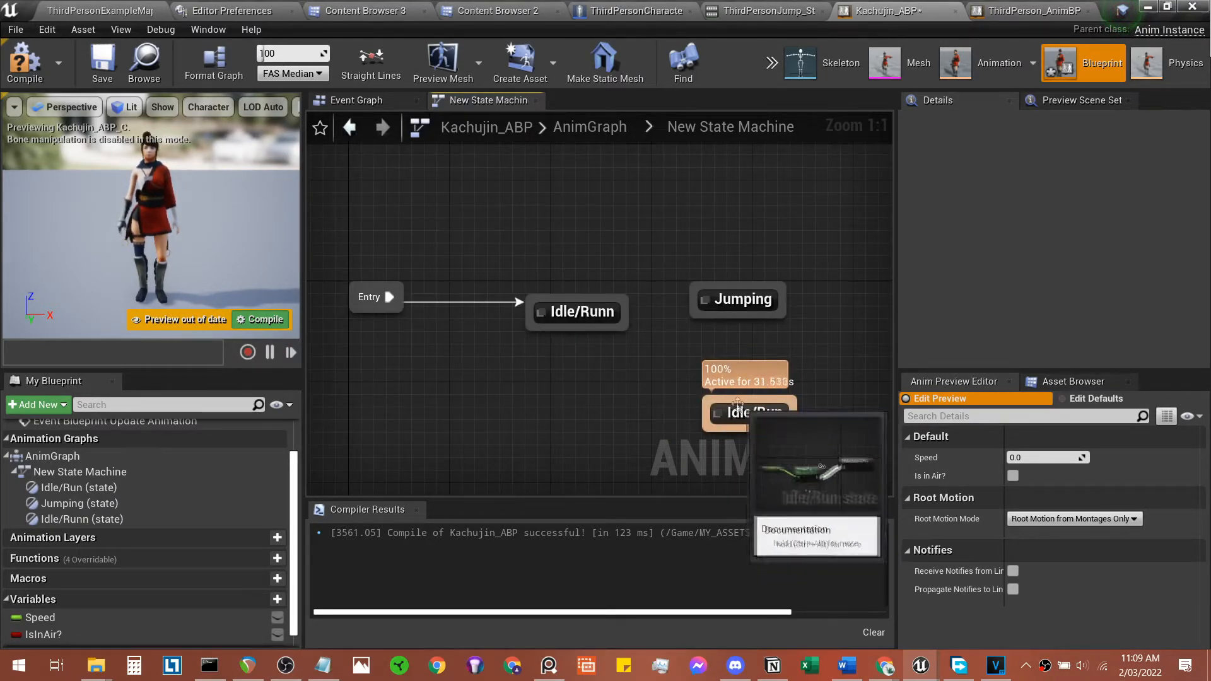
# Step: Replace the Idle/Runn state with the original Idle/Run state, linked from Entry, and compile Kachujin_ABP
pyautogui.click(600, 322)
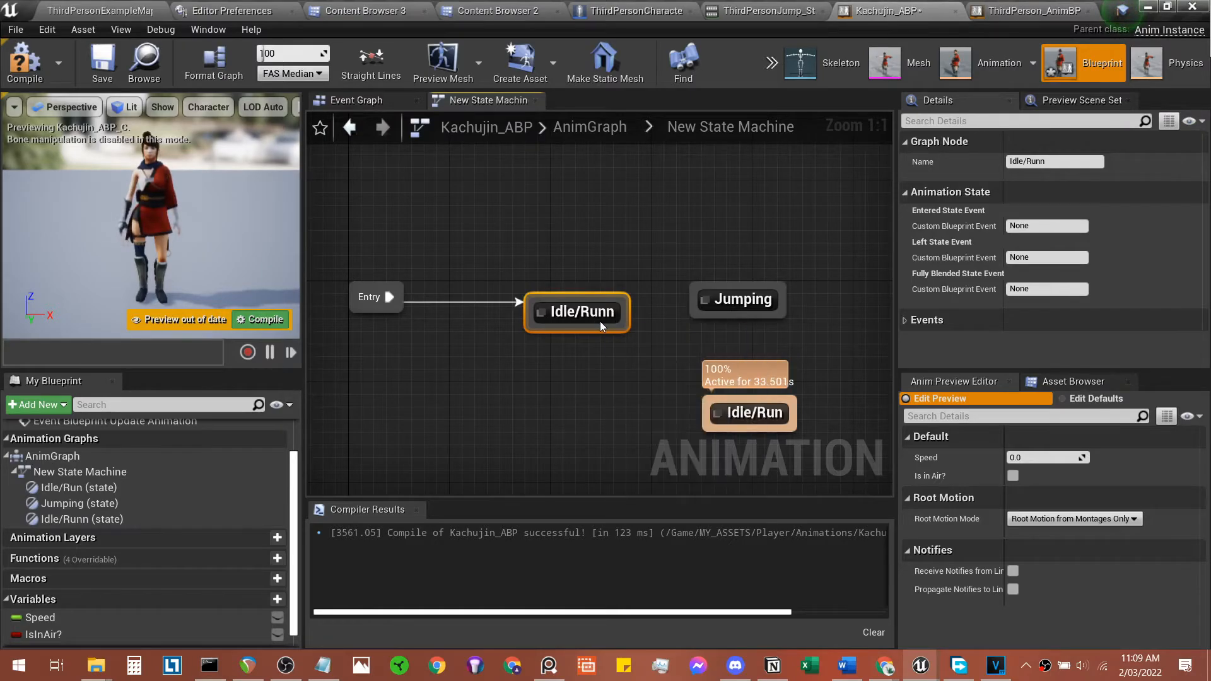
pyautogui.press('Delete')
pyautogui.moveTo(745, 415); pyautogui.dragTo(546, 303)
pyautogui.moveTo(389, 296); pyautogui.dragTo(515, 301)
pyautogui.click(467, 361)
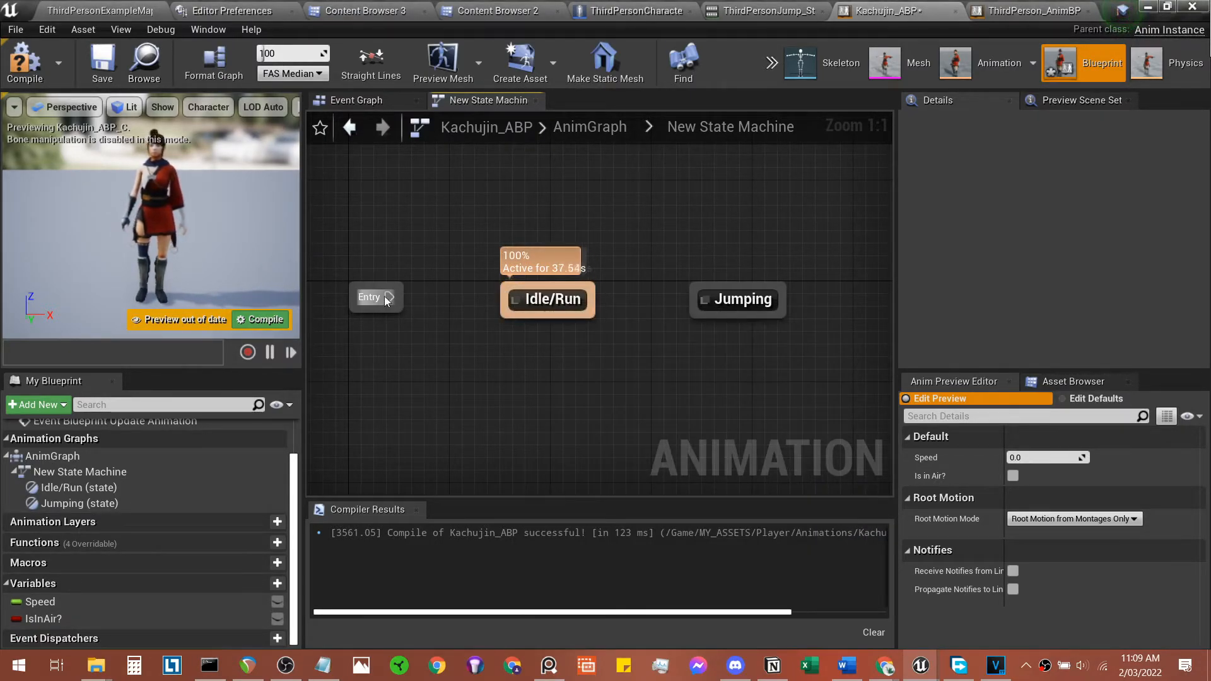
pyautogui.click(24, 63)
# Step: Compare the blend space nodes of ThirdPerson_AnimBP's Idle/Run state with those in Kachujin_ABP's Idle/Run state
pyautogui.click(1029, 11)
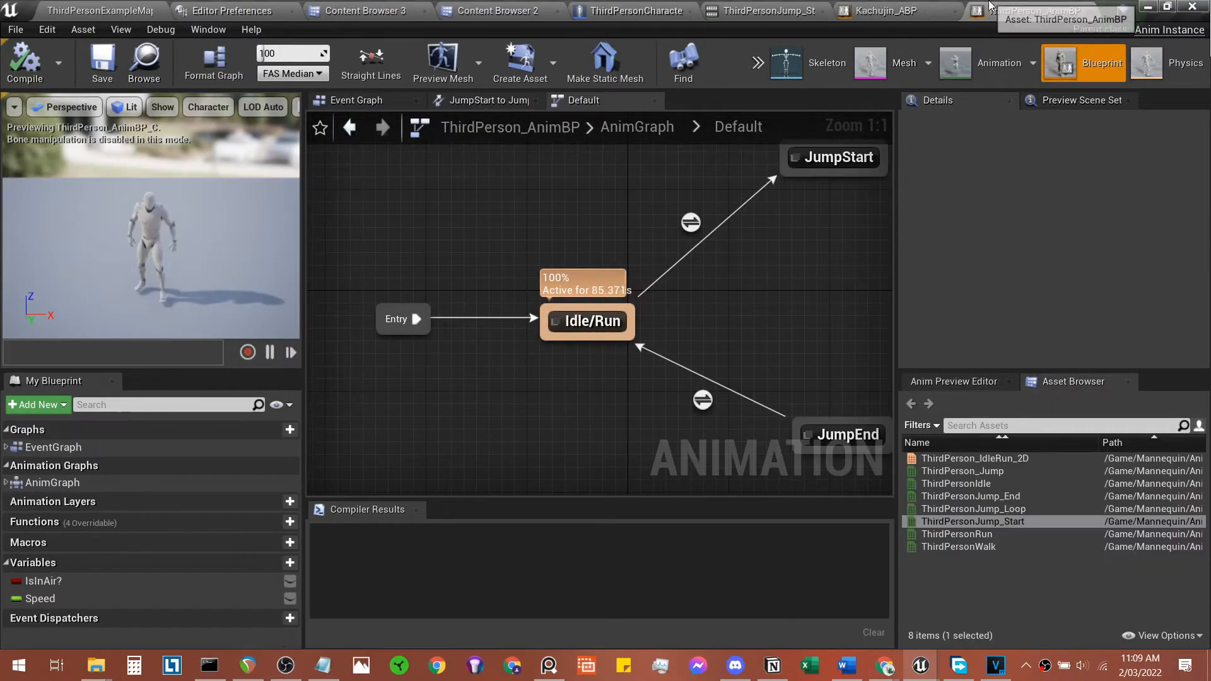
pyautogui.doubleClick(585, 322)
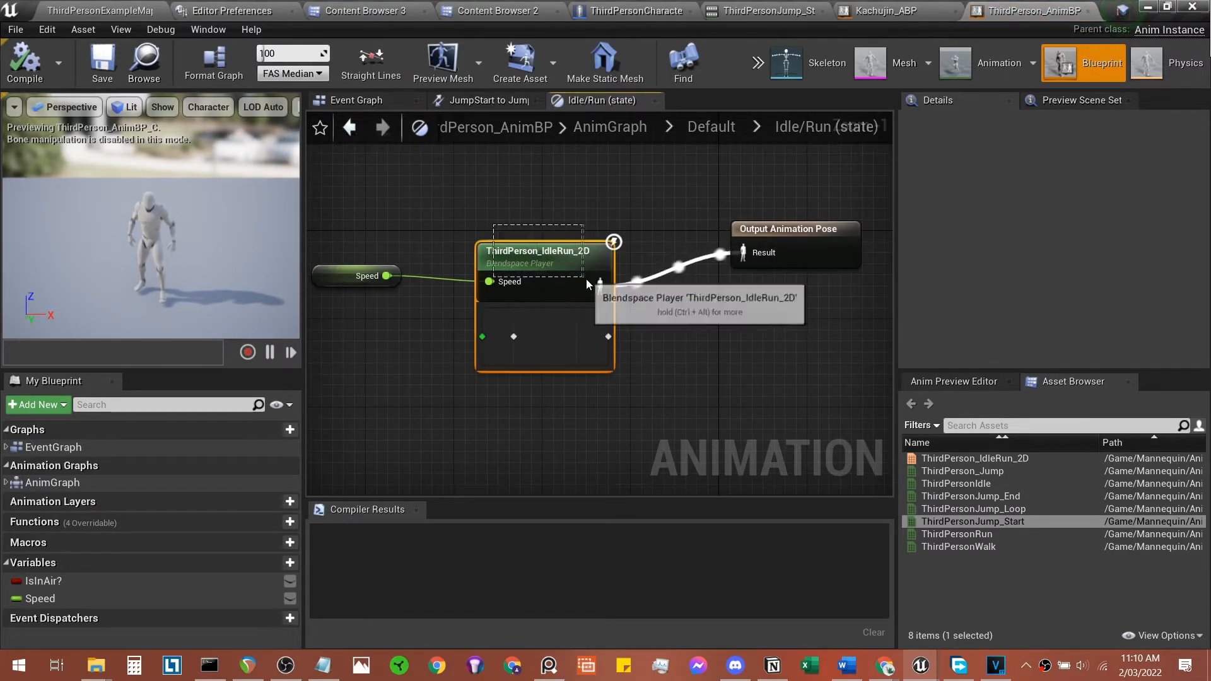
pyautogui.moveTo(494, 225); pyautogui.dragTo(620, 322)
pyautogui.click(948, 19)
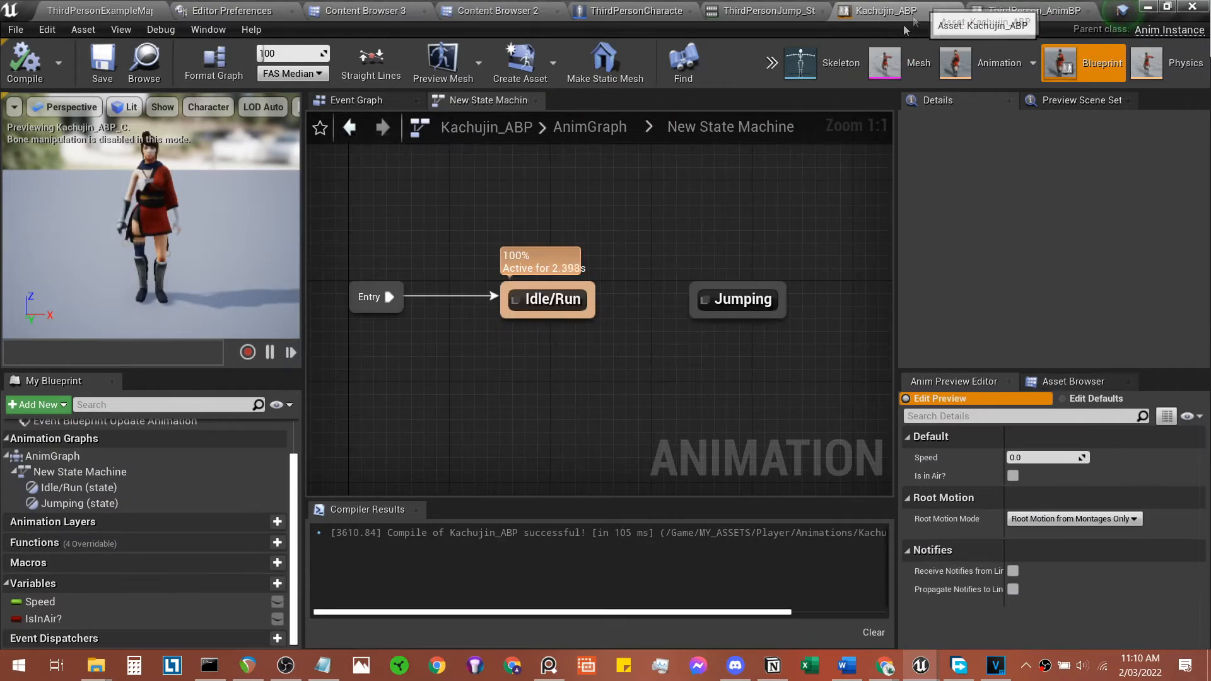
pyautogui.doubleClick(552, 297)
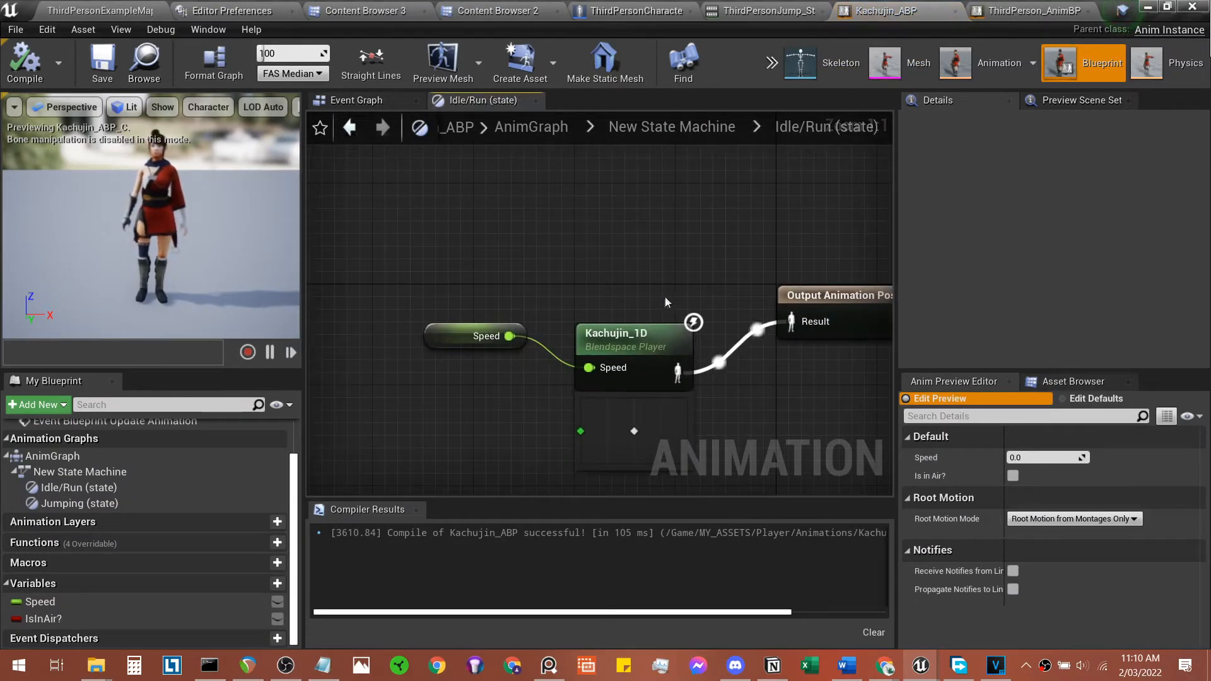
# Step: Disconnect Kachujin_1D from Output Animation Pose and move it with its Speed node well below the output node
pyautogui.moveTo(683, 283); pyautogui.dragTo(640, 244, button='right')
pyautogui.moveTo(656, 236); pyautogui.dragTo(398, 344)
pyautogui.keyDown('alt'); pyautogui.click(693, 303); pyautogui.keyUp('alt')
pyautogui.moveTo(590, 295); pyautogui.dragTo(540, 506)
pyautogui.click(654, 265)
pyautogui.moveTo(655, 265); pyautogui.dragTo(561, 404, button='right')
pyautogui.moveTo(547, 262); pyautogui.dragTo(553, 428, button='right')
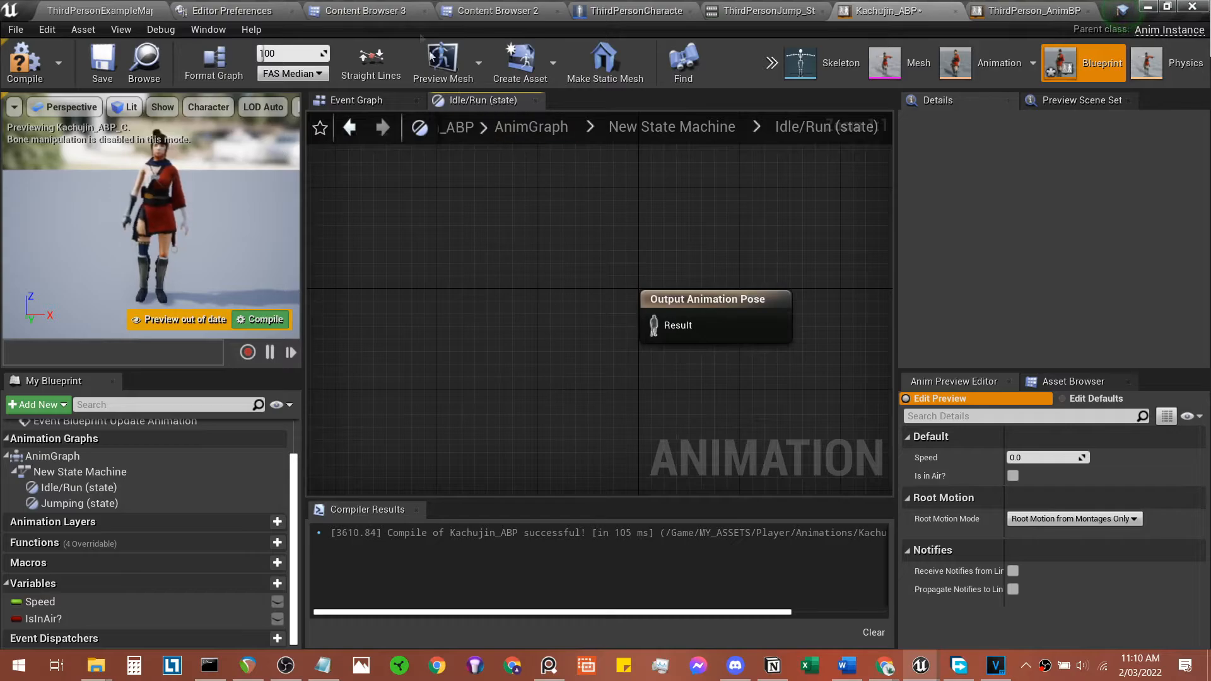
pyautogui.click(422, 4)
pyautogui.click(477, 4)
pyautogui.click(431, 4)
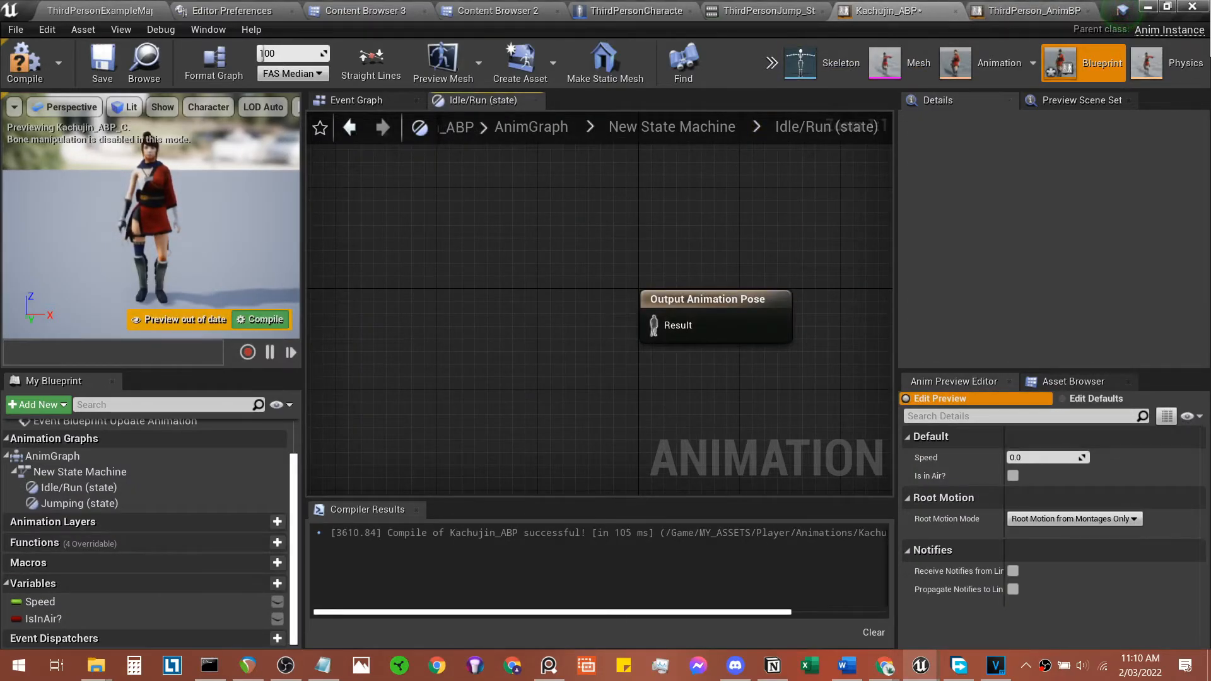
# Step: Add a Blendspace Player 'Kachujin_1D' node beside Output Animation Pose and check that asset in the Player/Animations folder
pyautogui.moveTo(593, 467); pyautogui.dragTo(611, 305, button='right')
pyautogui.scroll(-3, 563, 229)
pyautogui.rightClick(583, 301)
pyautogui.write('k')
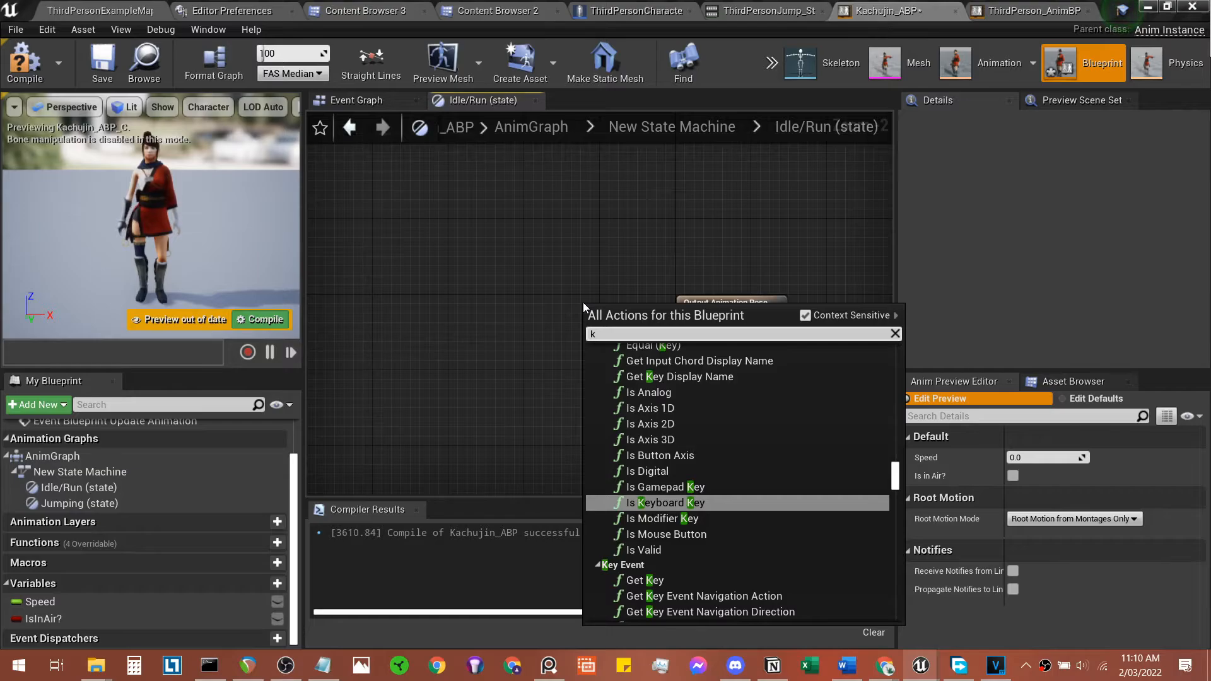
pyautogui.write('achu')
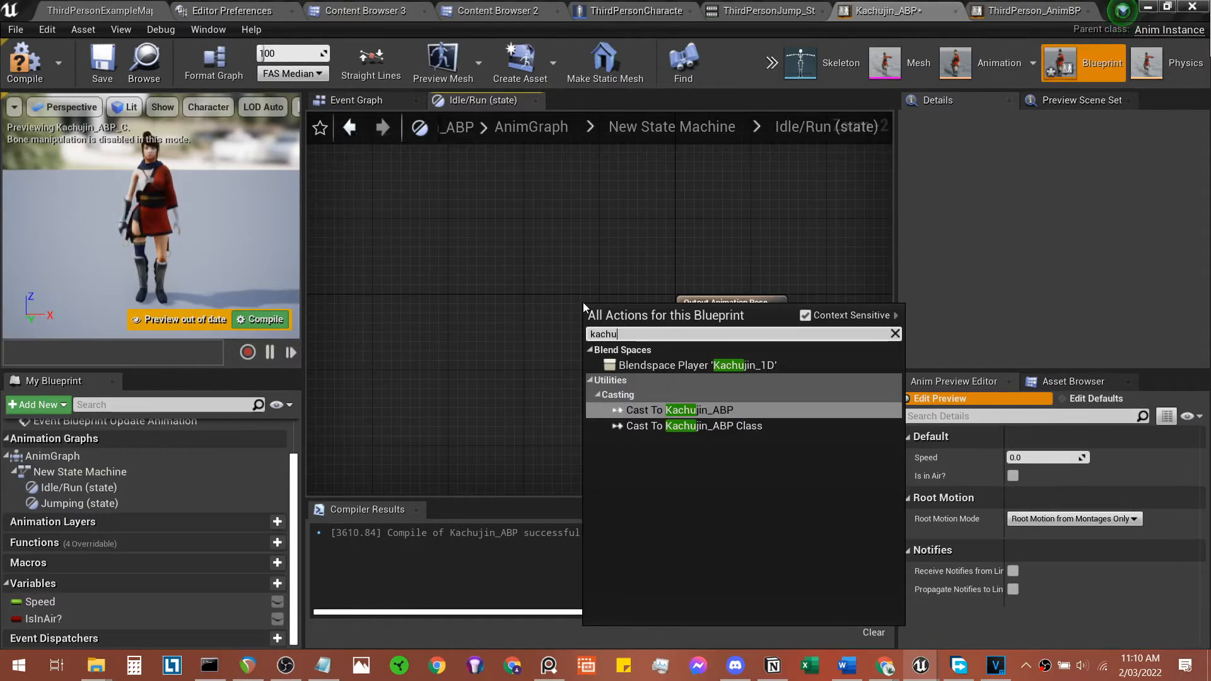
pyautogui.click(672, 365)
pyautogui.click(407, 9)
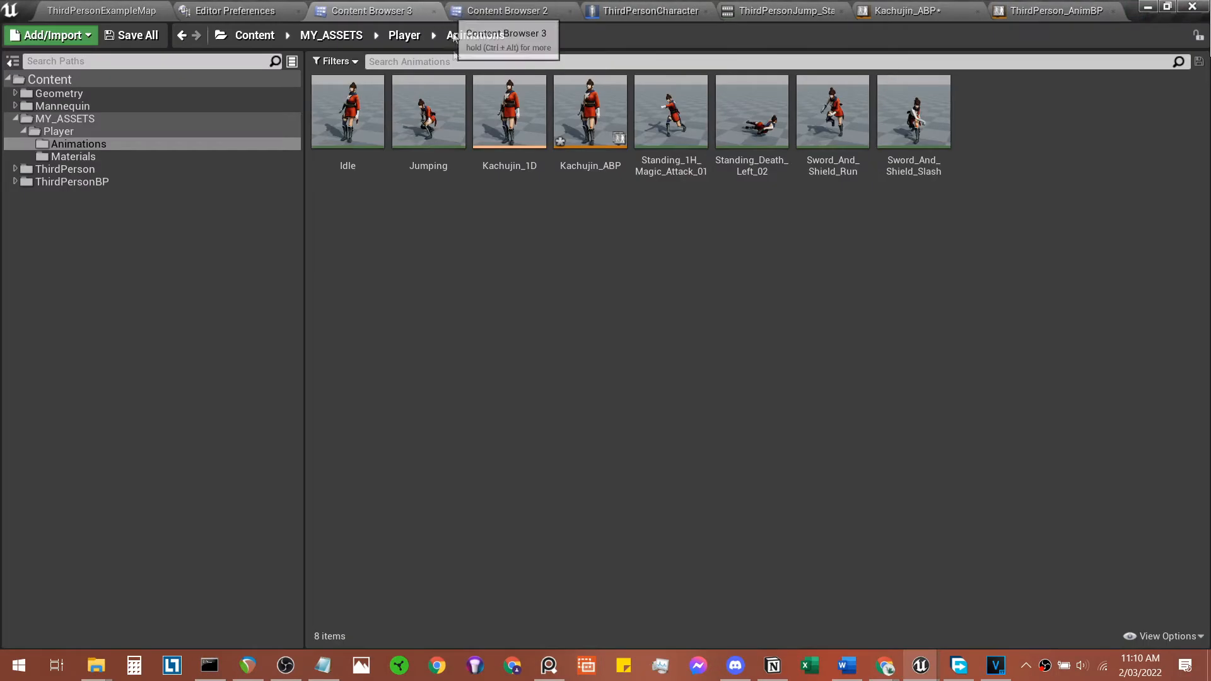
pyautogui.click(927, 9)
pyautogui.moveTo(617, 311); pyautogui.dragTo(589, 139, button='right')
pyautogui.moveTo(589, 139); pyautogui.dragTo(556, 183, button='right')
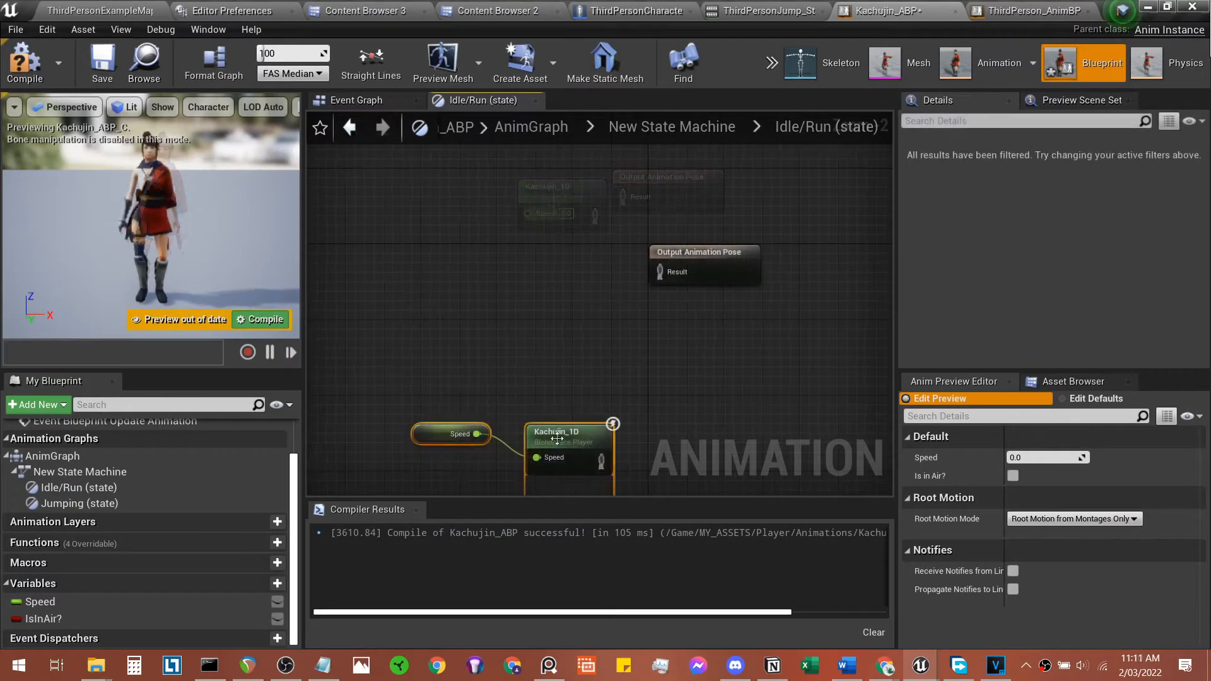
# Step: Clear the old Speed and Kachujin_1D nodes away from the Output Animation Pose node
pyautogui.press('Delete')
pyautogui.moveTo(566, 482); pyautogui.dragTo(571, 123, button='right')
pyautogui.moveTo(575, 157); pyautogui.dragTo(563, 486, button='right')
# Step: Add a fresh Blendspace Player 'Kachujin_1D' node and connect its pose output to Output Animation Pose's Result
pyautogui.rightClick(562, 281)
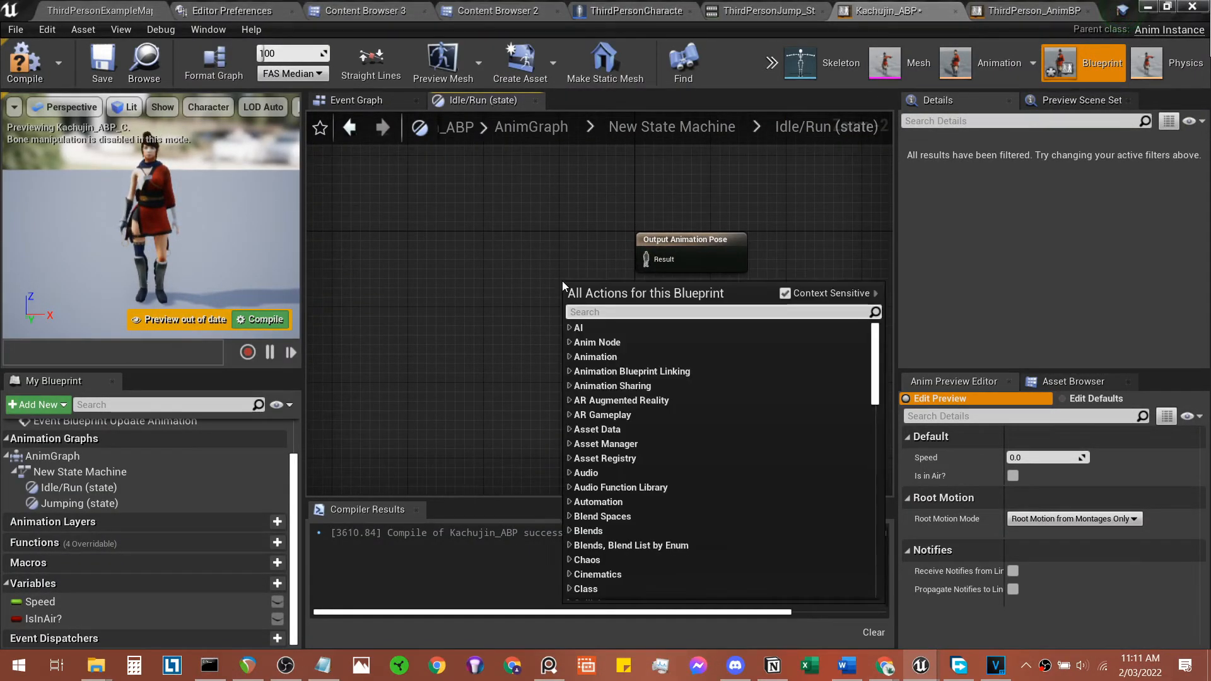
pyautogui.write('kachu')
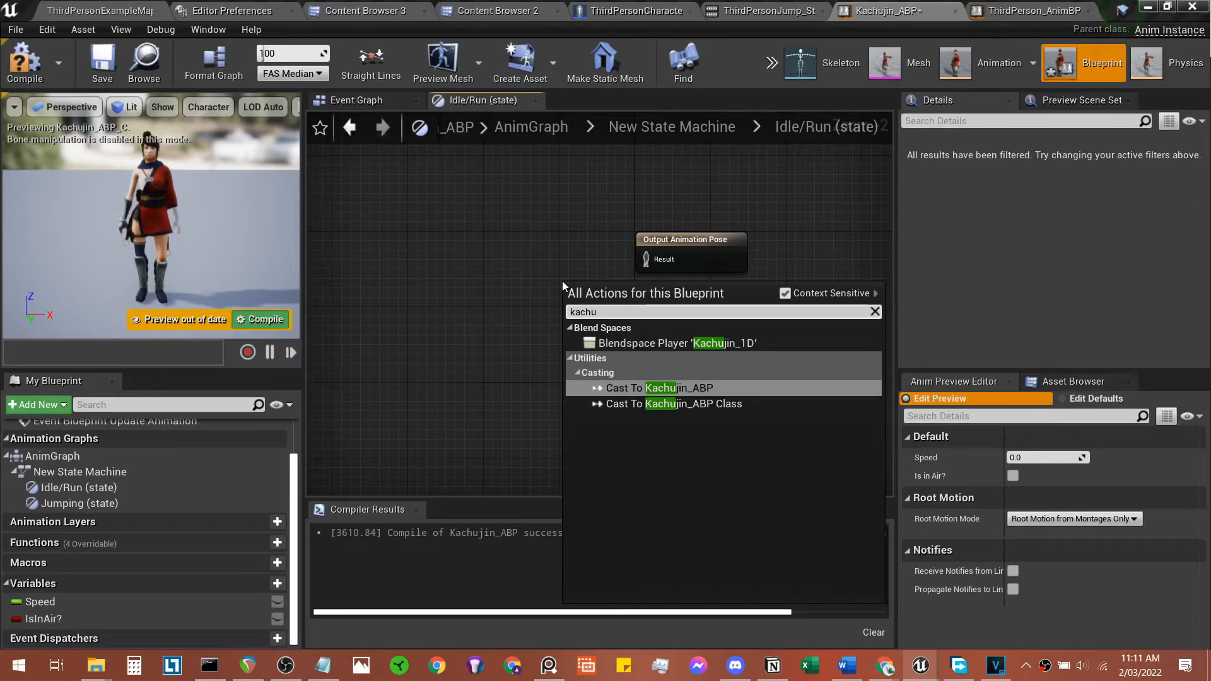
pyautogui.press('Return')
pyautogui.scroll(2, 574, 291)
pyautogui.moveTo(575, 294); pyautogui.dragTo(513, 286)
pyautogui.moveTo(583, 273); pyautogui.dragTo(669, 249)
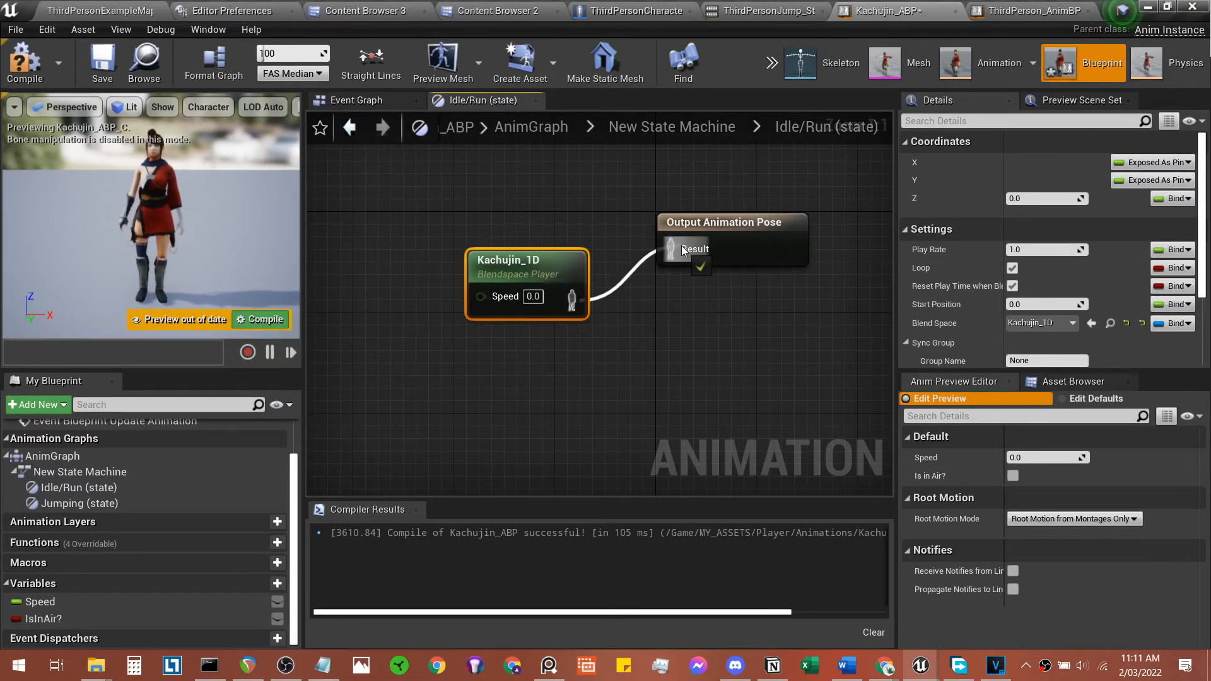
# Step: Promote the Speed input of the new Kachujin_1D node to a variable named Speed_0, and compile and save the blueprint
pyautogui.rightClick(506, 294)
pyautogui.click(553, 314)
pyautogui.write('Speed')
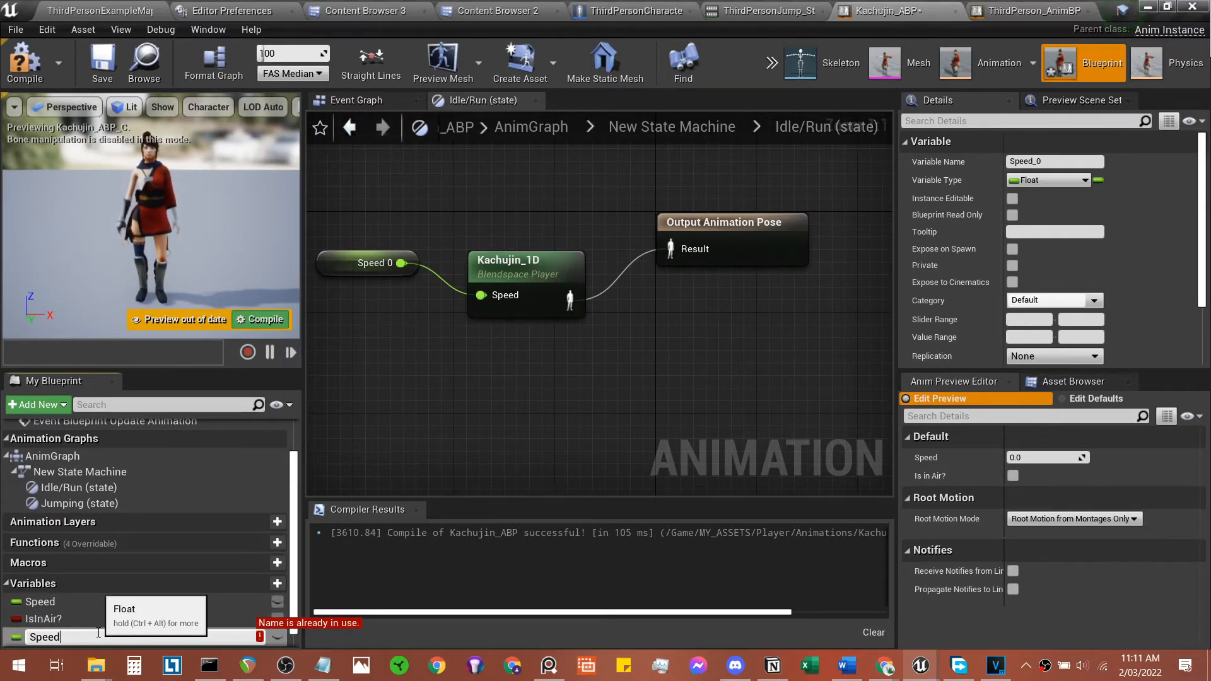
pyautogui.write('_0')
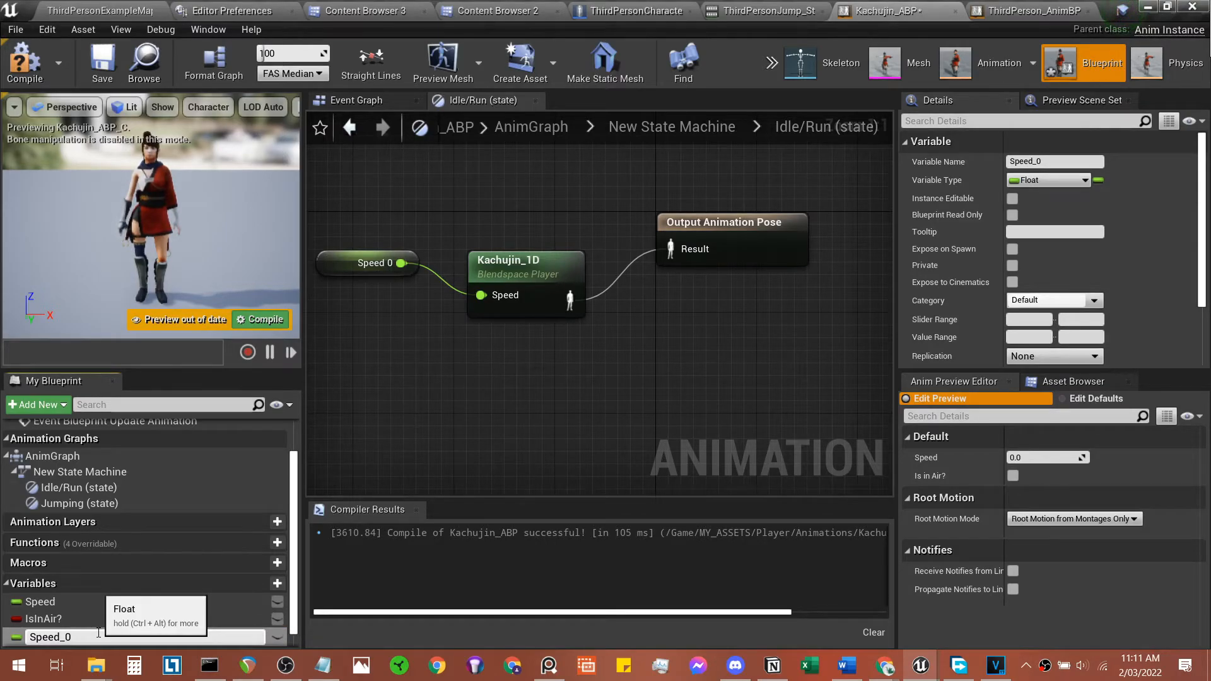
pyautogui.press('Return')
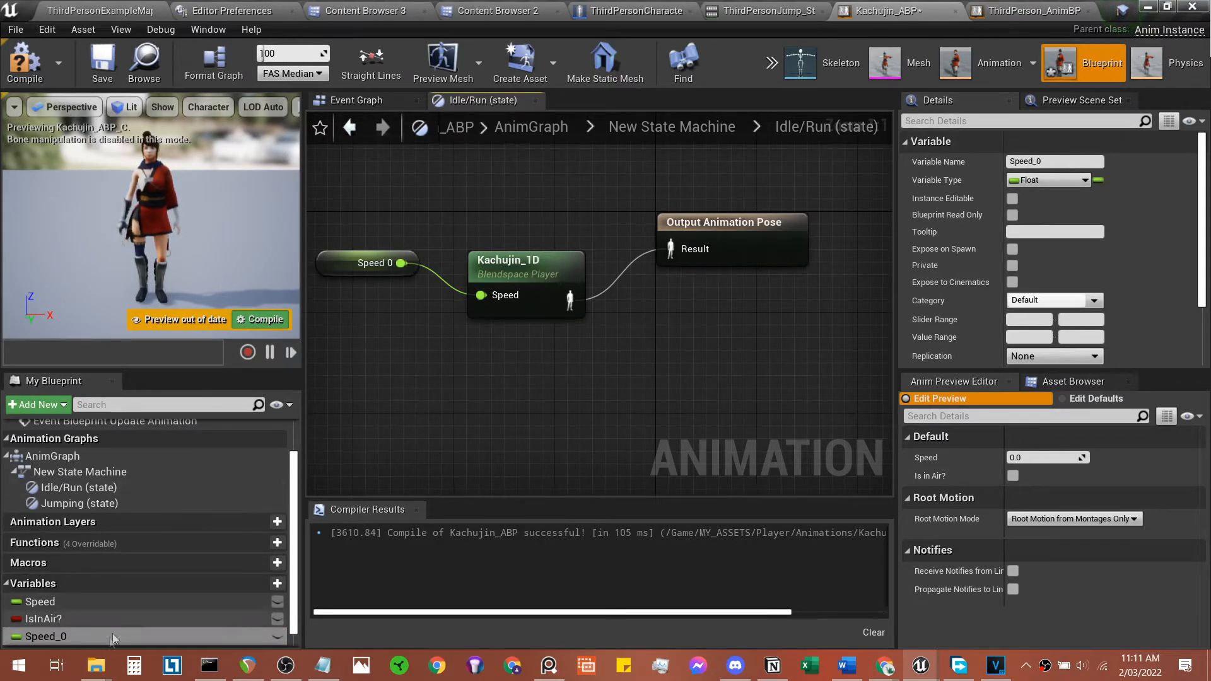
pyautogui.moveTo(440, 364); pyautogui.dragTo(478, 341, button='right')
pyautogui.click(25, 63)
pyautogui.click(103, 61)
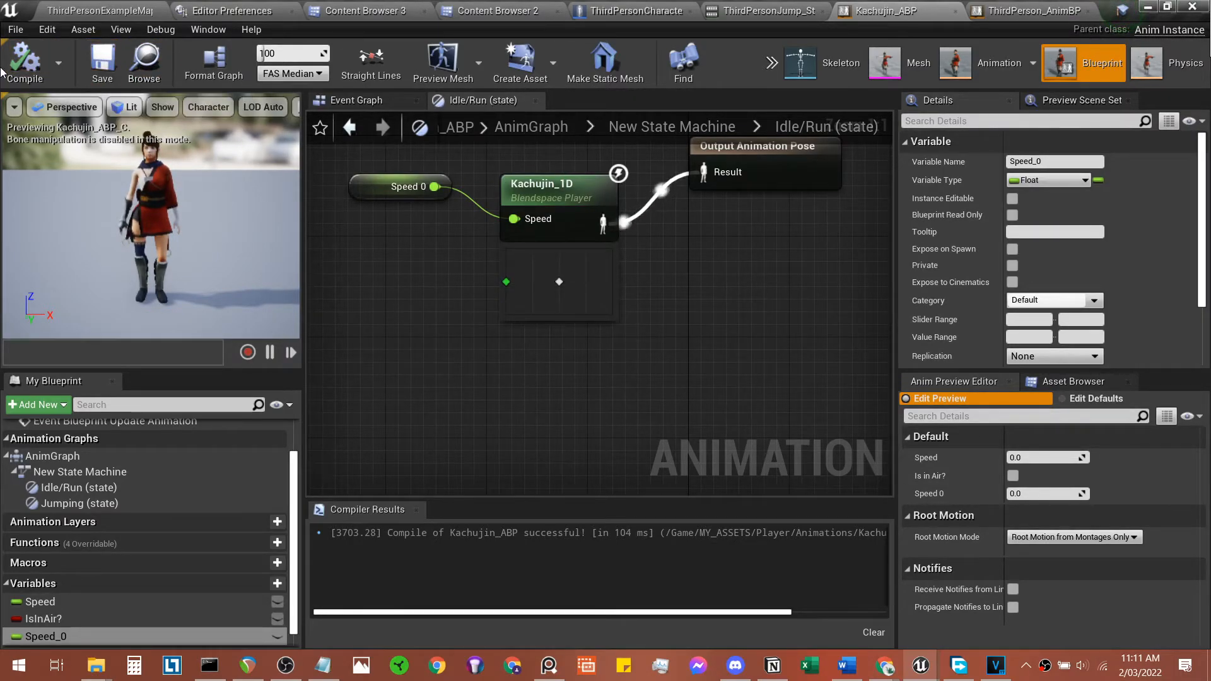
# Step: Delete the Speed 0 node and the Kachujin_1D node it feeds
pyautogui.moveTo(637, 211); pyautogui.dragTo(682, 275, button='right')
pyautogui.moveTo(407, 204); pyautogui.dragTo(610, 308)
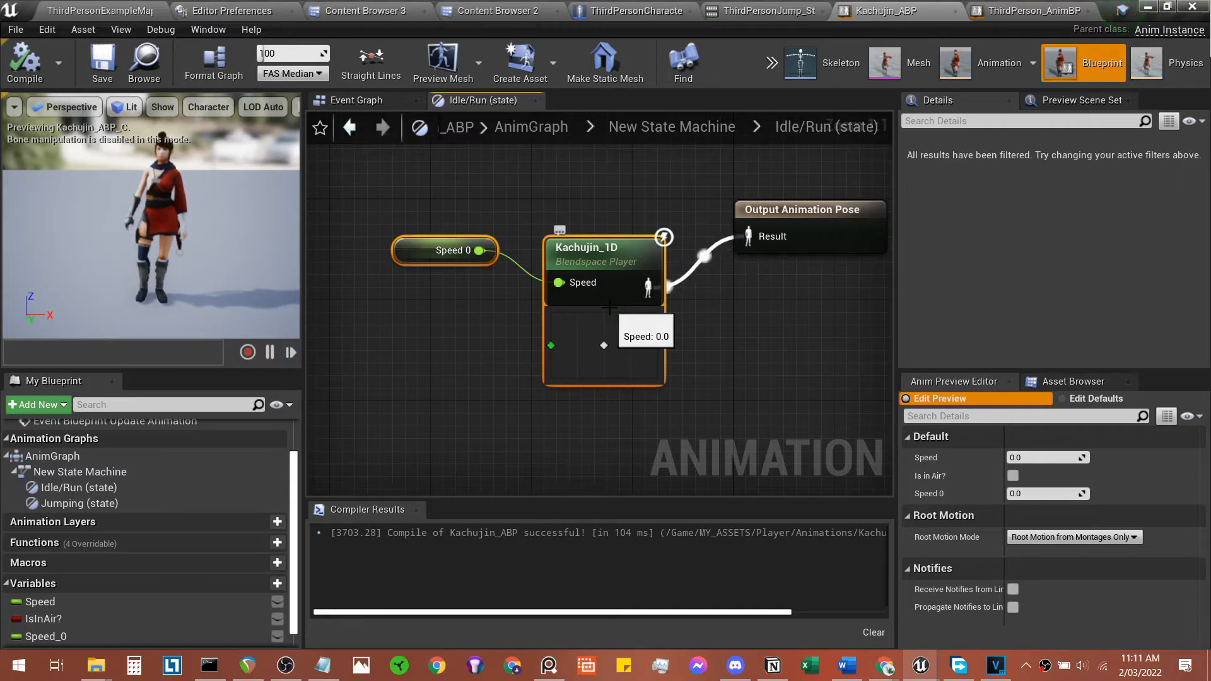
pyautogui.press('Delete')
# Step: Move the original Speed and Kachujin_1D nodes back beside Output Animation Pose and connect the blend space's pose output to Result
pyautogui.scroll(-3, 725, 443)
pyautogui.moveTo(722, 439); pyautogui.dragTo(610, 222, button='right')
pyautogui.scroll(-1, 610, 222)
pyautogui.moveTo(463, 322); pyautogui.dragTo(601, 248)
pyautogui.scroll(4, 601, 248)
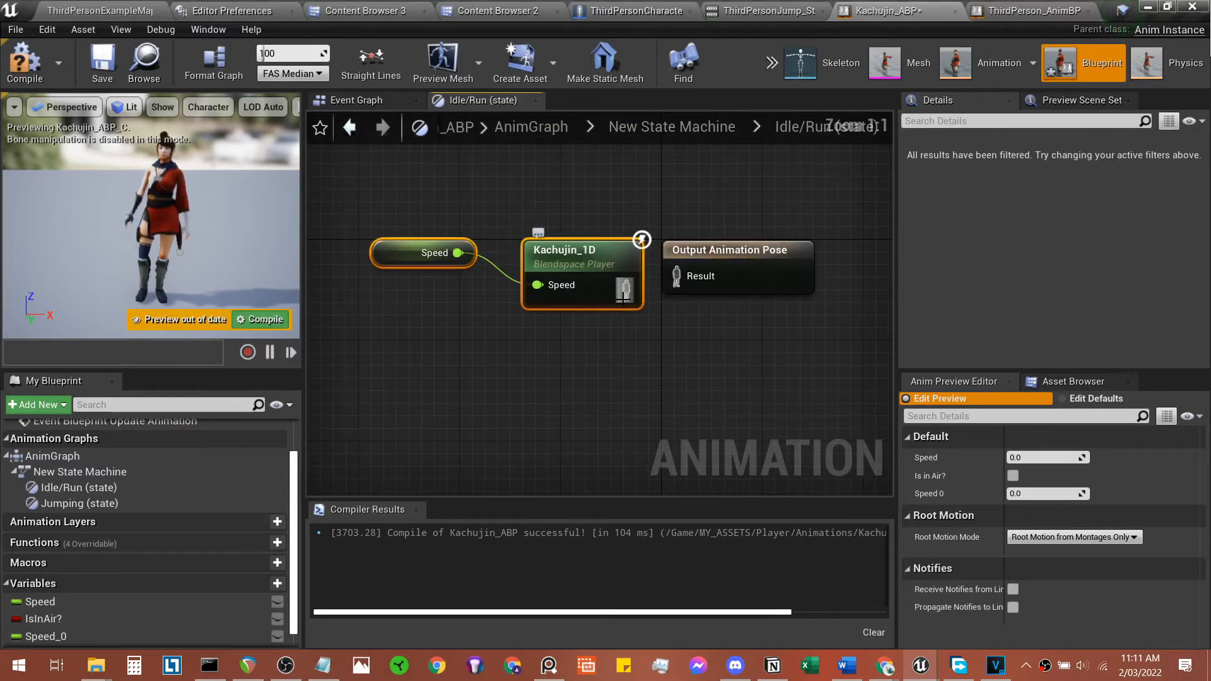
pyautogui.moveTo(651, 341); pyautogui.dragTo(700, 378, button='right')
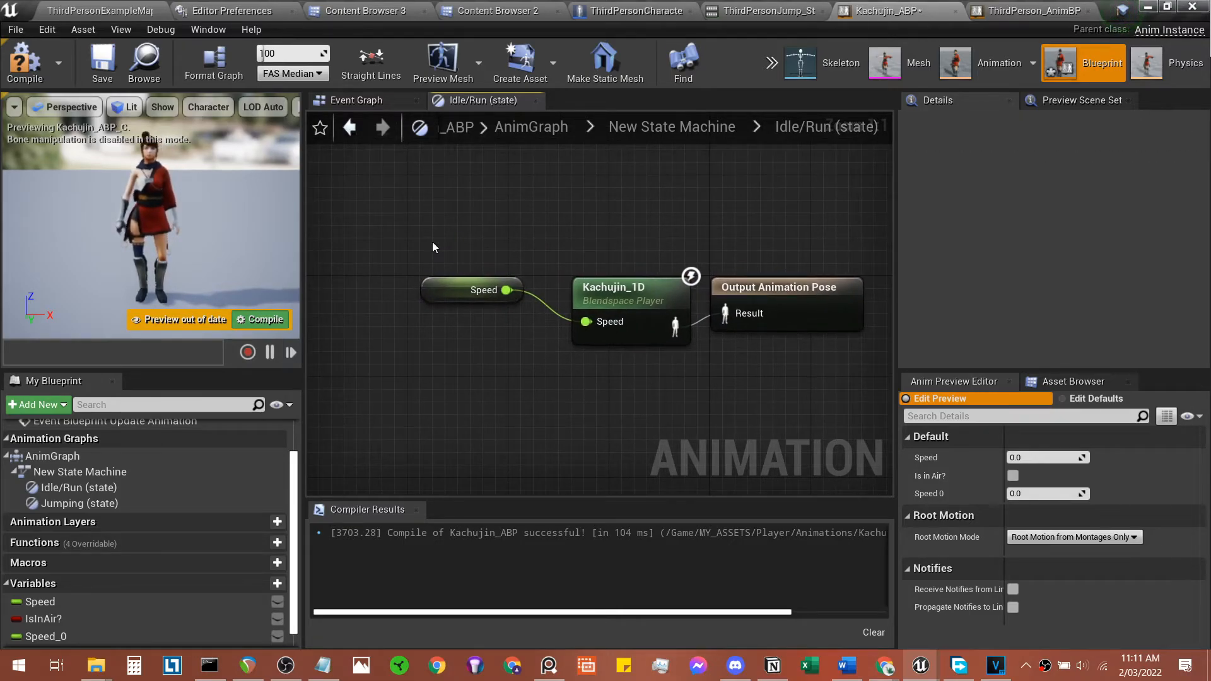
pyautogui.click(505, 369)
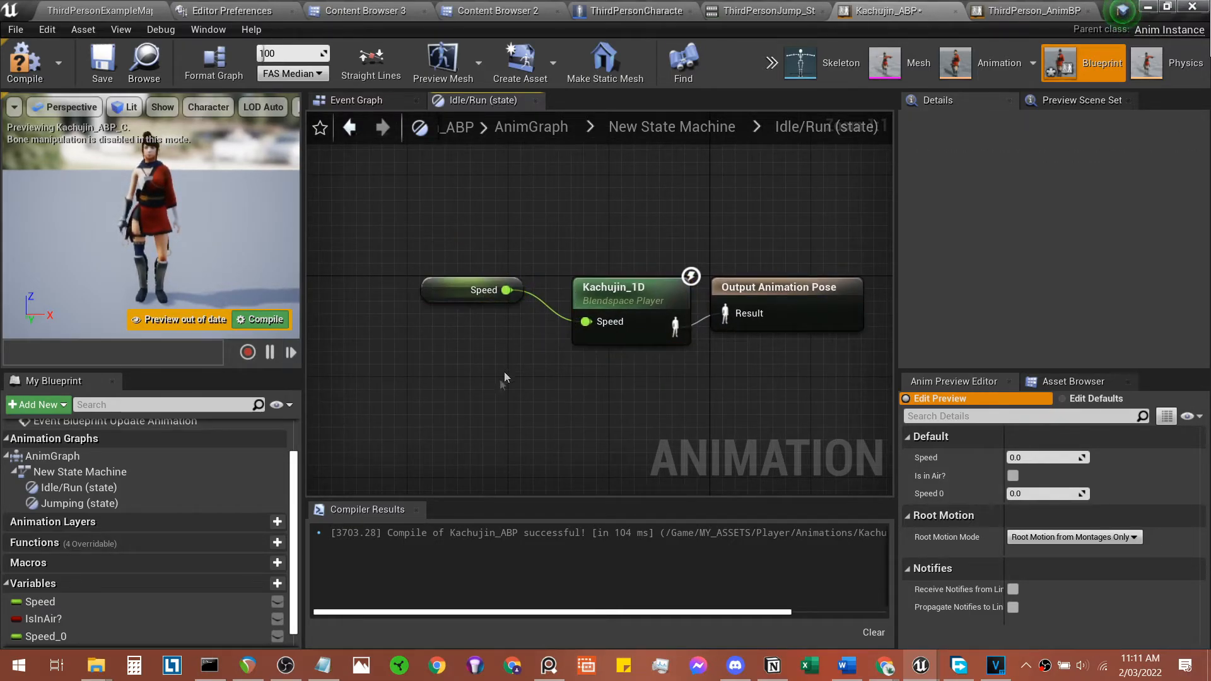
# Step: Delete the Speed_0 variable and select the original Speed variable
pyautogui.rightClick(58, 637)
pyautogui.click(126, 623)
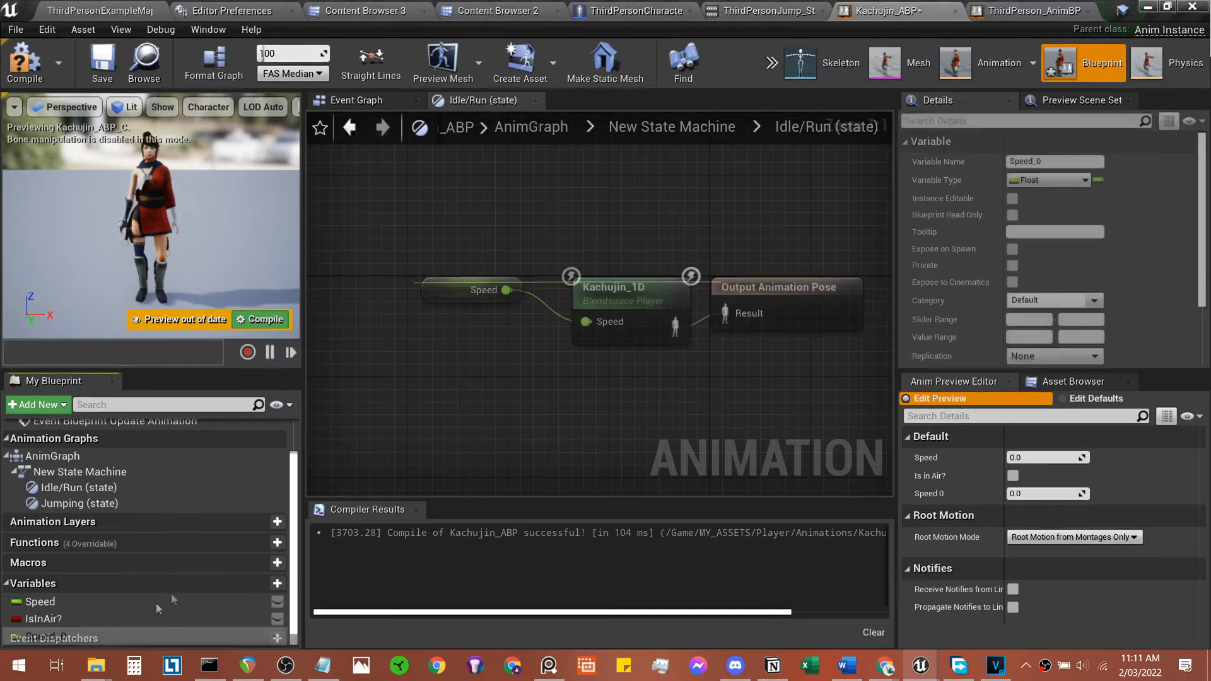
pyautogui.click(158, 601)
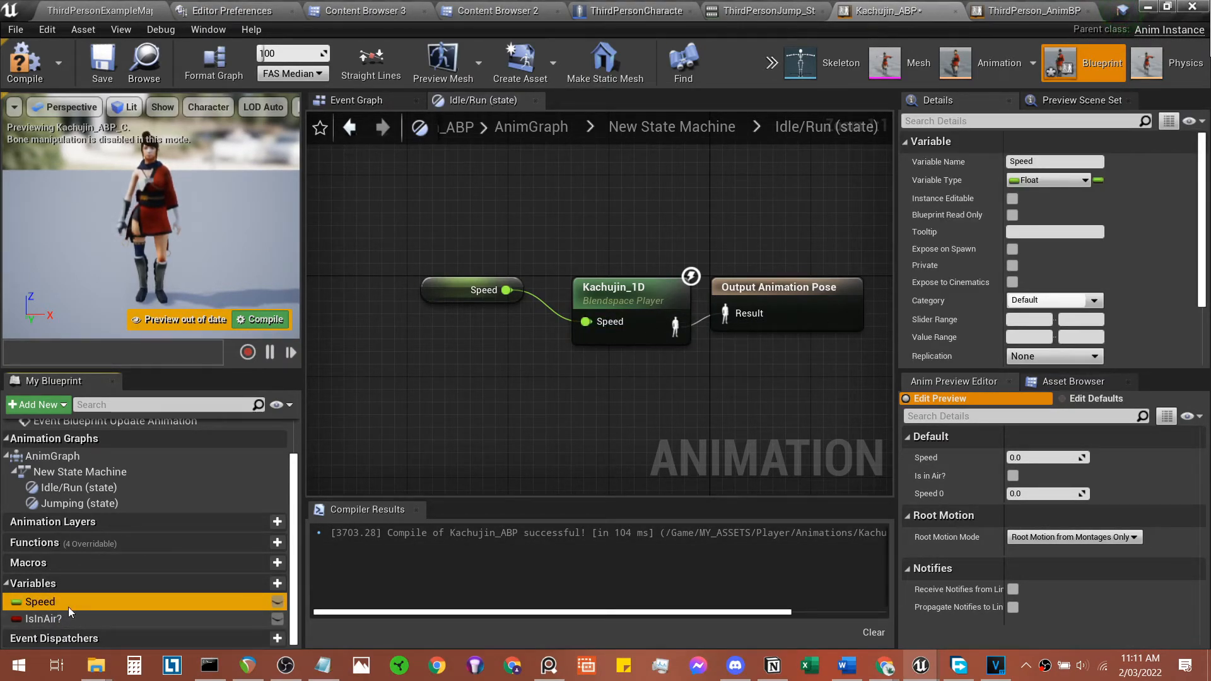
# Step: Examine in Kachujin_ABP's Event Graph how Get Velocity and VectorLength feed the SET Speed node
pyautogui.click(384, 104)
pyautogui.scroll(-3, 638, 357)
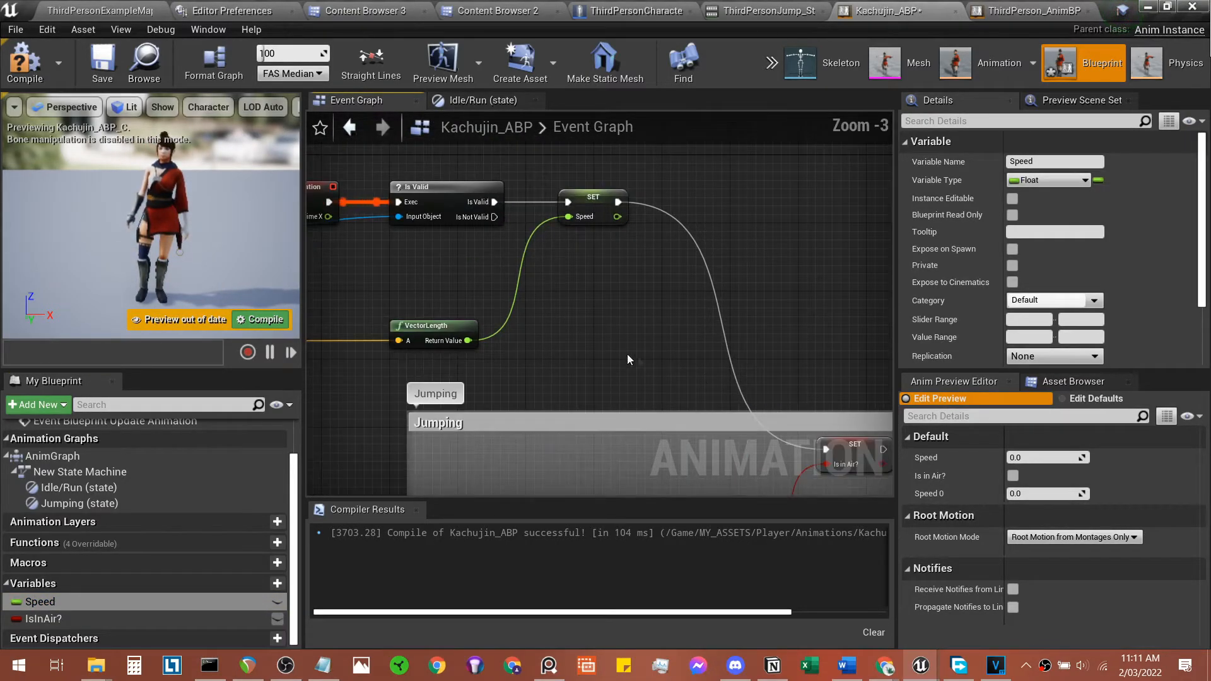
pyautogui.moveTo(637, 357); pyautogui.dragTo(832, 397, button='right')
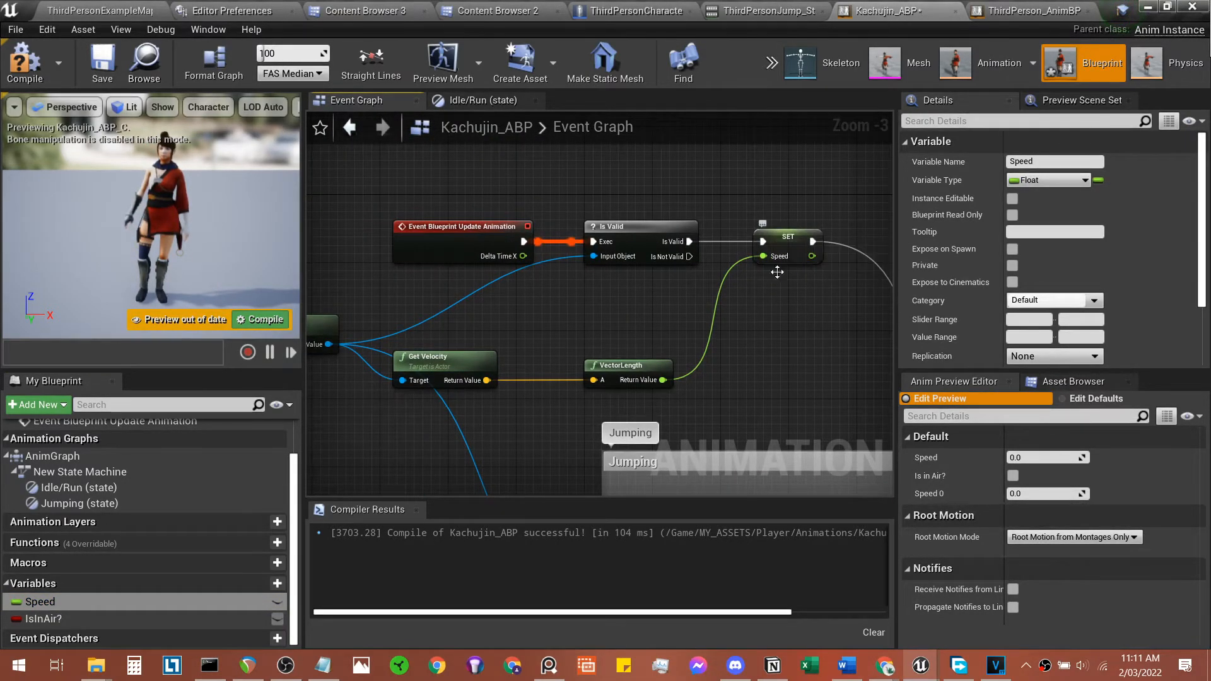
pyautogui.scroll(-2, 595, 432)
pyautogui.moveTo(597, 435); pyautogui.dragTo(579, 406, button='right')
pyautogui.scroll(3, 510, 367)
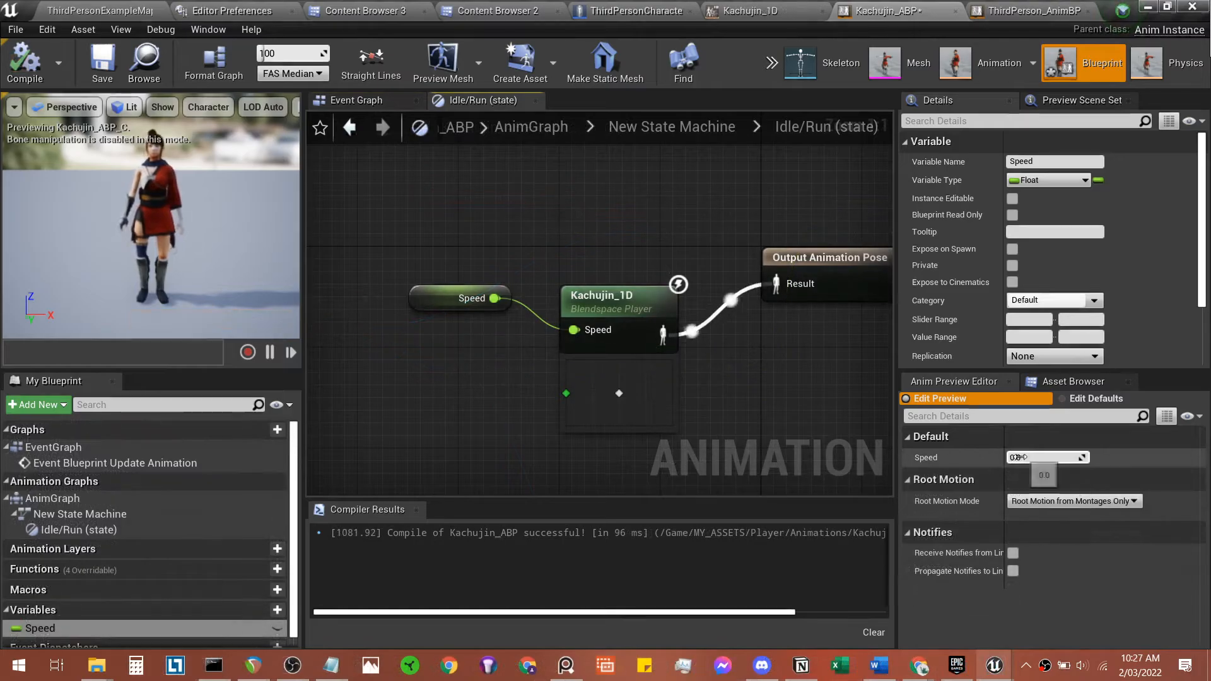
# Step: Vary the preview value of Speed to test the blend space and reset it to 0
pyautogui.moveTo(1044, 458)
pyautogui.mouseDown()
pyautogui.moveTo(1173, 458)
pyautogui.moveTo(1044, 458)
pyautogui.mouseUp()
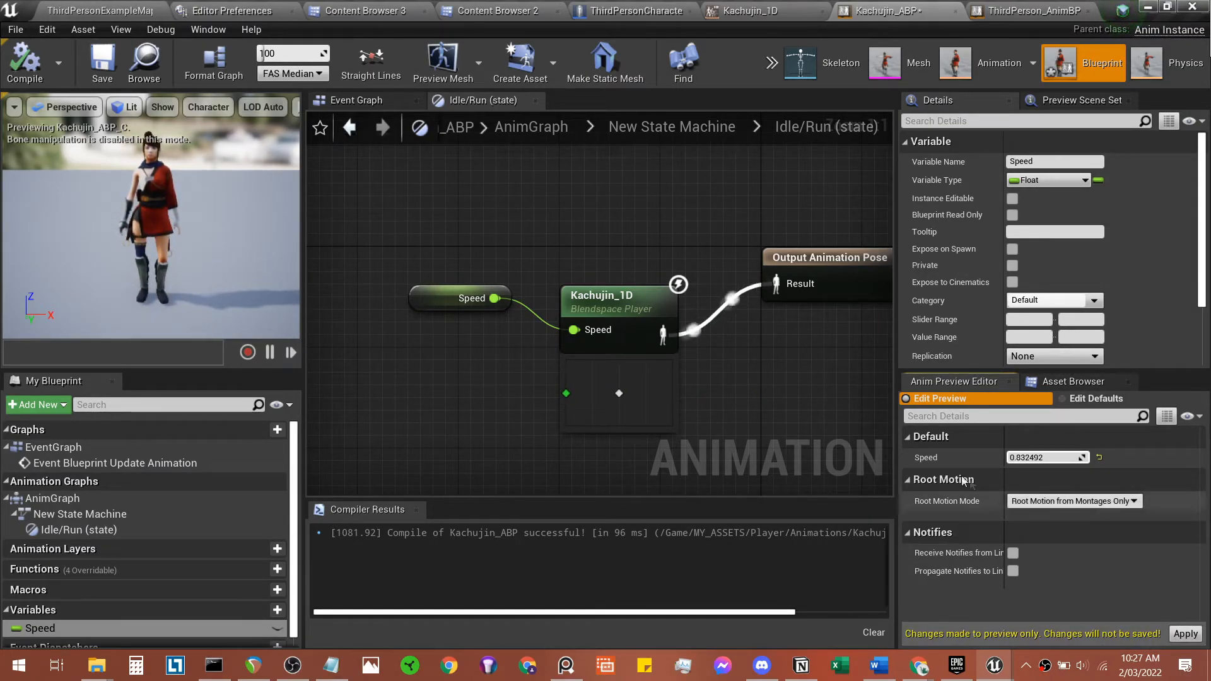
pyautogui.click(1028, 457)
pyautogui.write('0')
pyautogui.press('Return')
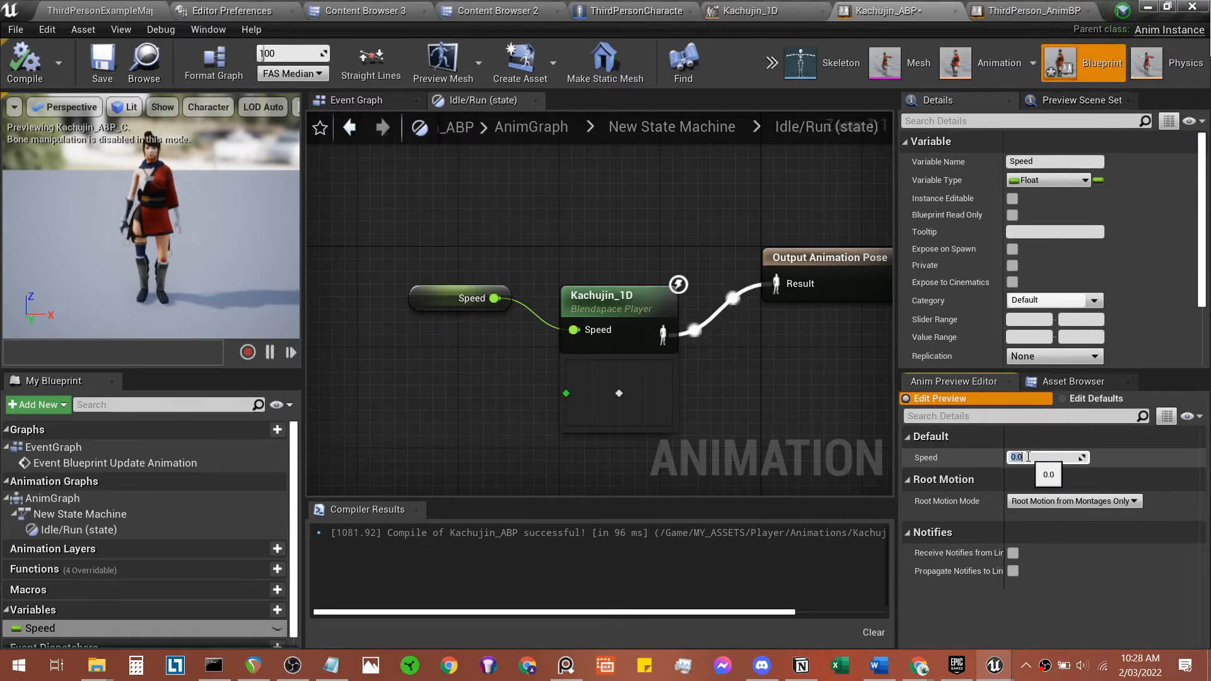
# Step: Compare the Idle/Run state with the one in ThirdPerson_AnimBP and play-test the Kachujin character in a preview session
pyautogui.click(1039, 10)
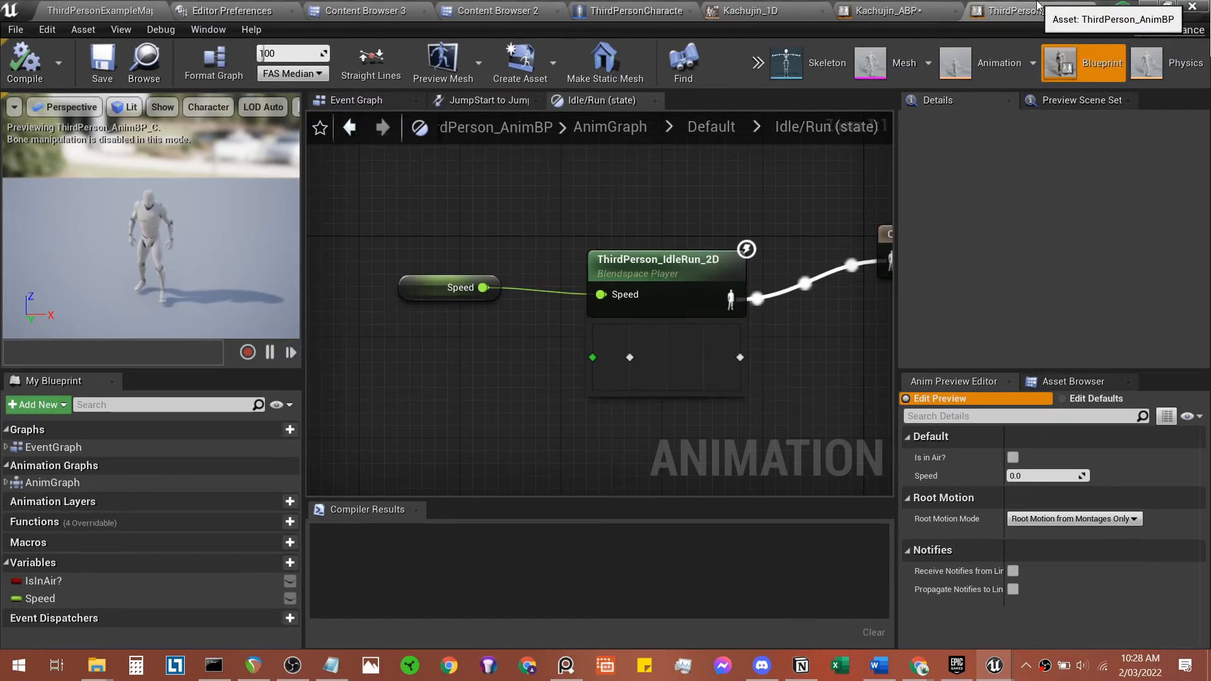
pyautogui.click(892, 12)
pyautogui.moveTo(689, 220); pyautogui.dragTo(659, 210, button='right')
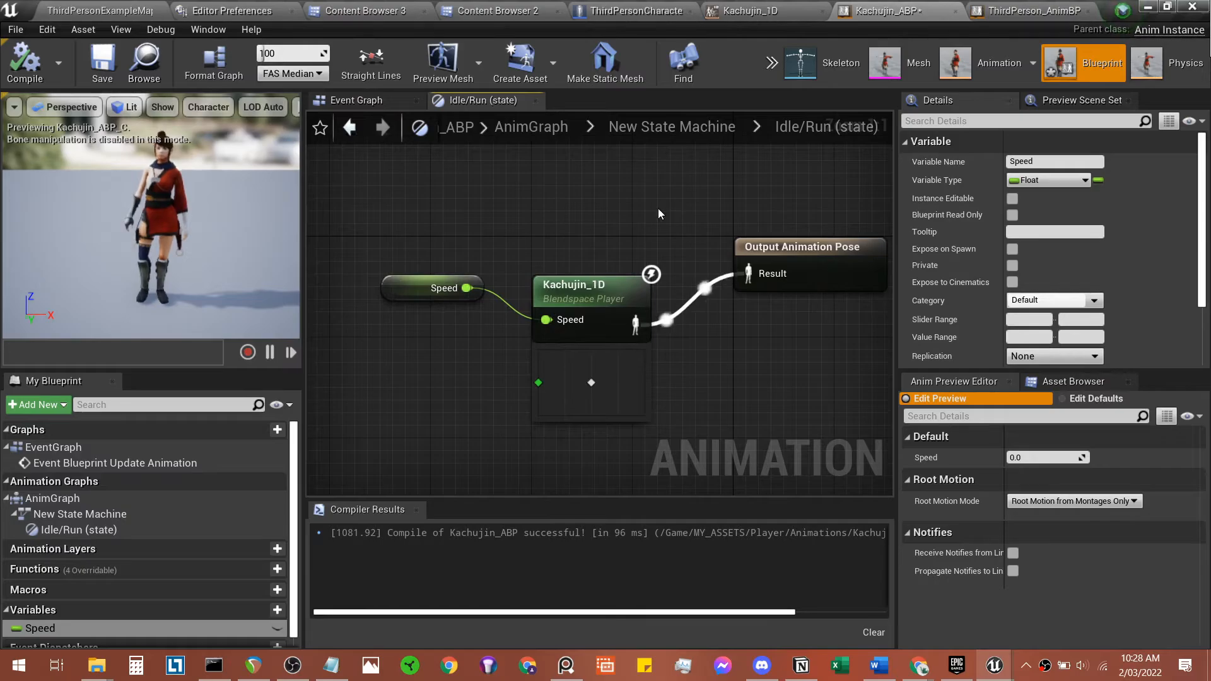
pyautogui.hotkey('alt', 'p')
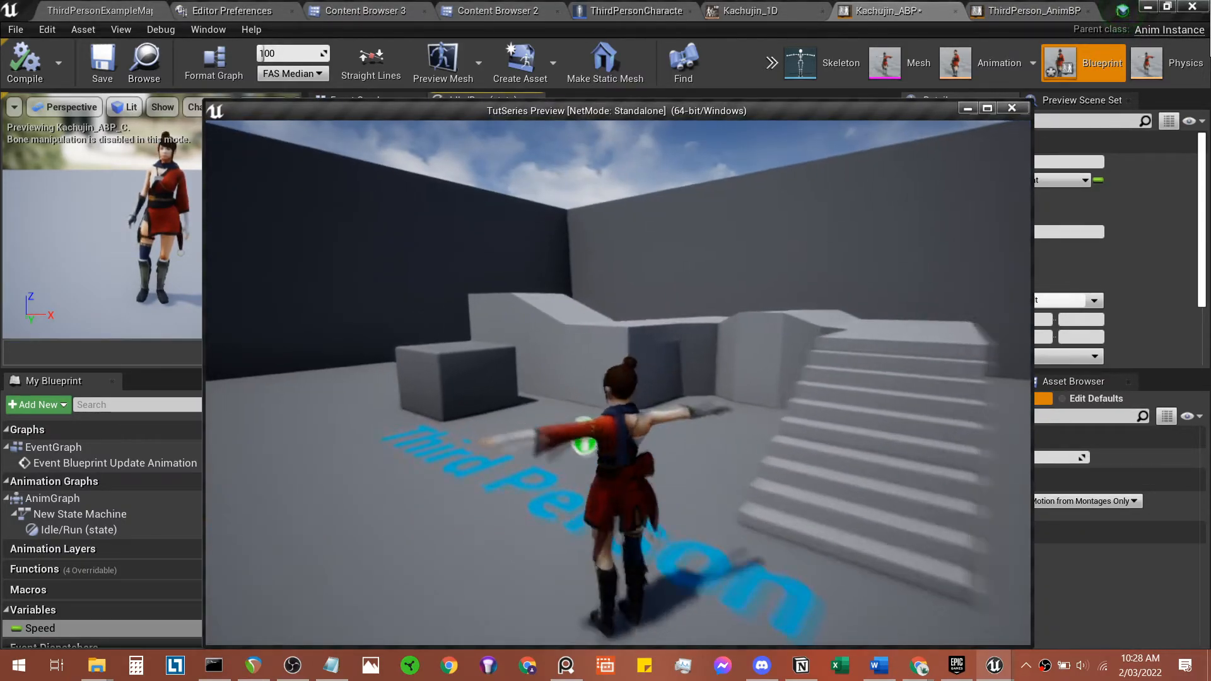
pyautogui.press('Escape')
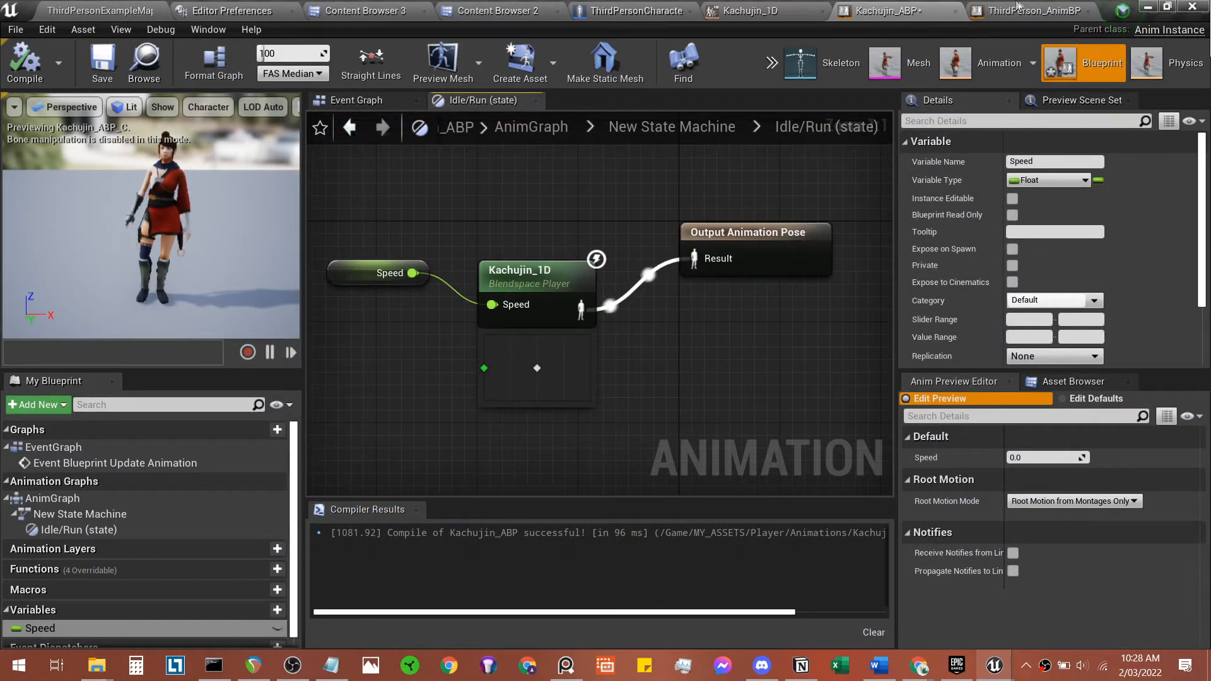
# Step: Examine ThirdPerson_AnimBP's Default state machine, AnimGraph and Event Graph, and return to Kachujin_ABP's Event Graph for comparison
pyautogui.click(1034, 10)
pyautogui.moveTo(771, 217); pyautogui.dragTo(672, 208, button='right')
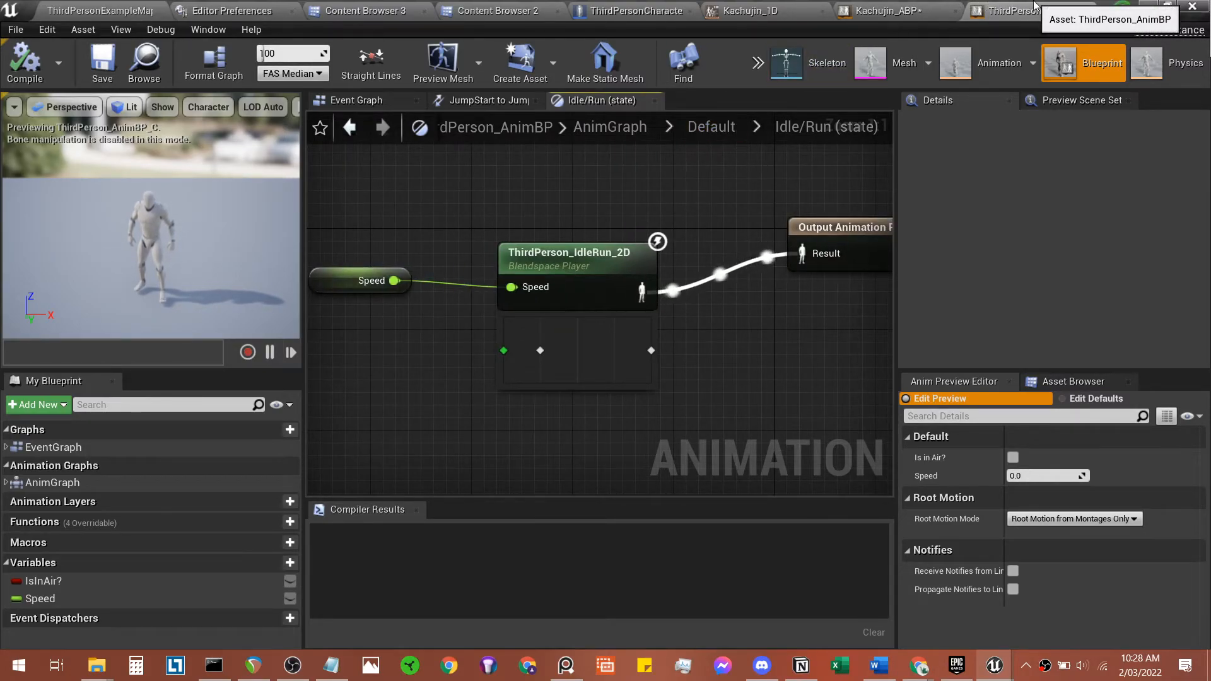
pyautogui.click(705, 126)
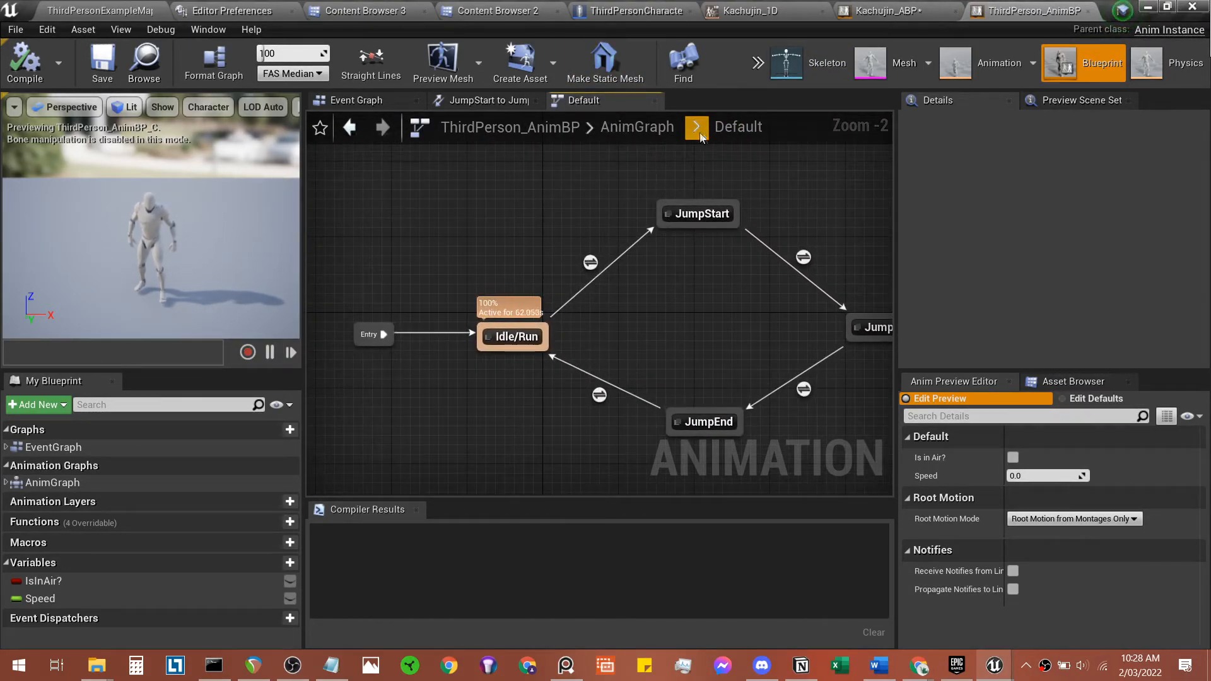
pyautogui.click(650, 135)
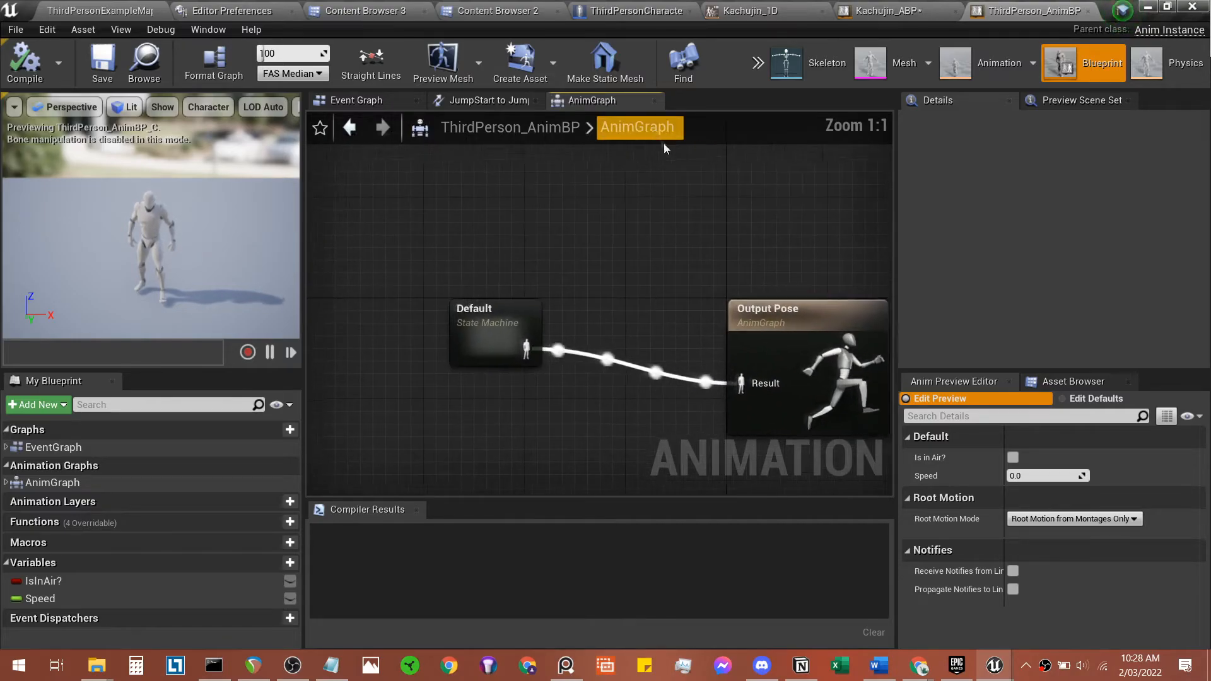
pyautogui.click(368, 100)
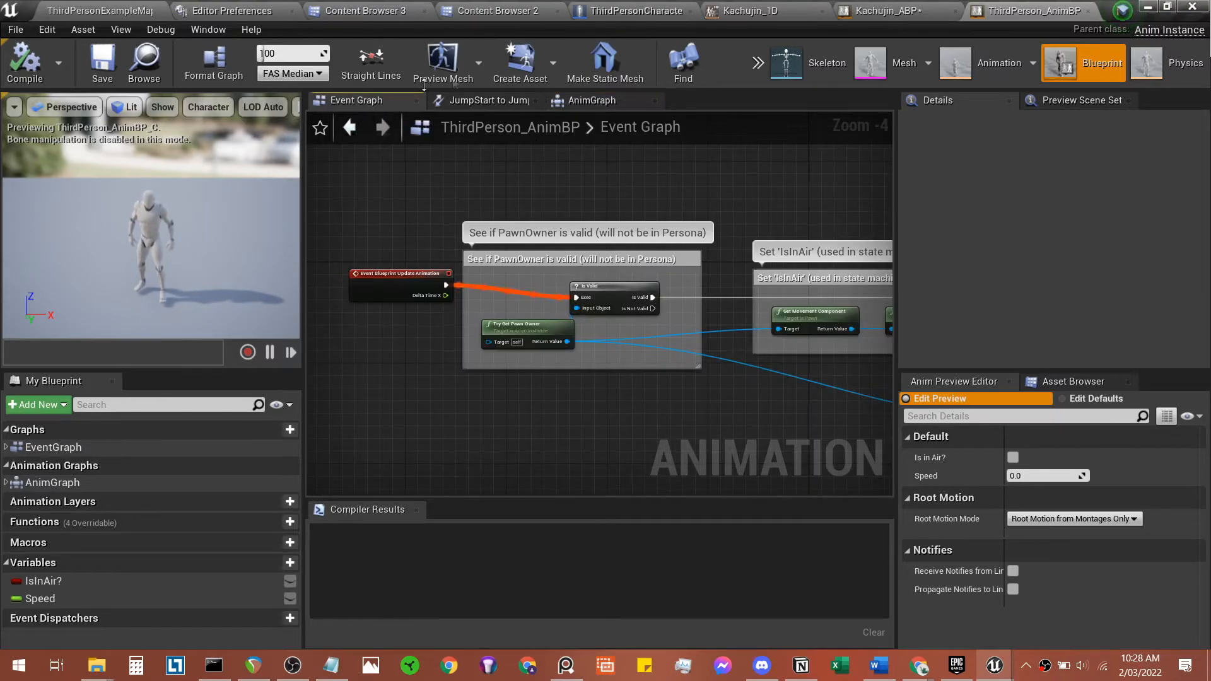
pyautogui.click(919, 9)
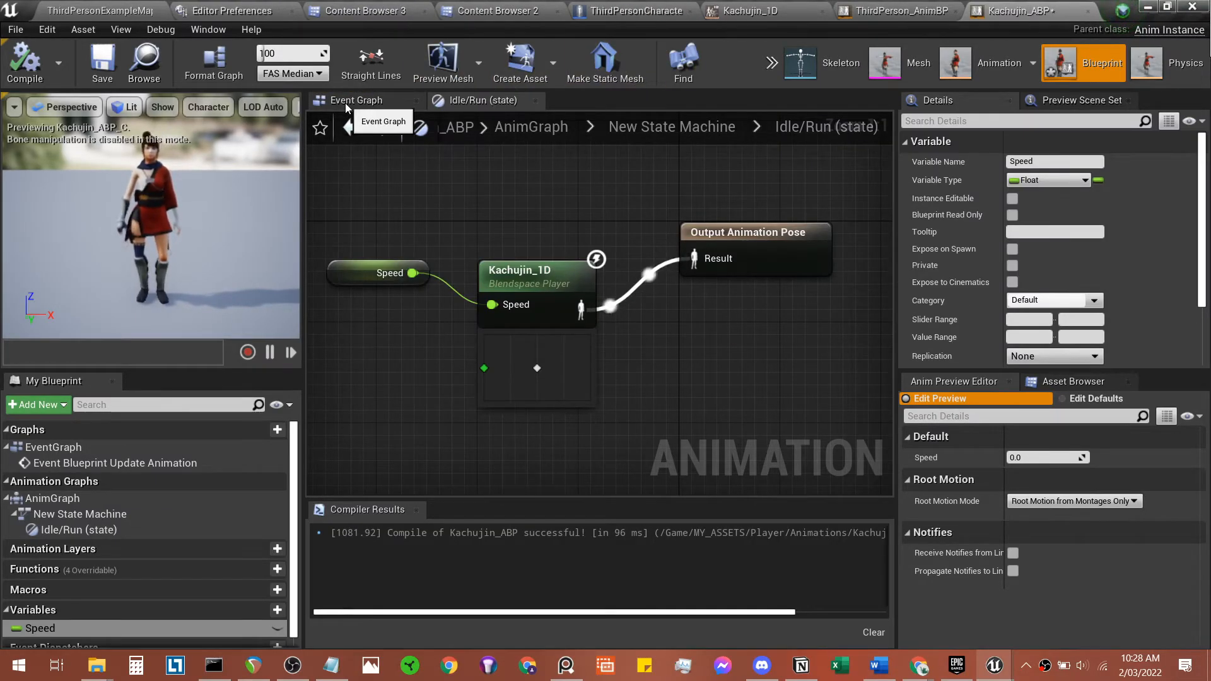
pyautogui.moveTo(1017, 11); pyautogui.dragTo(854, 7)
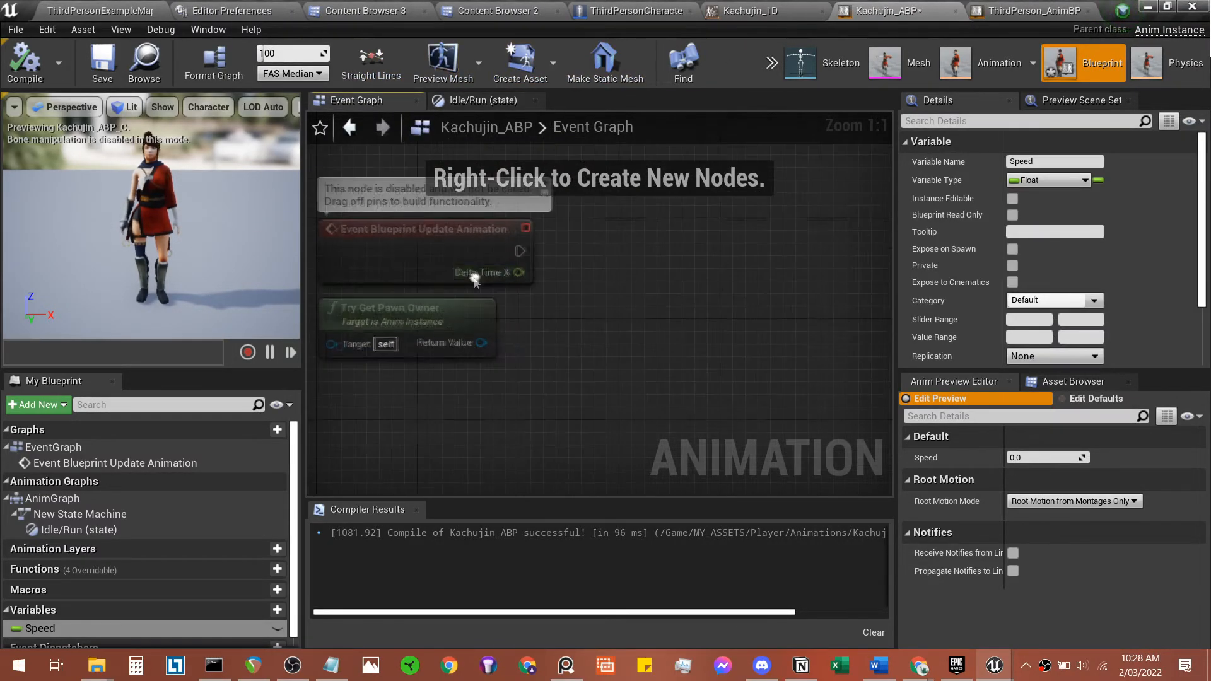
# Step: Examine the Event Blueprint Update Animation and pawn owner validity nodes in ThirdPerson_AnimBP's Event Graph
pyautogui.click(1035, 11)
pyautogui.moveTo(742, 305); pyautogui.dragTo(573, 243, button='right')
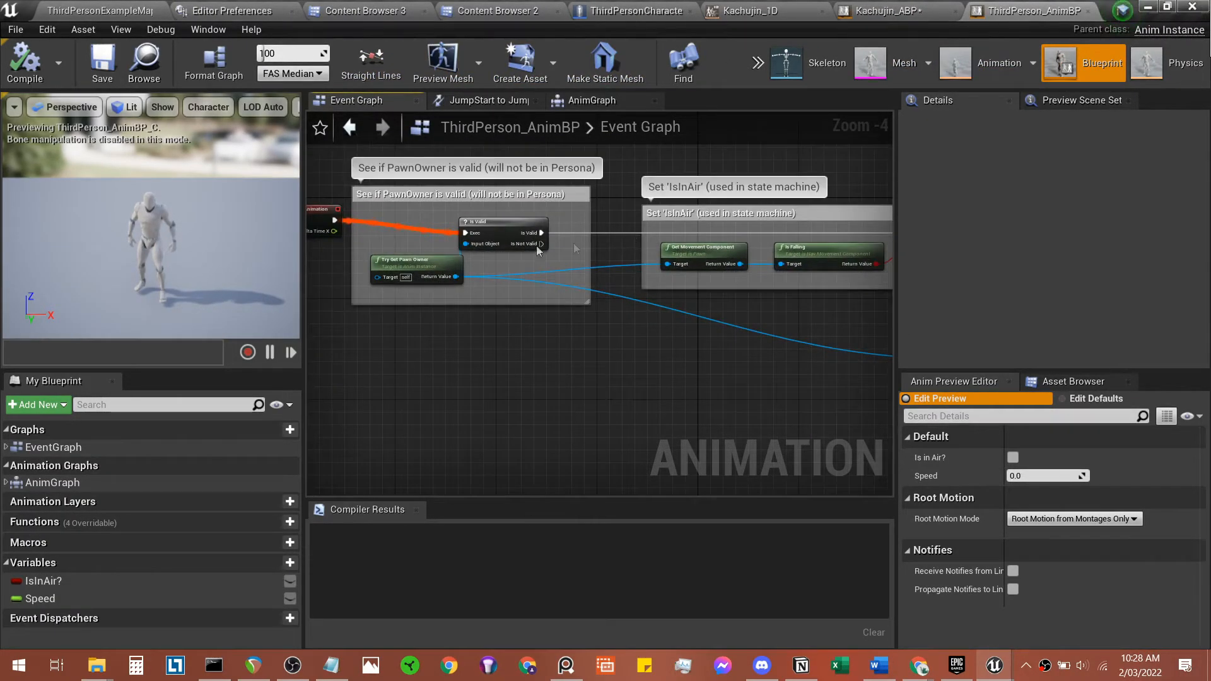
pyautogui.scroll(3, 613, 319)
pyautogui.moveTo(613, 319); pyautogui.dragTo(329, 271, button='right')
pyautogui.scroll(-3, 330, 271)
pyautogui.moveTo(430, 318); pyautogui.dragTo(679, 343, button='right')
pyautogui.scroll(1, 679, 344)
pyautogui.moveTo(465, 256); pyautogui.dragTo(657, 286, button='right')
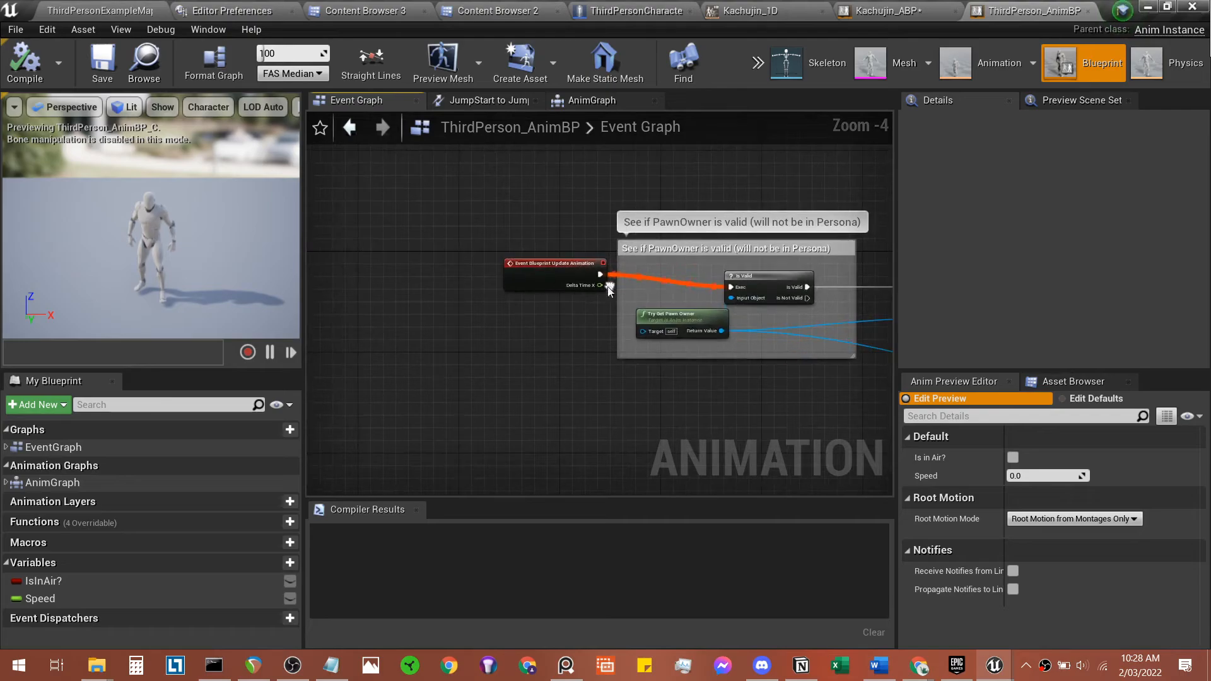
pyautogui.scroll(1, 553, 271)
pyautogui.click(884, 12)
pyautogui.click(1035, 10)
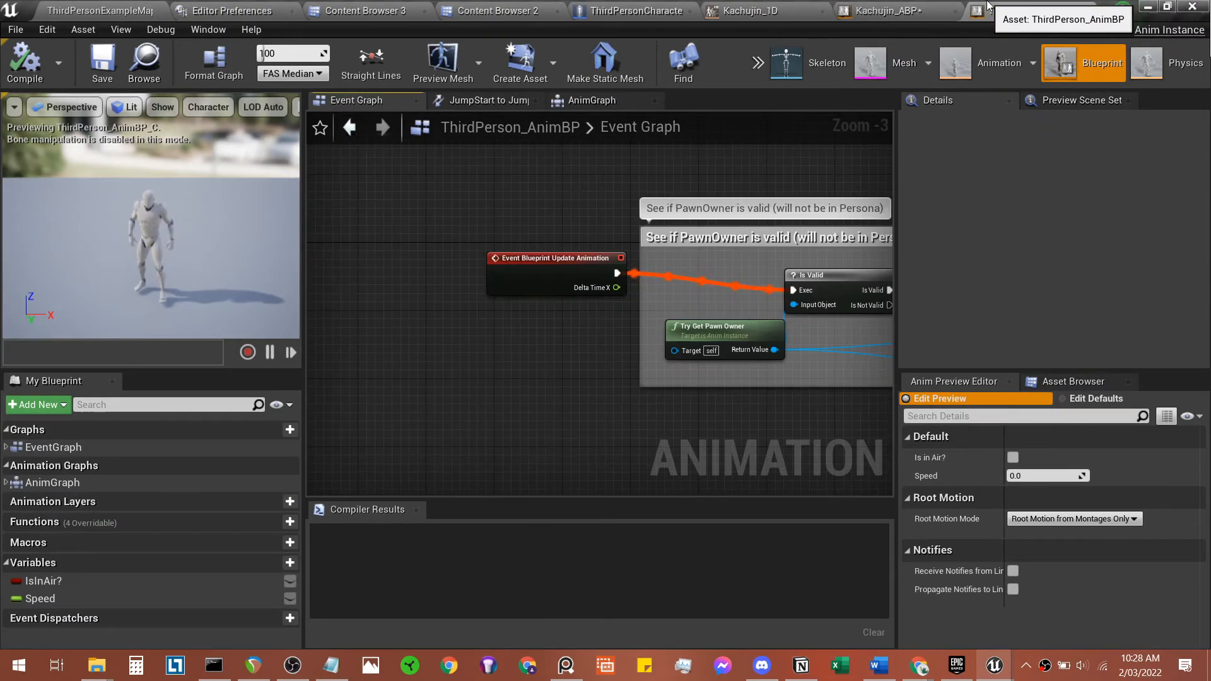
# Step: Examine how ThirdPerson_AnimBP's Event Graph sets Is in Air? and Speed, and check the IsInAir? variable's type
pyautogui.scroll(-2, 619, 267)
pyautogui.moveTo(820, 297); pyautogui.dragTo(622, 270, button='right')
pyautogui.scroll(-1, 392, 284)
pyautogui.scroll(2, 730, 312)
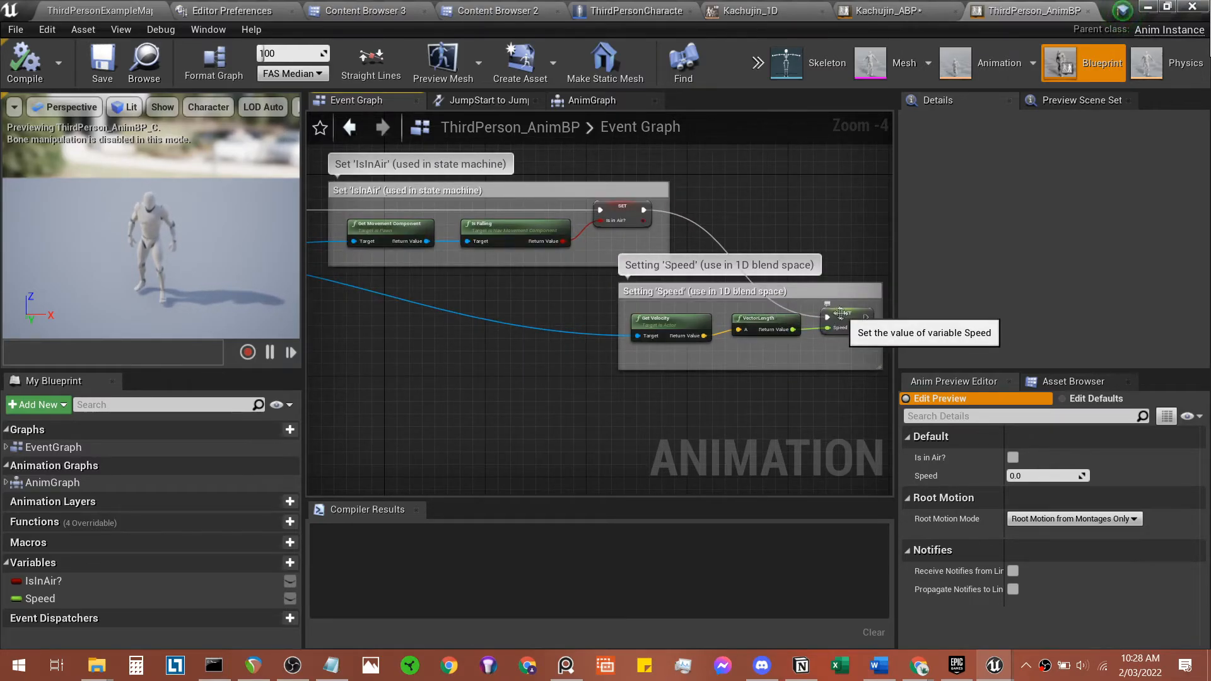
pyautogui.scroll(3, 648, 195)
pyautogui.moveTo(648, 196); pyautogui.dragTo(589, 254, button='right')
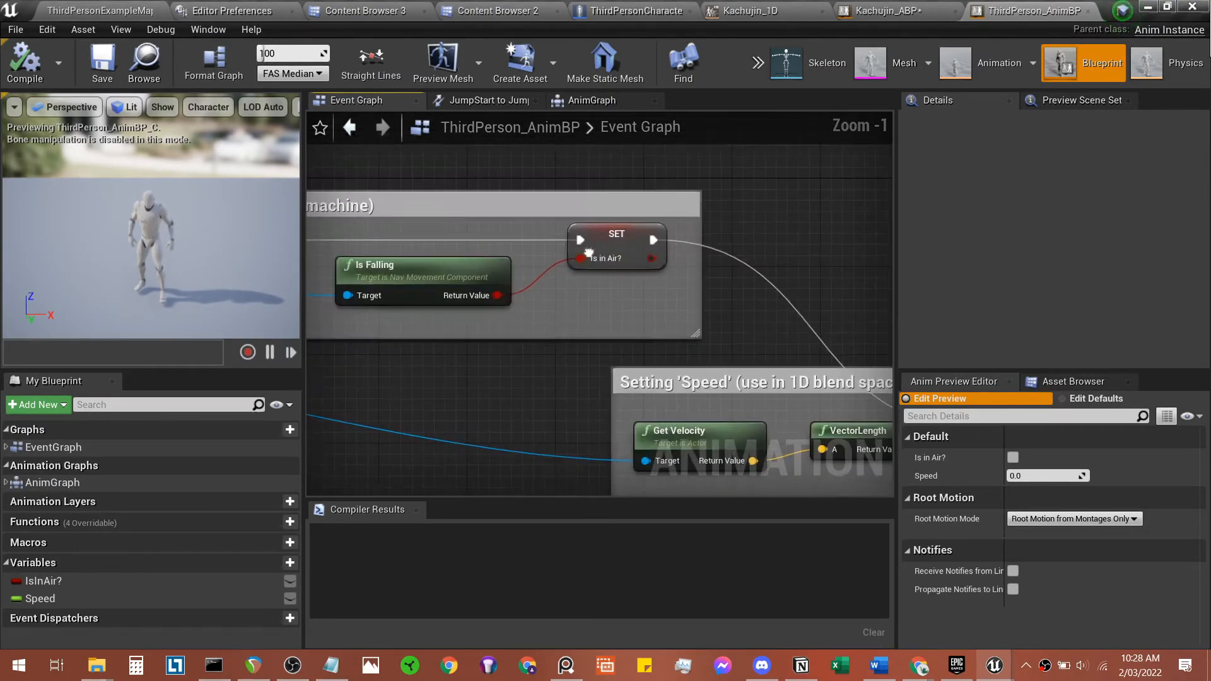
pyautogui.scroll(1, 589, 254)
pyautogui.click(630, 238)
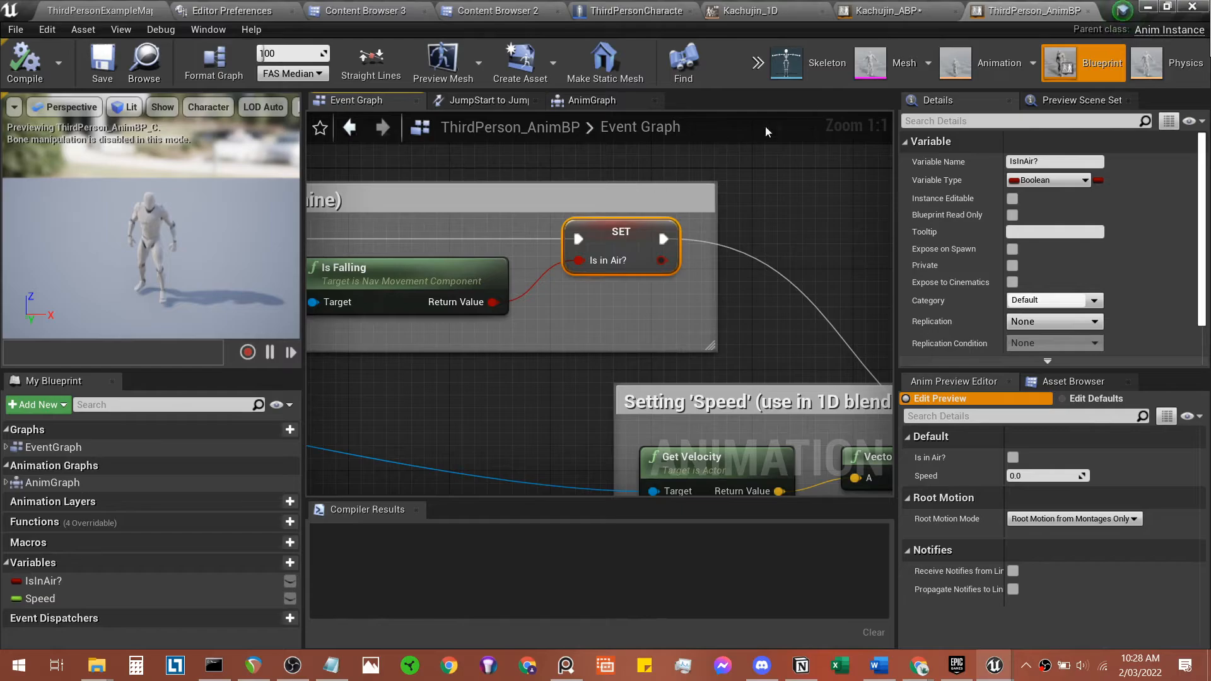
# Step: Add a Boolean variable named IsInAir? to Kachujin_ABP
pyautogui.click(891, 8)
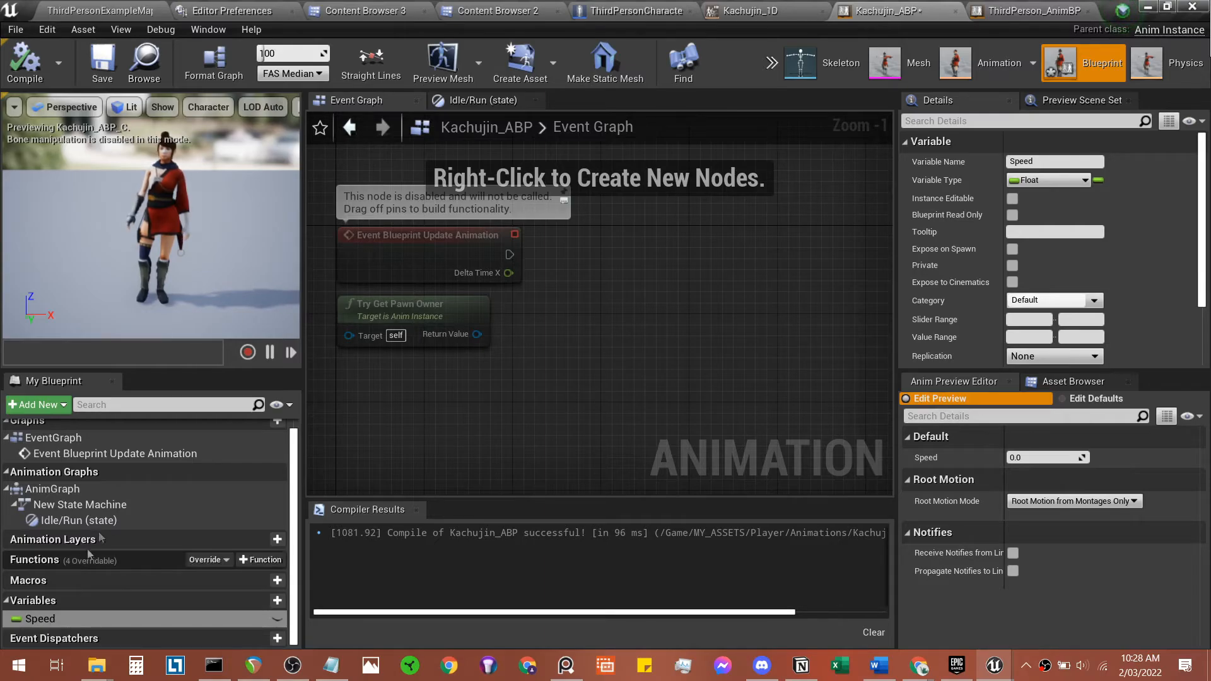
pyautogui.click(484, 101)
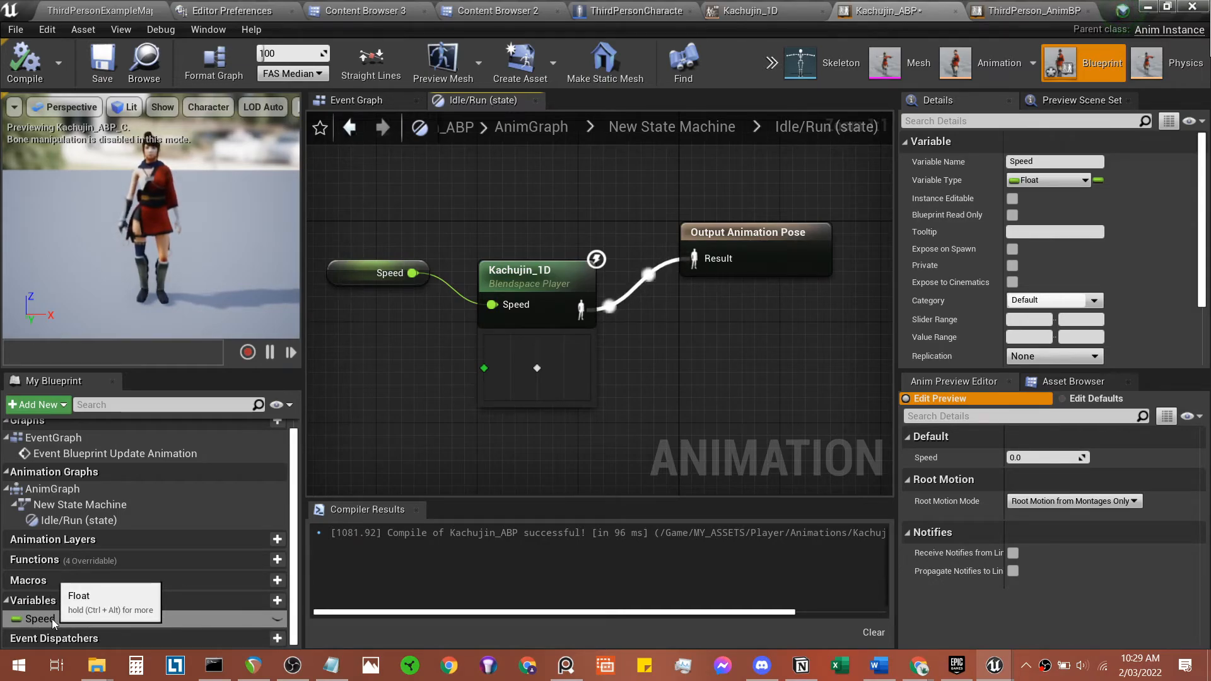
pyautogui.click(358, 100)
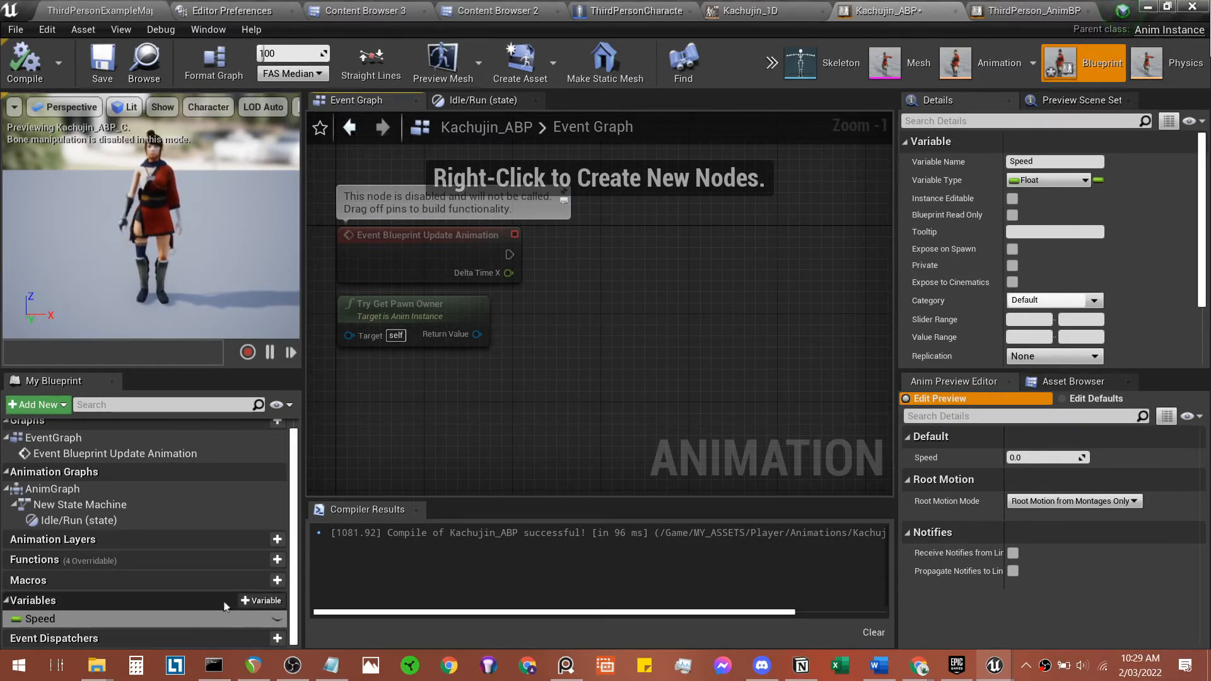
pyautogui.click(277, 600)
pyautogui.write('IsInAir?')
pyautogui.press('Return')
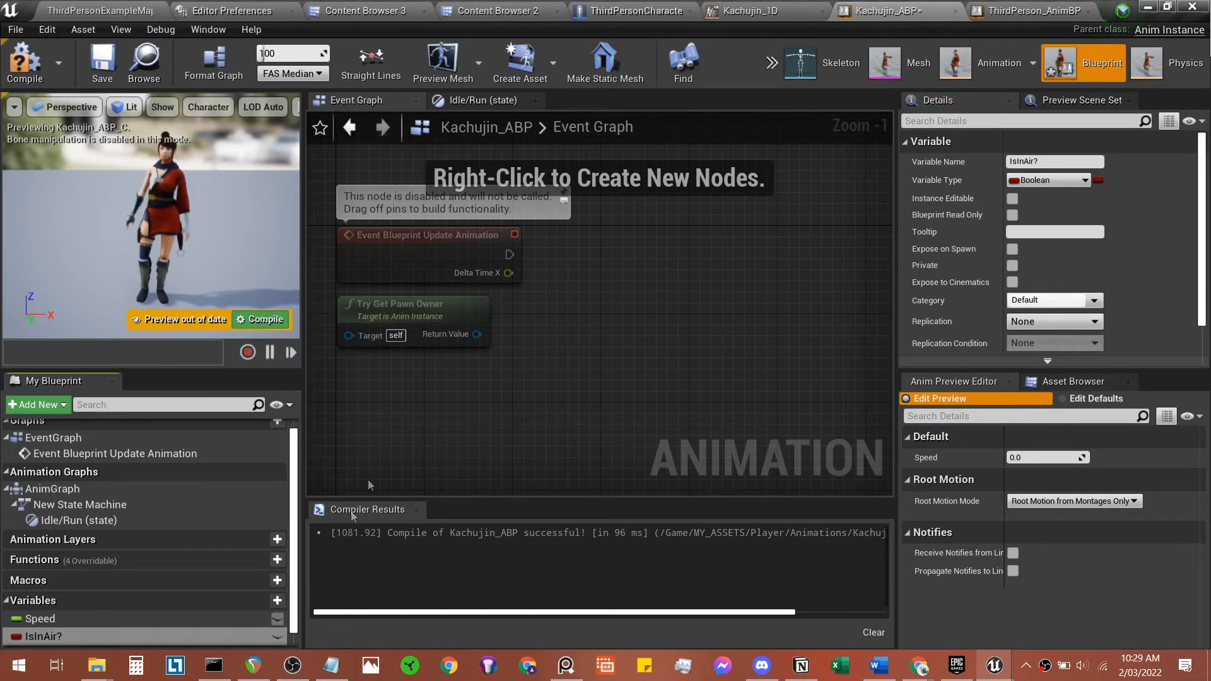
# Step: Compile and save Kachujin_ABP with its new IsInAir? variable
pyautogui.moveTo(369, 483); pyautogui.dragTo(390, 433, button='right')
pyautogui.click(25, 63)
pyautogui.click(103, 64)
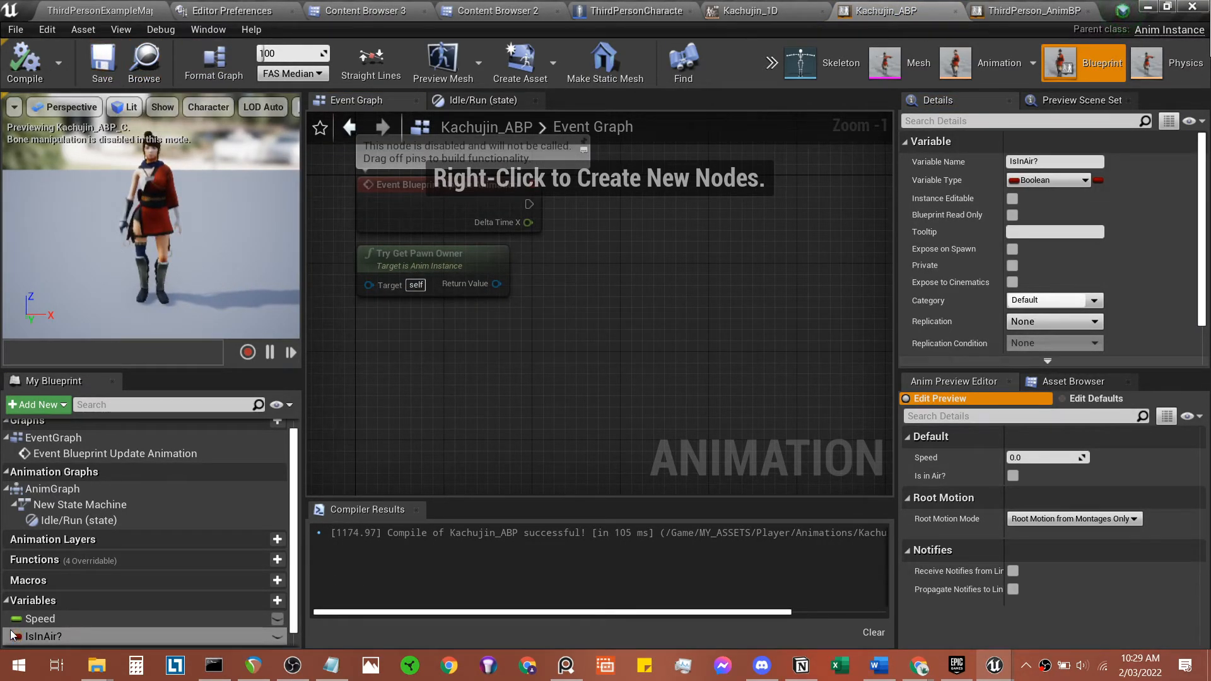
# Step: In ThirdPerson_AnimBP's Event Graph, copy the Is Valid and Try Get Pawn Owner nodes with the nodes setting Is in Air? and Speed
pyautogui.click(1007, 9)
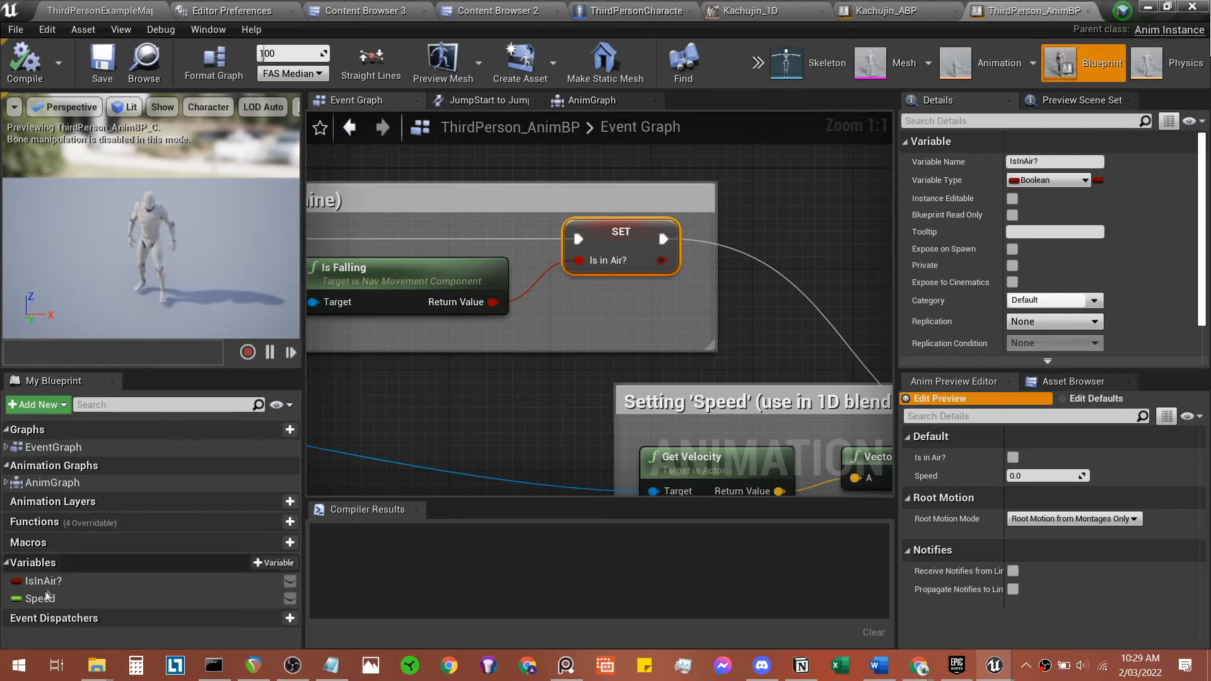
pyautogui.scroll(-5, 748, 272)
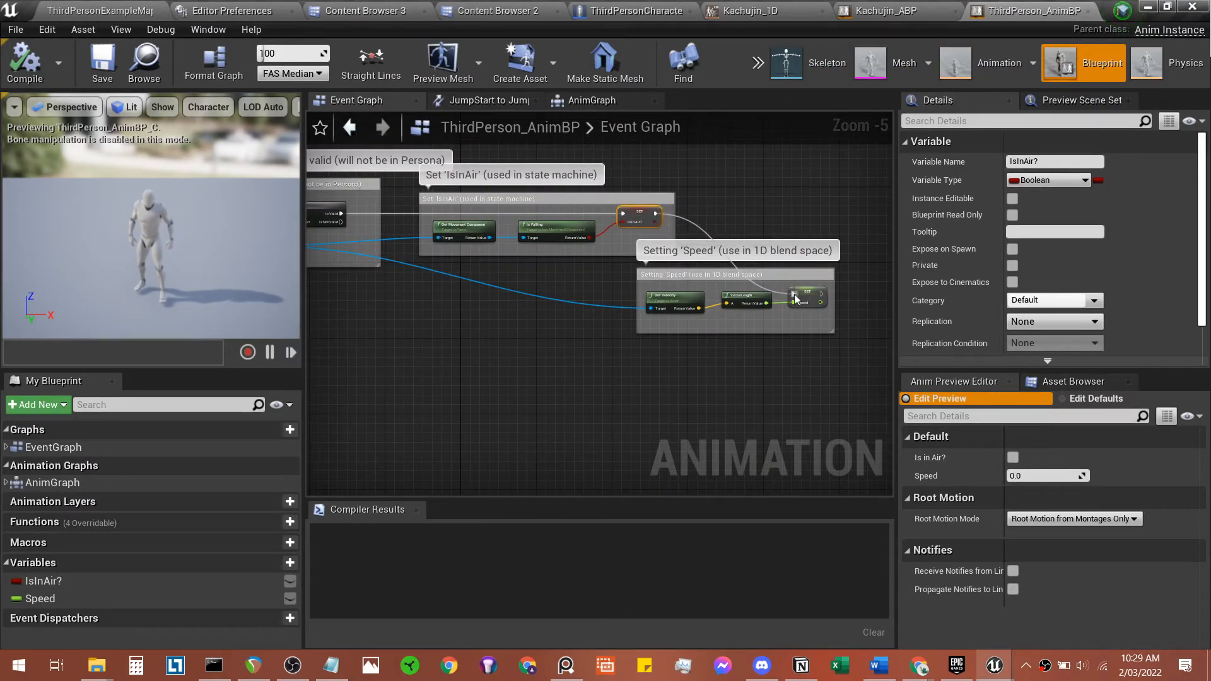
pyautogui.click(798, 296)
pyautogui.scroll(3, 791, 303)
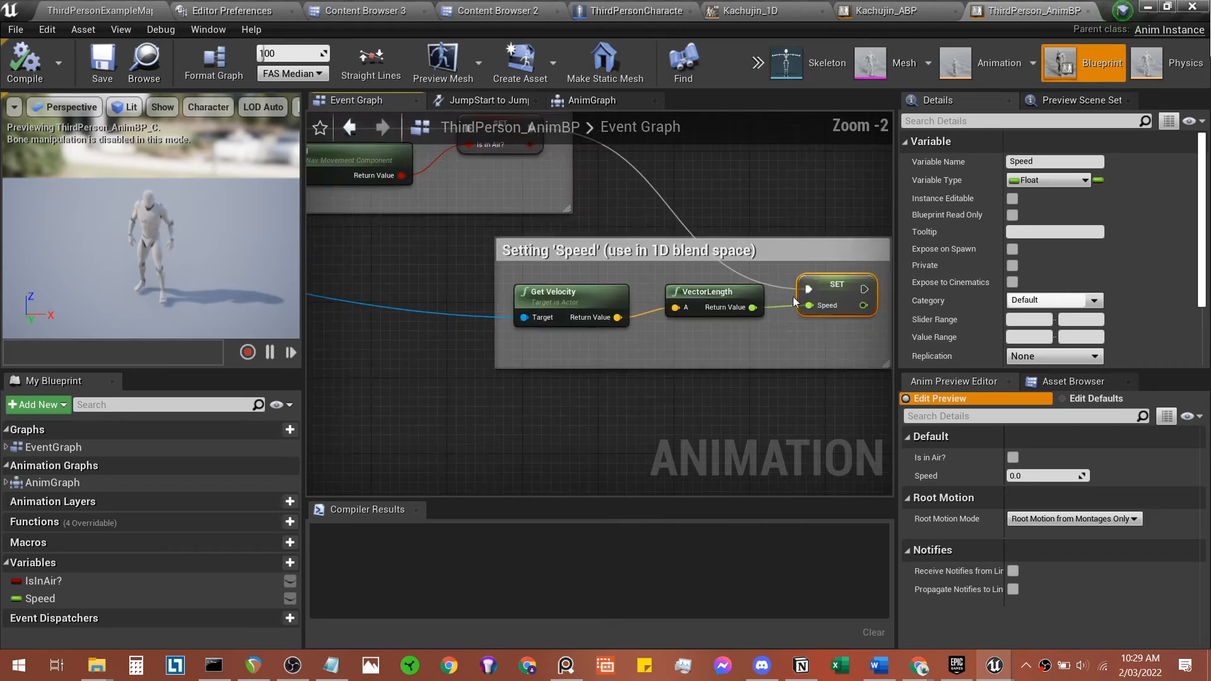
pyautogui.keyDown('ctrl'); pyautogui.click(701, 291); pyautogui.keyUp('ctrl')
pyautogui.keyDown('ctrl'); pyautogui.click(609, 291); pyautogui.keyUp('ctrl')
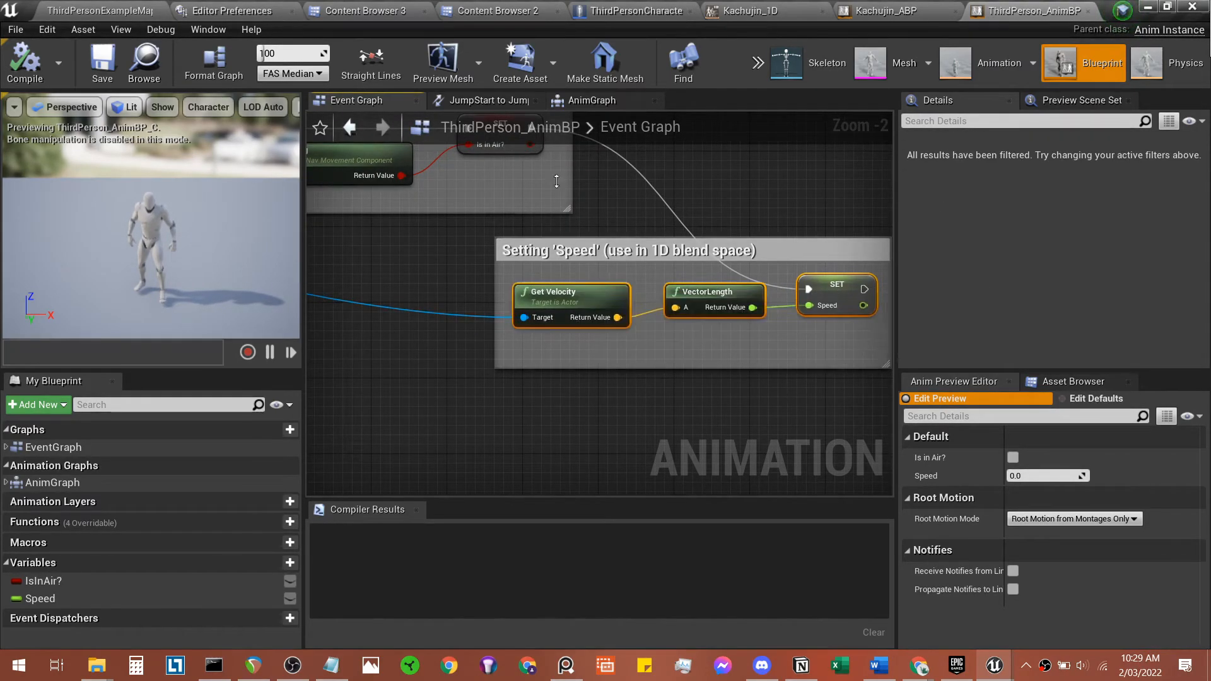
pyautogui.moveTo(536, 171); pyautogui.dragTo(806, 294, button='right')
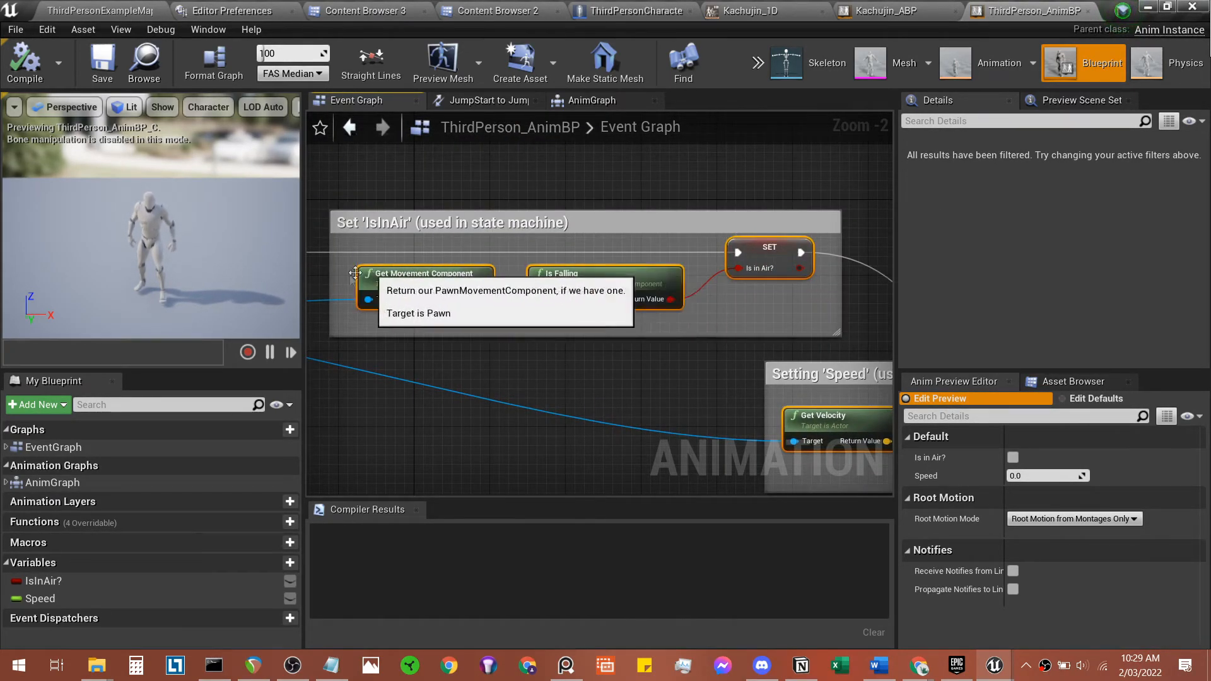
pyautogui.moveTo(309, 281); pyautogui.dragTo(785, 280, button='right')
pyautogui.click(606, 234)
pyautogui.keyDown('ctrl'); pyautogui.click(467, 290); pyautogui.keyUp('ctrl')
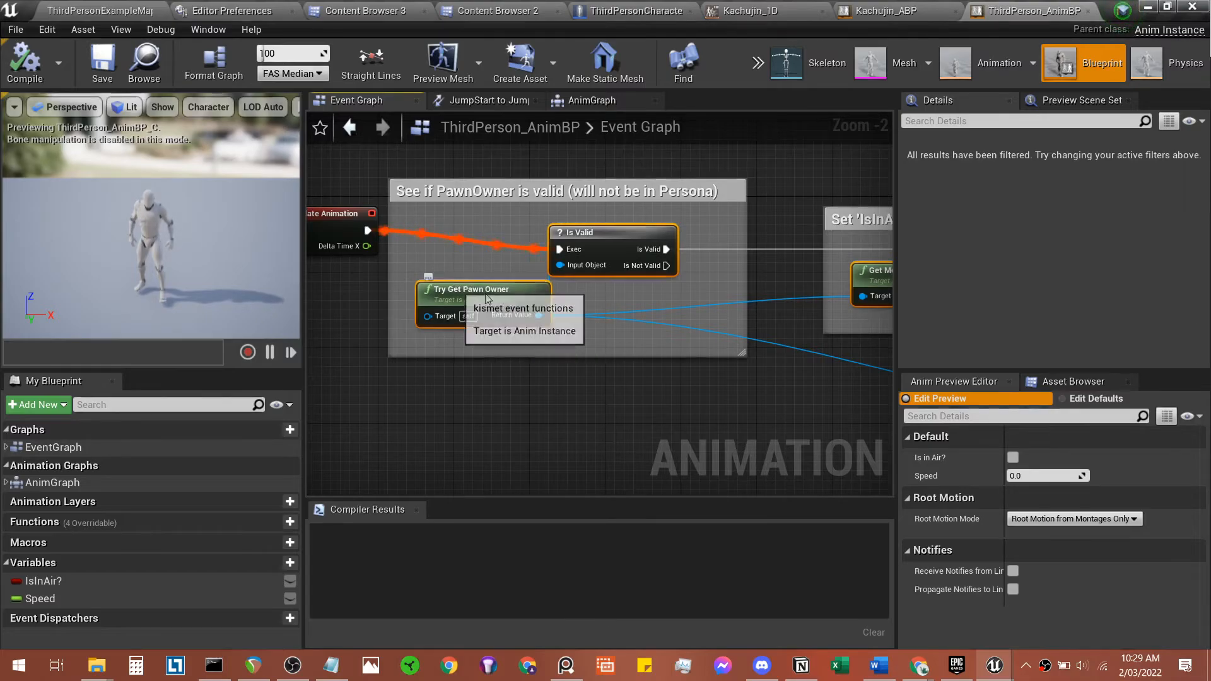
pyautogui.moveTo(463, 289); pyautogui.dragTo(723, 296, button='right')
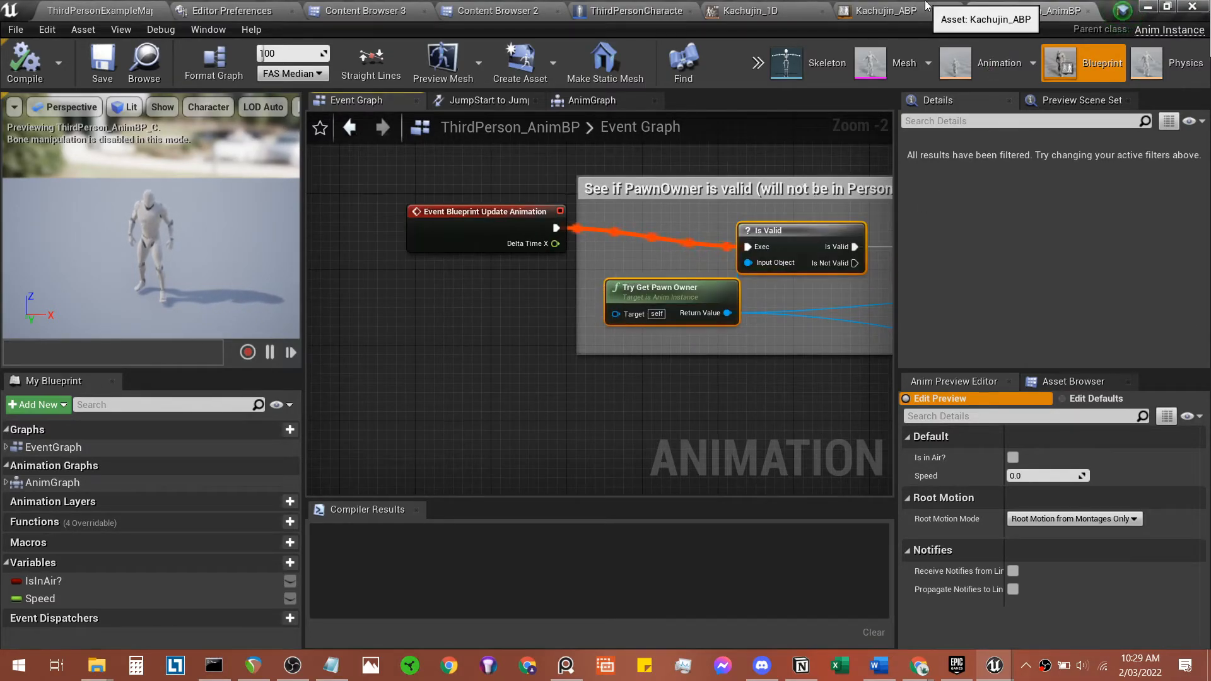
# Step: Paste the copied nodes into Kachujin_ABP's Event Graph and place them clear of the existing event nodes
pyautogui.click(902, 11)
pyautogui.hotkey('ctrl', 'v')
pyautogui.moveTo(569, 270); pyautogui.dragTo(904, 325)
pyautogui.scroll(-3, 753, 289)
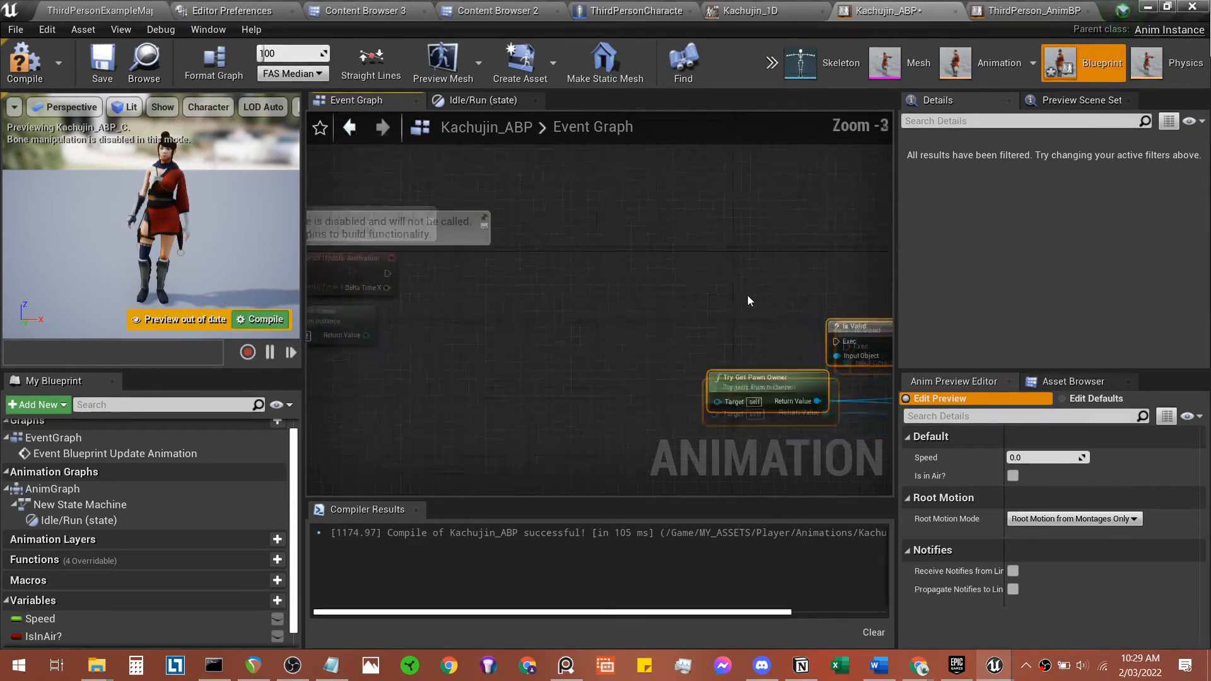
# Step: Connect Event Blueprint Update Animation to the Is Valid node's Exec input and delete the original unconnected Try Get Pawn Owner node
pyautogui.moveTo(813, 329); pyautogui.dragTo(481, 278)
pyautogui.moveTo(402, 368); pyautogui.dragTo(454, 324)
pyautogui.press('Delete')
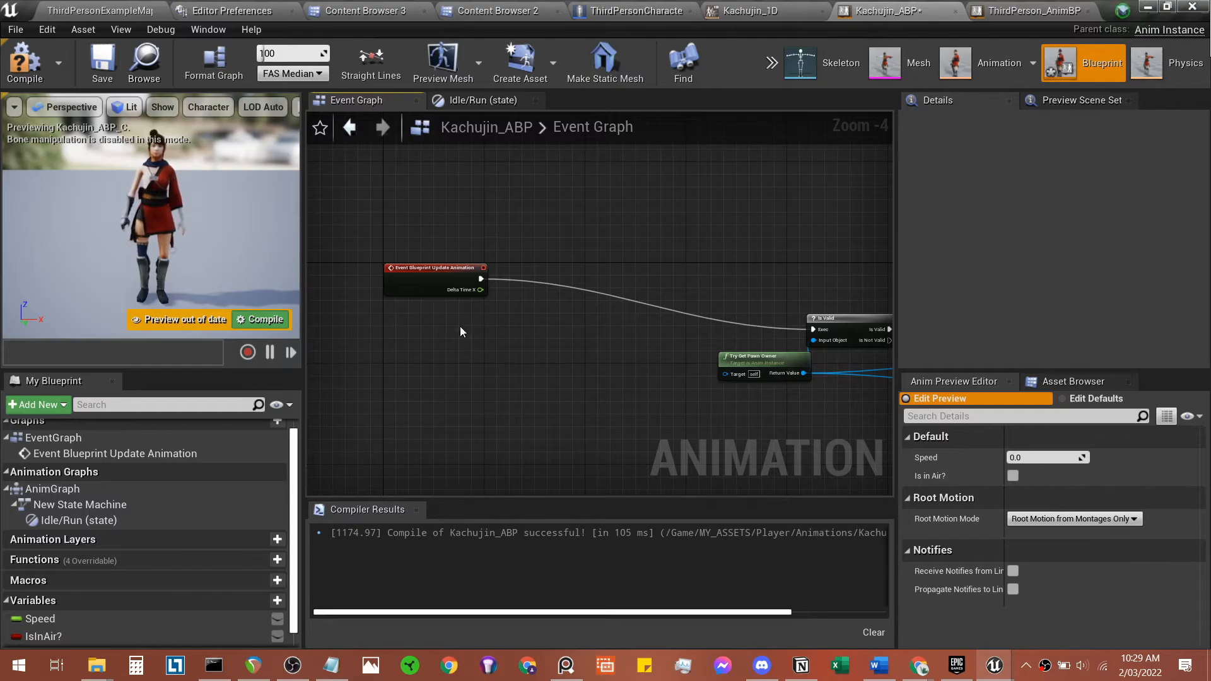
# Step: Search the plugins for "graph" to view the GraphFormatter plugin, and close the plugin list
pyautogui.moveTo(454, 324); pyautogui.dragTo(303, 336, button='right')
pyautogui.scroll(-1, 423, 290)
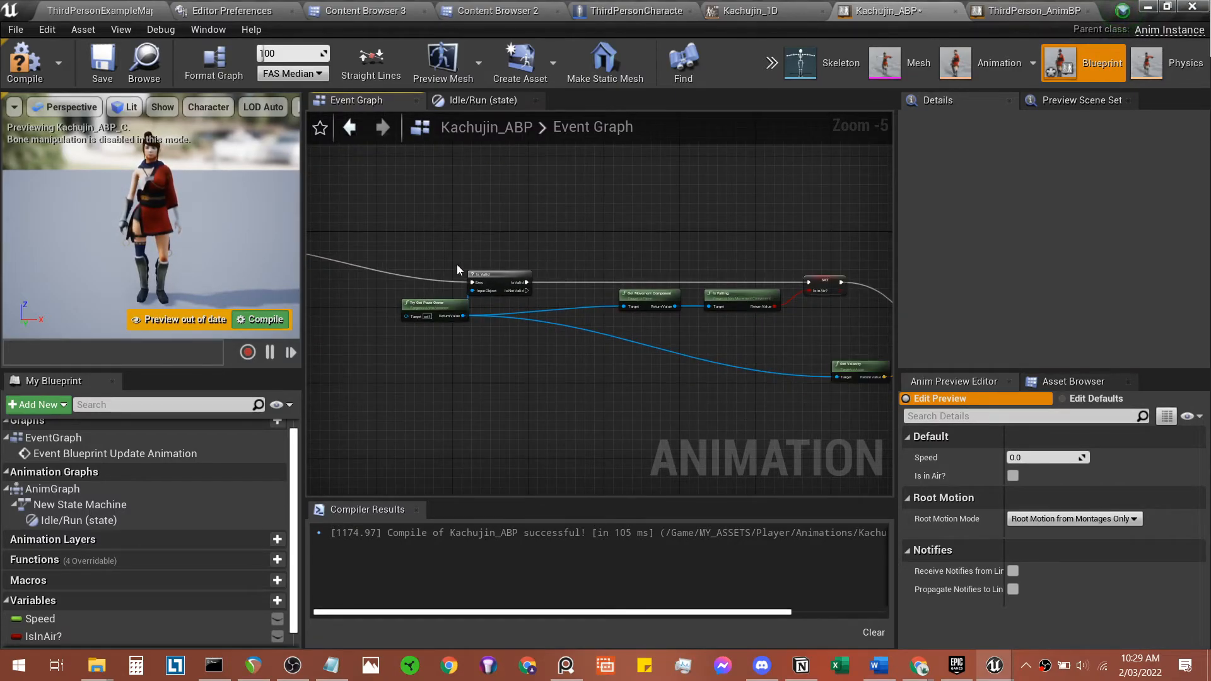
pyautogui.click(51, 30)
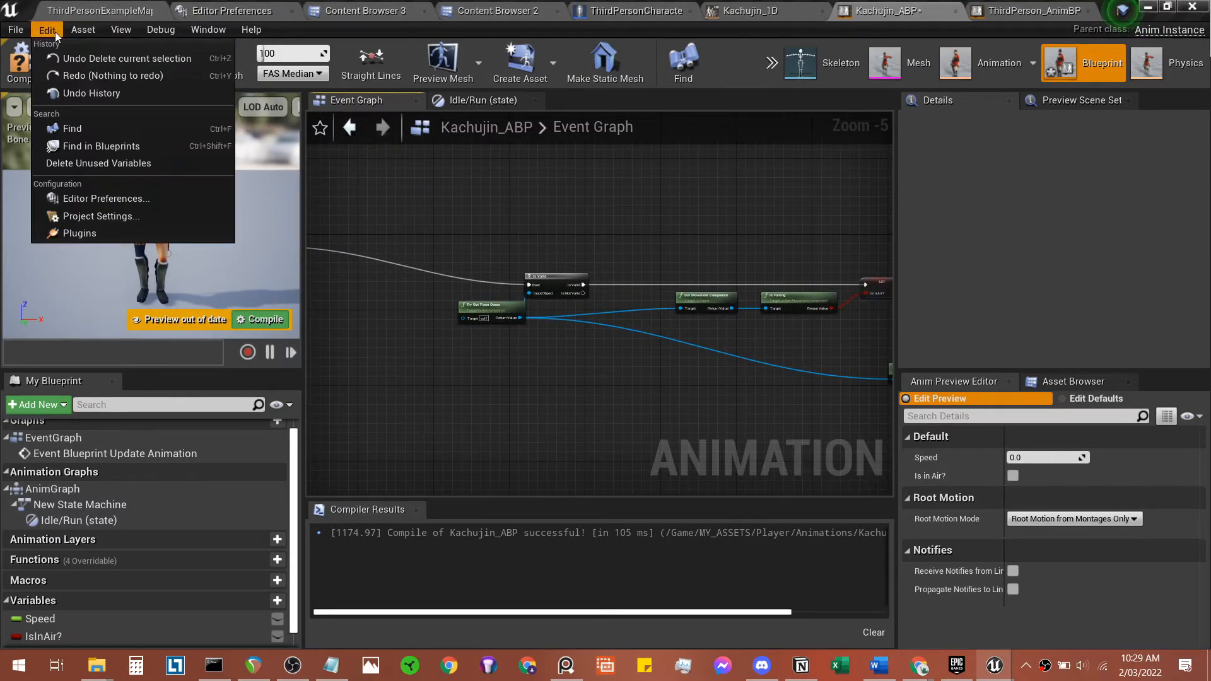
pyautogui.click(139, 234)
pyautogui.write('graph')
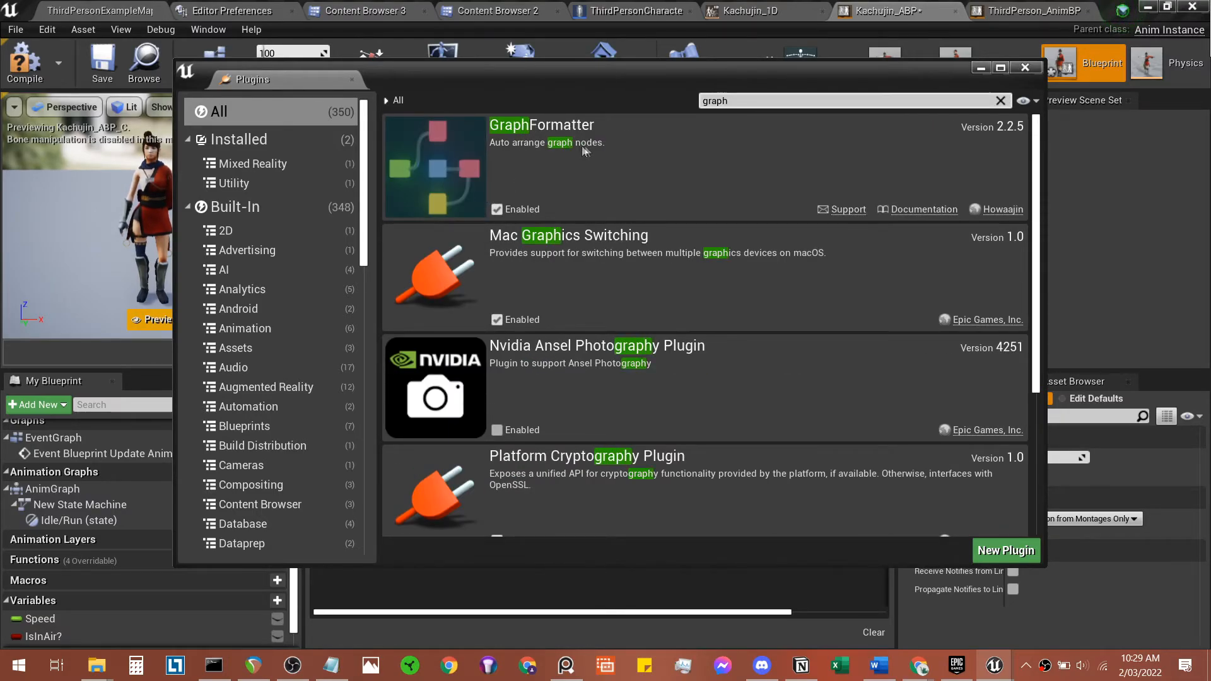
pyautogui.click(1019, 71)
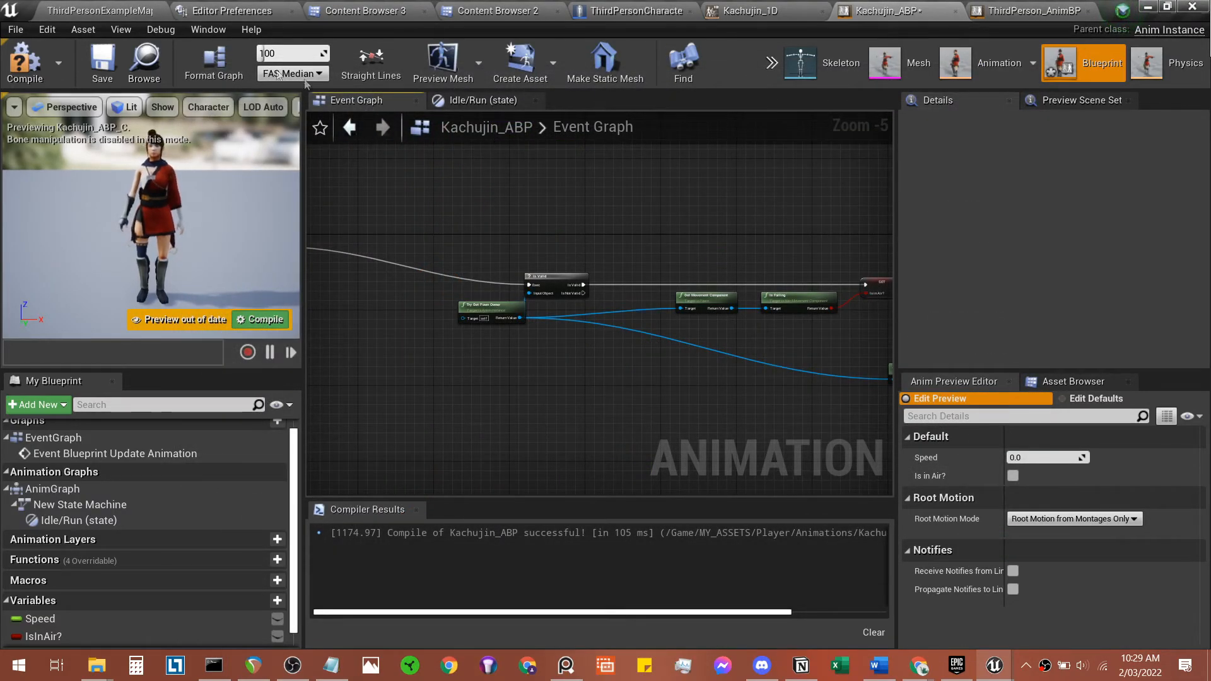
# Step: Auto-format Kachujin_ABP's Event Graph nodes, and compile and save the blueprint
pyautogui.click(210, 60)
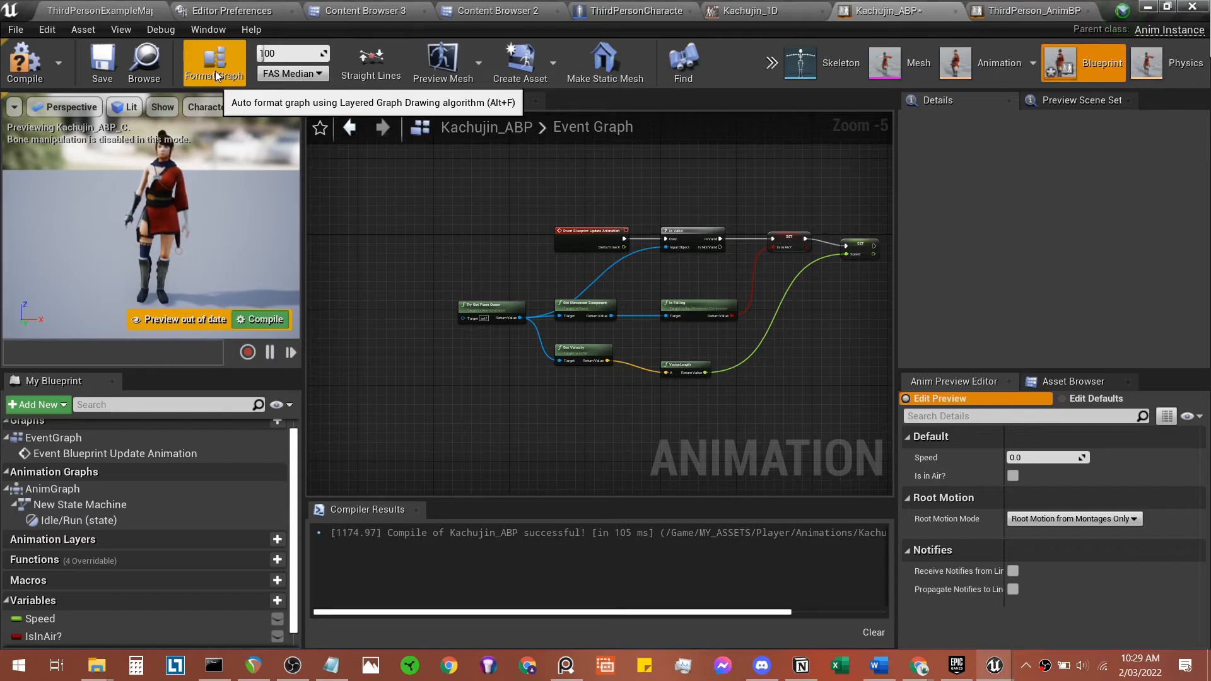
pyautogui.moveTo(672, 272); pyautogui.dragTo(580, 280, button='right')
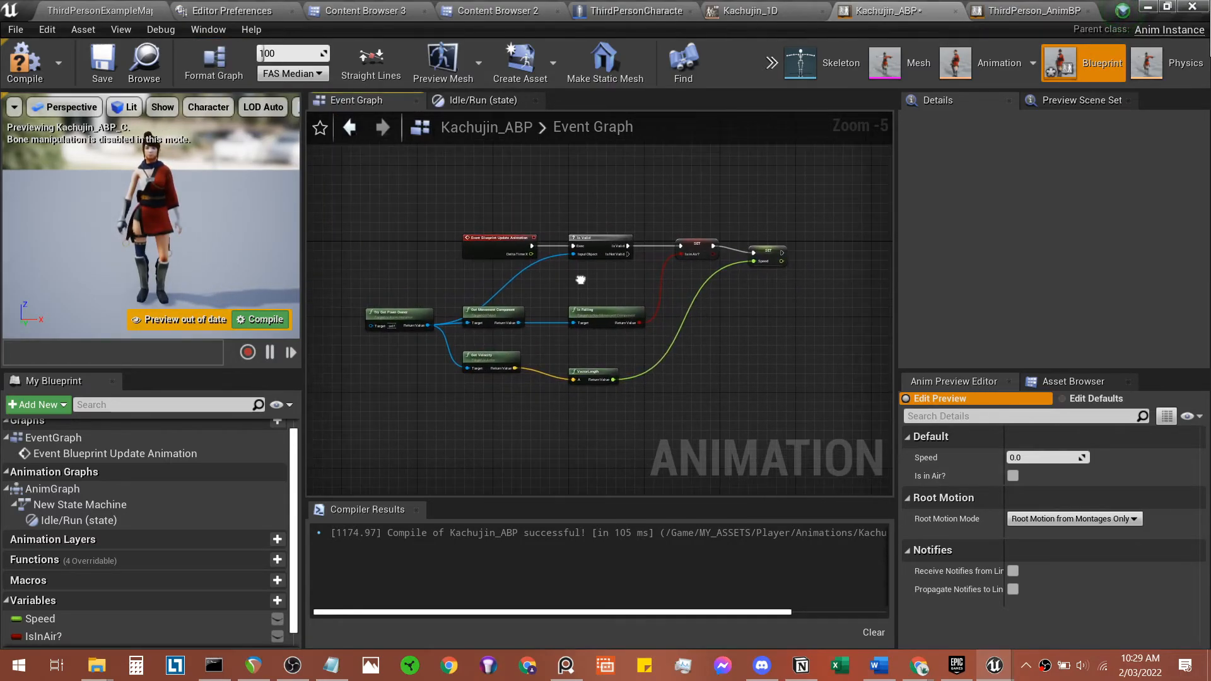
pyautogui.scroll(2, 411, 240)
pyautogui.click(246, 327)
pyautogui.click(109, 66)
# Step: Move the SET Speed node up slightly to line it up with the SET Is in Air? node
pyautogui.moveTo(657, 320); pyautogui.dragTo(311, 252, button='right')
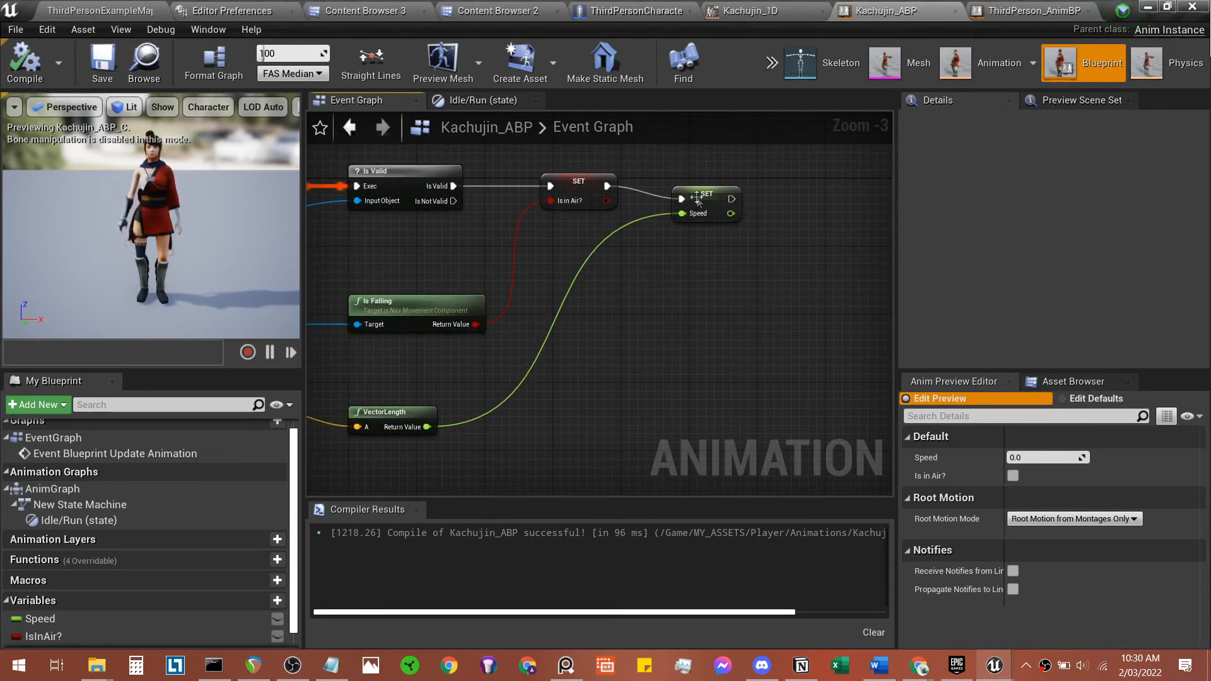
pyautogui.moveTo(697, 199); pyautogui.dragTo(703, 185)
pyautogui.click(674, 256)
# Step: Examine how Event Blueprint Update Animation, Is Valid and Try Get Pawn Owner connect to the movement and velocity nodes
pyautogui.moveTo(479, 277); pyautogui.dragTo(788, 283, button='right')
pyautogui.scroll(1, 436, 274)
pyautogui.moveTo(454, 292); pyautogui.dragTo(359, 327, button='right')
pyautogui.scroll(1, 631, 210)
pyautogui.moveTo(440, 187); pyautogui.dragTo(568, 195, button='right')
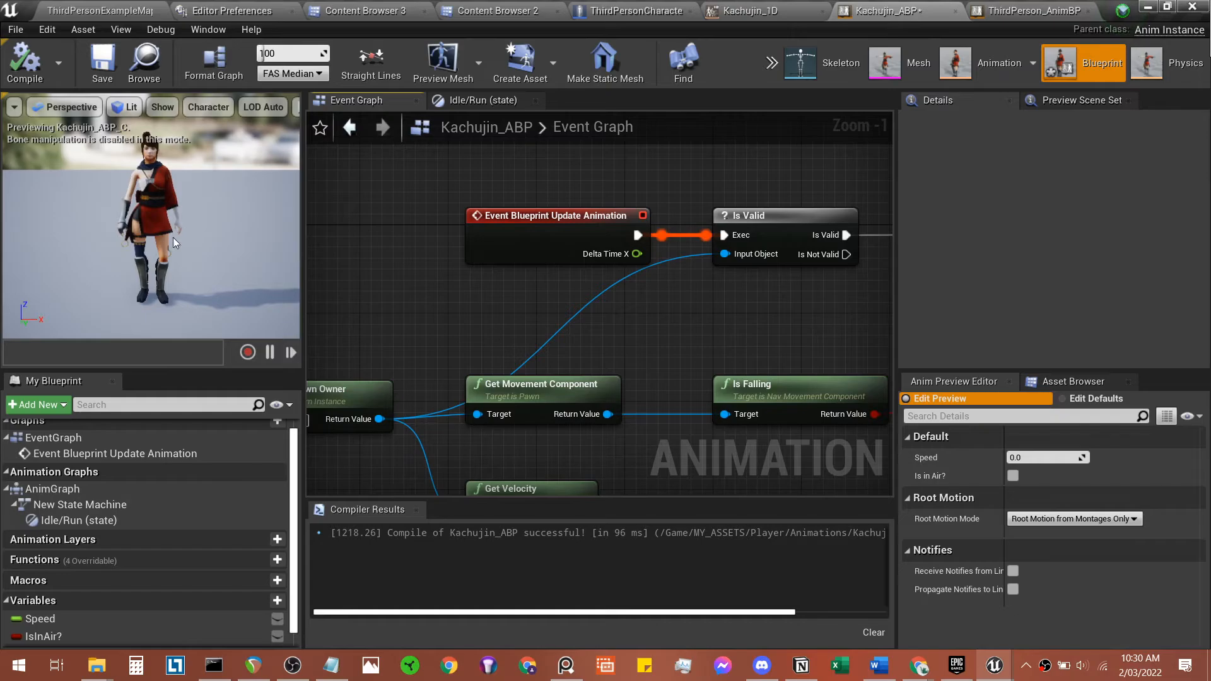
pyautogui.moveTo(656, 277); pyautogui.dragTo(570, 273, button='right')
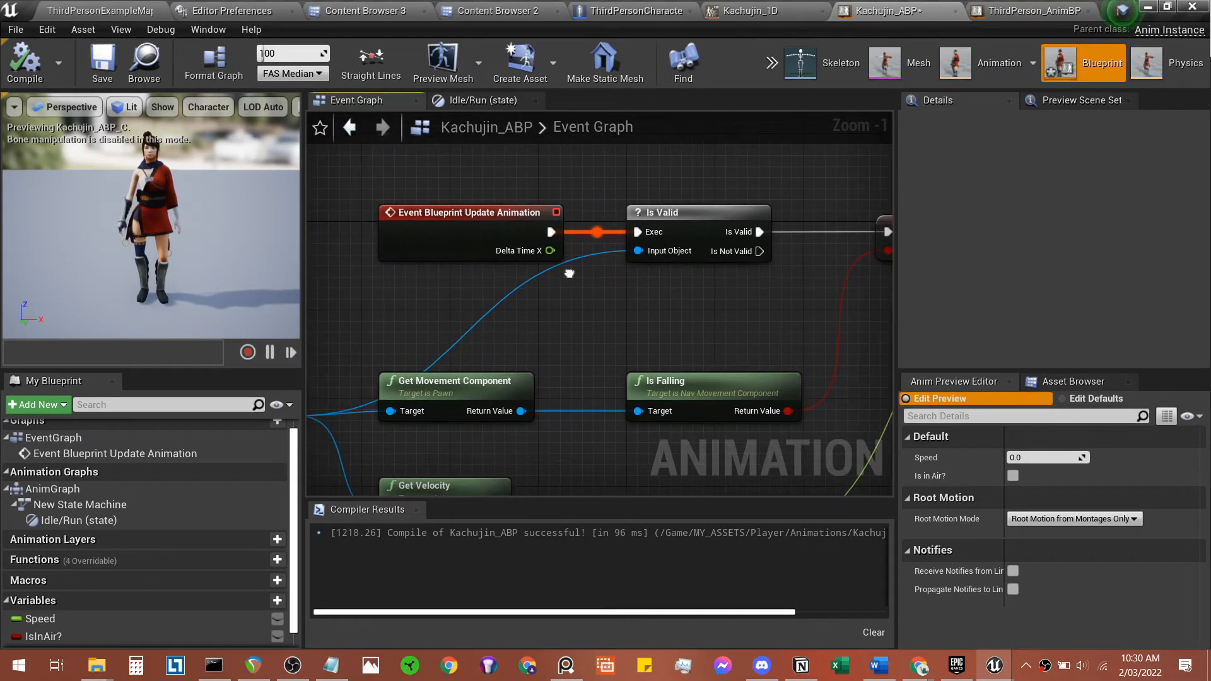
pyautogui.click(707, 227)
pyautogui.moveTo(592, 320); pyautogui.dragTo(793, 270, button='right')
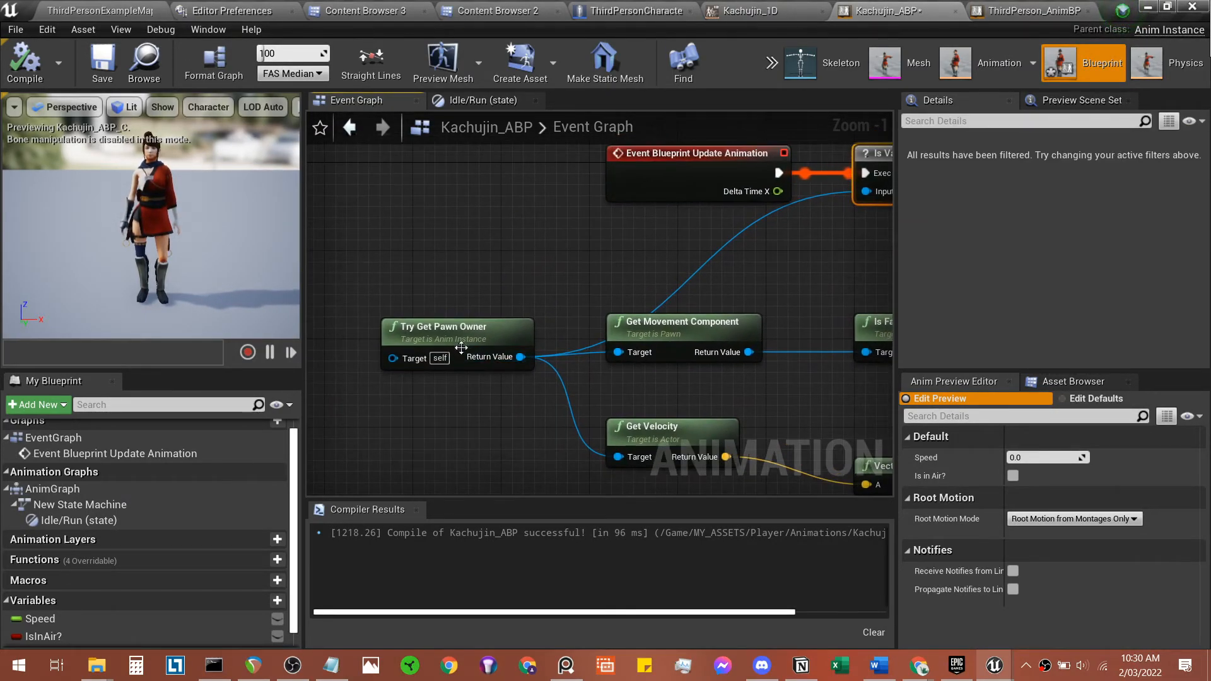
pyautogui.click(432, 331)
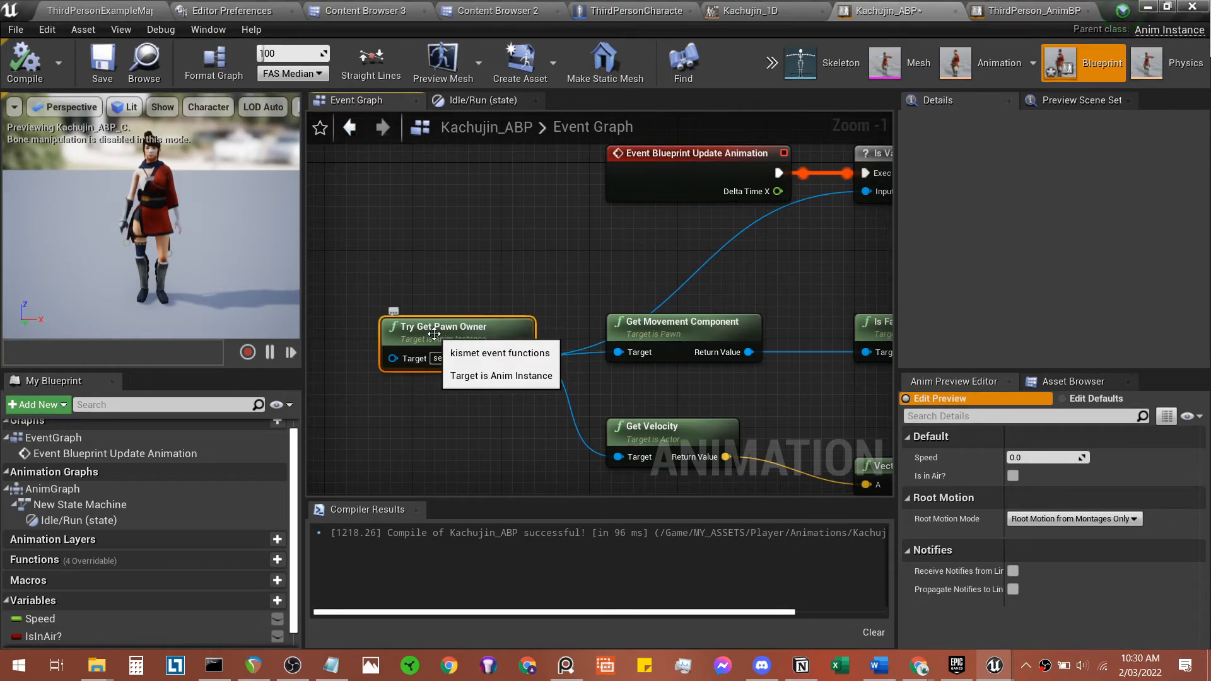
pyautogui.moveTo(544, 356); pyautogui.dragTo(437, 292, button='right')
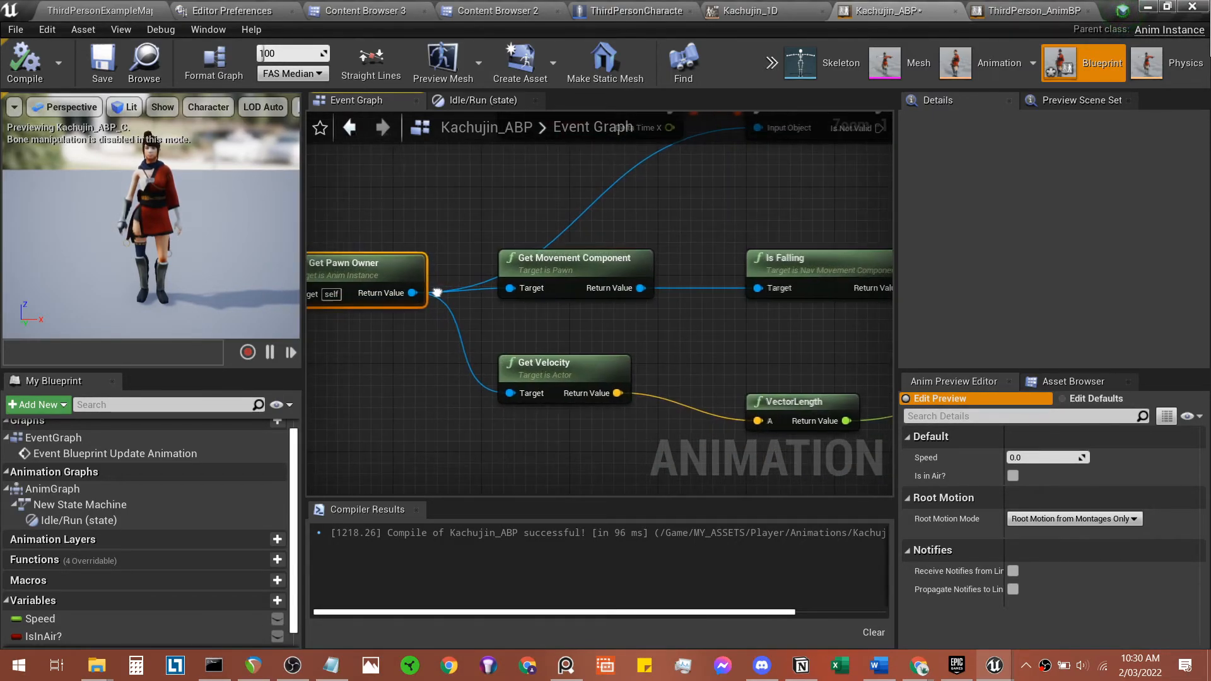
pyautogui.moveTo(679, 321); pyautogui.dragTo(741, 381, button='right')
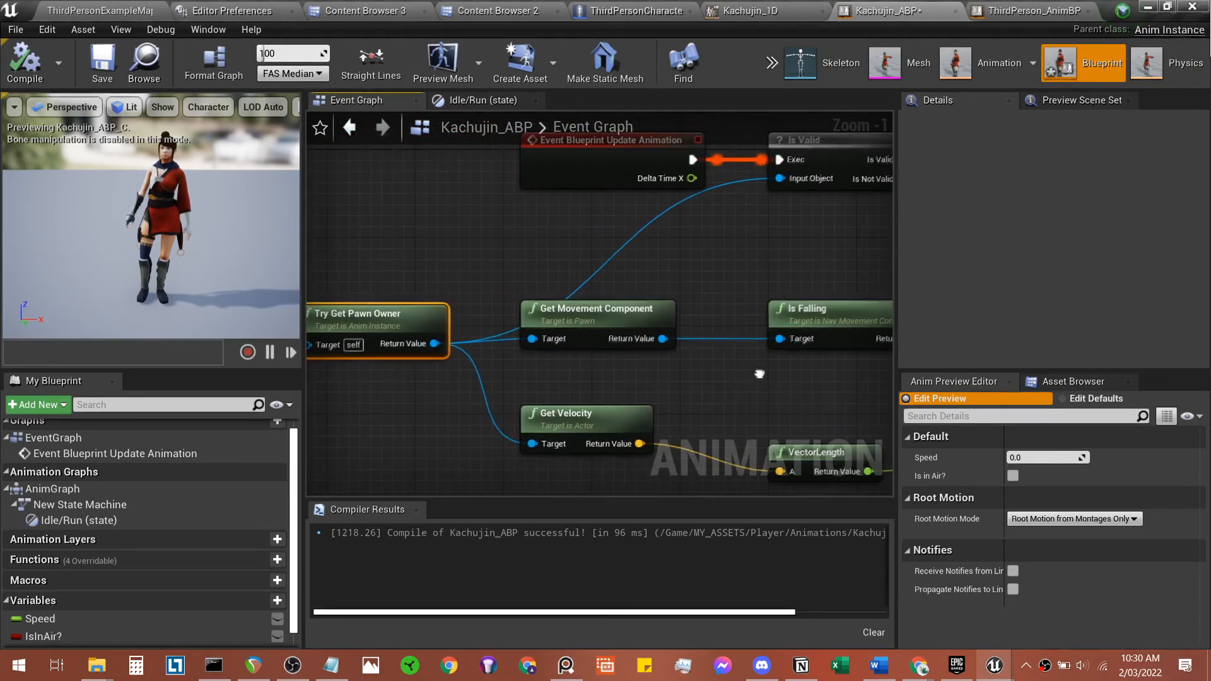
# Step: Disconnect SET Is in Air? from Is Valid and move it below the graph together with Is Falling and Get Movement Component
pyautogui.moveTo(843, 238); pyautogui.dragTo(386, 236, button='right')
pyautogui.moveTo(541, 215); pyautogui.dragTo(732, 206, button='right')
pyautogui.click(725, 205)
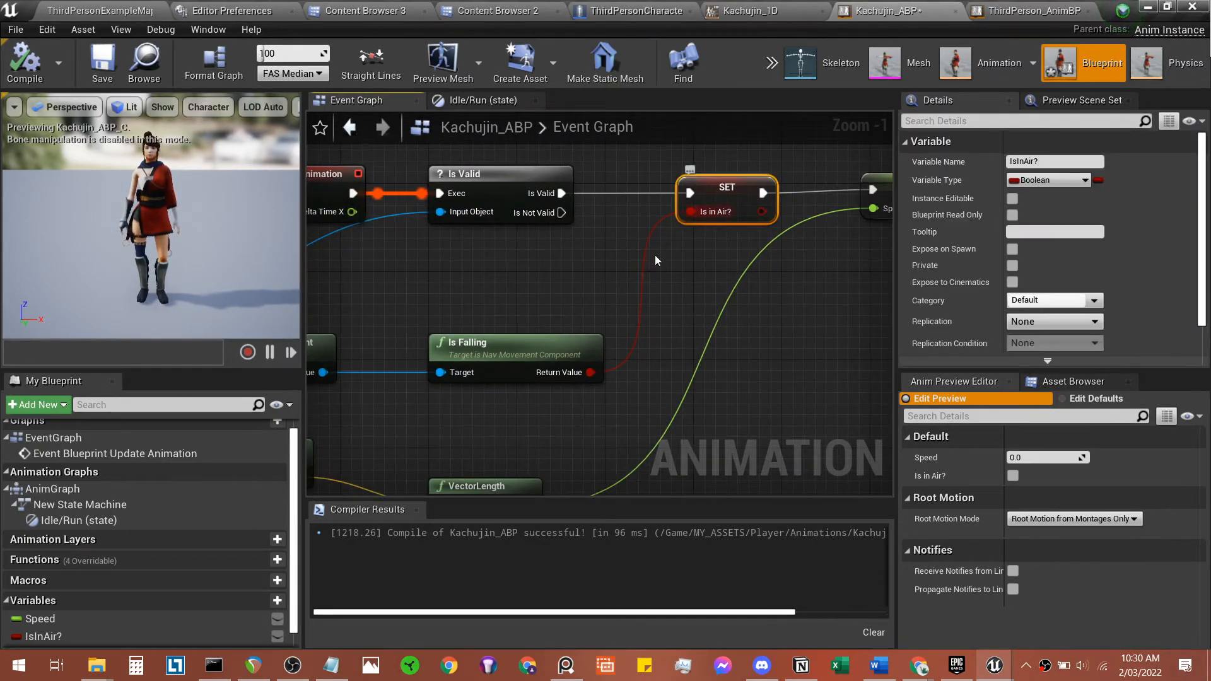
pyautogui.keyDown('ctrl'); pyautogui.click(542, 338); pyautogui.keyUp('ctrl')
pyautogui.moveTo(504, 337); pyautogui.dragTo(679, 261, button='right')
pyautogui.keyDown('ctrl'); pyautogui.click(482, 270); pyautogui.keyUp('ctrl')
pyautogui.scroll(-2, 514, 268)
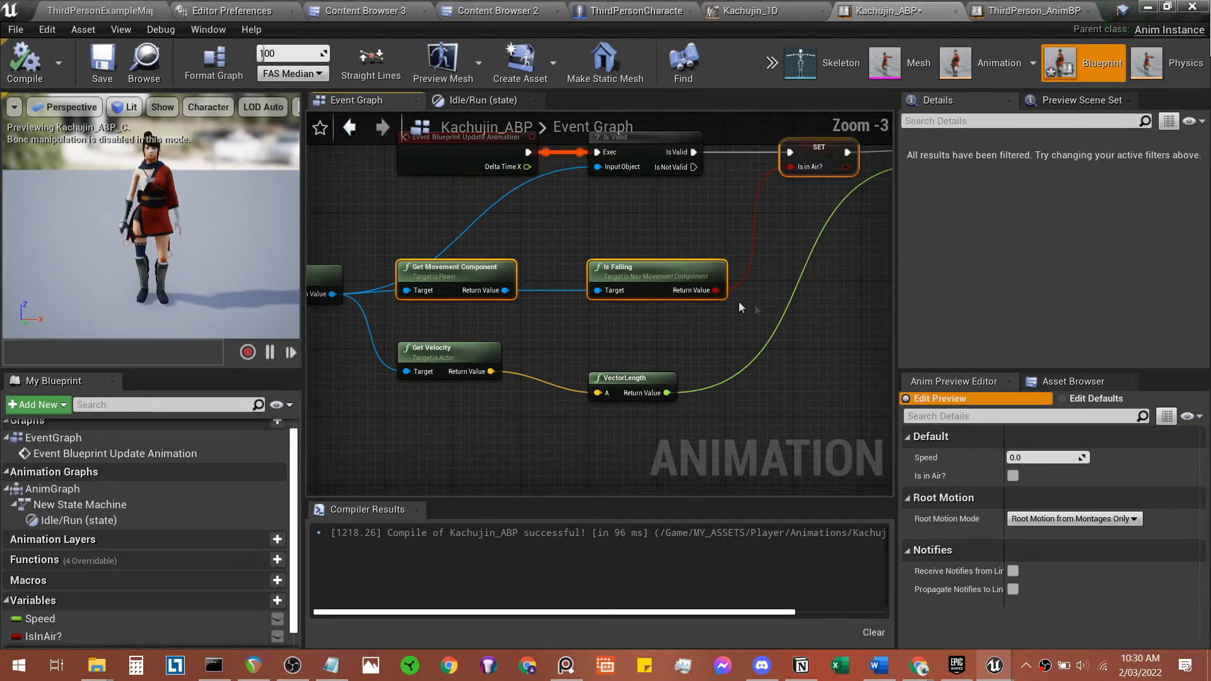
pyautogui.moveTo(739, 306); pyautogui.dragTo(698, 386, button='right')
pyautogui.keyDown('alt'); pyautogui.click(713, 232); pyautogui.keyUp('alt')
pyautogui.moveTo(593, 304); pyautogui.dragTo(576, 249, button='right')
pyautogui.moveTo(750, 173); pyautogui.dragTo(600, 249)
pyautogui.moveTo(632, 231); pyautogui.dragTo(732, 238, button='right')
# Step: Enclose the selected Is in Air? nodes in a comment box titled Jumping
pyautogui.press('c')
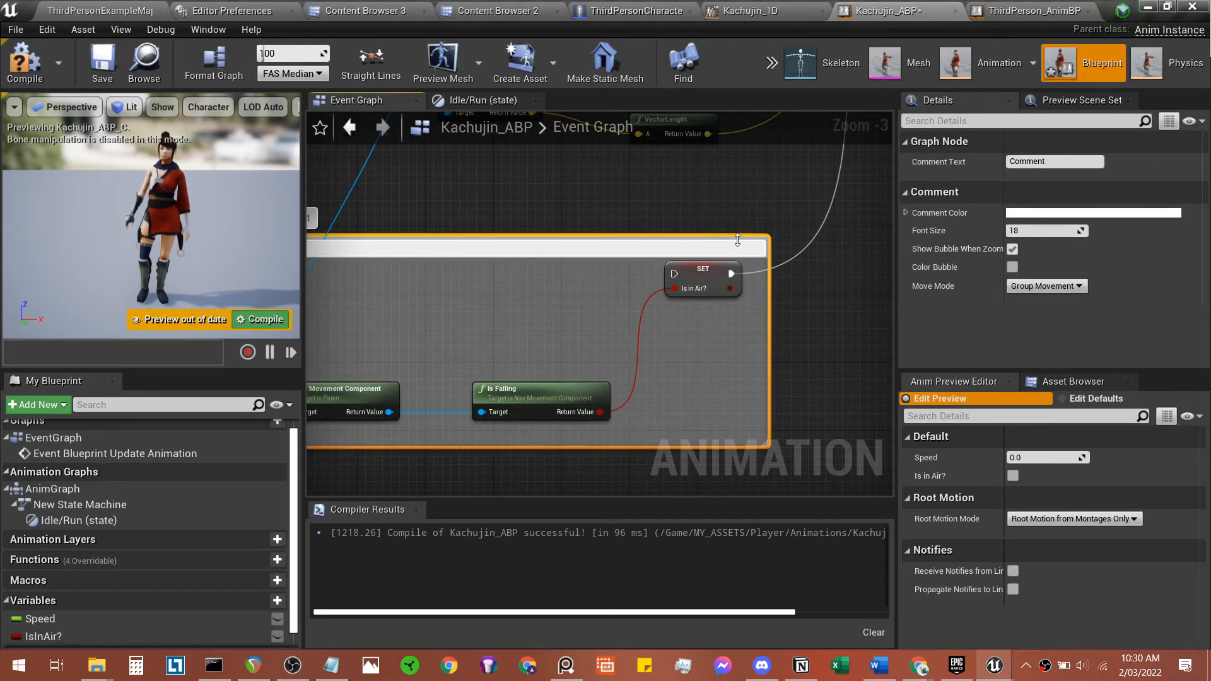
pyautogui.write('Jumping')
pyautogui.press('Return')
# Step: Break the execution wire from SET Is in Air? to SET Speed and connect Is Valid directly to SET Speed
pyautogui.scroll(-3, 771, 247)
pyautogui.moveTo(749, 244); pyautogui.dragTo(679, 211, button='right')
pyautogui.scroll(3, 655, 294)
pyautogui.click(773, 335)
pyautogui.scroll(2, 671, 404)
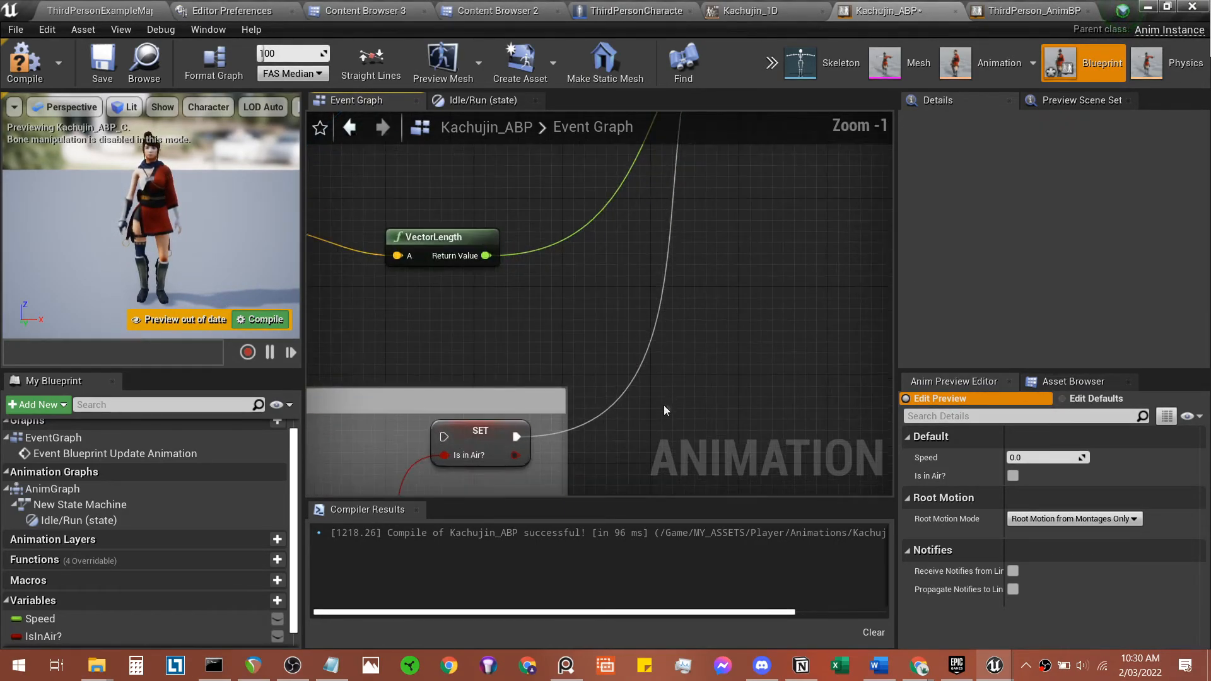
pyautogui.keyDown('alt'); pyautogui.click(609, 407); pyautogui.keyUp('alt')
pyautogui.scroll(-3, 620, 359)
pyautogui.moveTo(731, 288); pyautogui.dragTo(728, 492, button='right')
pyautogui.scroll(2, 608, 350)
pyautogui.moveTo(811, 367); pyautogui.dragTo(809, 366)
# Step: Auto-format only the nodes outside the Jumping comment, and compile and save Kachujin_ABP
pyautogui.moveTo(694, 445); pyautogui.dragTo(814, 230, button='right')
pyautogui.scroll(-1, 811, 237)
pyautogui.scroll(-1, 816, 289)
pyautogui.moveTo(656, 286); pyautogui.dragTo(674, 313, button='right')
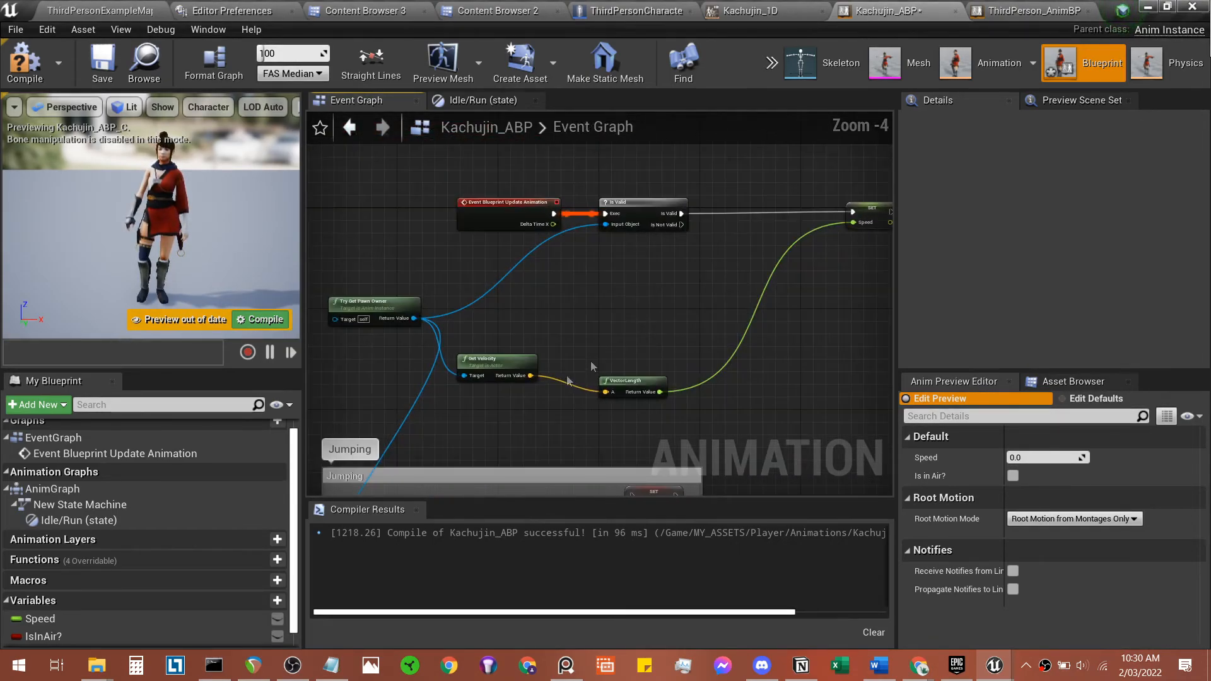
pyautogui.moveTo(688, 345); pyautogui.dragTo(689, 344)
pyautogui.moveTo(822, 243); pyautogui.dragTo(755, 236, button='right')
pyautogui.keyDown('shift'); pyautogui.moveTo(841, 284); pyautogui.dragTo(356, 175); pyautogui.keyUp('shift')
pyautogui.moveTo(378, 253); pyautogui.dragTo(760, 250, button='right')
pyautogui.keyDown('shift'); pyautogui.moveTo(789, 265); pyautogui.dragTo(526, 410); pyautogui.keyUp('shift')
pyautogui.moveTo(681, 344); pyautogui.dragTo(380, 338, button='right')
pyautogui.click(214, 61)
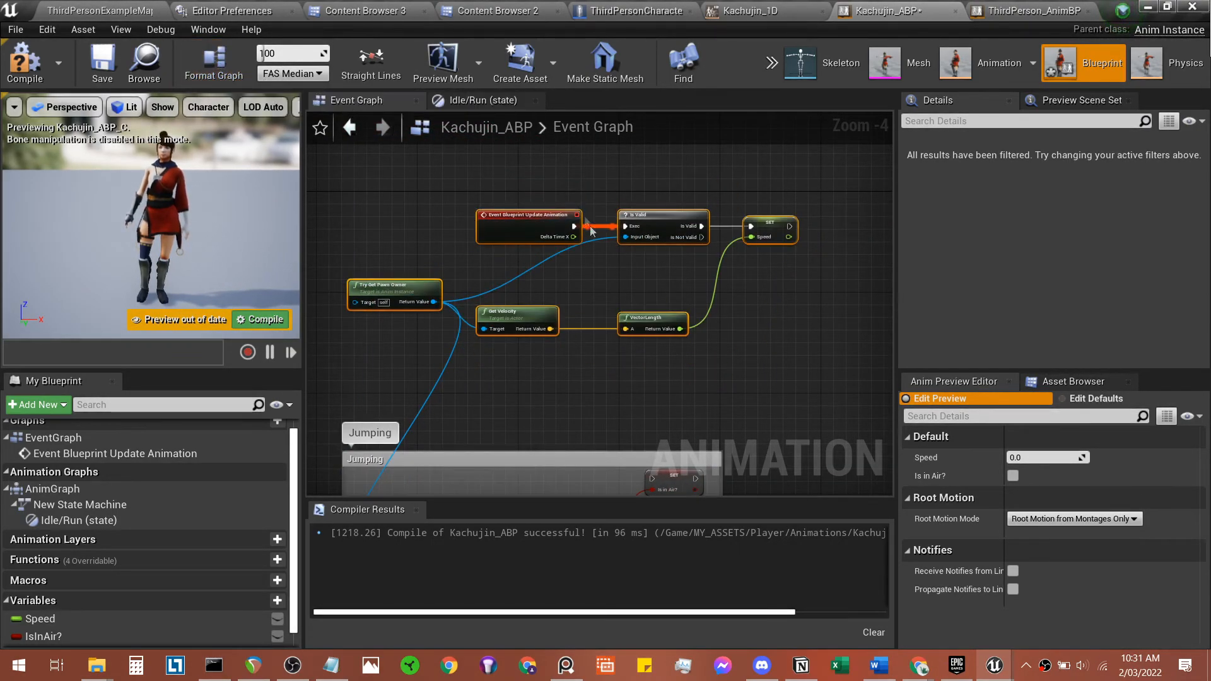
pyautogui.click(36, 78)
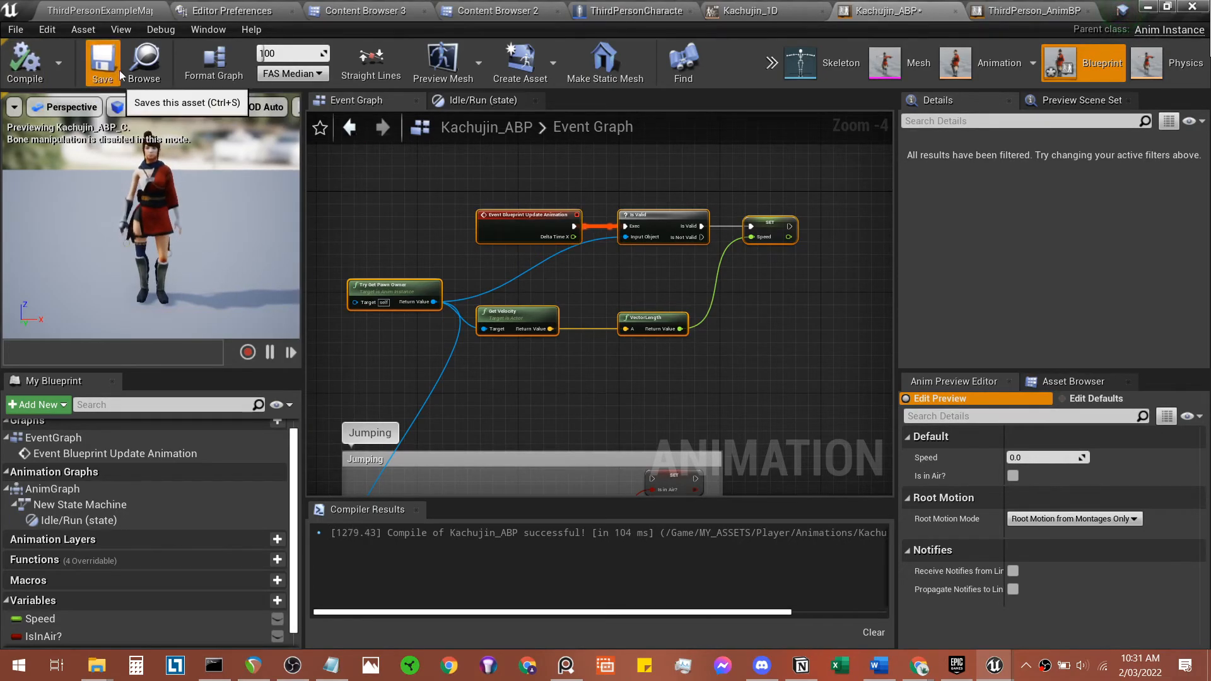
# Step: Examine how Try Get Pawn Owner, Get Velocity and VectorLength feed the SET Speed node in Kachujin_ABP
pyautogui.click(467, 271)
pyautogui.scroll(3, 661, 217)
pyautogui.moveTo(598, 269); pyautogui.dragTo(653, 258, button='right')
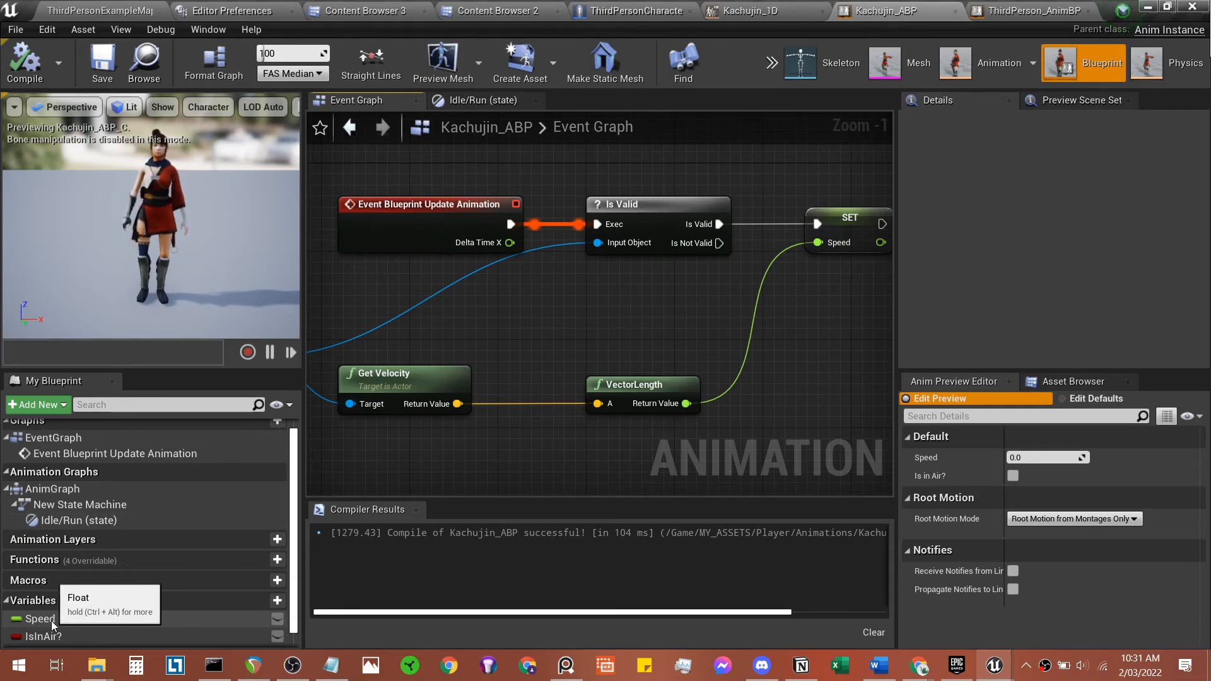
pyautogui.moveTo(490, 359); pyautogui.dragTo(683, 317, button='right')
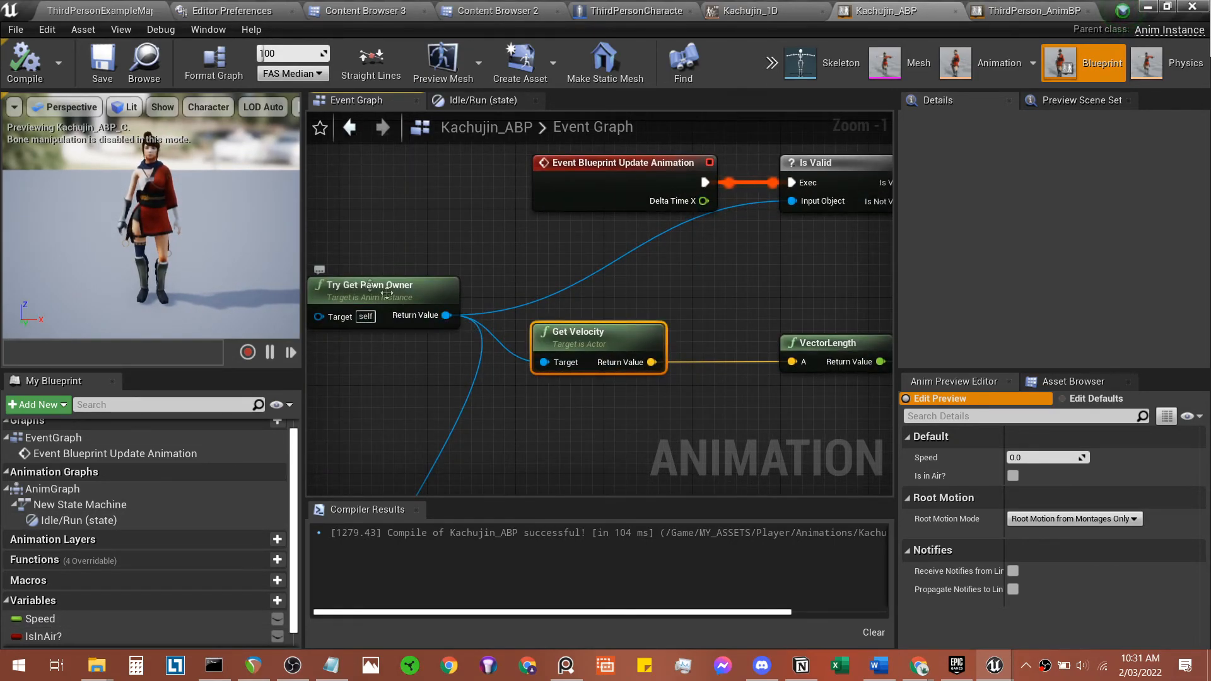
pyautogui.moveTo(720, 323); pyautogui.dragTo(440, 329, button='right')
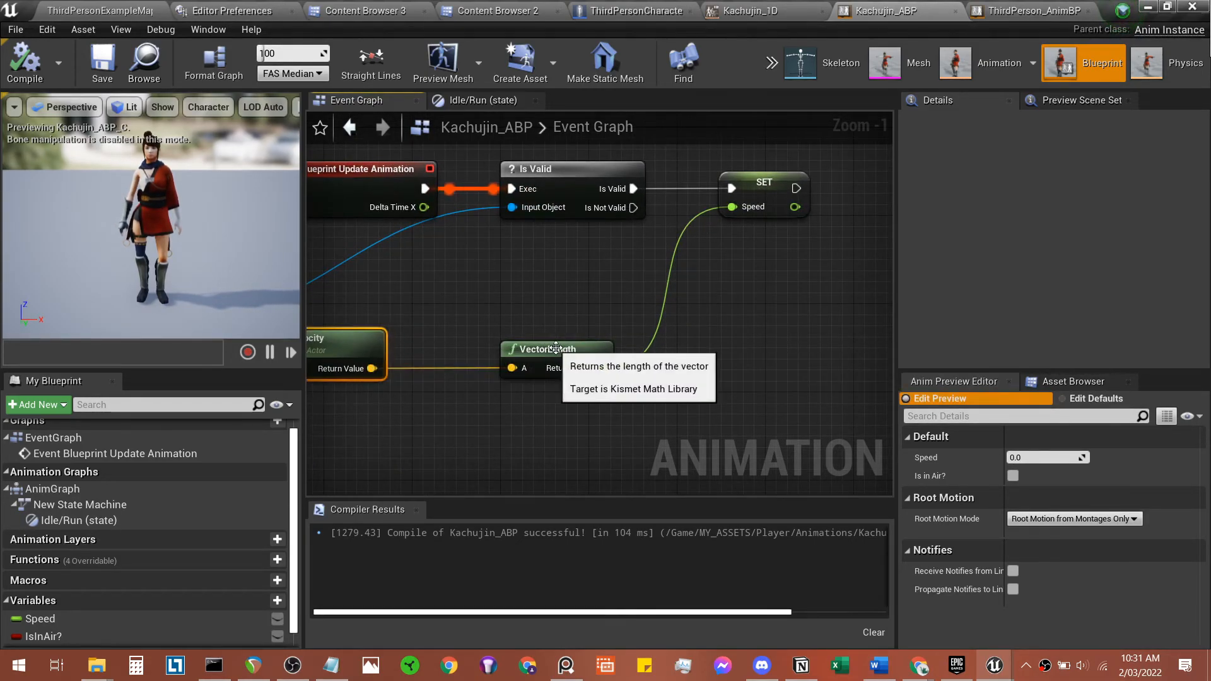
pyautogui.scroll(1, 560, 352)
pyautogui.moveTo(374, 378); pyautogui.dragTo(536, 358, button='right')
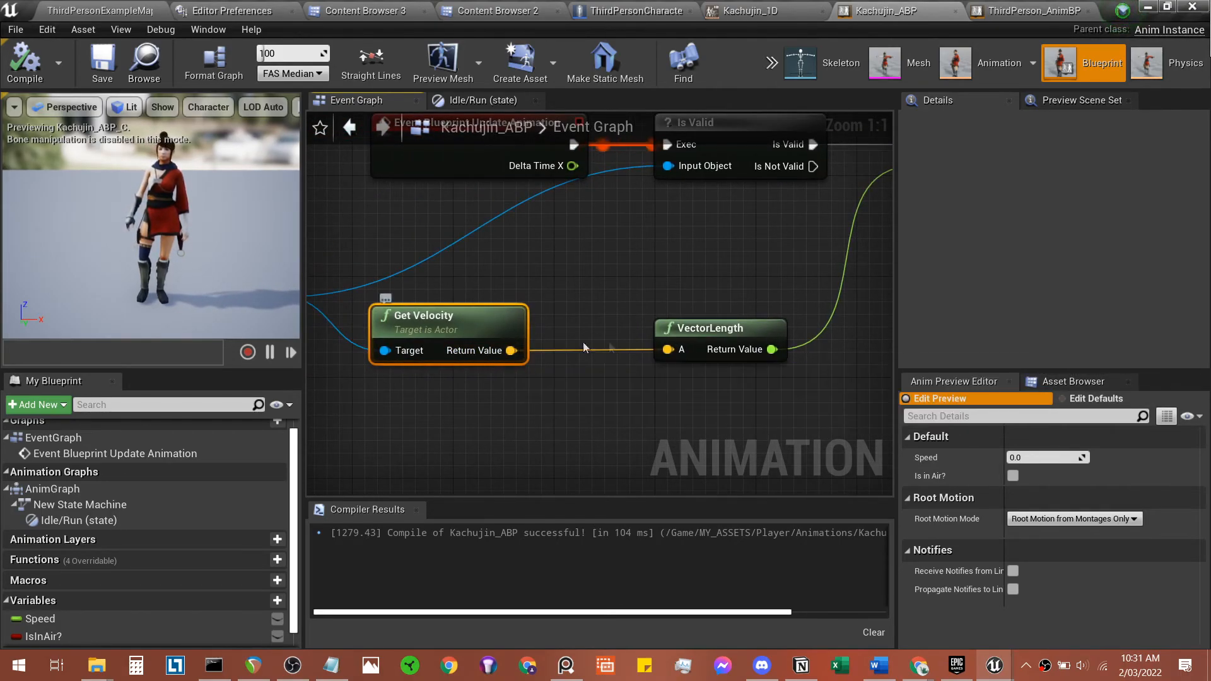
pyautogui.moveTo(777, 322); pyautogui.dragTo(654, 344, button='right')
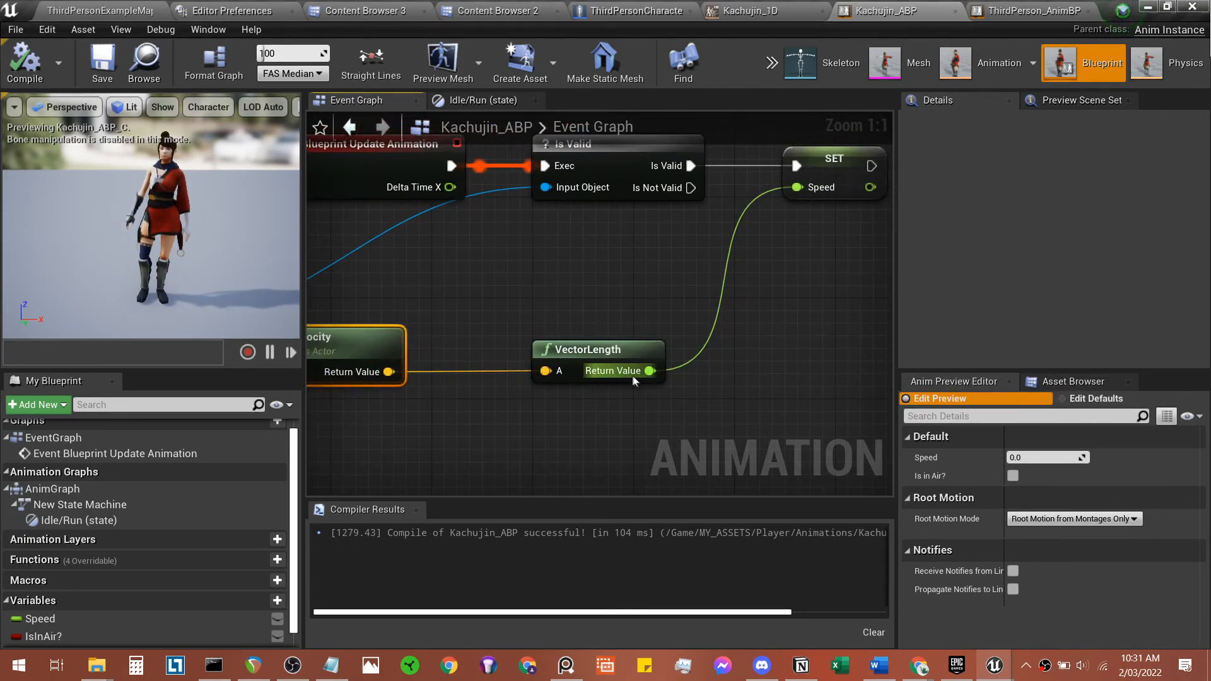
# Step: Review the speed logic in Kachujin_ABP's event graph and briefly play-test the level to check the character's current pose
pyautogui.moveTo(774, 371); pyautogui.dragTo(682, 435, button='right')
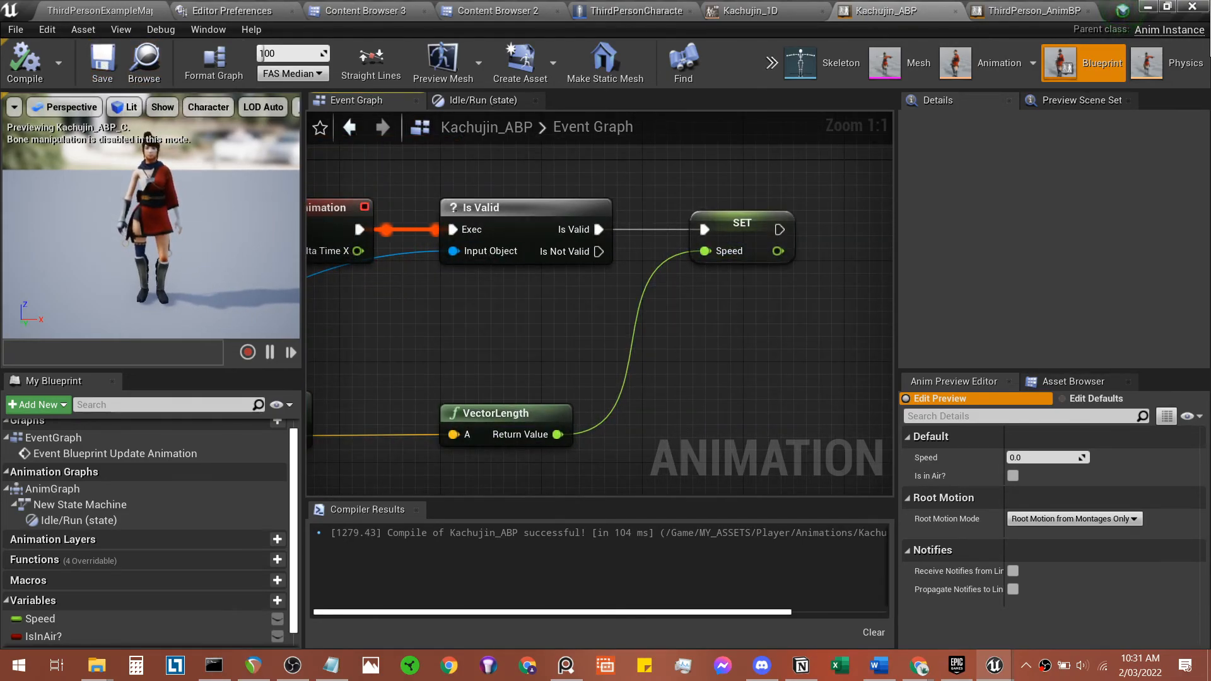
pyautogui.scroll(-3, 655, 295)
pyautogui.moveTo(507, 361); pyautogui.dragTo(589, 310, button='right')
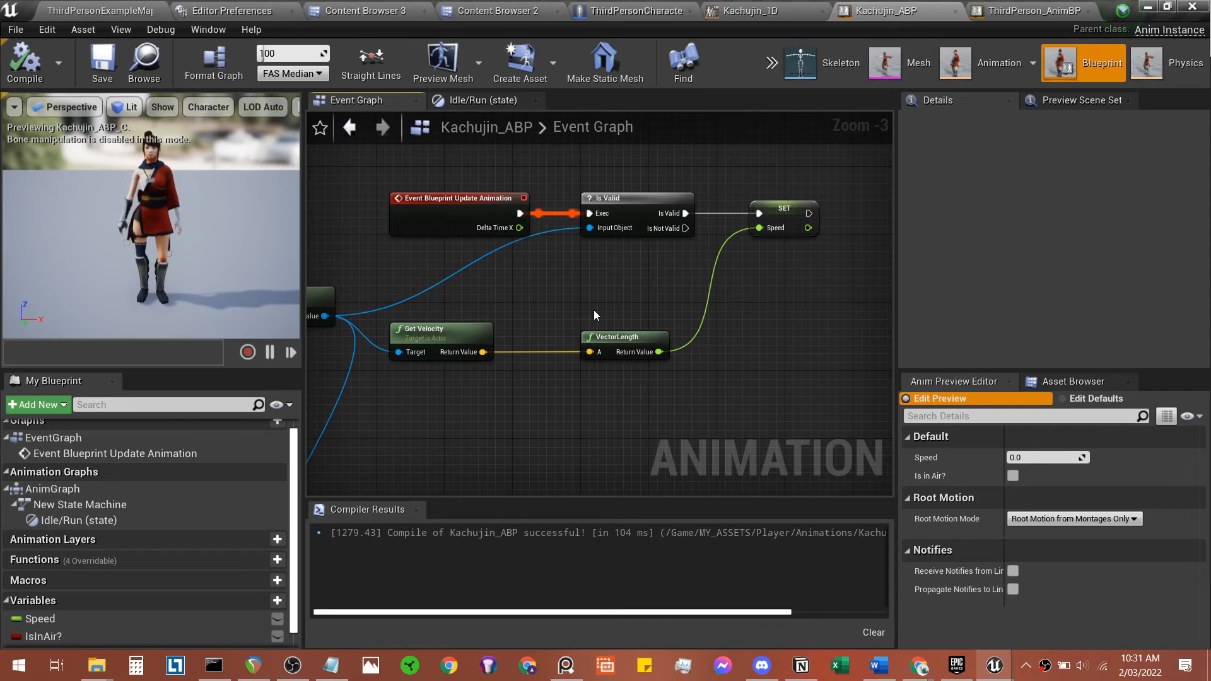
pyautogui.hotkey('alt', 'p')
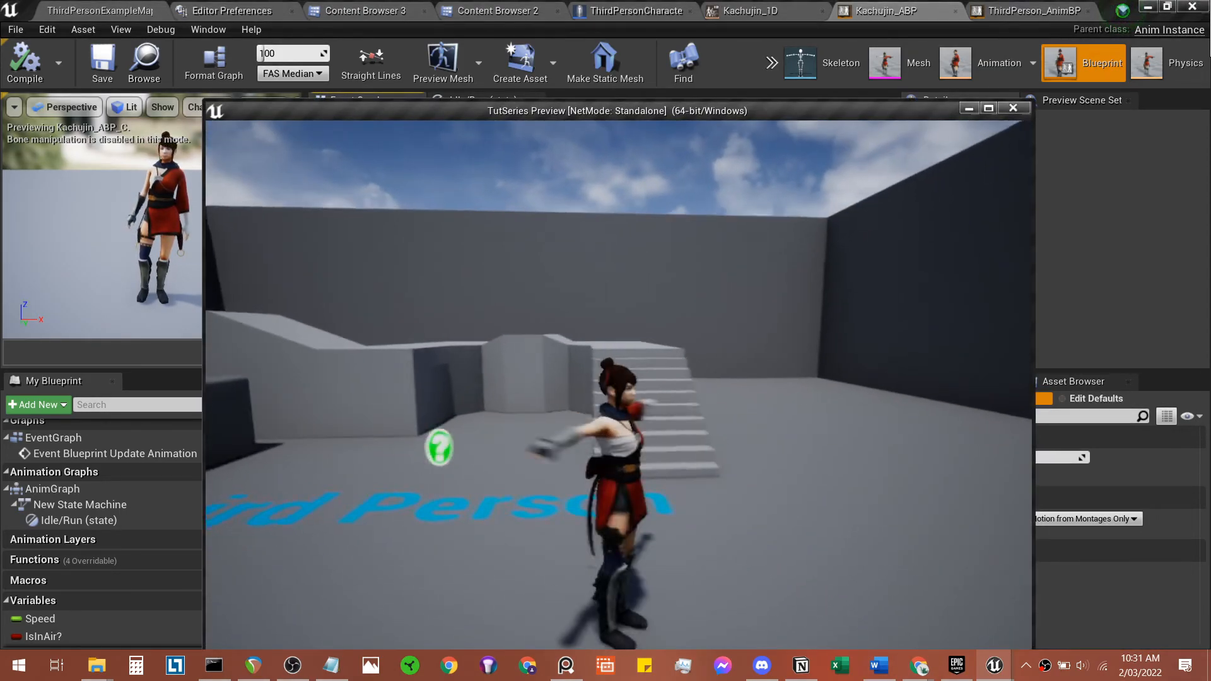
pyautogui.press('Escape')
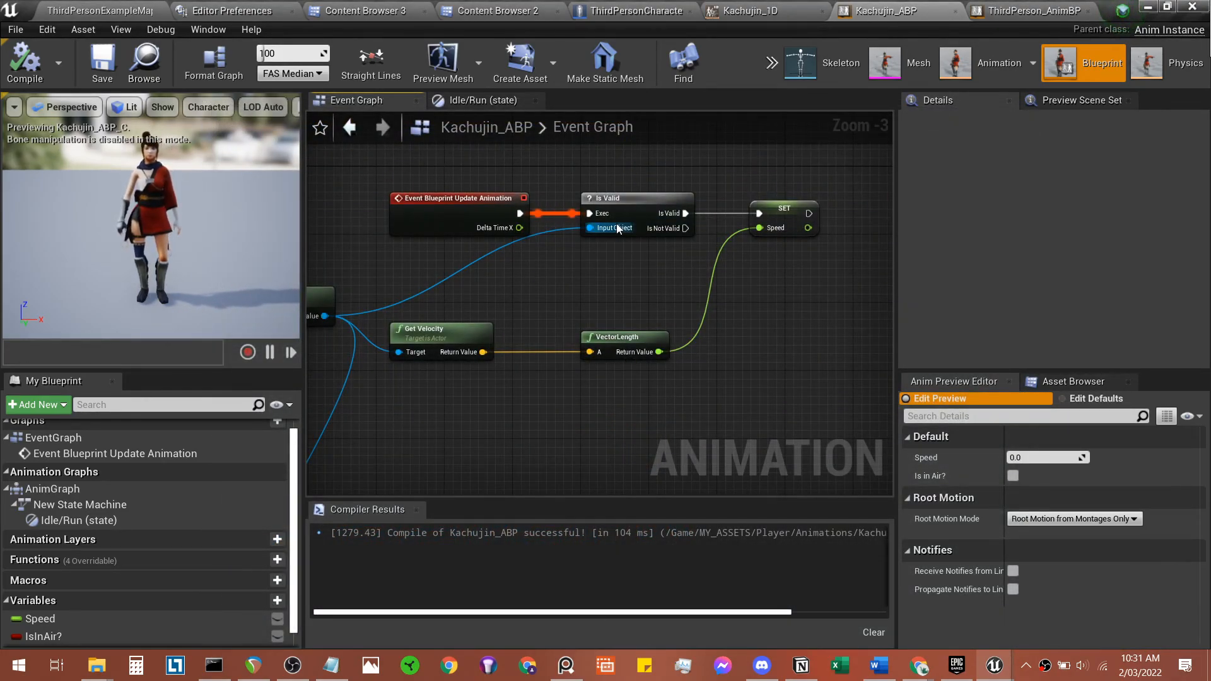
# Step: Open the ThirdPersonCharacter blueprint from MY_ASSETS/Player and show its Viewport
pyautogui.click(651, 20)
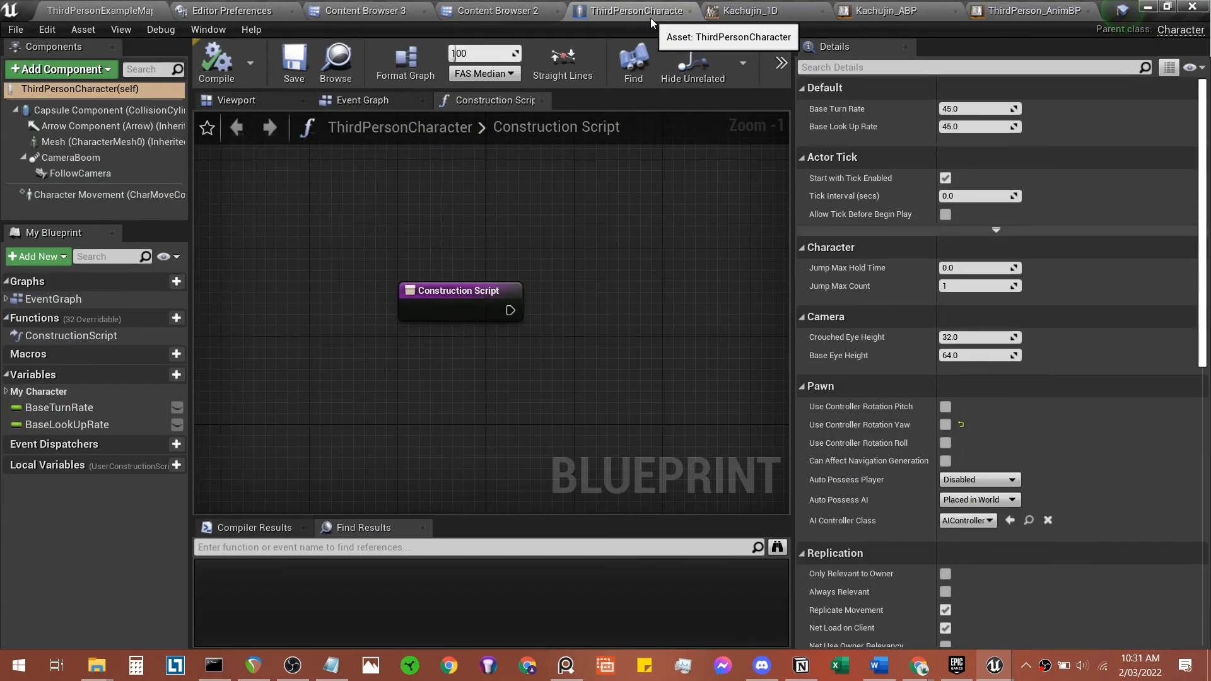
pyautogui.click(246, 104)
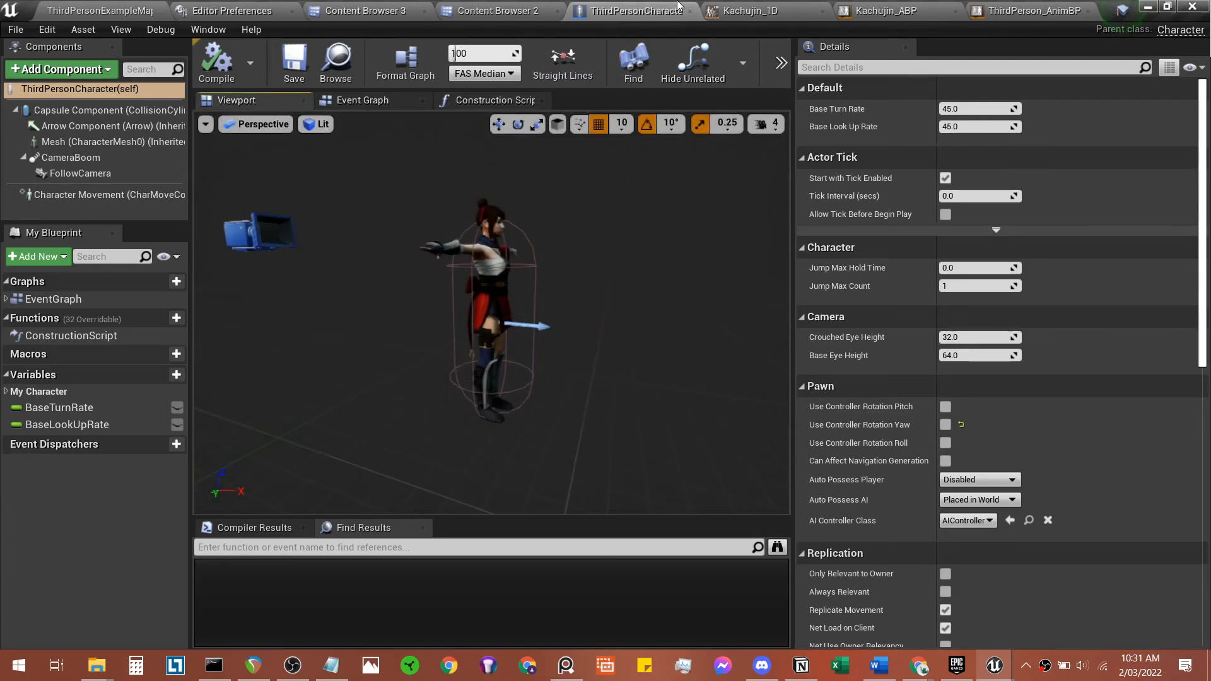
pyautogui.click(372, 11)
pyautogui.click(407, 36)
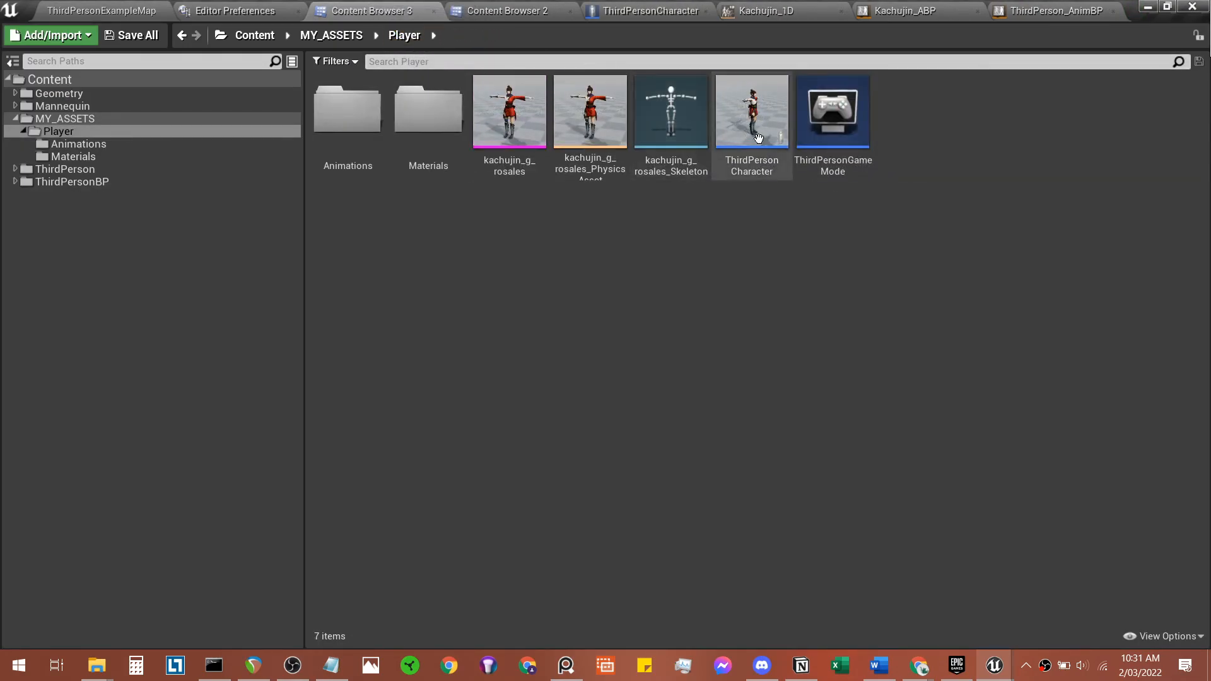
pyautogui.doubleClick(757, 120)
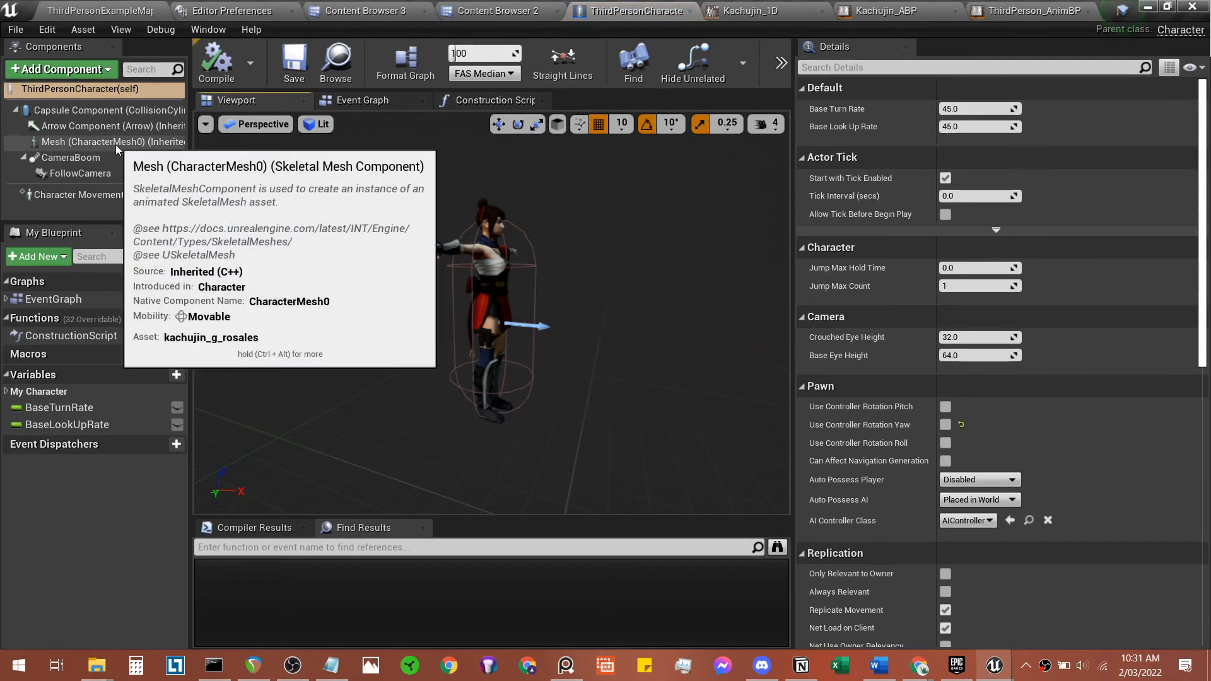
# Step: Set the Anim Class of ThirdPersonCharacter's Mesh component to Kachujin_ABP and inspect the character's pose
pyautogui.click(140, 195)
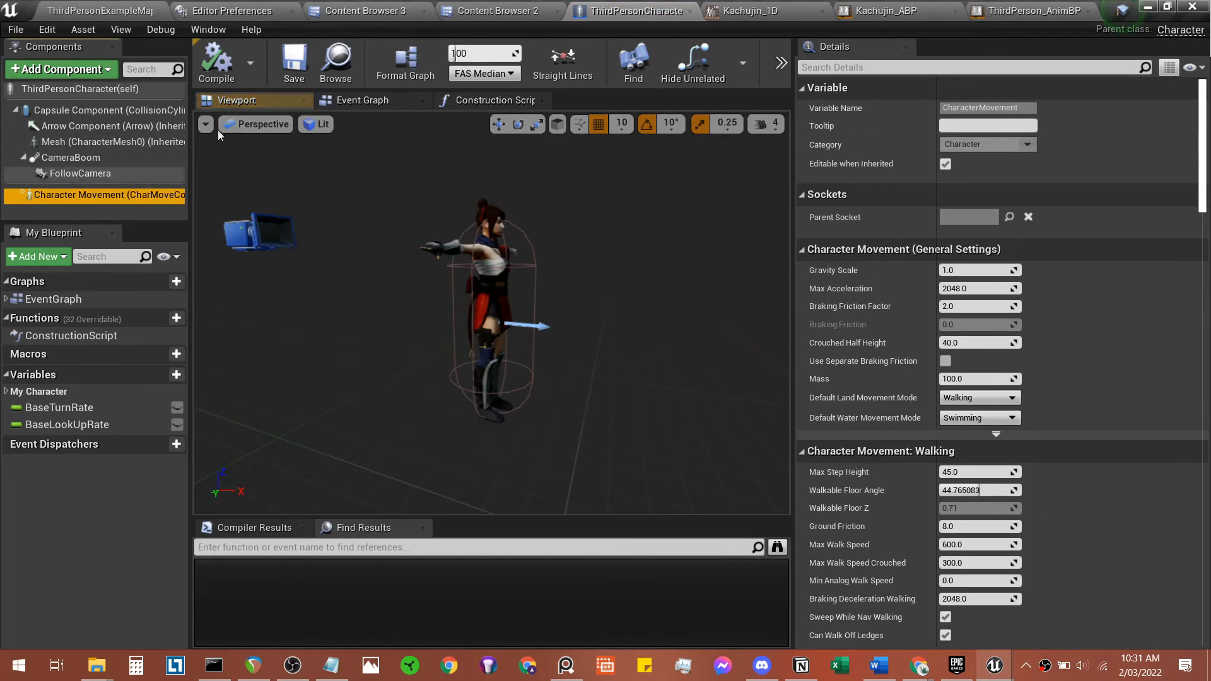
pyautogui.click(123, 146)
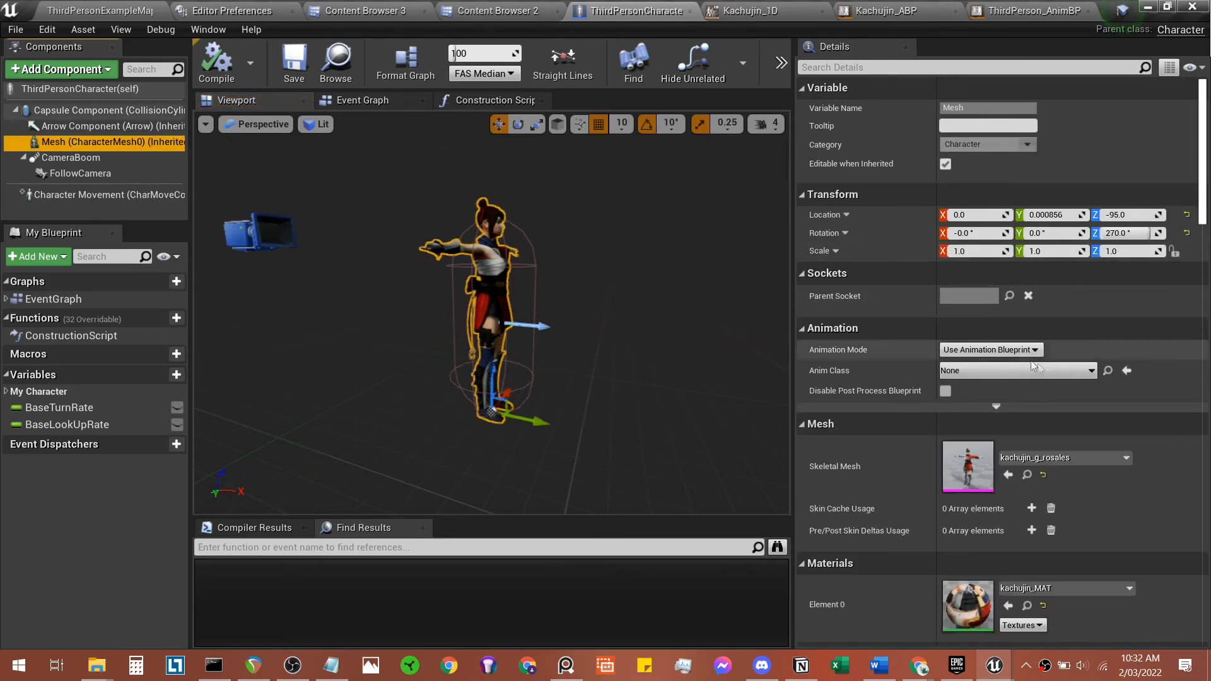
pyautogui.scroll(-2, 1085, 394)
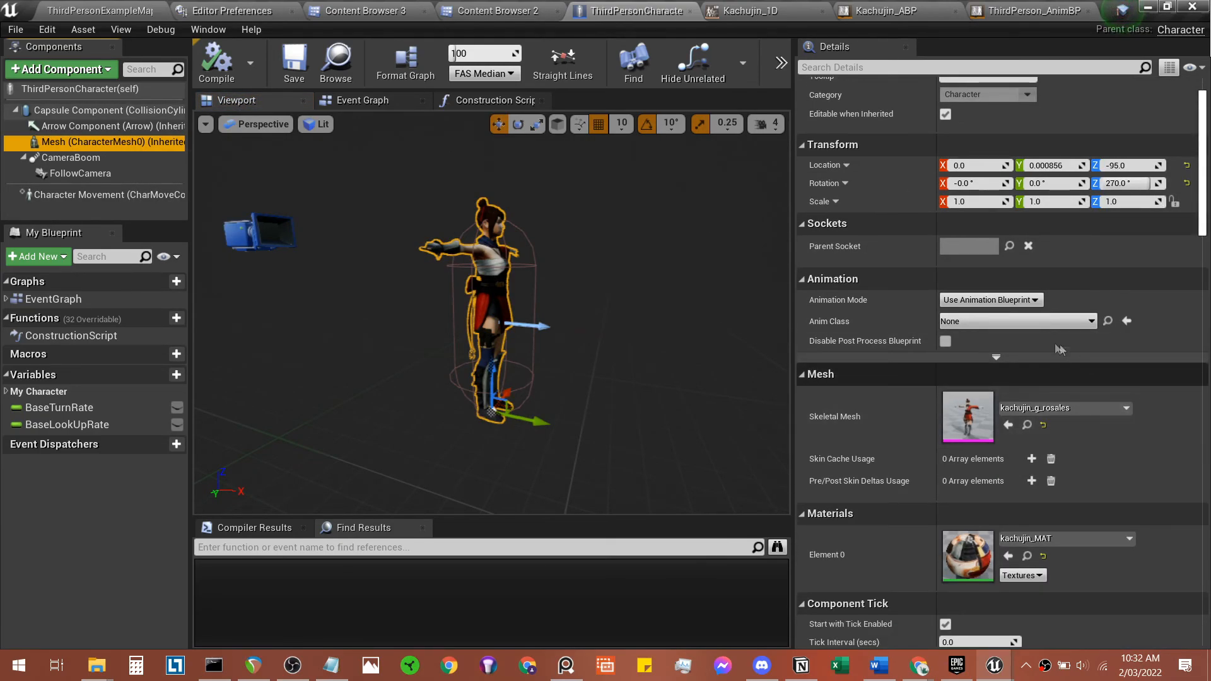
pyautogui.scroll(2, 962, 329)
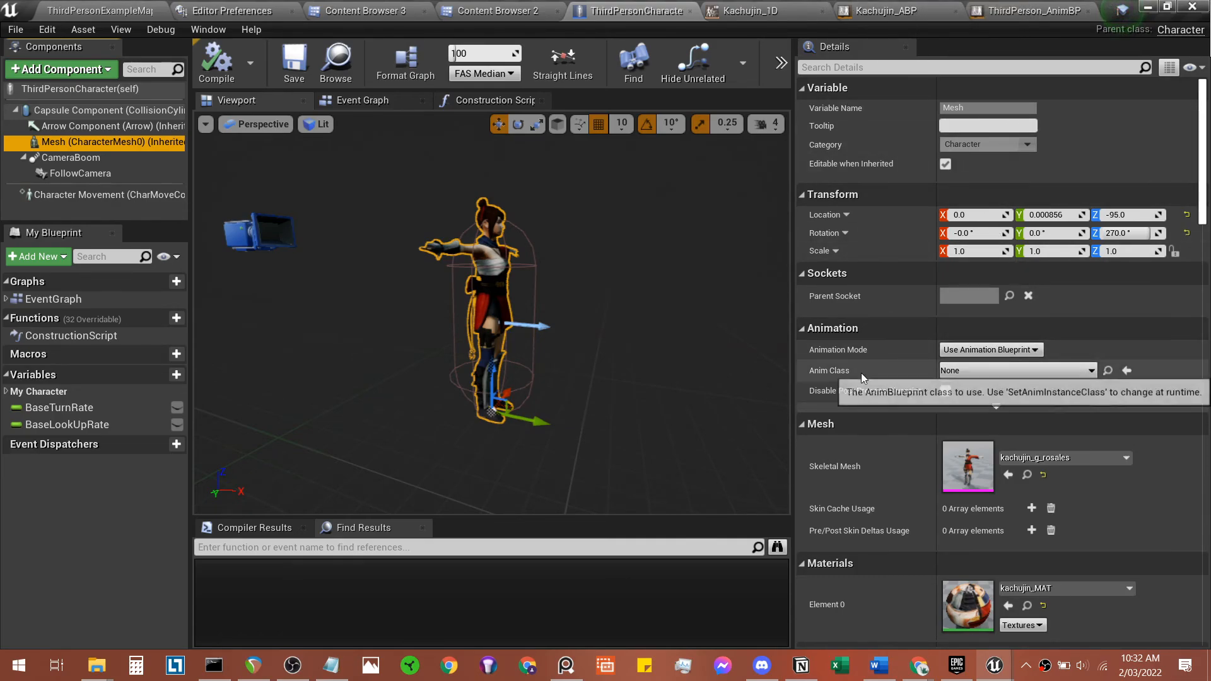
pyautogui.click(1005, 370)
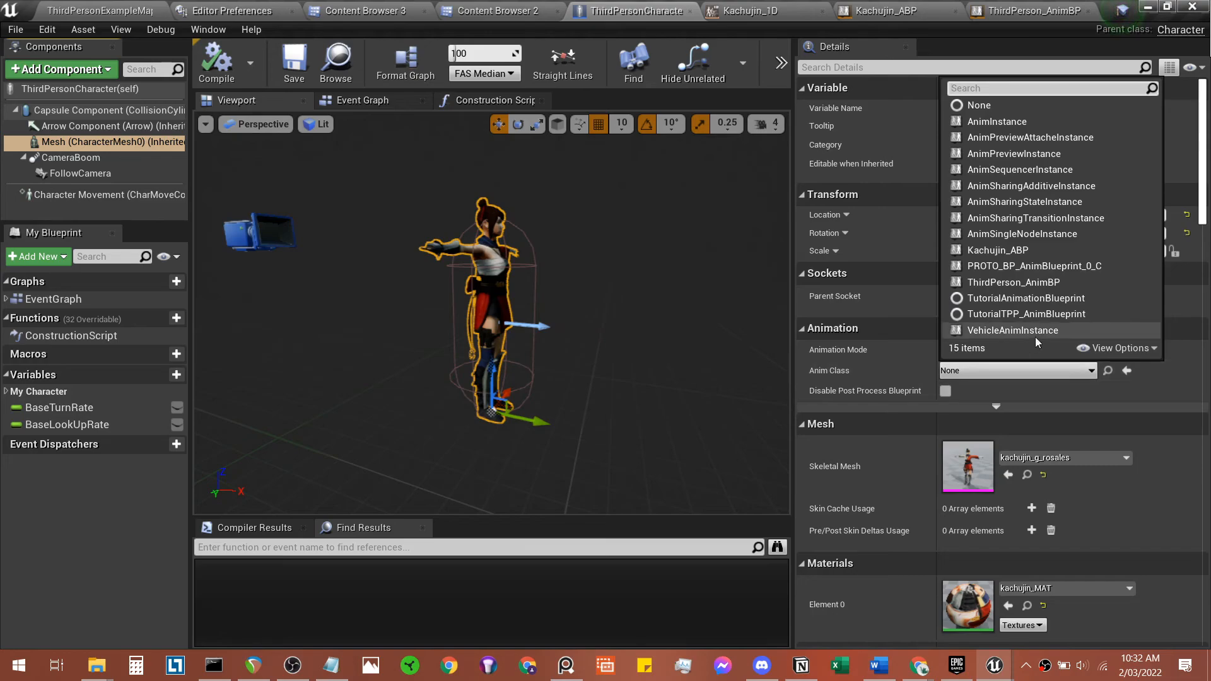
pyautogui.click(1028, 253)
pyautogui.moveTo(690, 293); pyautogui.dragTo(611, 272, button='right')
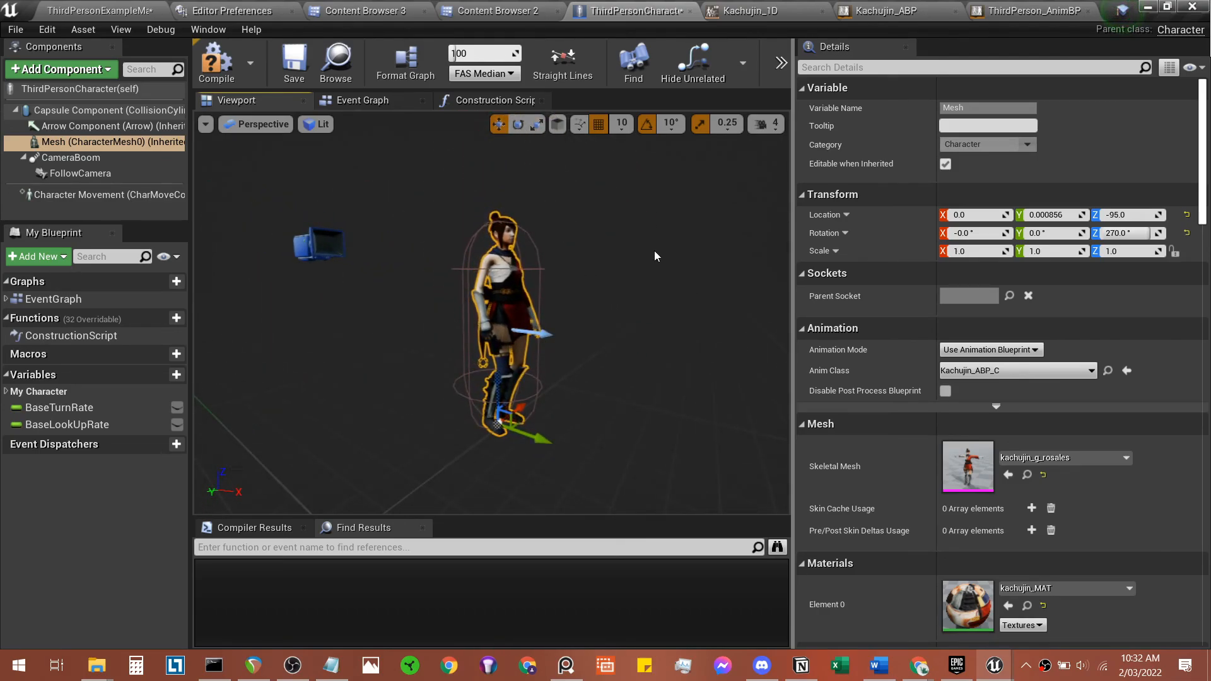
# Step: Play-test the level by running the character in all directions, over the stairs and ramps, and jumping, and end the session
pyautogui.hotkey('alt', 'p')
pyautogui.click(703, 344)
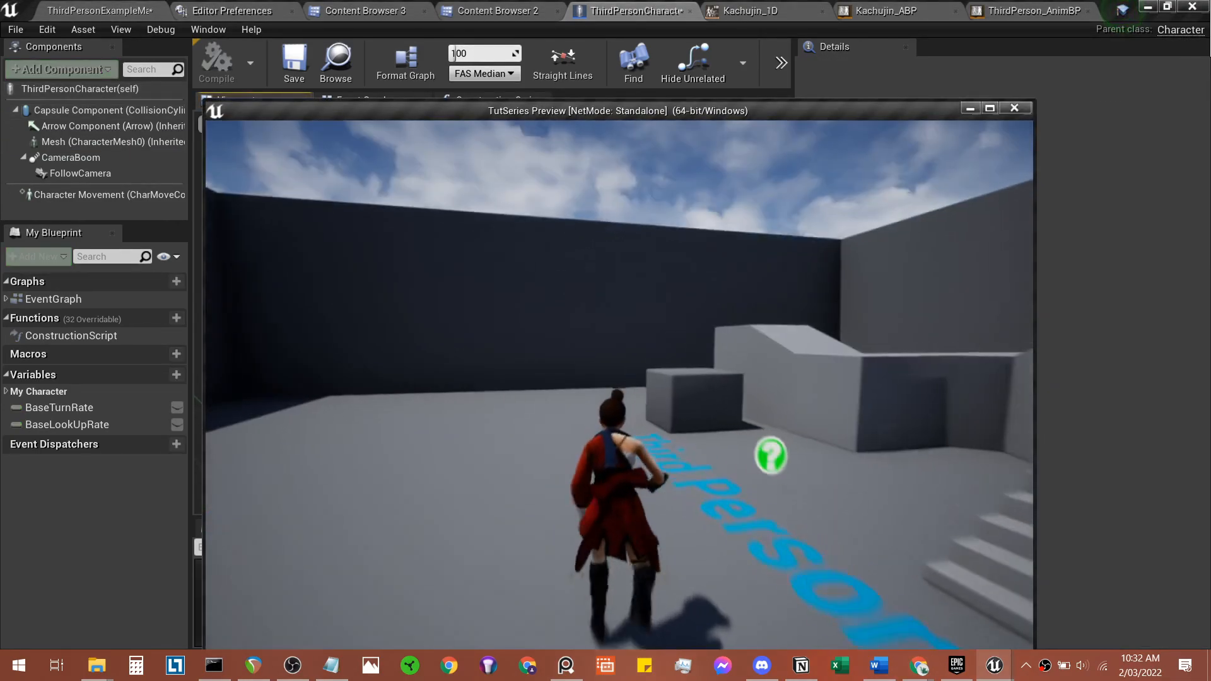
pyautogui.press('a')
pyautogui.press('s')
pyautogui.press('w')
pyautogui.press('w')
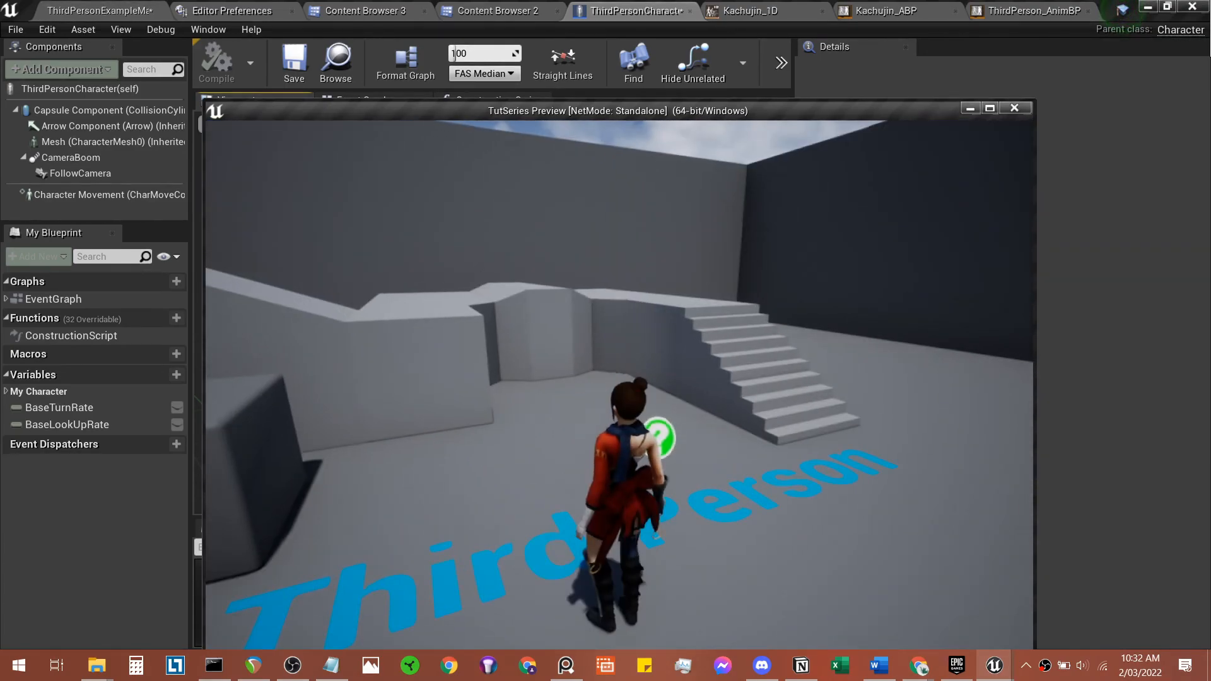
pyautogui.press('w')
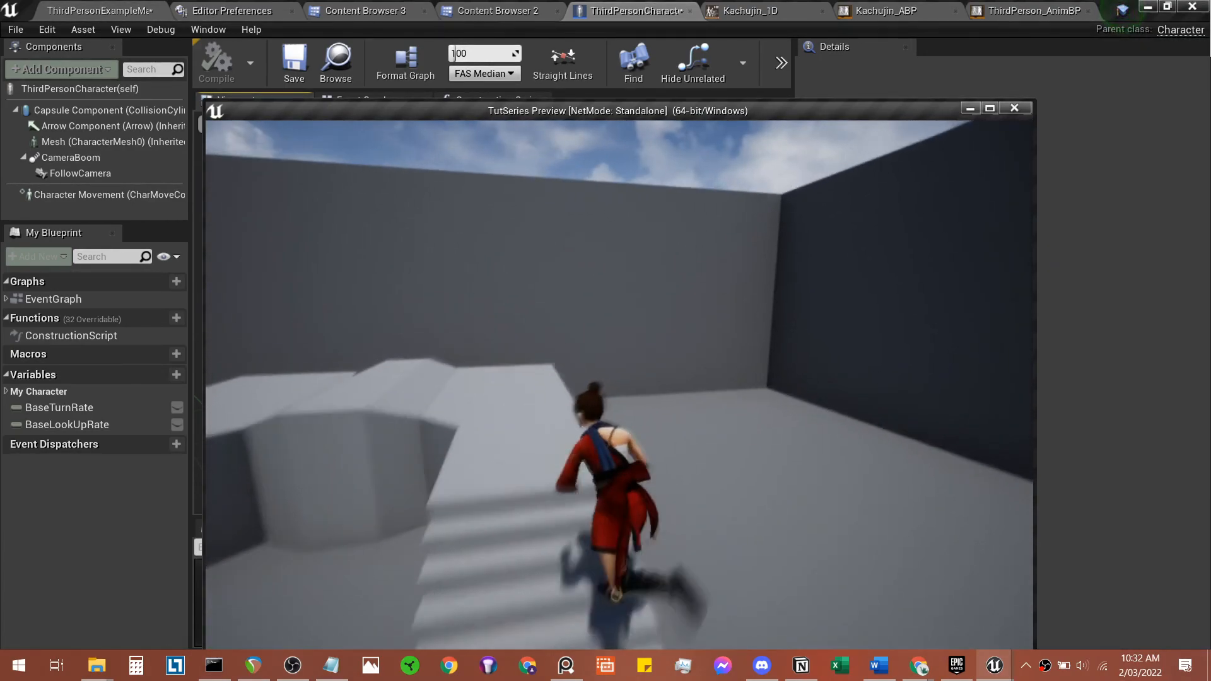
pyautogui.press('a')
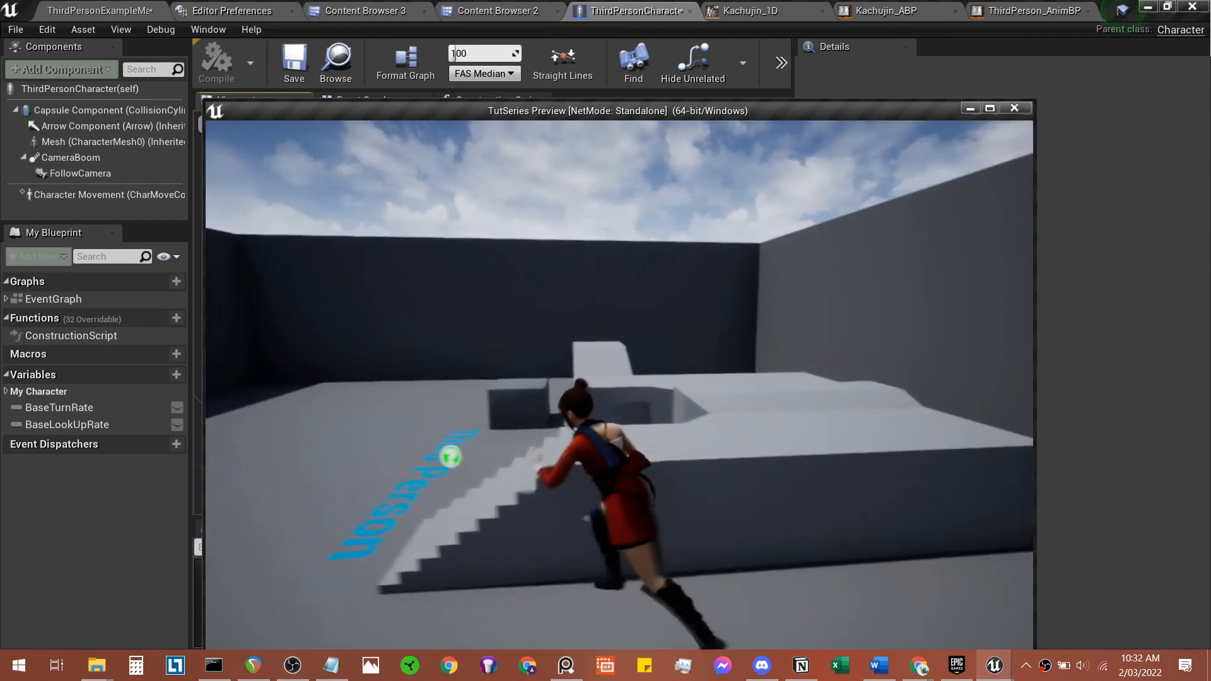
pyautogui.press('d')
pyautogui.press('w')
pyautogui.press('w')
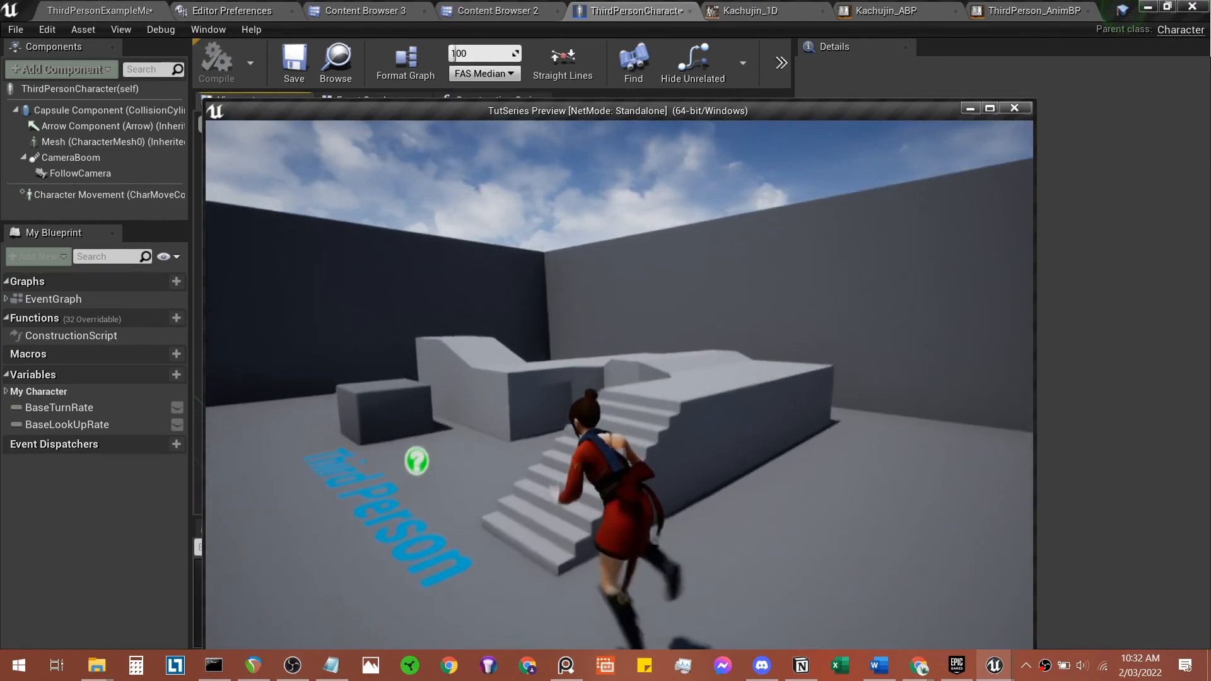
pyautogui.press('w')
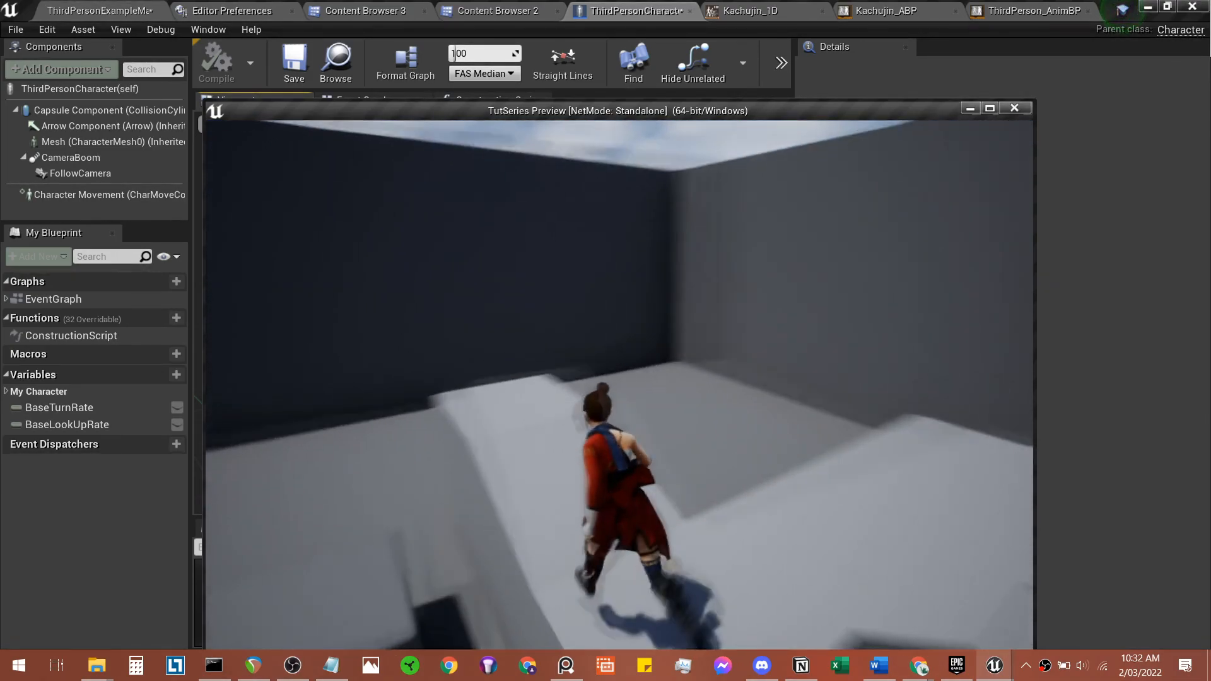
pyautogui.press('w')
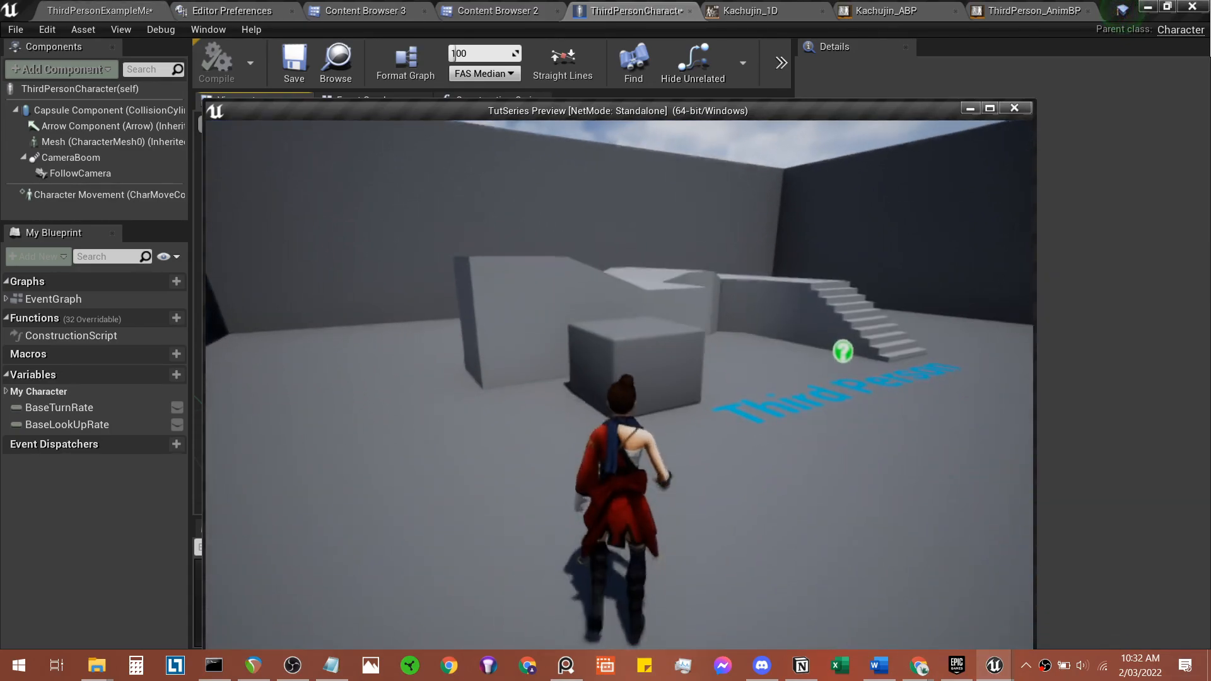
pyautogui.press('space')
pyautogui.press('w')
pyautogui.press('space')
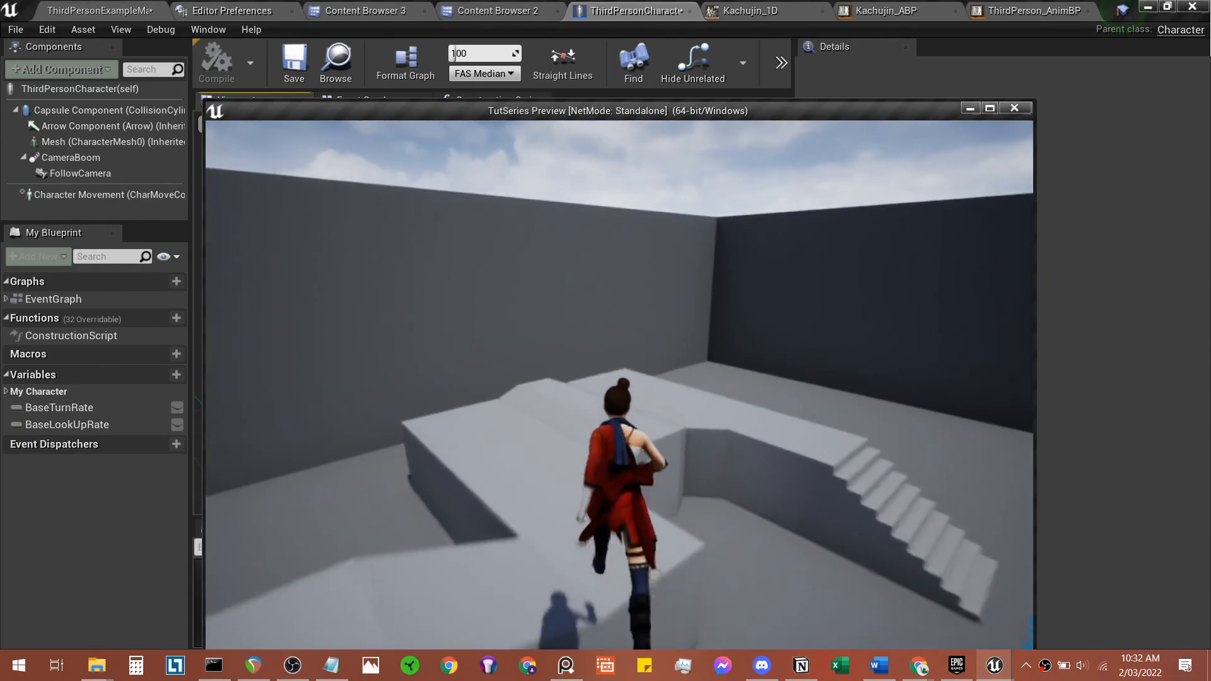
pyautogui.press('w')
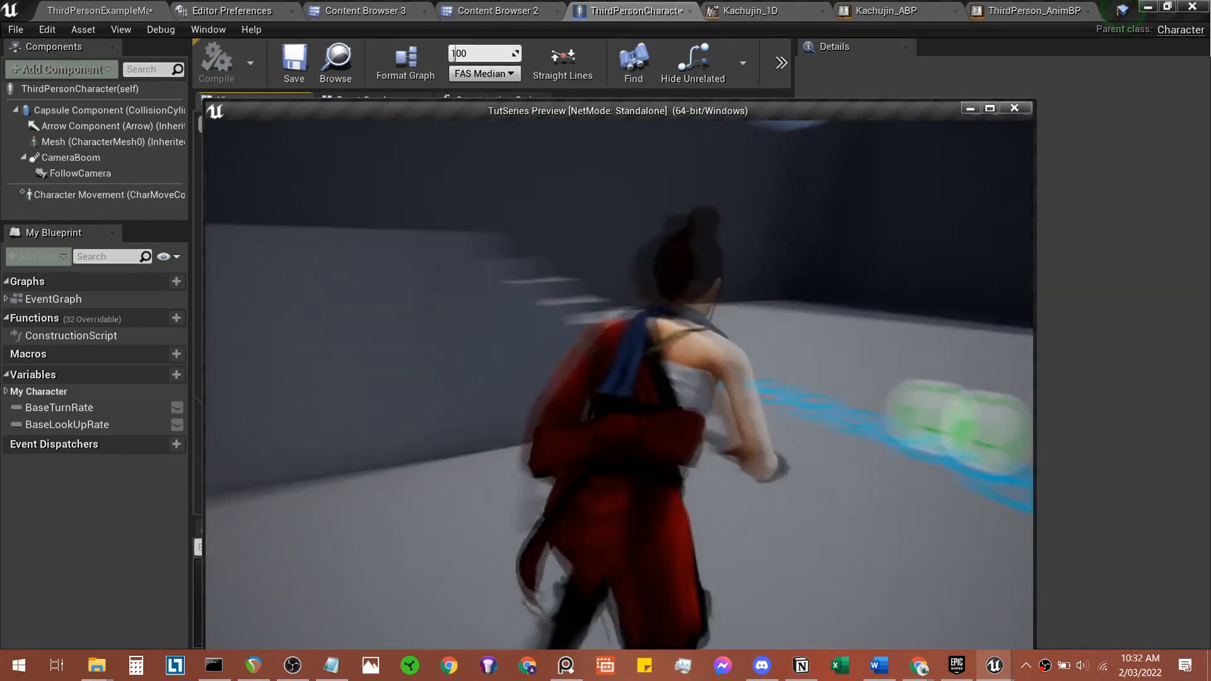
pyautogui.press('s')
pyautogui.press('a')
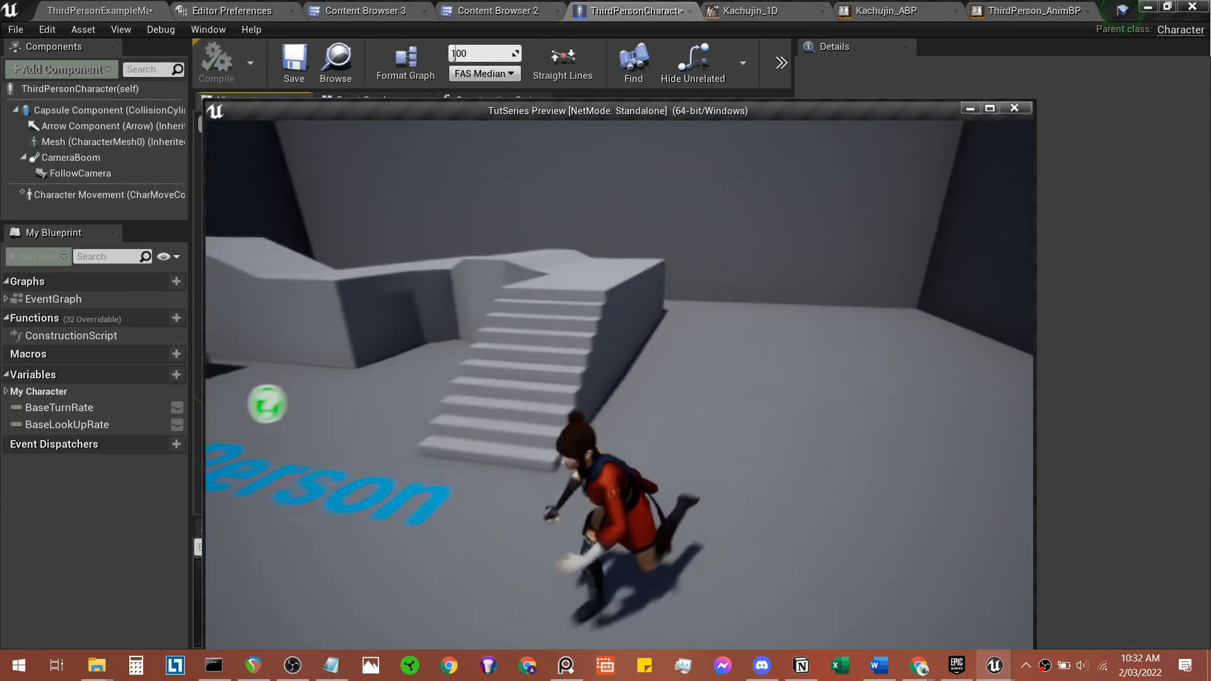
pyautogui.press('a')
pyautogui.press('w')
pyautogui.press('d')
pyautogui.press('a')
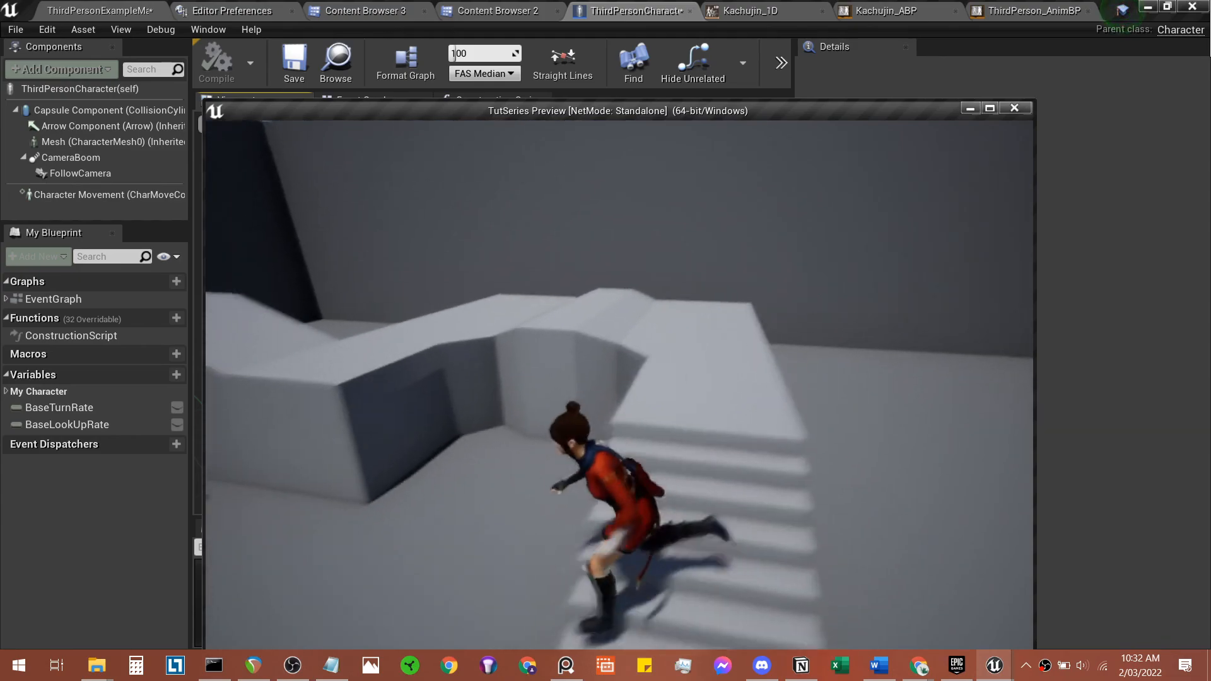
pyautogui.press('w')
pyautogui.press('a')
pyautogui.press('d')
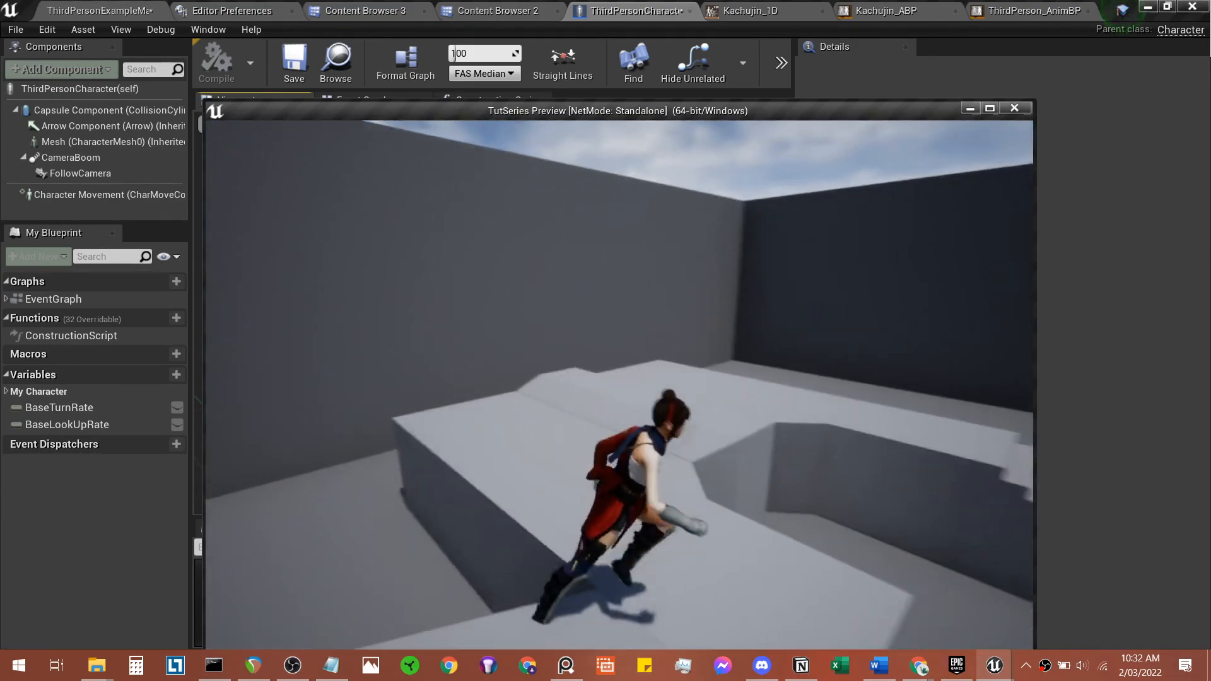
pyautogui.press('w')
pyautogui.press('d')
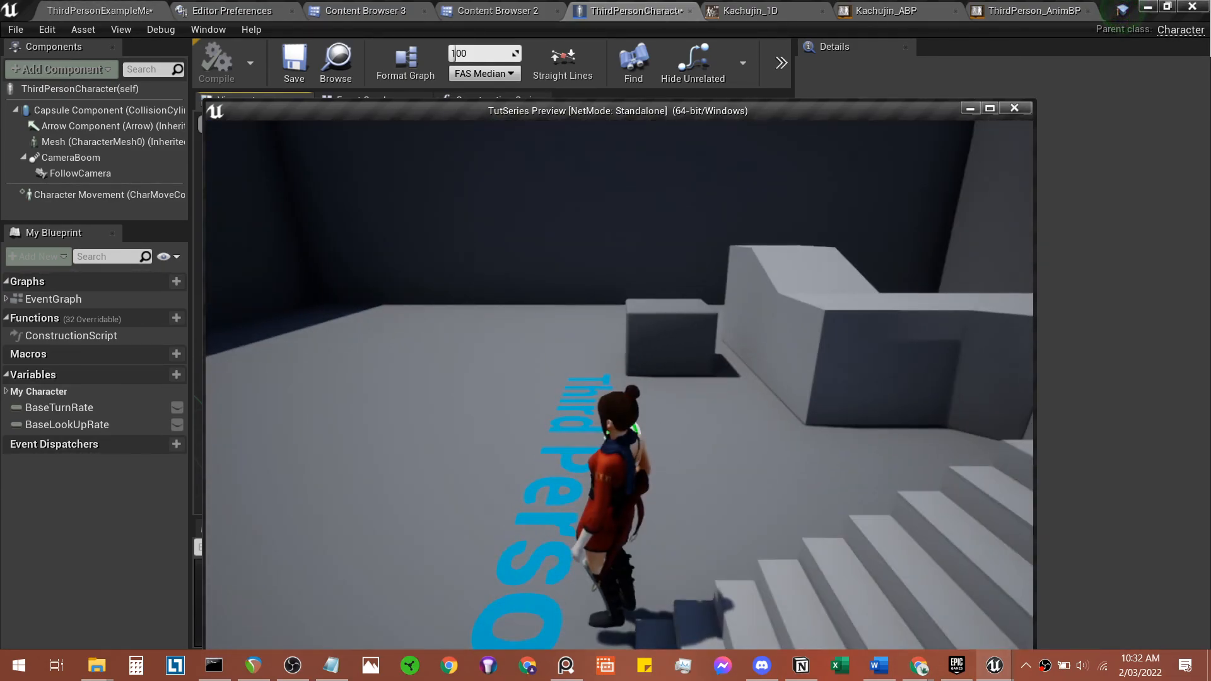
pyautogui.press('Escape')
# Step: Save all modified assets and the level from the Content Browser
pyautogui.click(492, 10)
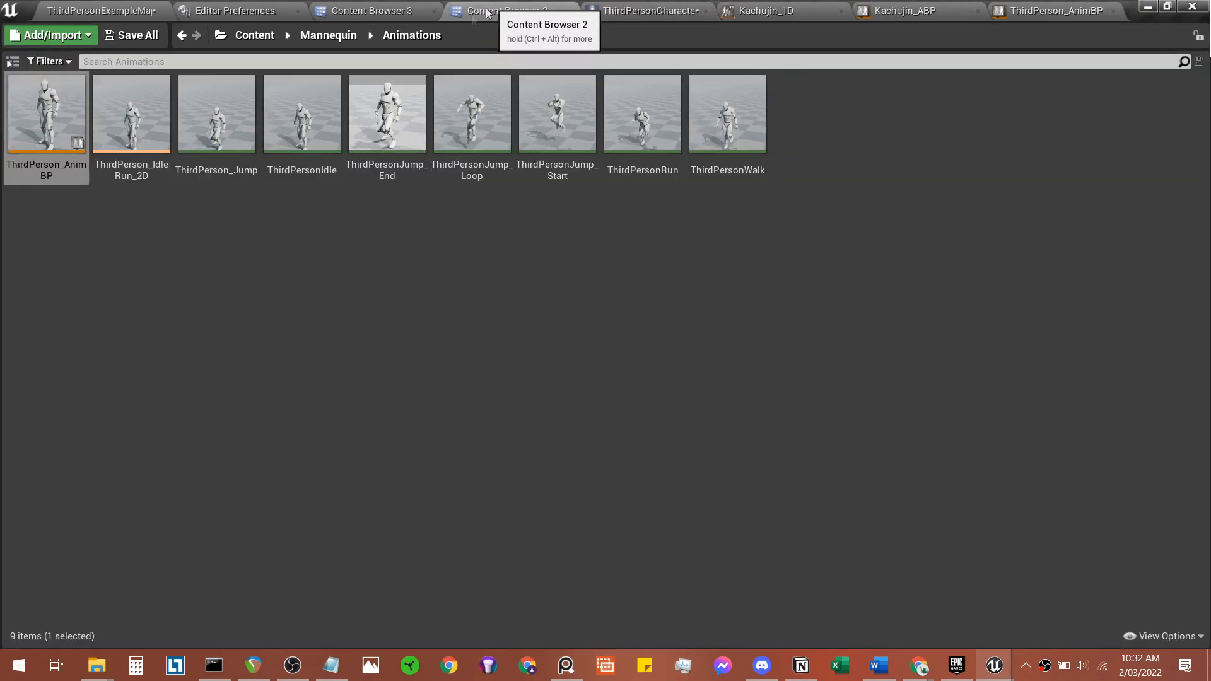
pyautogui.click(152, 36)
pyautogui.click(743, 474)
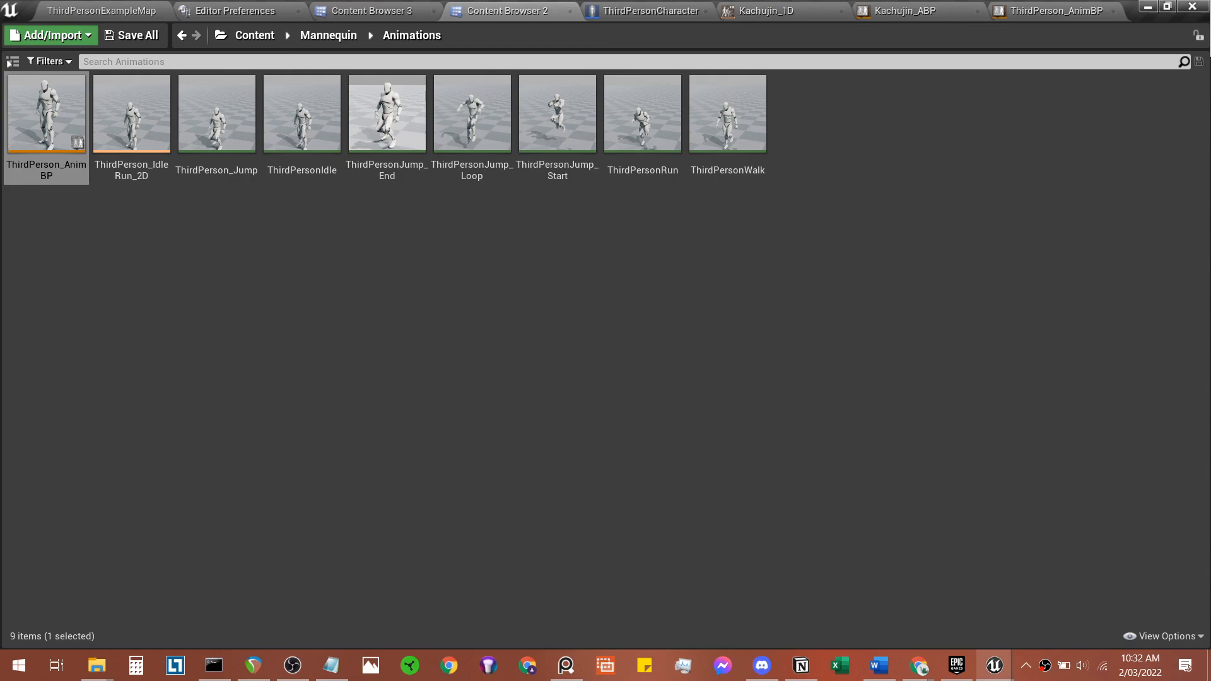
# Step: Play-test the level again by running and jumping across the platforms, and end the session
pyautogui.hotkey('alt', 'Tab')
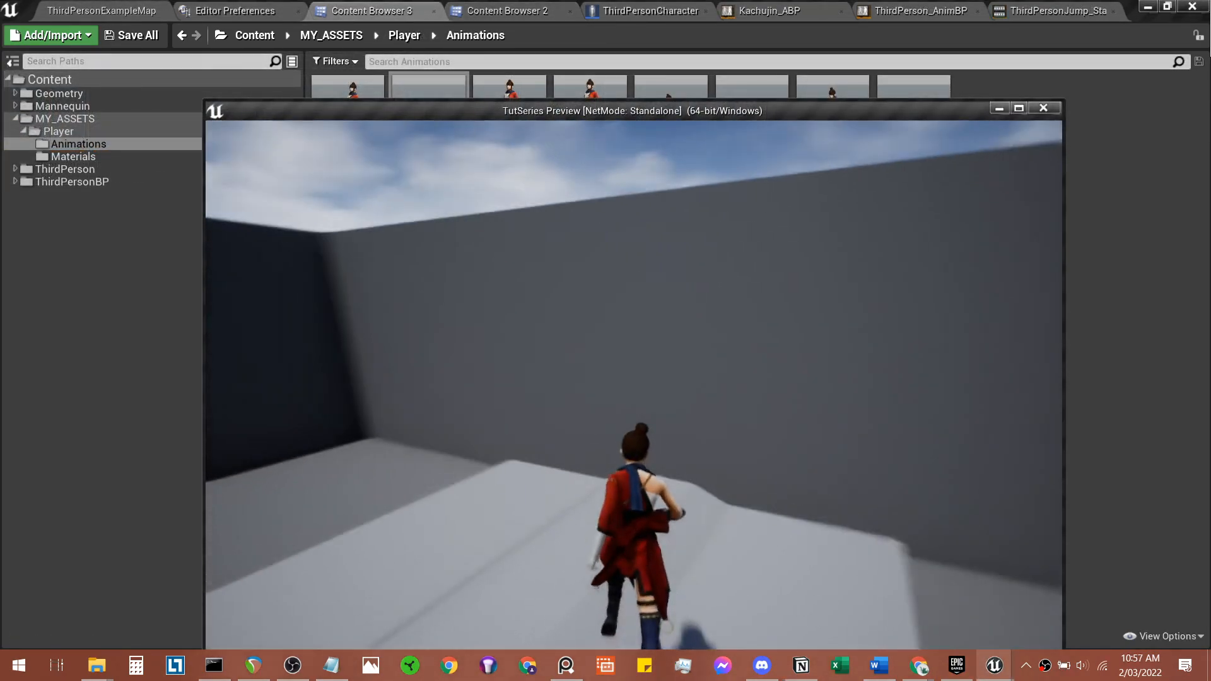
pyautogui.press('w')
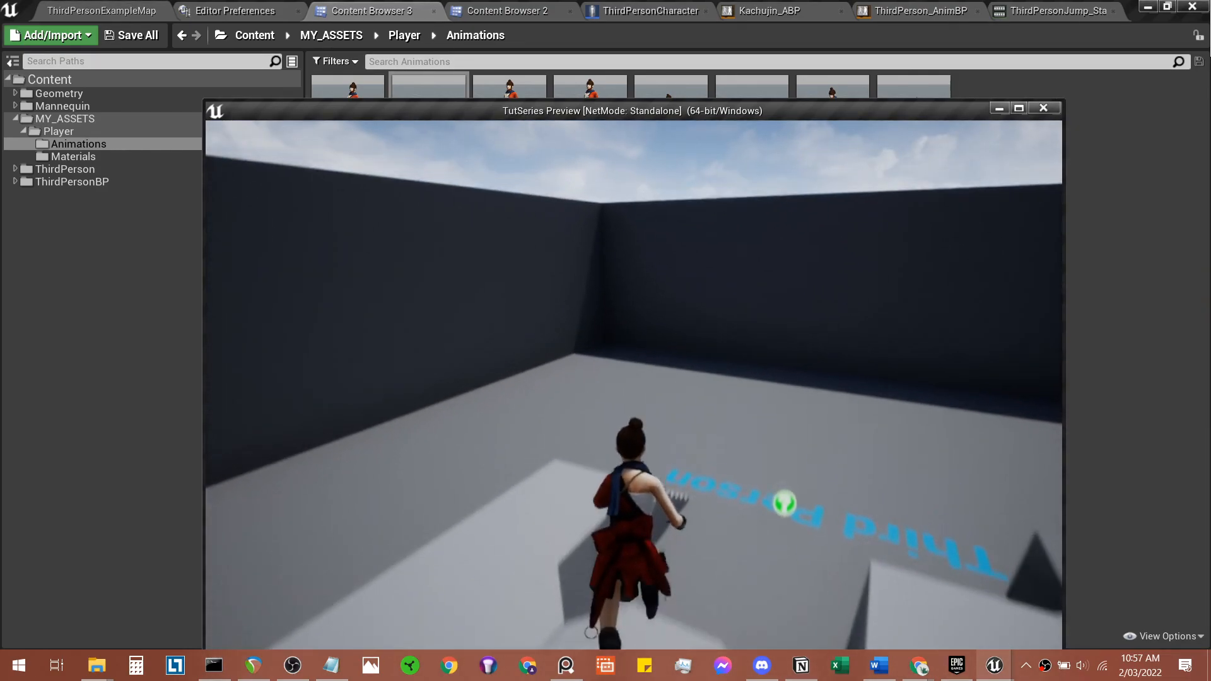
pyautogui.press('w')
pyautogui.press('space')
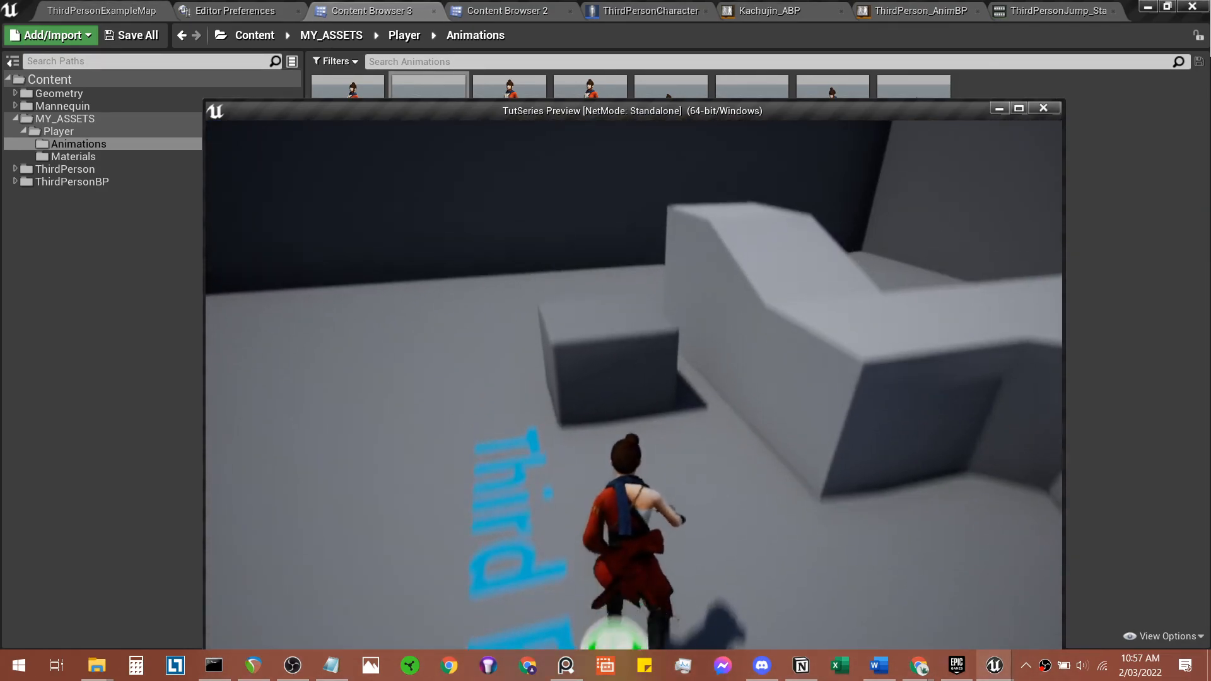
pyautogui.press('w')
pyautogui.press('space')
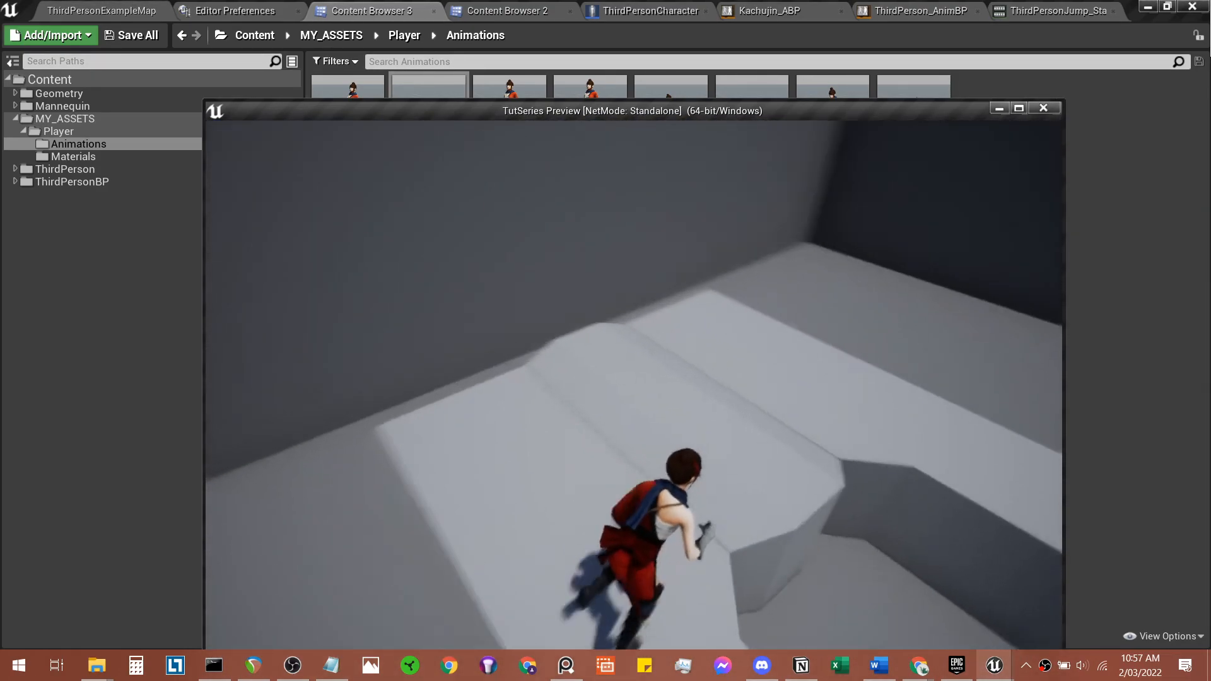
pyautogui.press('w')
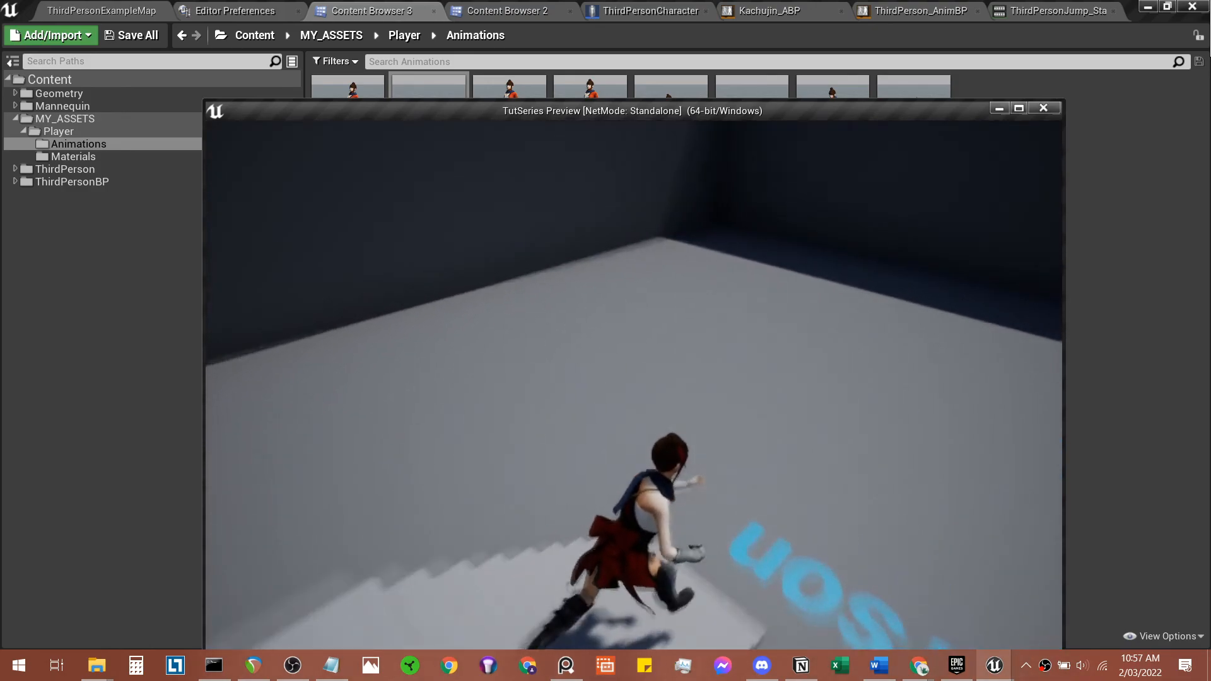
pyautogui.press('w')
pyautogui.press('w')
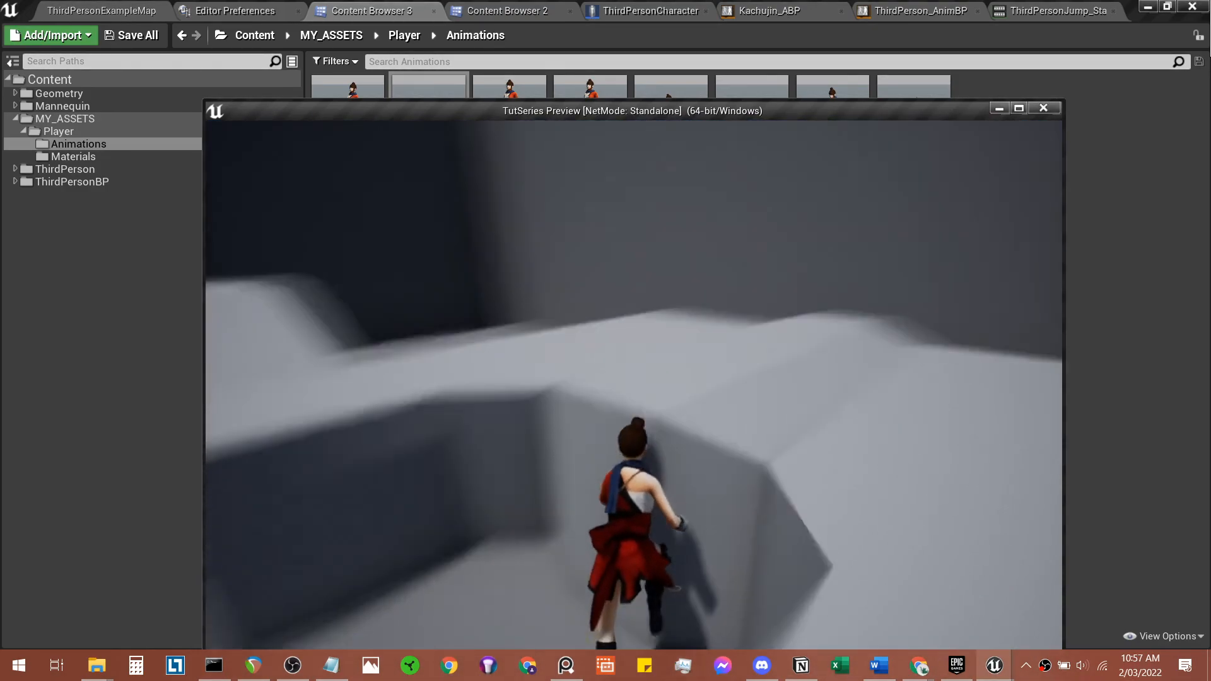
pyautogui.press('w')
pyautogui.press('space')
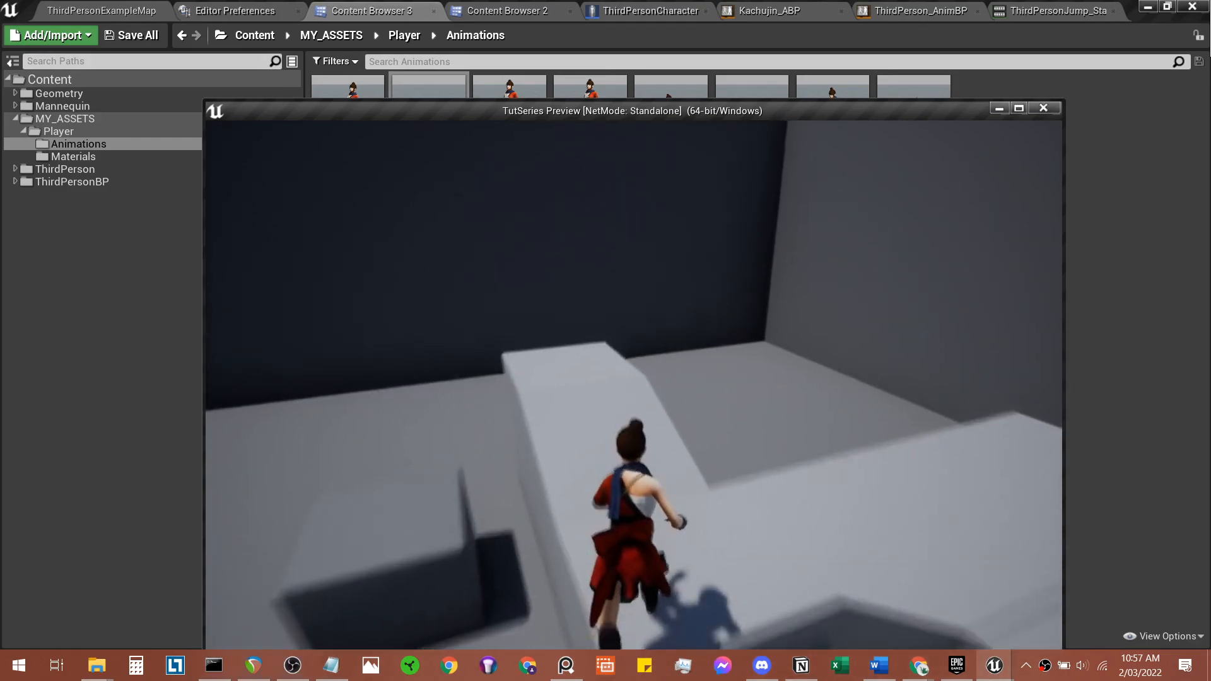
pyautogui.press('Escape')
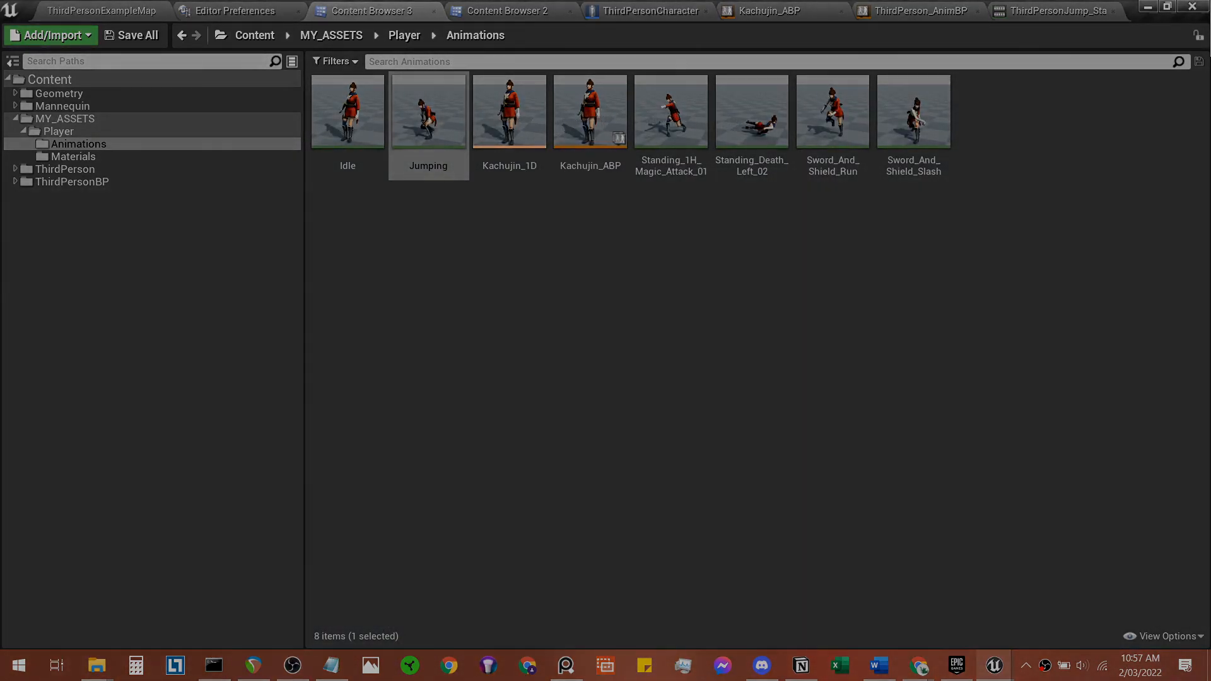